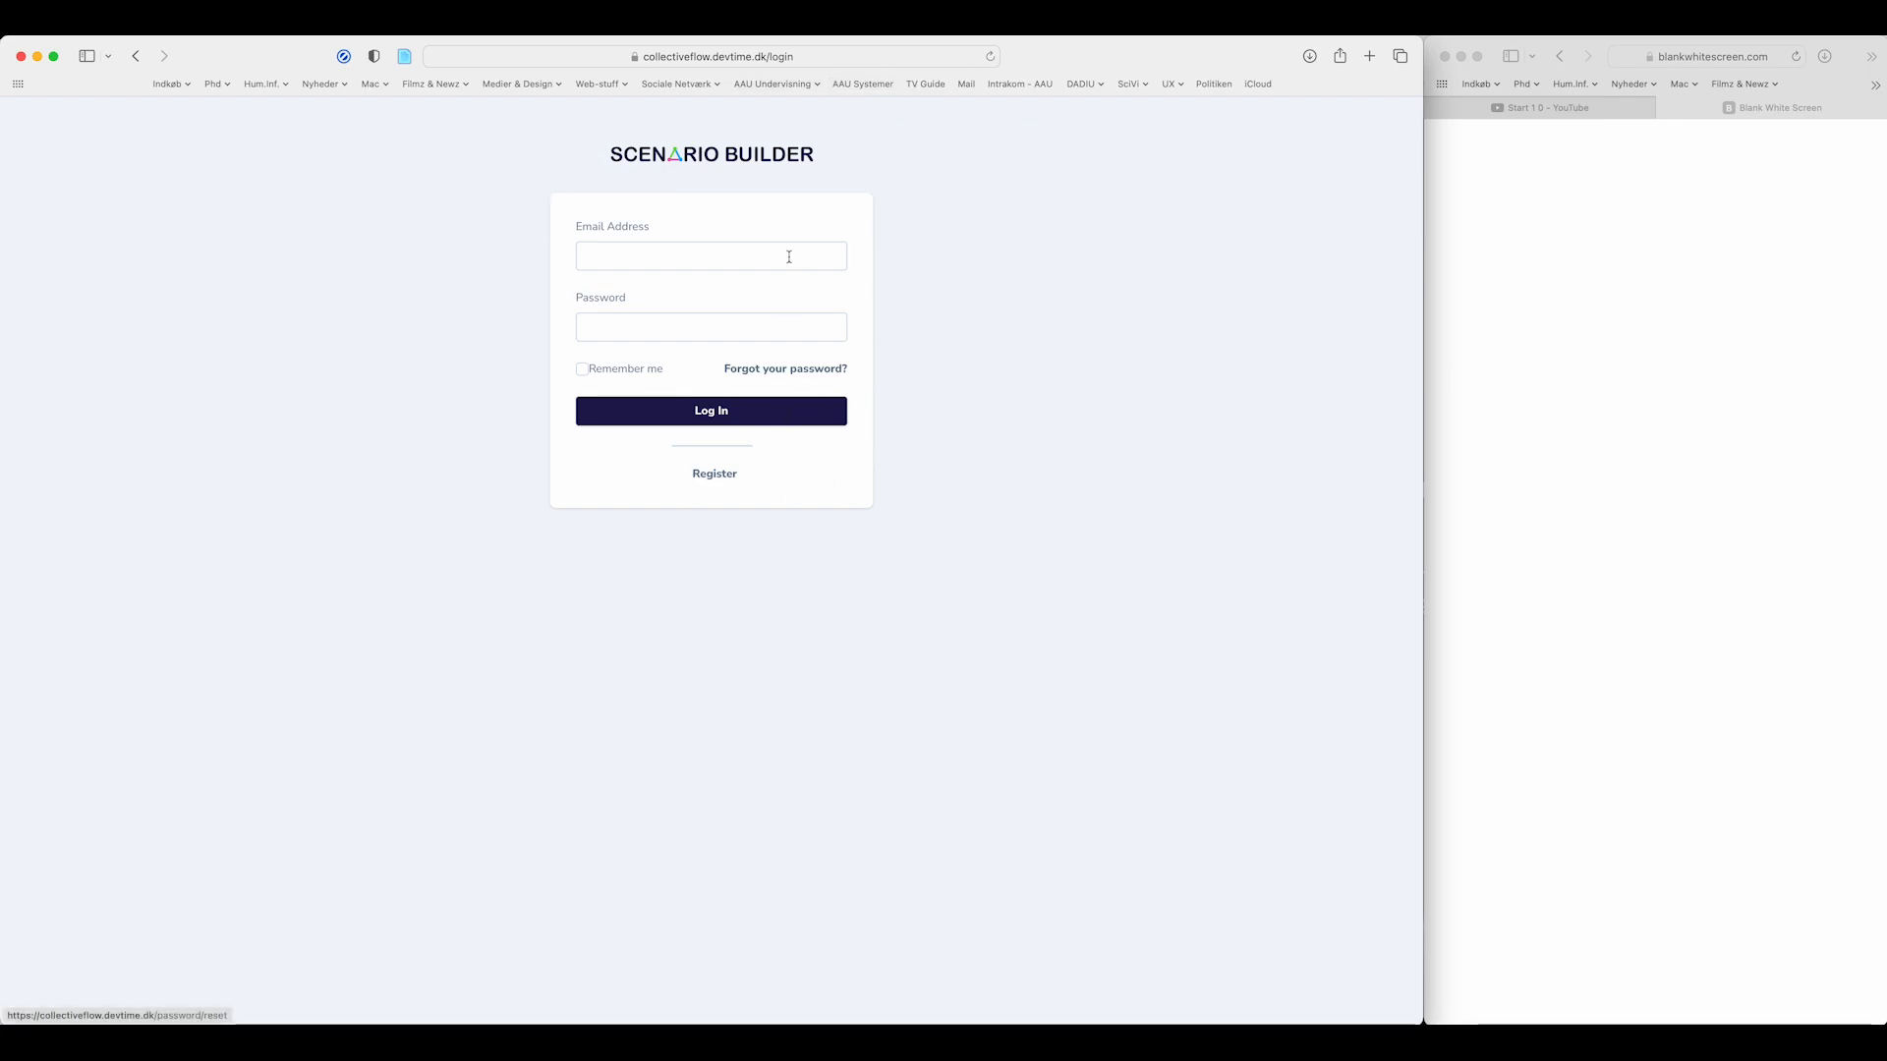
- View the registration form, return to the login form and log in with the saved e-mail address and password
{"action": "left_click", "coordinate": [710, 476]}
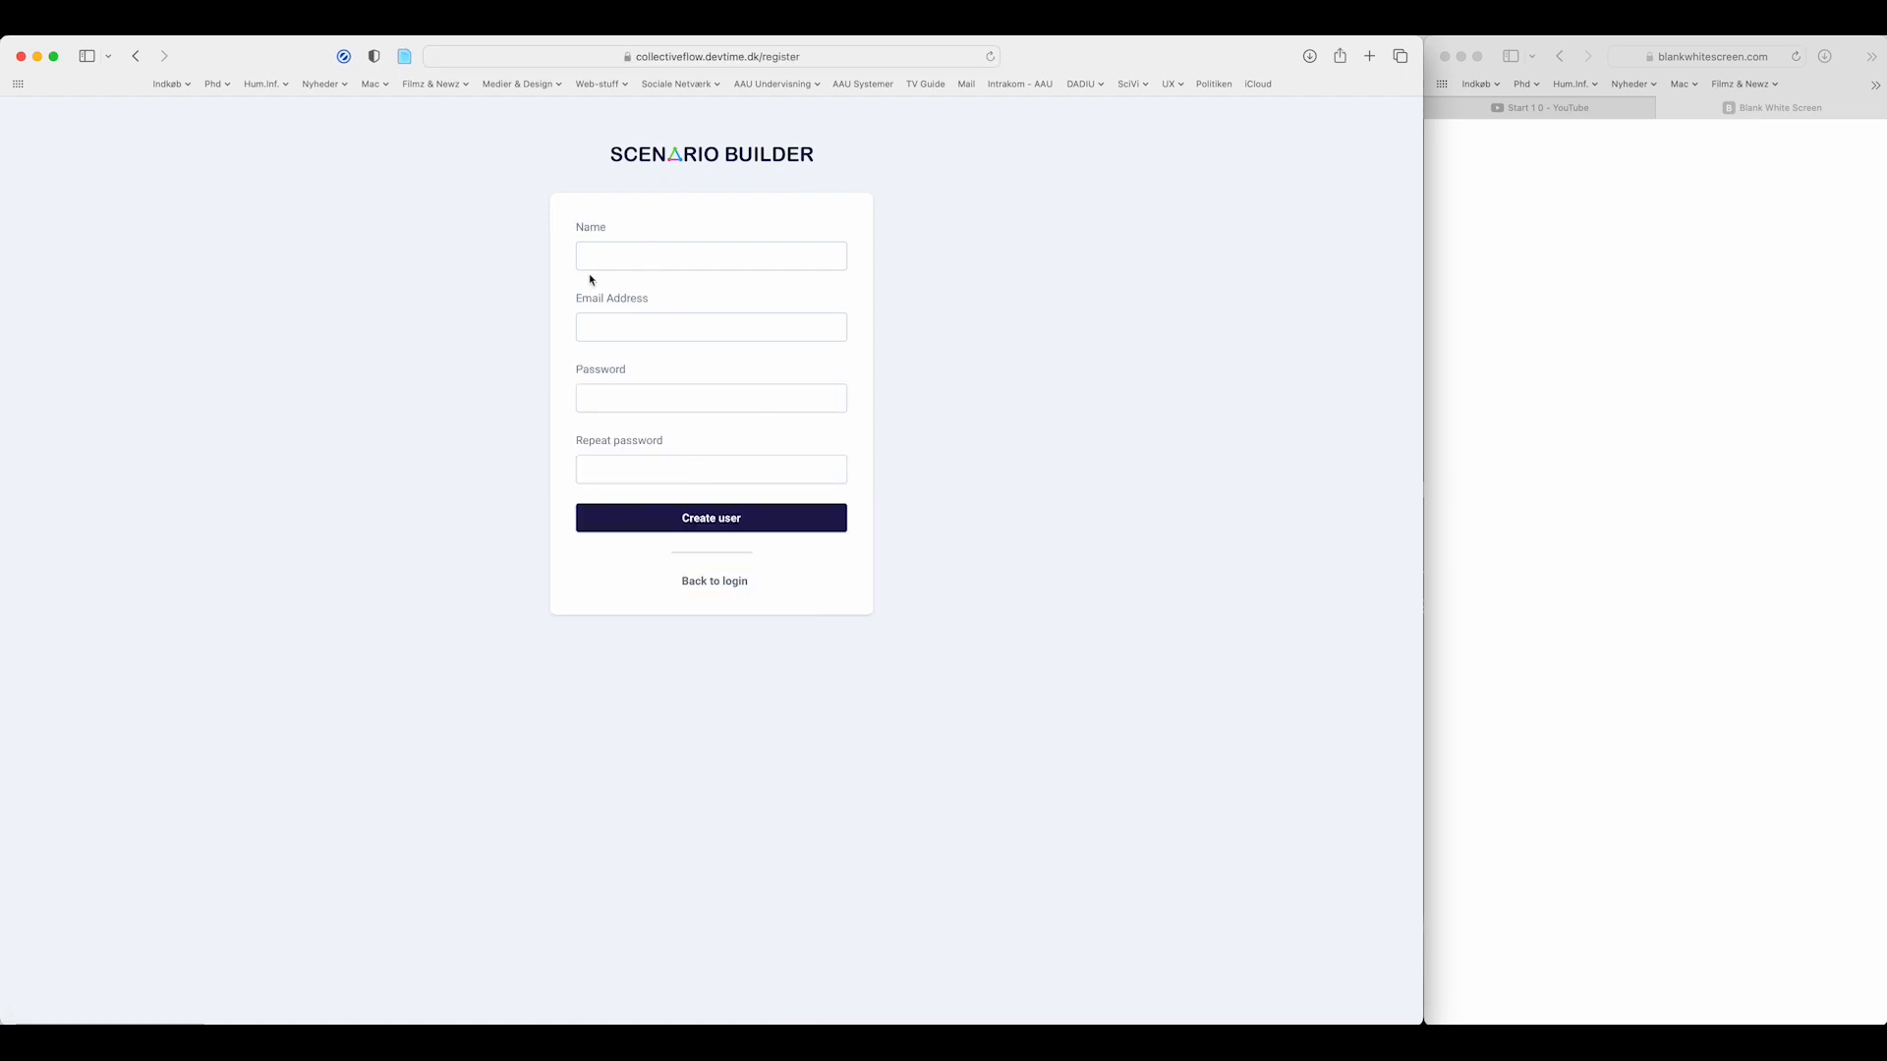
{"action": "left_click", "coordinate": [725, 580]}
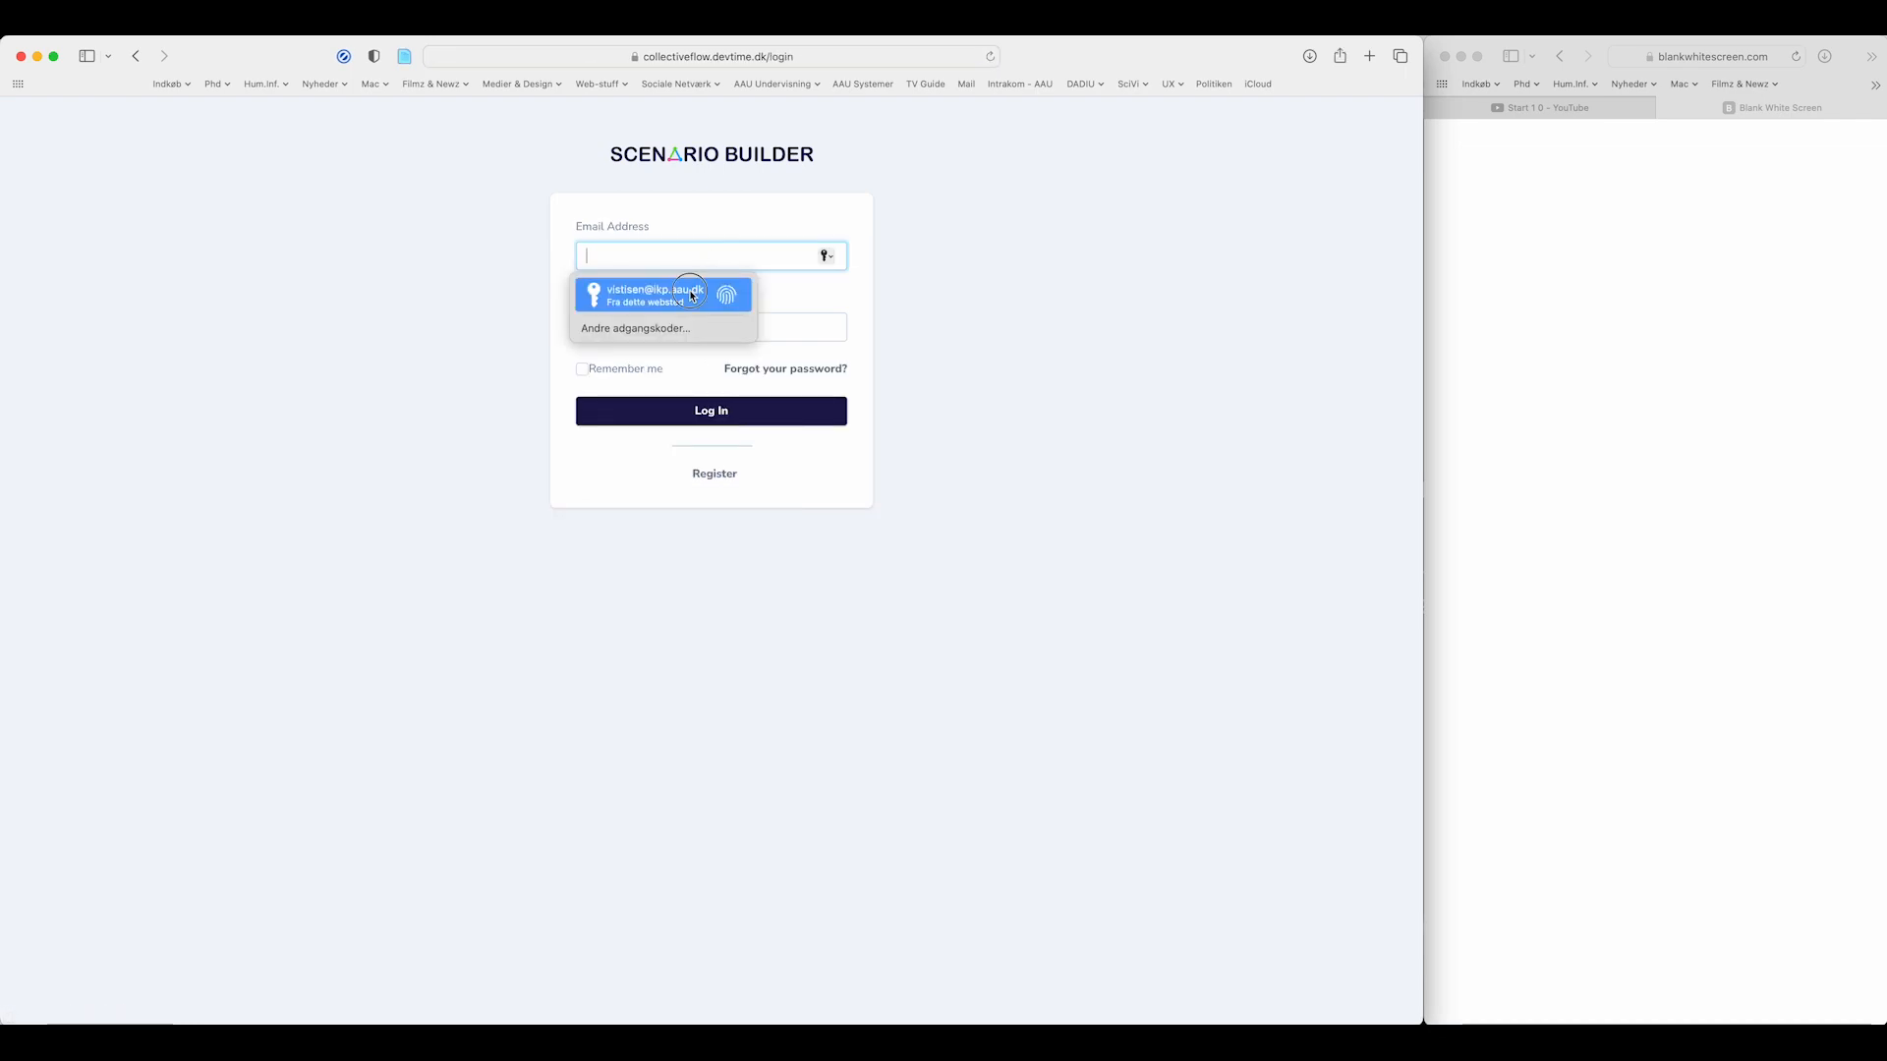
{"action": "left_click", "coordinate": [654, 294]}
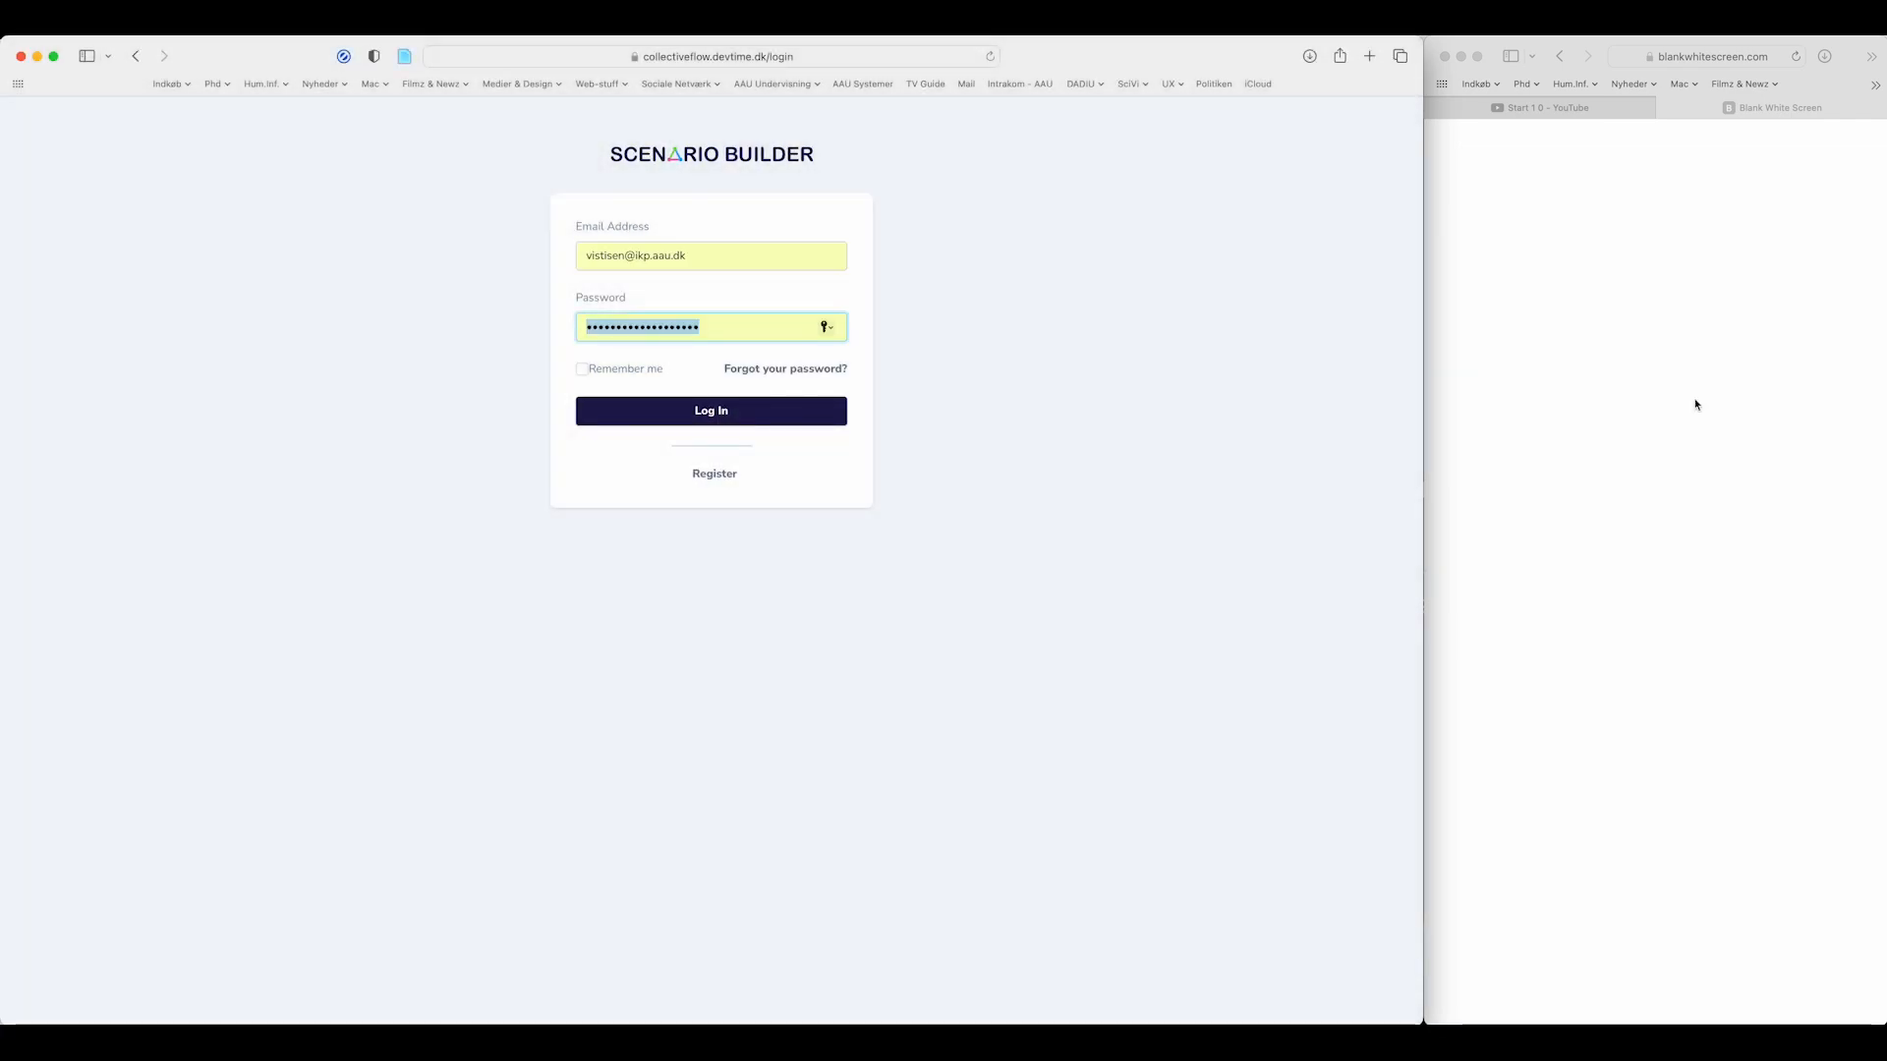
{"action": "left_click", "coordinate": [725, 413]}
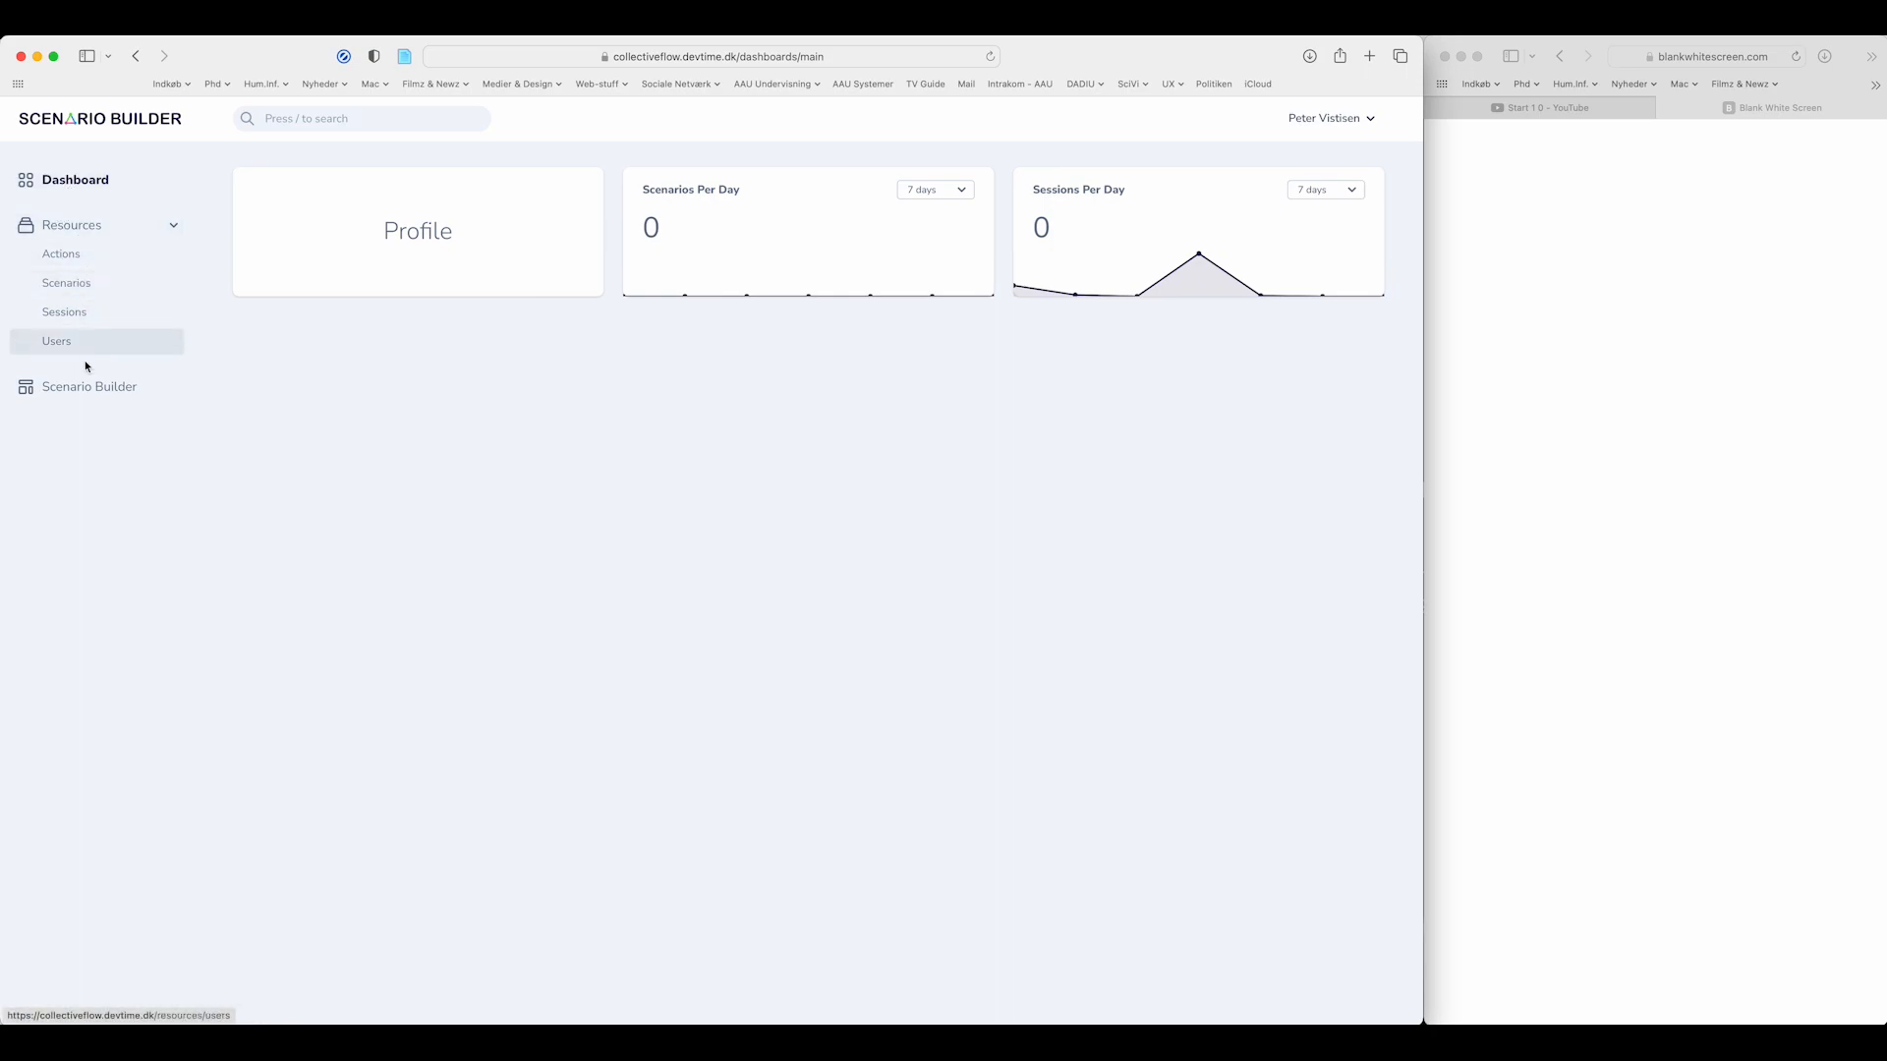
- Review the list of scenarios and the list of recorded sessions
{"action": "left_click", "coordinate": [86, 285]}
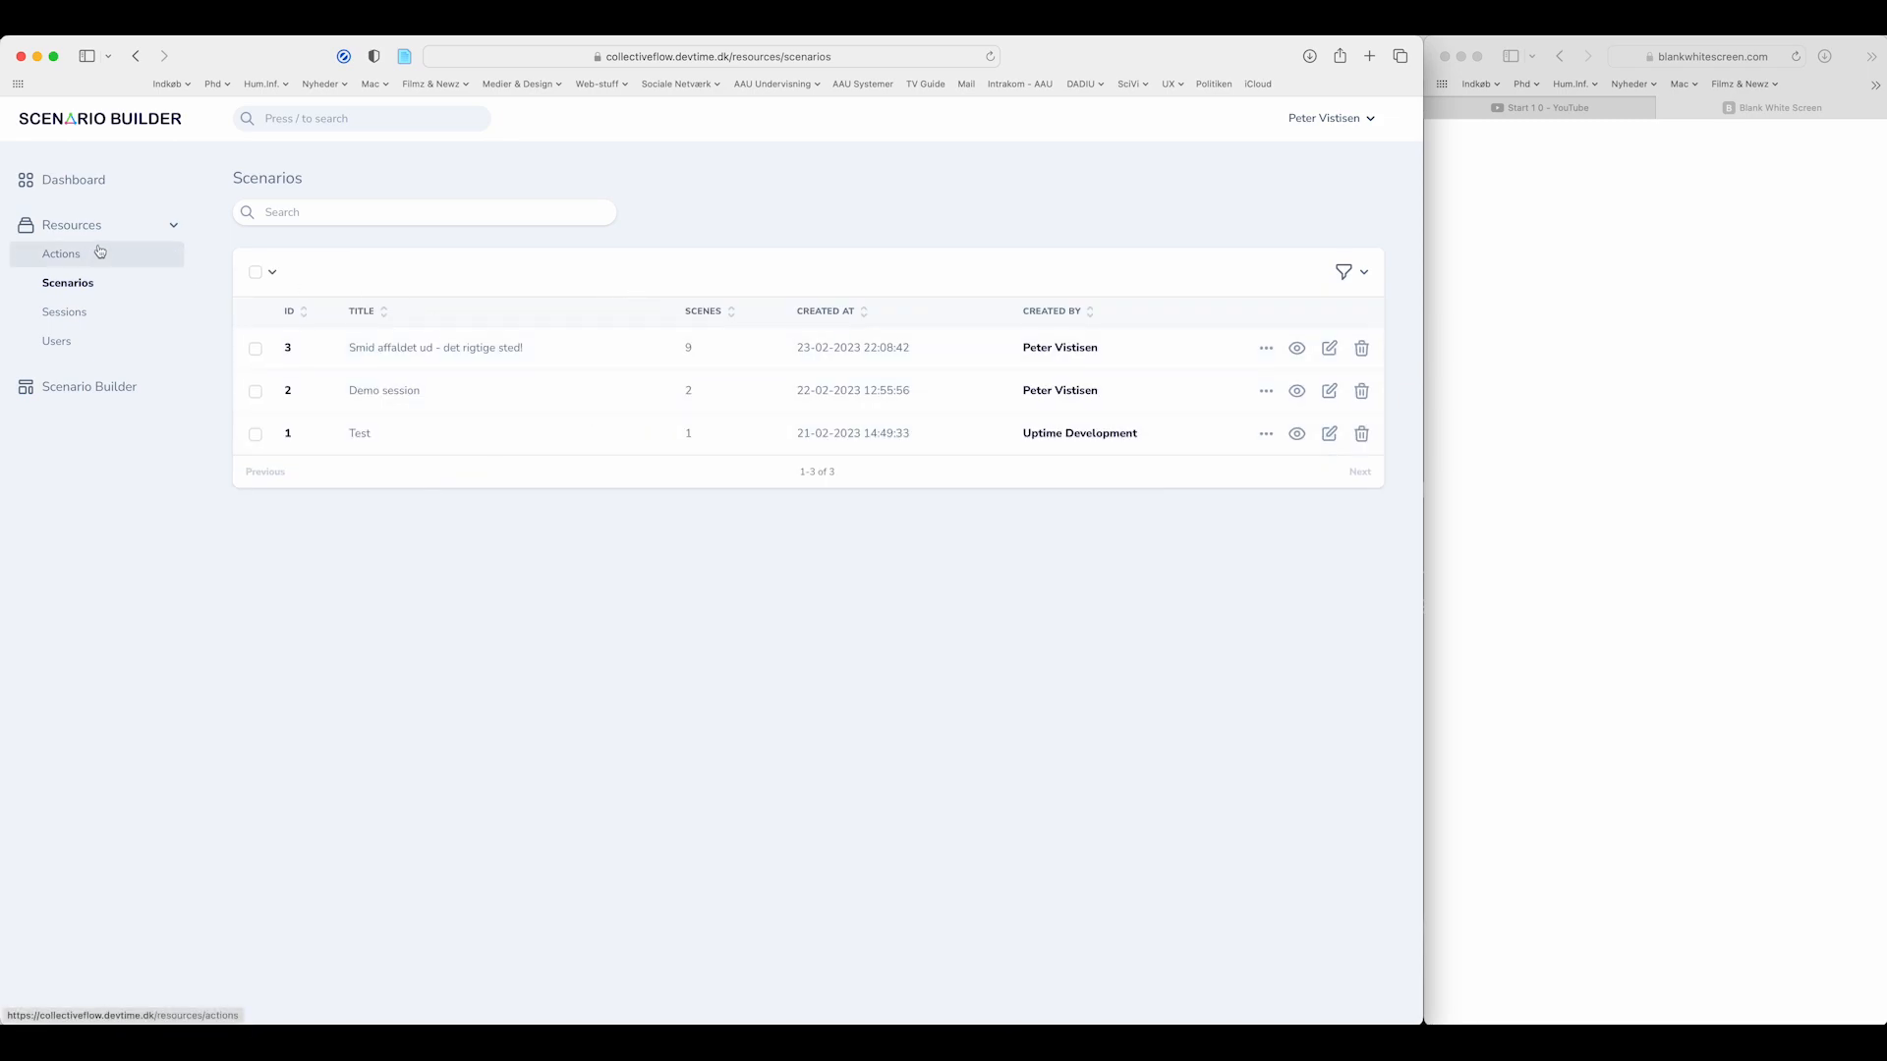
{"action": "left_click", "coordinate": [77, 314]}
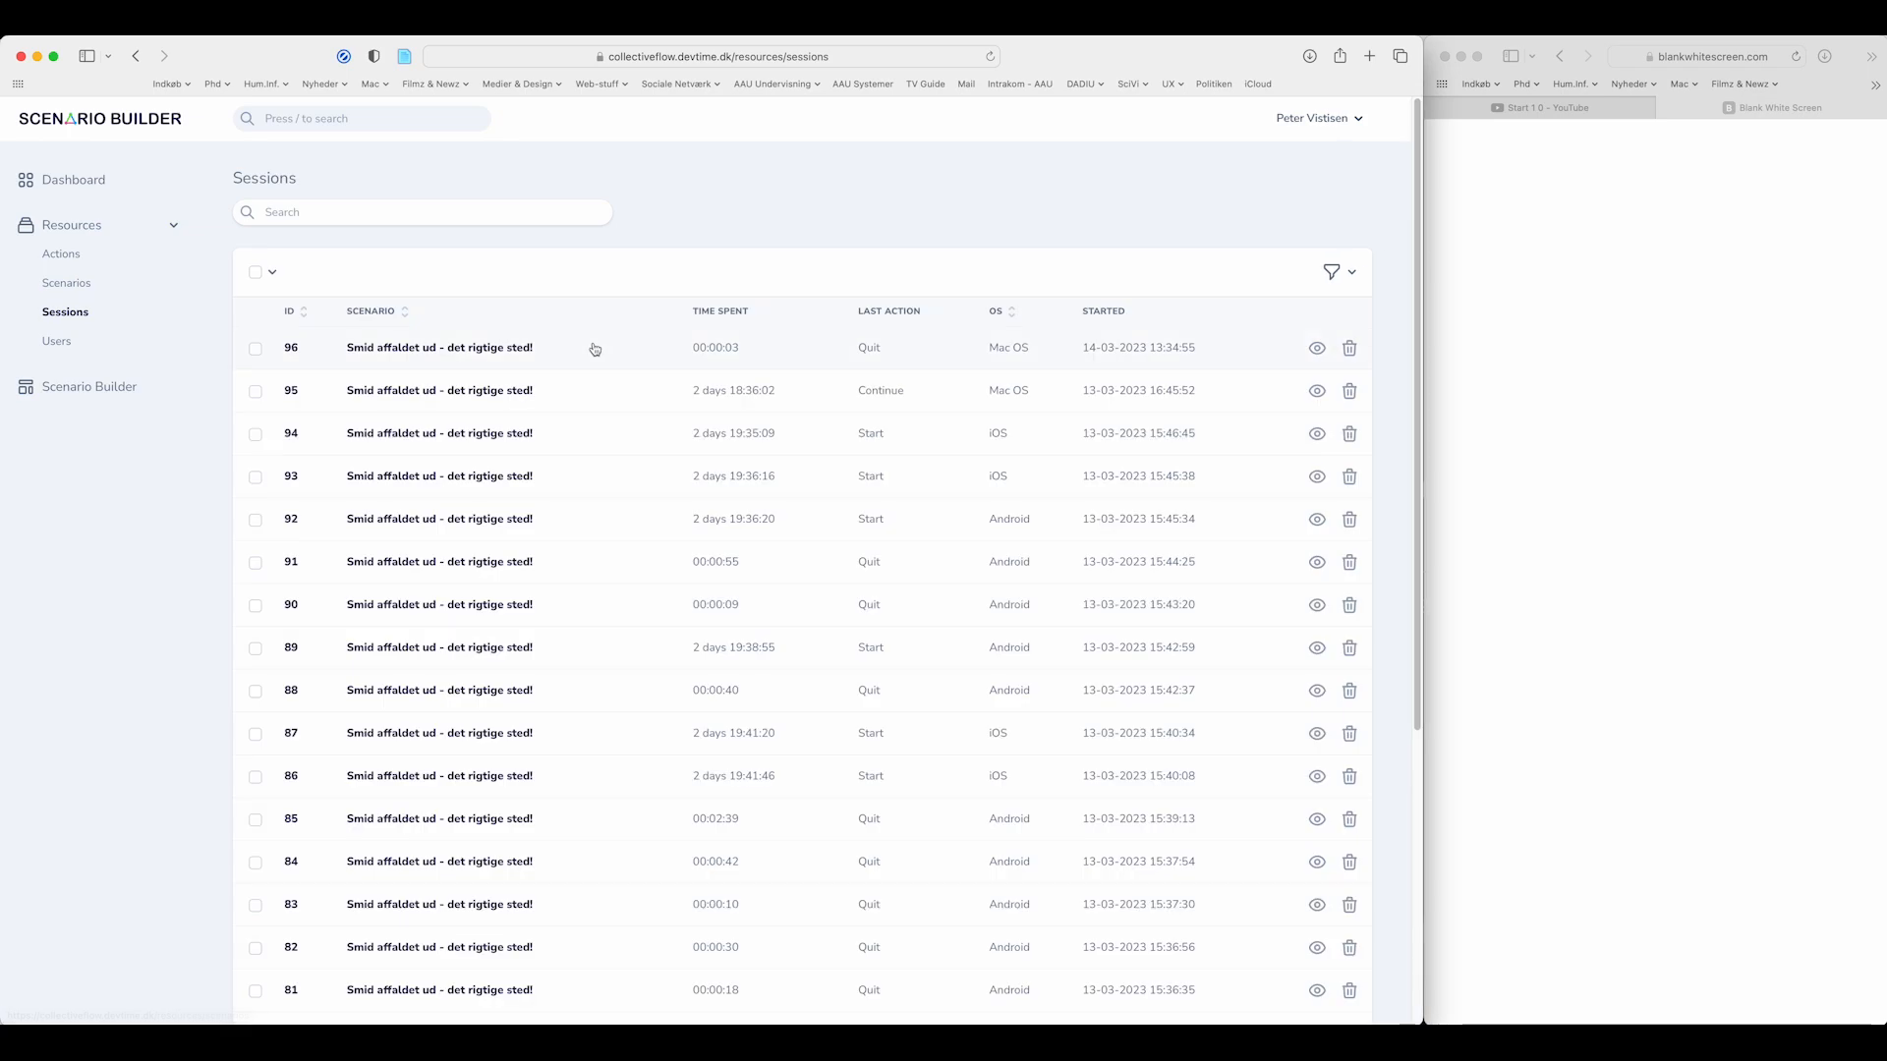
{"action": "scroll", "coordinate": [518, 349], "scroll_direction": "down", "scroll_amount": 5}
{"action": "scroll", "coordinate": [518, 349], "scroll_direction": "up", "scroll_amount": 5}
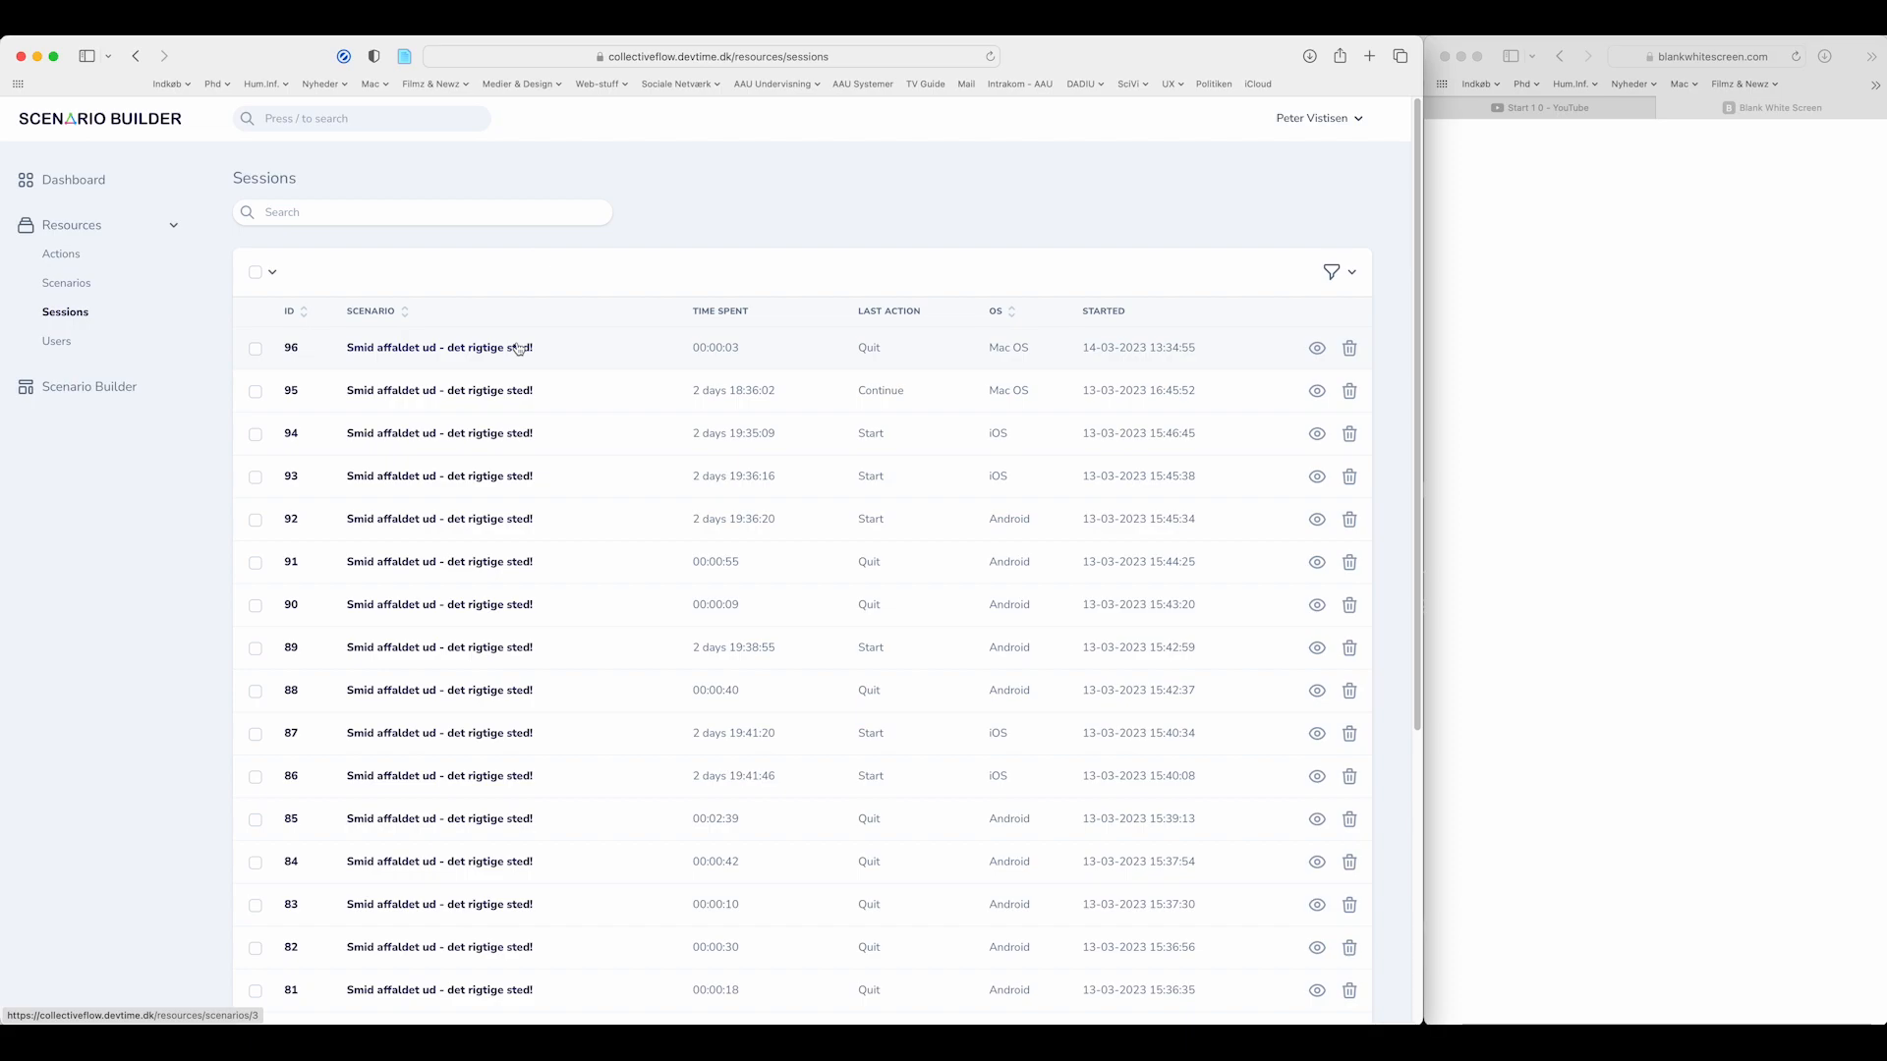
- Examine the recorded actions, sorting them by type and by session in ascending order
{"action": "left_click", "coordinate": [85, 252]}
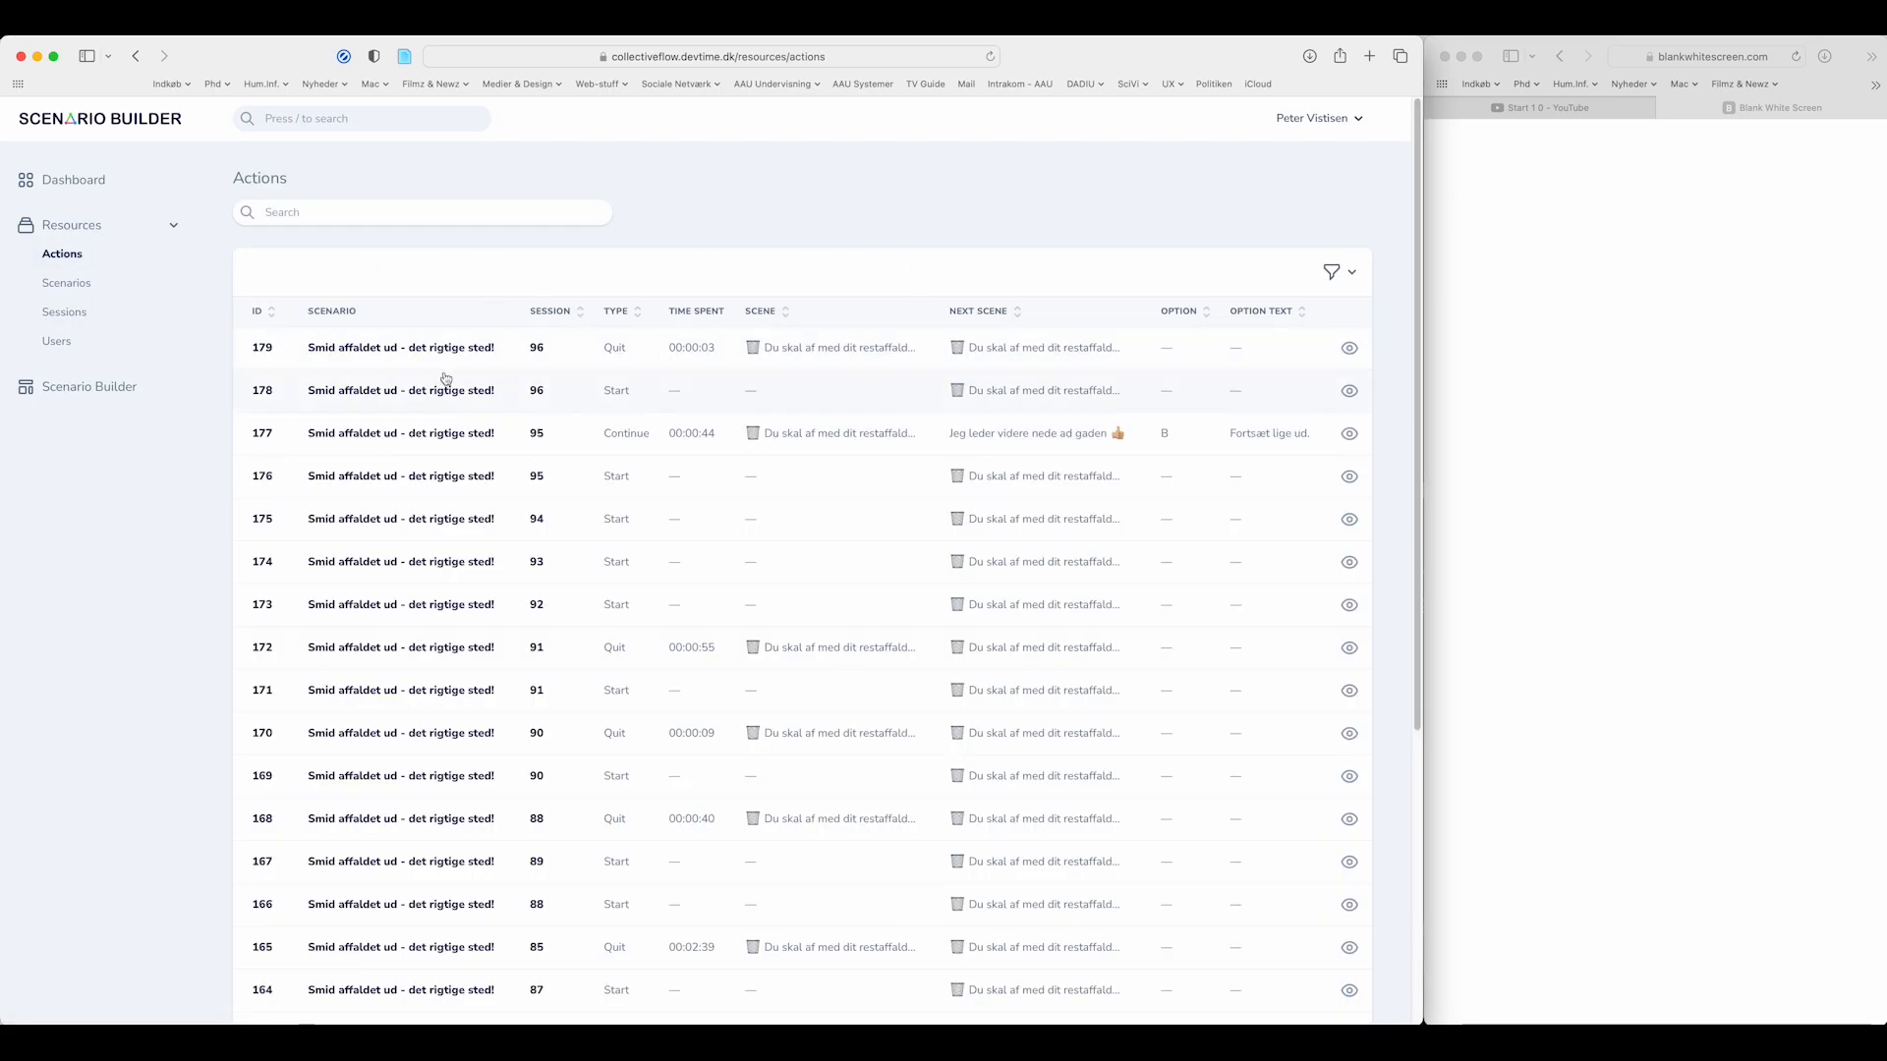
{"action": "left_click", "coordinate": [627, 312]}
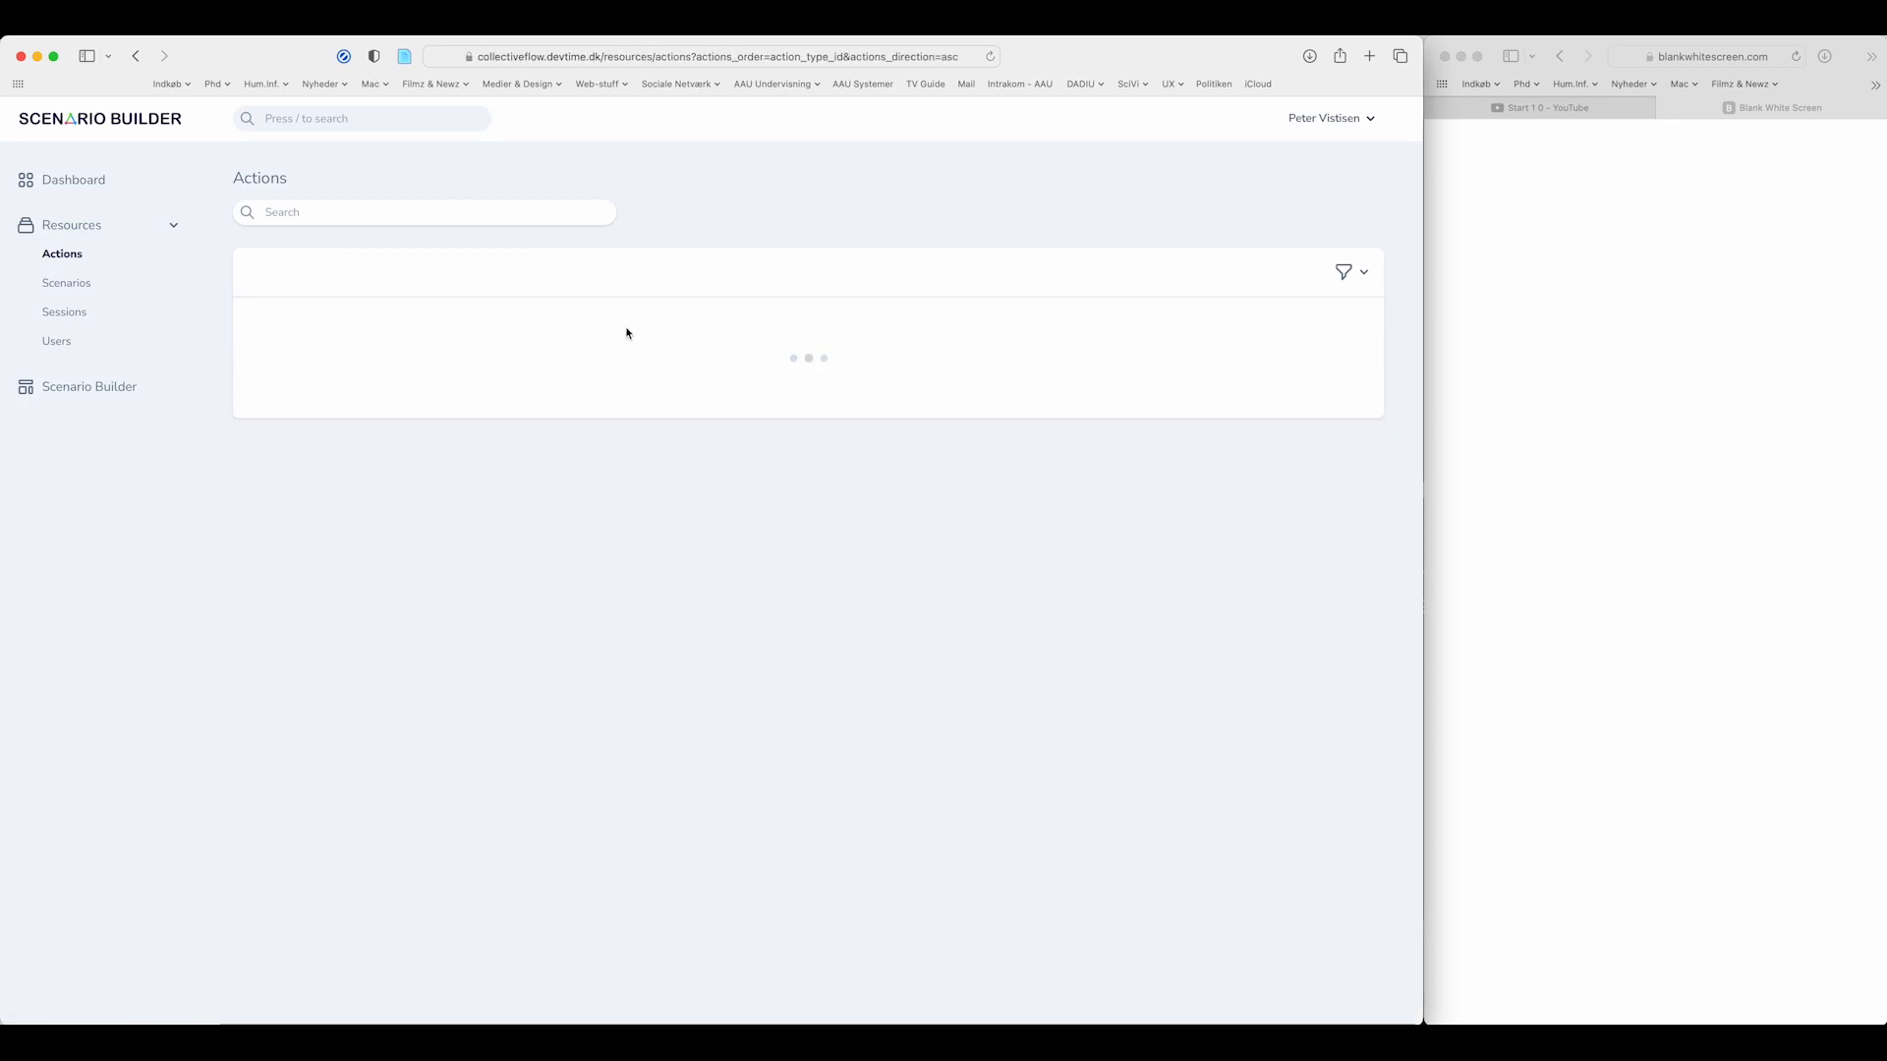
{"action": "scroll", "coordinate": [666, 484], "scroll_direction": "down", "scroll_amount": 5}
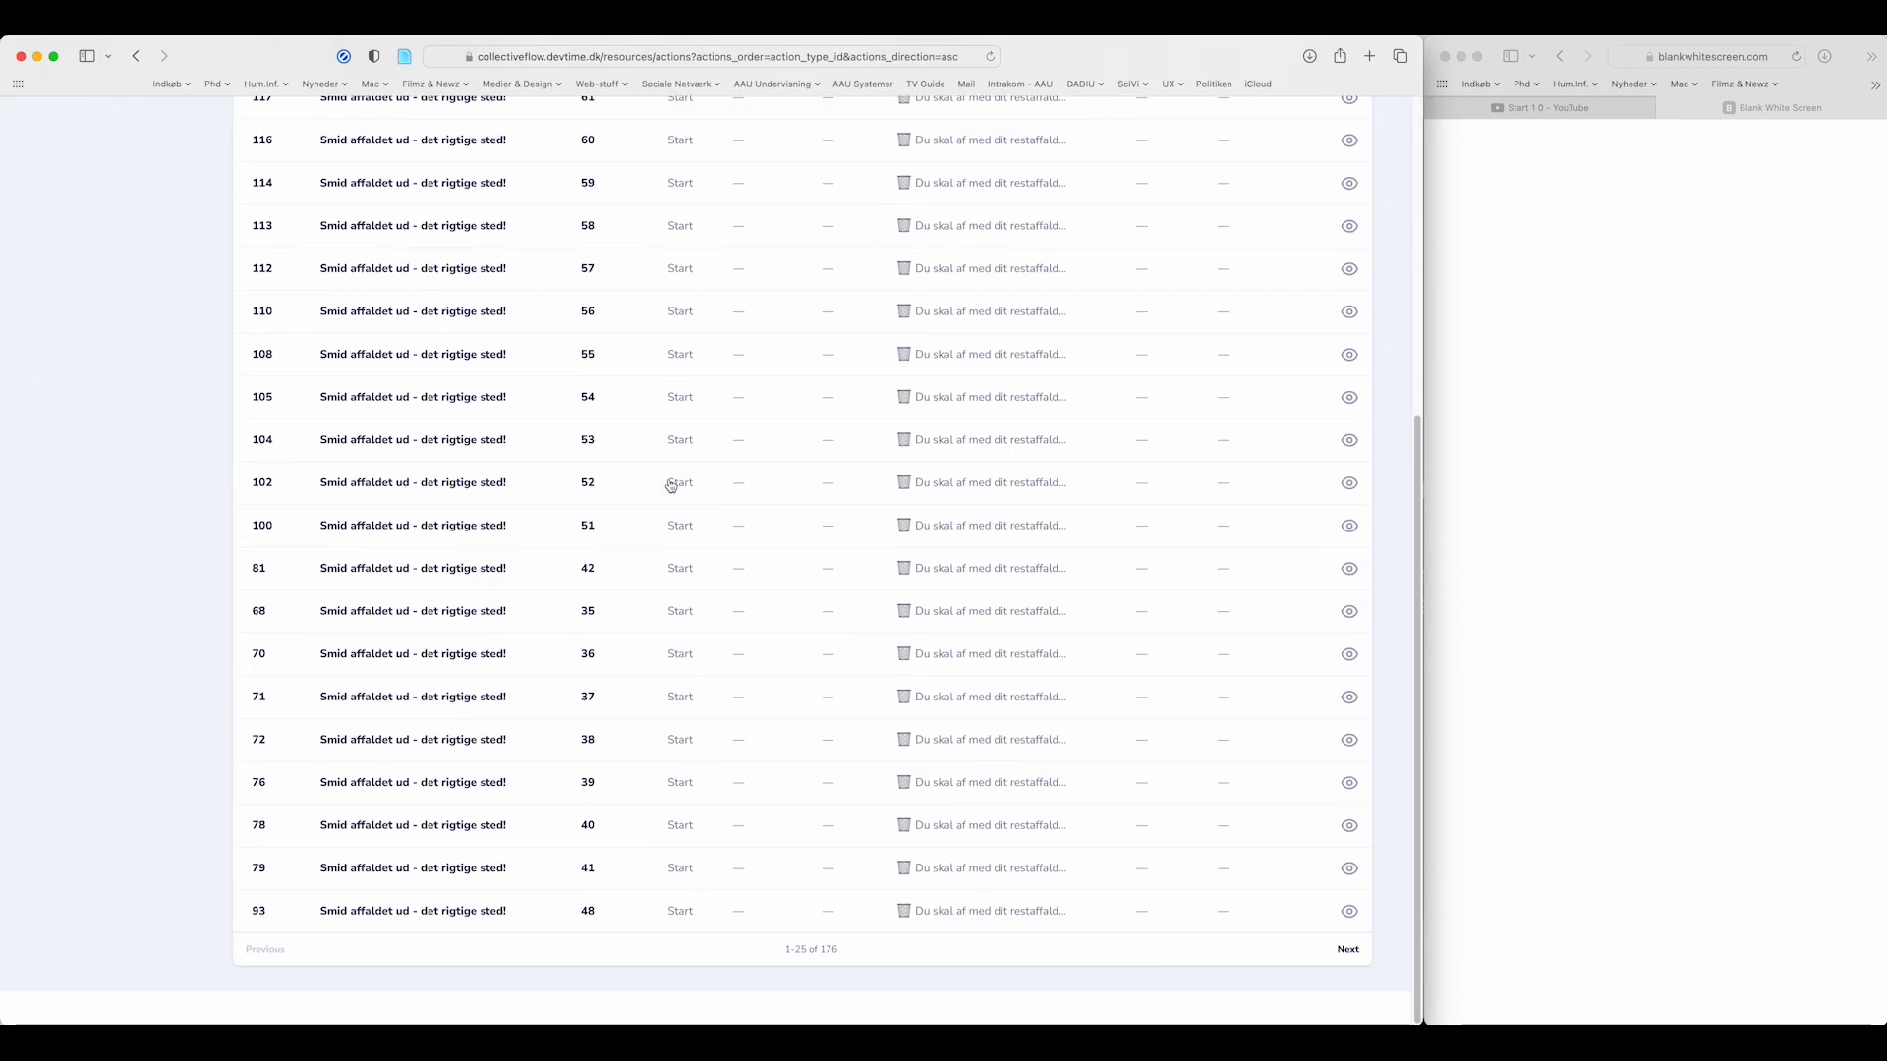
{"action": "scroll", "coordinate": [983, 767], "scroll_direction": "up", "scroll_amount": 5}
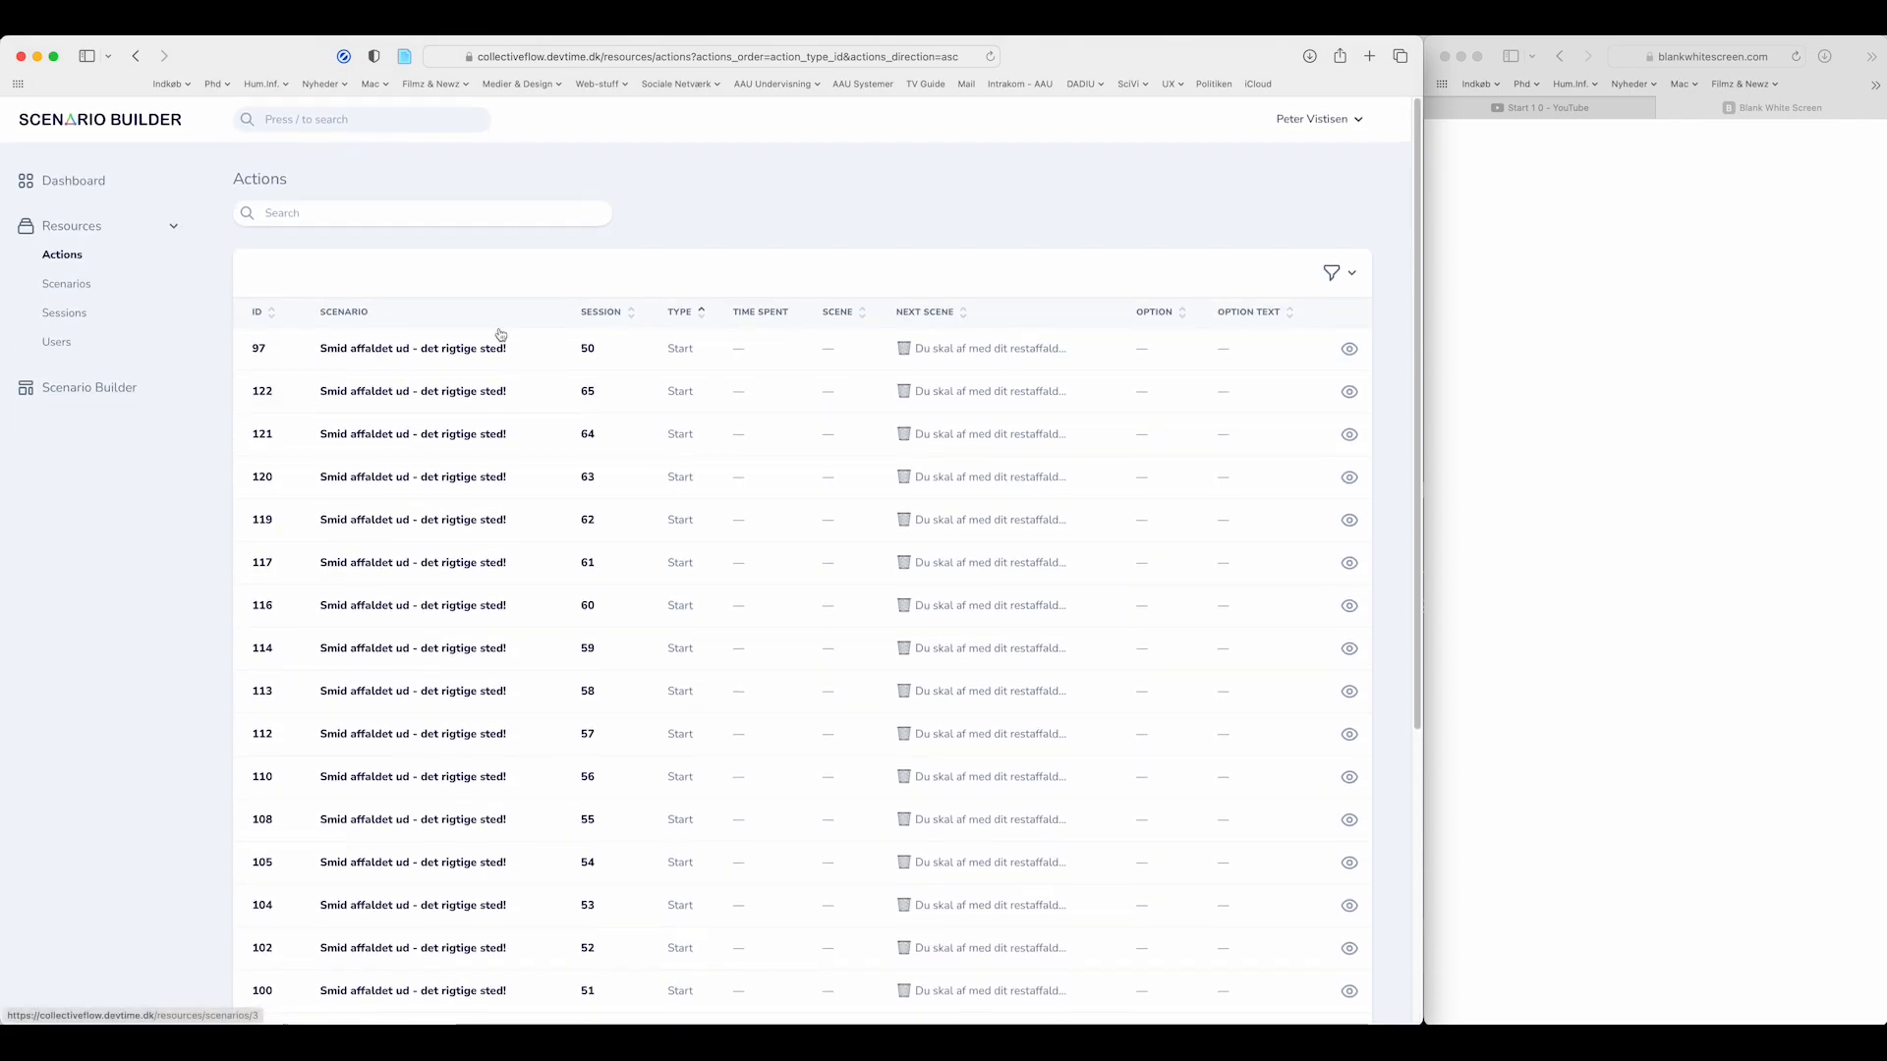
{"action": "left_click", "coordinate": [601, 313]}
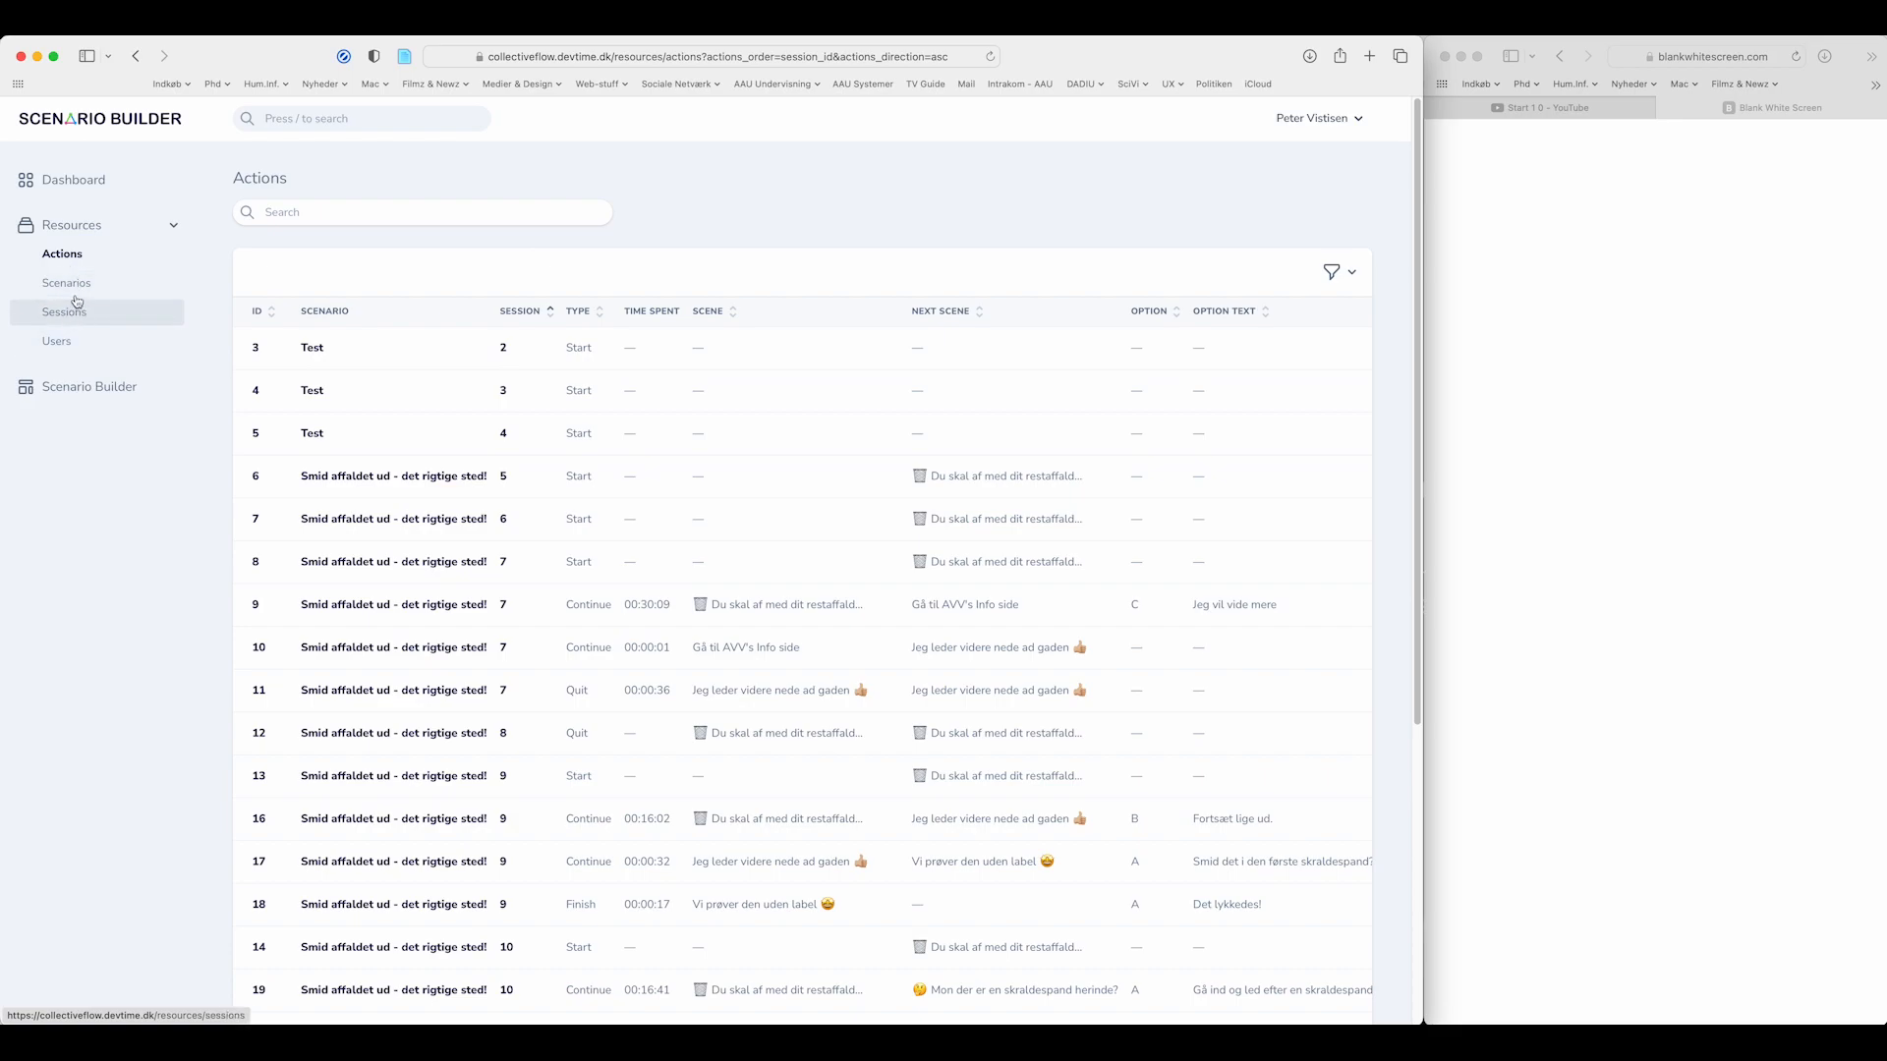
- Open the Scenario Builder and move the How to block to the upper-left corner of the board
{"action": "left_click", "coordinate": [91, 389]}
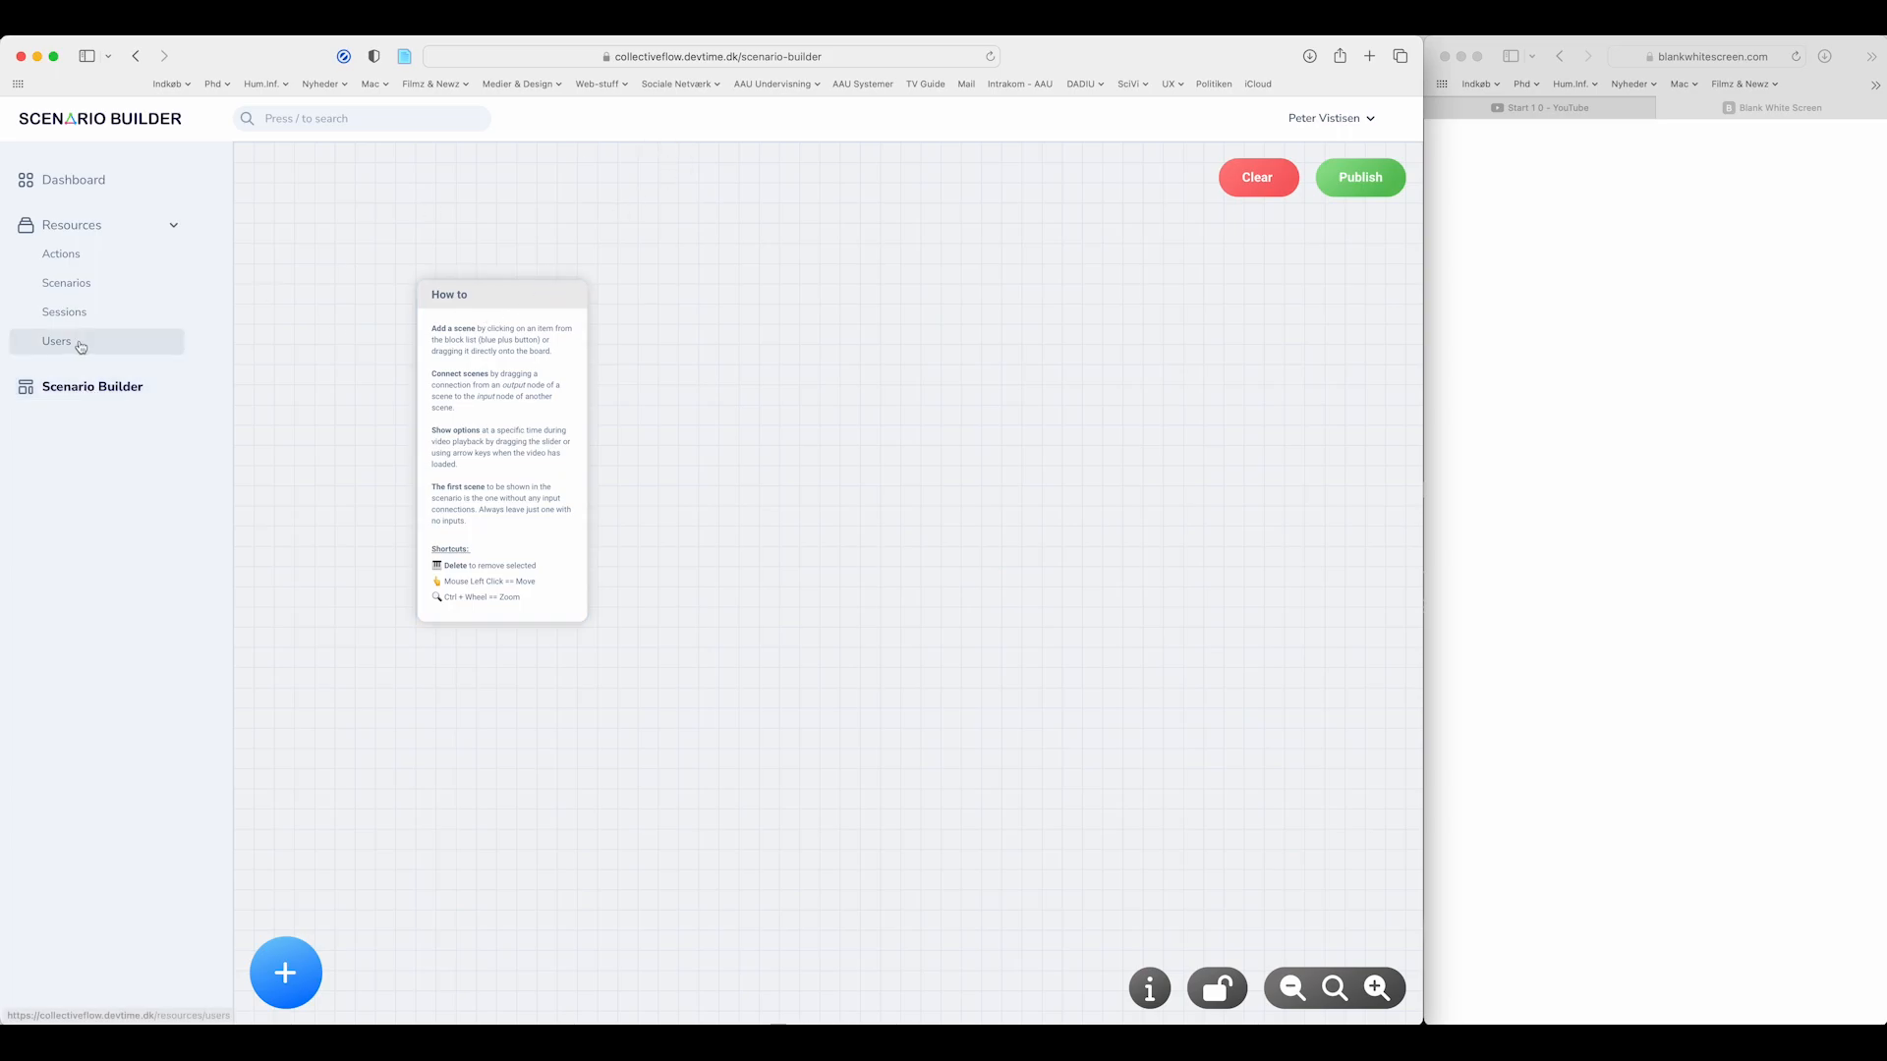
{"action": "left_click_drag", "start_coordinate": [535, 307], "coordinate": [437, 211]}
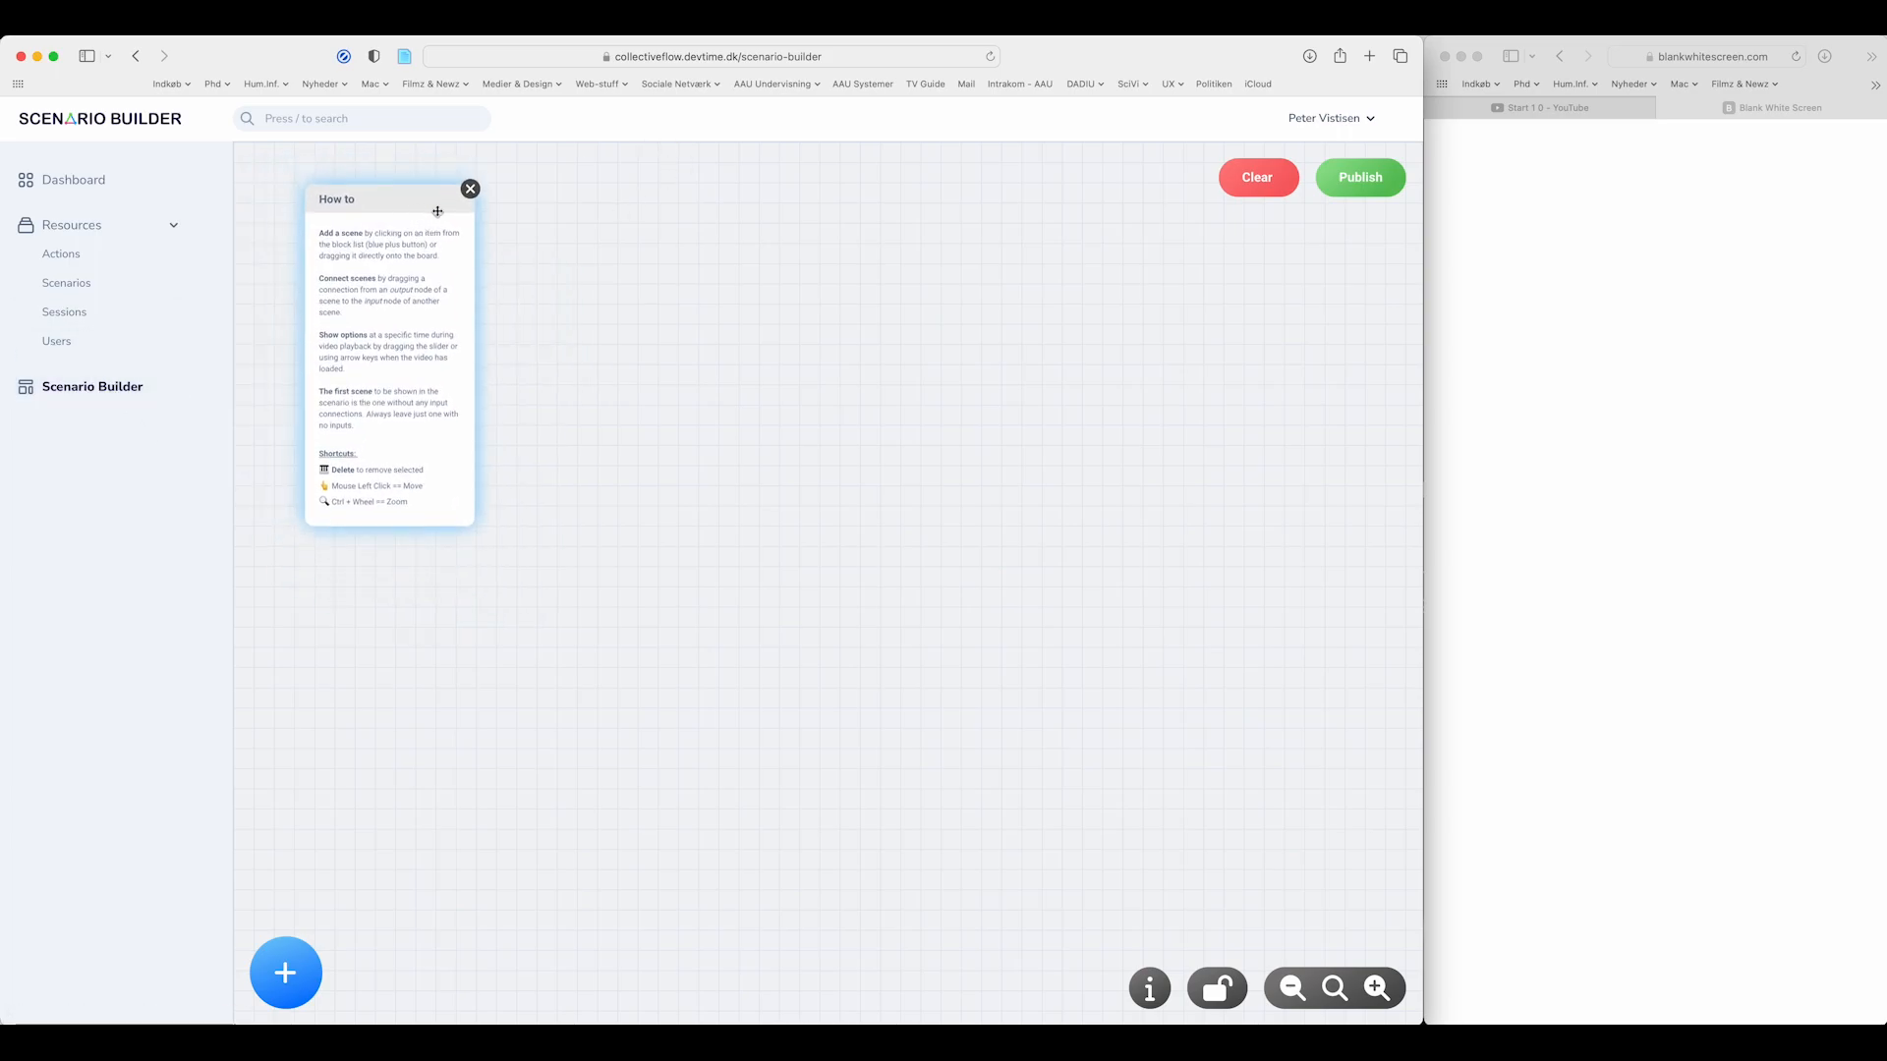
{"action": "left_click", "coordinate": [1376, 988]}
{"action": "left_click", "coordinate": [1292, 988]}
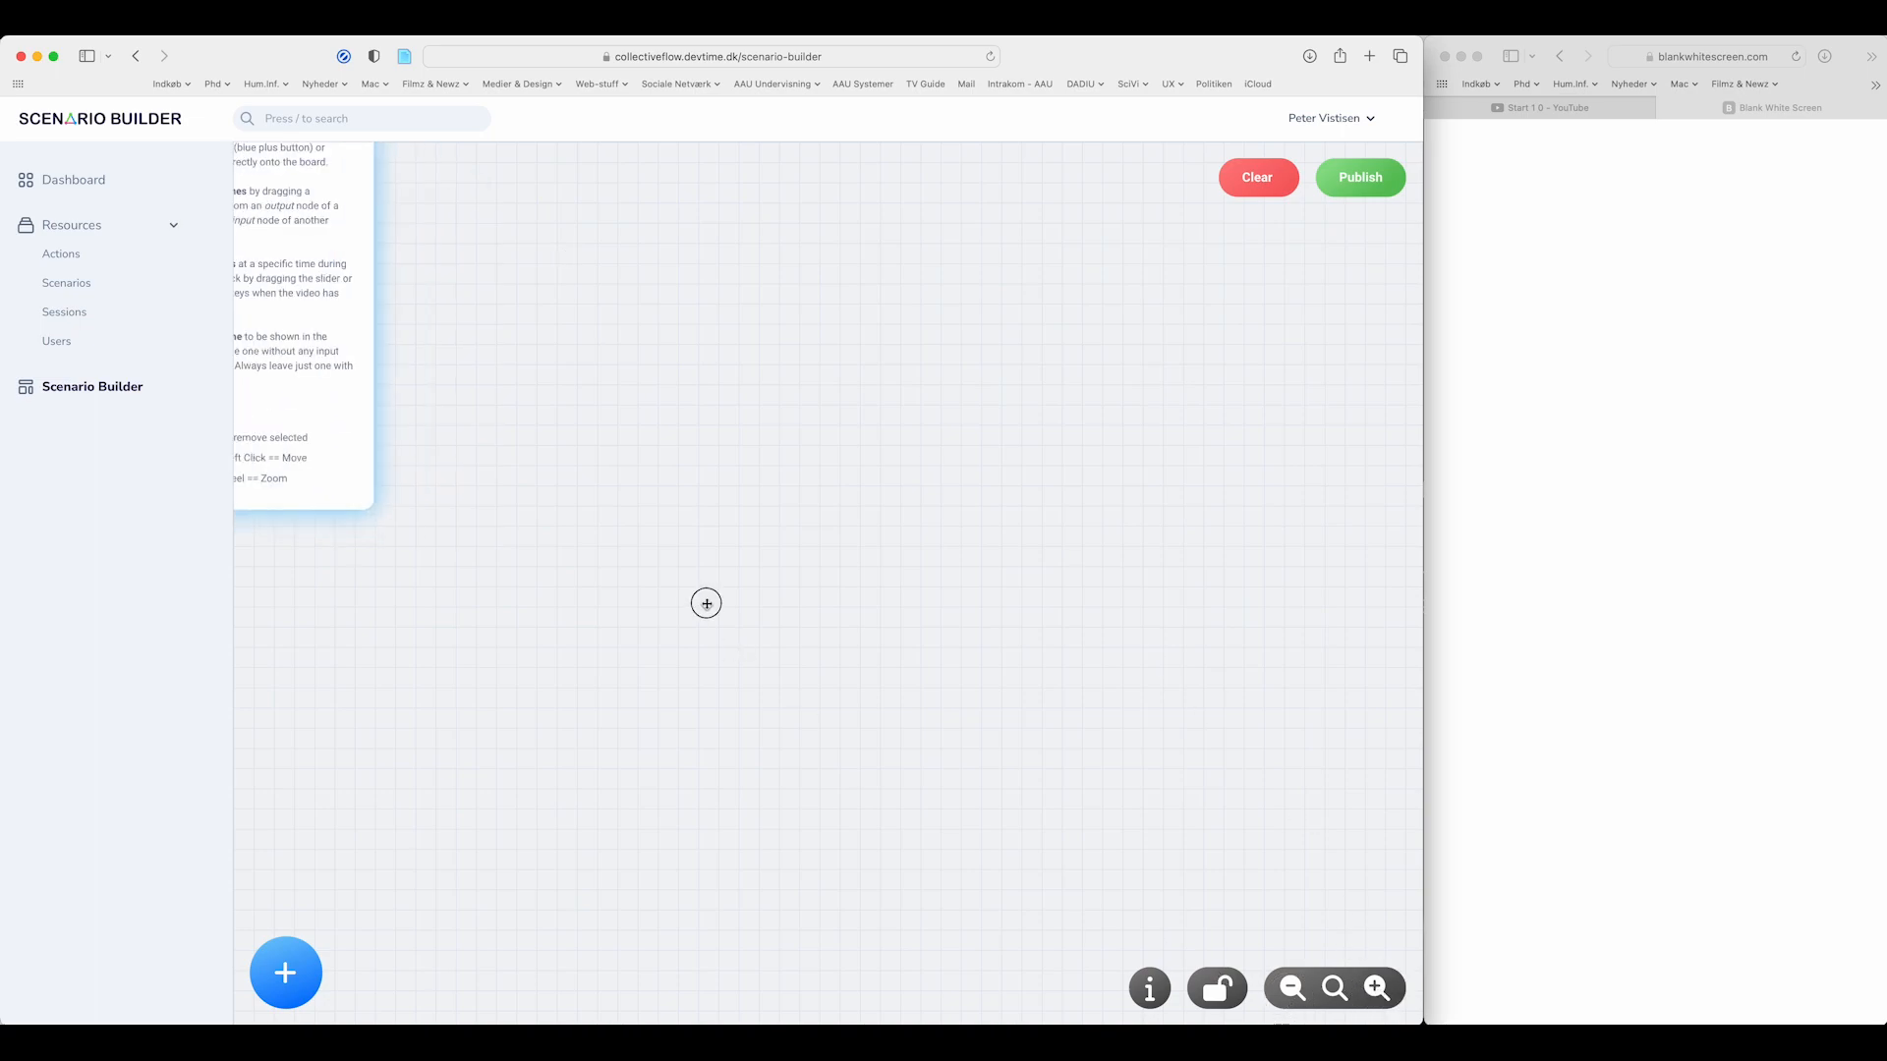
{"action": "left_click_drag", "start_coordinate": [707, 603], "coordinate": [762, 684]}
{"action": "left_click_drag", "start_coordinate": [451, 200], "coordinate": [461, 240]}
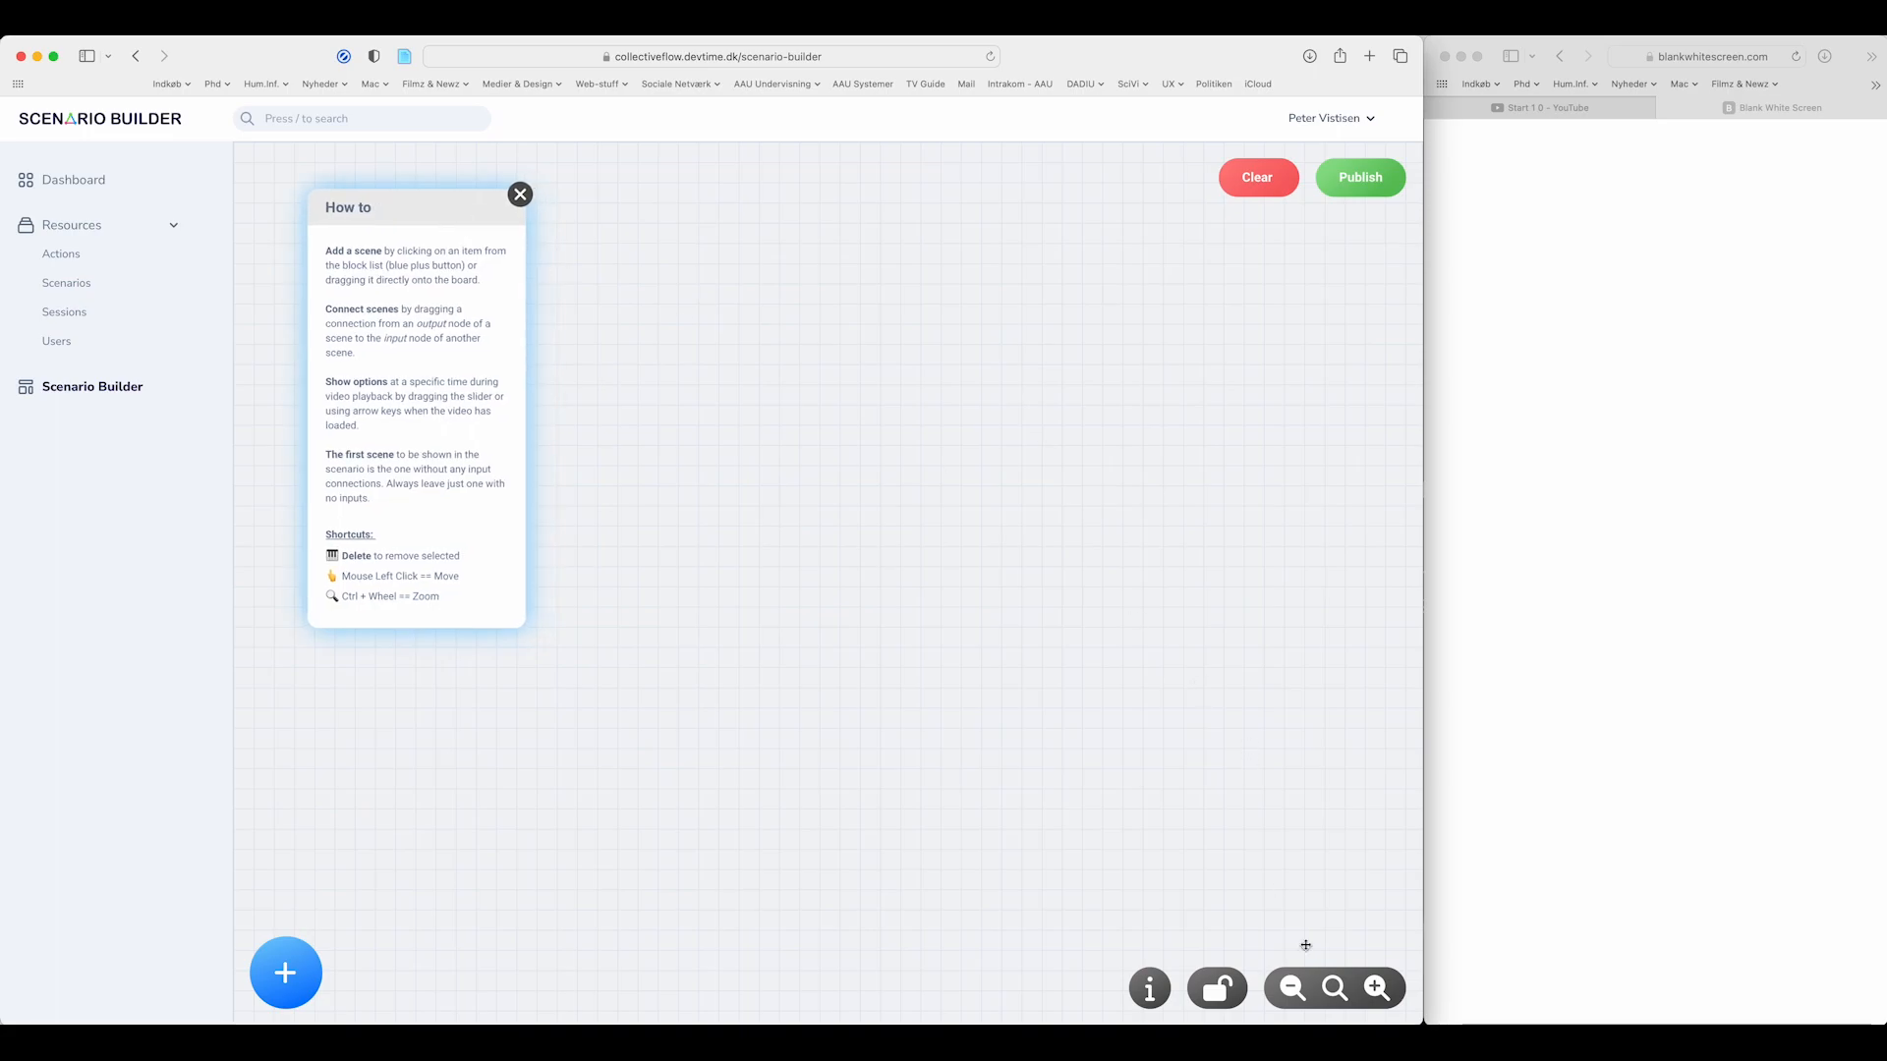
{"action": "left_click", "coordinate": [1333, 1002]}
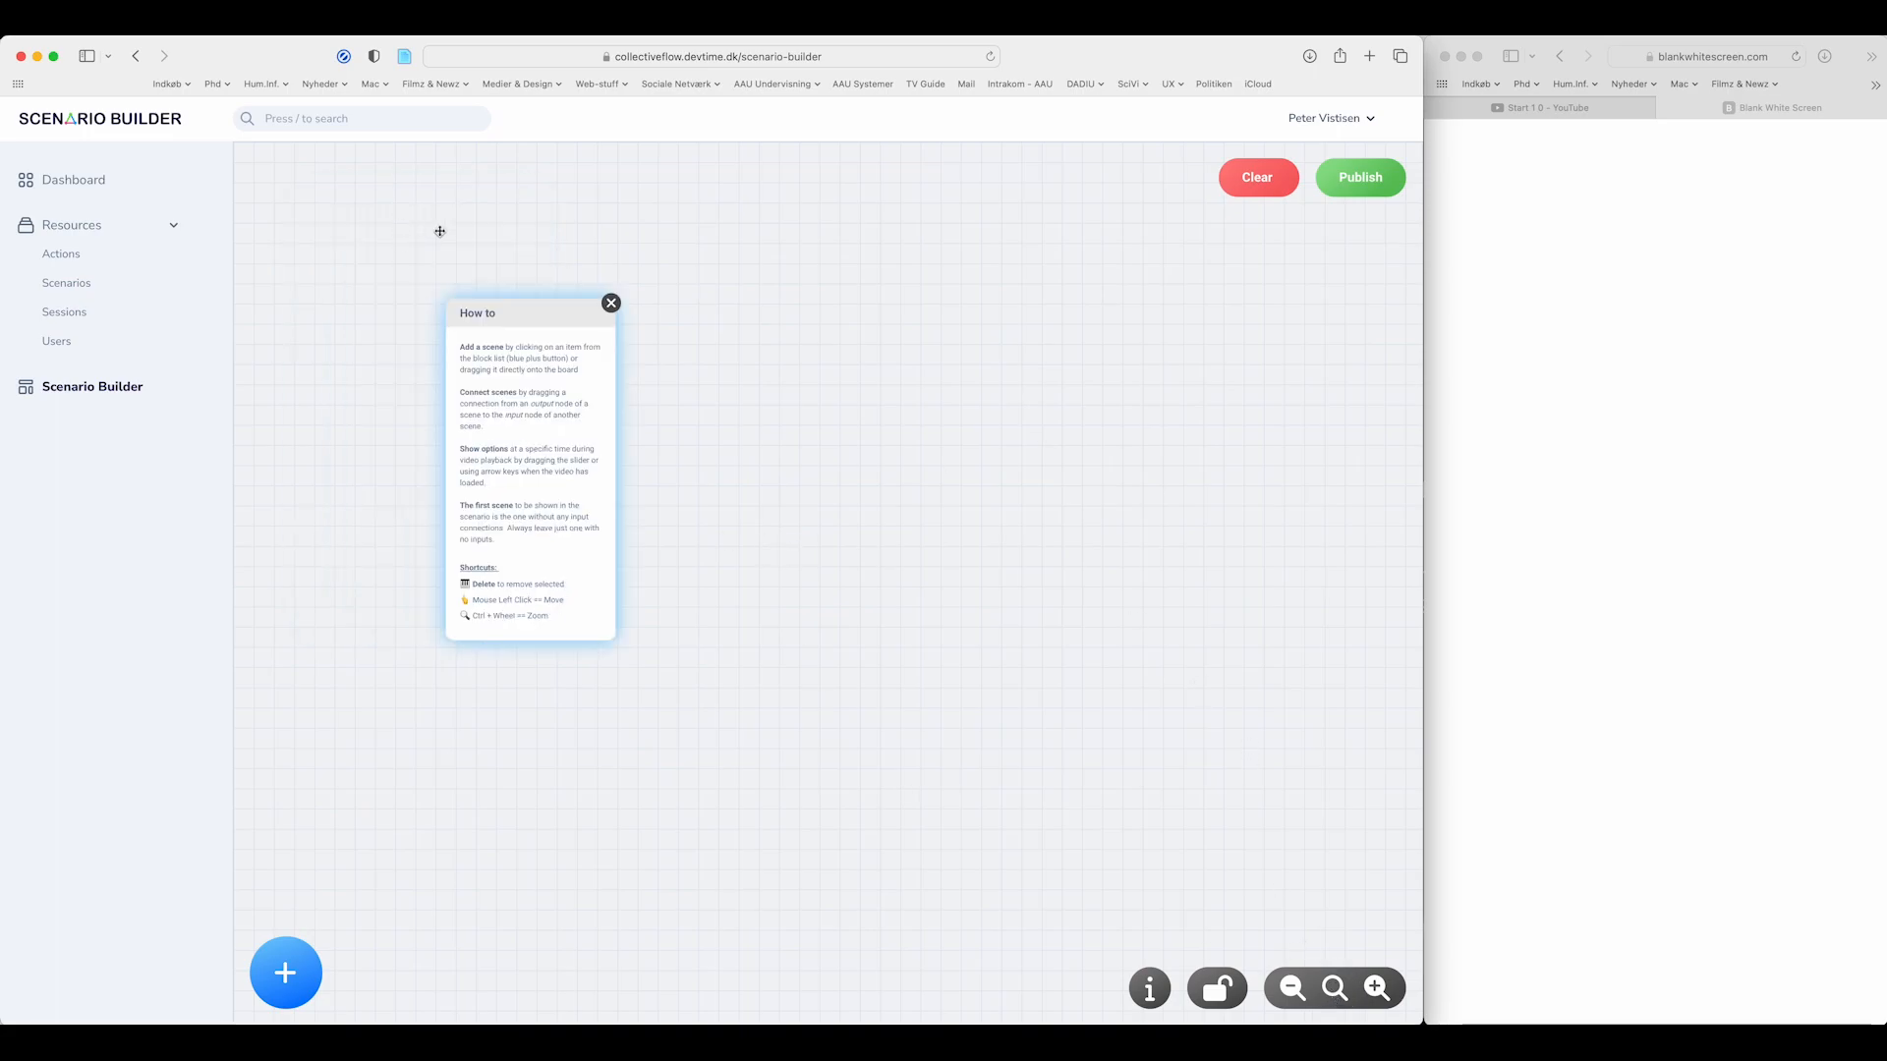
{"action": "left_click_drag", "start_coordinate": [574, 333], "coordinate": [387, 205]}
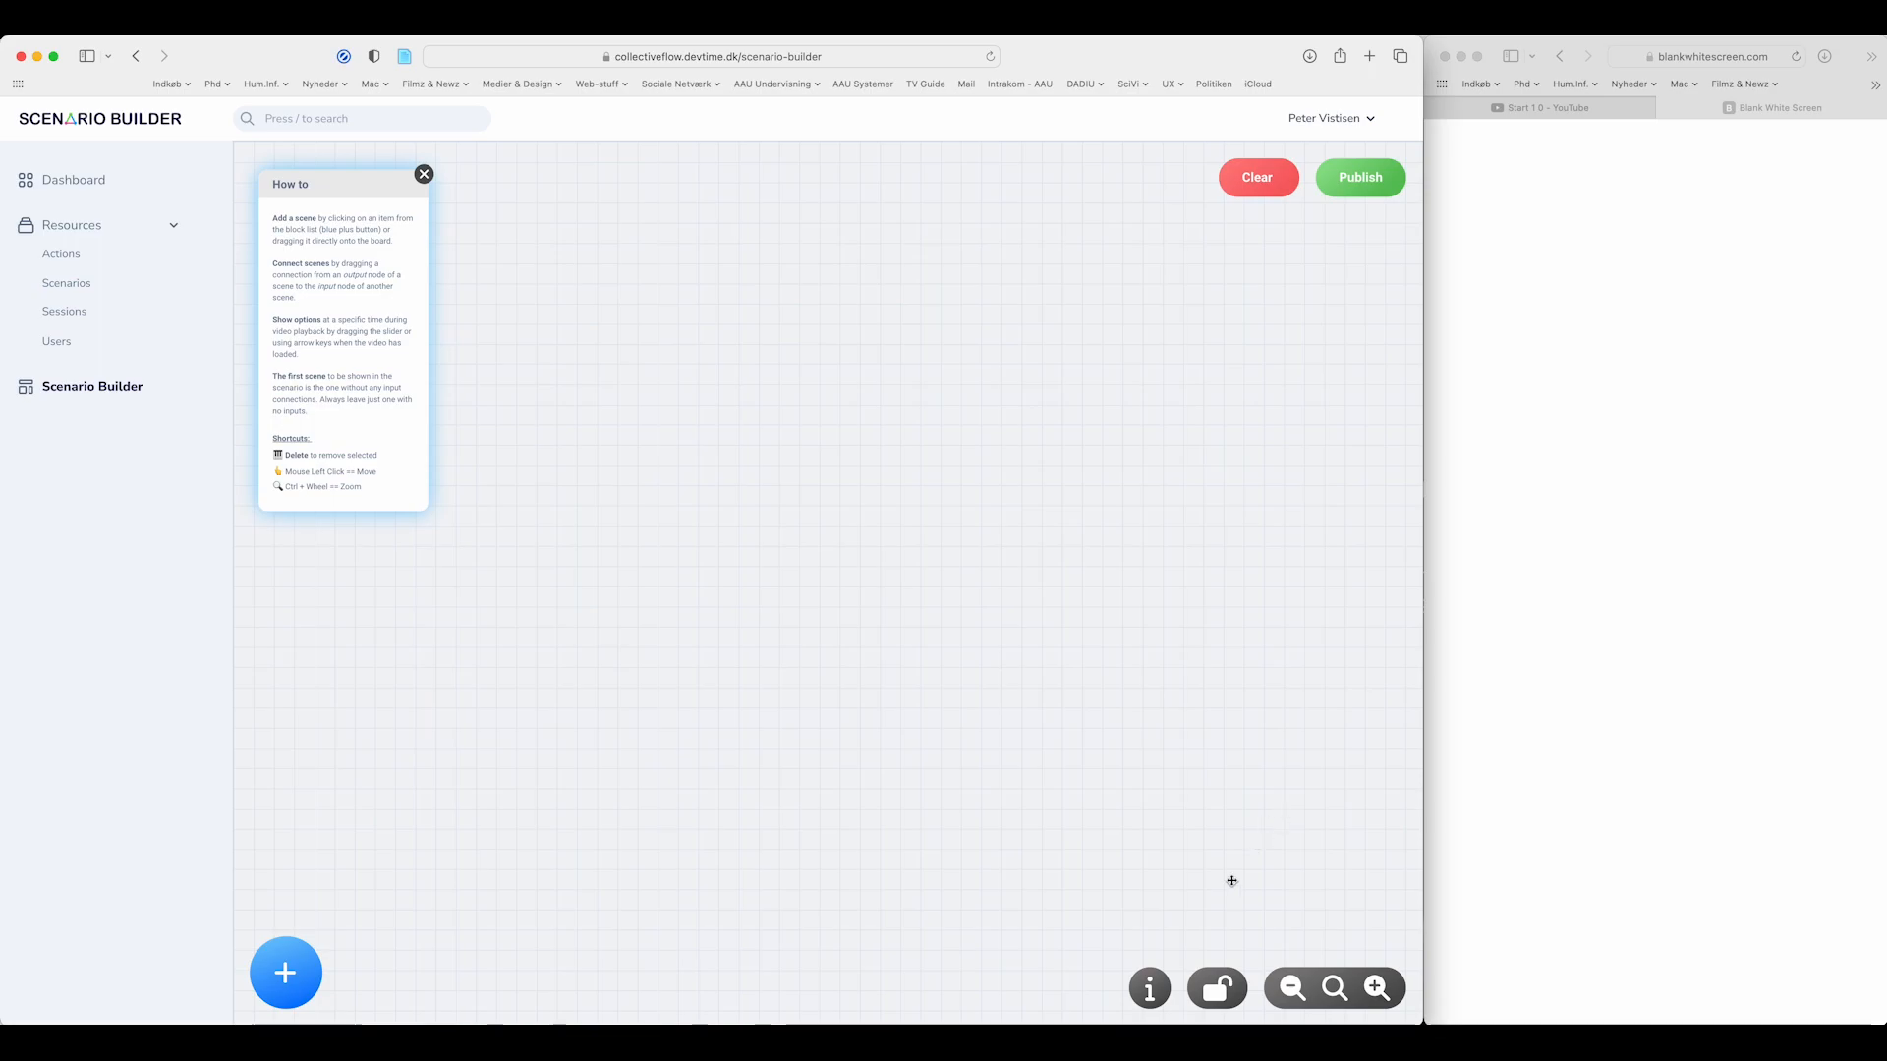
- Lock the board and remove the How to block from it
{"action": "left_click", "coordinate": [1218, 995]}
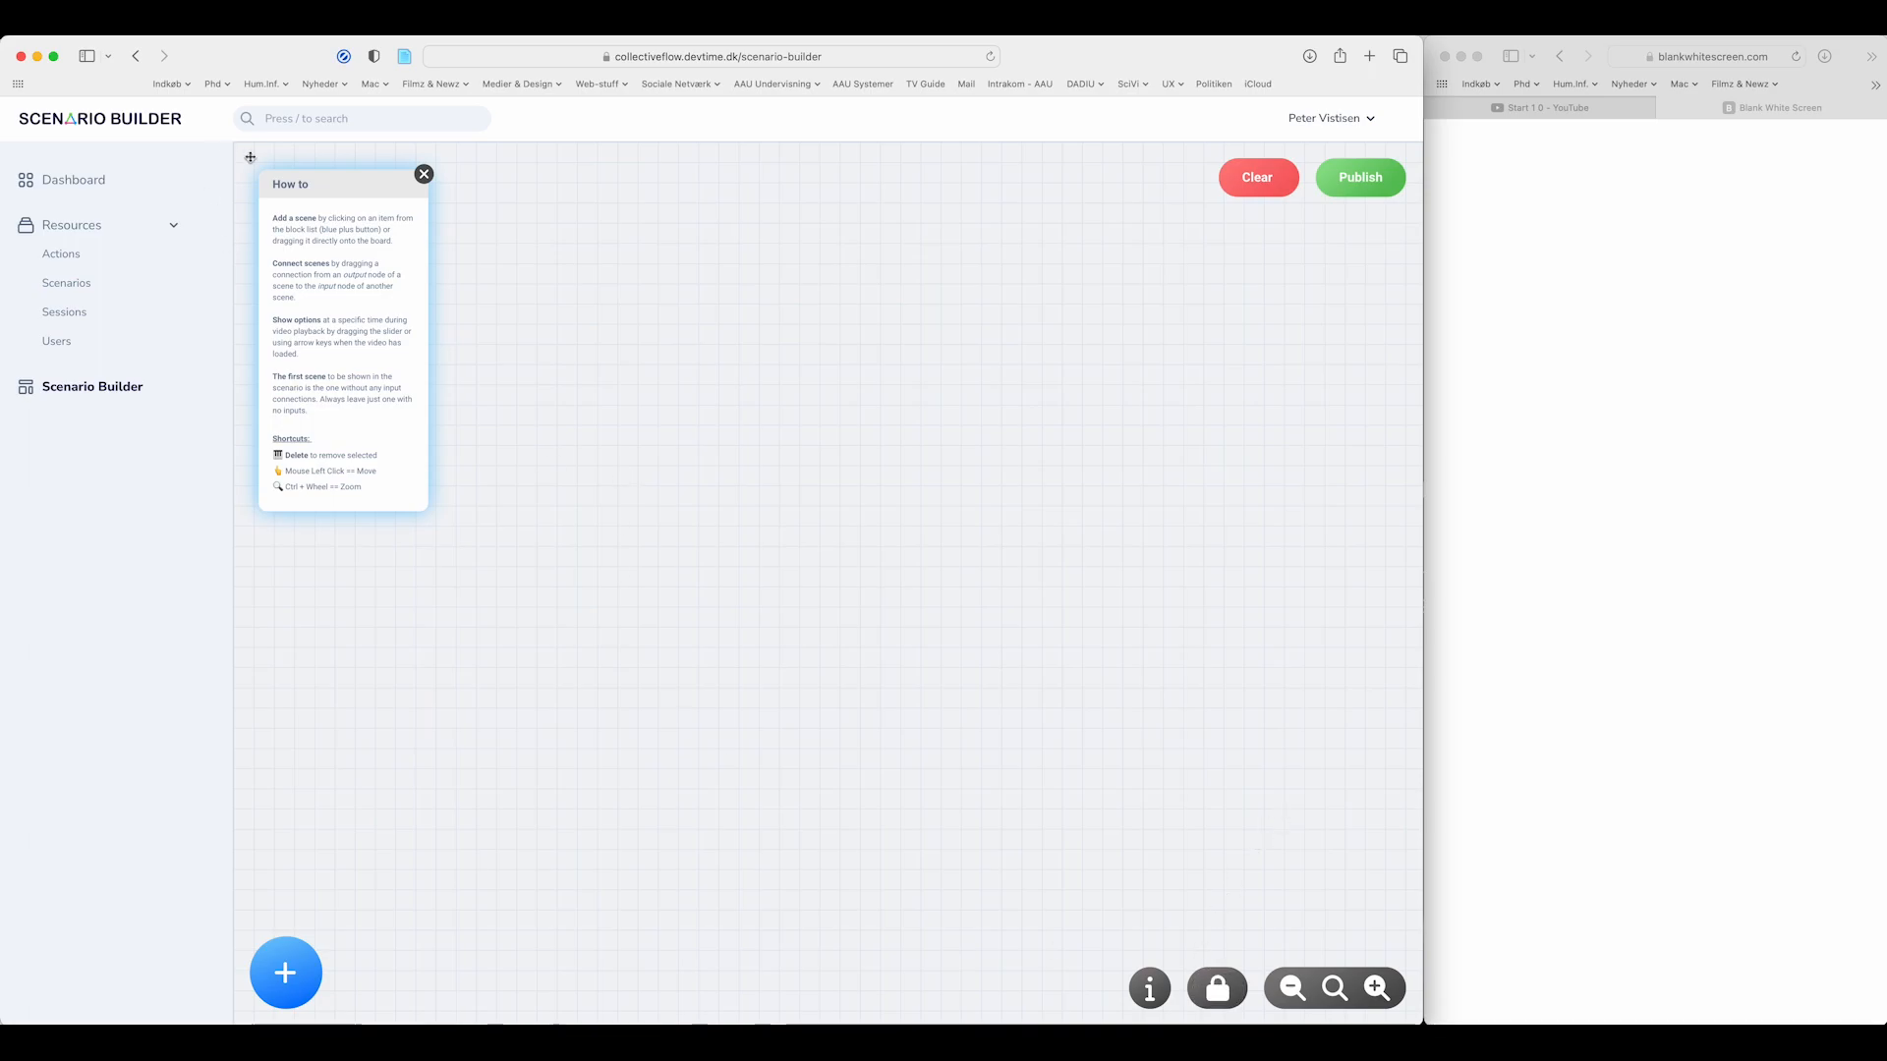
{"action": "left_click_drag", "start_coordinate": [342, 195], "coordinate": [379, 190]}
{"action": "left_click", "coordinate": [423, 174]}
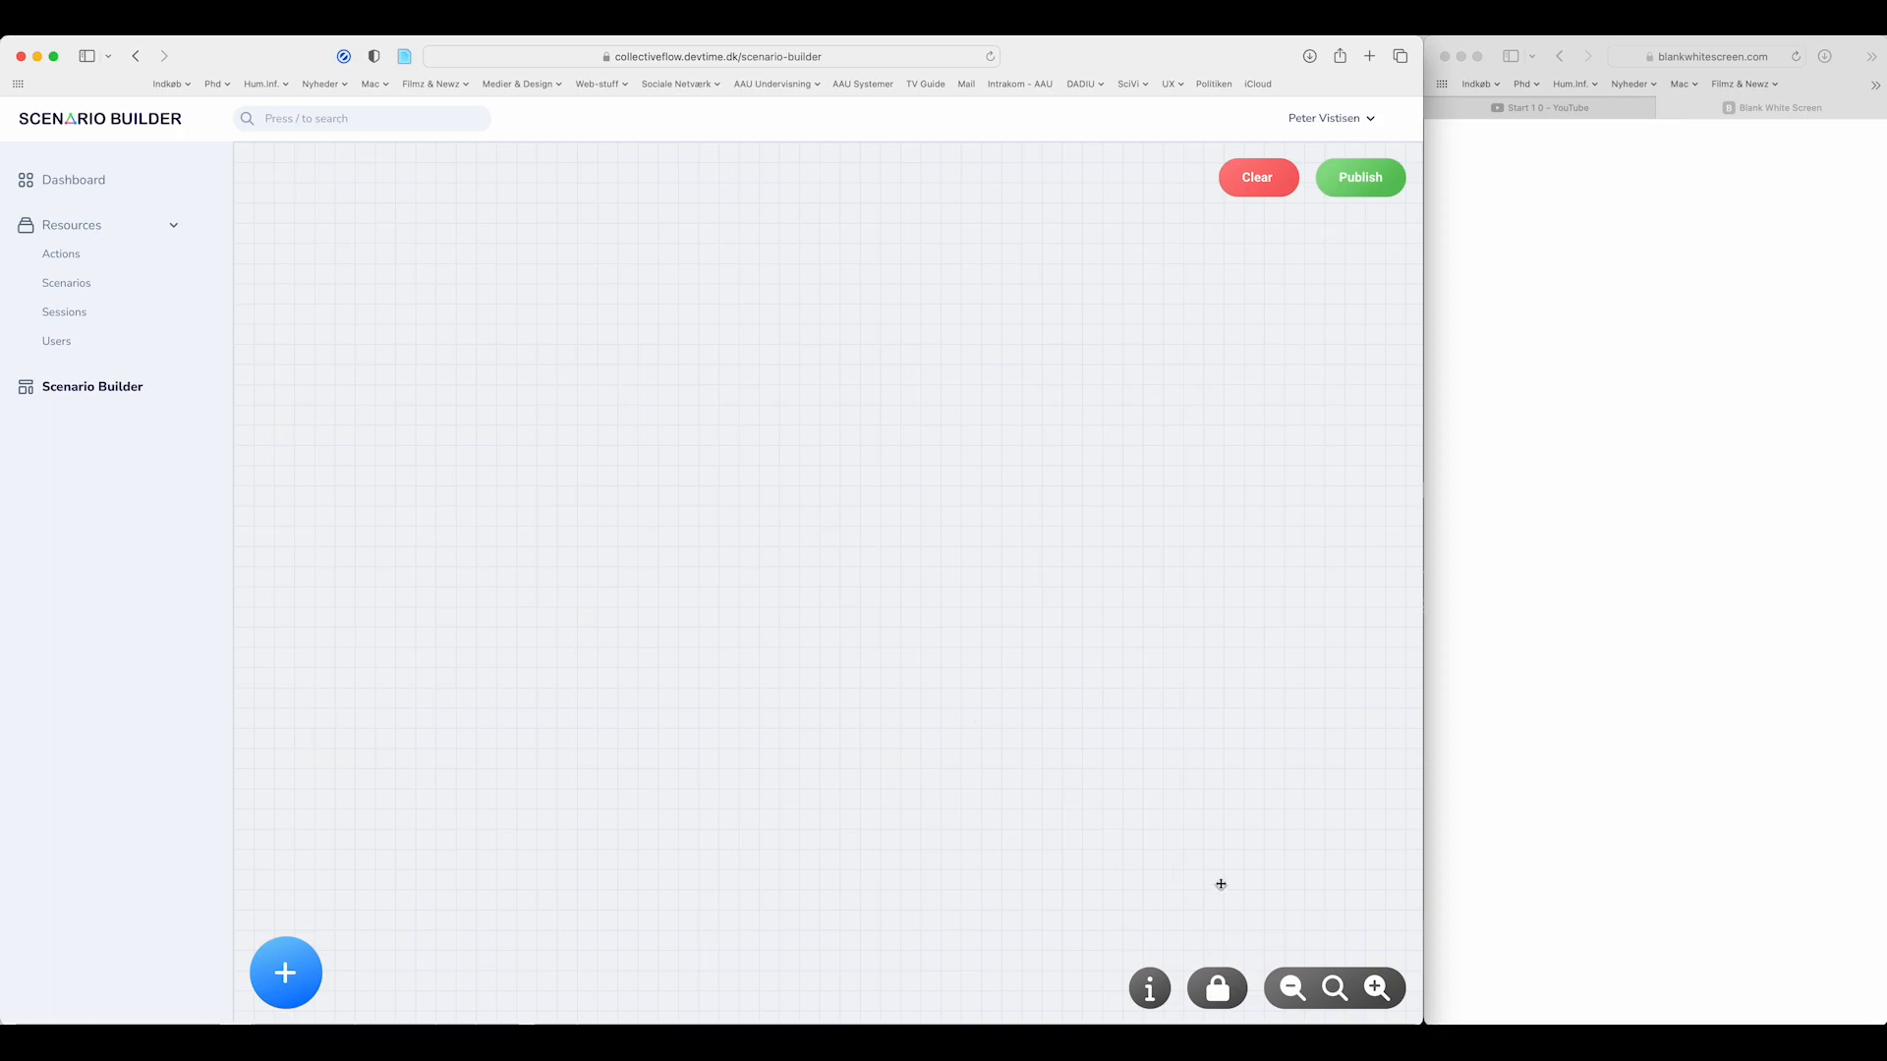
- Restore the How to block on an unlocked board and place it near the board's upper-left corner
{"action": "left_click", "coordinate": [1162, 998]}
{"action": "left_click", "coordinate": [1229, 987]}
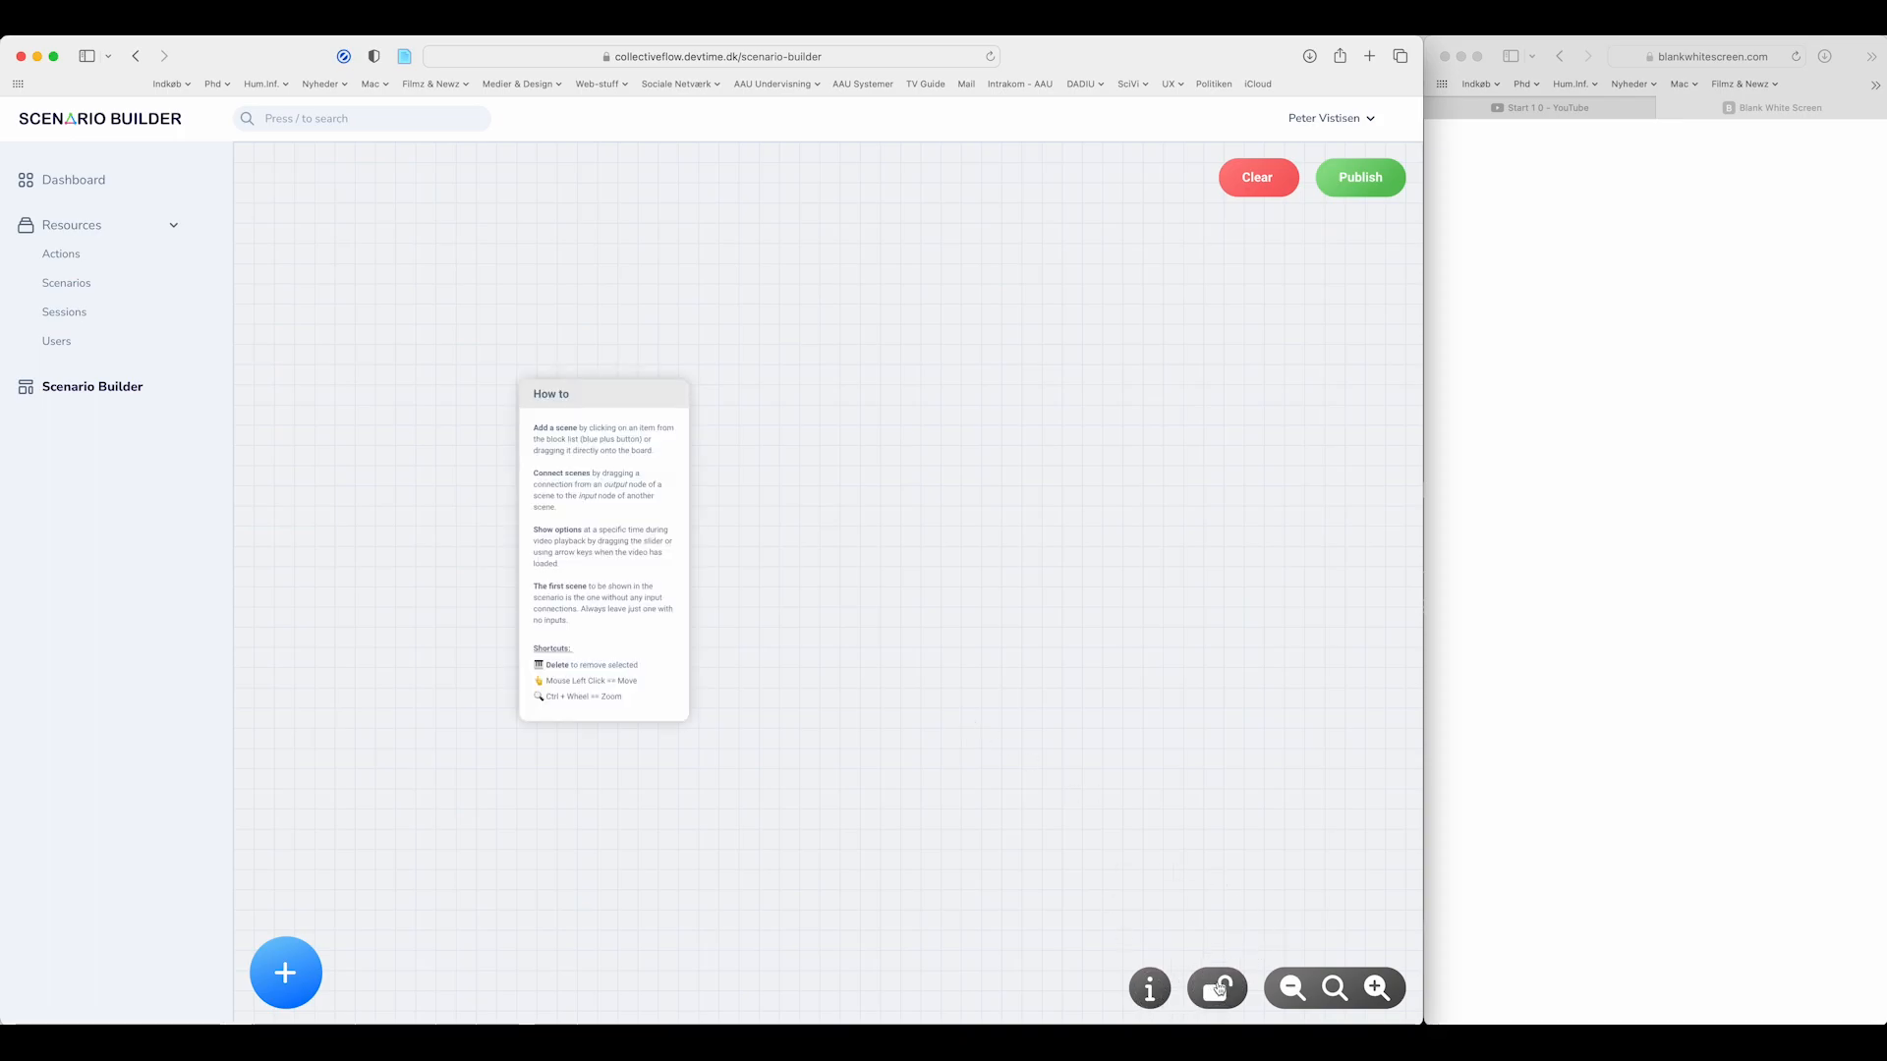
{"action": "left_click", "coordinate": [1147, 999]}
{"action": "left_click", "coordinate": [1151, 998]}
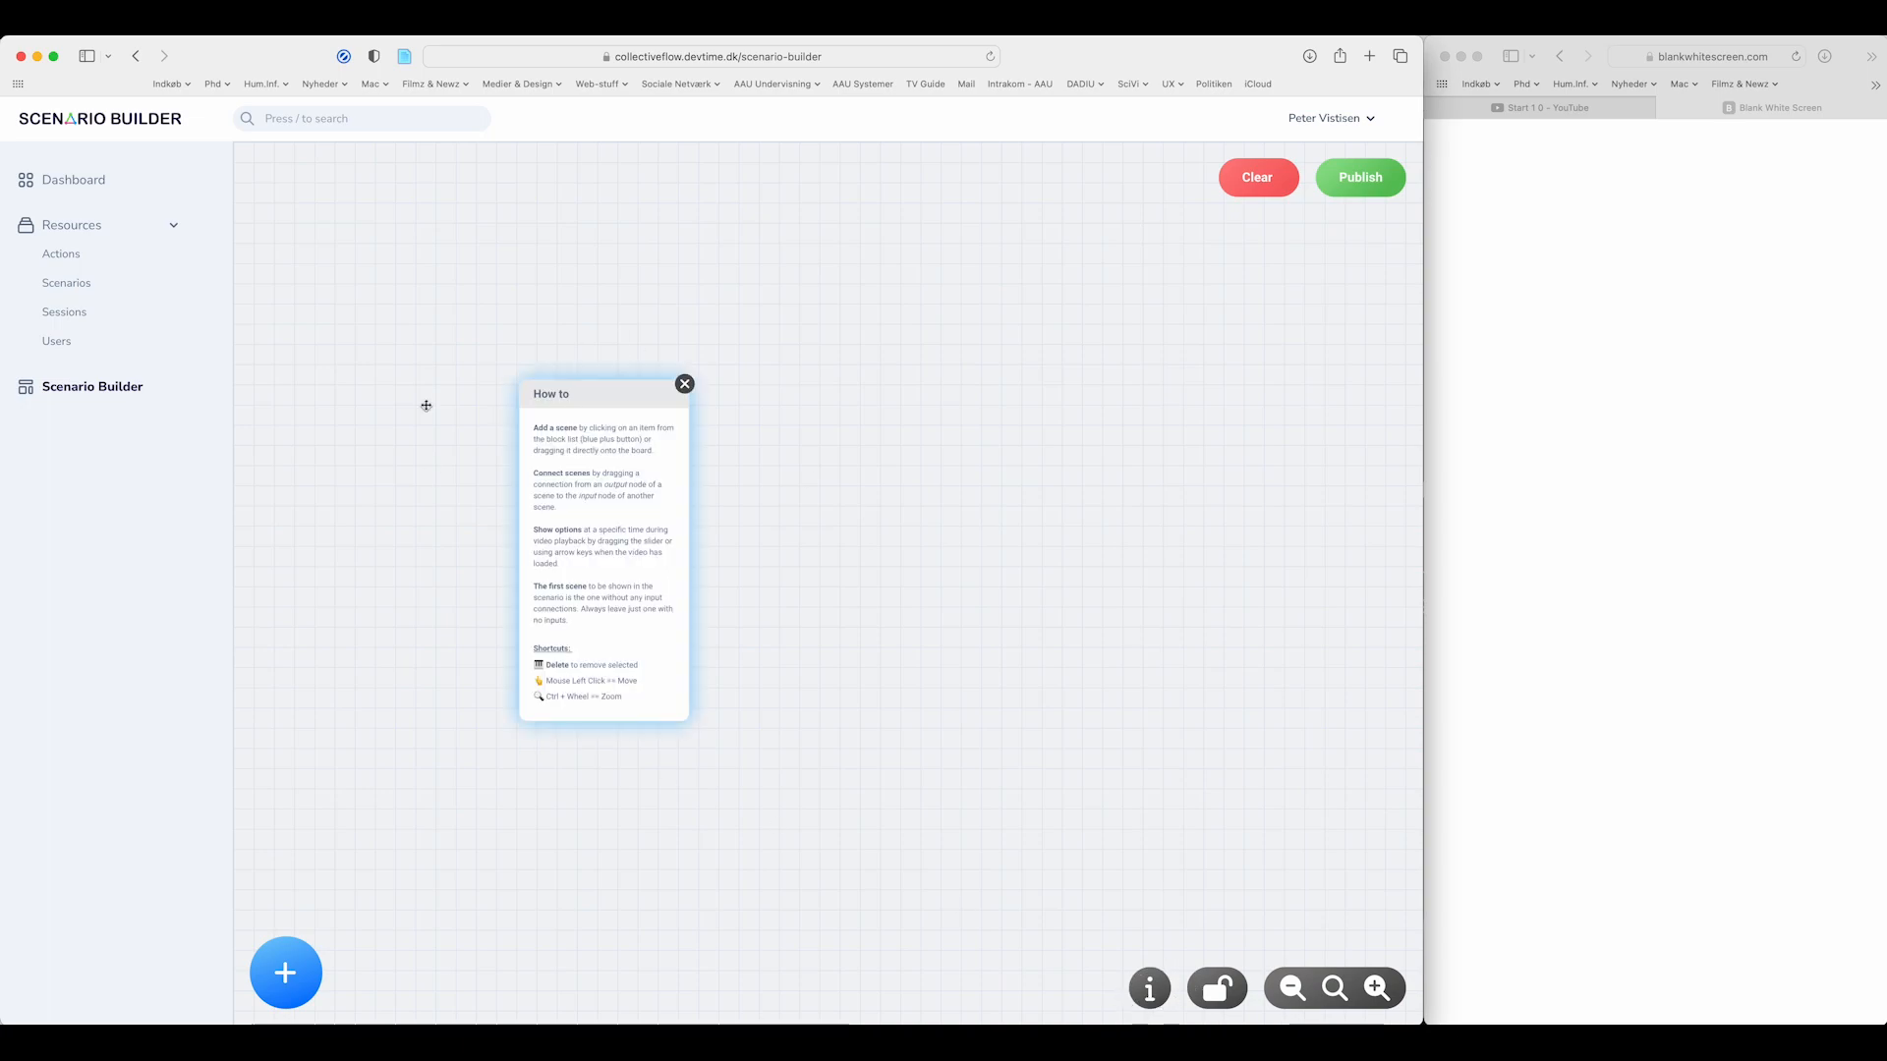
{"action": "left_click_drag", "start_coordinate": [599, 421], "coordinate": [347, 228]}
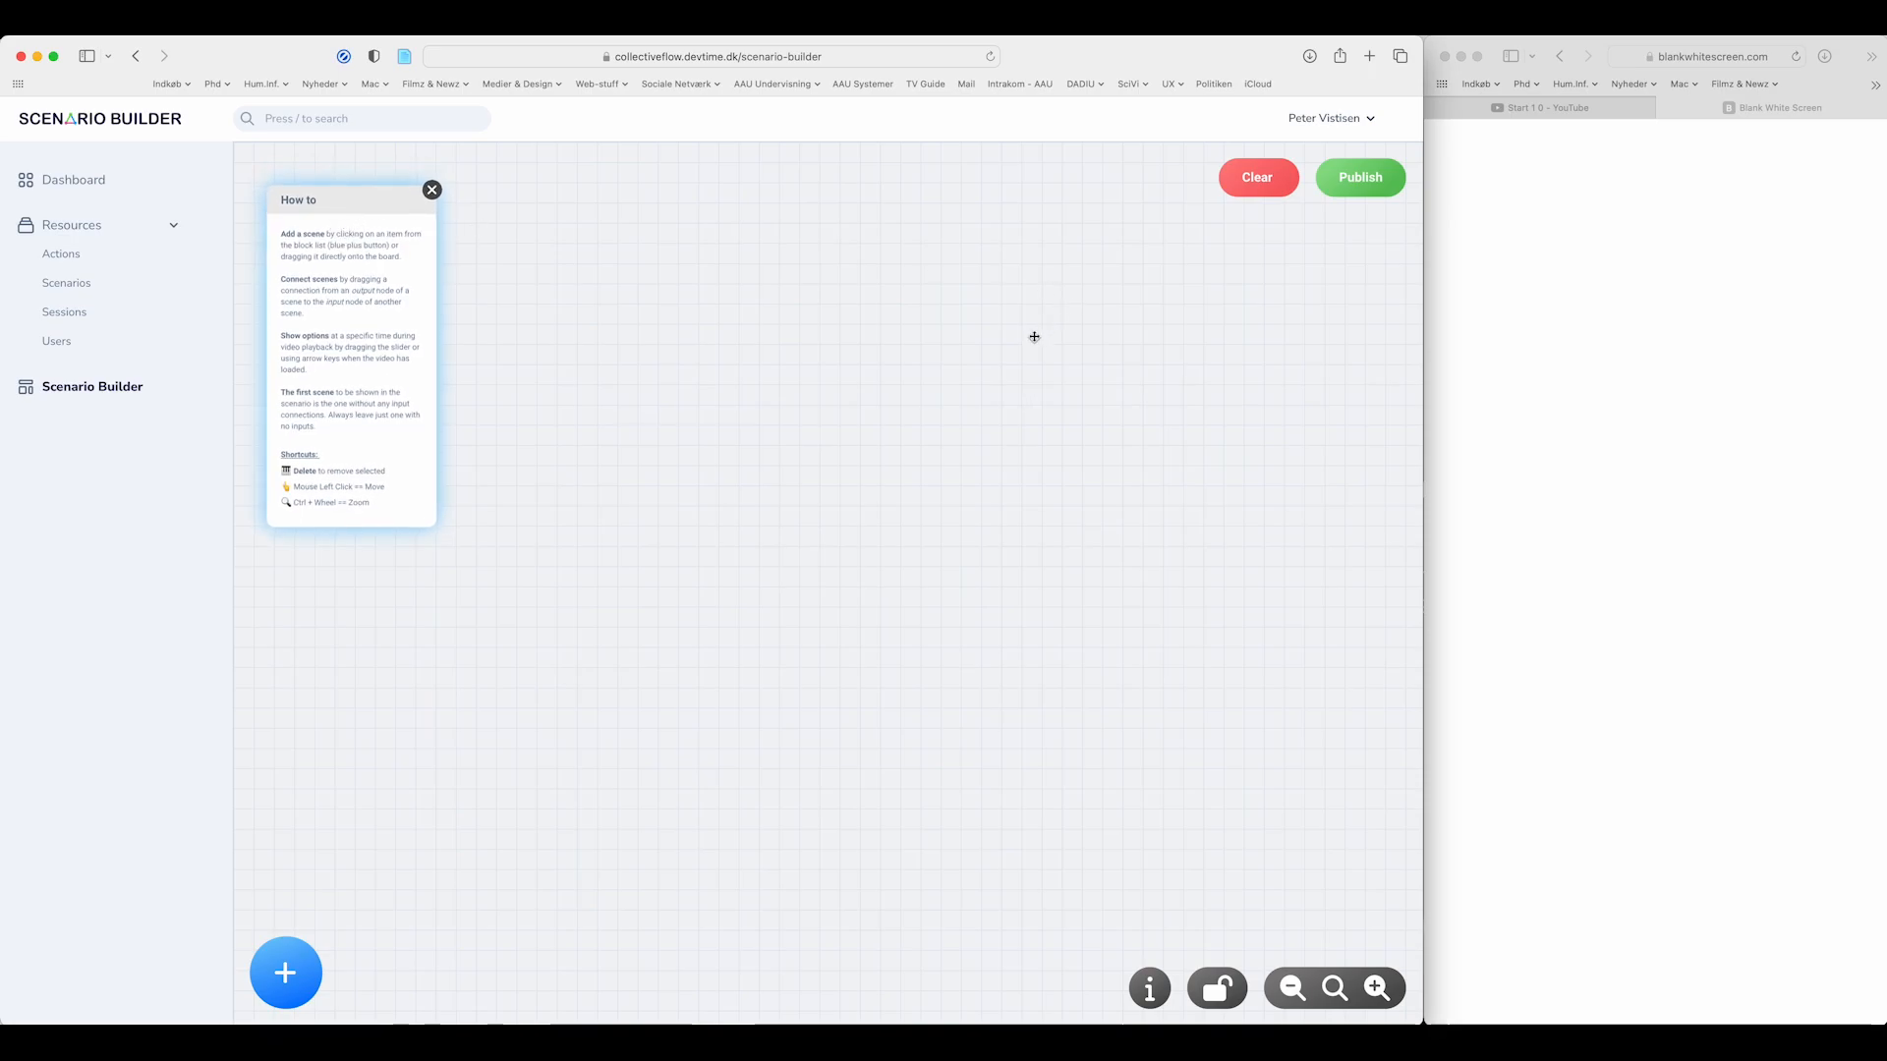
- Create a new video block and place it on the board beside the How to block
{"action": "left_click", "coordinate": [286, 975]}
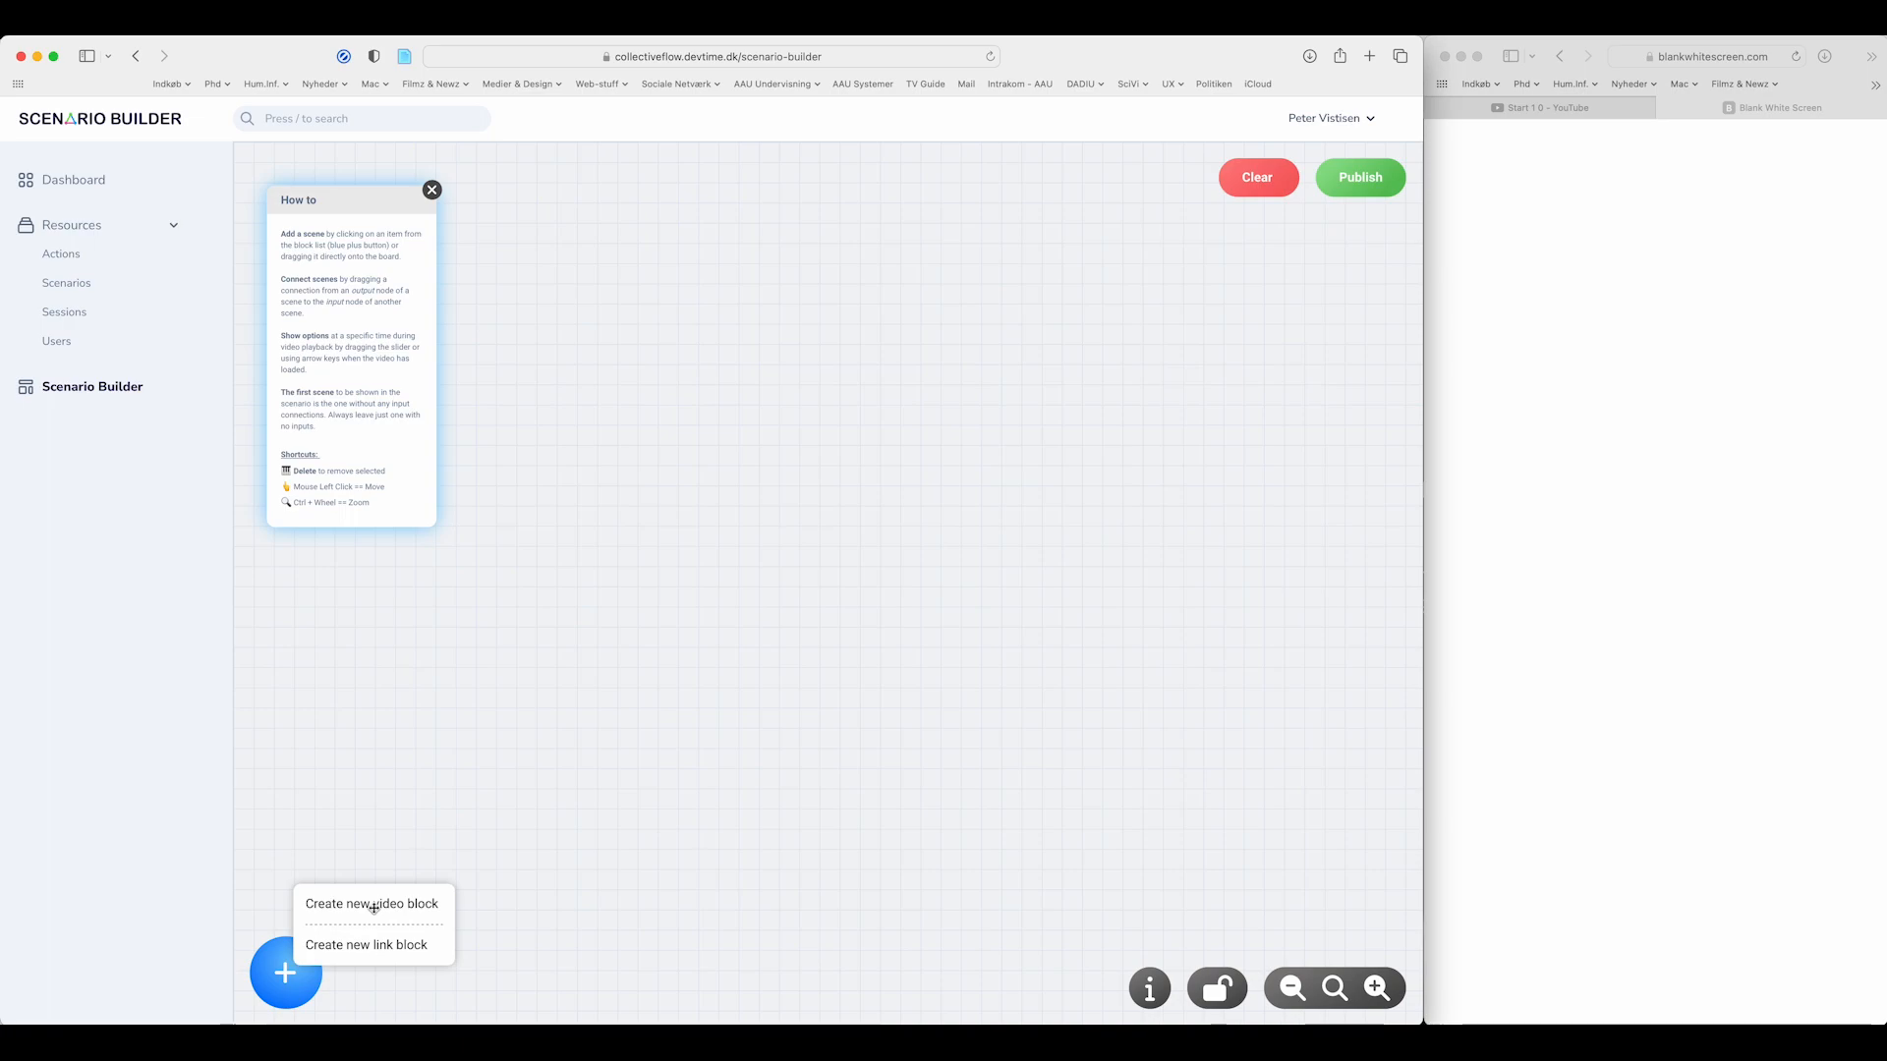
{"action": "left_click", "coordinate": [373, 904]}
{"action": "left_click_drag", "start_coordinate": [392, 750], "coordinate": [632, 450]}
{"action": "left_click", "coordinate": [1377, 988]}
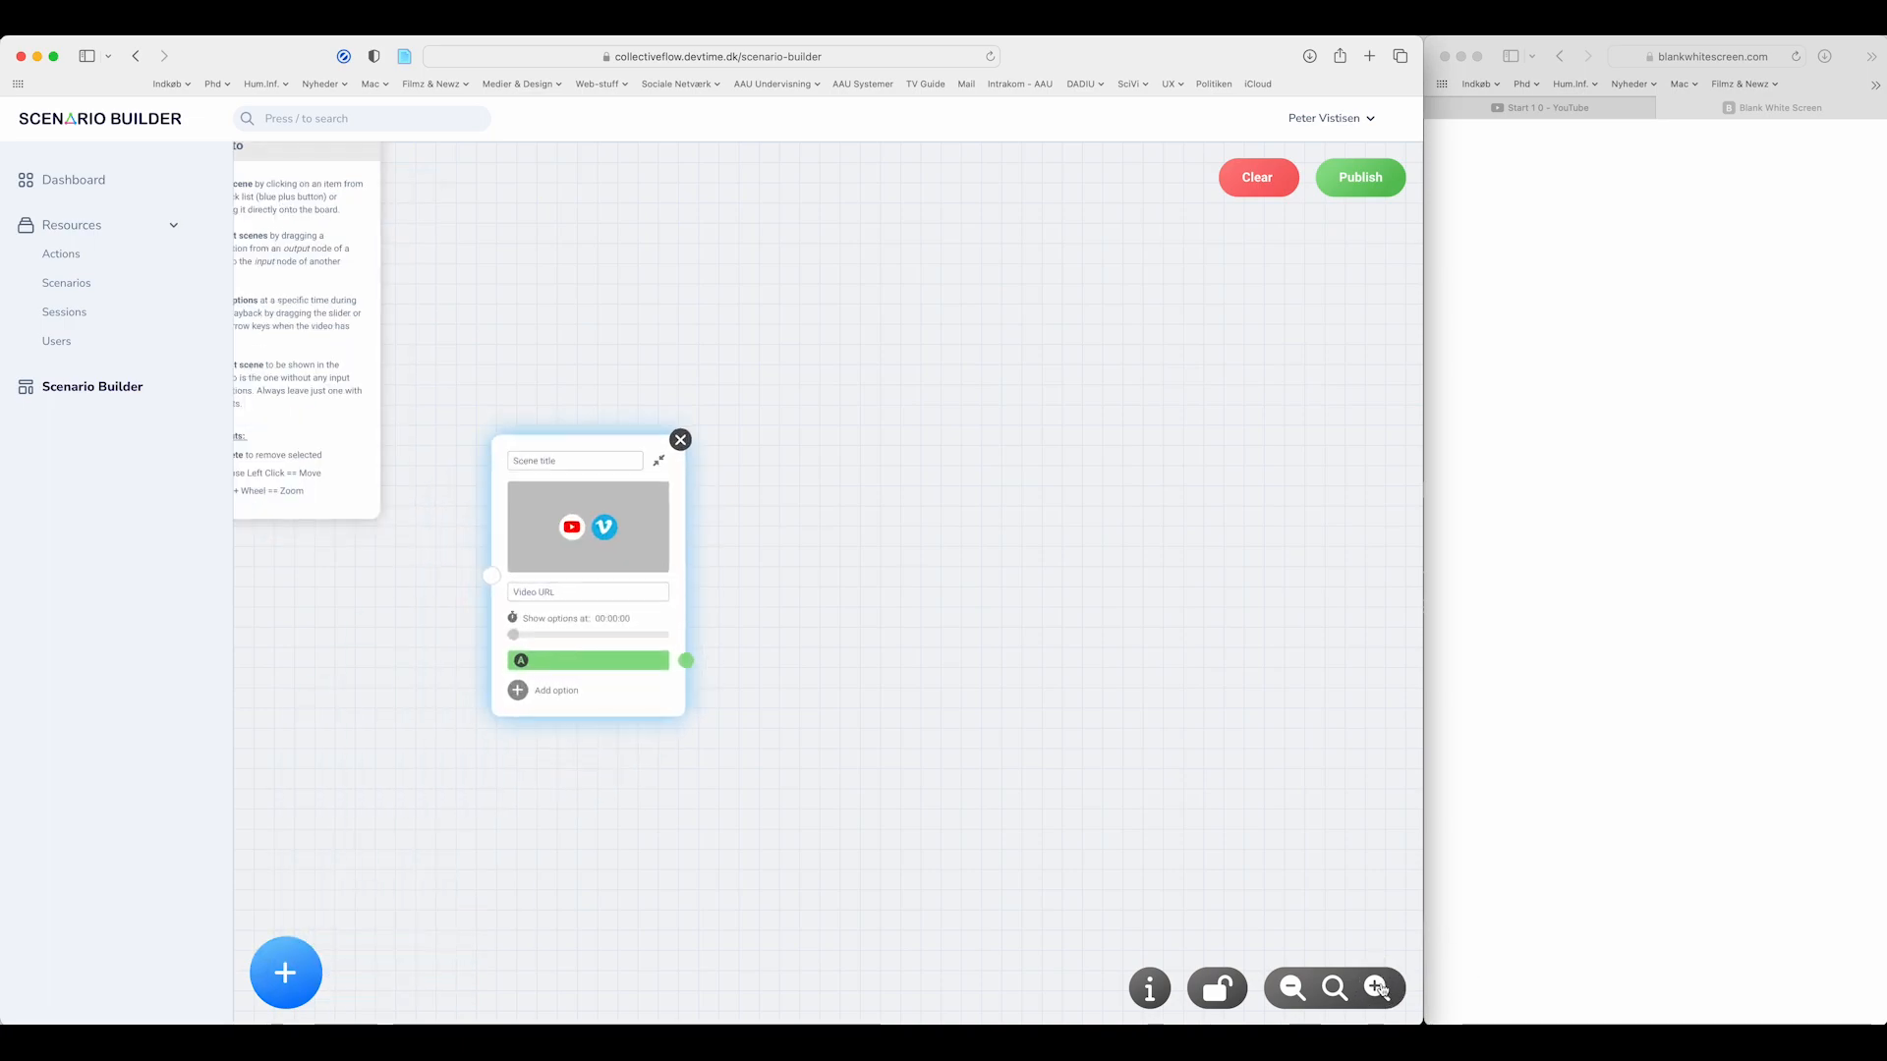
{"action": "left_click", "coordinate": [1380, 987]}
{"action": "left_click", "coordinate": [1379, 988]}
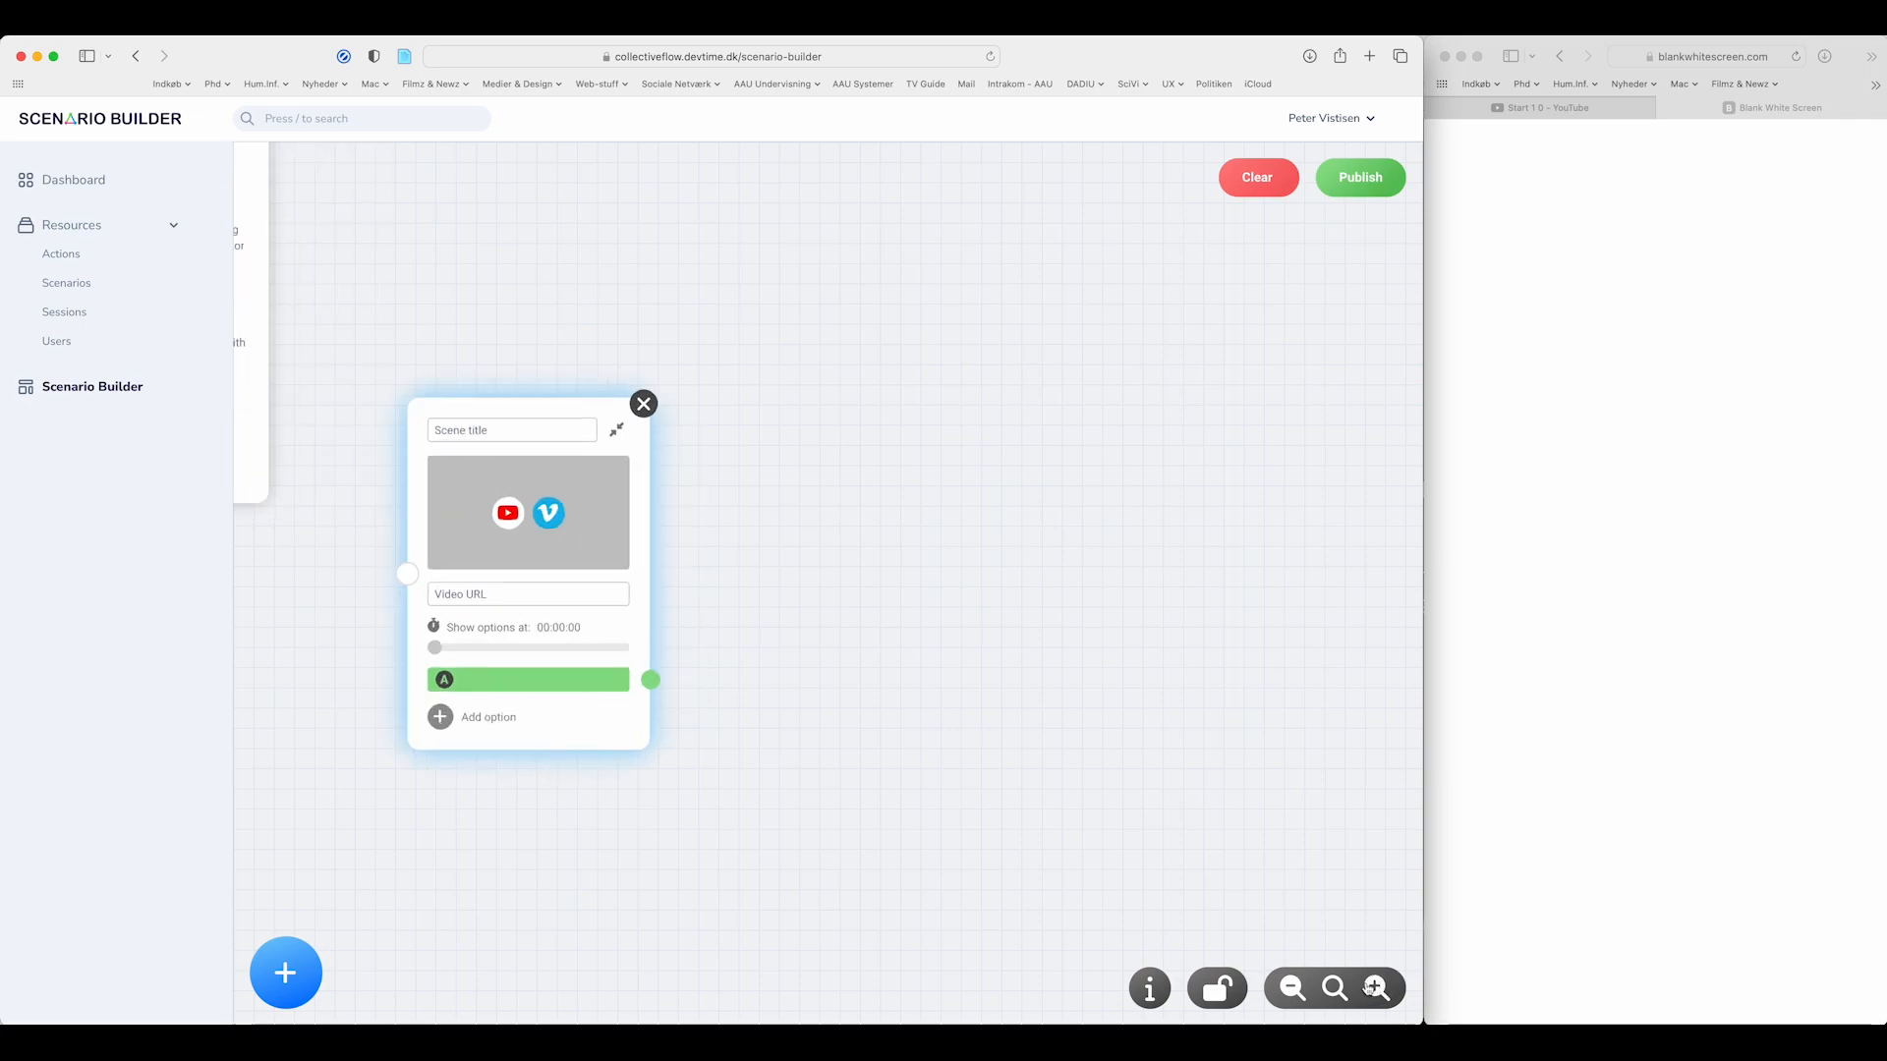
{"action": "left_click_drag", "start_coordinate": [1125, 742], "coordinate": [1304, 748]}
{"action": "left_click_drag", "start_coordinate": [944, 640], "coordinate": [1037, 649]}
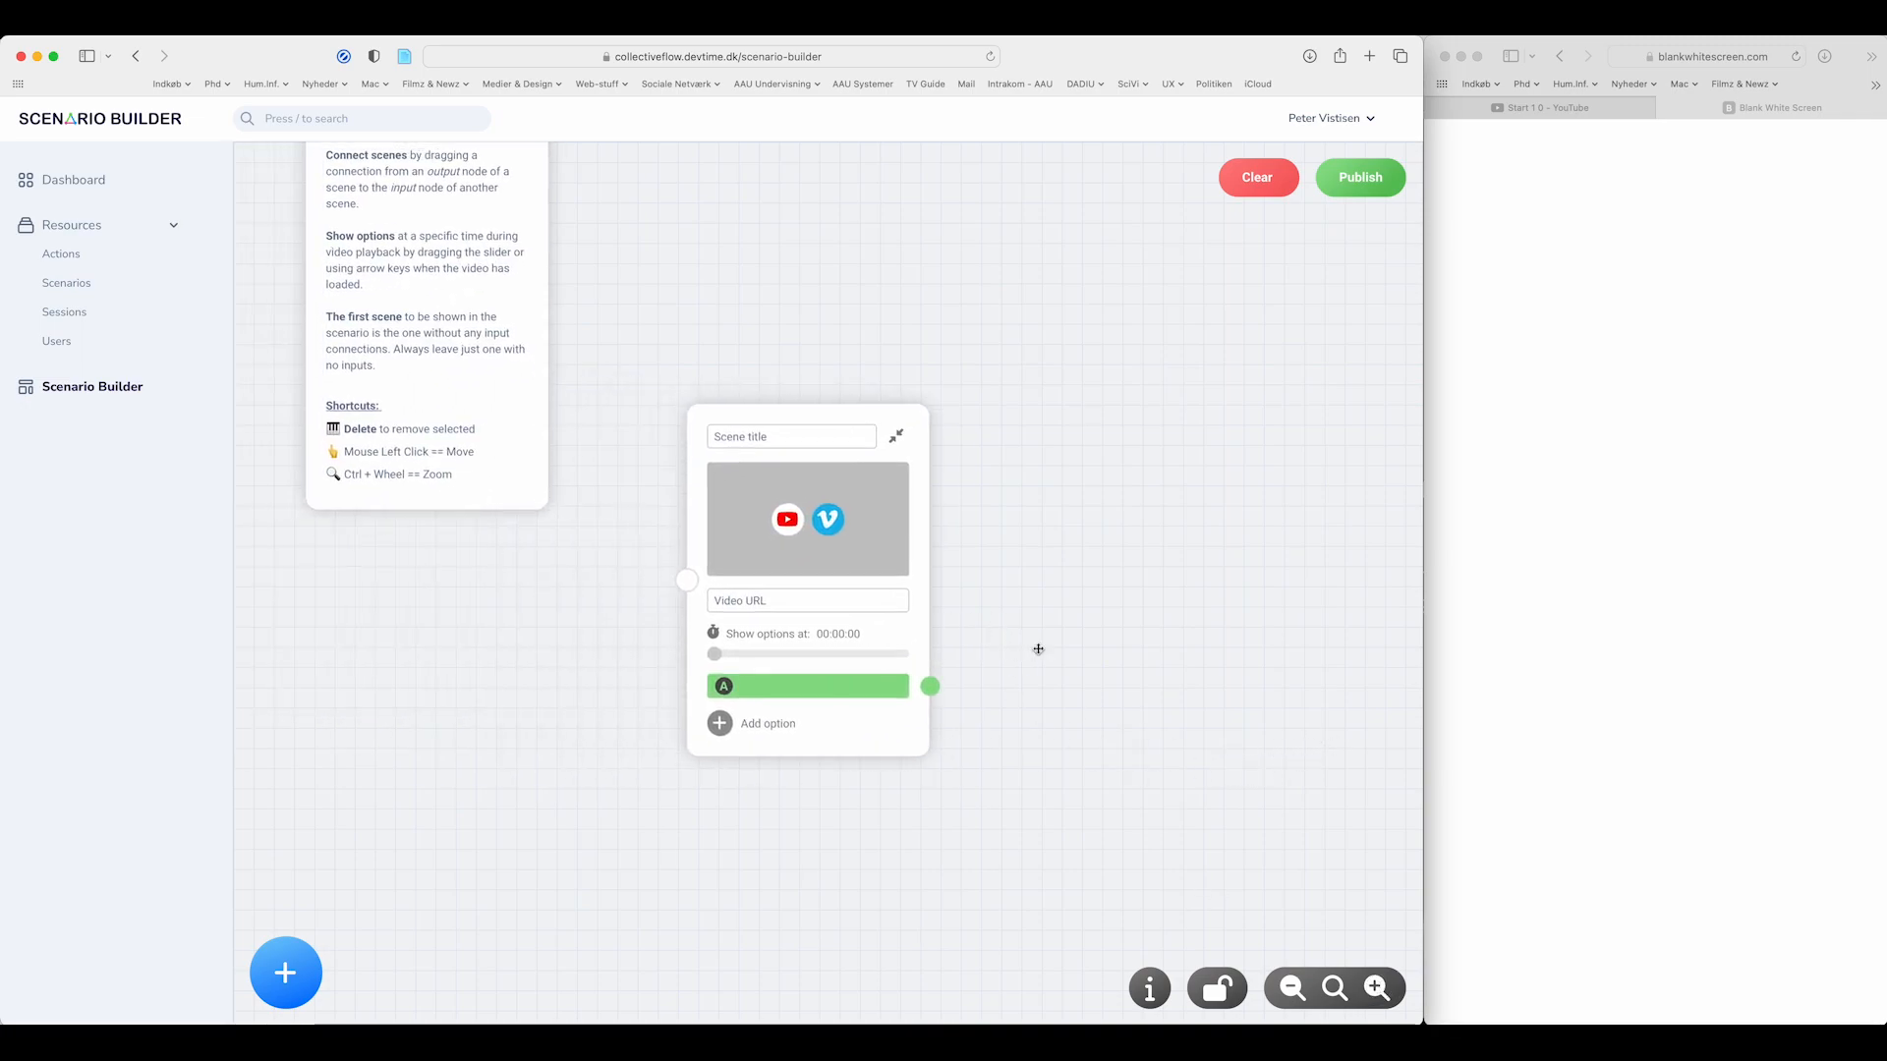
- Title the new video block's scene "Start of the scenario"
{"action": "left_click", "coordinate": [783, 432]}
{"action": "left_click", "coordinate": [801, 433]}
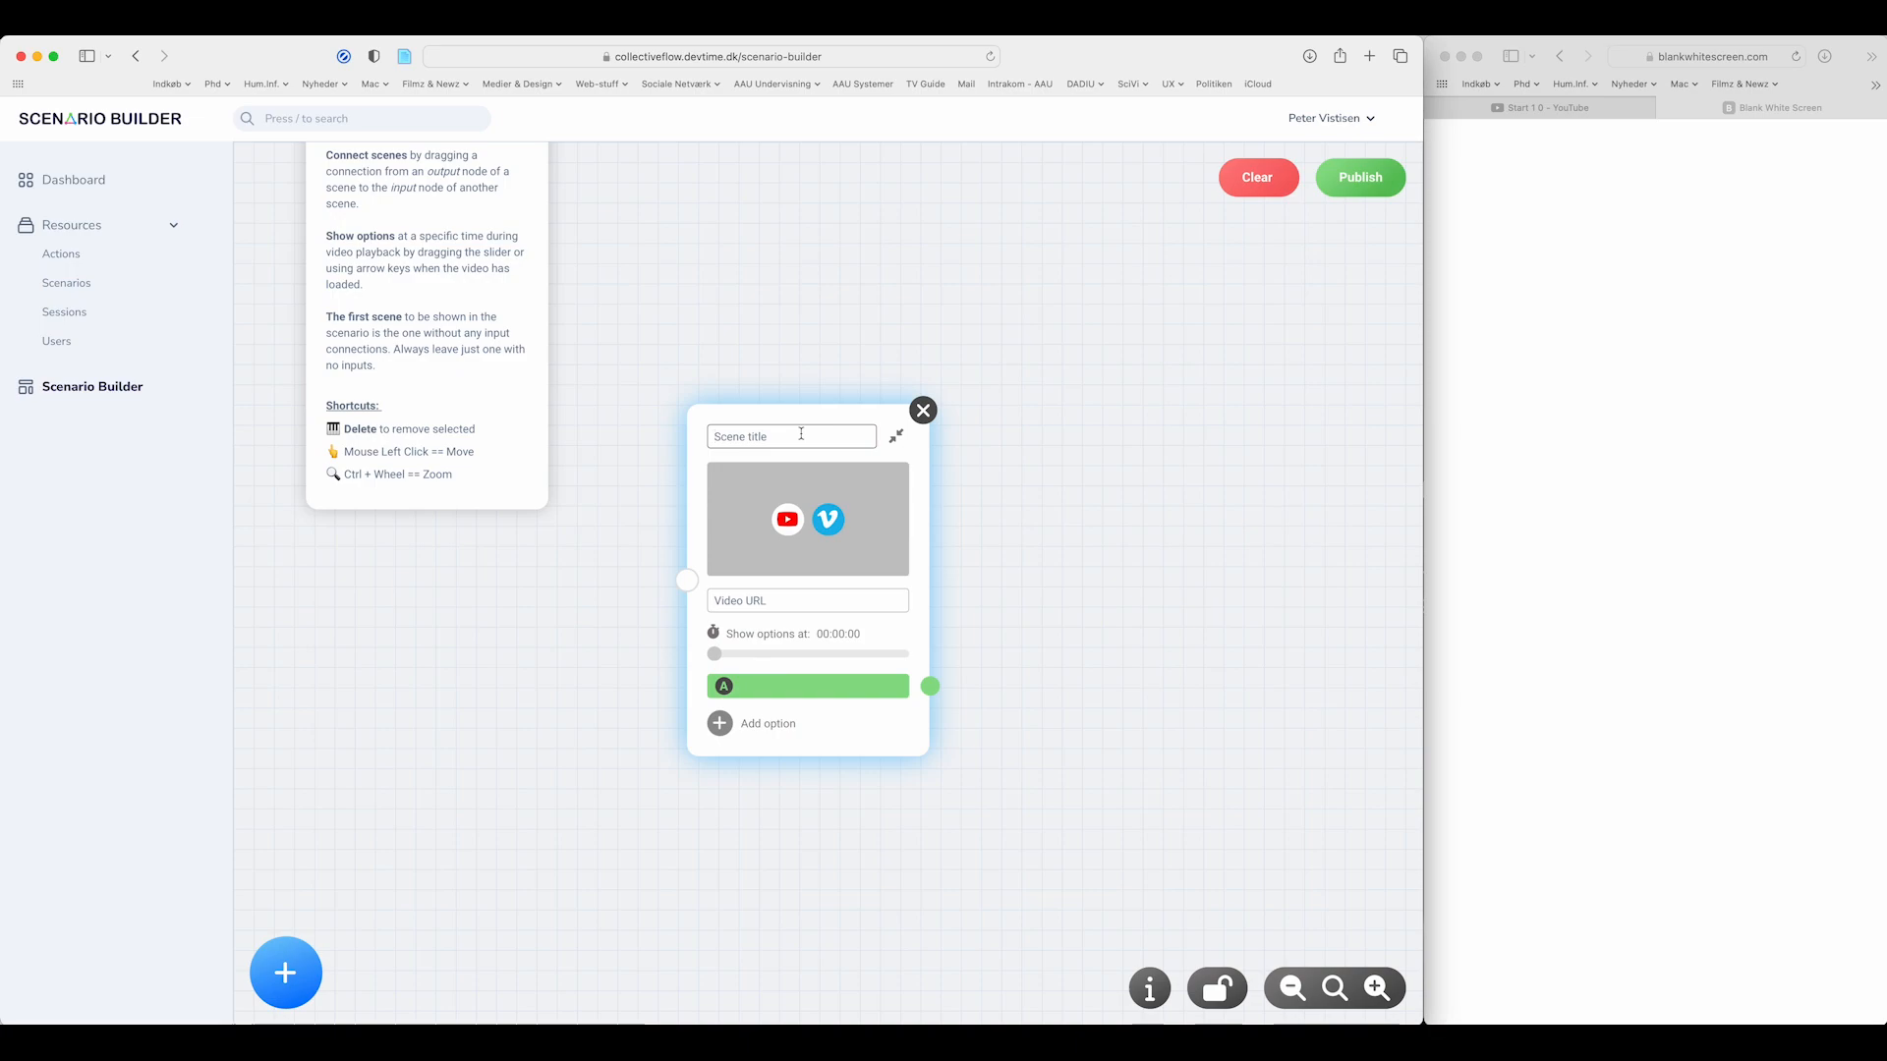
{"action": "type", "text": "Start of the scenario"}
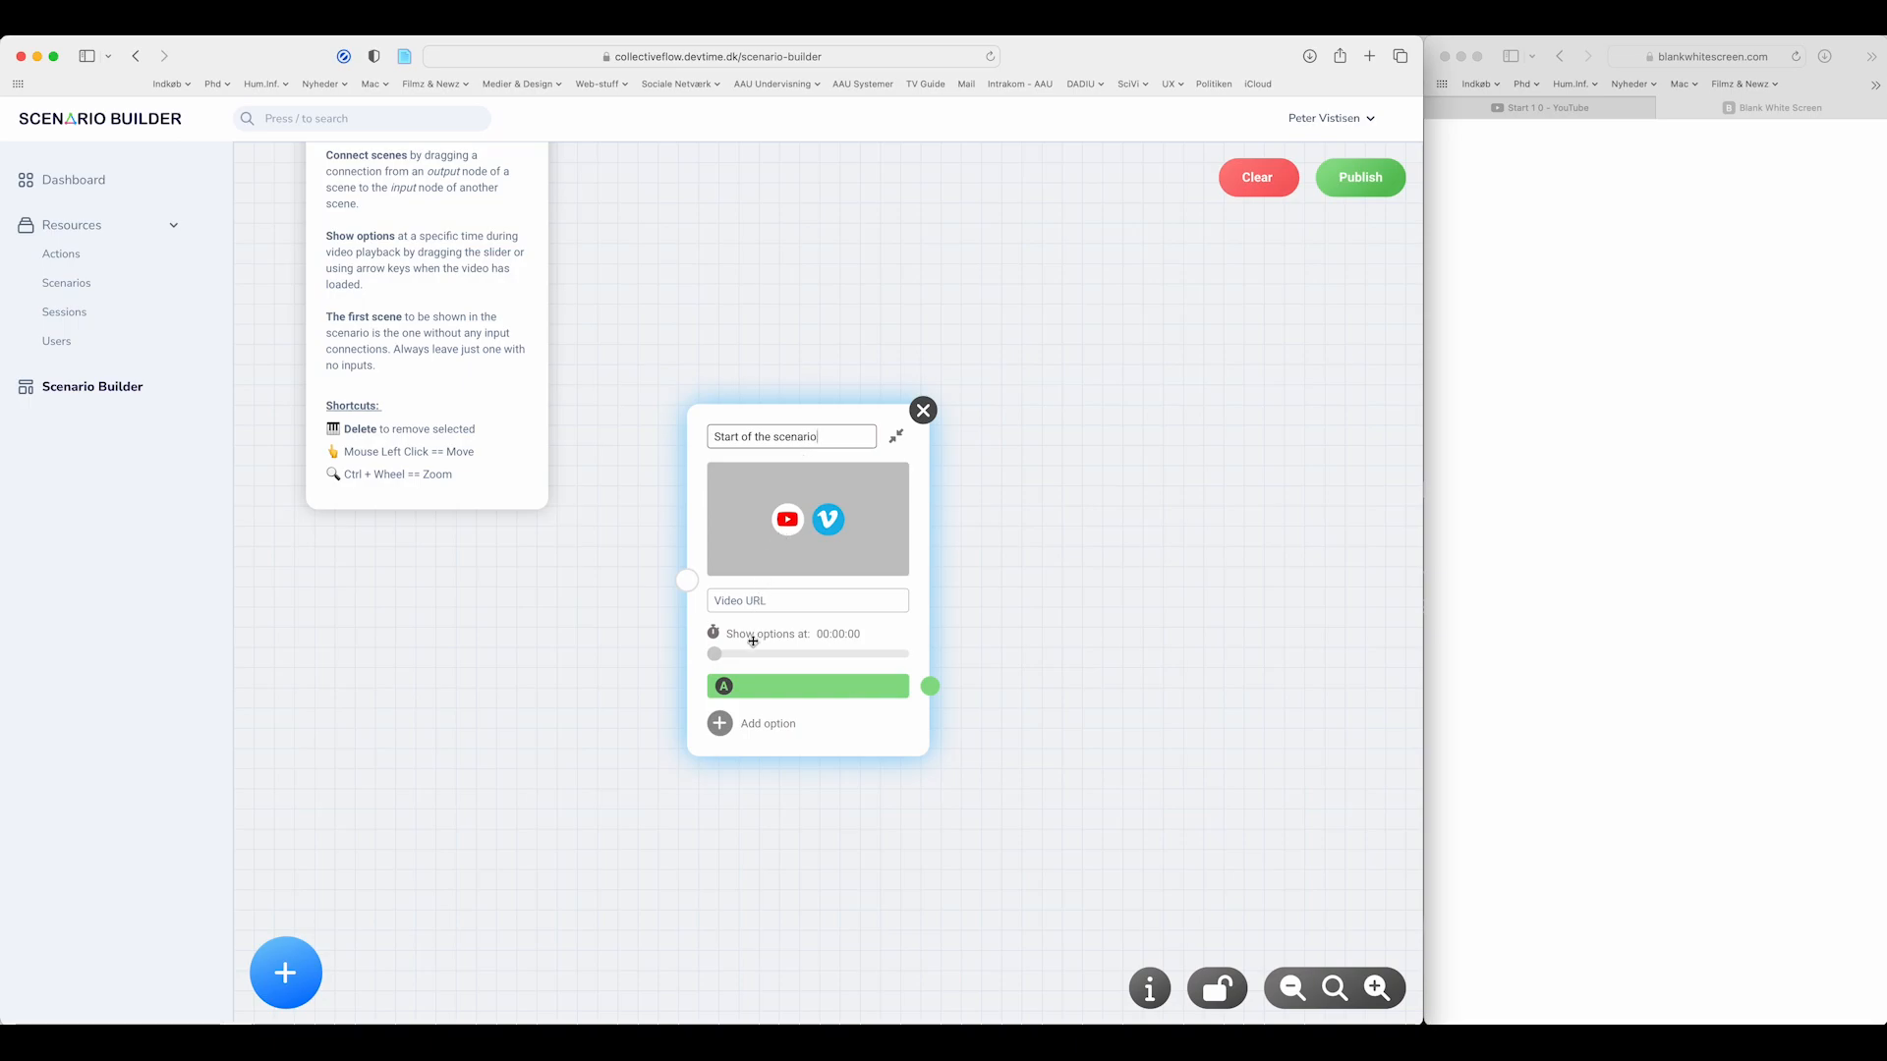
- Switch to YouTube and copy the share link of the "Start 1 0" video in the "Interaktiv Video - Trash" playlist
{"action": "left_click", "coordinate": [737, 603]}
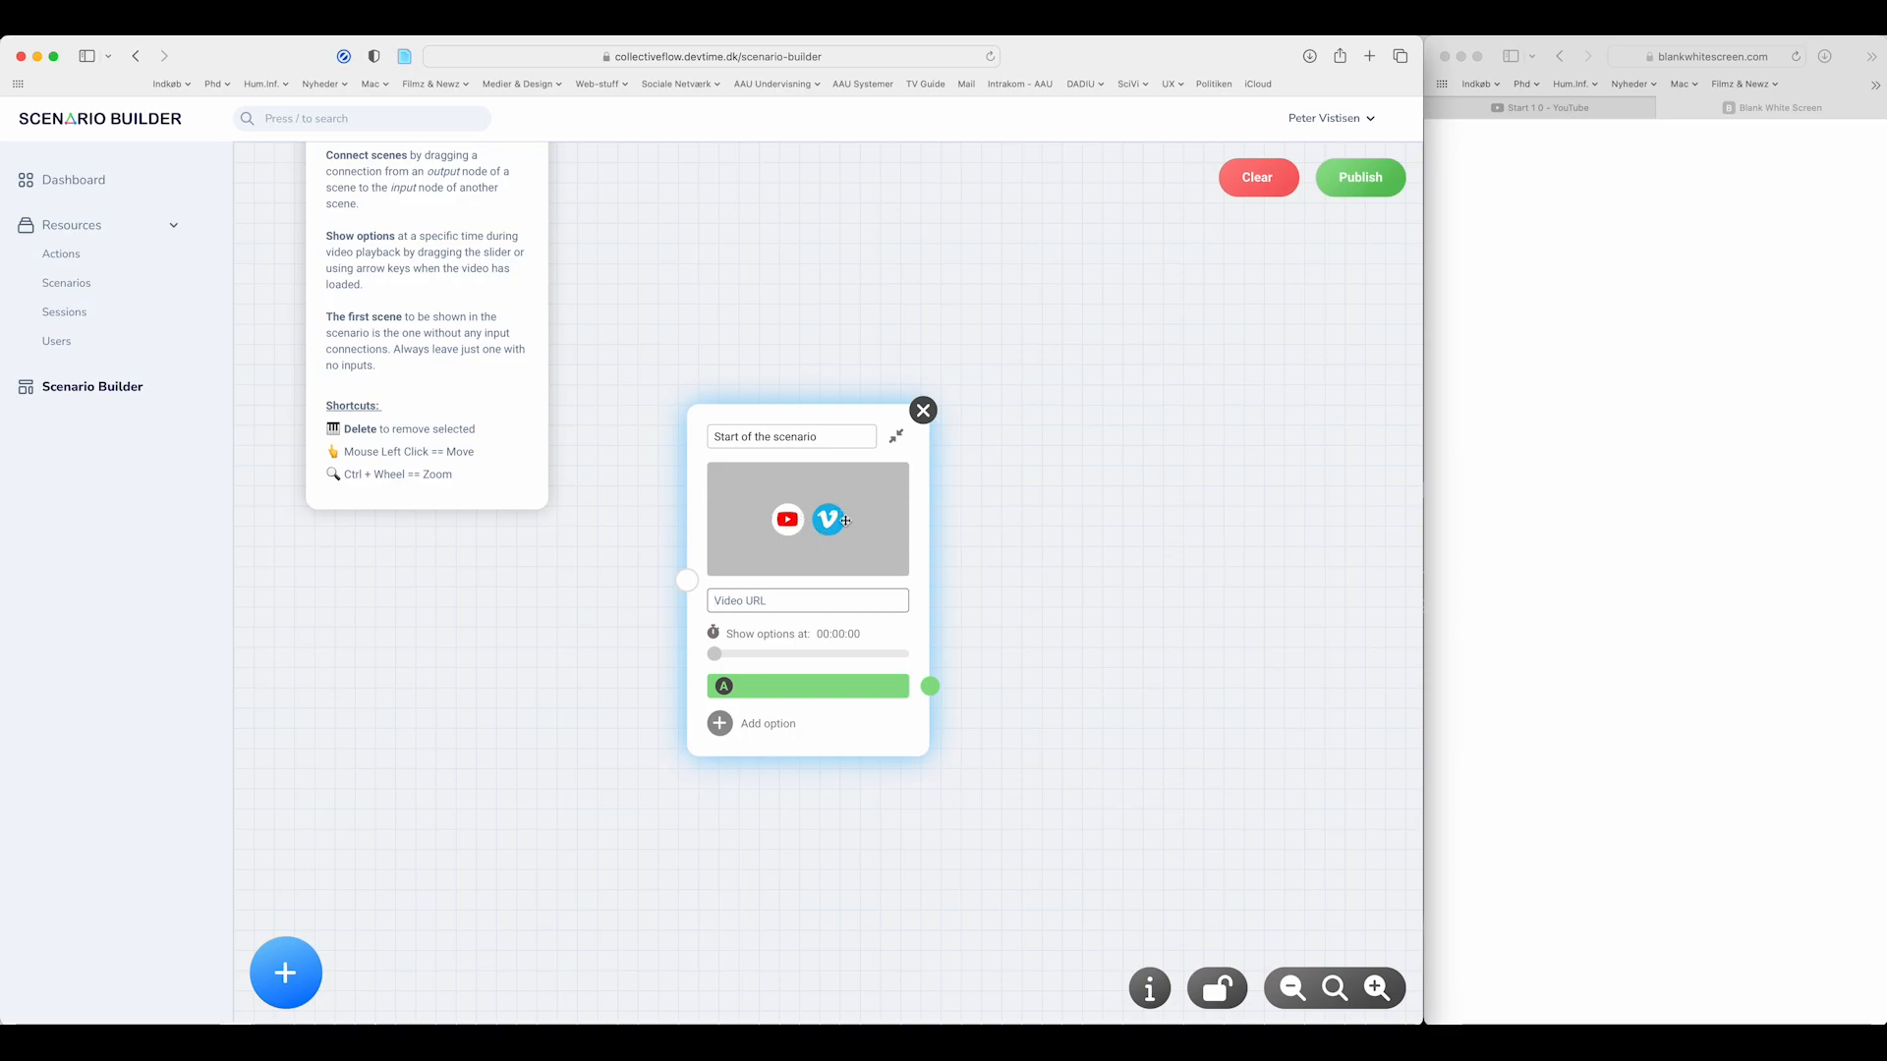
{"action": "left_click", "coordinate": [1542, 110]}
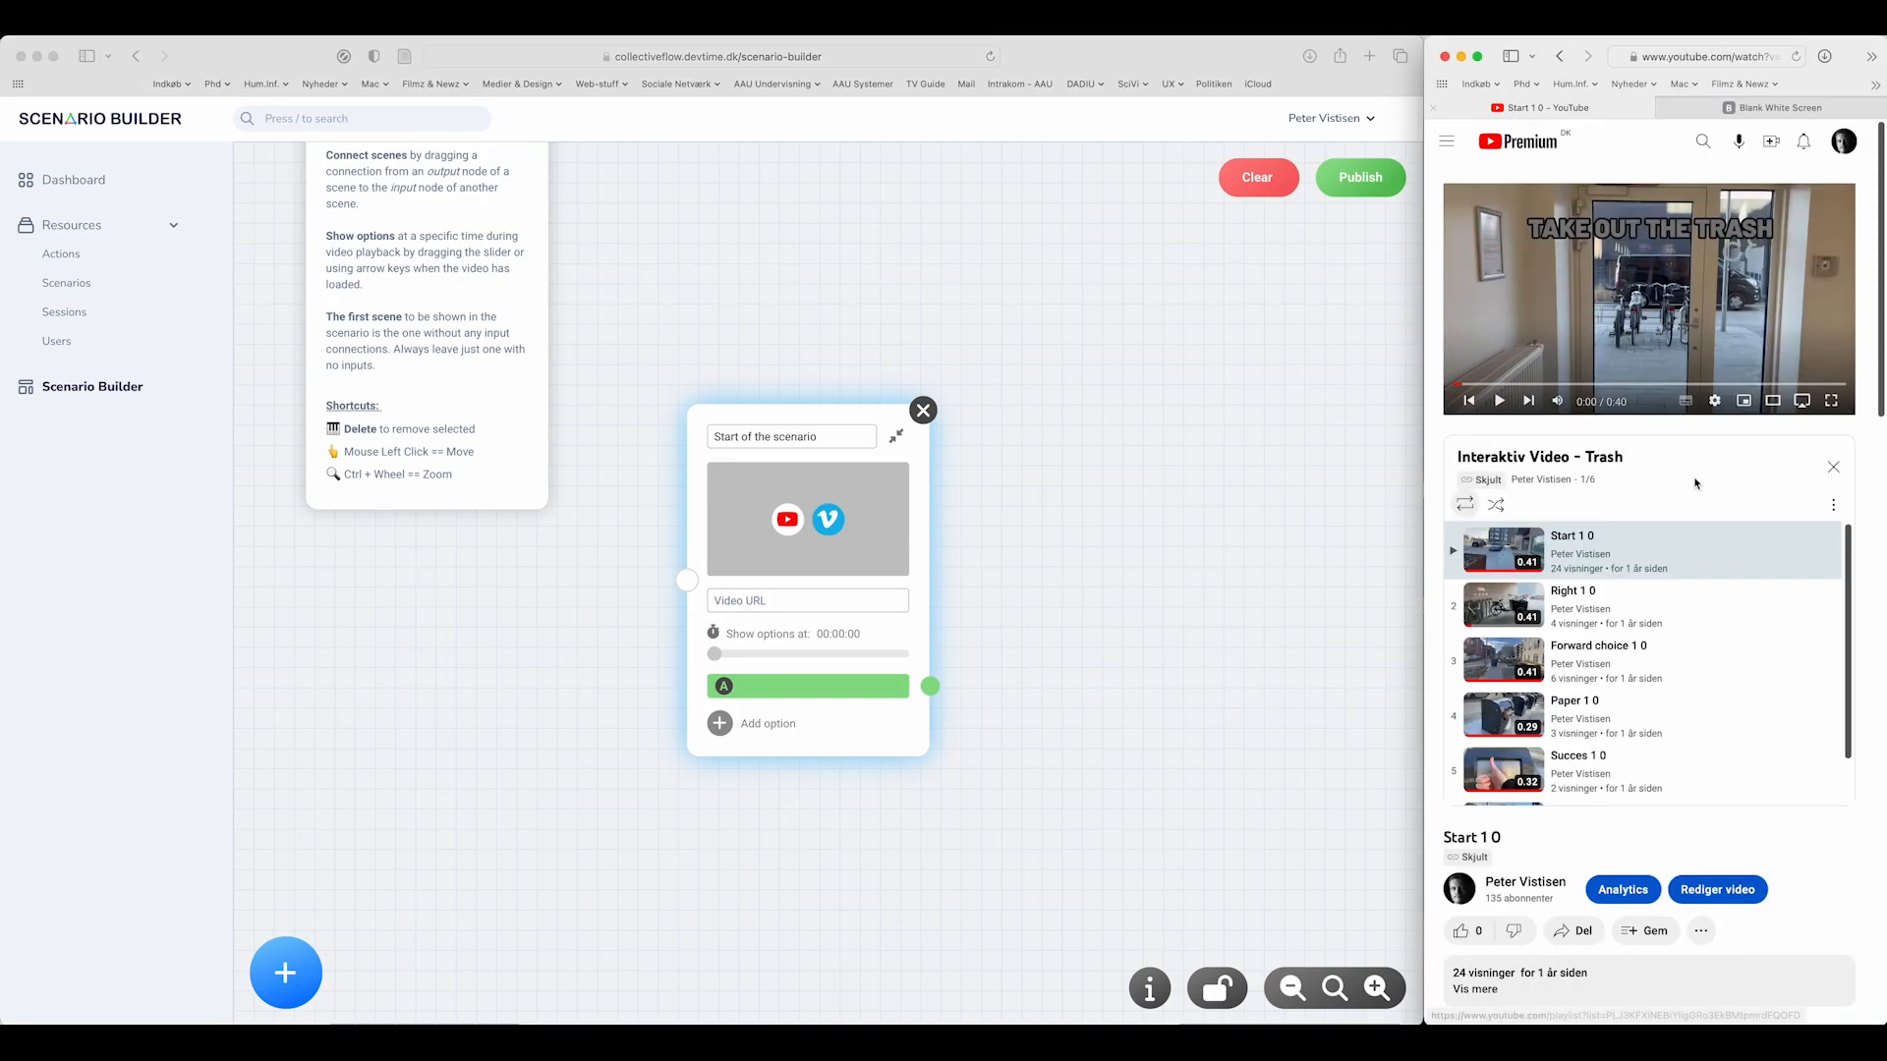
{"action": "scroll", "coordinate": [1686, 577], "scroll_direction": "down", "scroll_amount": 1}
{"action": "scroll", "coordinate": [1686, 578], "scroll_direction": "up", "scroll_amount": 1}
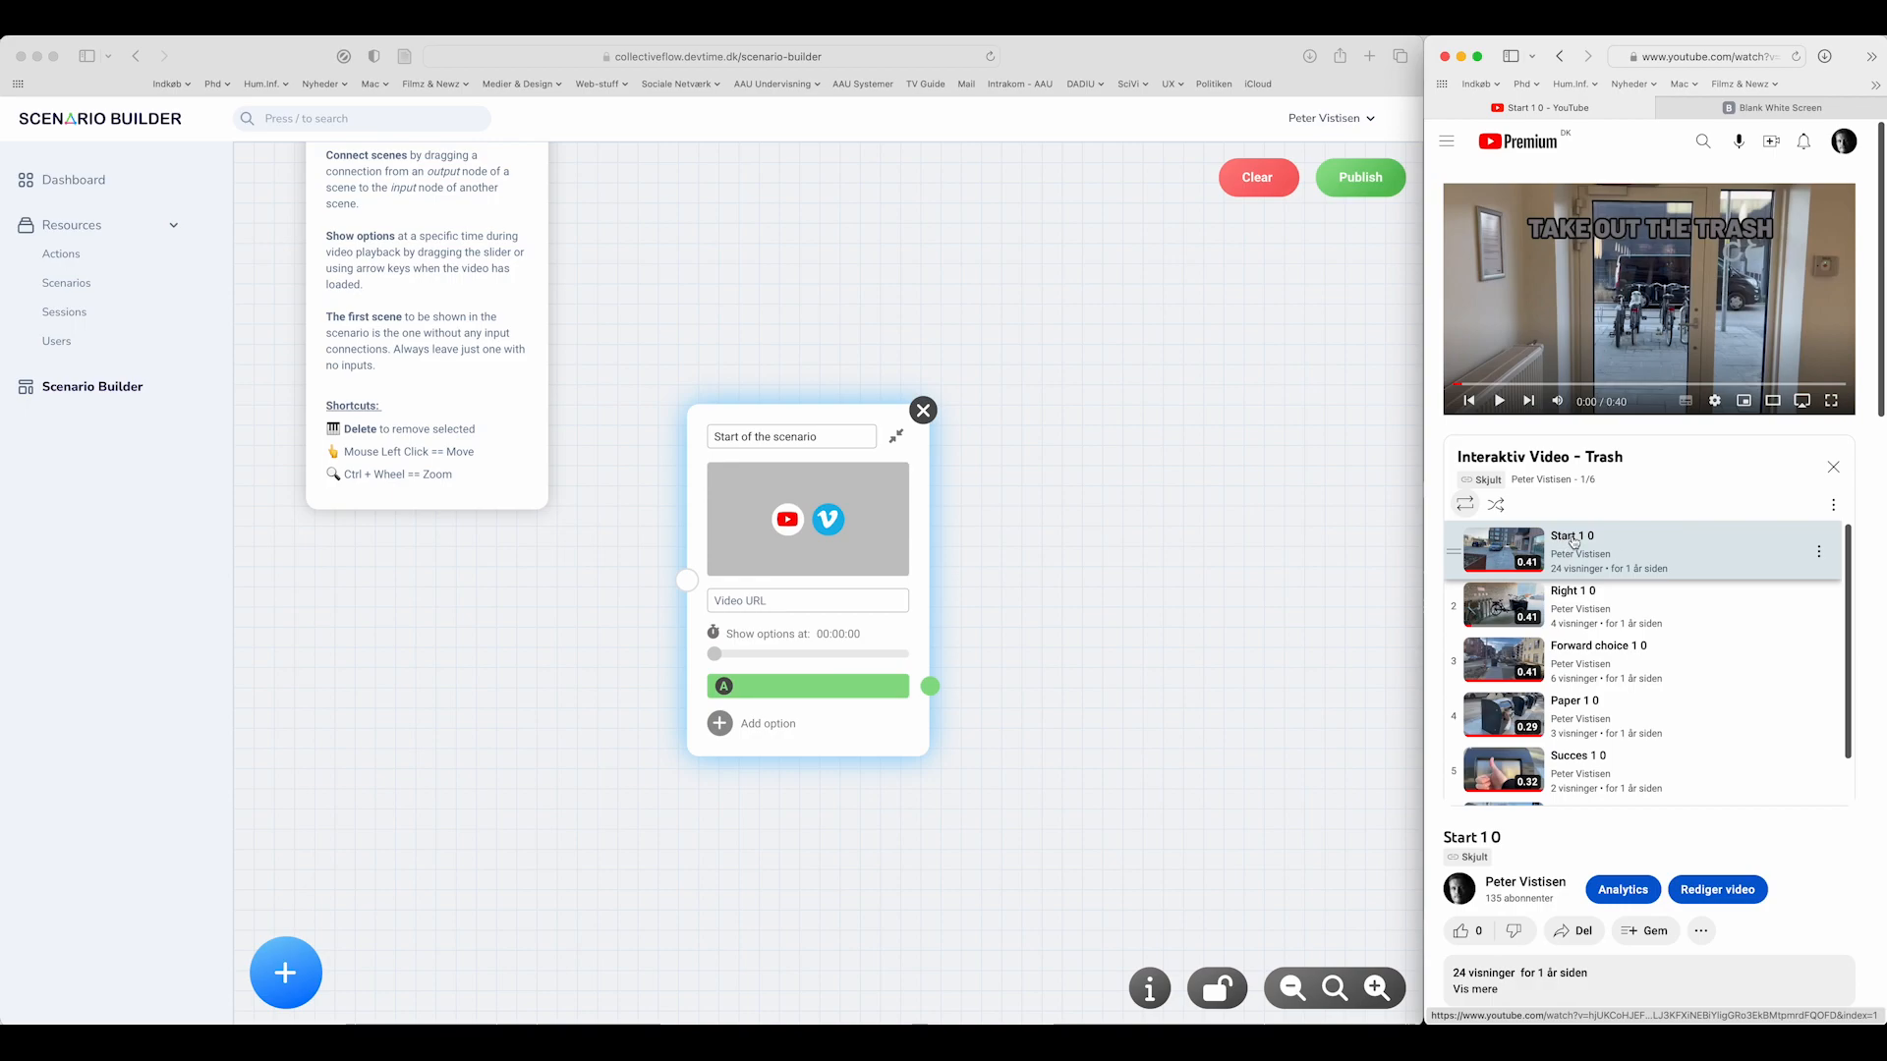
{"action": "left_click", "coordinate": [1819, 552]}
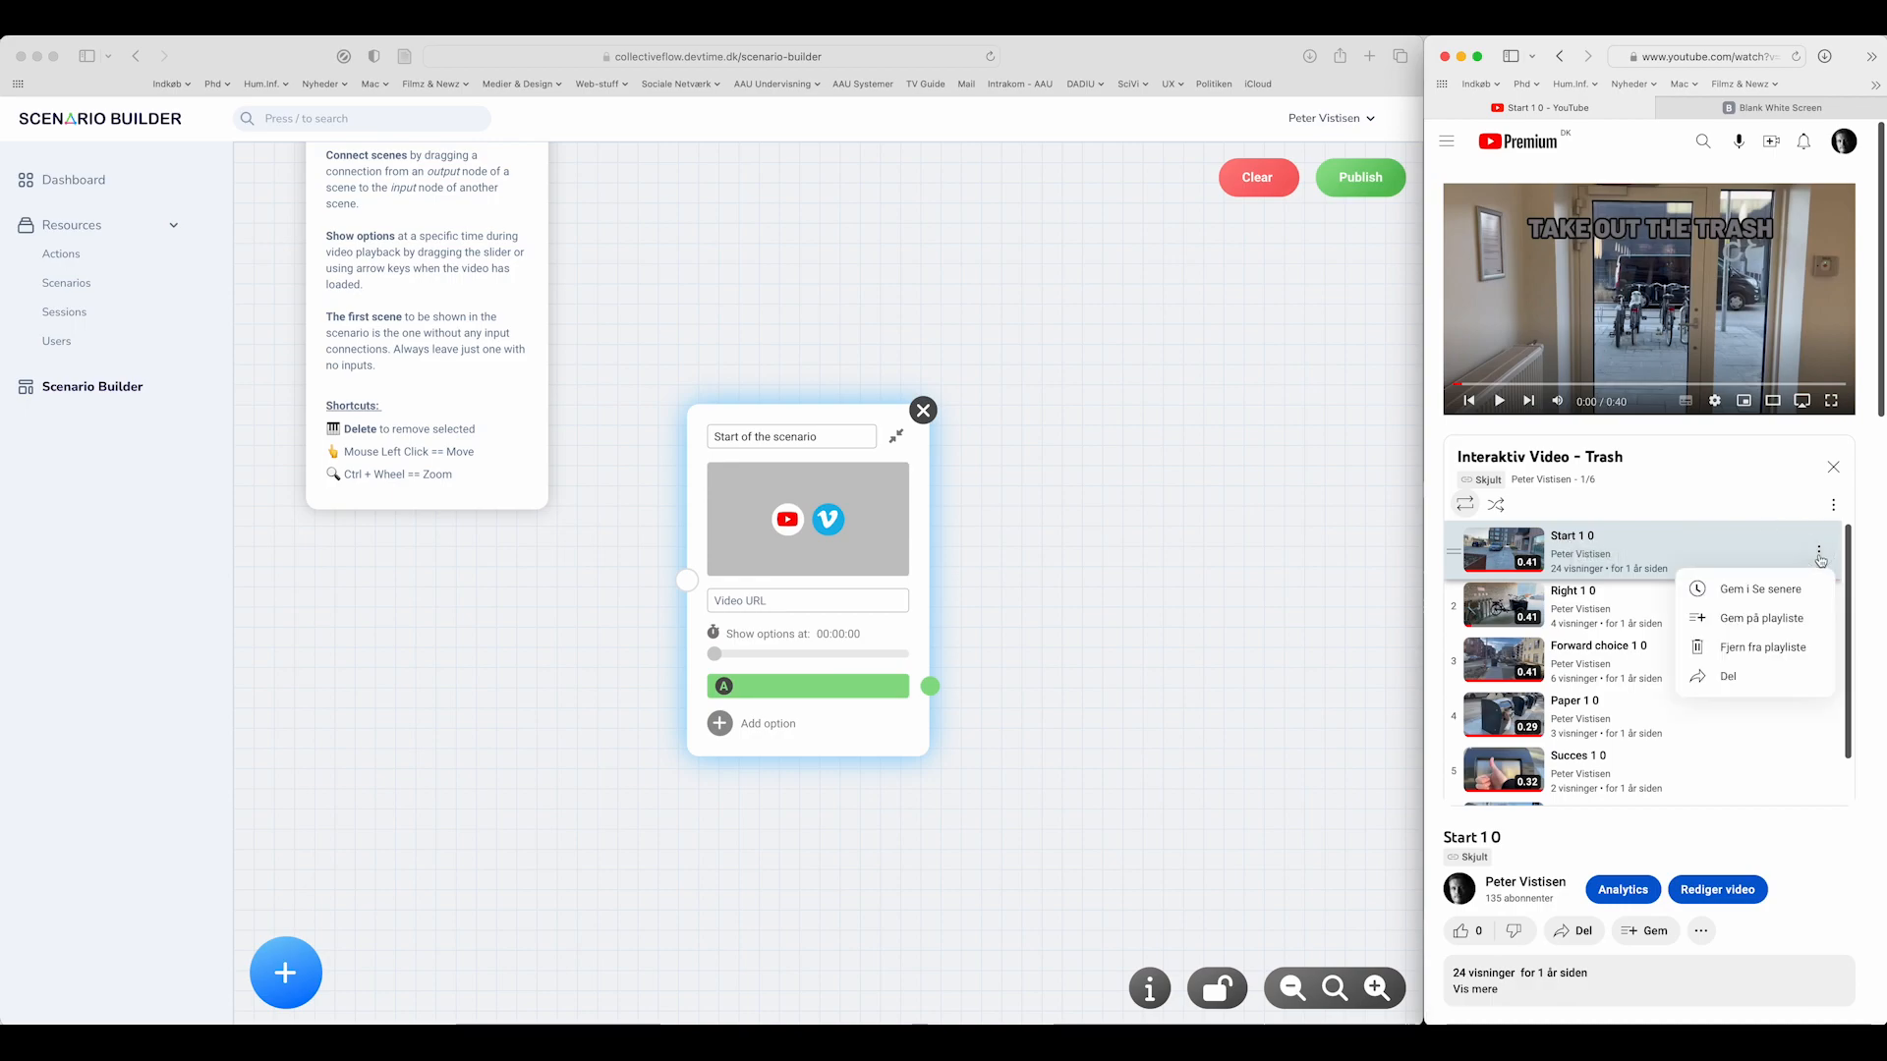
{"action": "left_click", "coordinate": [1716, 678]}
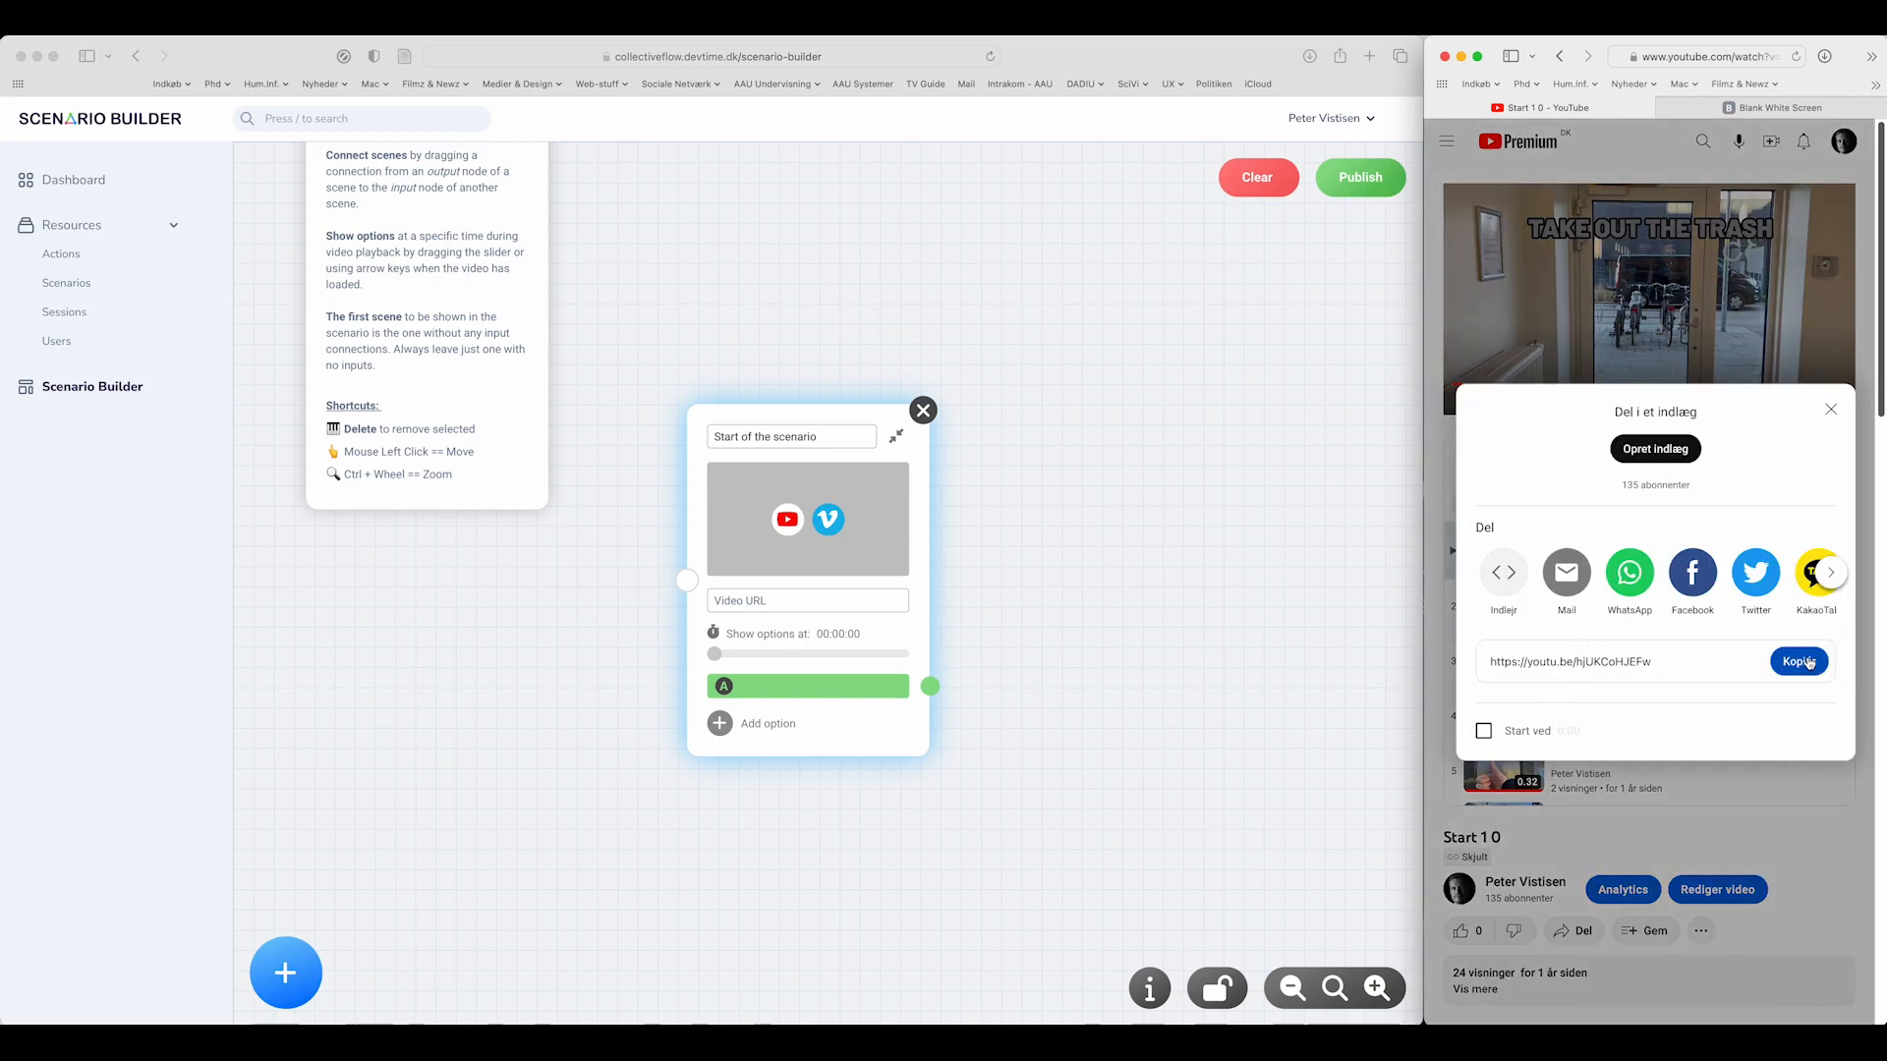
{"action": "left_click", "coordinate": [1831, 409]}
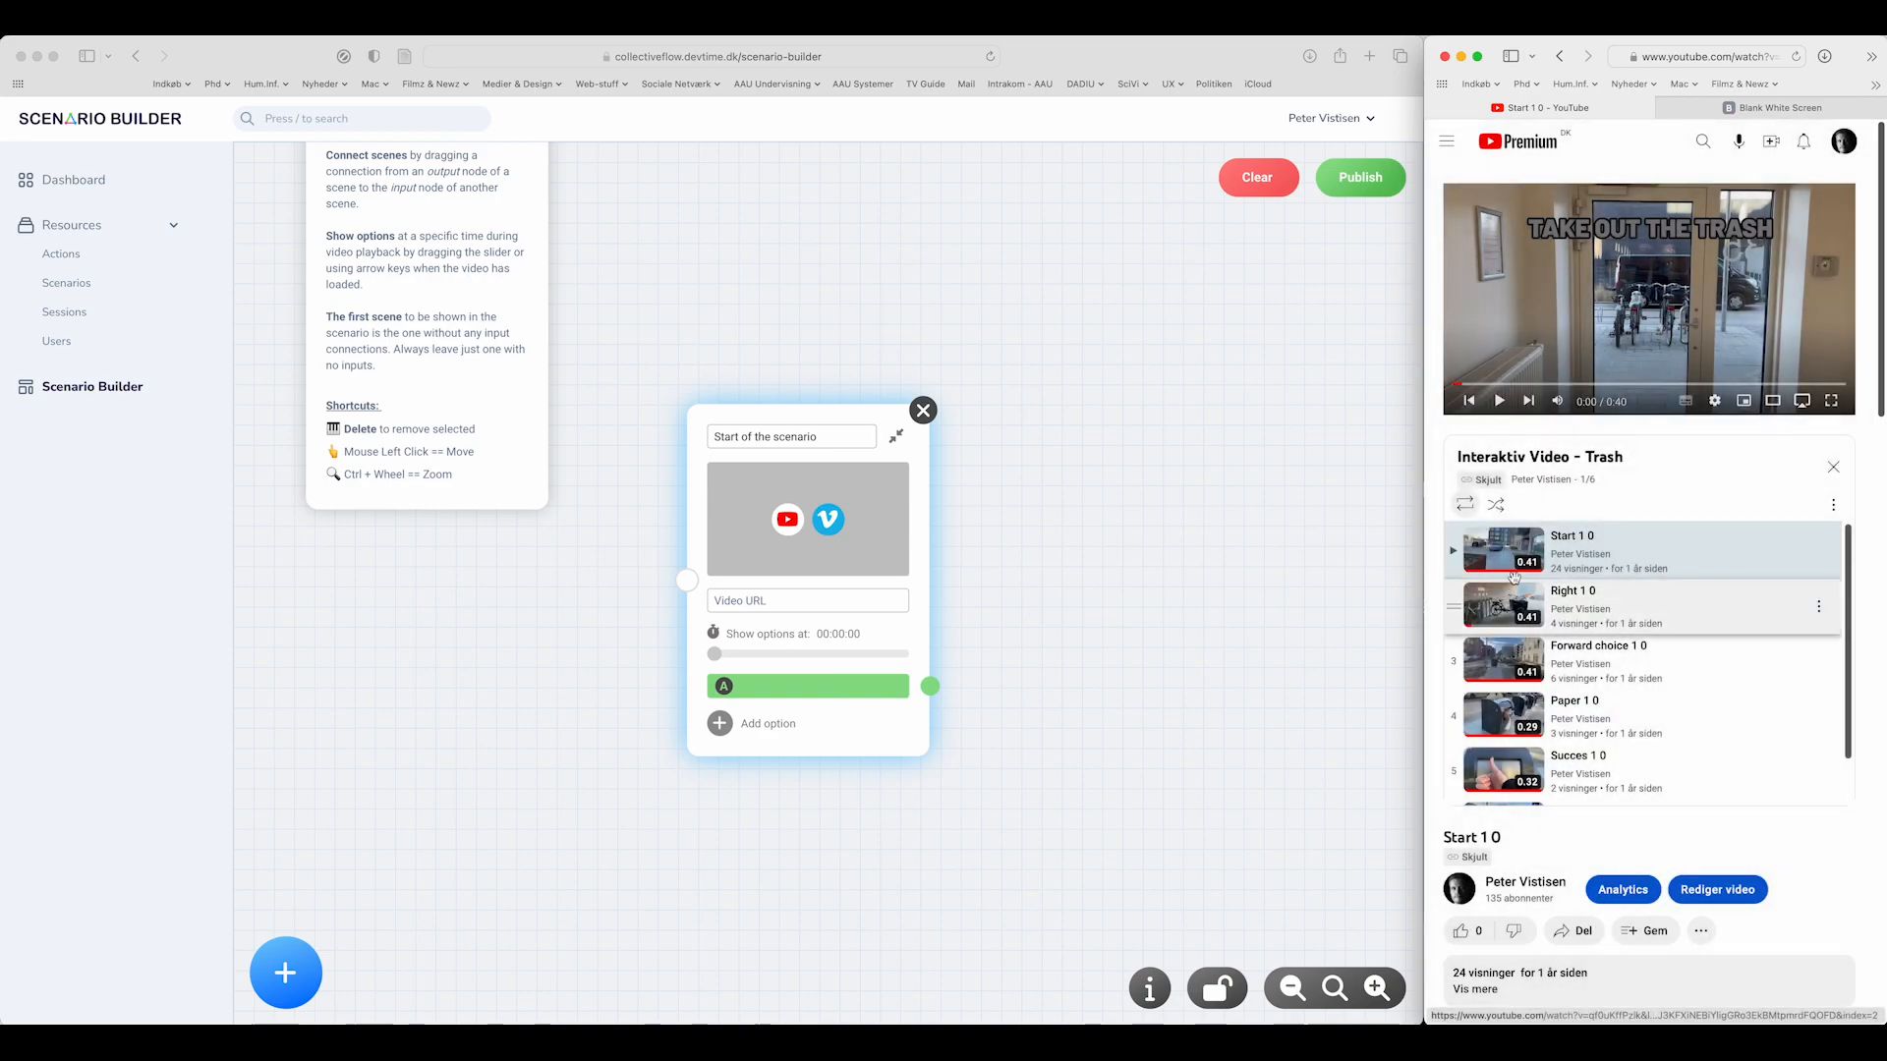
- Copy the link of the "Start 1 0" playlist video and set it as the start block's video URL
{"action": "right_click", "coordinate": [1566, 540]}
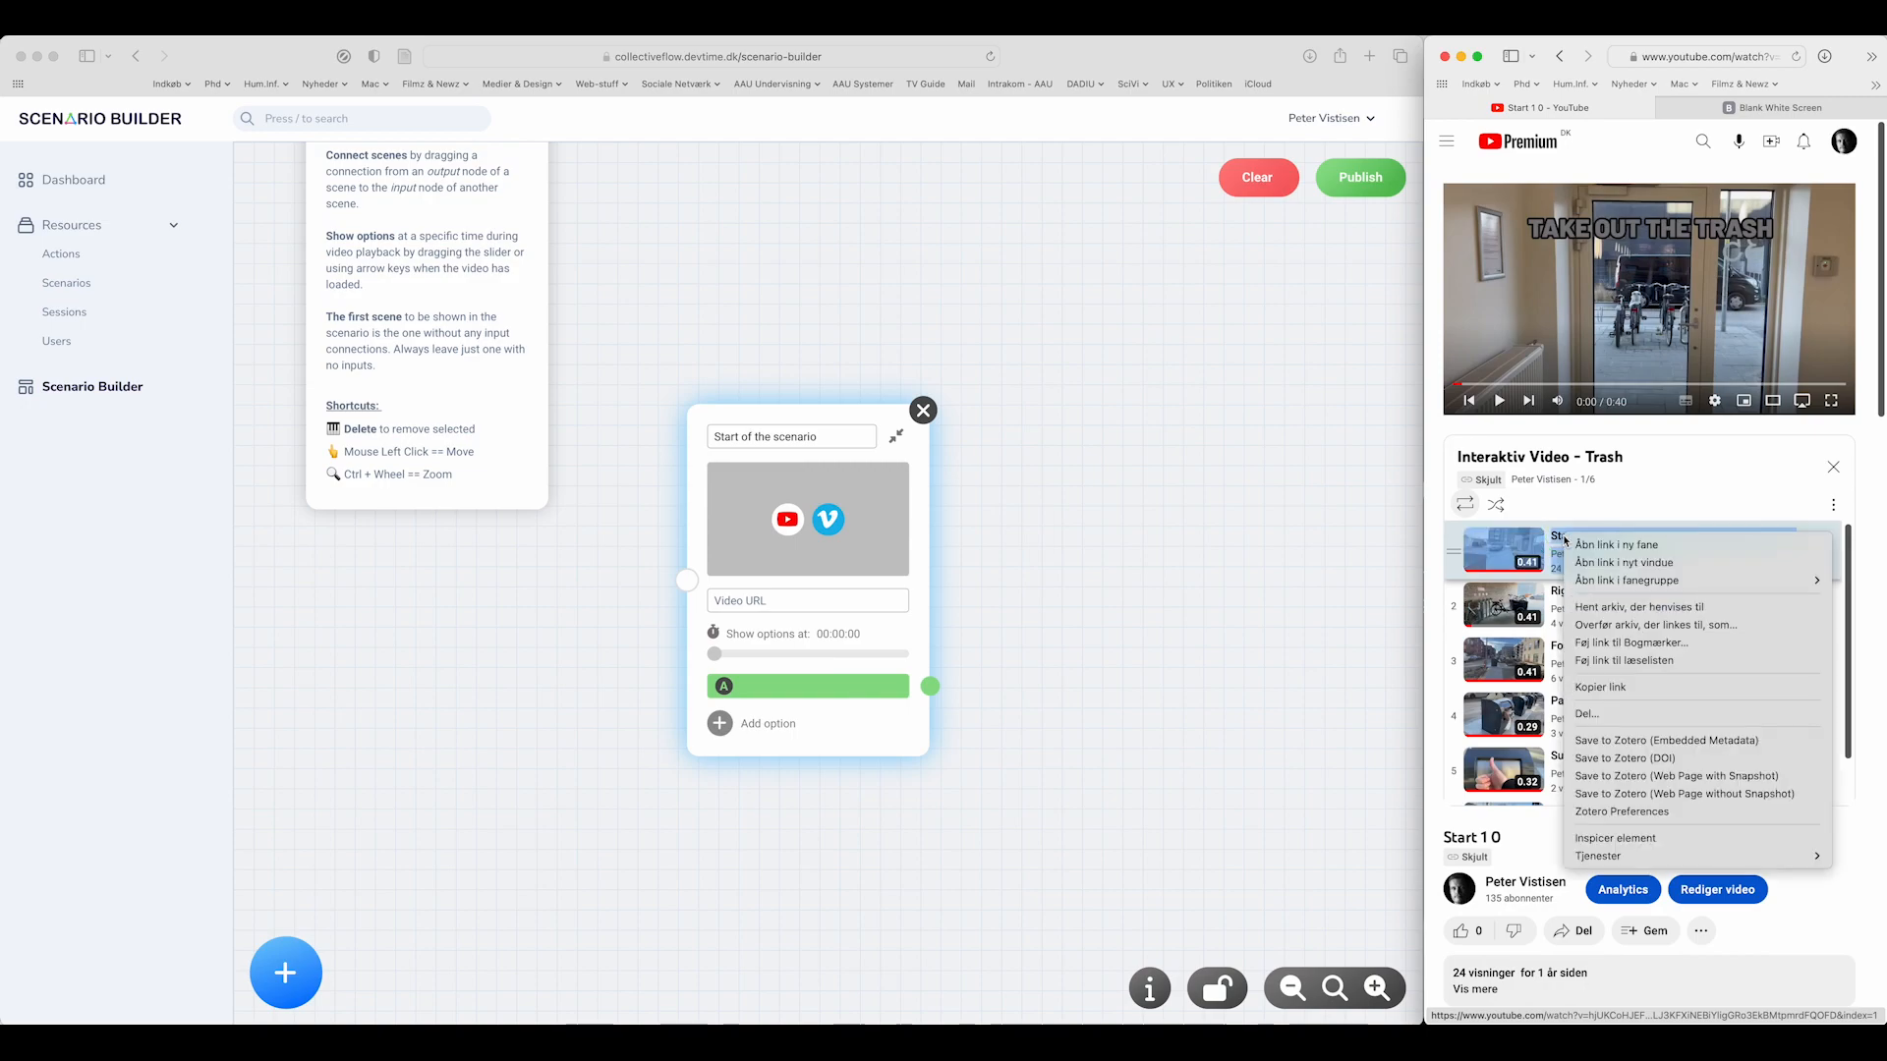
{"action": "left_click", "coordinate": [1600, 687]}
{"action": "left_click", "coordinate": [753, 604]}
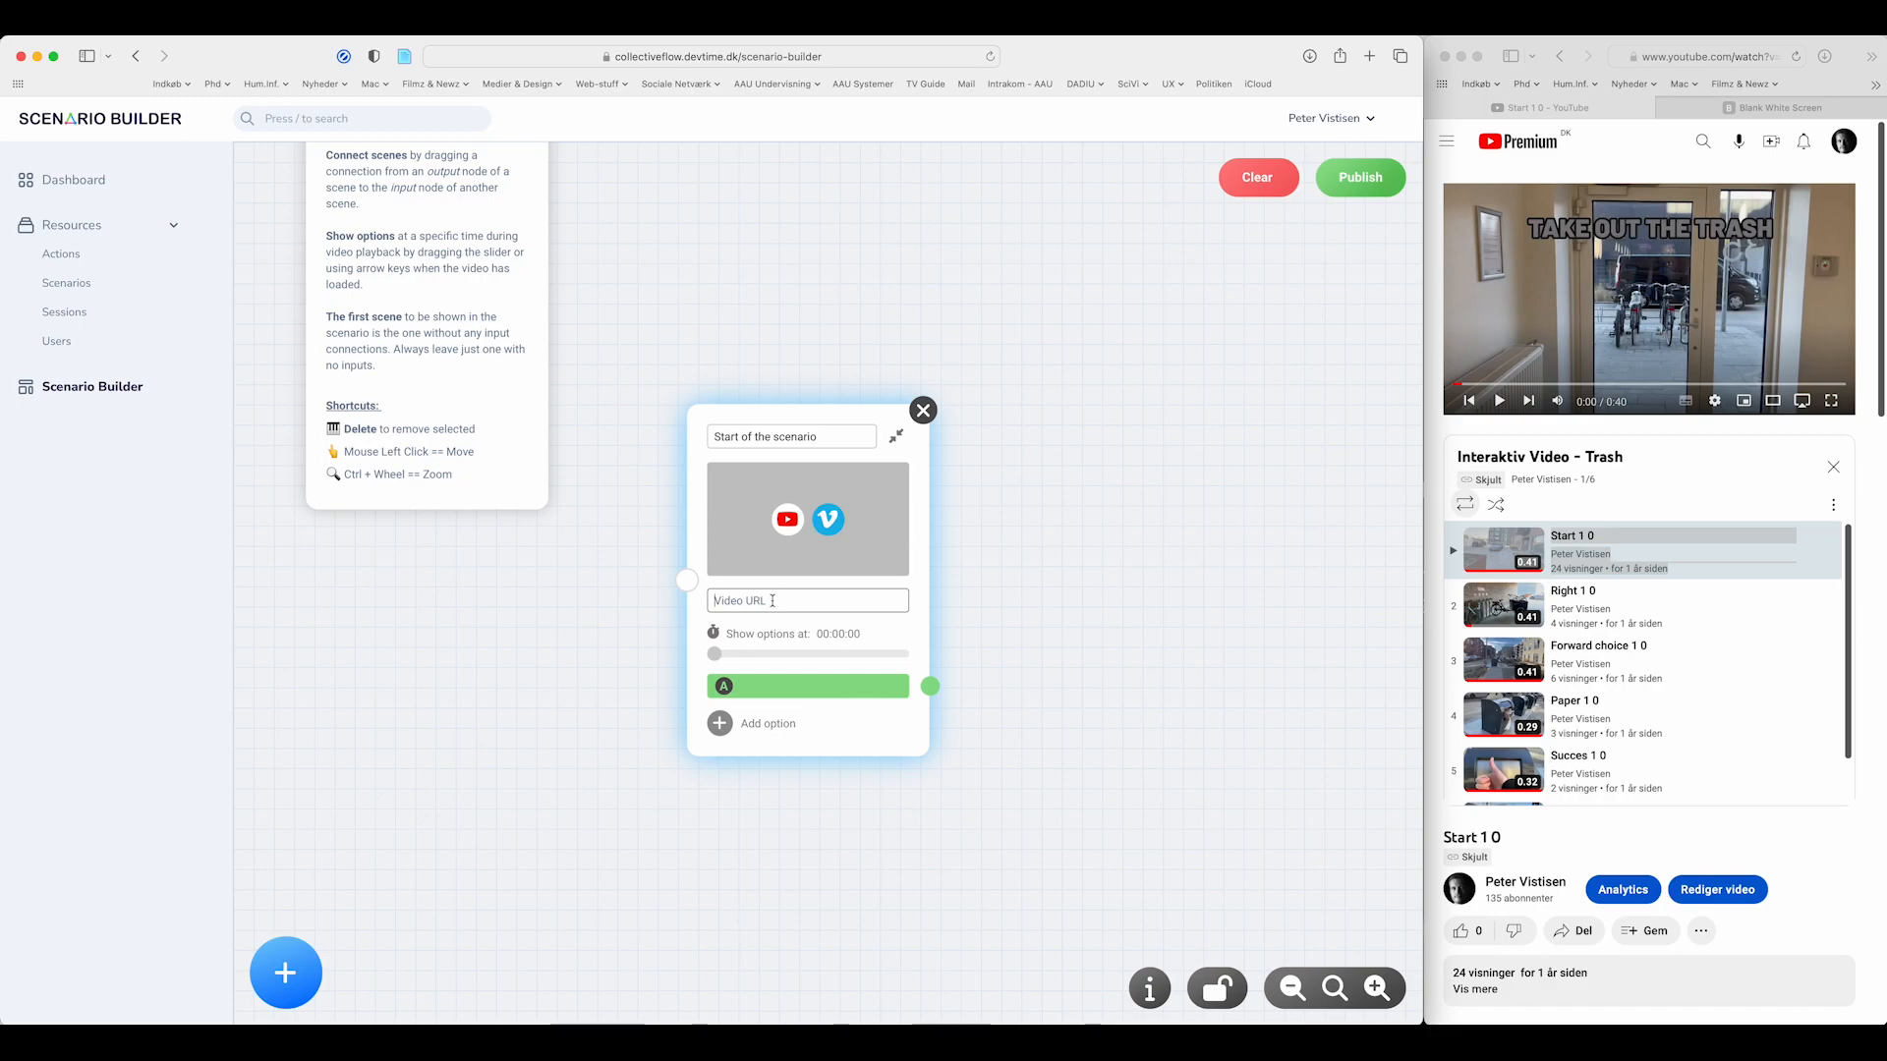
{"action": "key", "text": "super+v"}
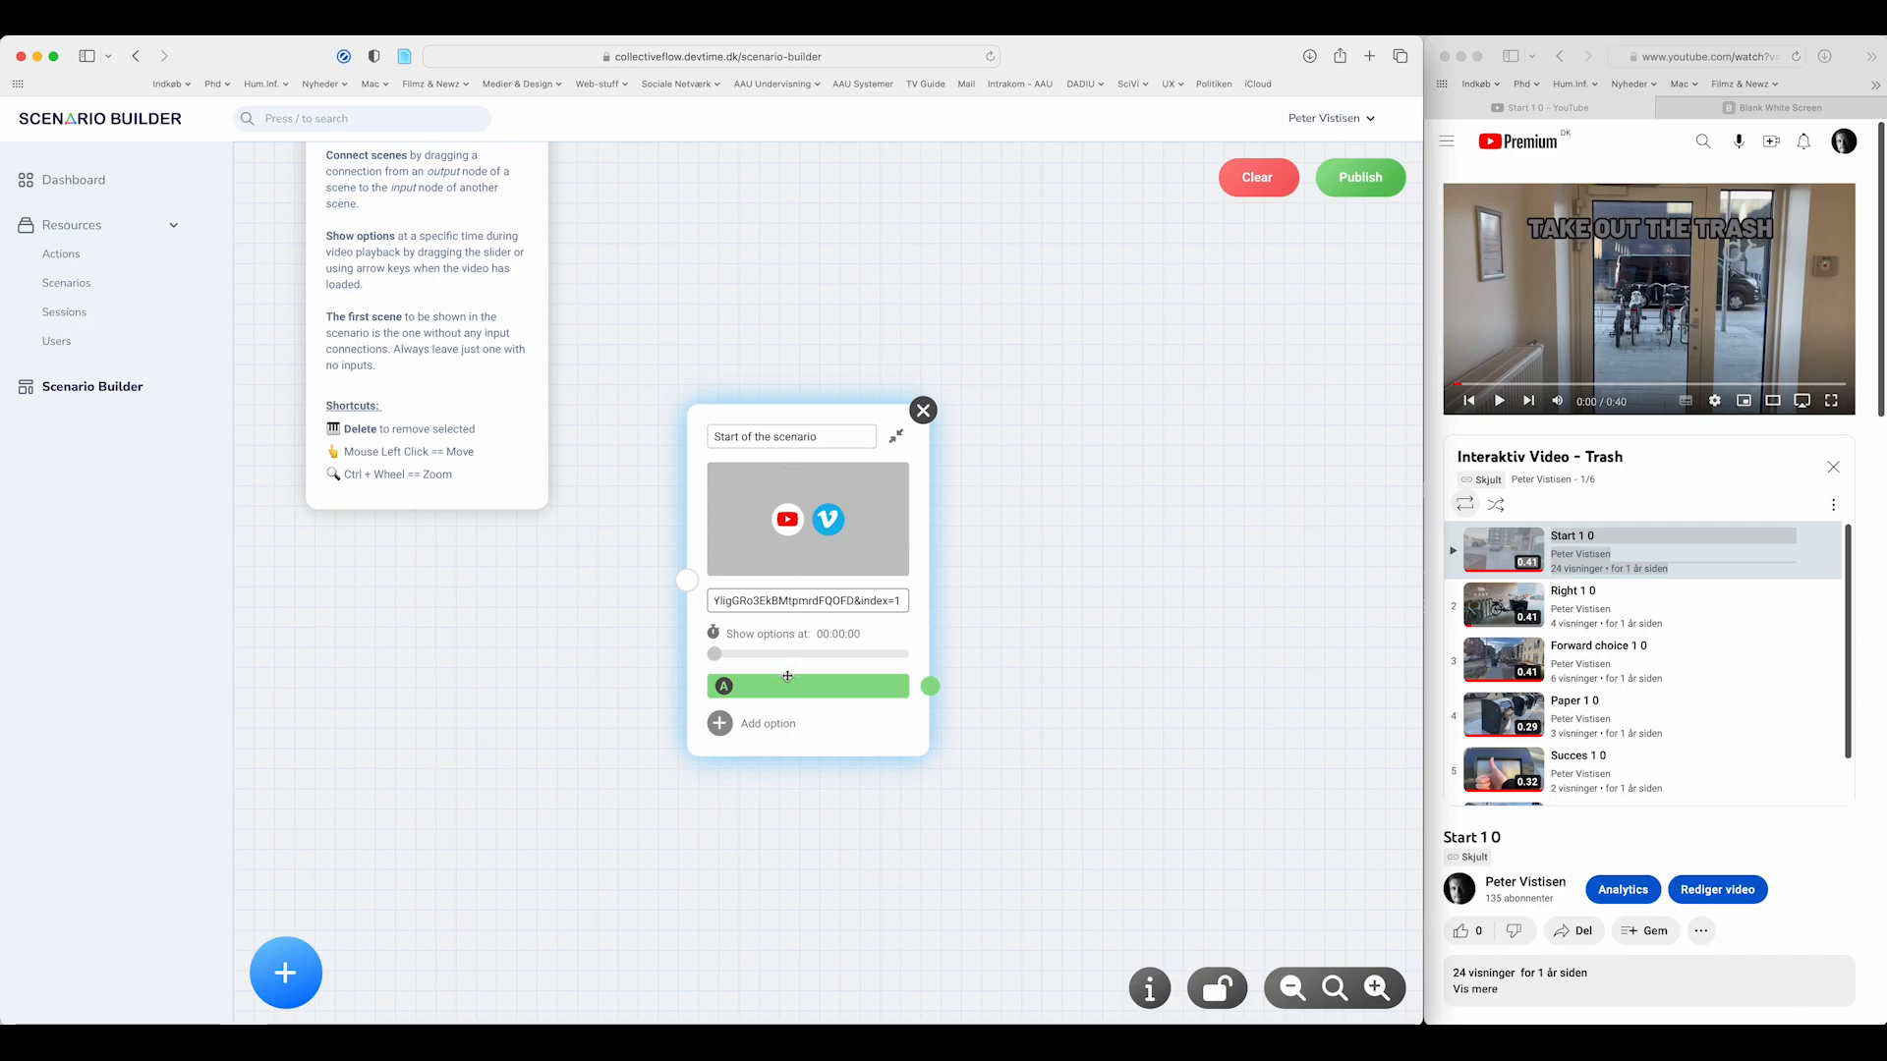
{"action": "left_click", "coordinate": [791, 459]}
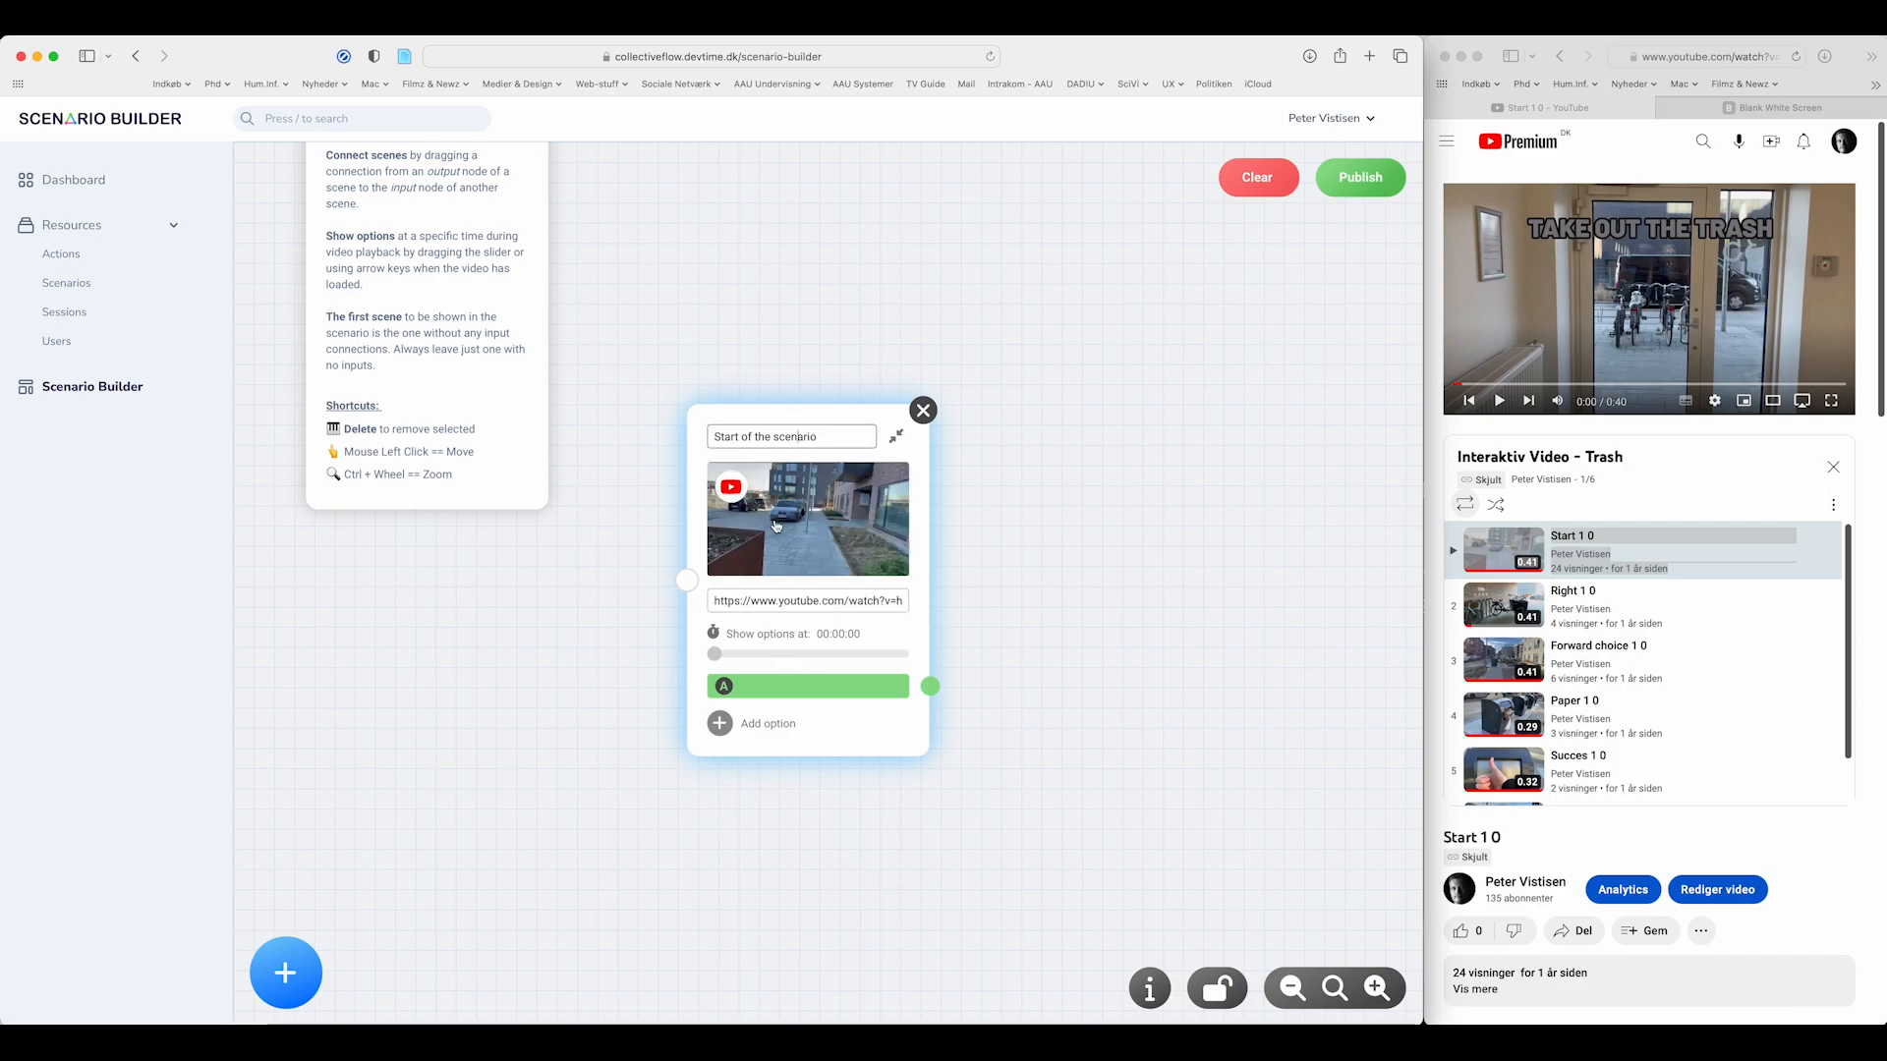
- Preview the start block's video and scrub through its last part around 0:35
{"action": "left_click", "coordinate": [786, 520]}
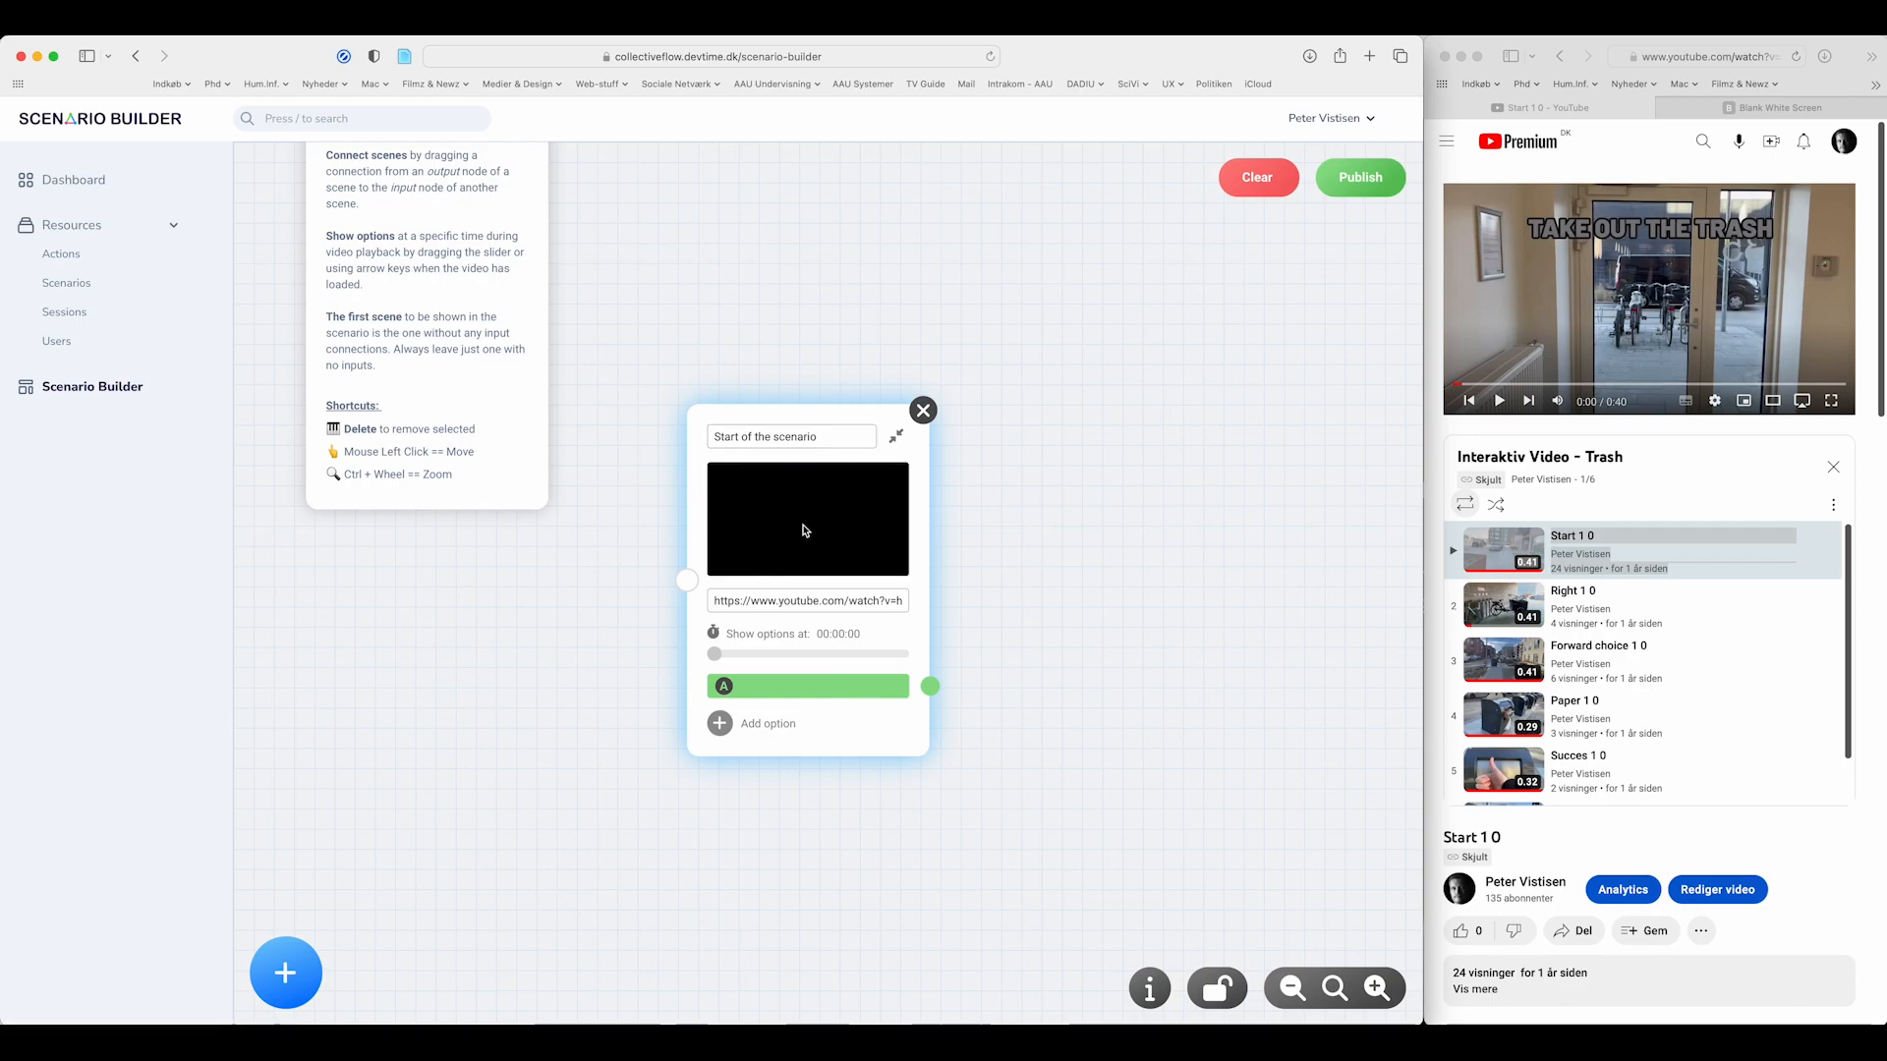
{"action": "left_click_drag", "start_coordinate": [809, 416], "coordinate": [800, 414]}
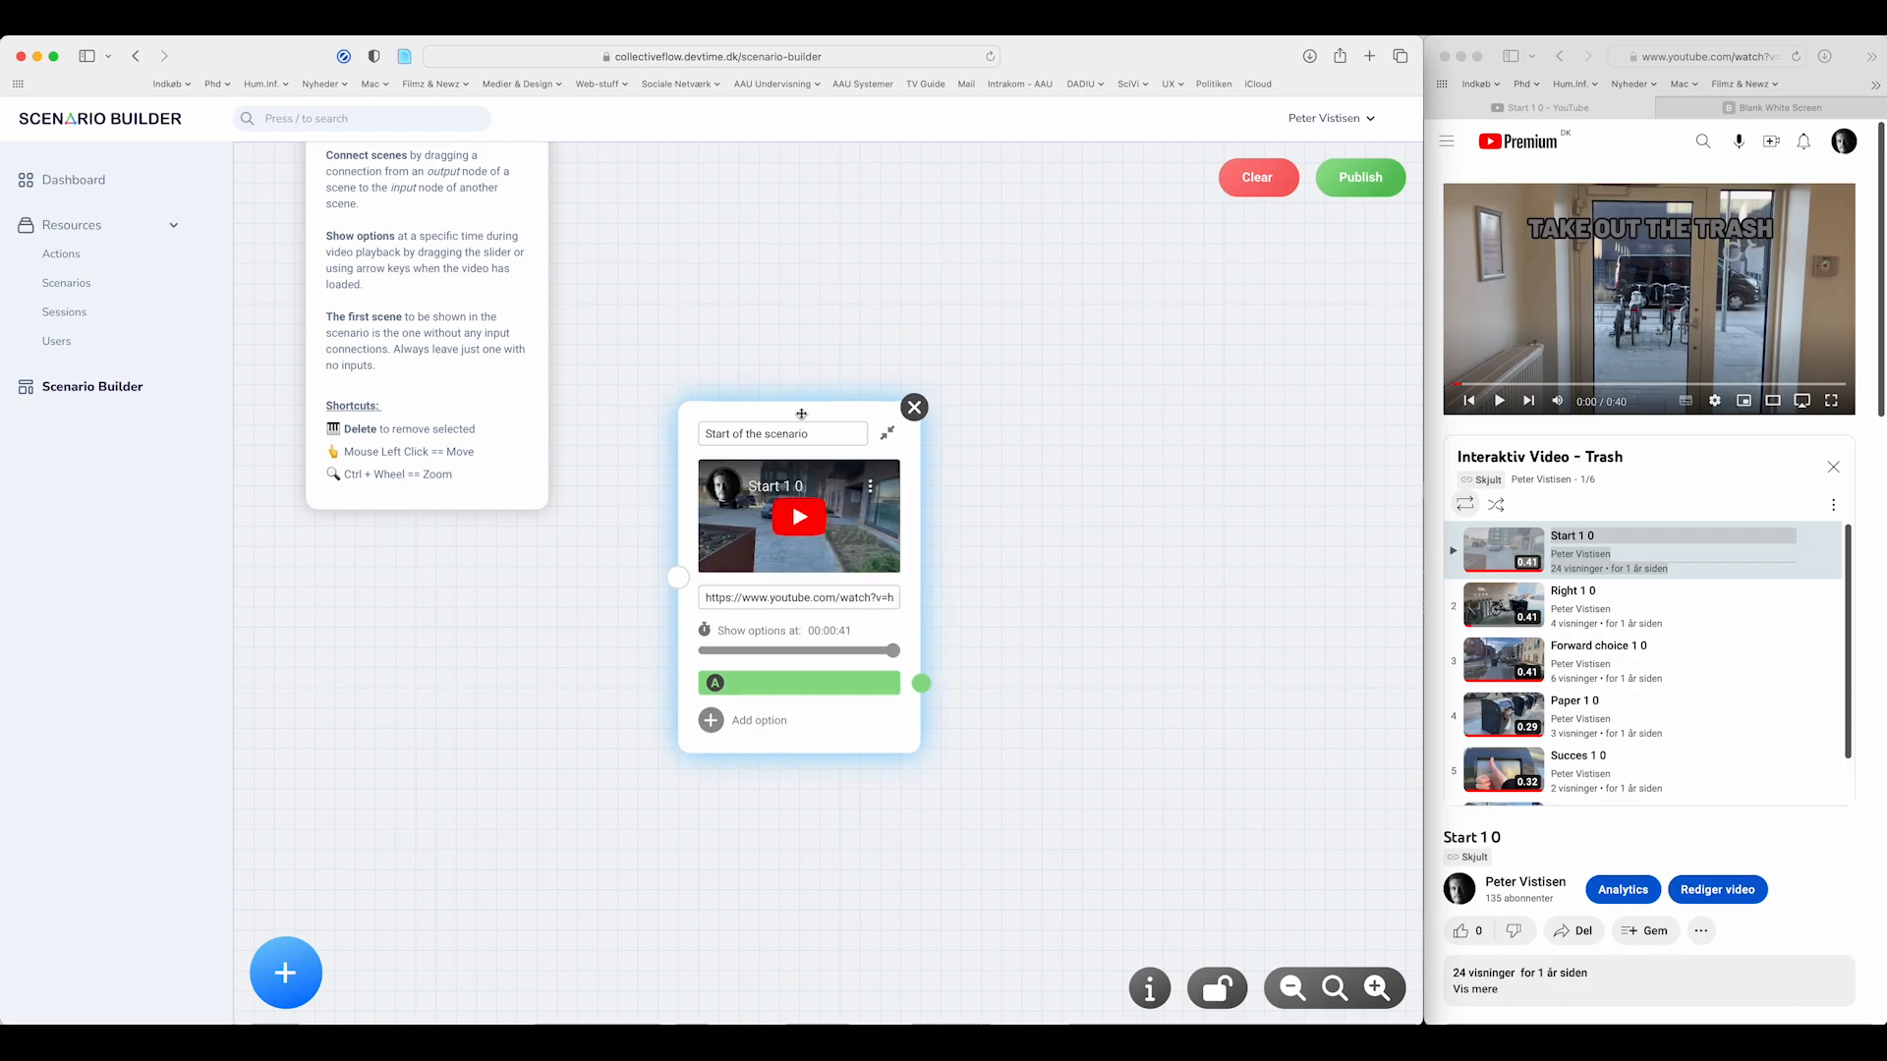
{"action": "left_click", "coordinate": [796, 517]}
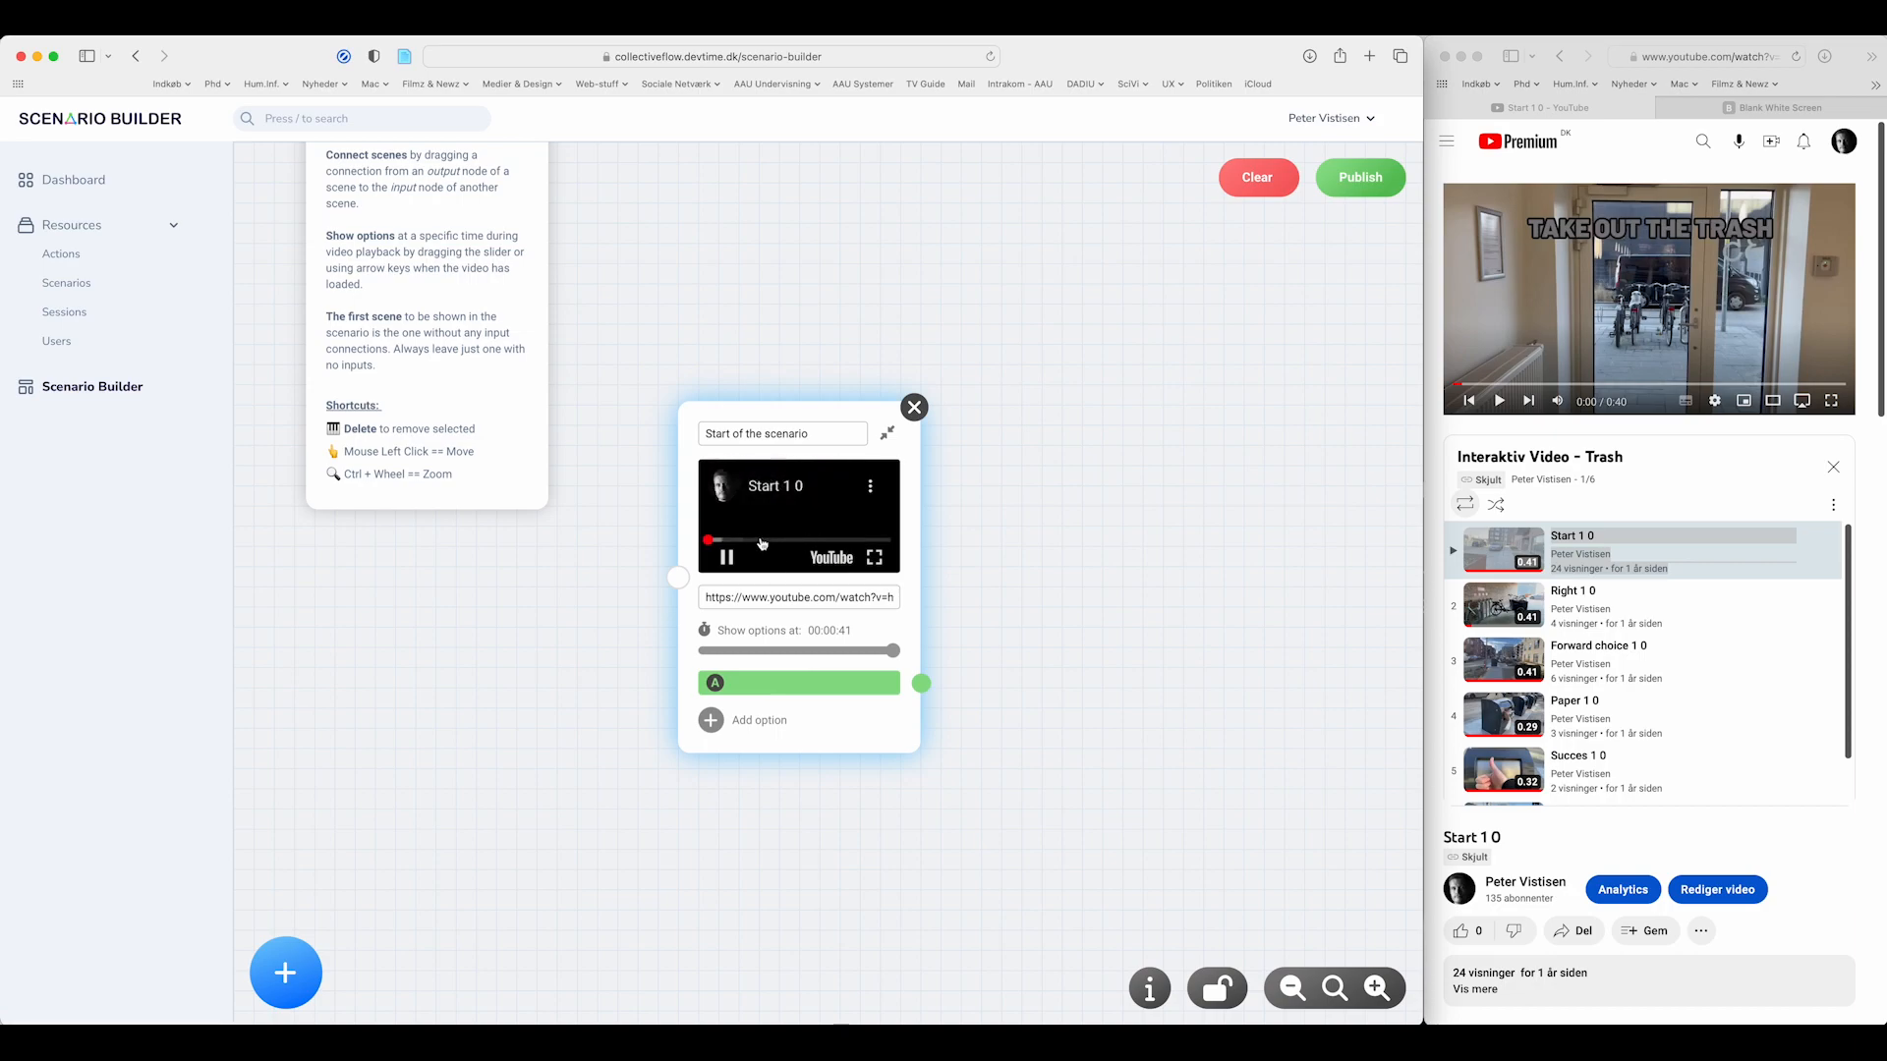
{"action": "left_click", "coordinate": [782, 540]}
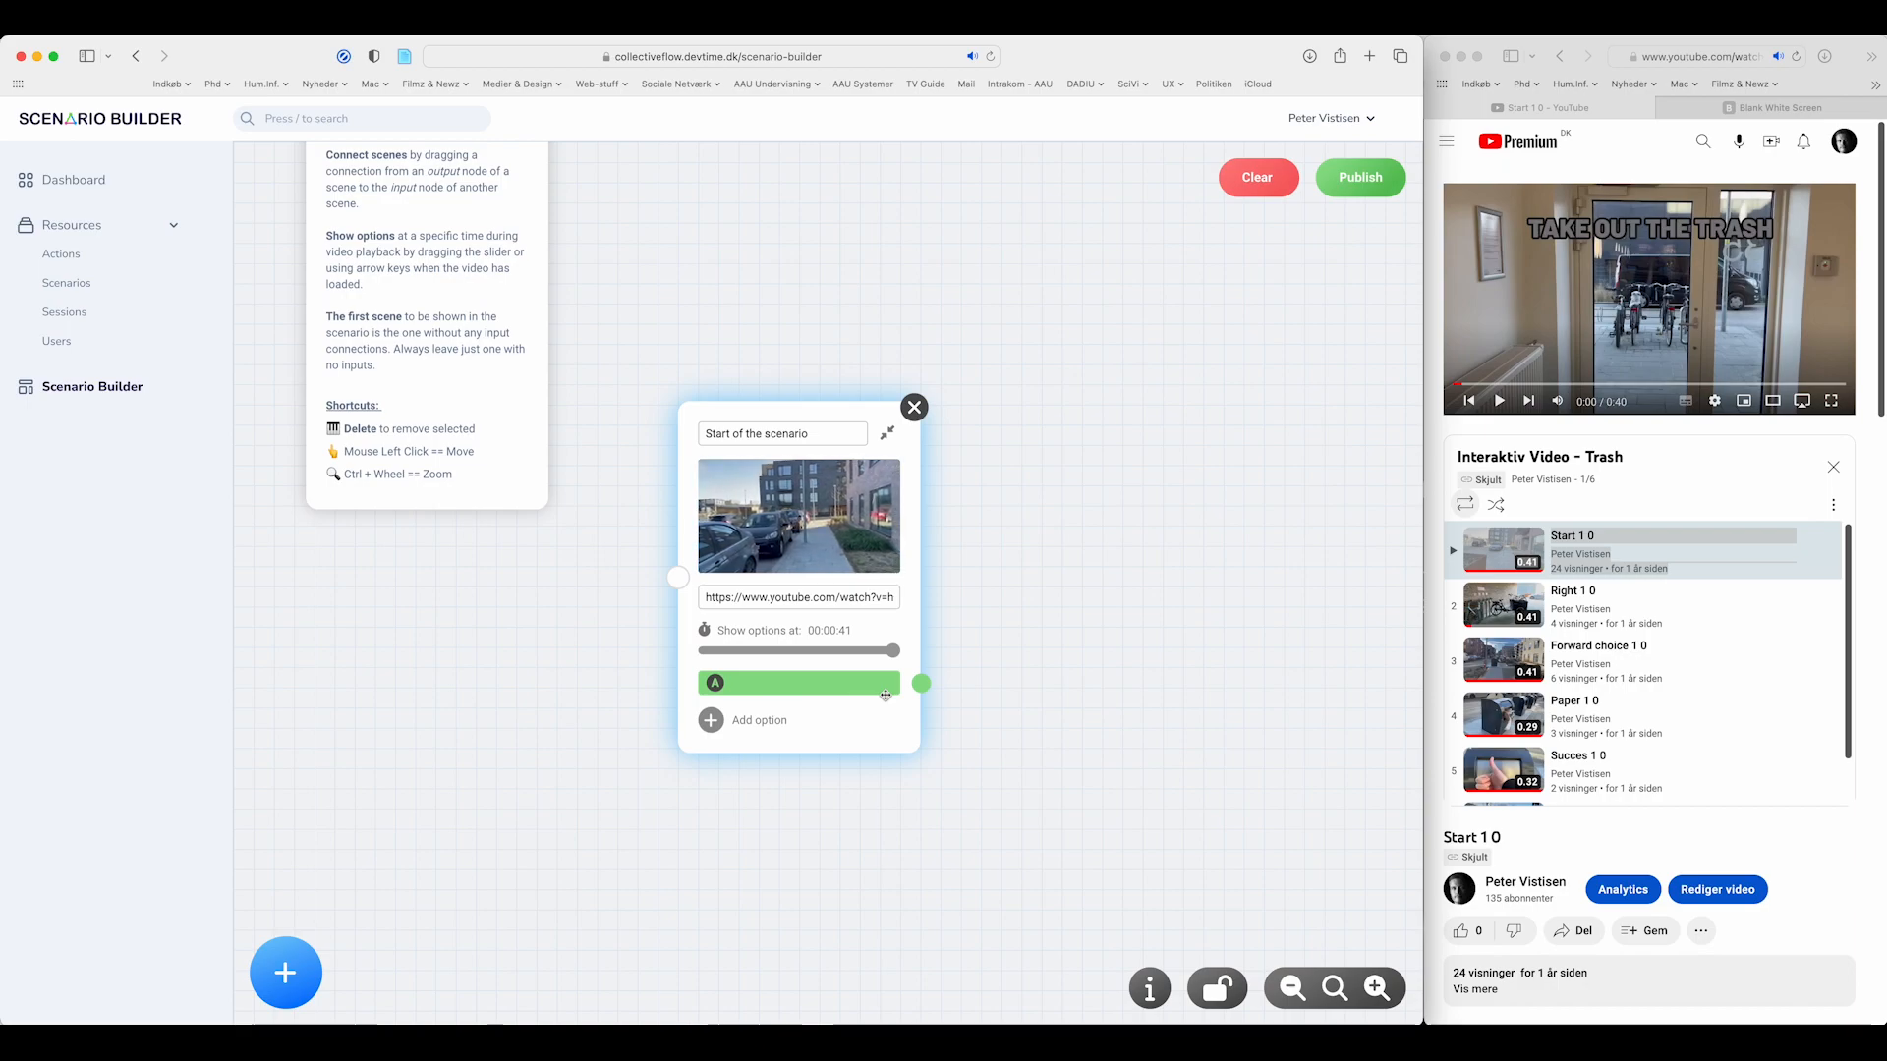
{"action": "mouse_move", "coordinate": [816, 550]}
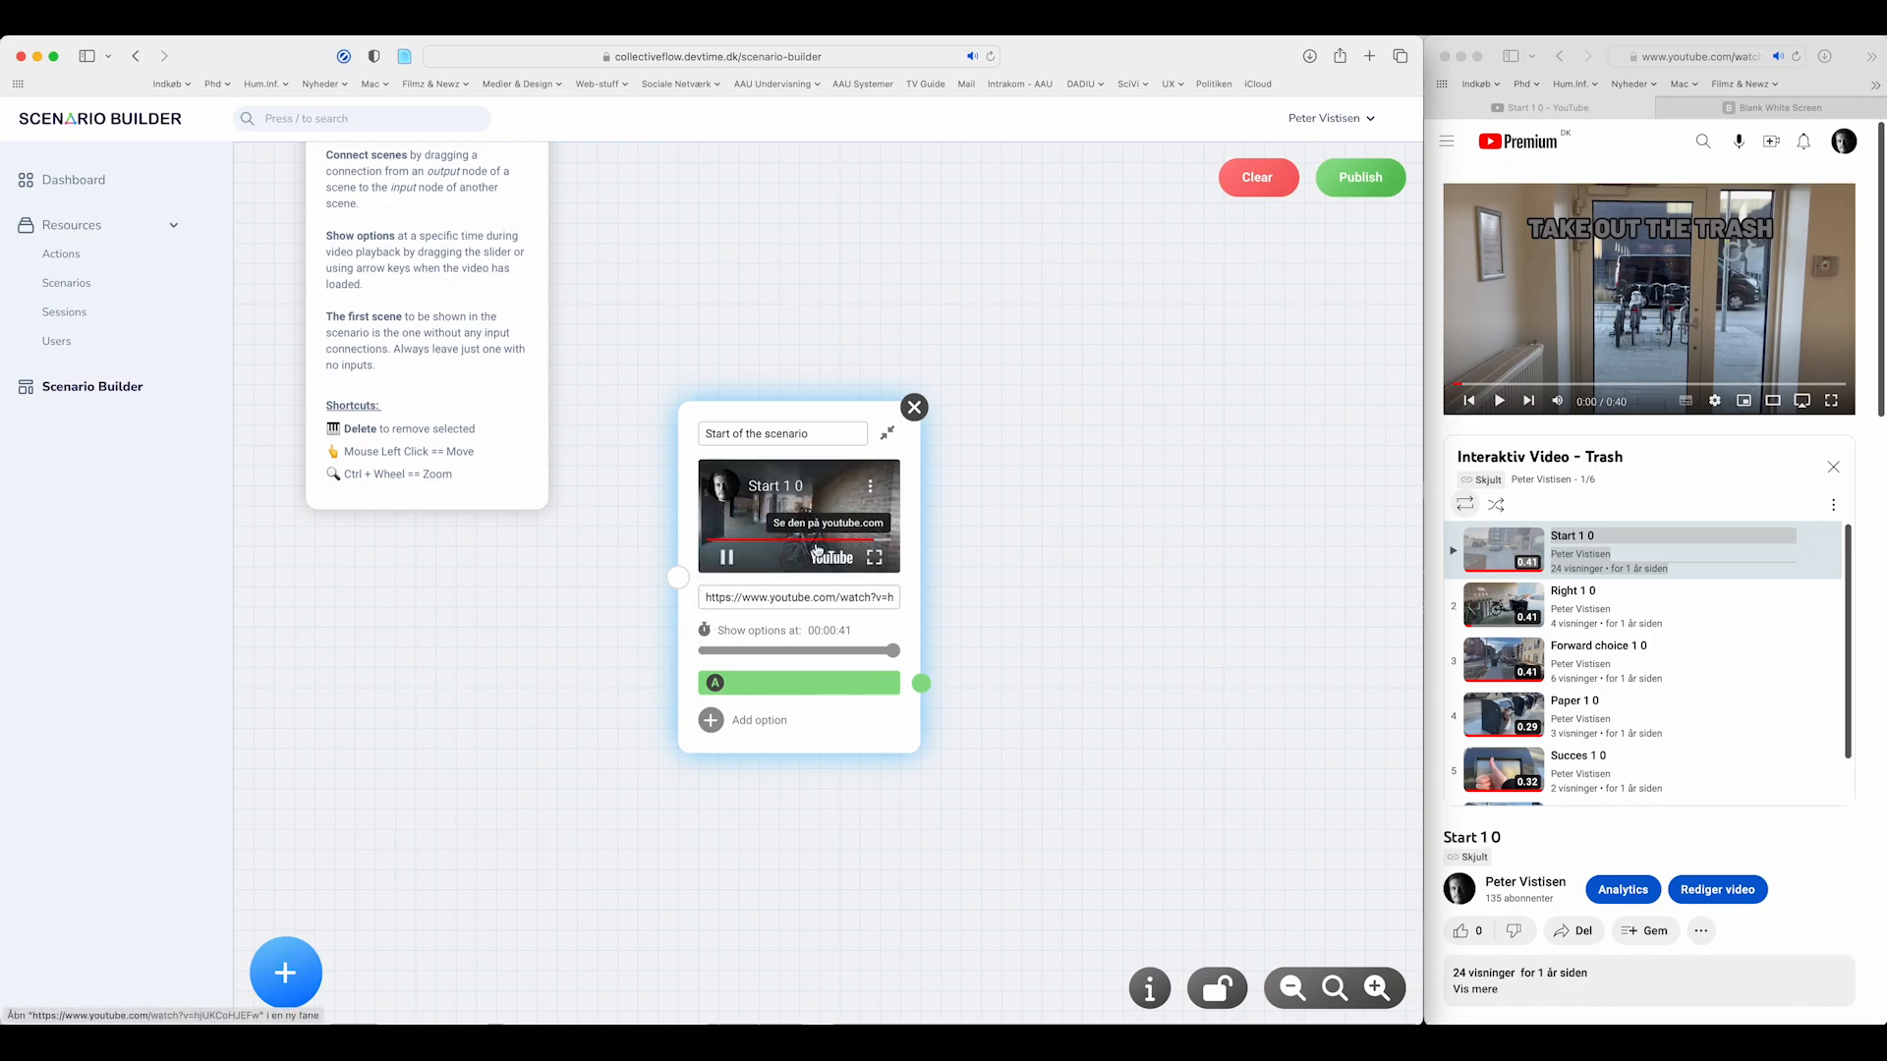
{"action": "left_click", "coordinate": [869, 541]}
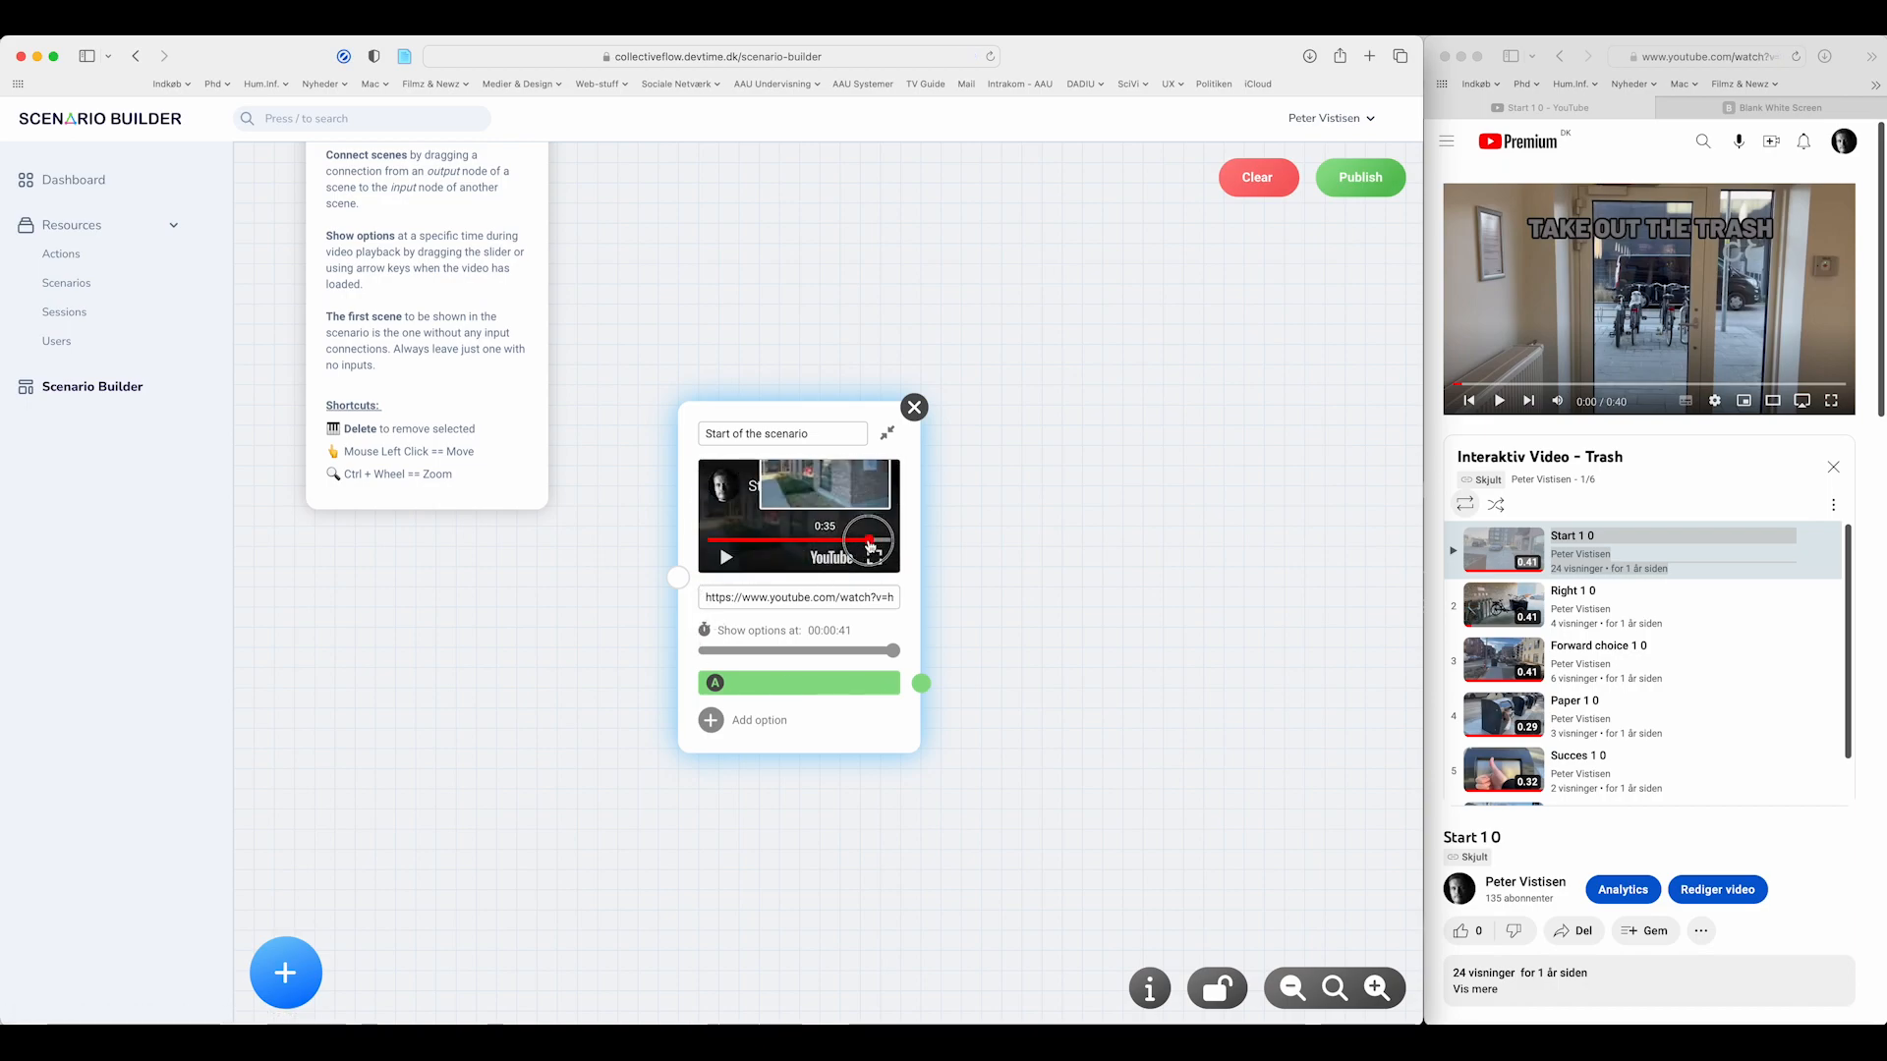
{"action": "left_click_drag", "start_coordinate": [869, 548], "coordinate": [846, 547]}
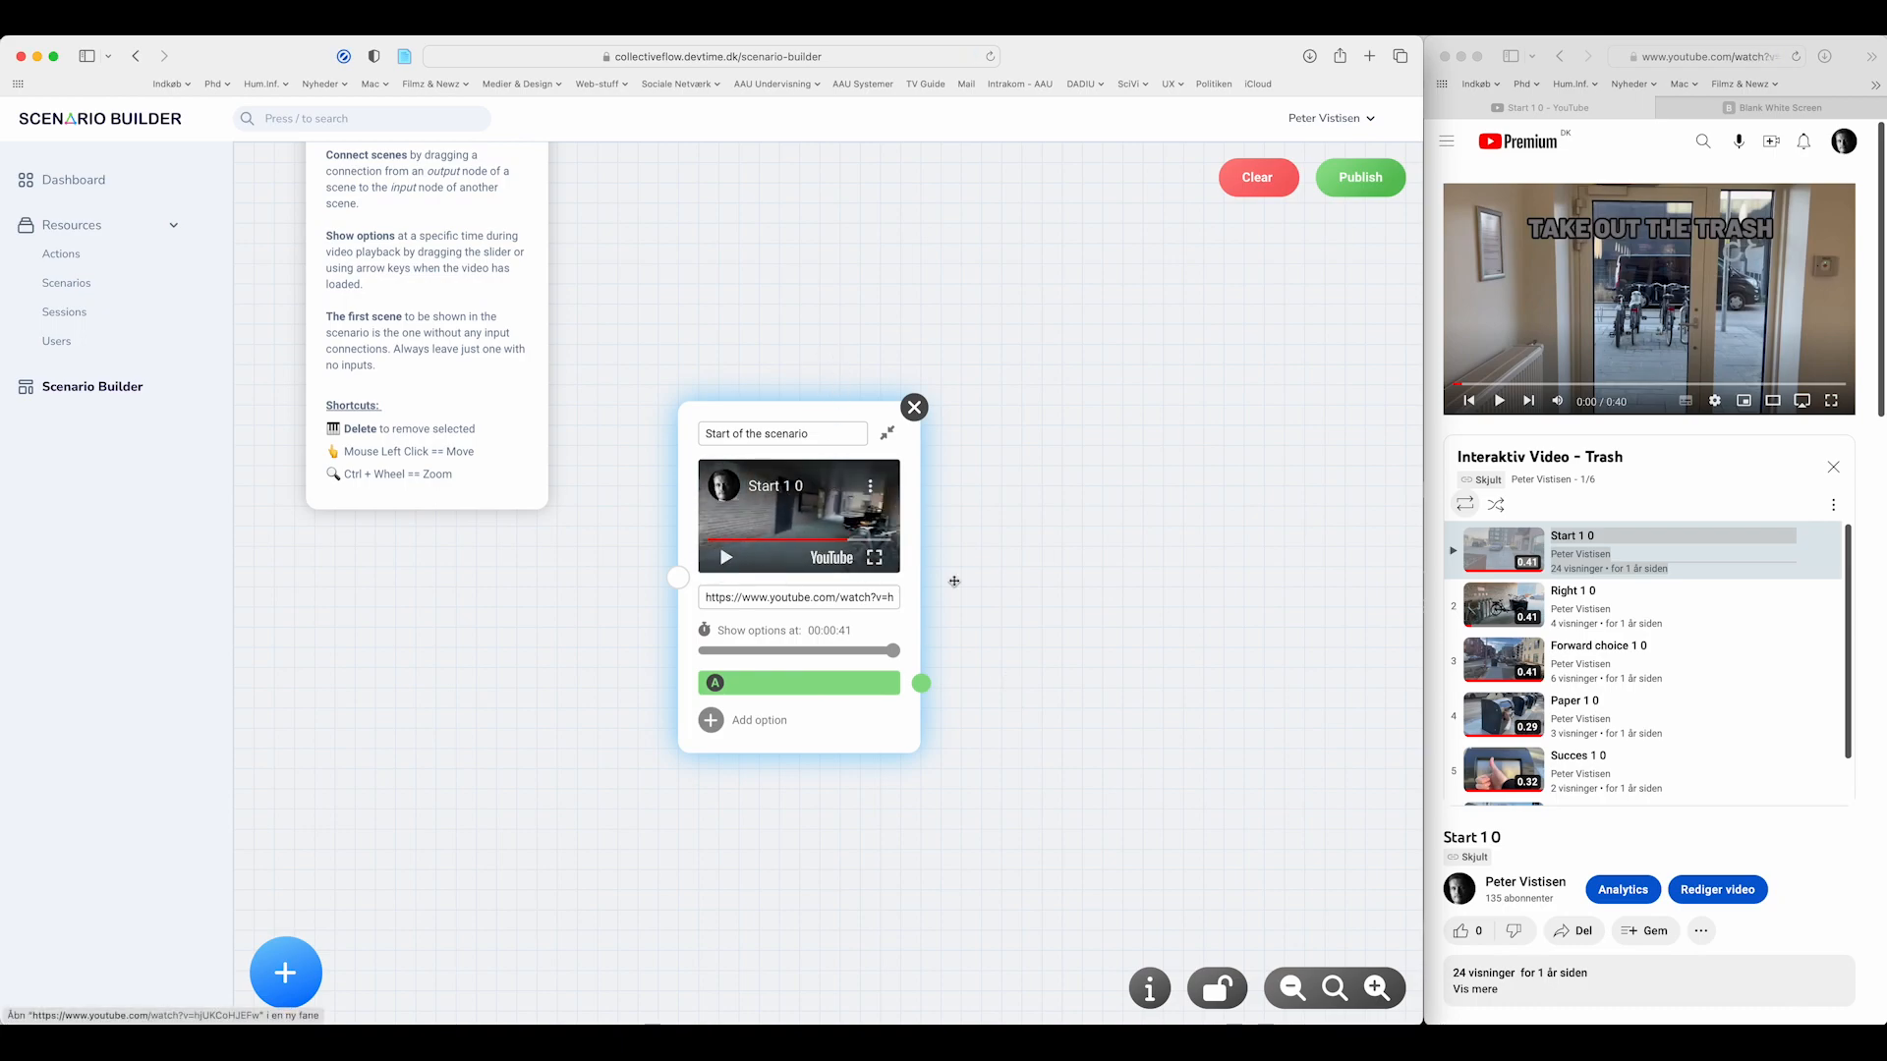
- Place the How to block in the board's upper-left corner and the start block just to its lower right
{"action": "left_click", "coordinate": [1292, 987]}
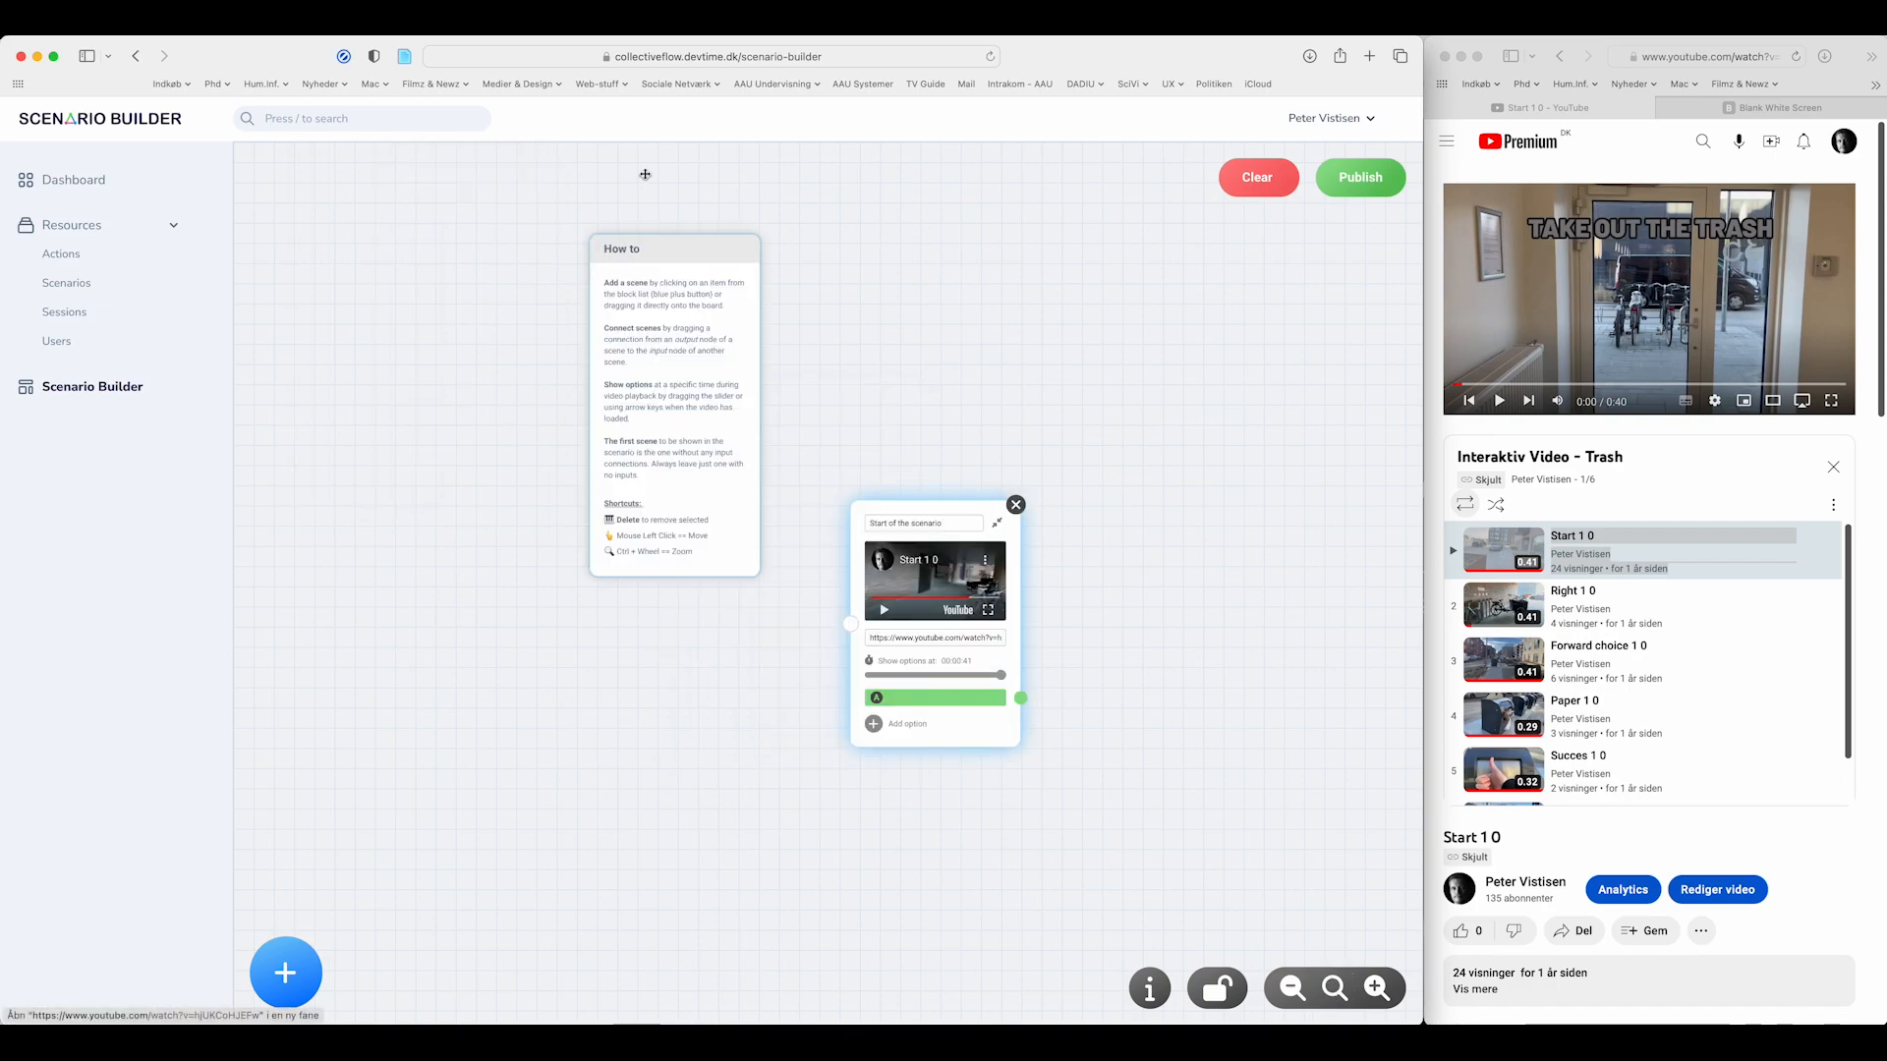
{"action": "left_click_drag", "start_coordinate": [665, 251], "coordinate": [344, 191]}
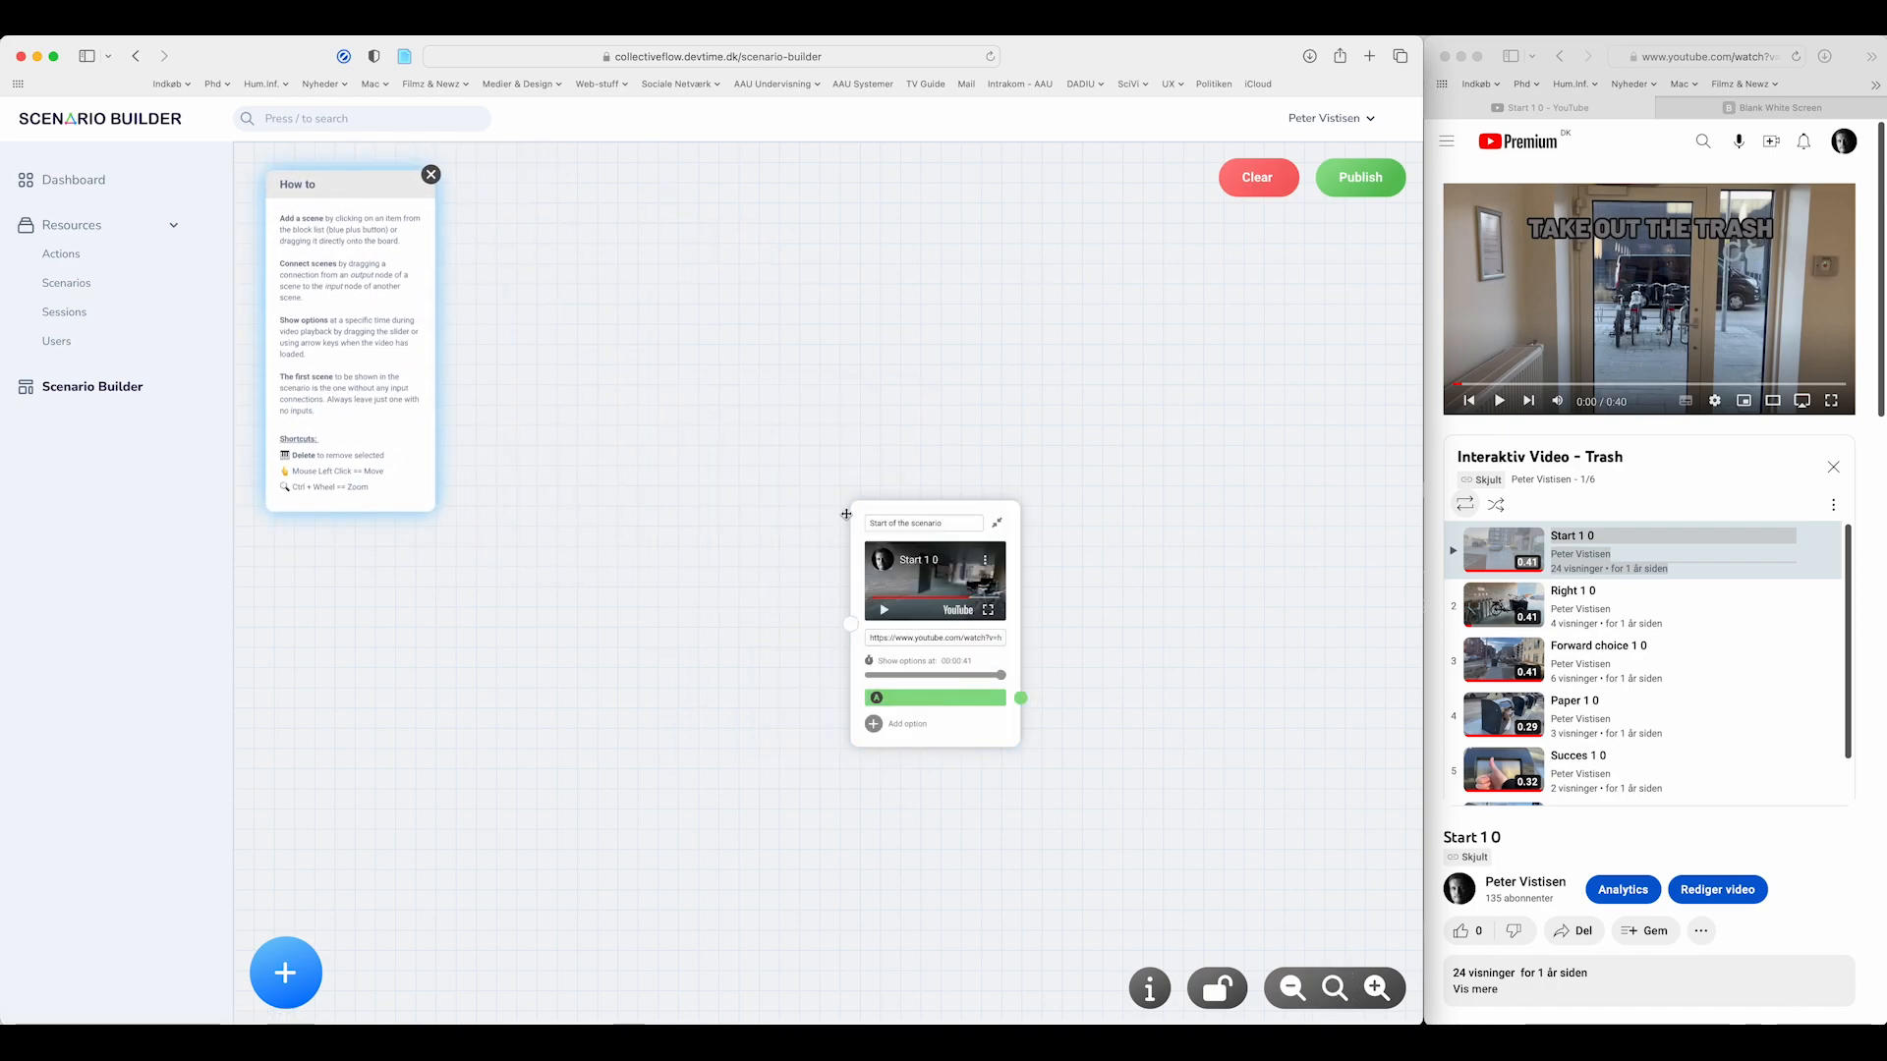
{"action": "left_click_drag", "start_coordinate": [901, 507], "coordinate": [602, 482]}
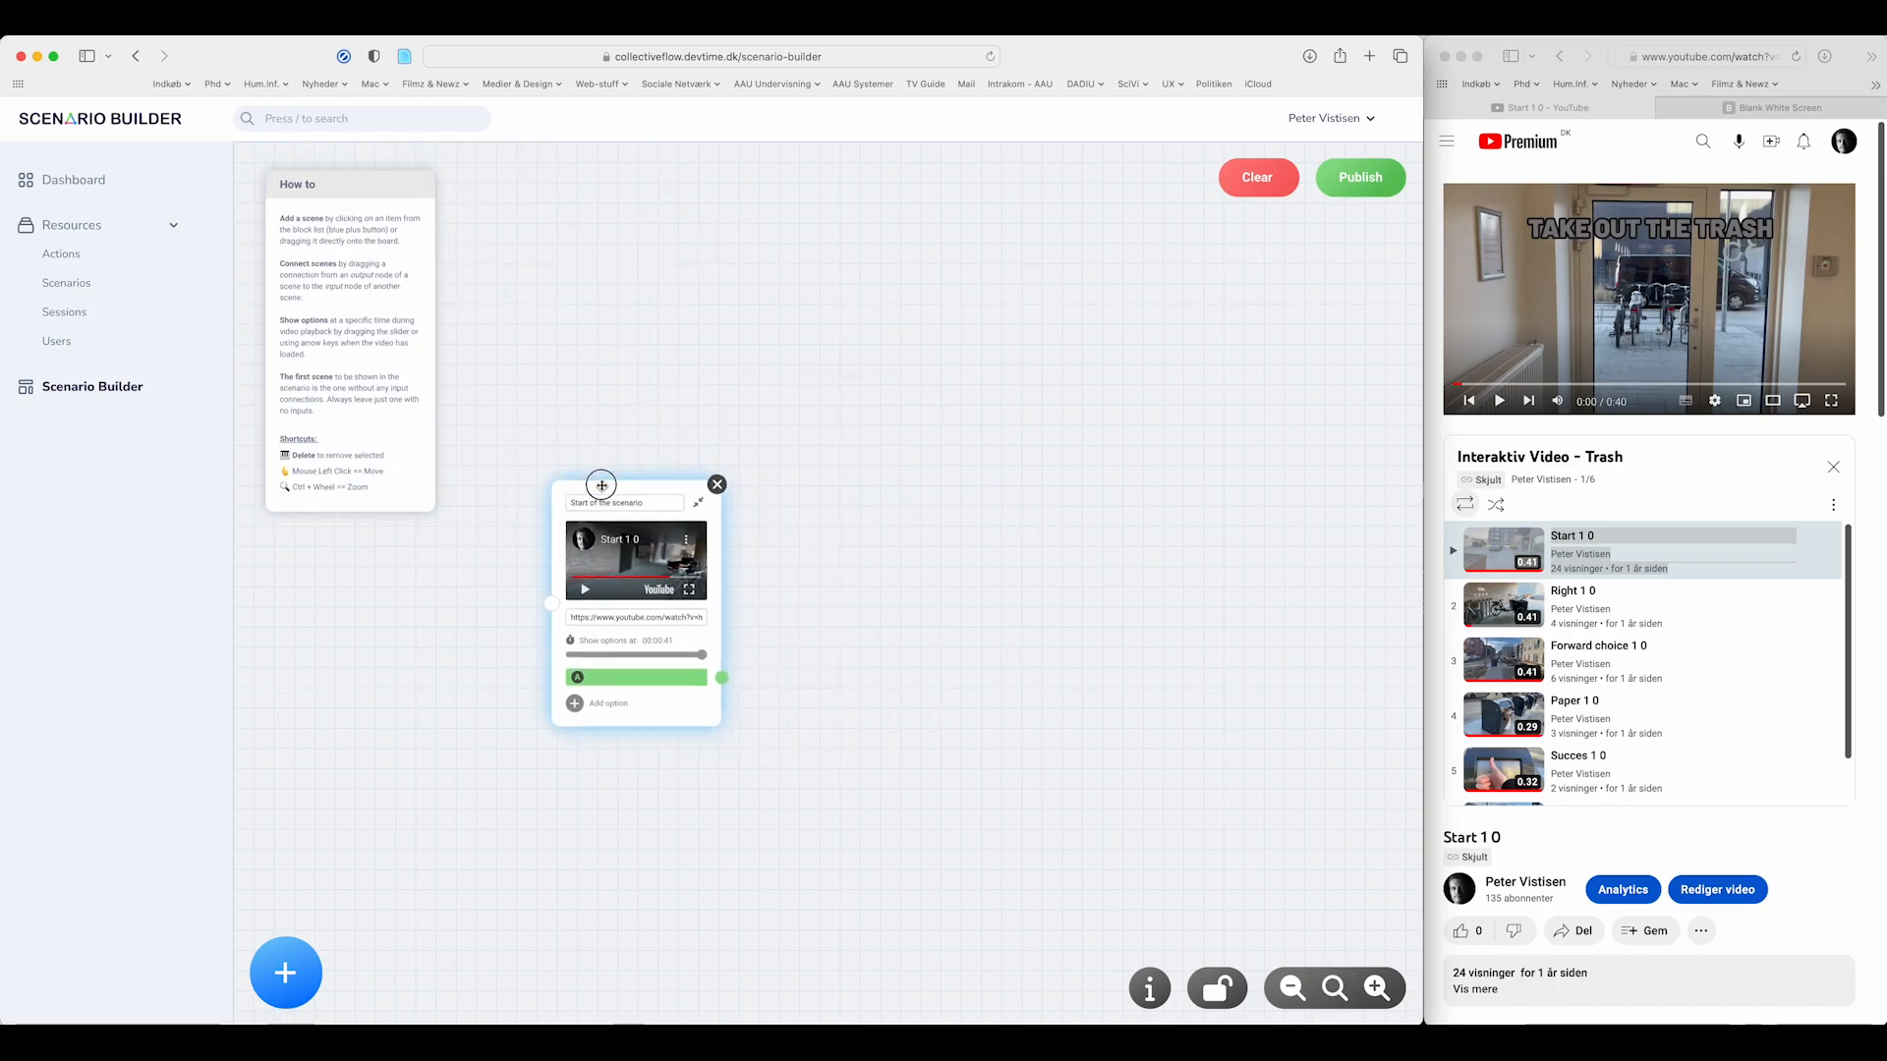
- Label option A of the start block "Go right into the alley and look"
{"action": "left_click", "coordinate": [602, 678]}
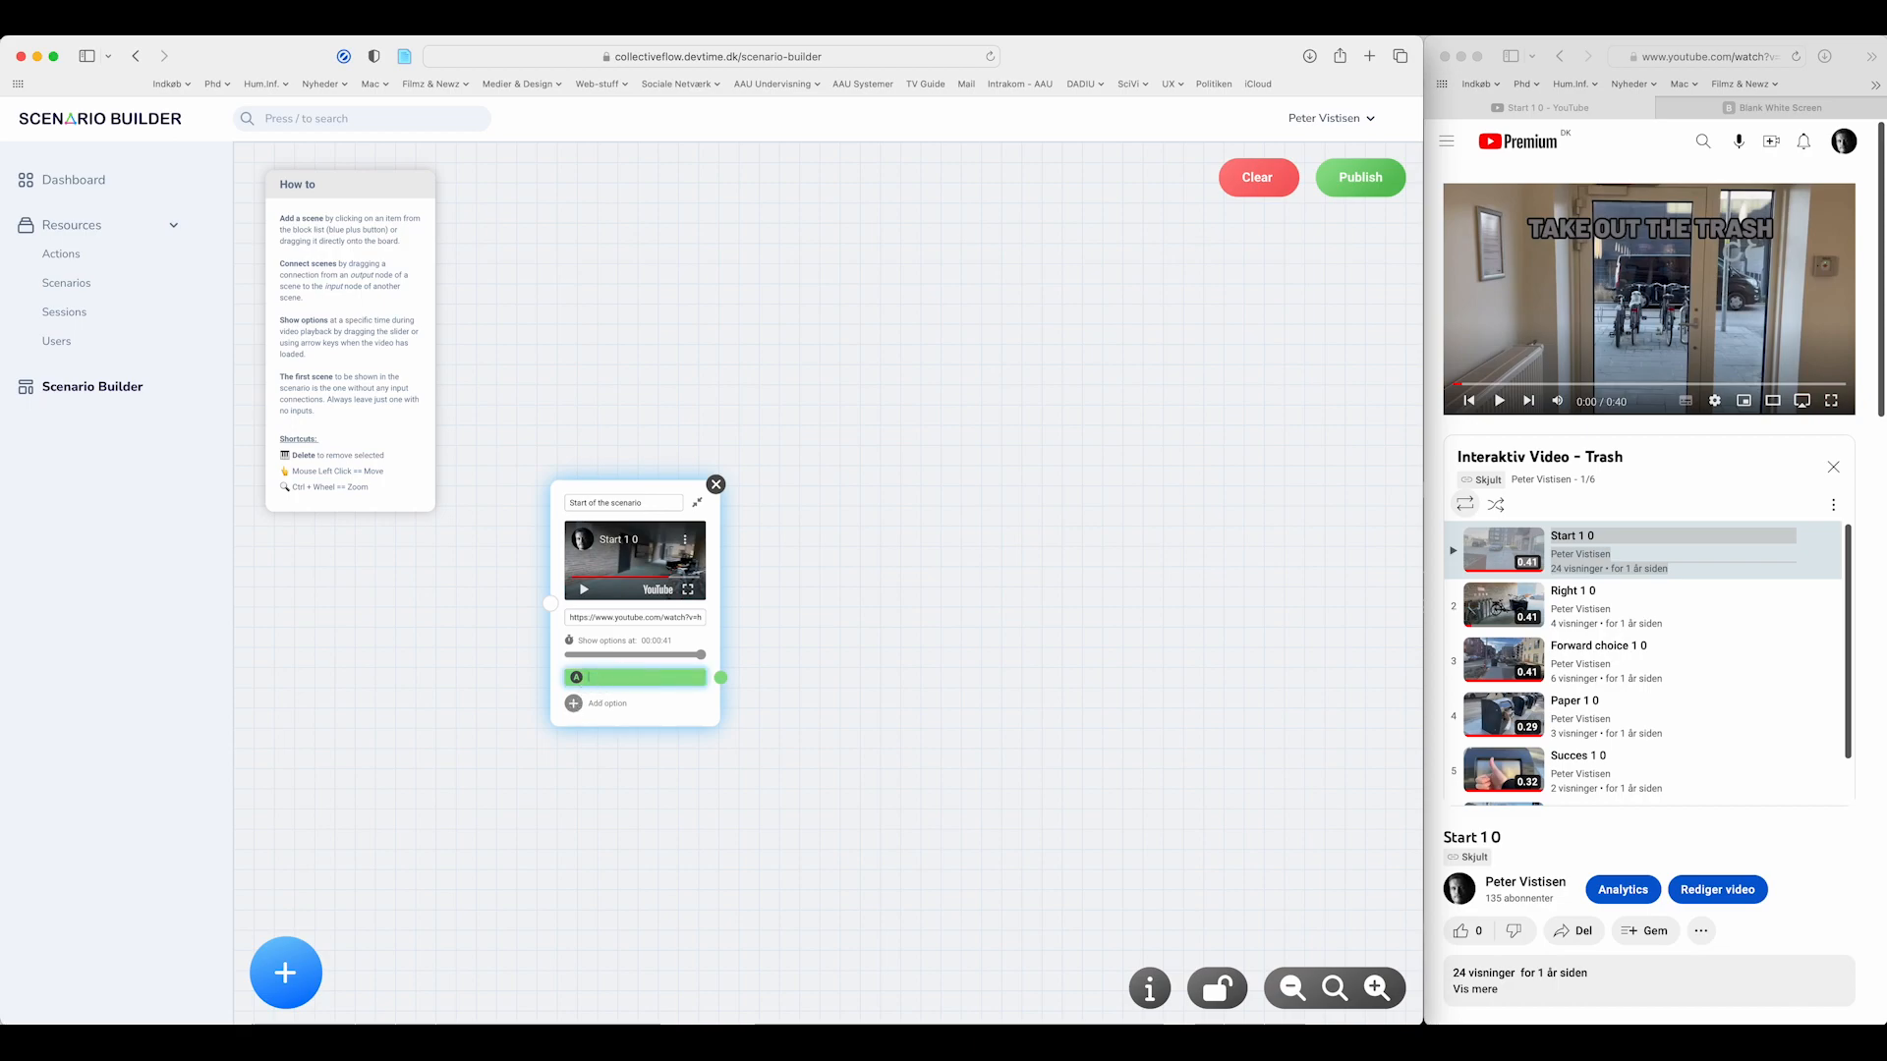
{"action": "left_click", "coordinate": [1377, 988]}
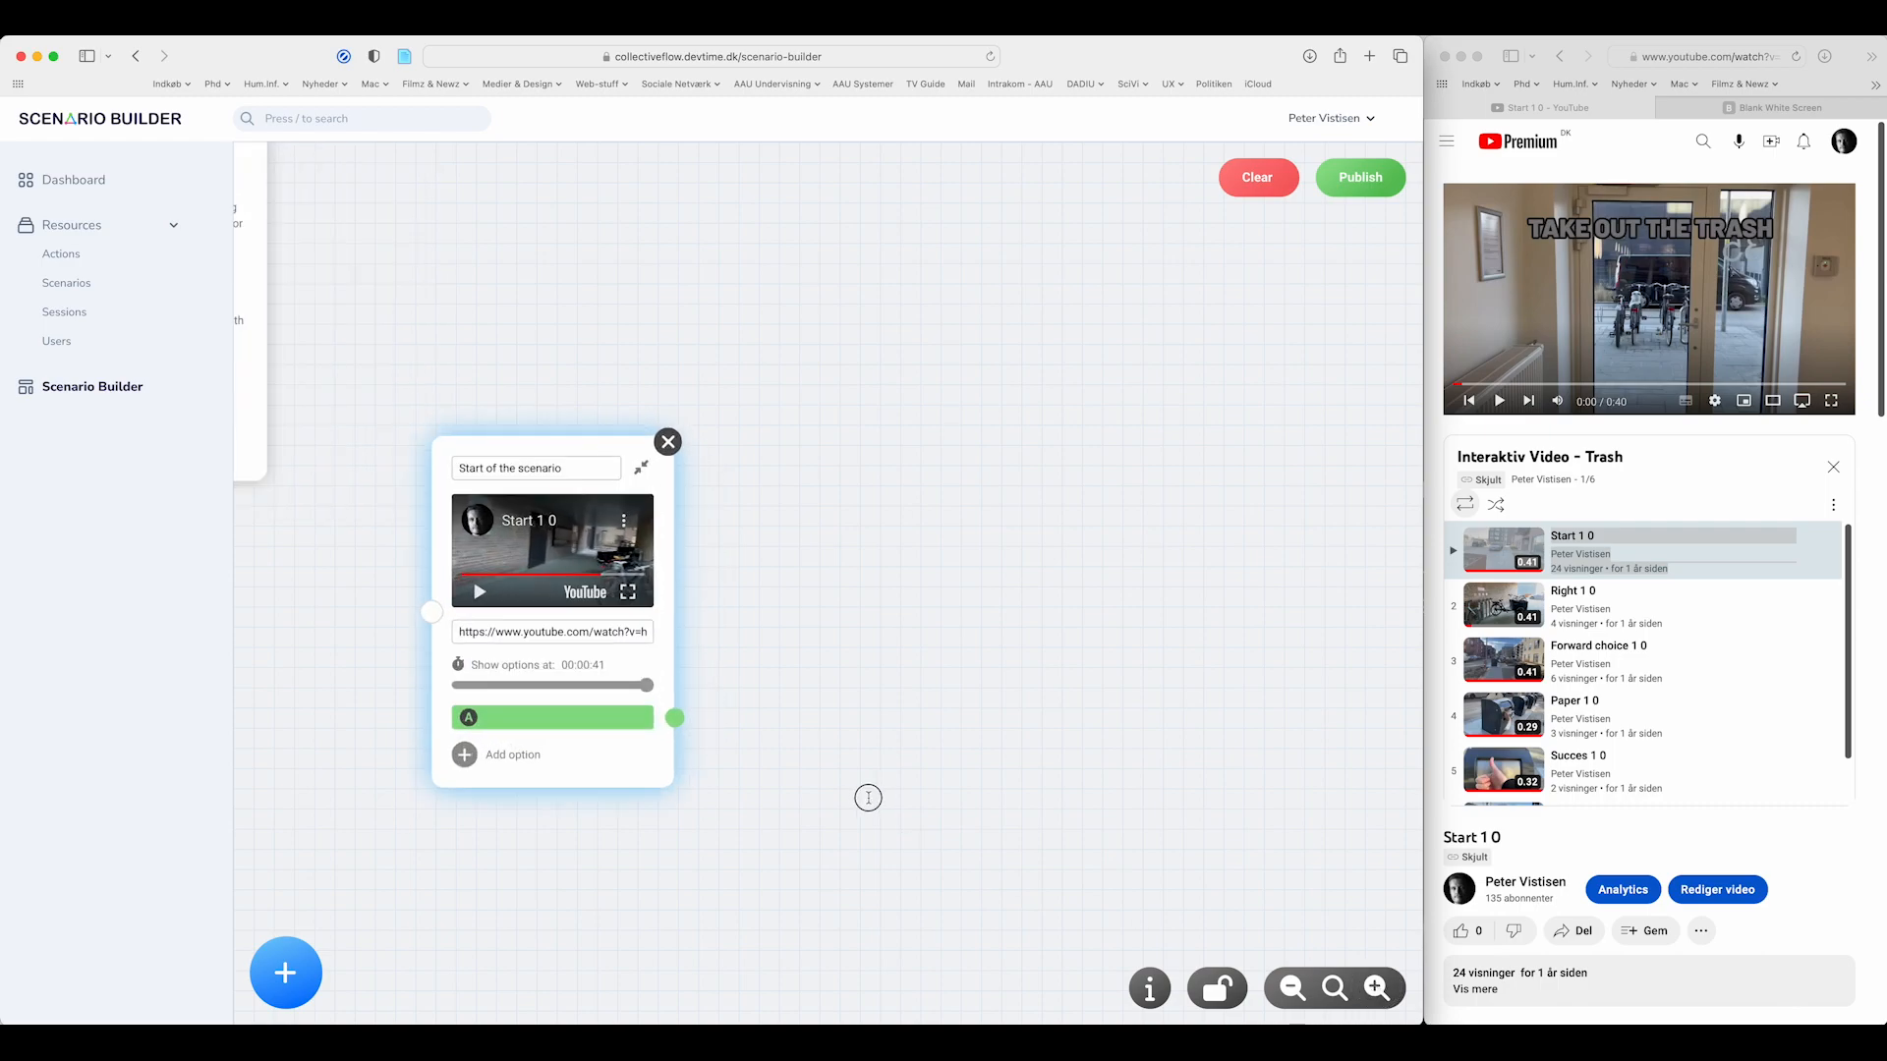
{"action": "left_click", "coordinate": [625, 707]}
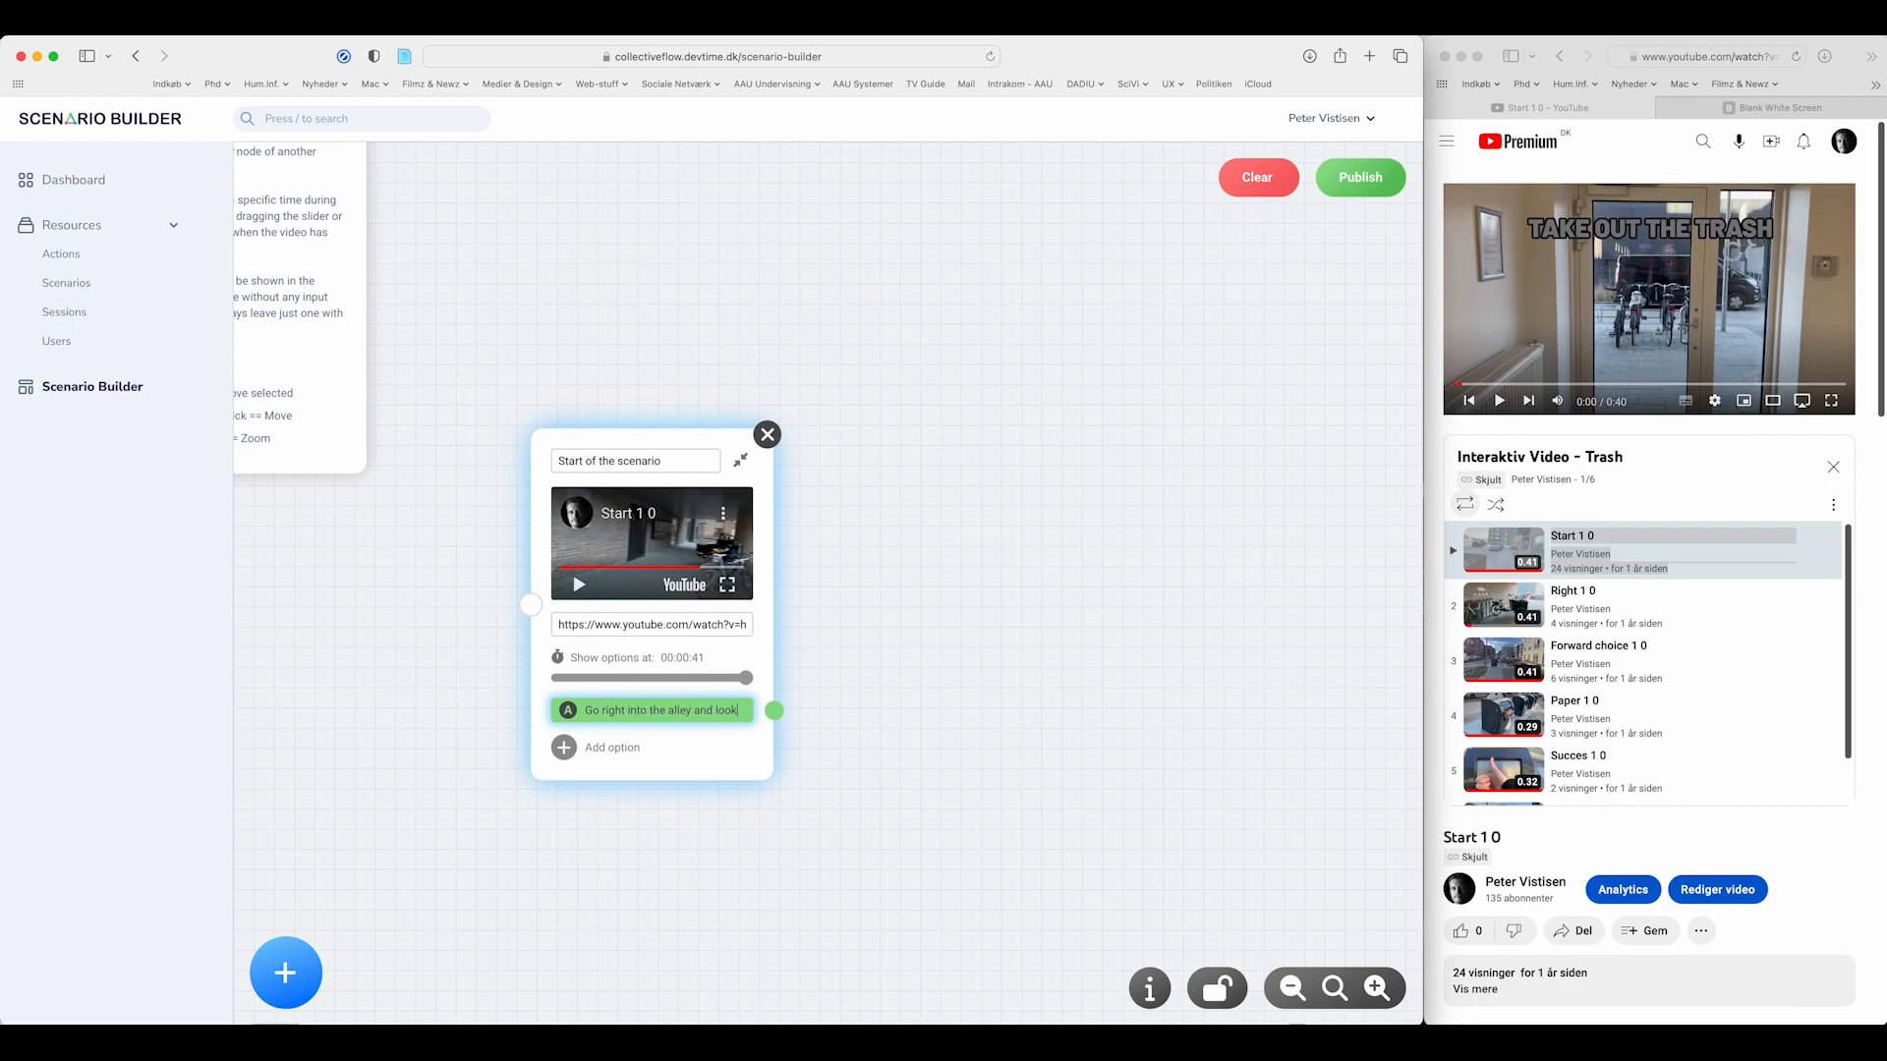
- Add option B to the start block with the text "Go straight ahead down the road"
{"action": "left_click", "coordinate": [564, 749]}
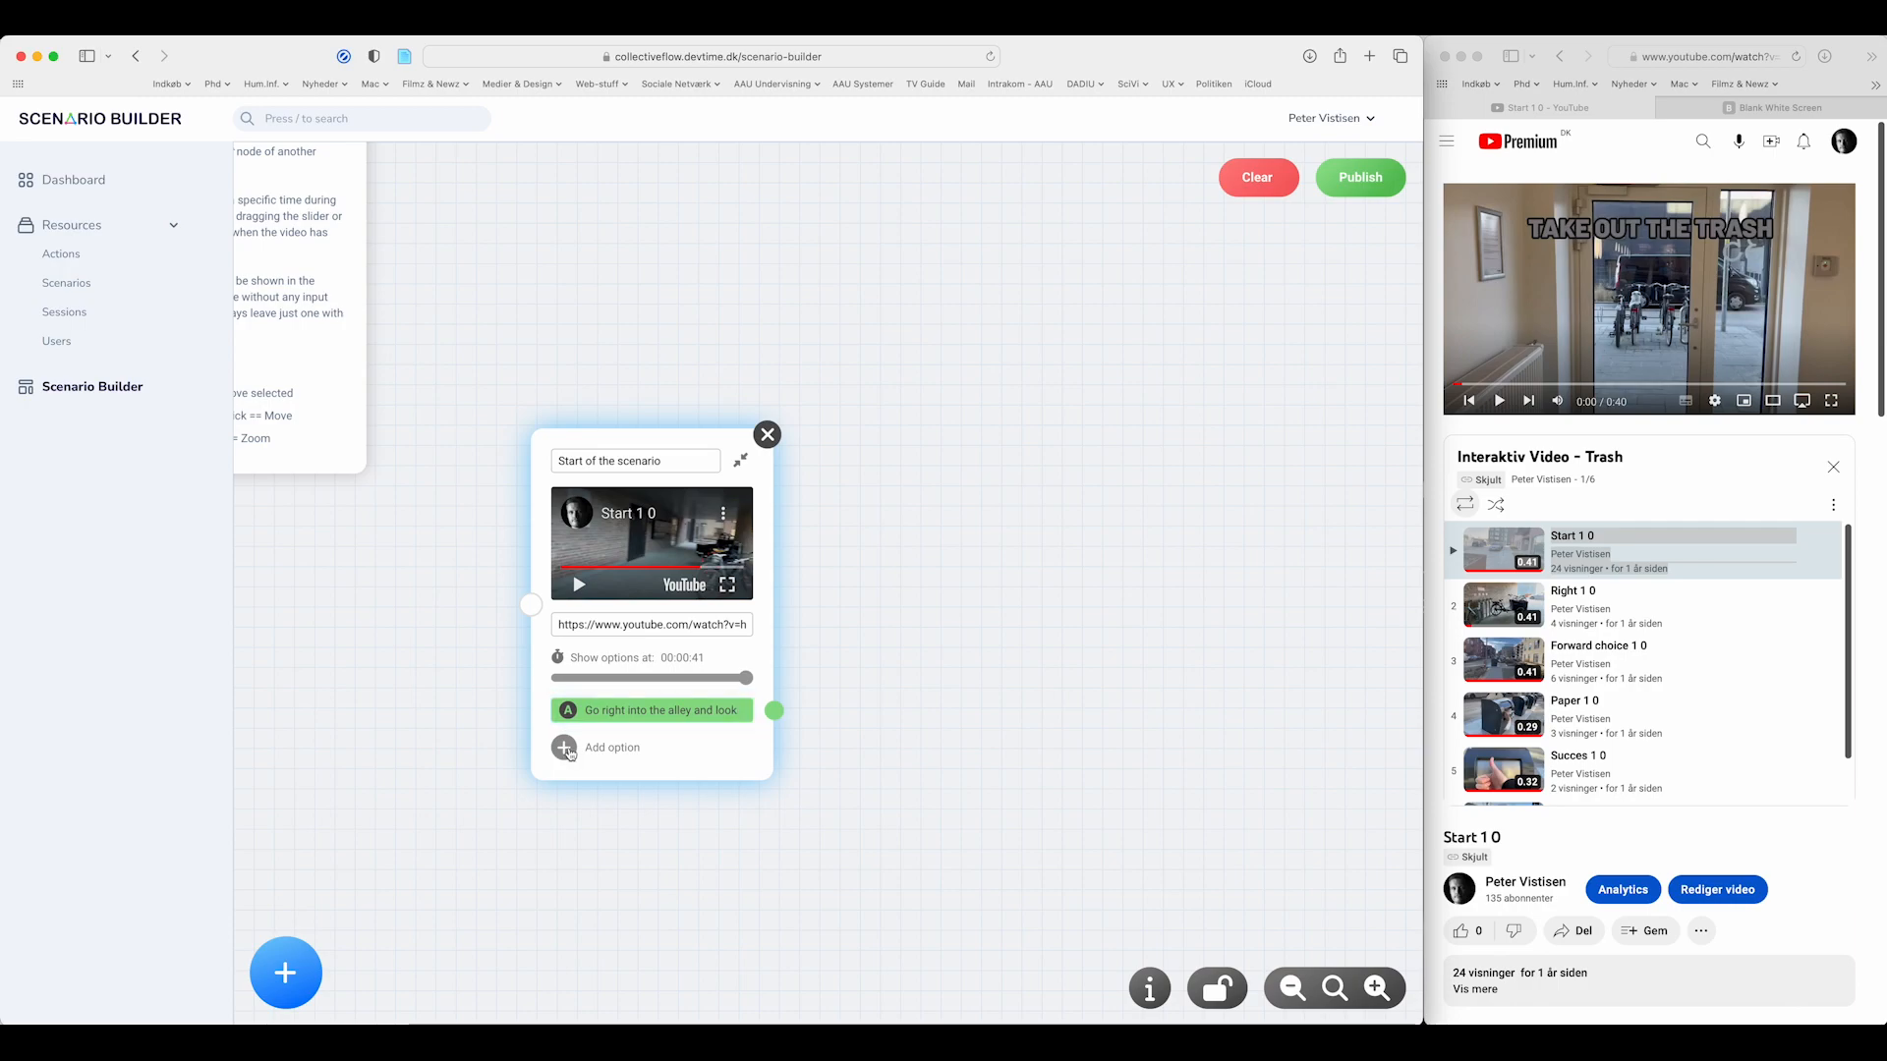
{"action": "left_click", "coordinate": [614, 747]}
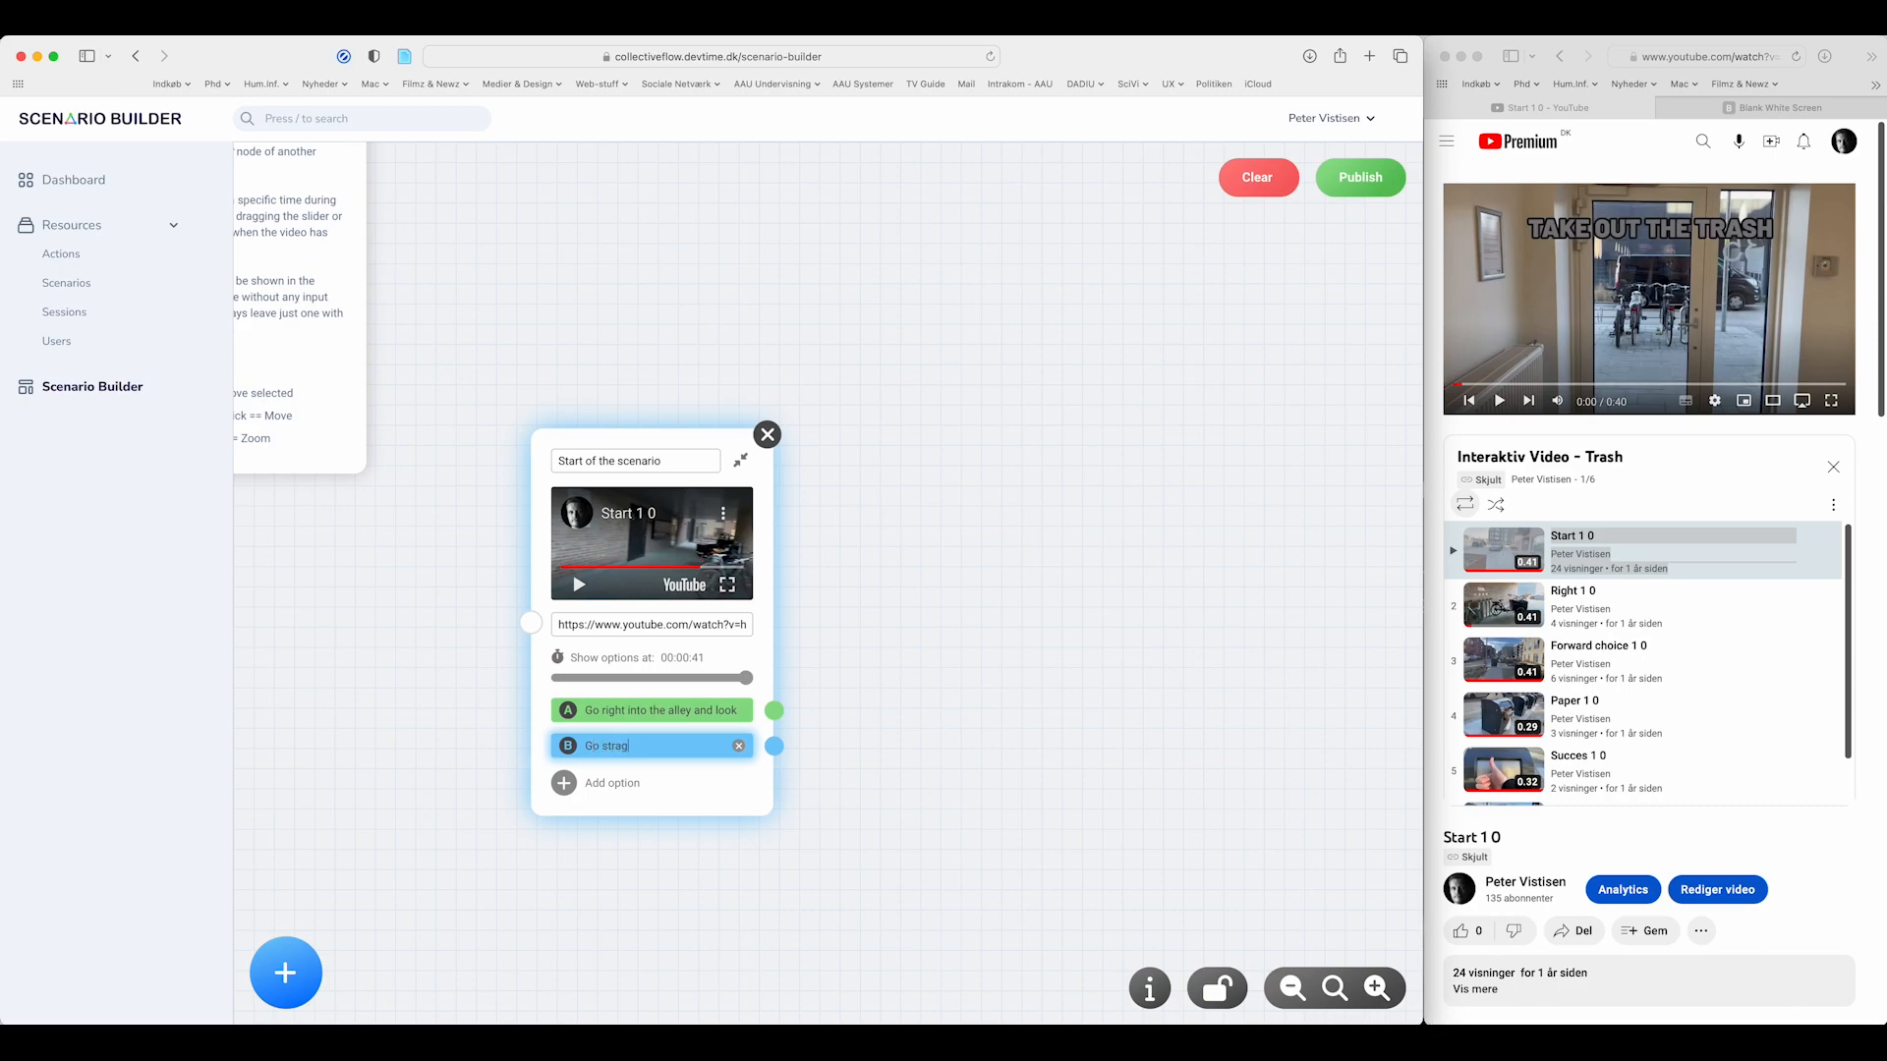
{"action": "type", "text": "Go straight ahed"}
{"action": "type", "text": "d down the road"}
{"action": "left_click", "coordinate": [707, 792]}
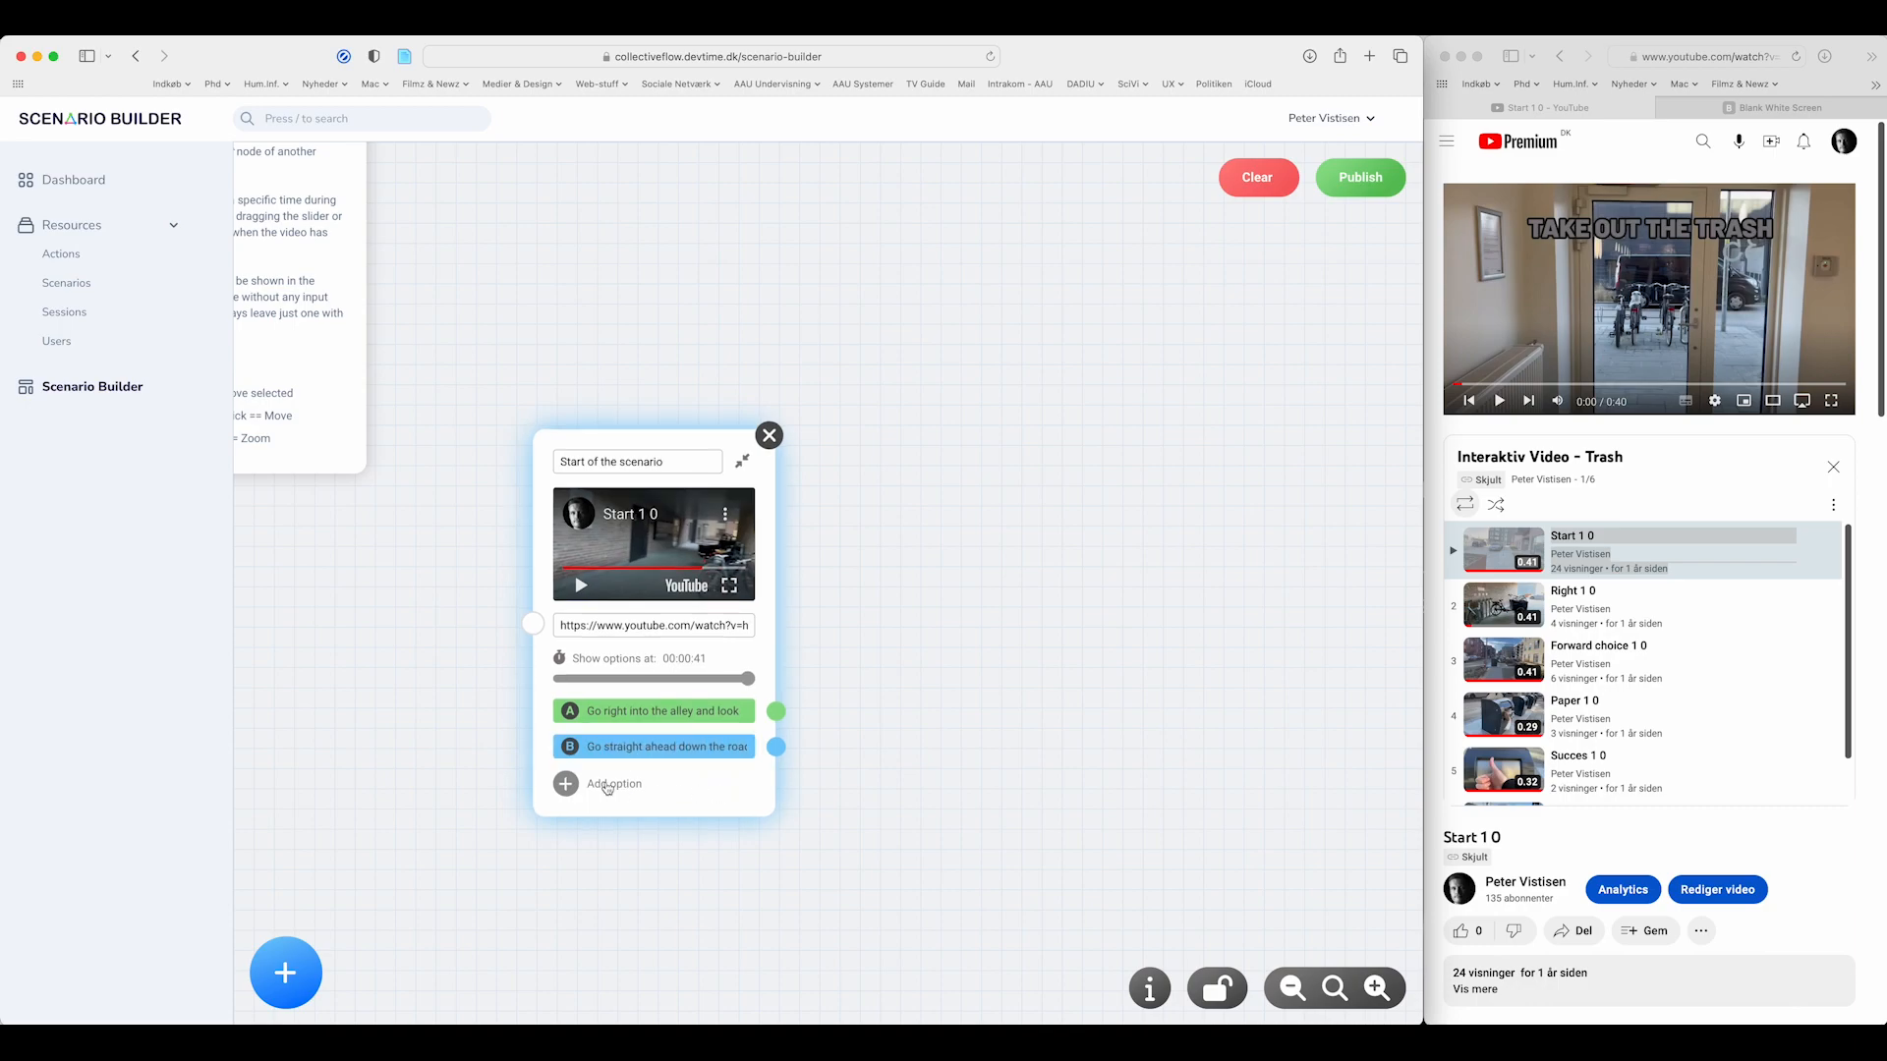
- Add four more options, C to F, to the start block and remove all four again
{"action": "left_click", "coordinate": [606, 785]}
{"action": "left_click", "coordinate": [567, 819]}
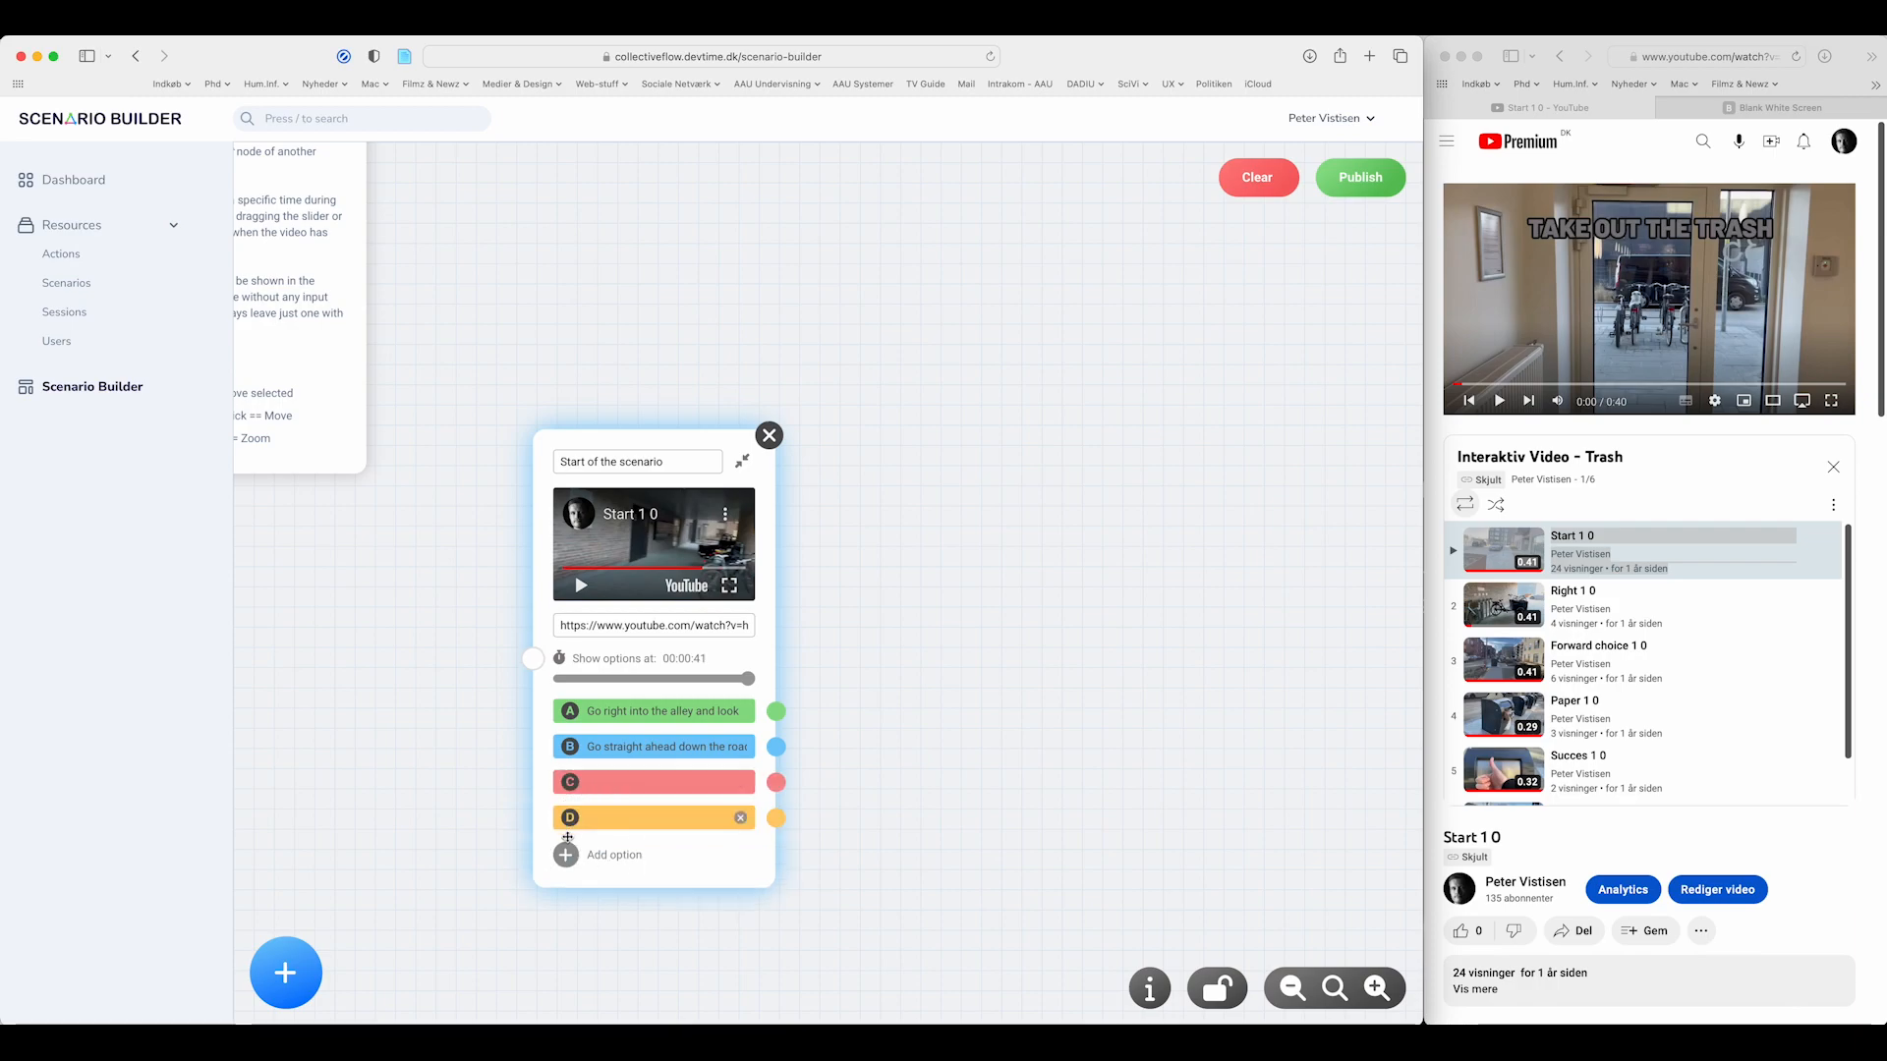
{"action": "left_click", "coordinate": [567, 853]}
{"action": "left_click", "coordinate": [567, 890]}
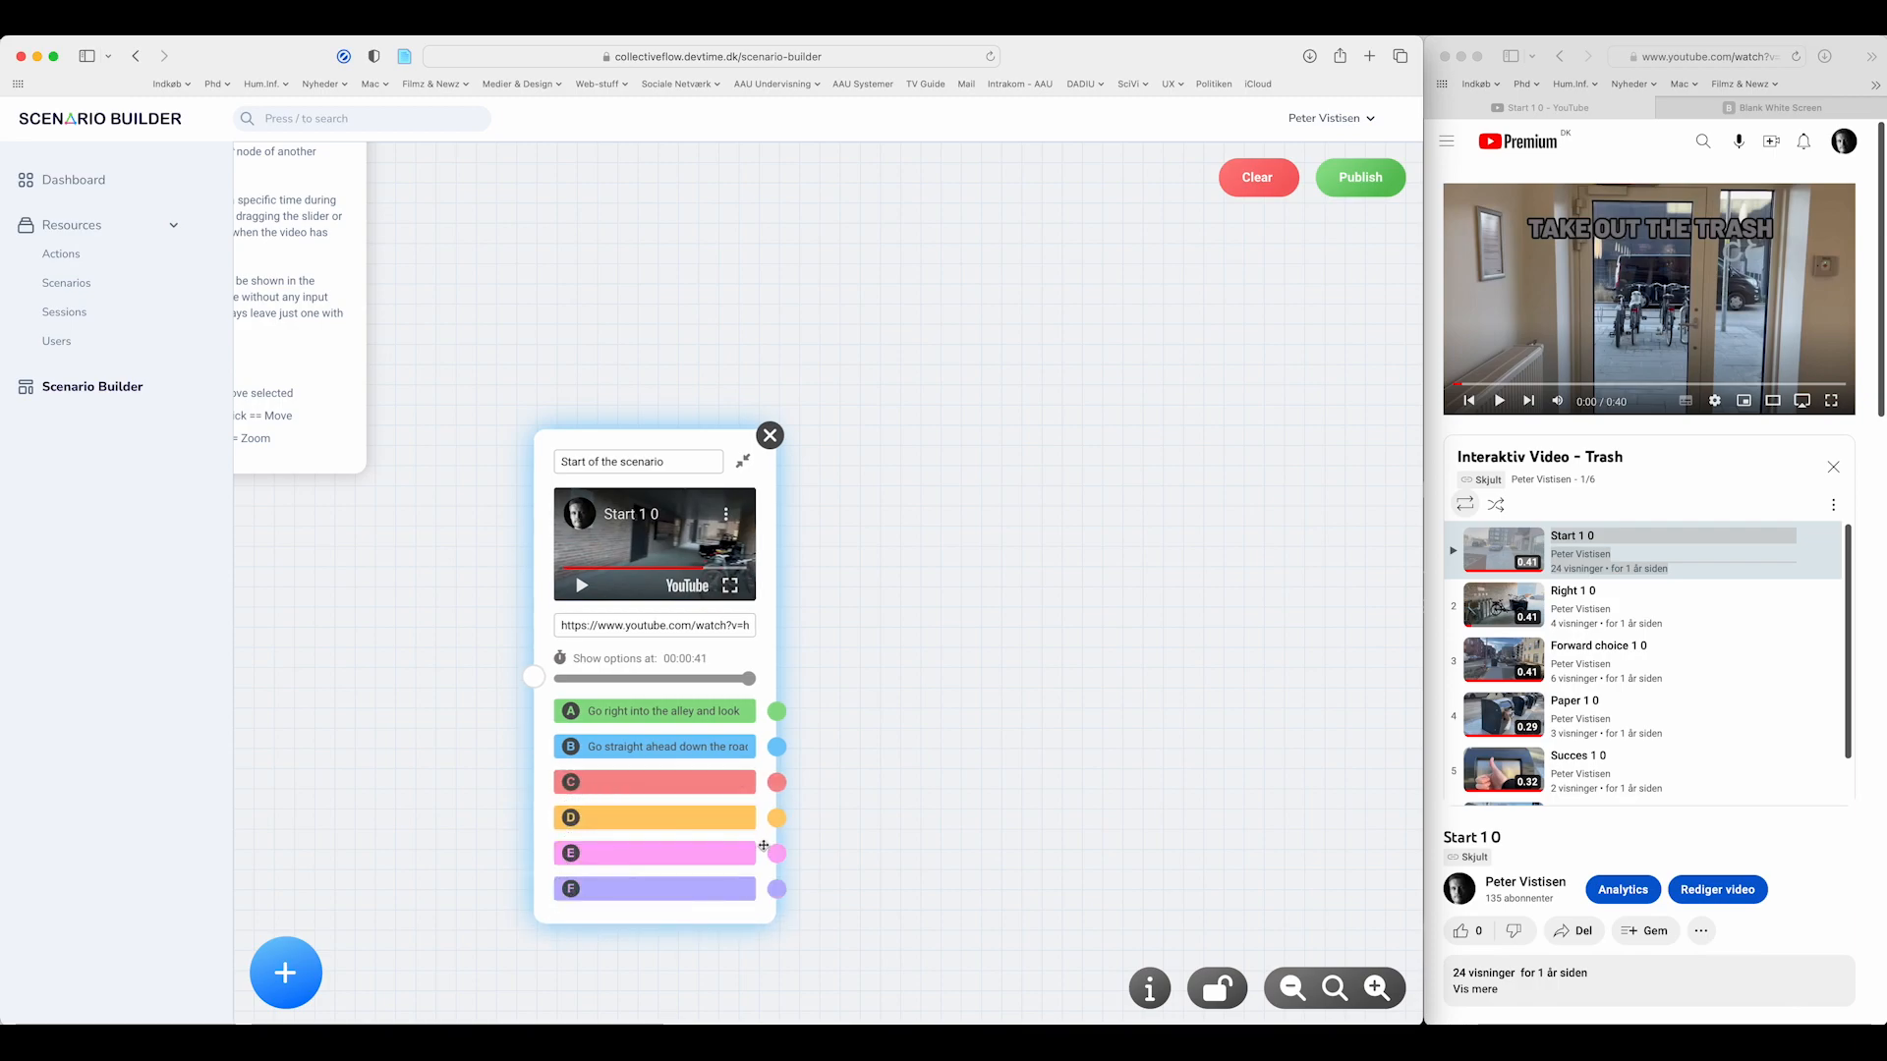
{"action": "left_click", "coordinate": [744, 817]}
{"action": "left_click", "coordinate": [743, 816]}
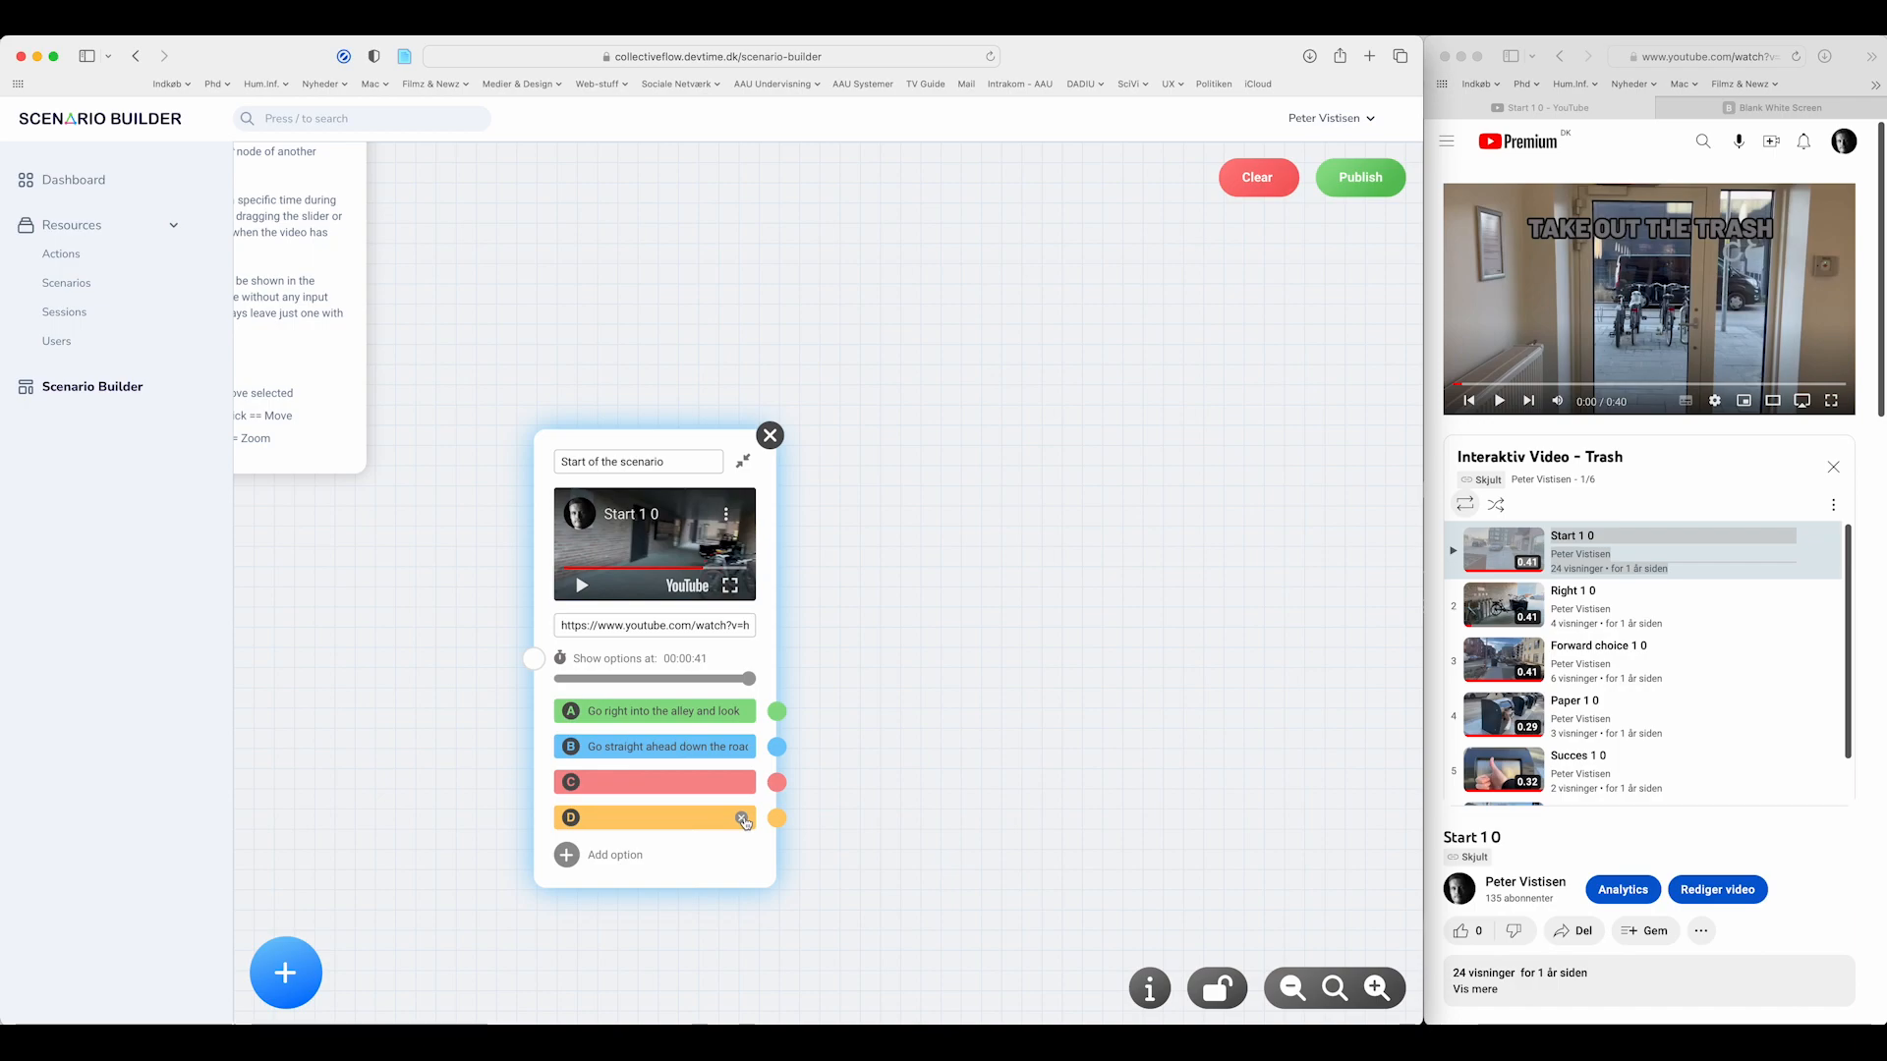
{"action": "left_click", "coordinate": [744, 817]}
{"action": "left_click", "coordinate": [743, 785]}
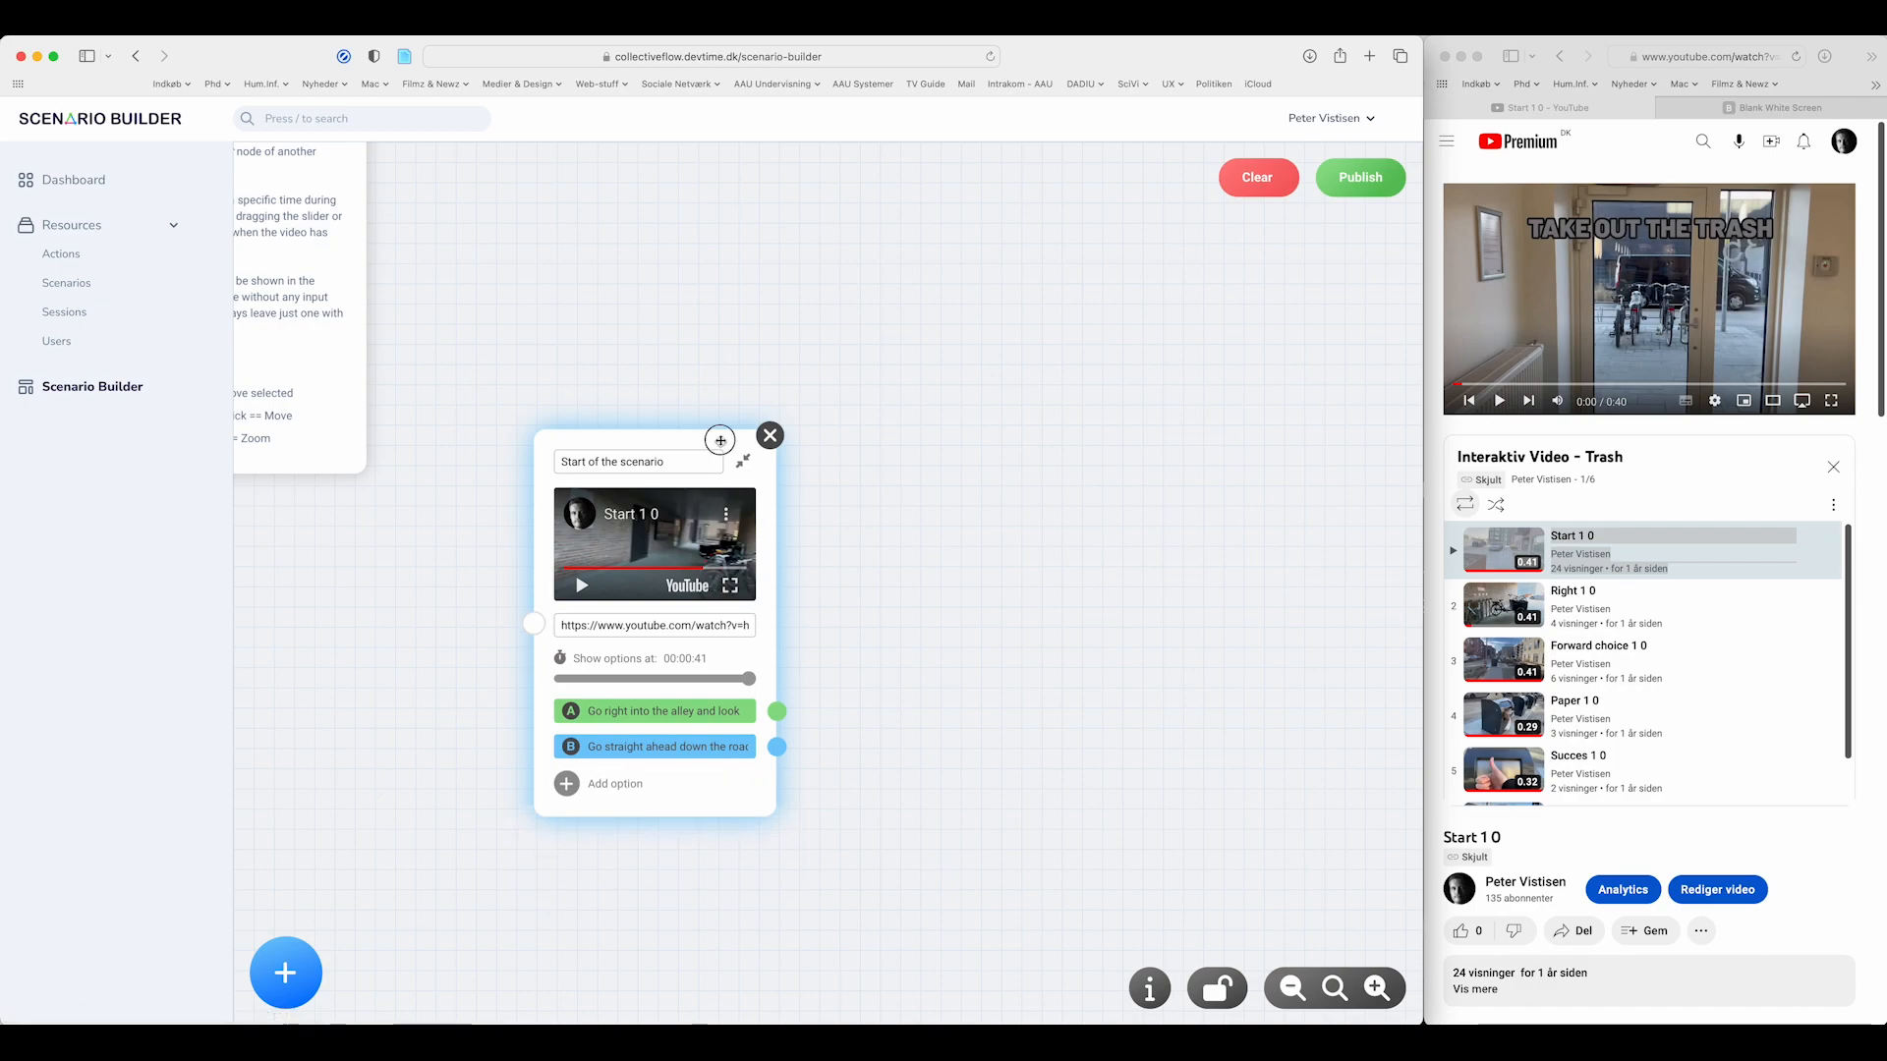
- Shift the start block slightly down and left, and place a new video block to its upper right
{"action": "left_click_drag", "start_coordinate": [720, 439], "coordinate": [666, 477]}
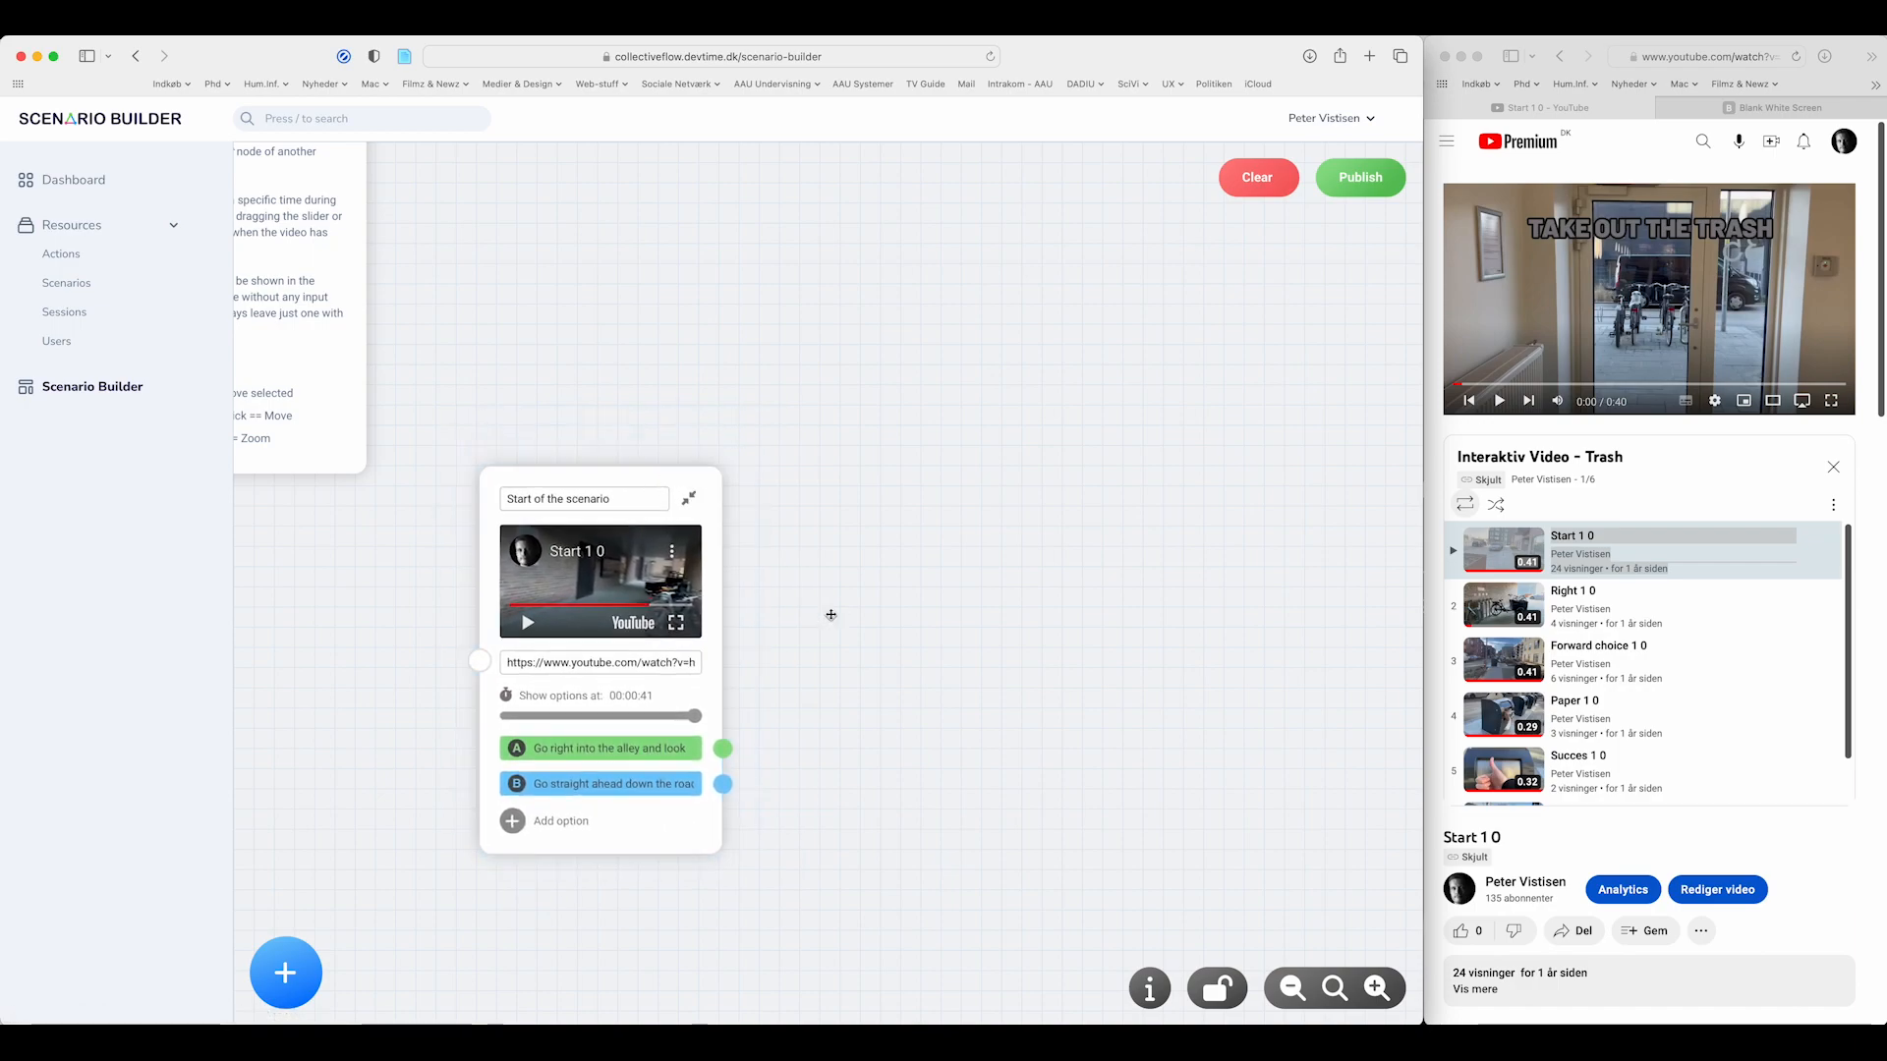
{"action": "left_click", "coordinate": [285, 971]}
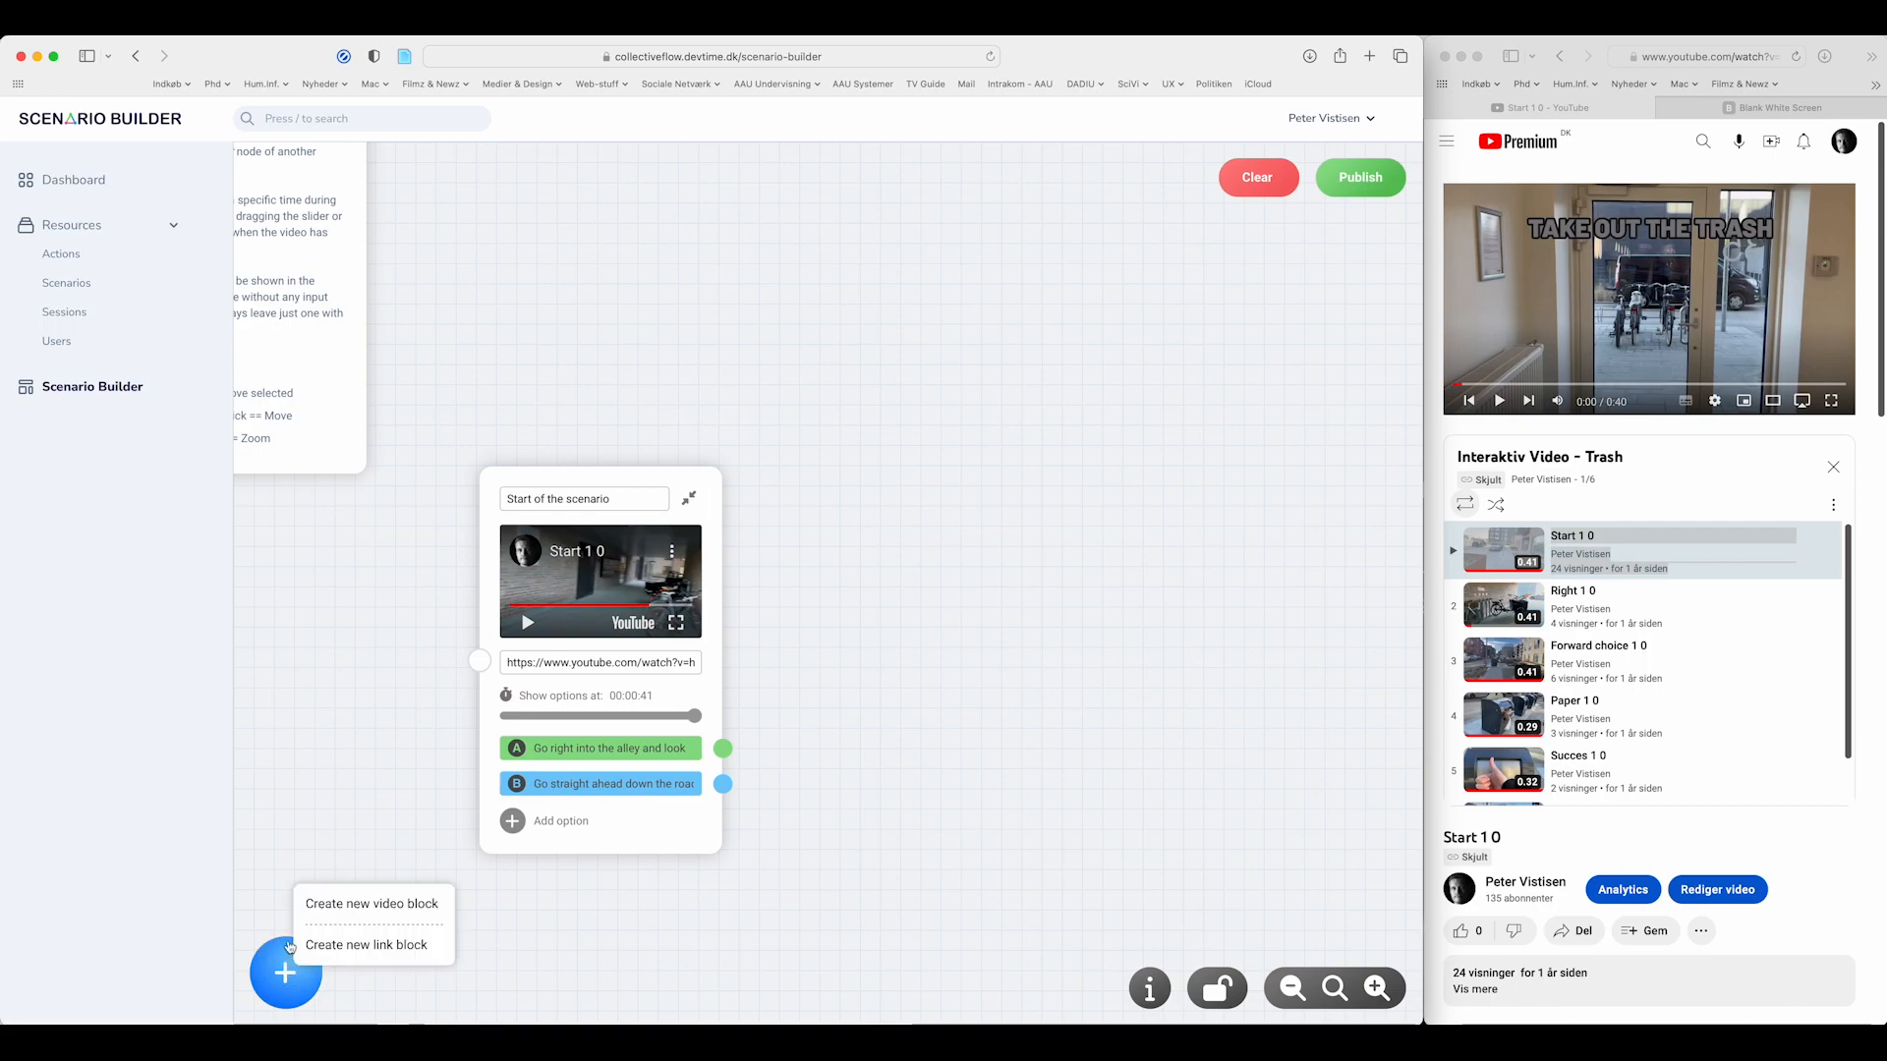
{"action": "left_click", "coordinate": [349, 903]}
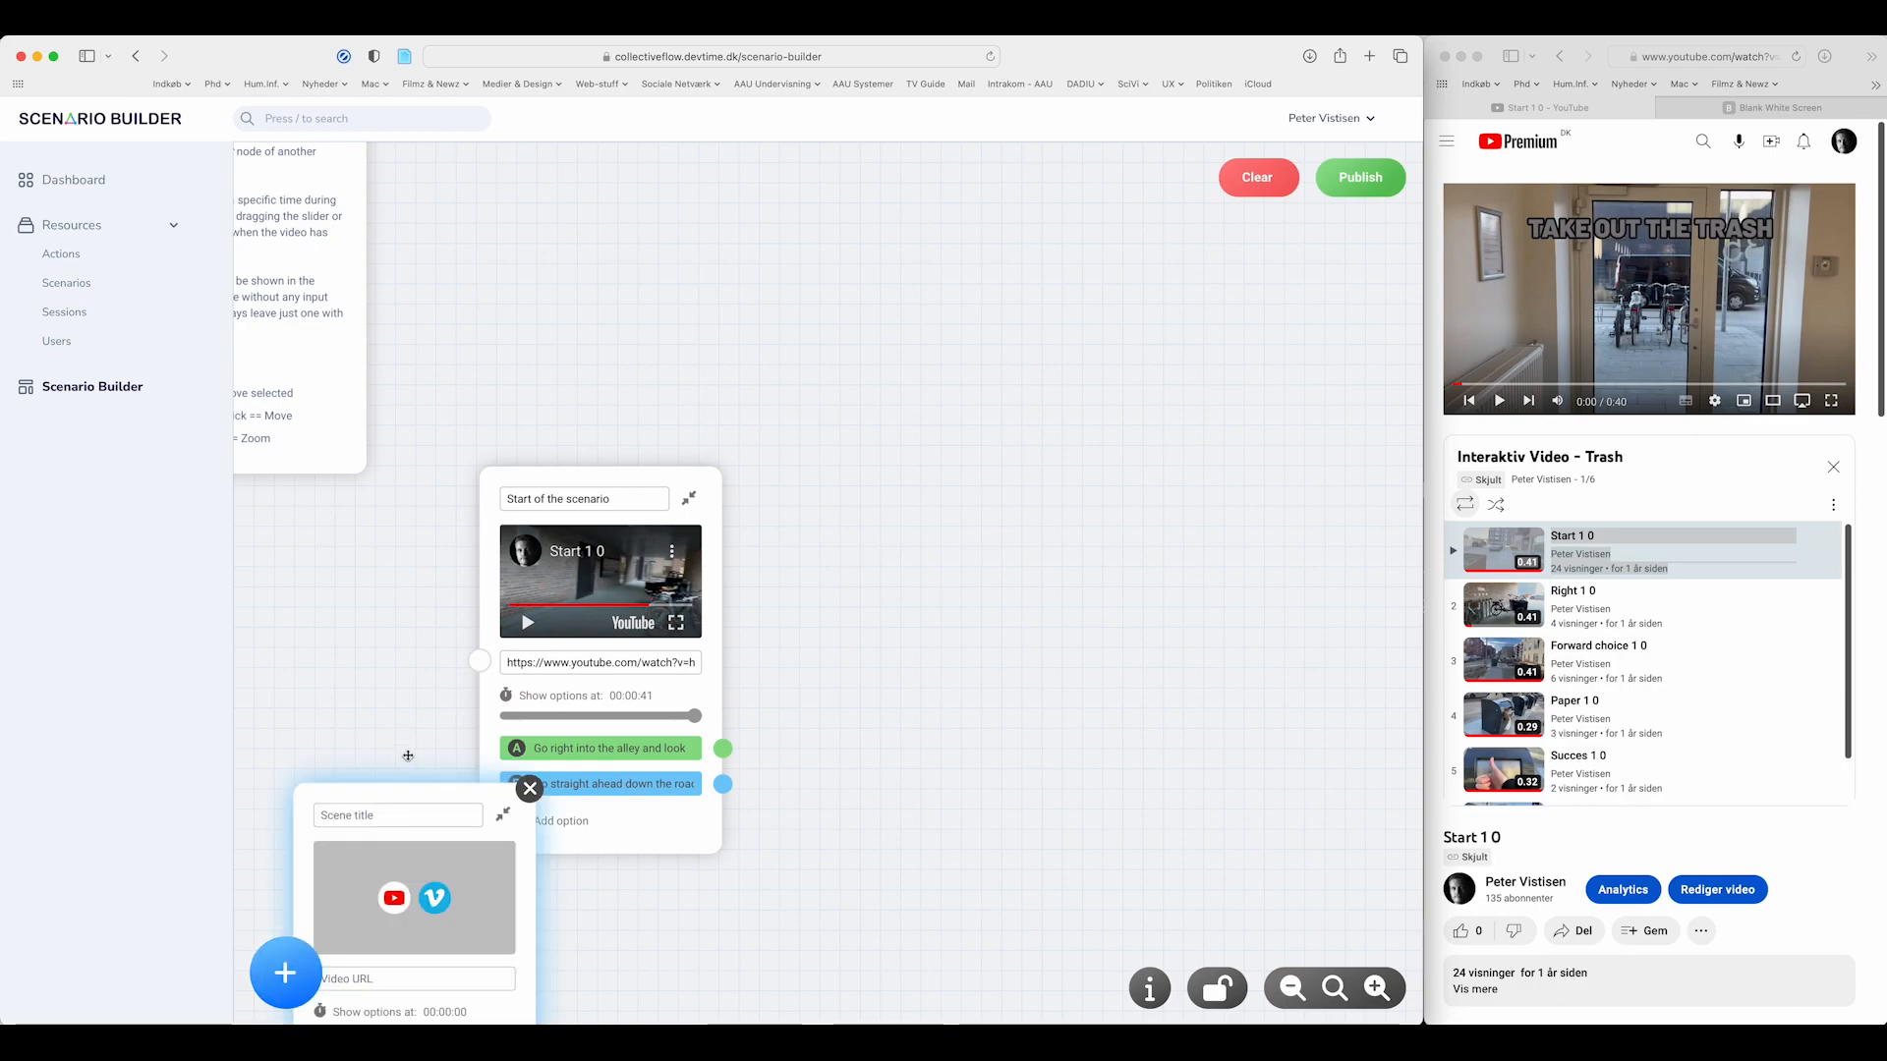
{"action": "left_click_drag", "start_coordinate": [398, 788], "coordinate": [921, 269]}
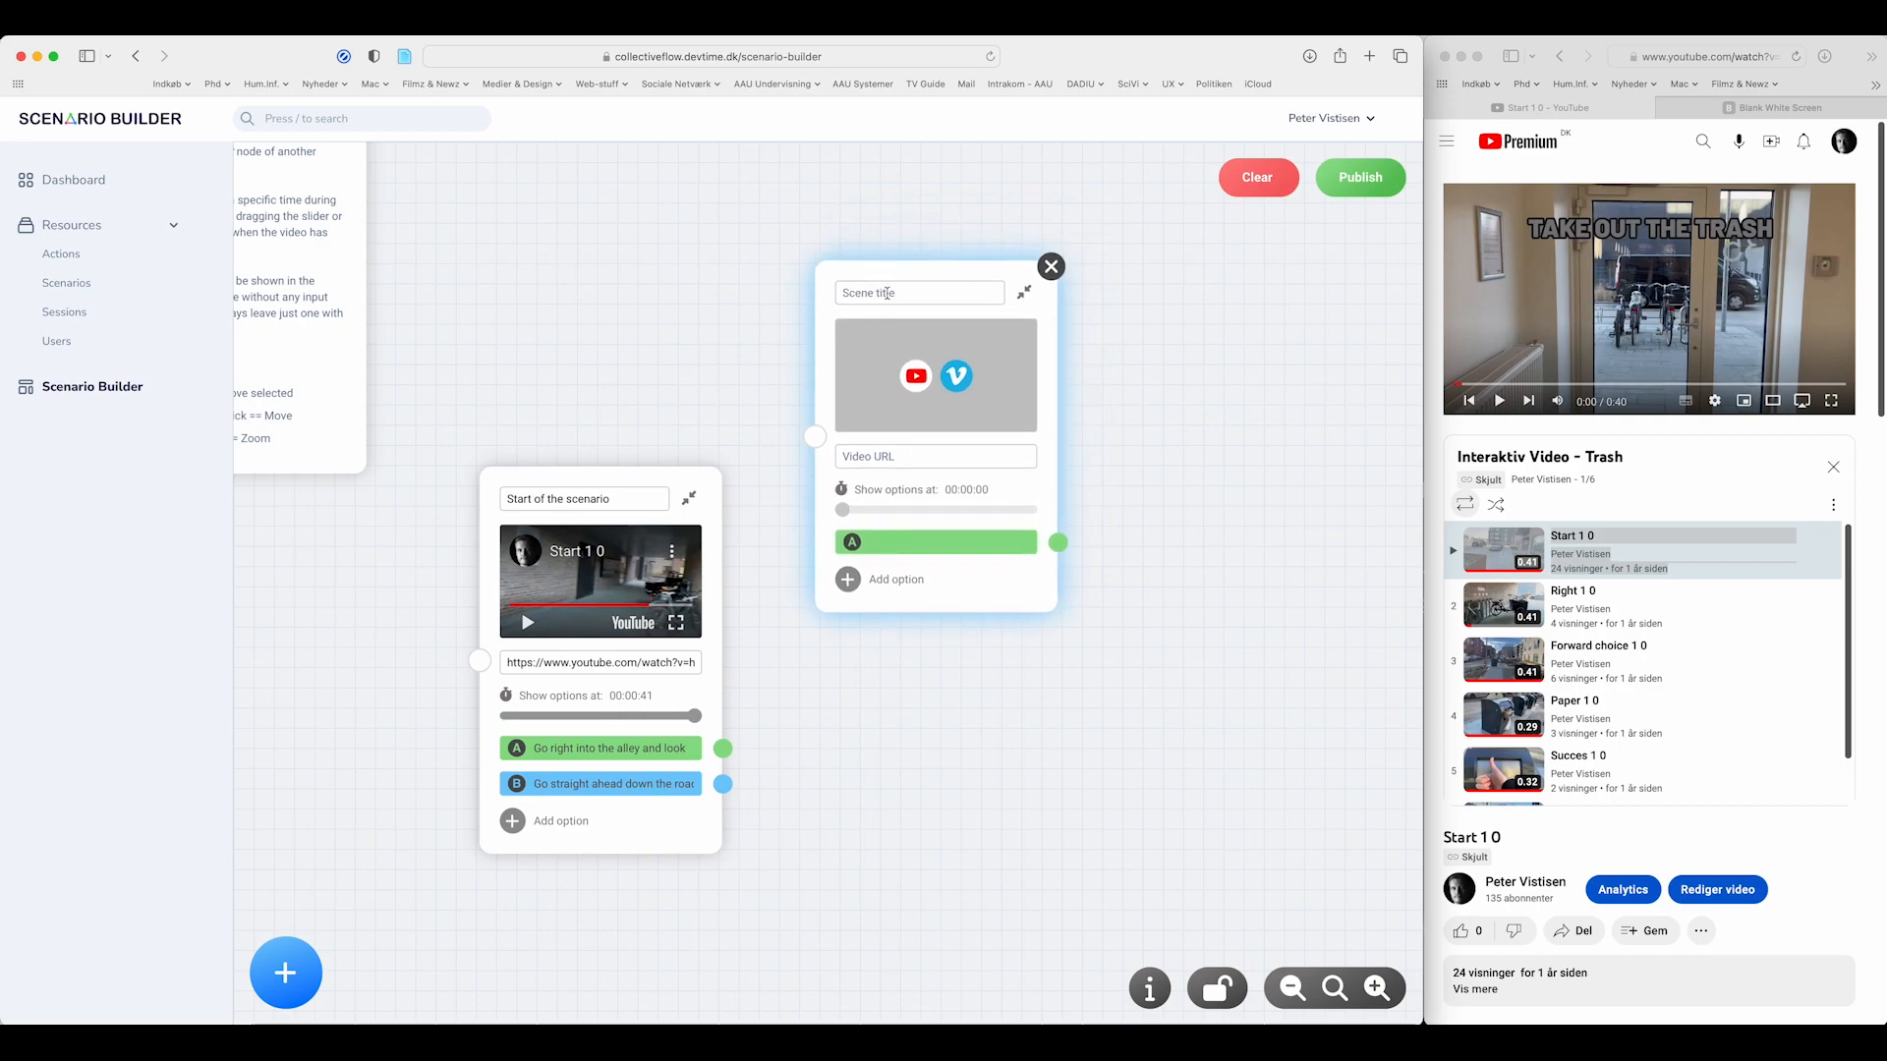
- Title the new video block's scene "We are going into the alley"
{"action": "left_click", "coordinate": [886, 292]}
{"action": "type", "text": "W"}
{"action": "key", "text": "BackSpace"}
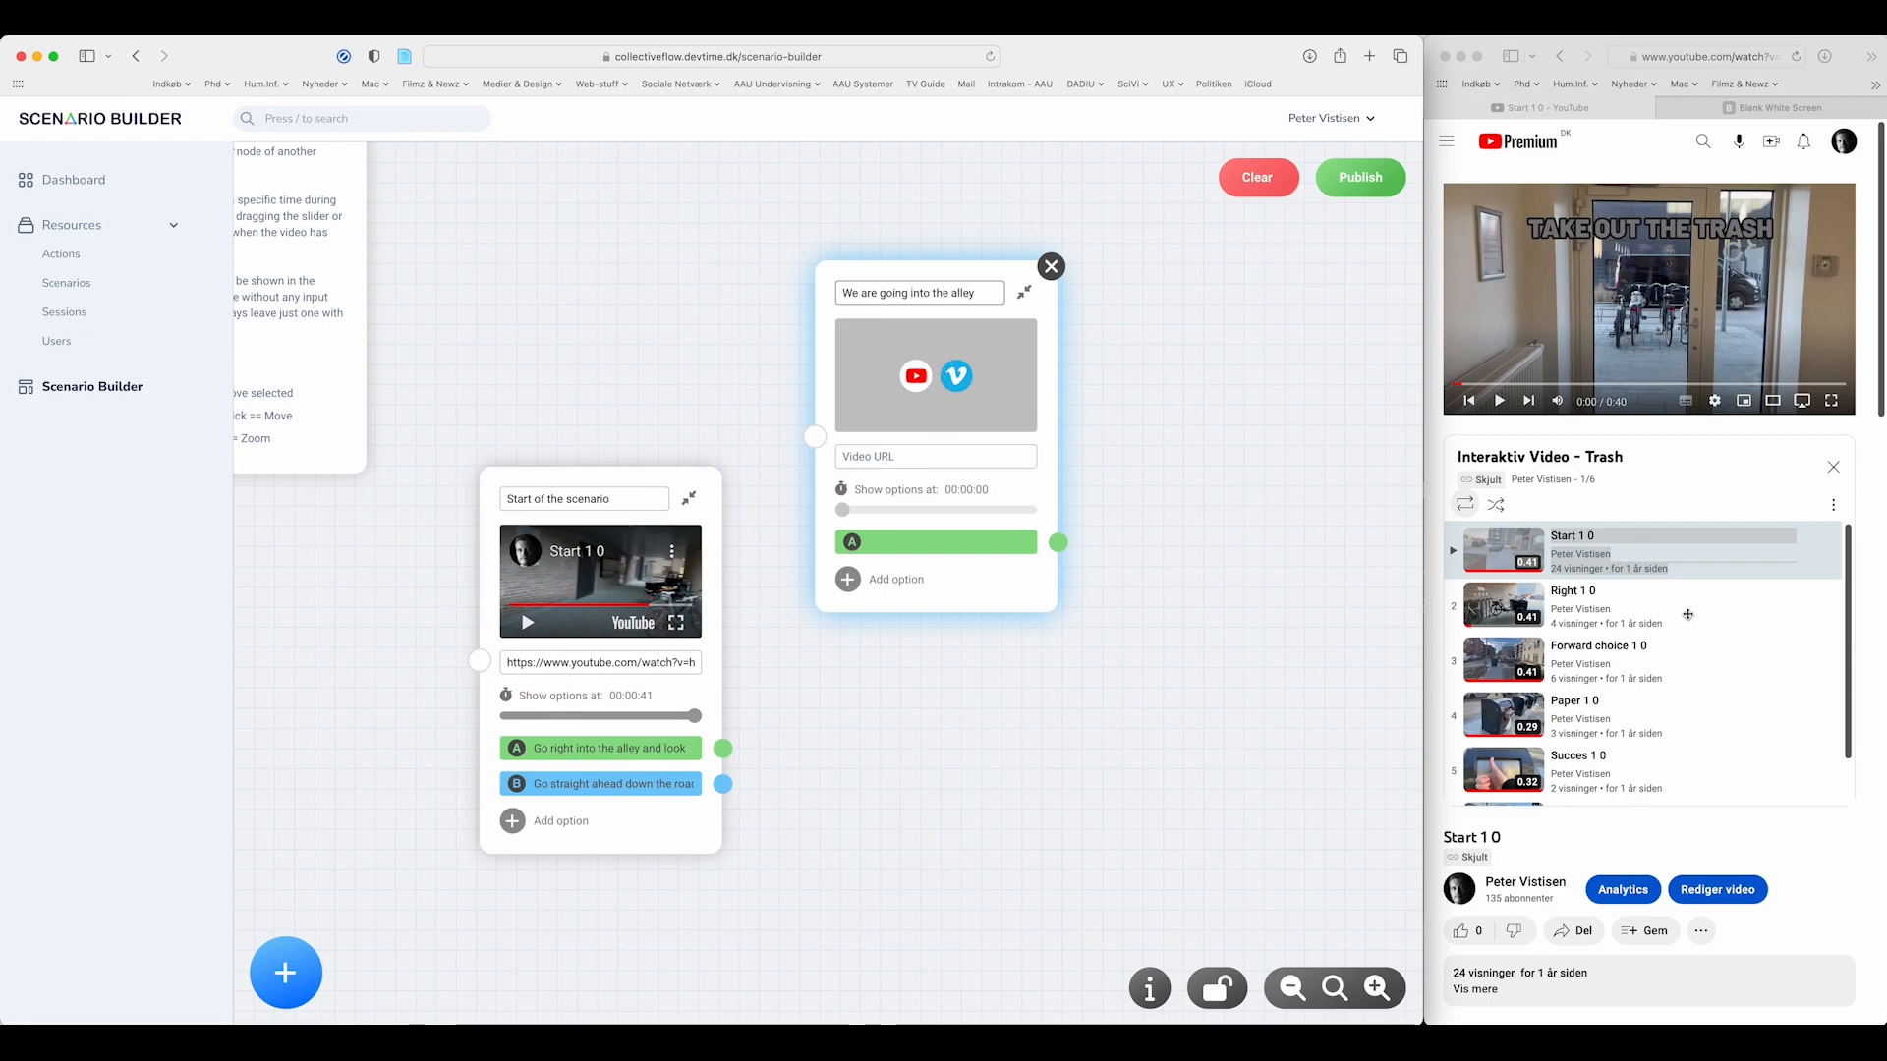
- Set the alley block's video URL to the copied link of "Right 1 0" and move the block slightly up
{"action": "right_click", "coordinate": [1571, 591]}
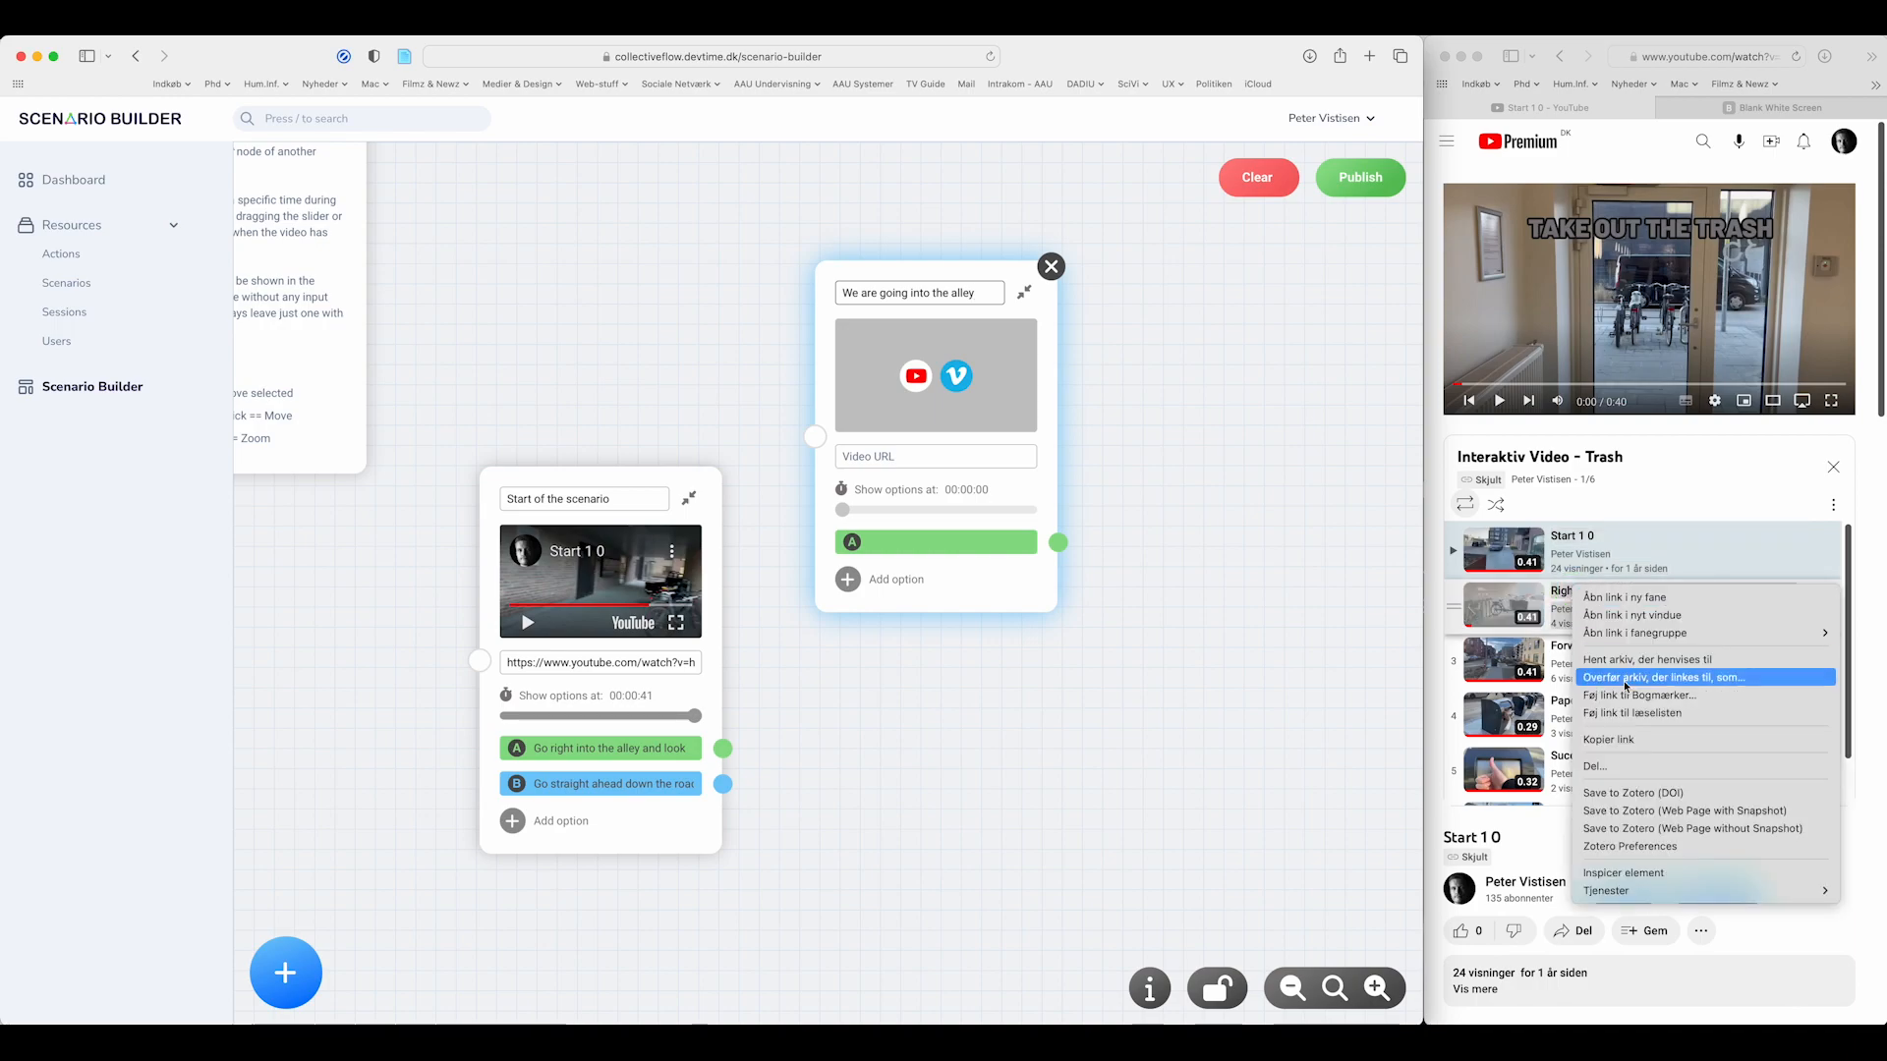
{"action": "left_click", "coordinate": [1614, 740]}
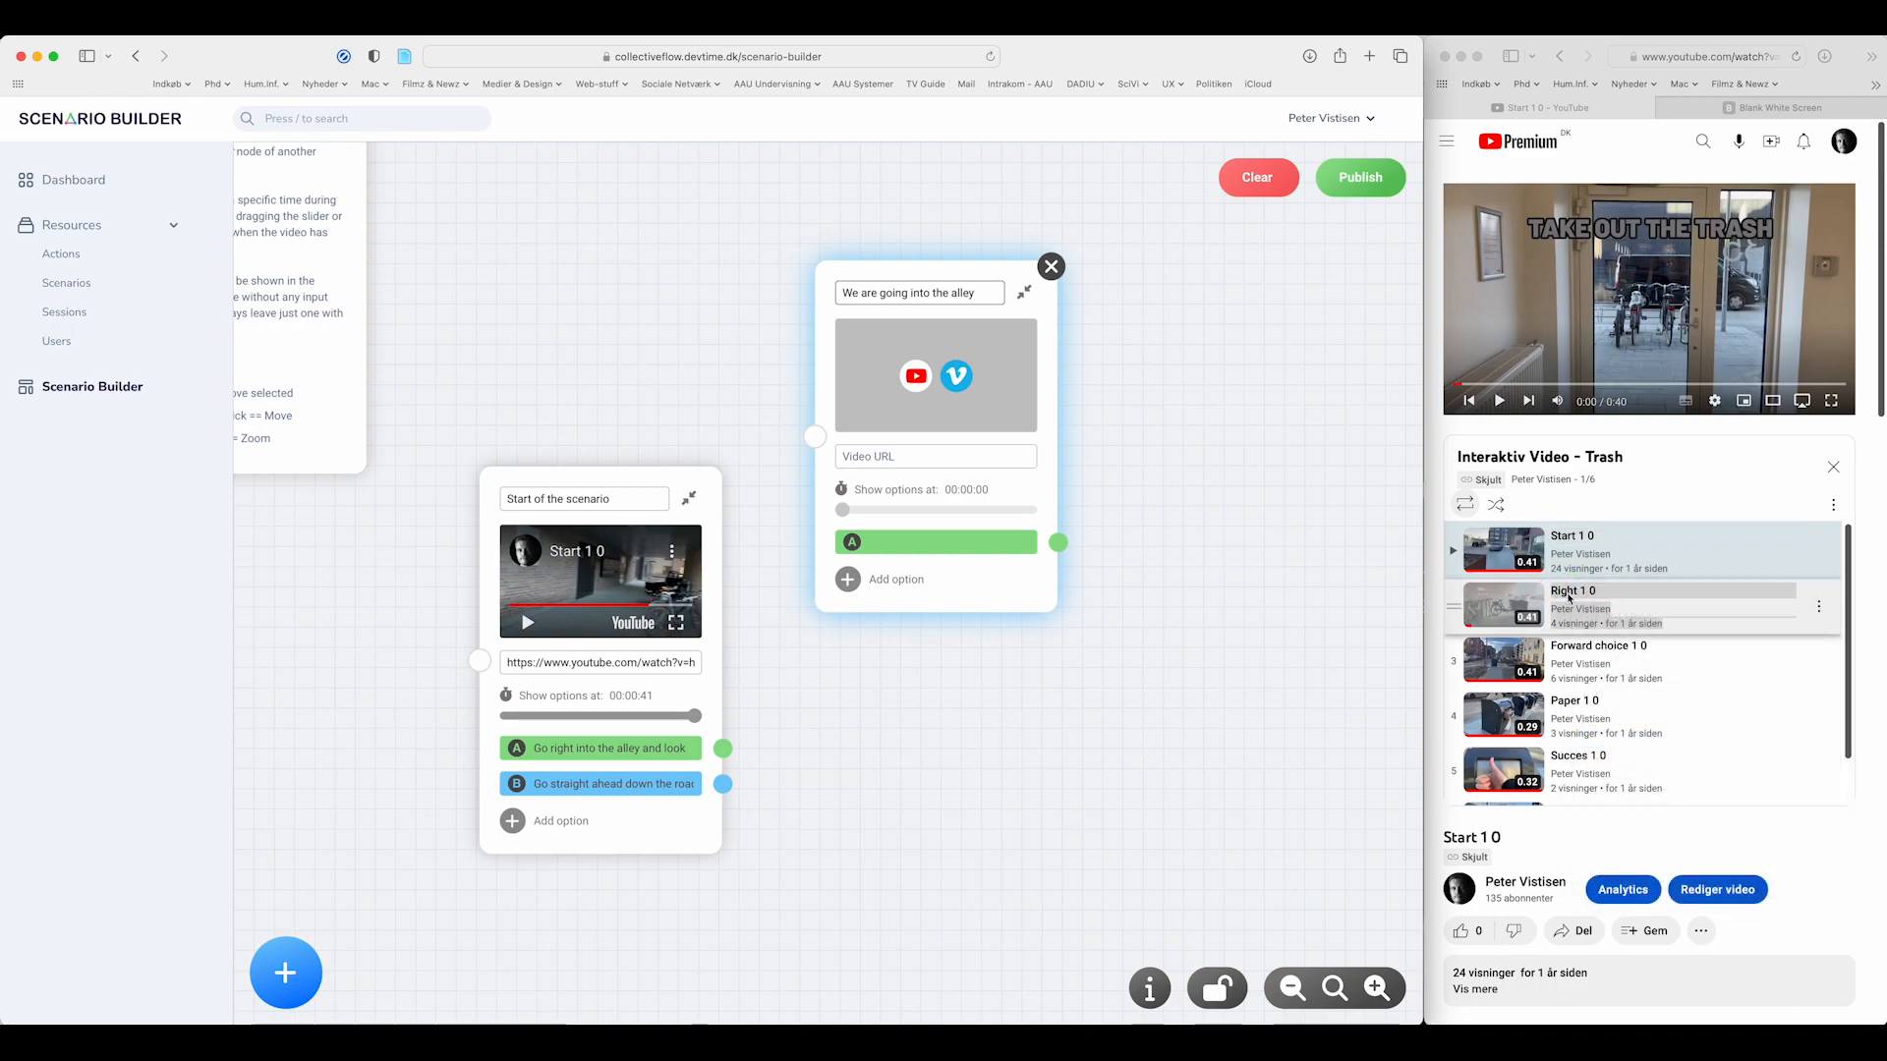
{"action": "left_click", "coordinate": [925, 449]}
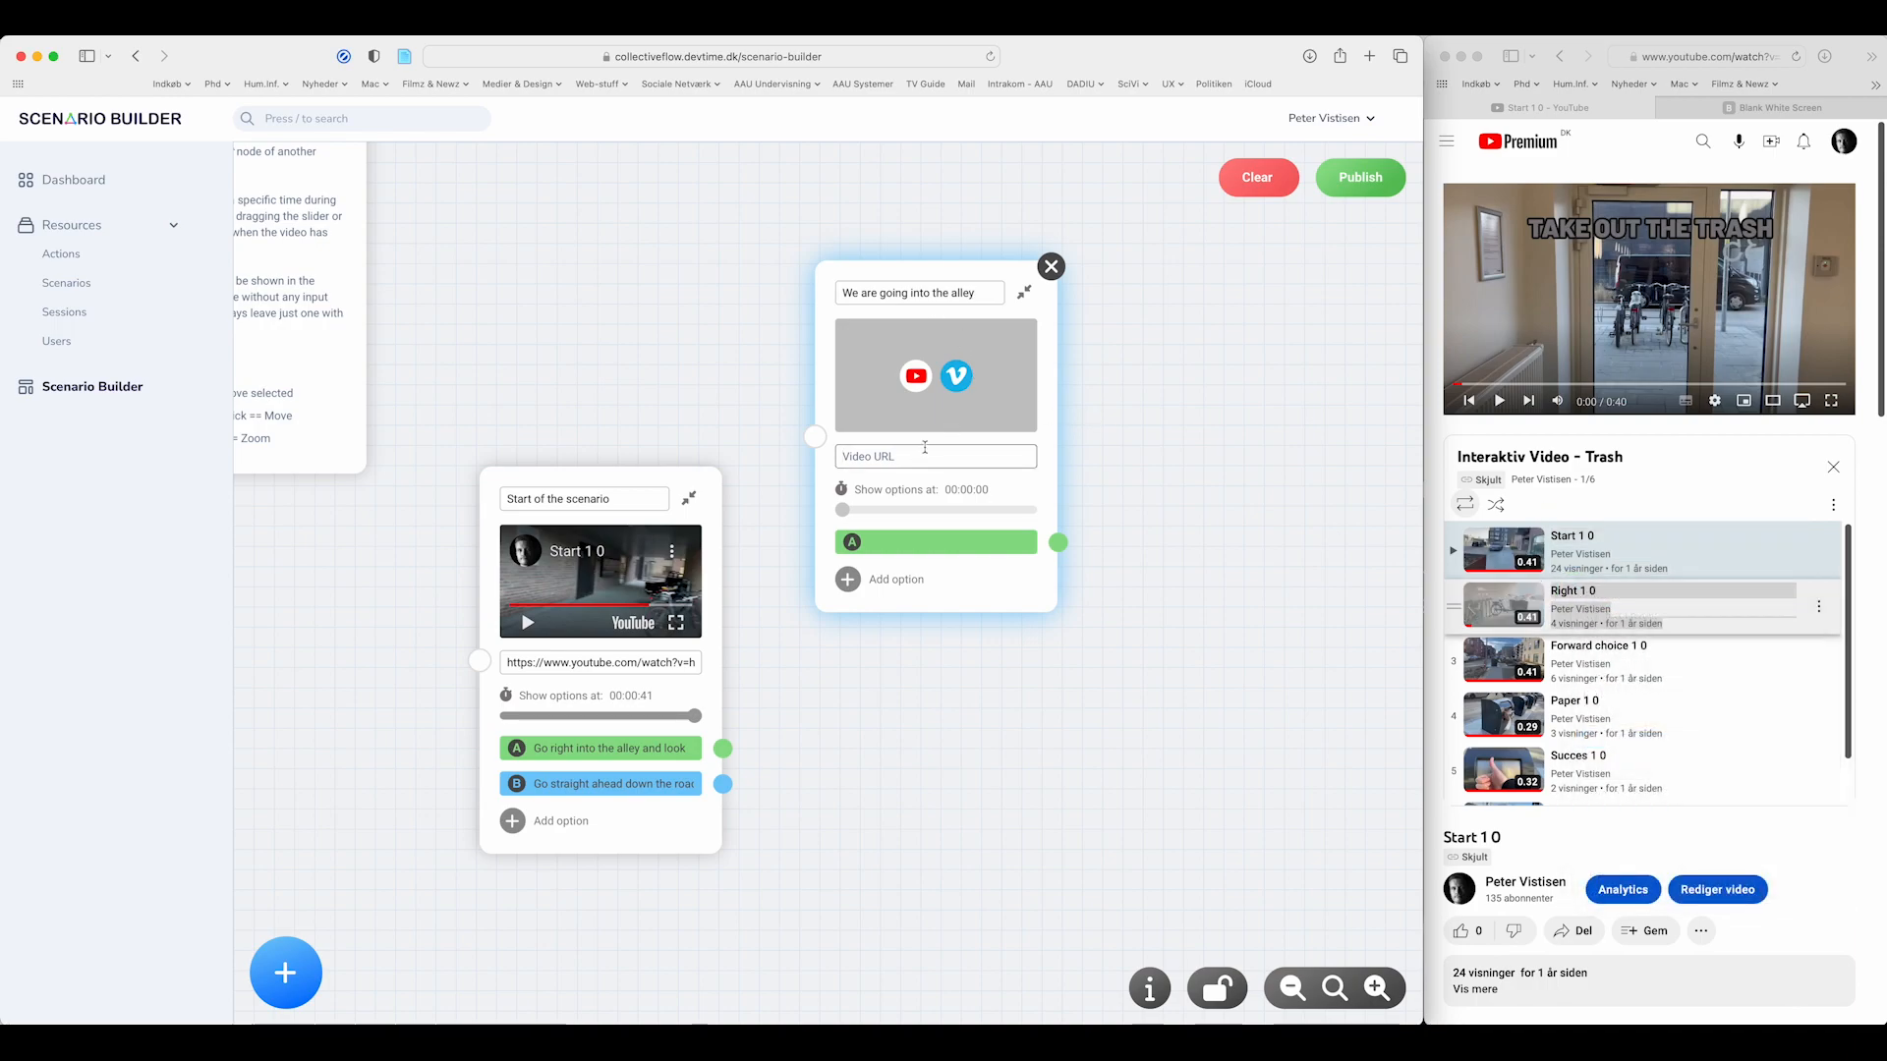
{"action": "key", "text": "super+v"}
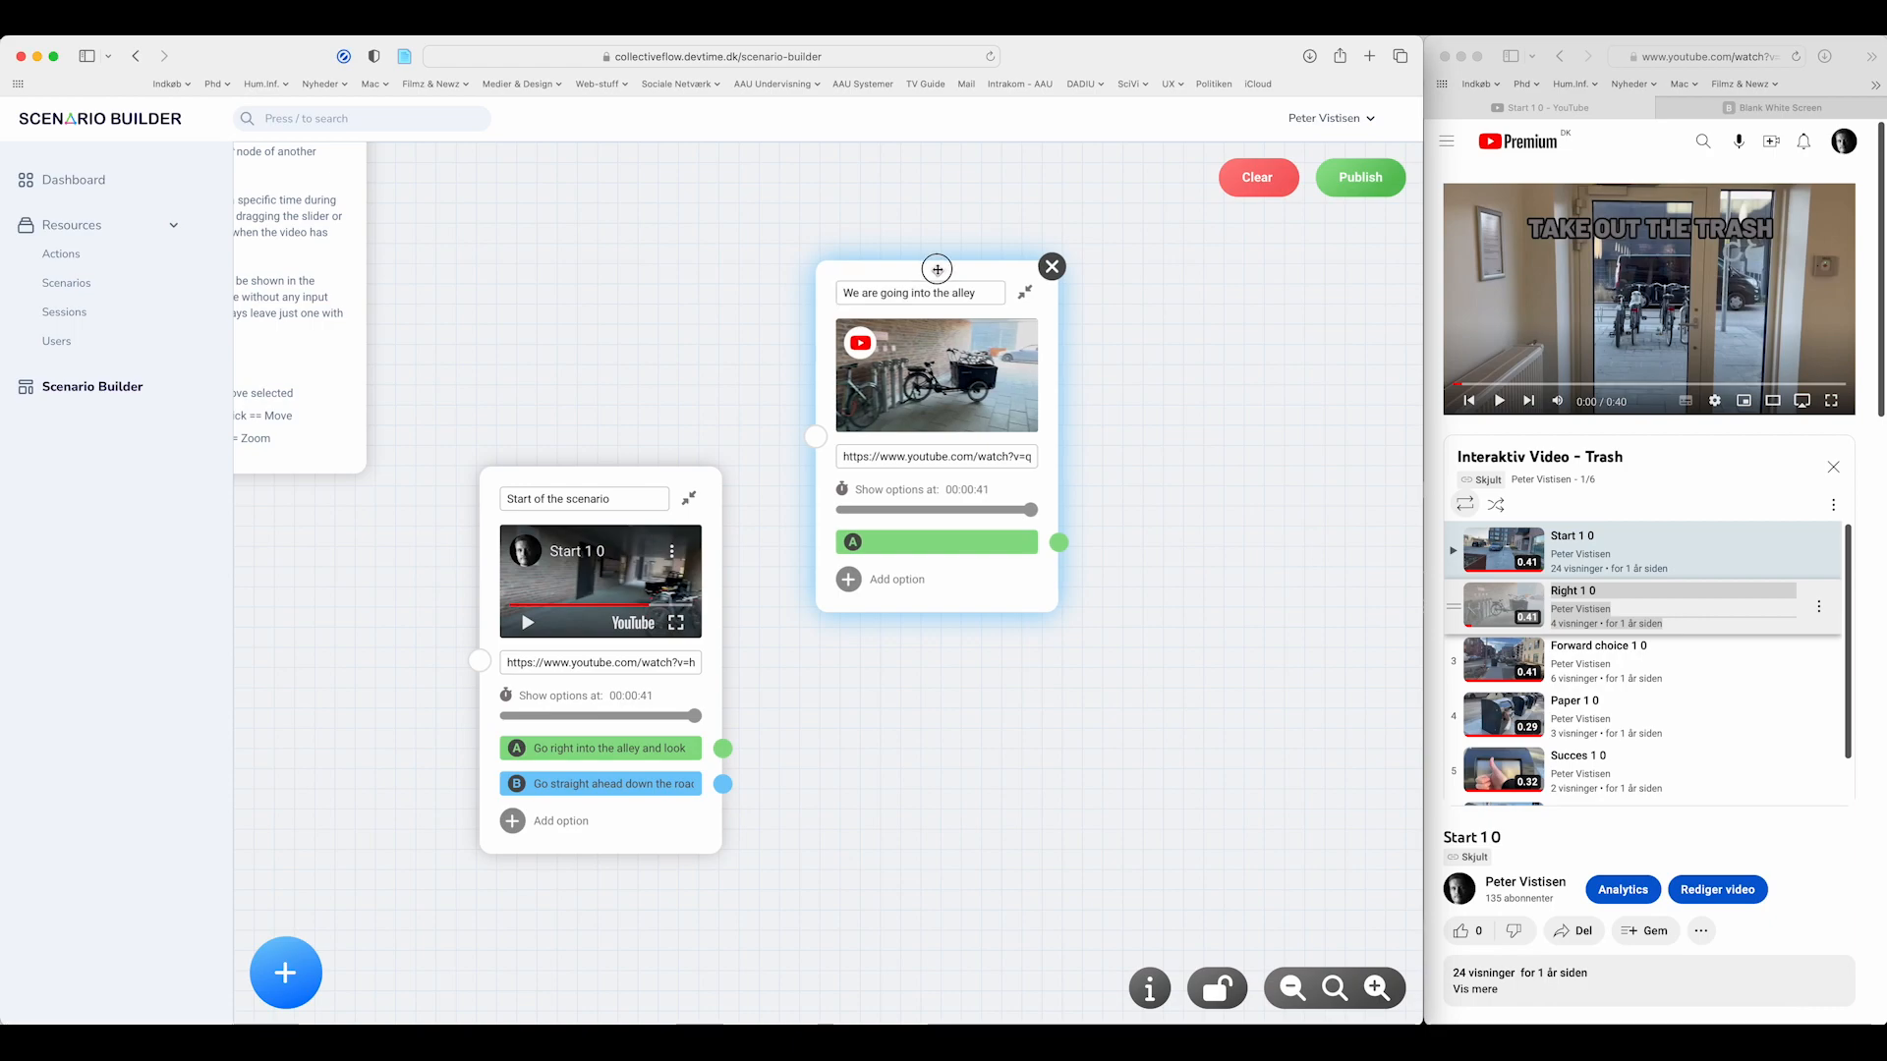
{"action": "left_click_drag", "start_coordinate": [937, 268], "coordinate": [958, 238]}
- Create another video block and place it directly below the alley block
{"action": "left_click", "coordinate": [292, 965]}
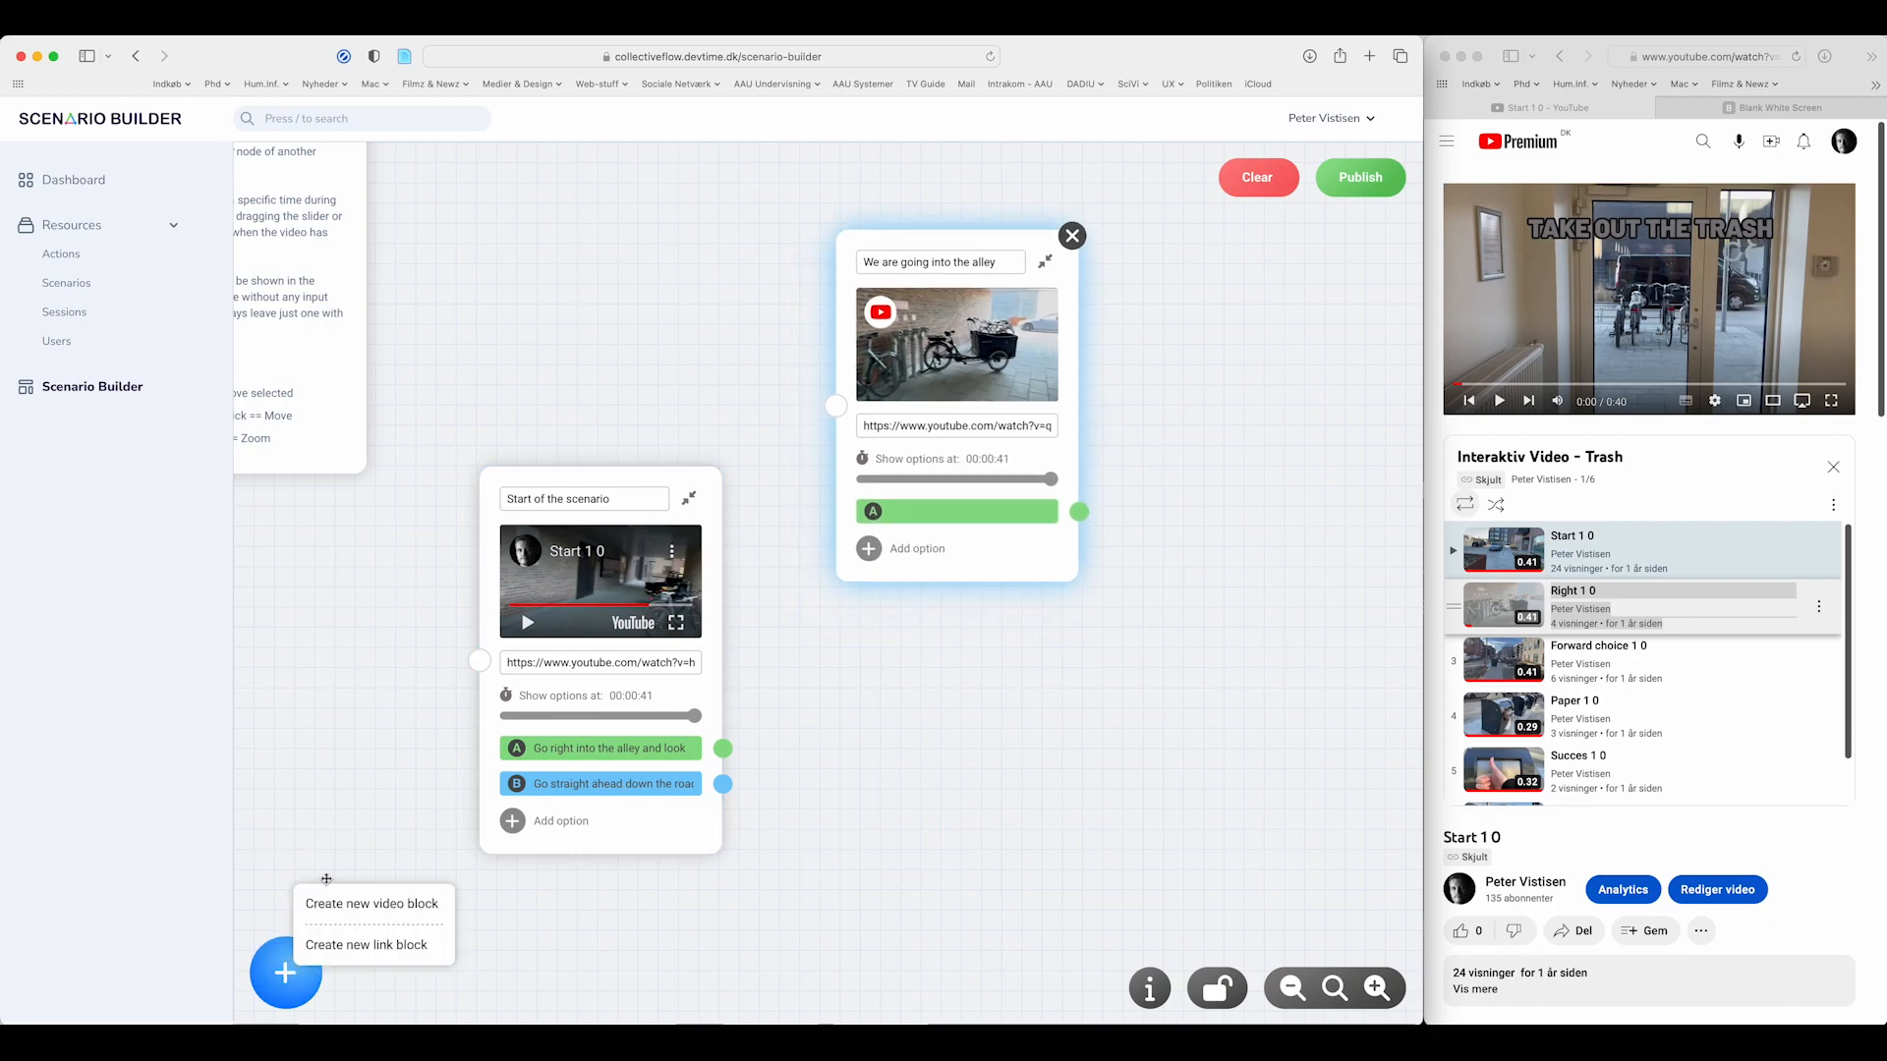
{"action": "left_click", "coordinate": [329, 897]}
{"action": "left_click_drag", "start_coordinate": [417, 789], "coordinate": [994, 632]}
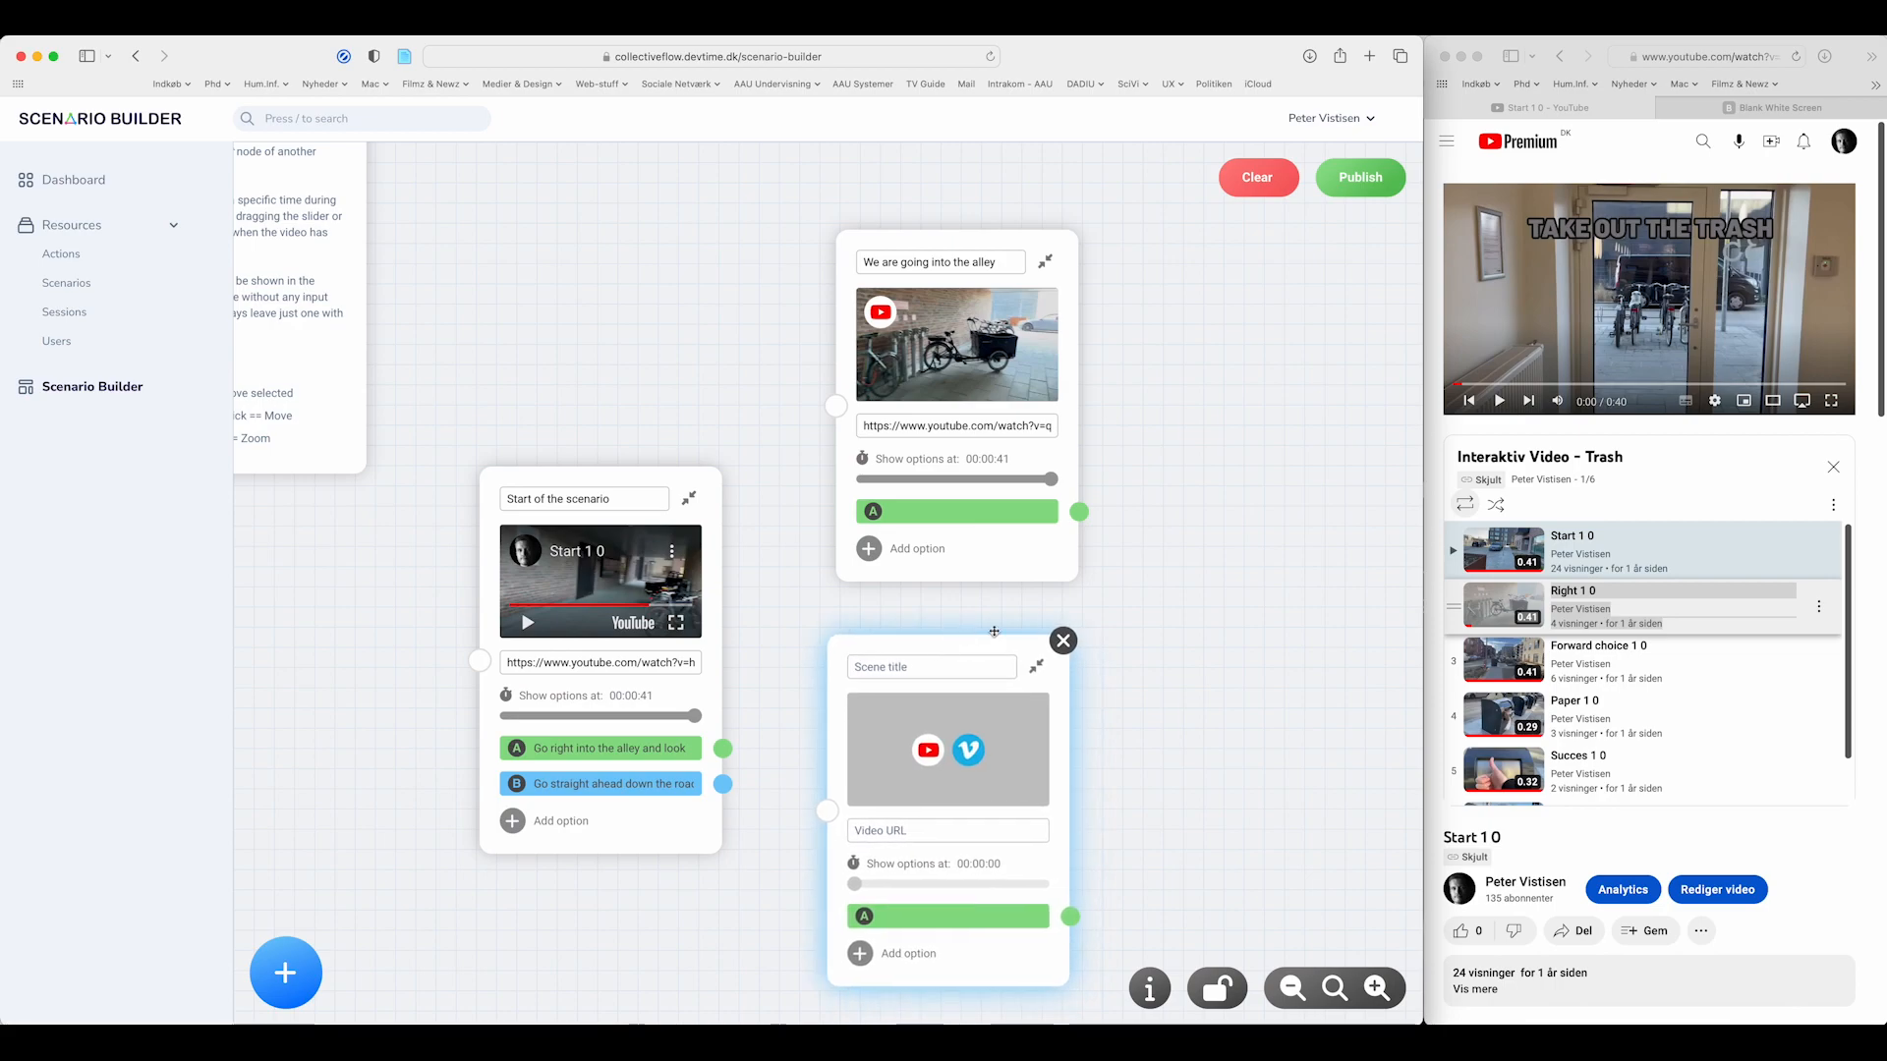
- Set the untitled lower block's video URL to the copied link of "Forward choice 1 0" from the YouTube playlist
{"action": "right_click", "coordinate": [1567, 648]}
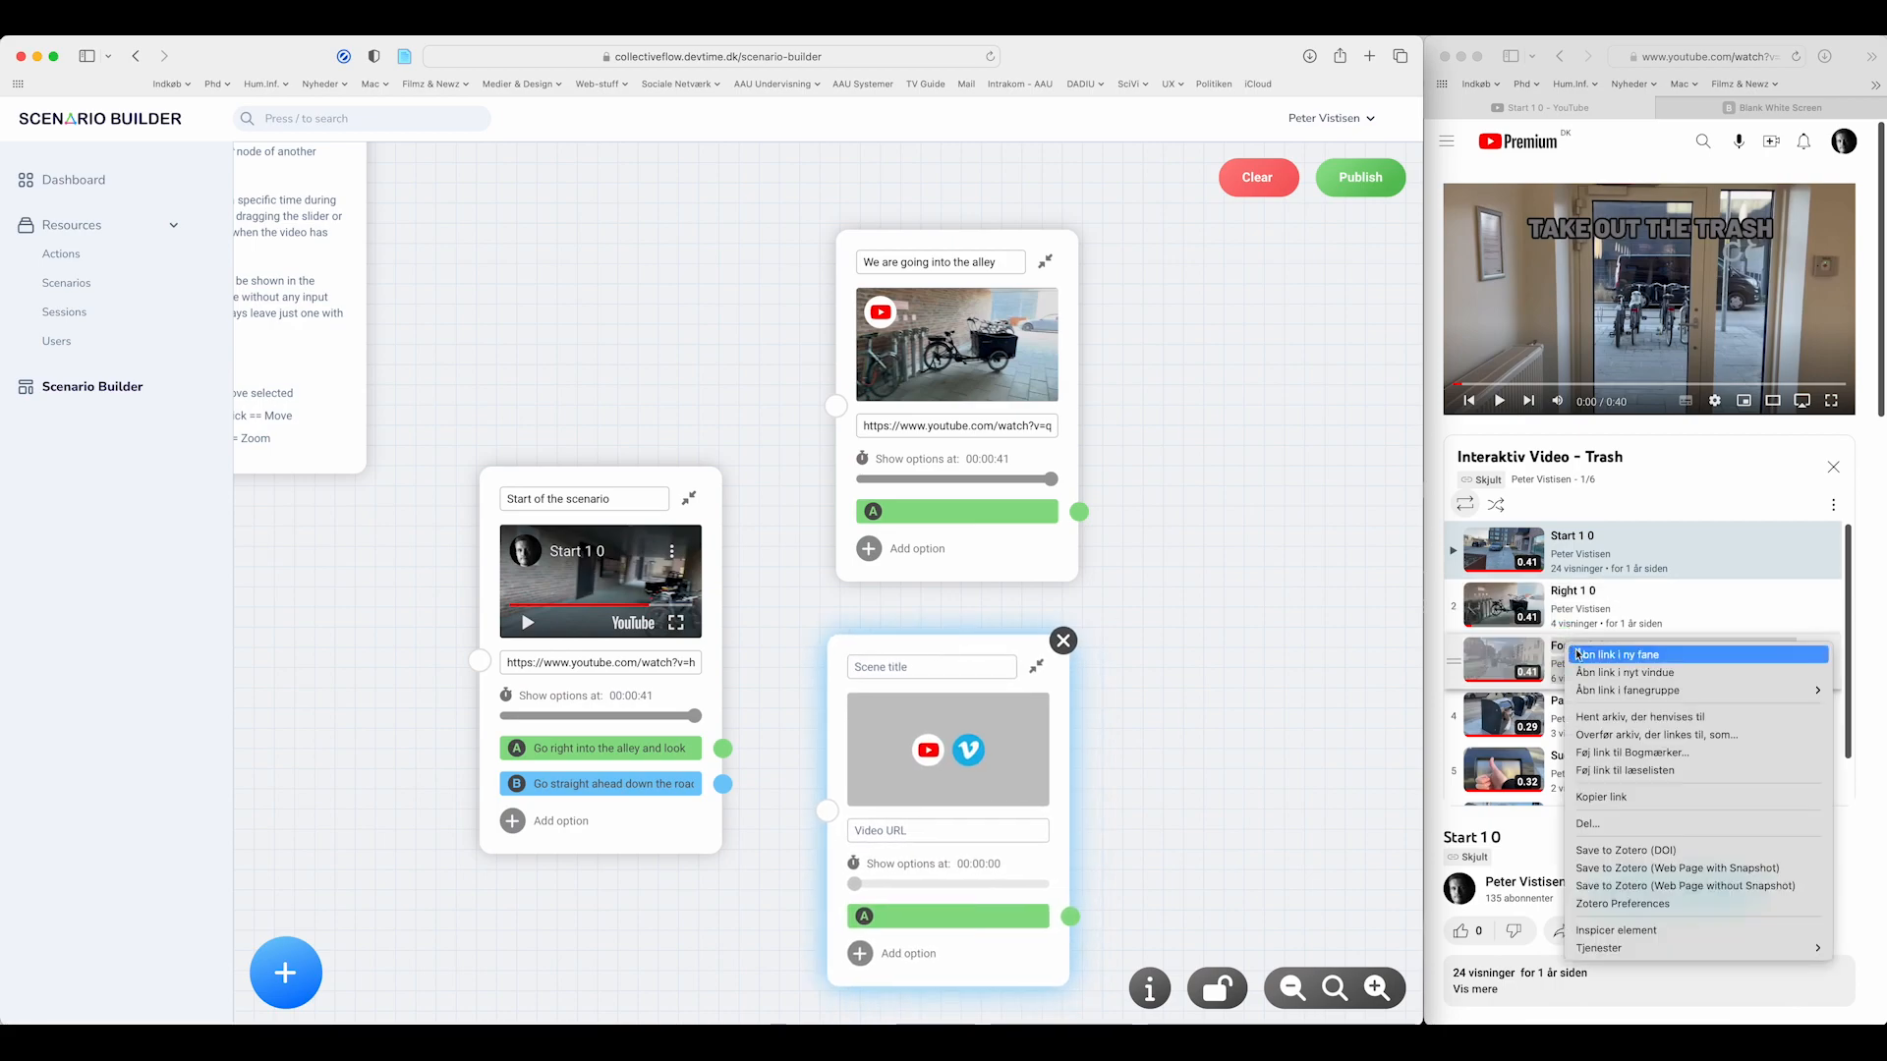
{"action": "left_click", "coordinate": [1606, 799]}
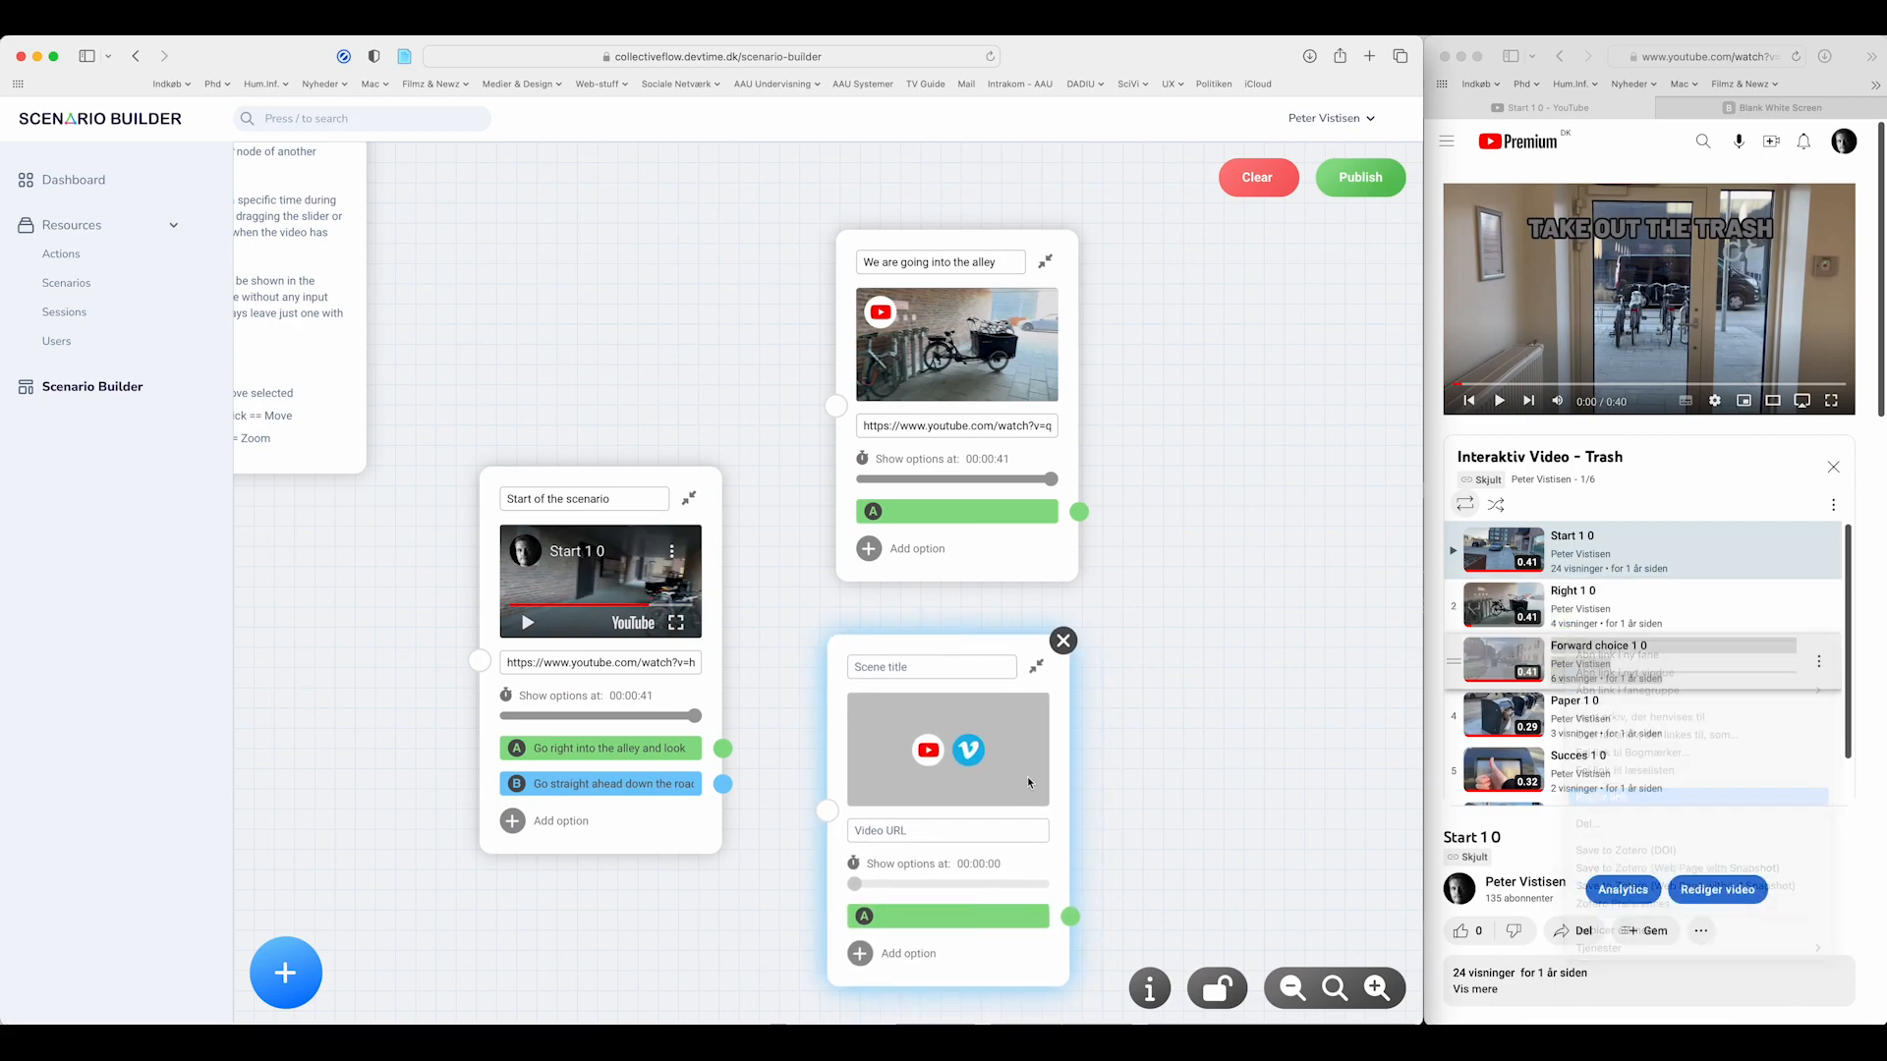
{"action": "left_click", "coordinate": [926, 831]}
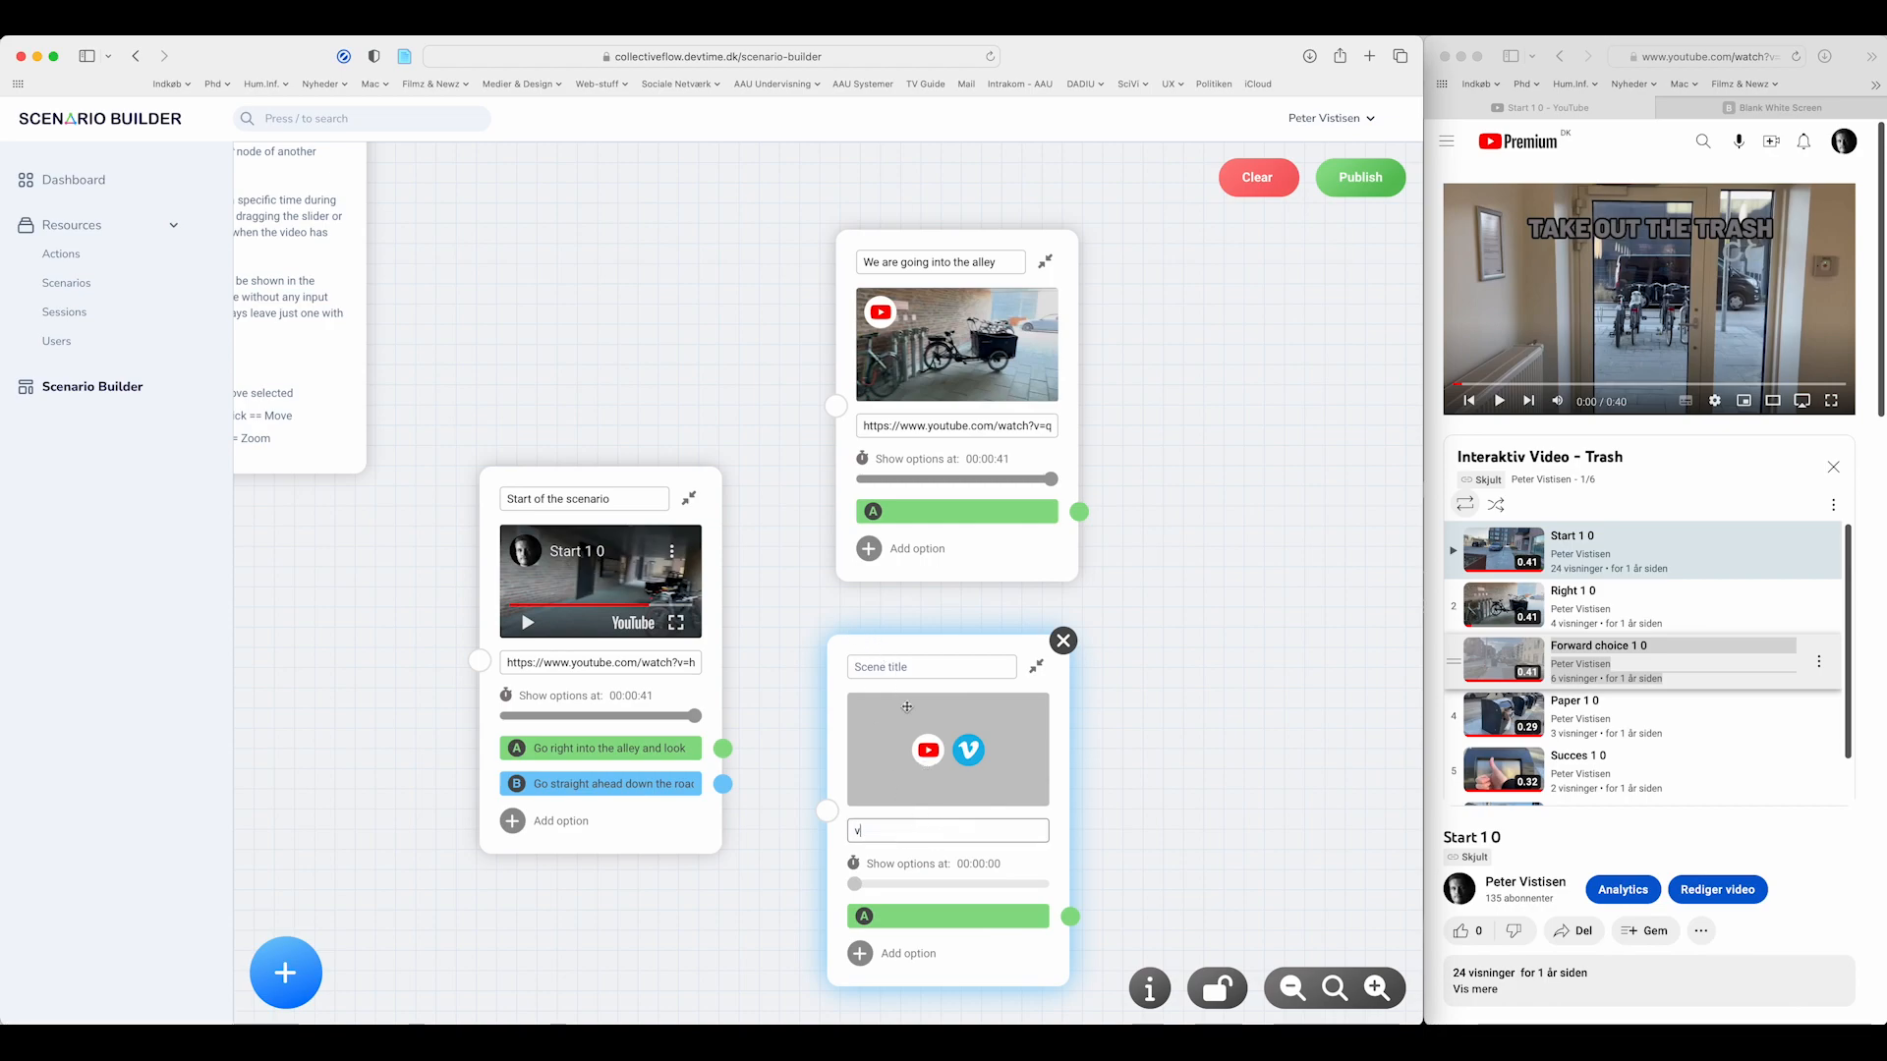
{"action": "key", "text": "BackSpace"}
{"action": "key", "text": "super+v"}
- Title the lower block's scene "Going down the road" and align the block beneath the alley block
{"action": "left_click", "coordinate": [905, 667]}
{"action": "type", "text": "G"}
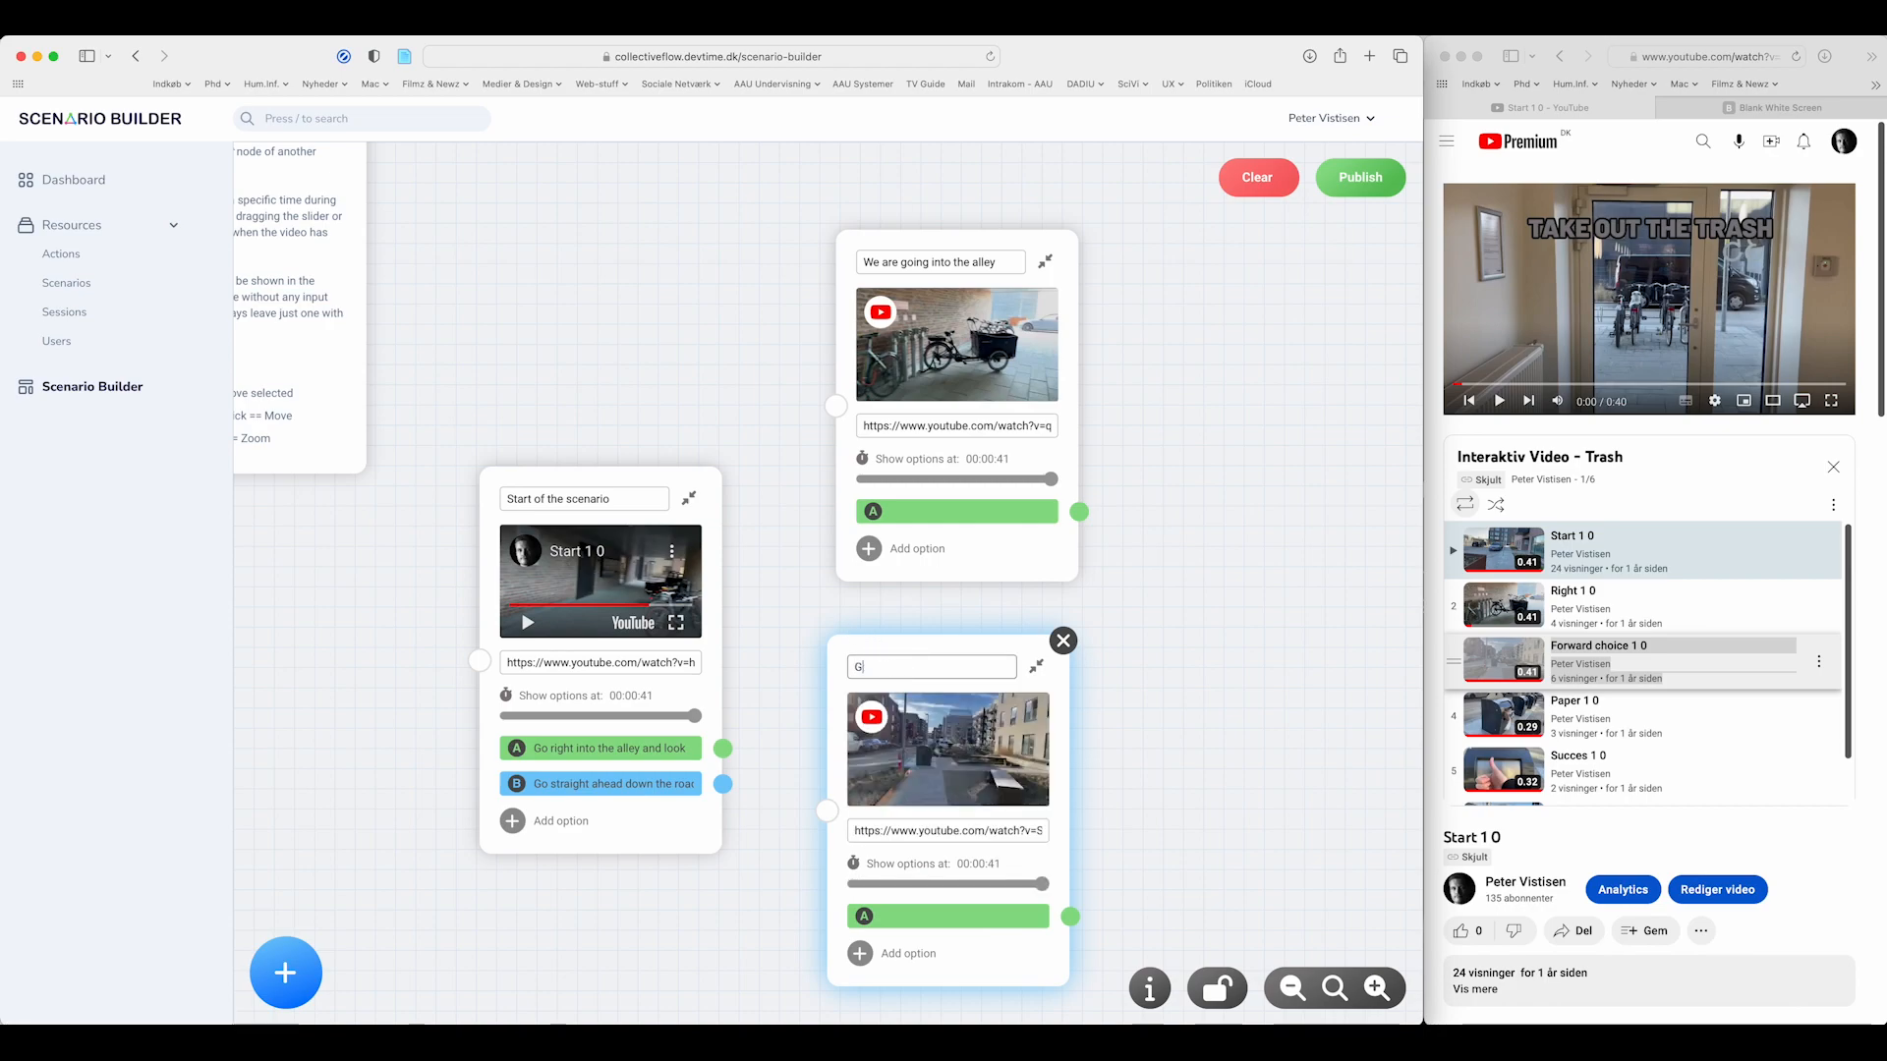
{"action": "type", "text": "oing down the road"}
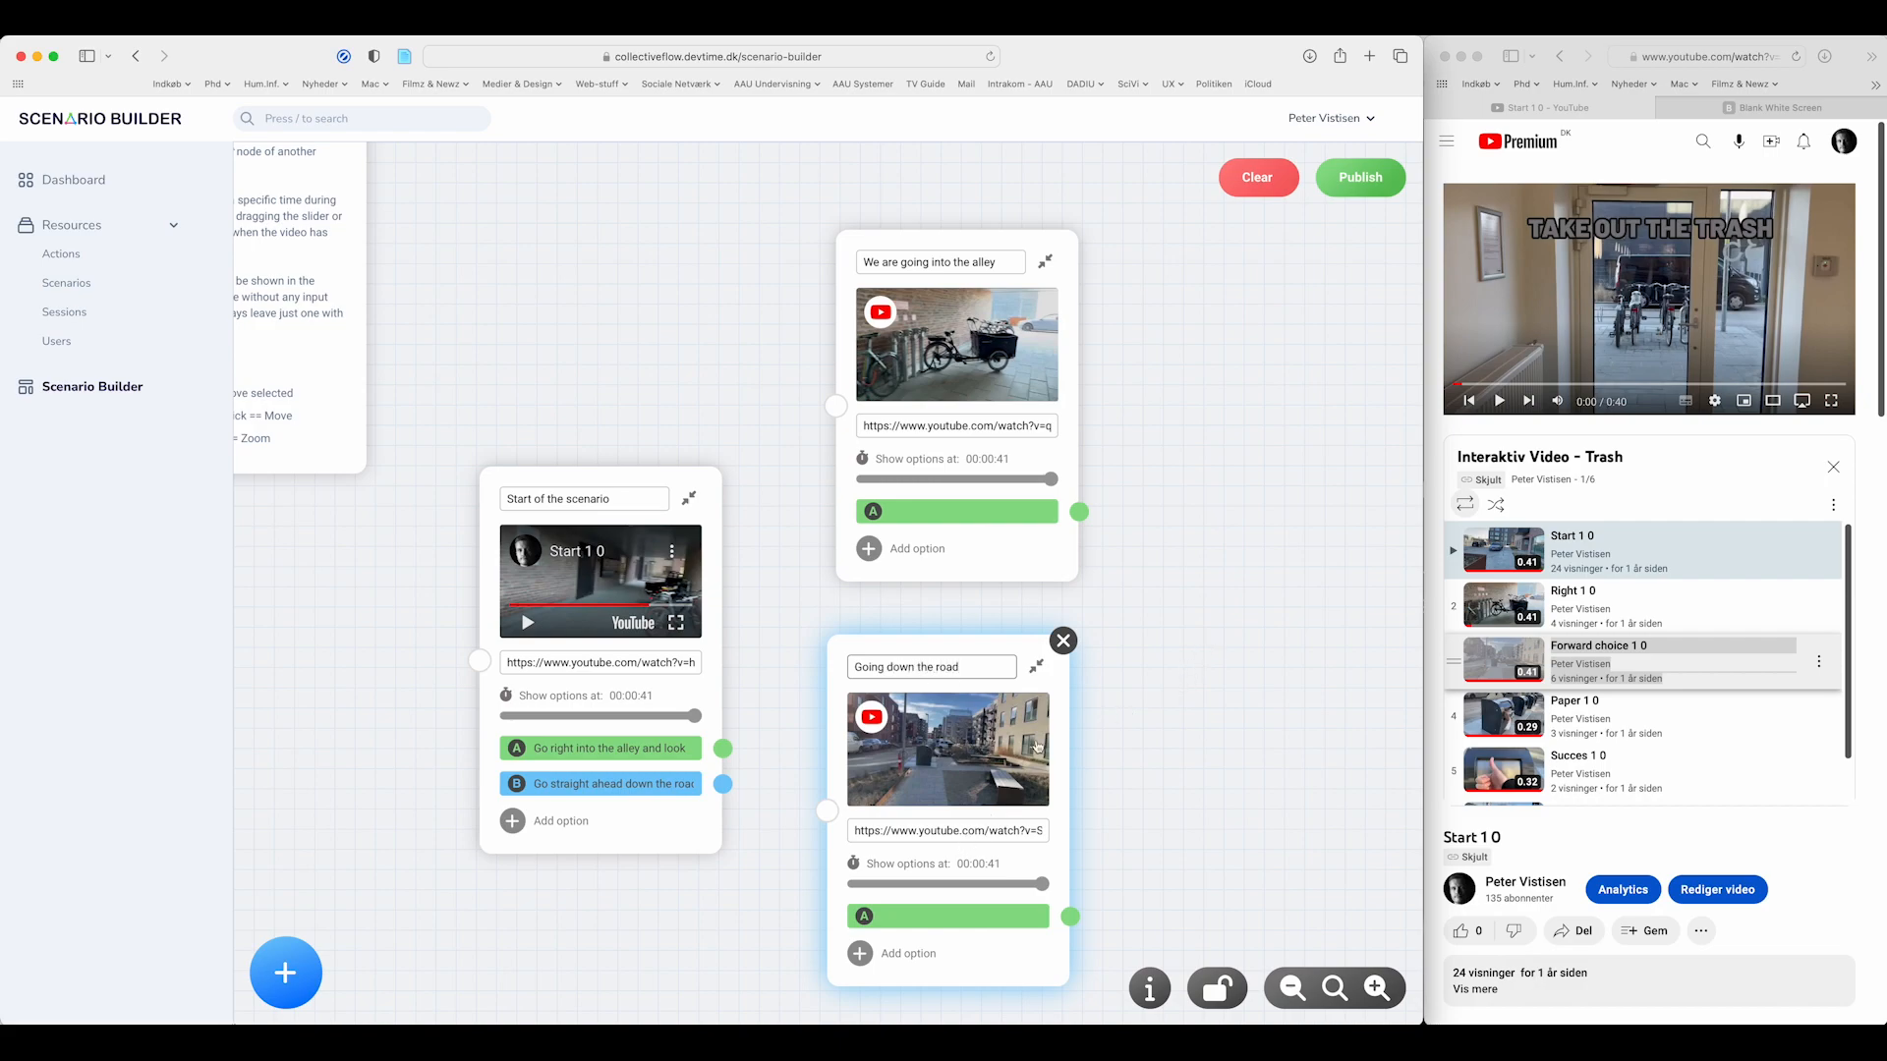
{"action": "left_click_drag", "start_coordinate": [884, 645], "coordinate": [897, 646]}
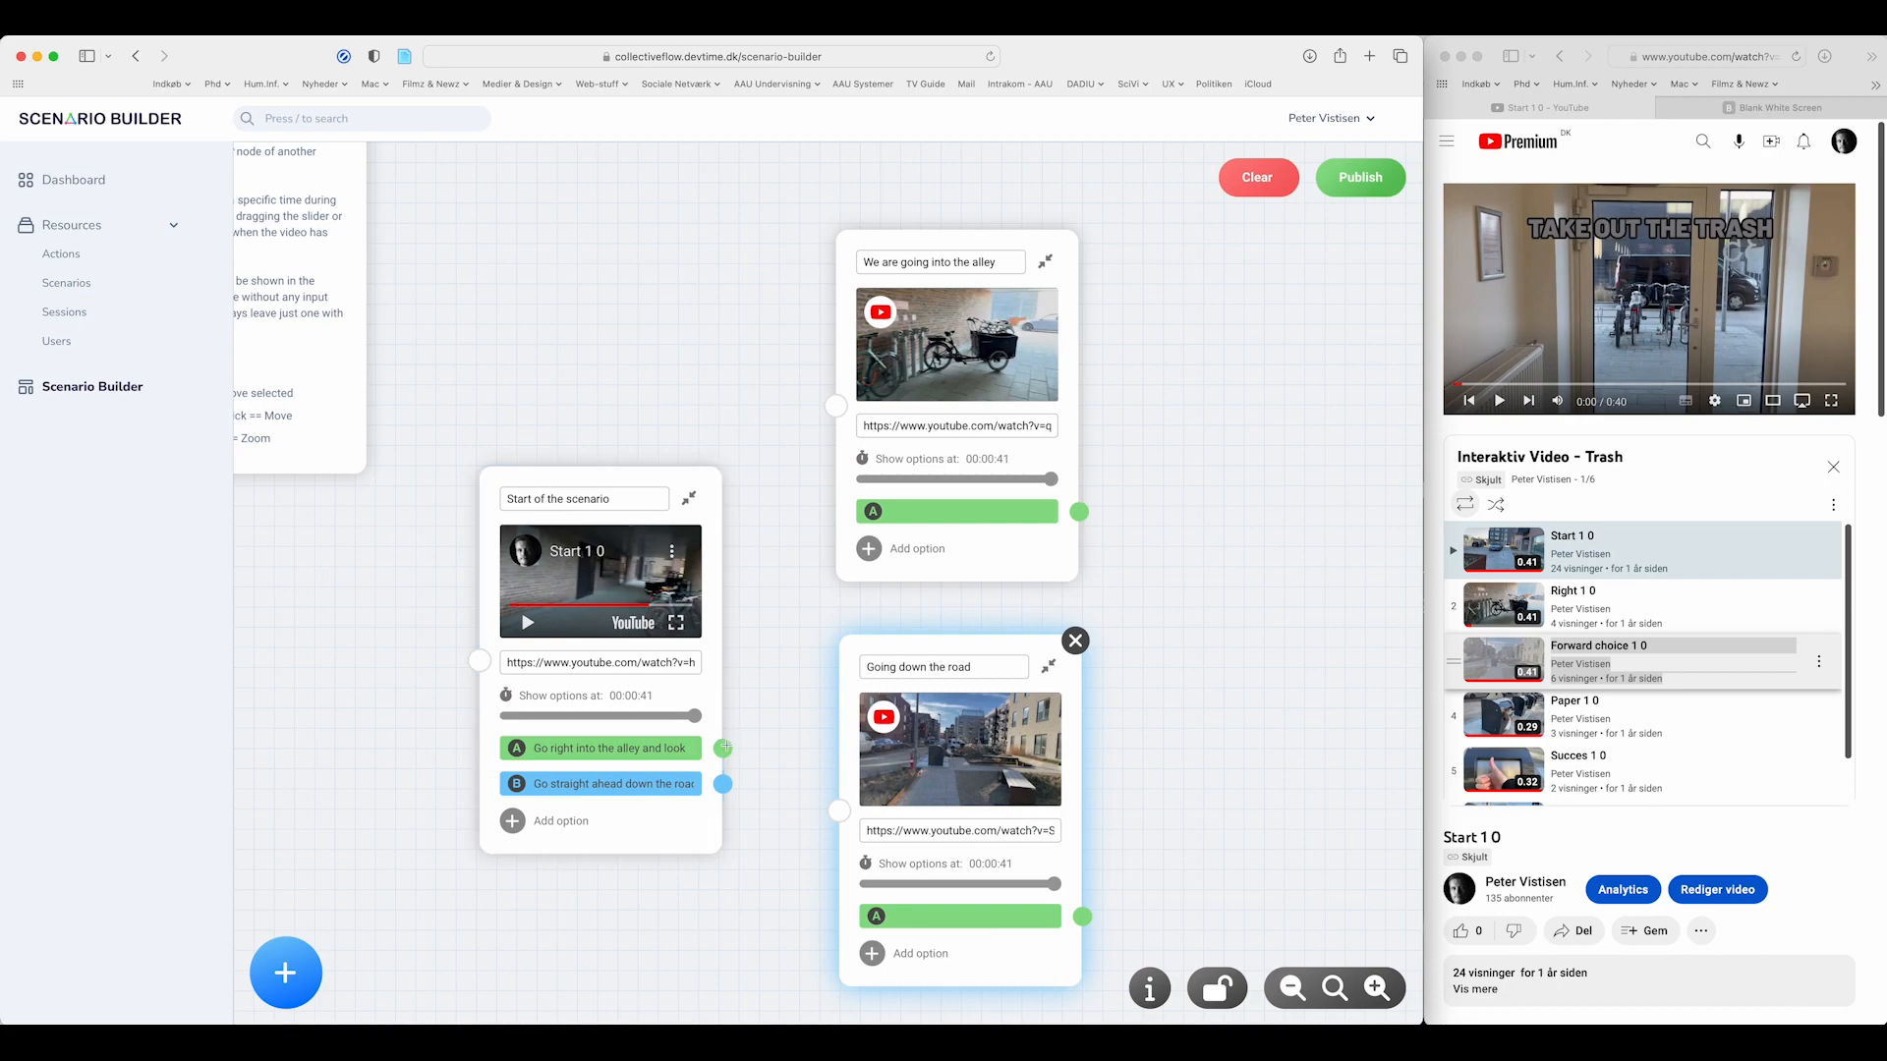
- Add a third answer option to the start block and remove it again
{"action": "left_click", "coordinate": [512, 823]}
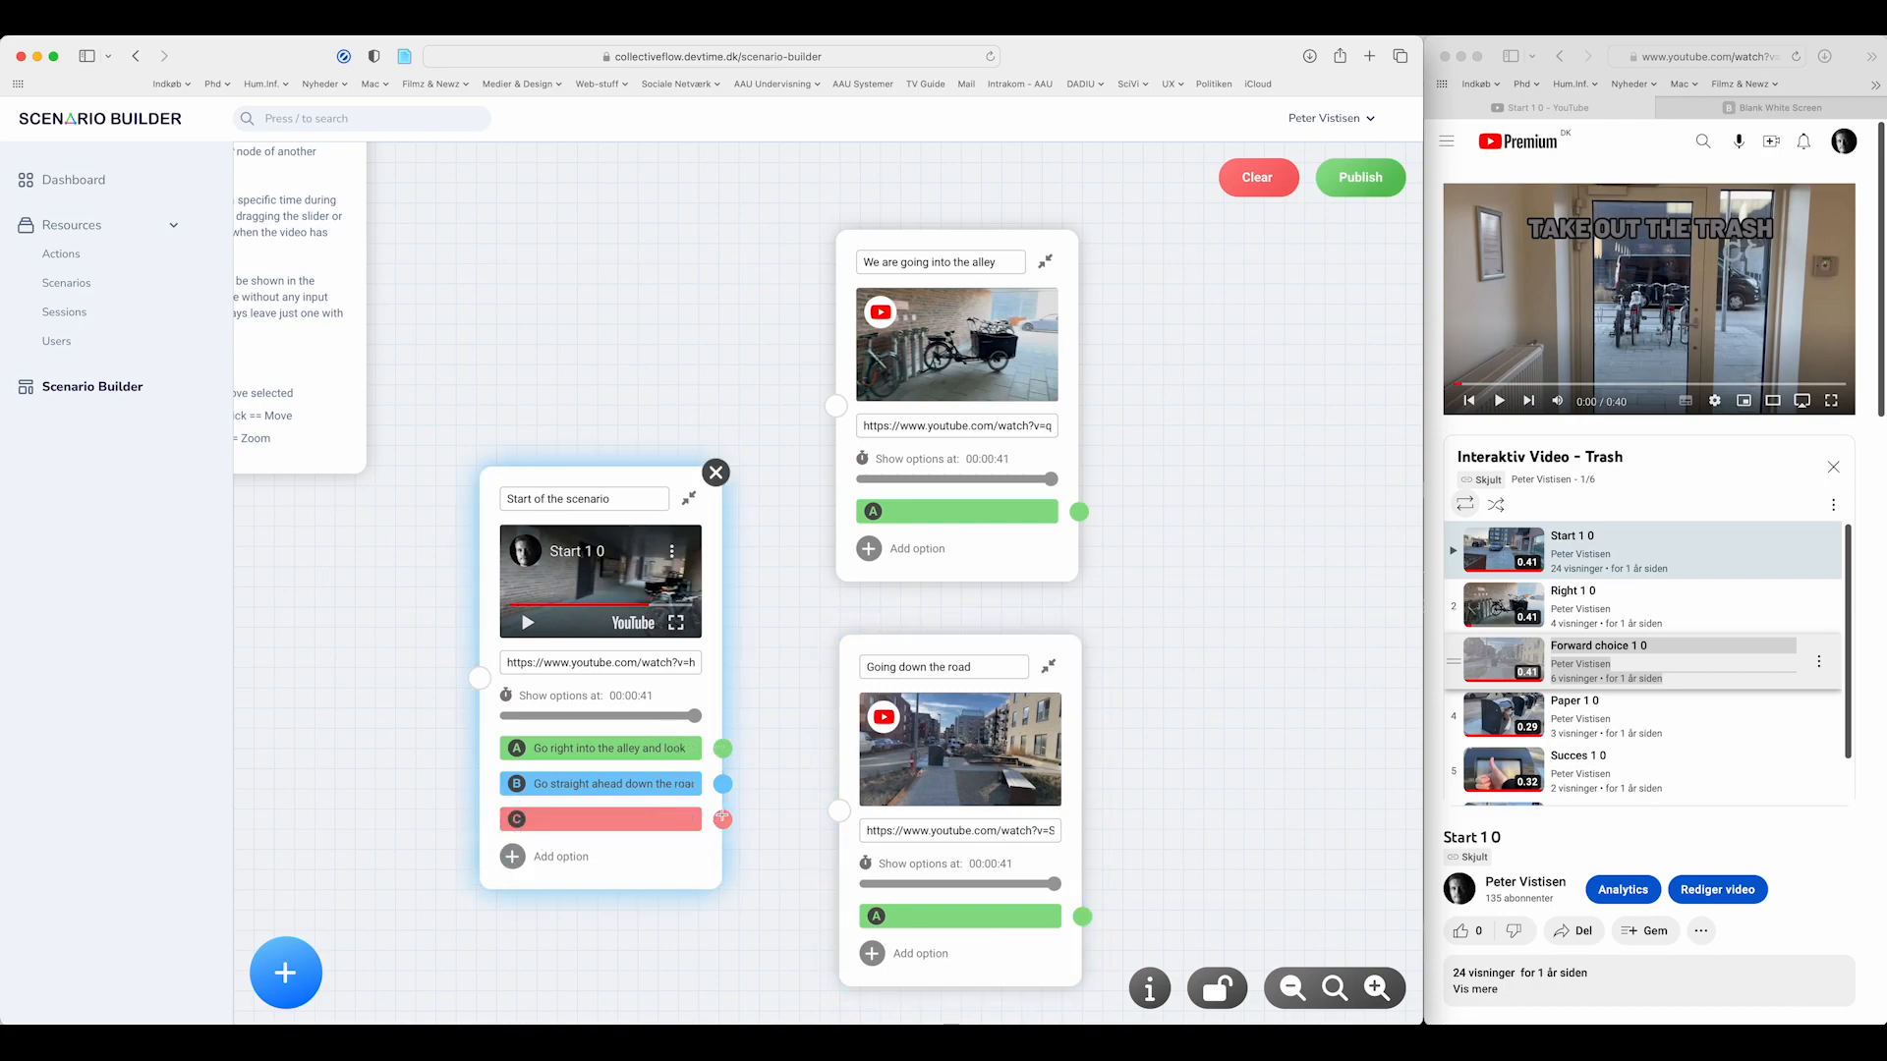
{"action": "left_click_drag", "start_coordinate": [722, 818], "coordinate": [796, 771]}
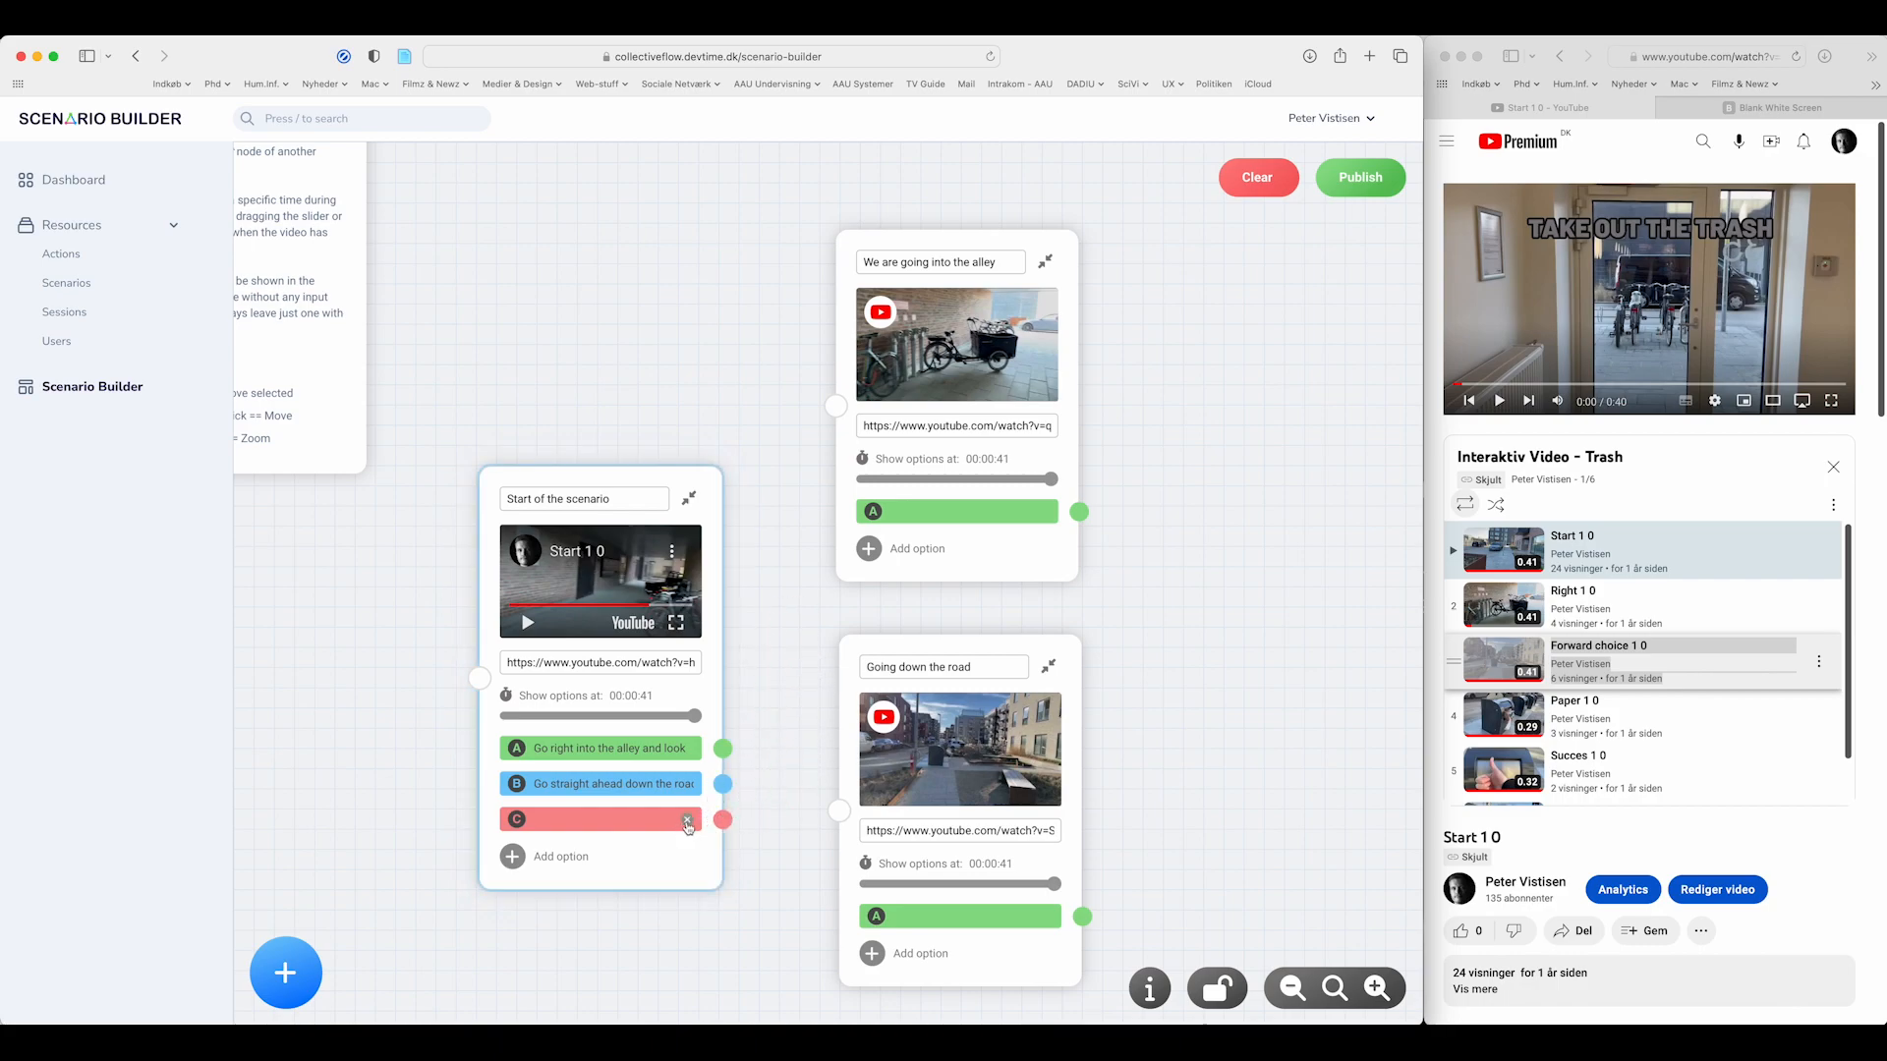
{"action": "left_click", "coordinate": [687, 820]}
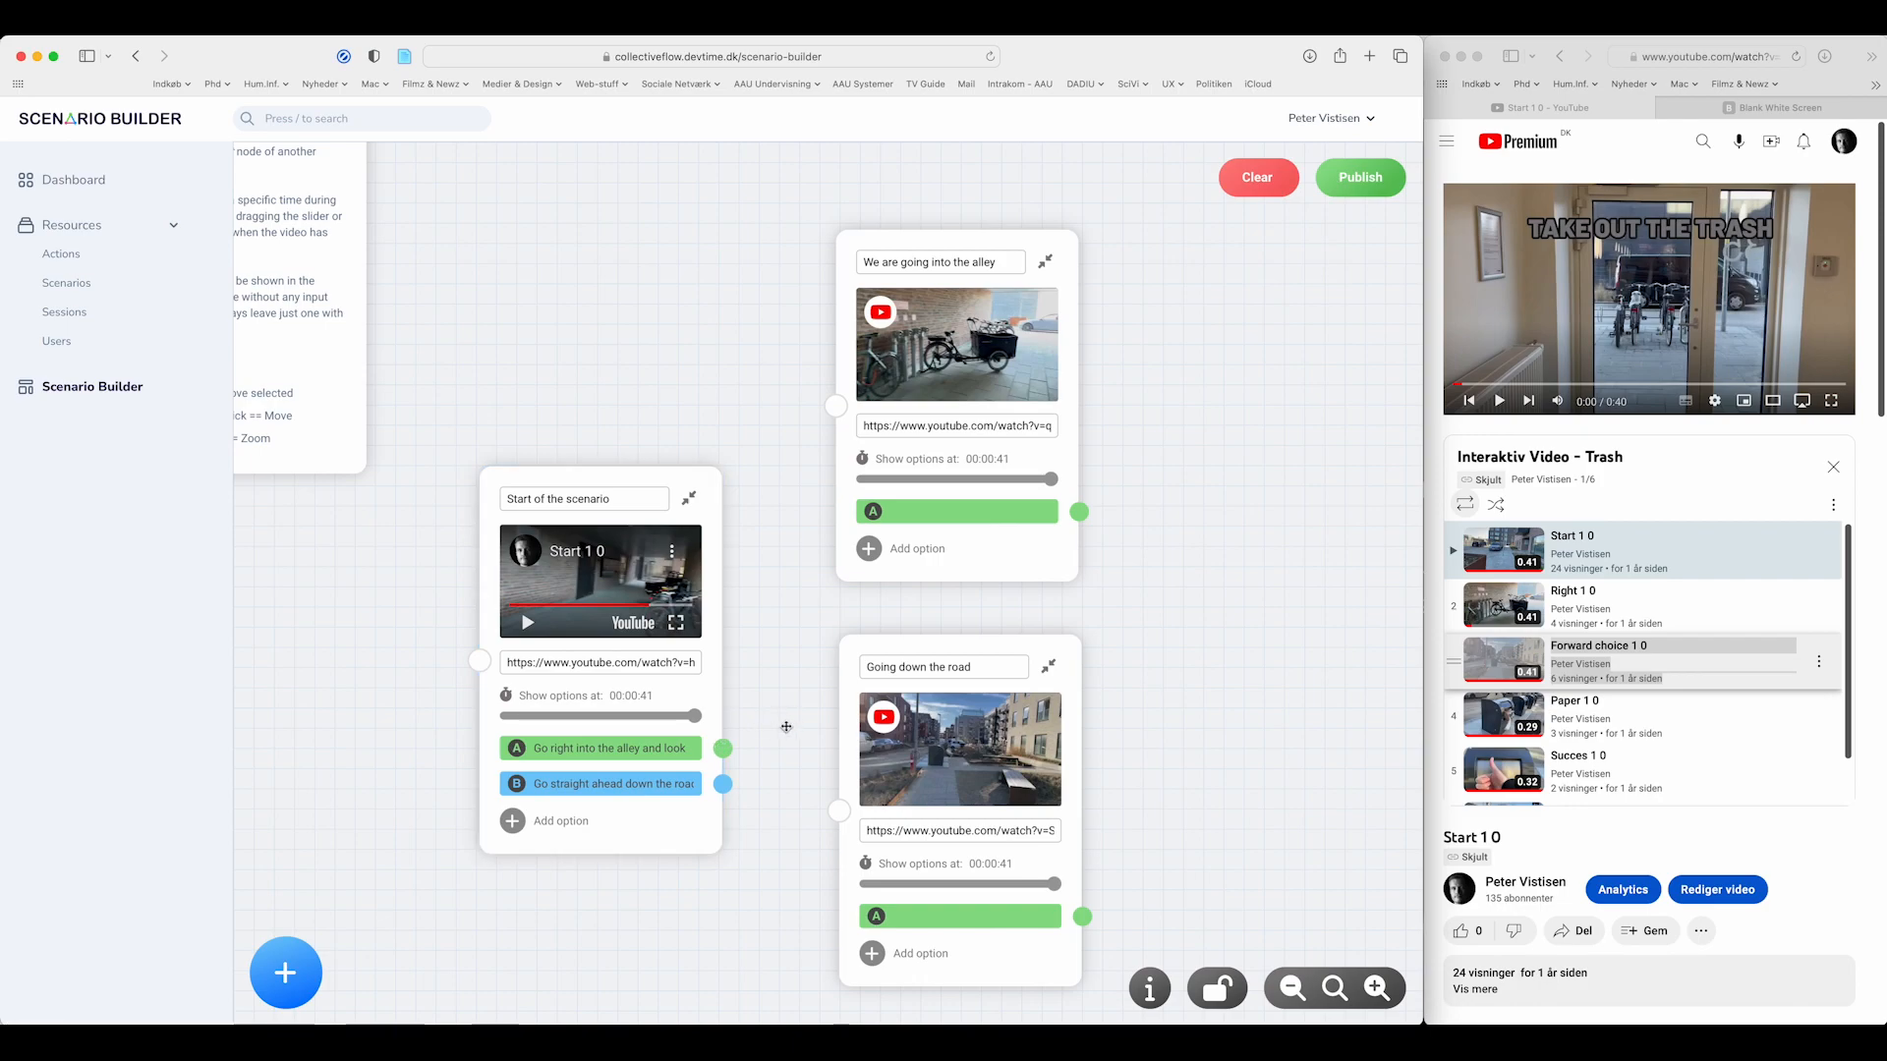
- Connect the start block's option A to the alley block and option B to the "Going down the road" block
{"action": "left_click_drag", "start_coordinate": [779, 724], "coordinate": [830, 368]}
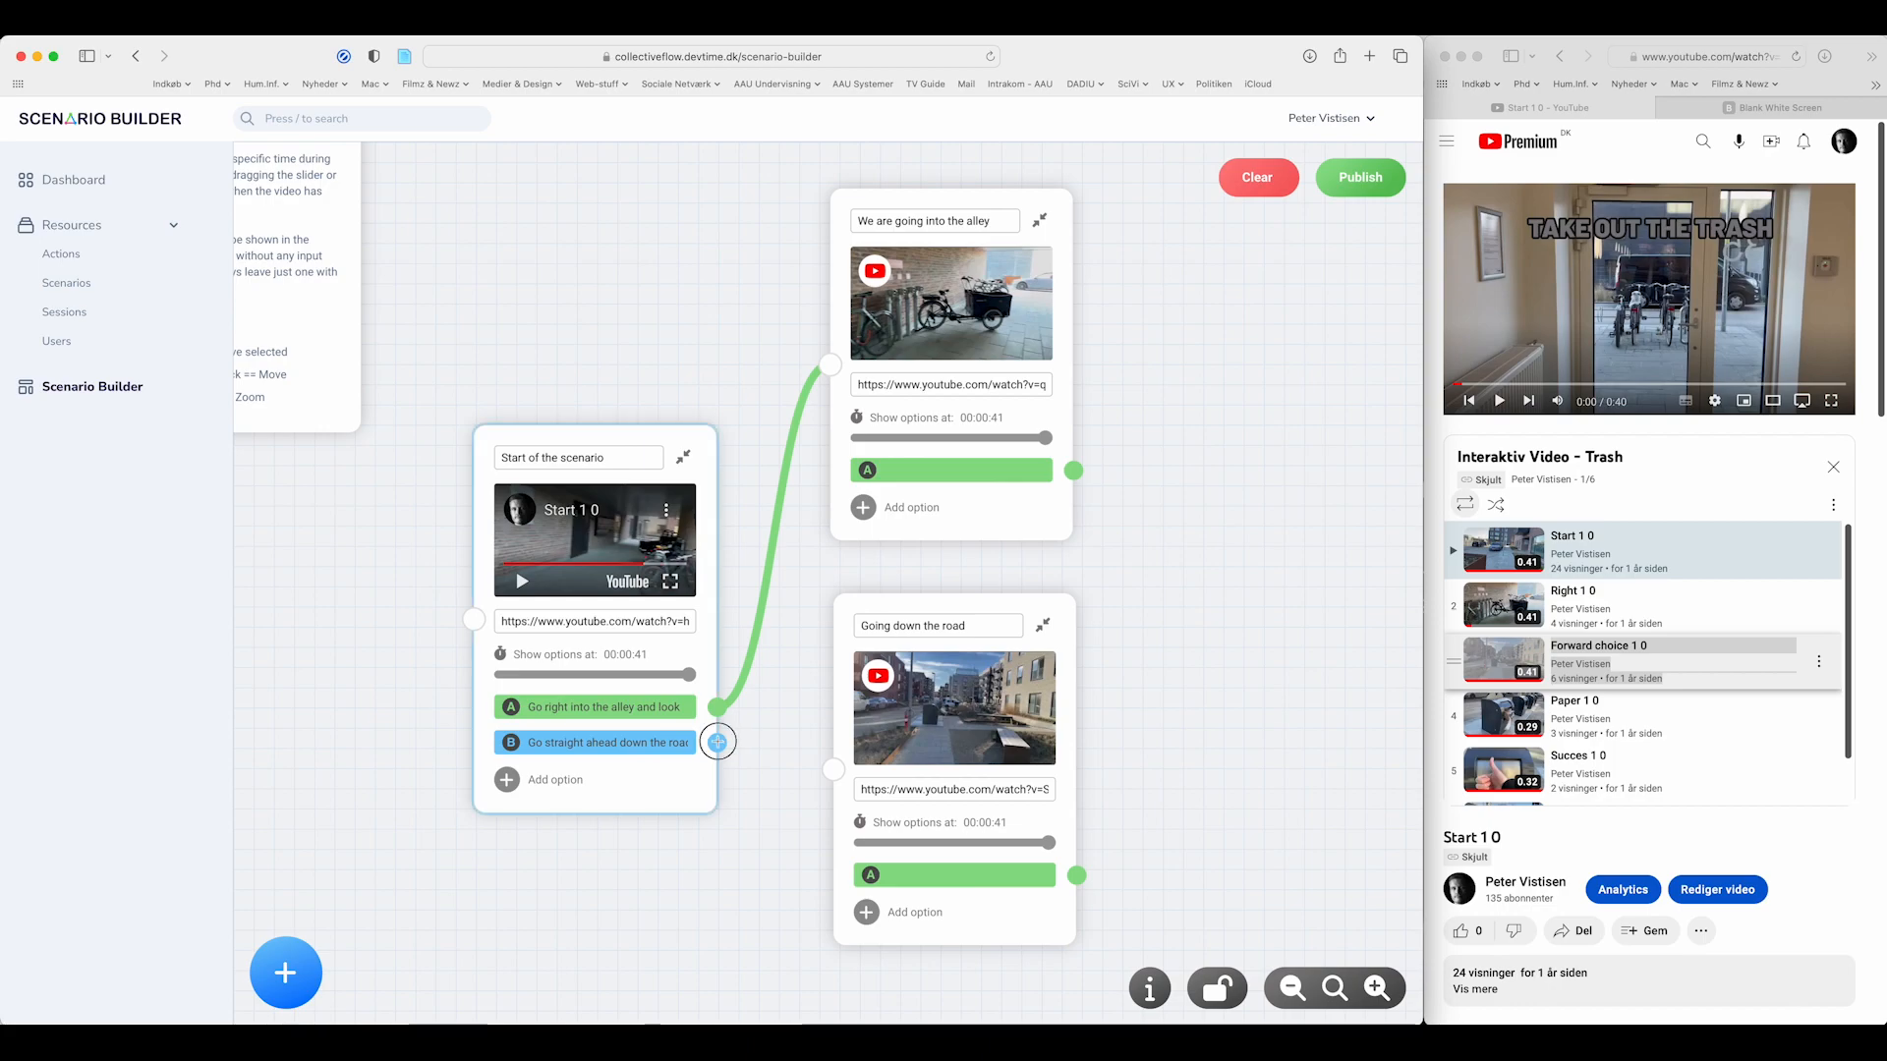
{"action": "left_click_drag", "start_coordinate": [717, 743], "coordinate": [828, 771]}
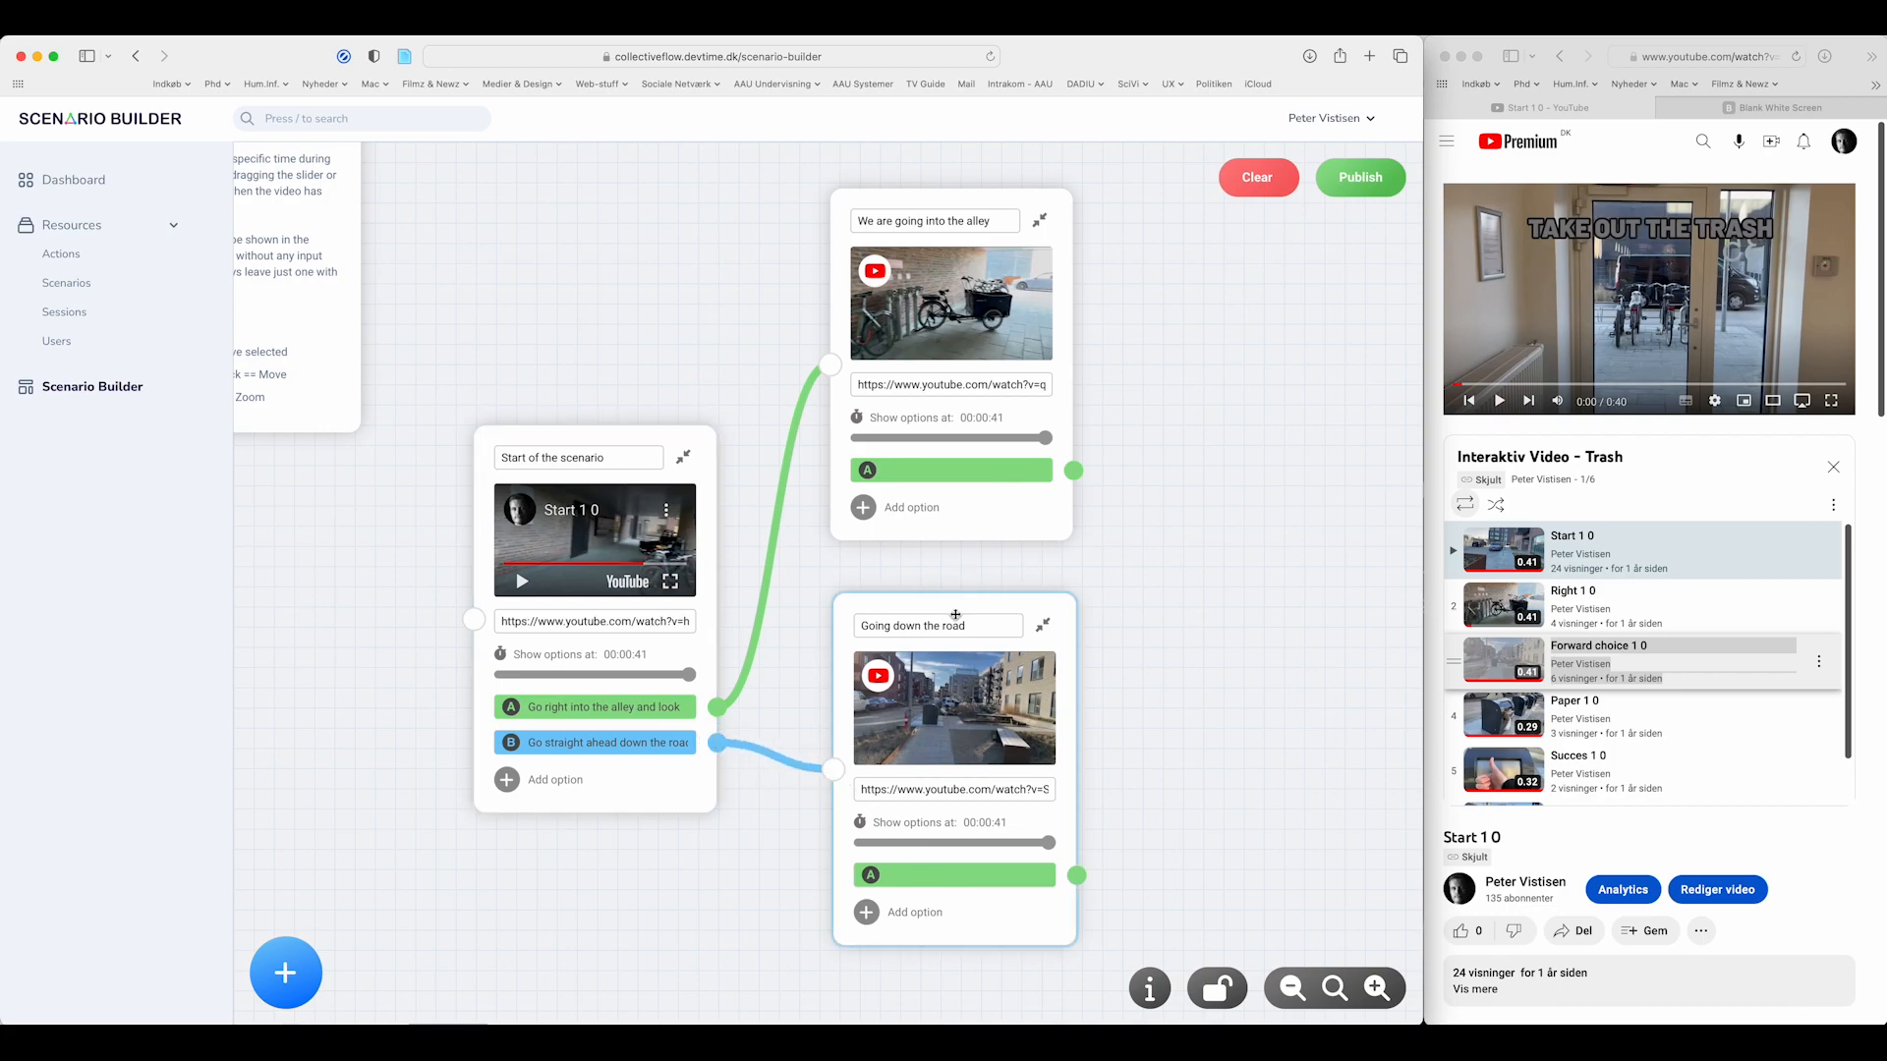
- Spread the three connected blocks apart, with the alley and road blocks farther to the right of the start block
{"action": "left_click", "coordinate": [1290, 990]}
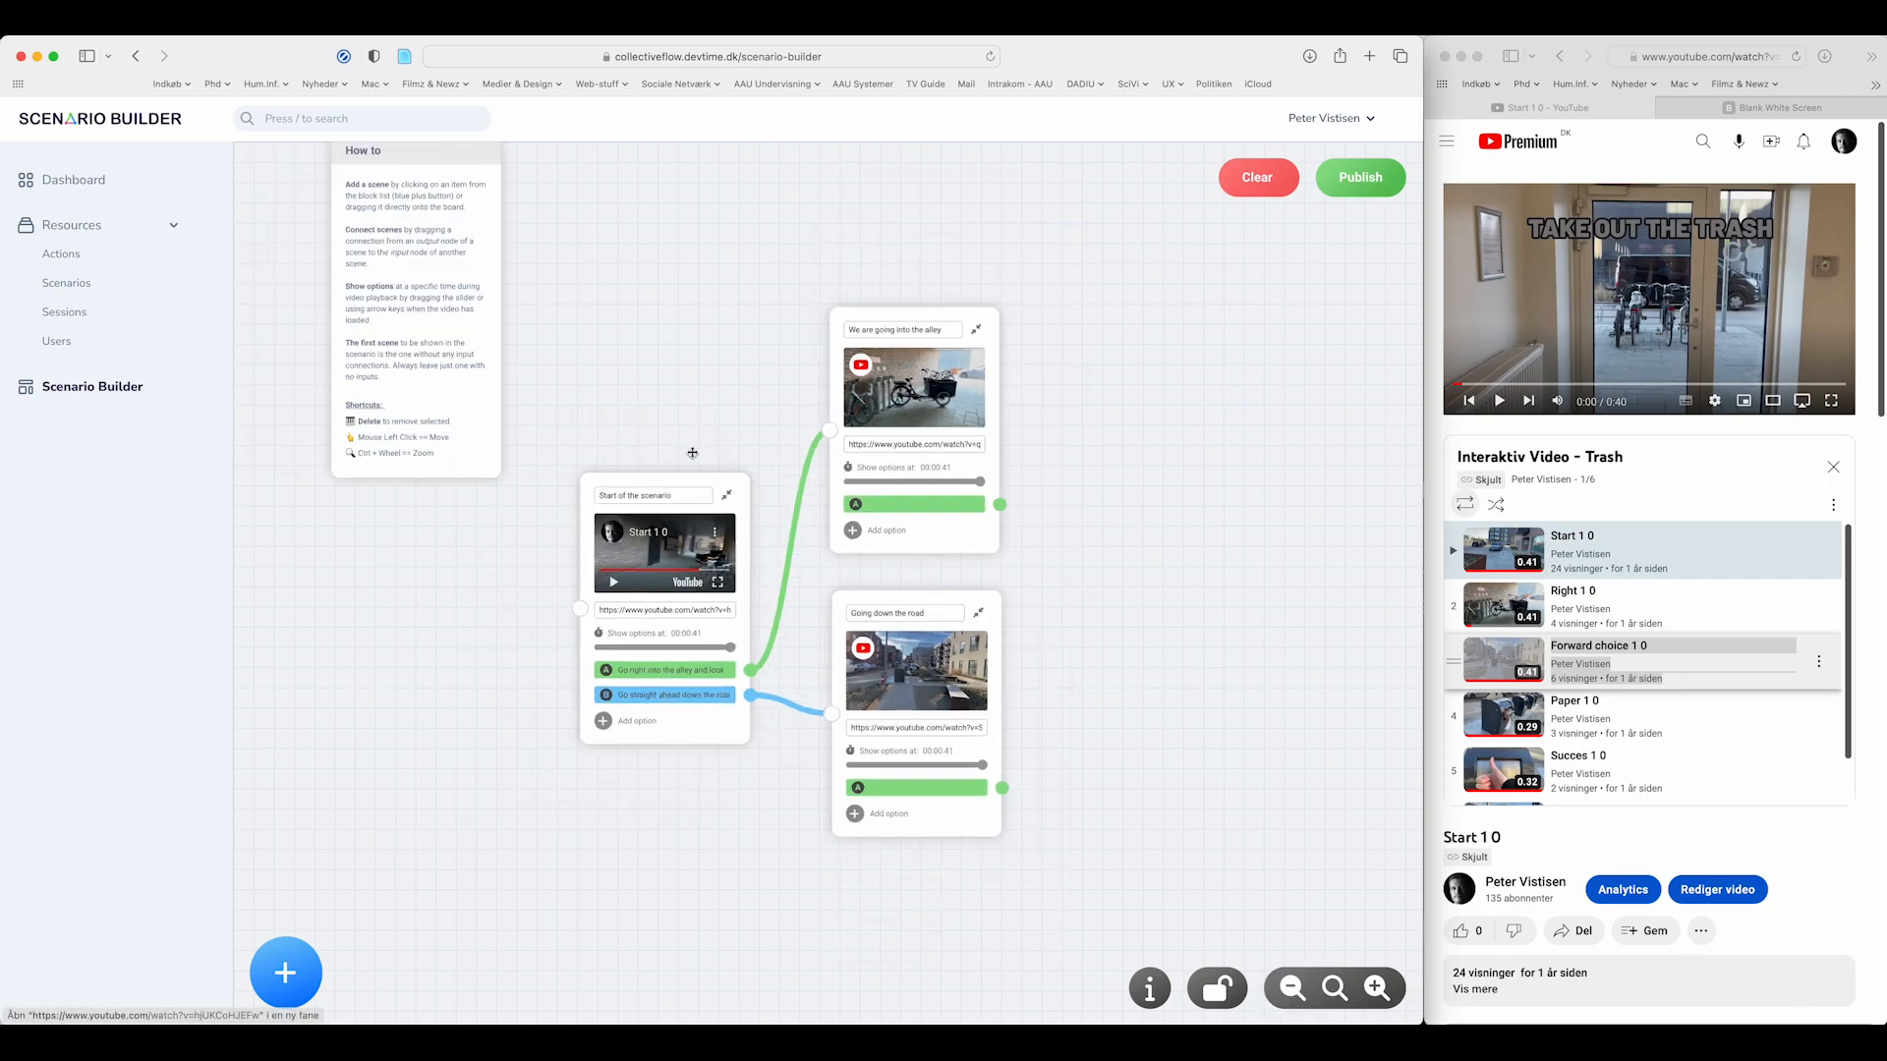
{"action": "left_click_drag", "start_coordinate": [690, 481], "coordinate": [666, 435]}
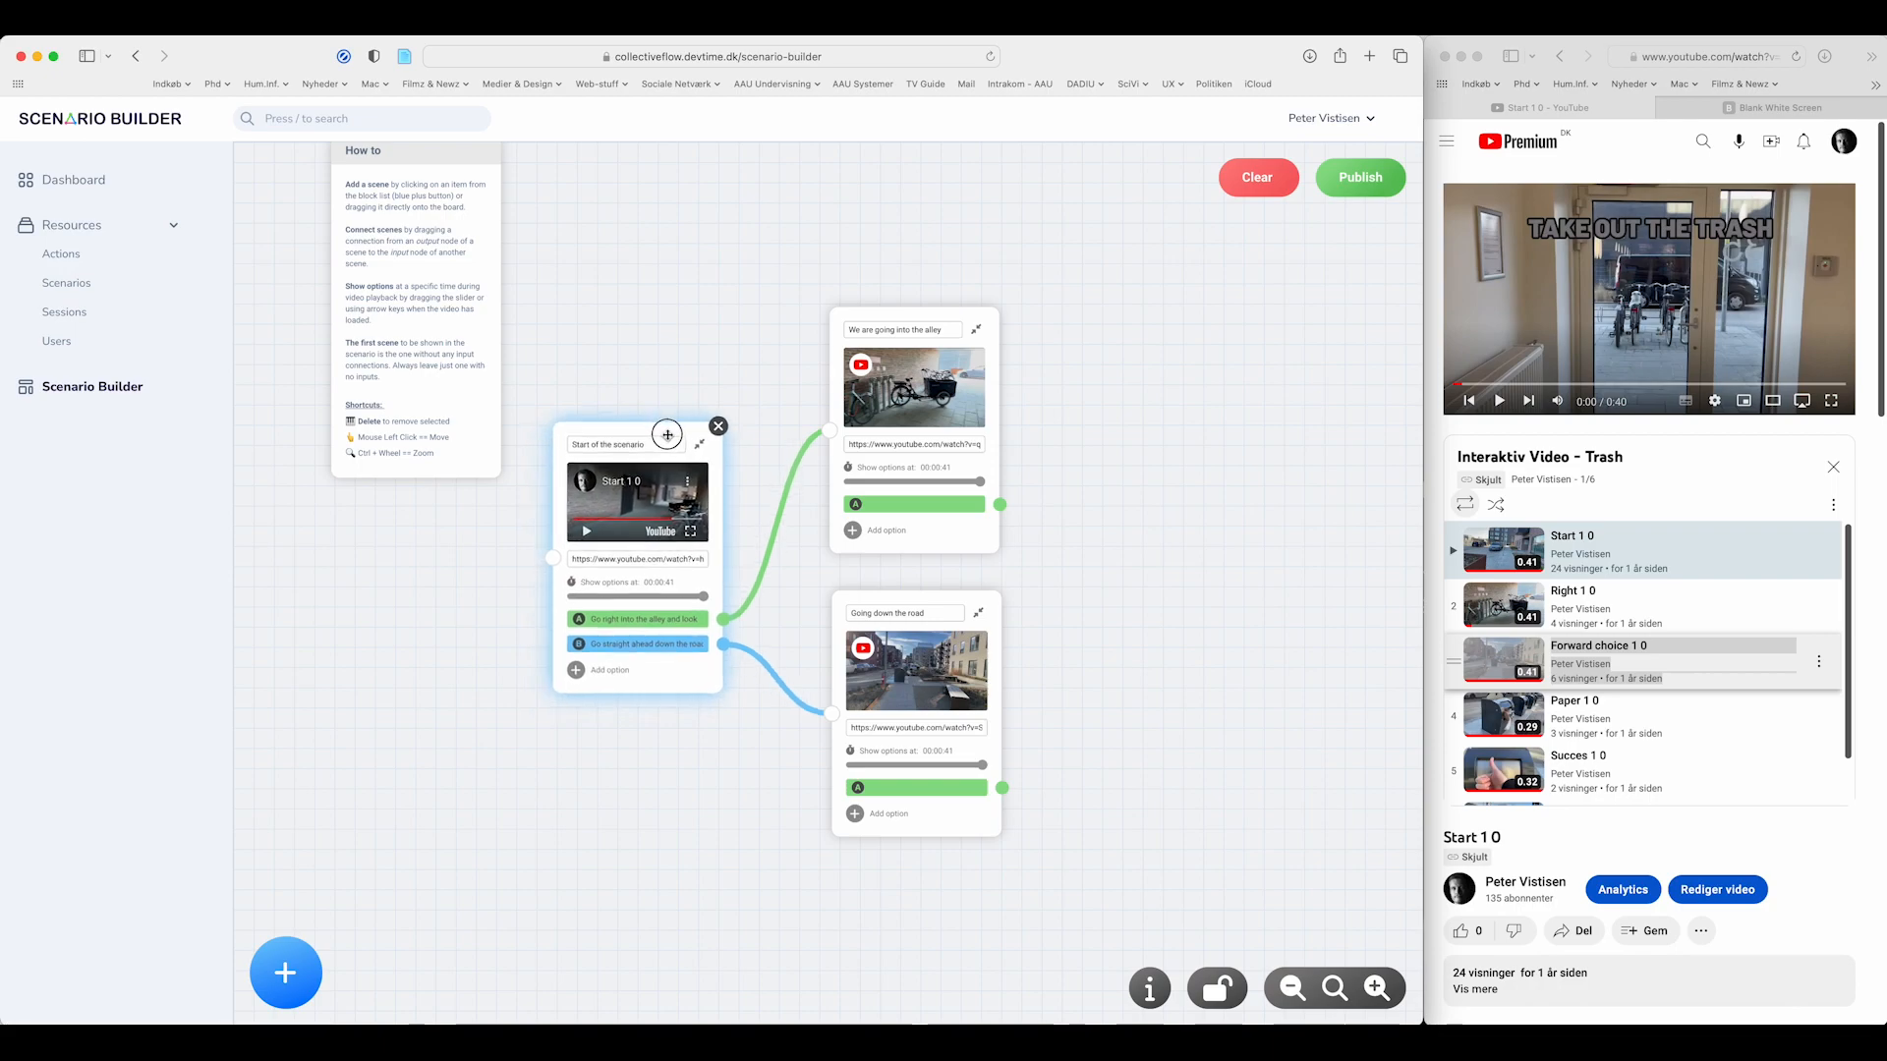
{"action": "left_click_drag", "start_coordinate": [909, 597], "coordinate": [991, 629]}
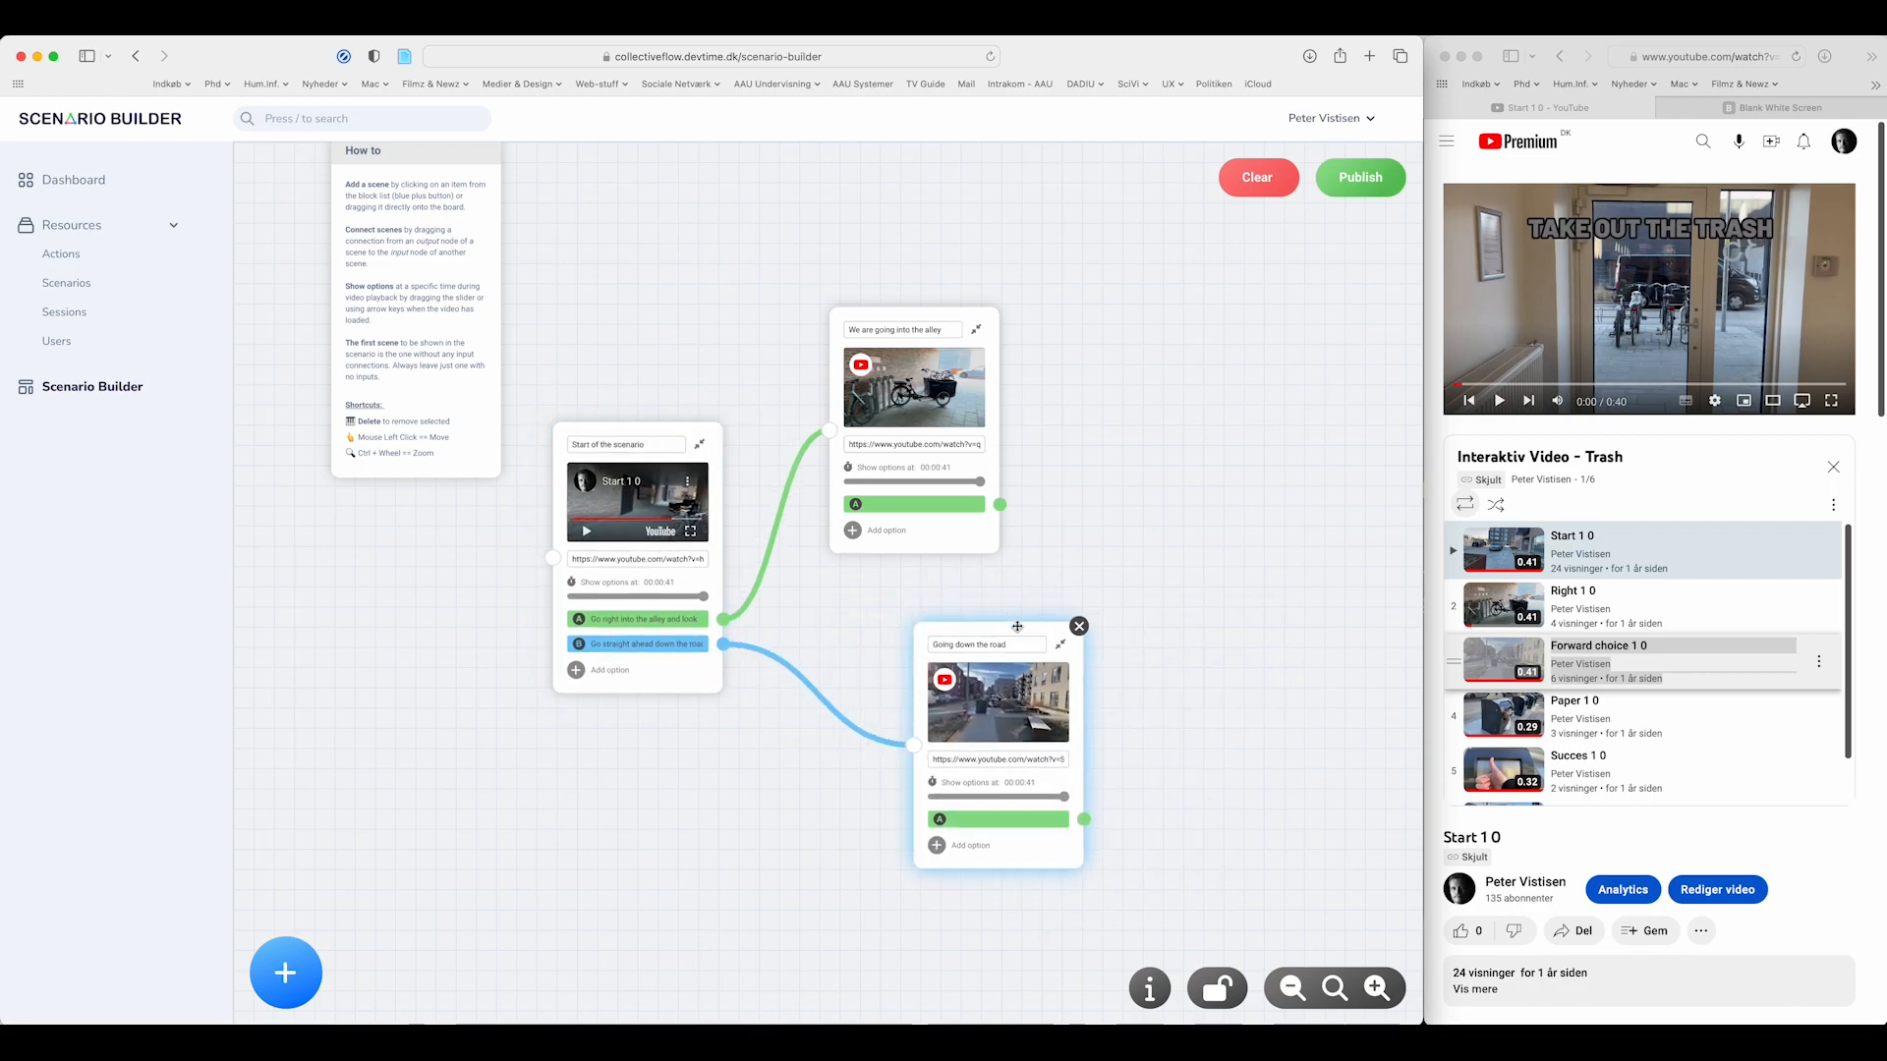
{"action": "left_click_drag", "start_coordinate": [884, 317], "coordinate": [917, 280]}
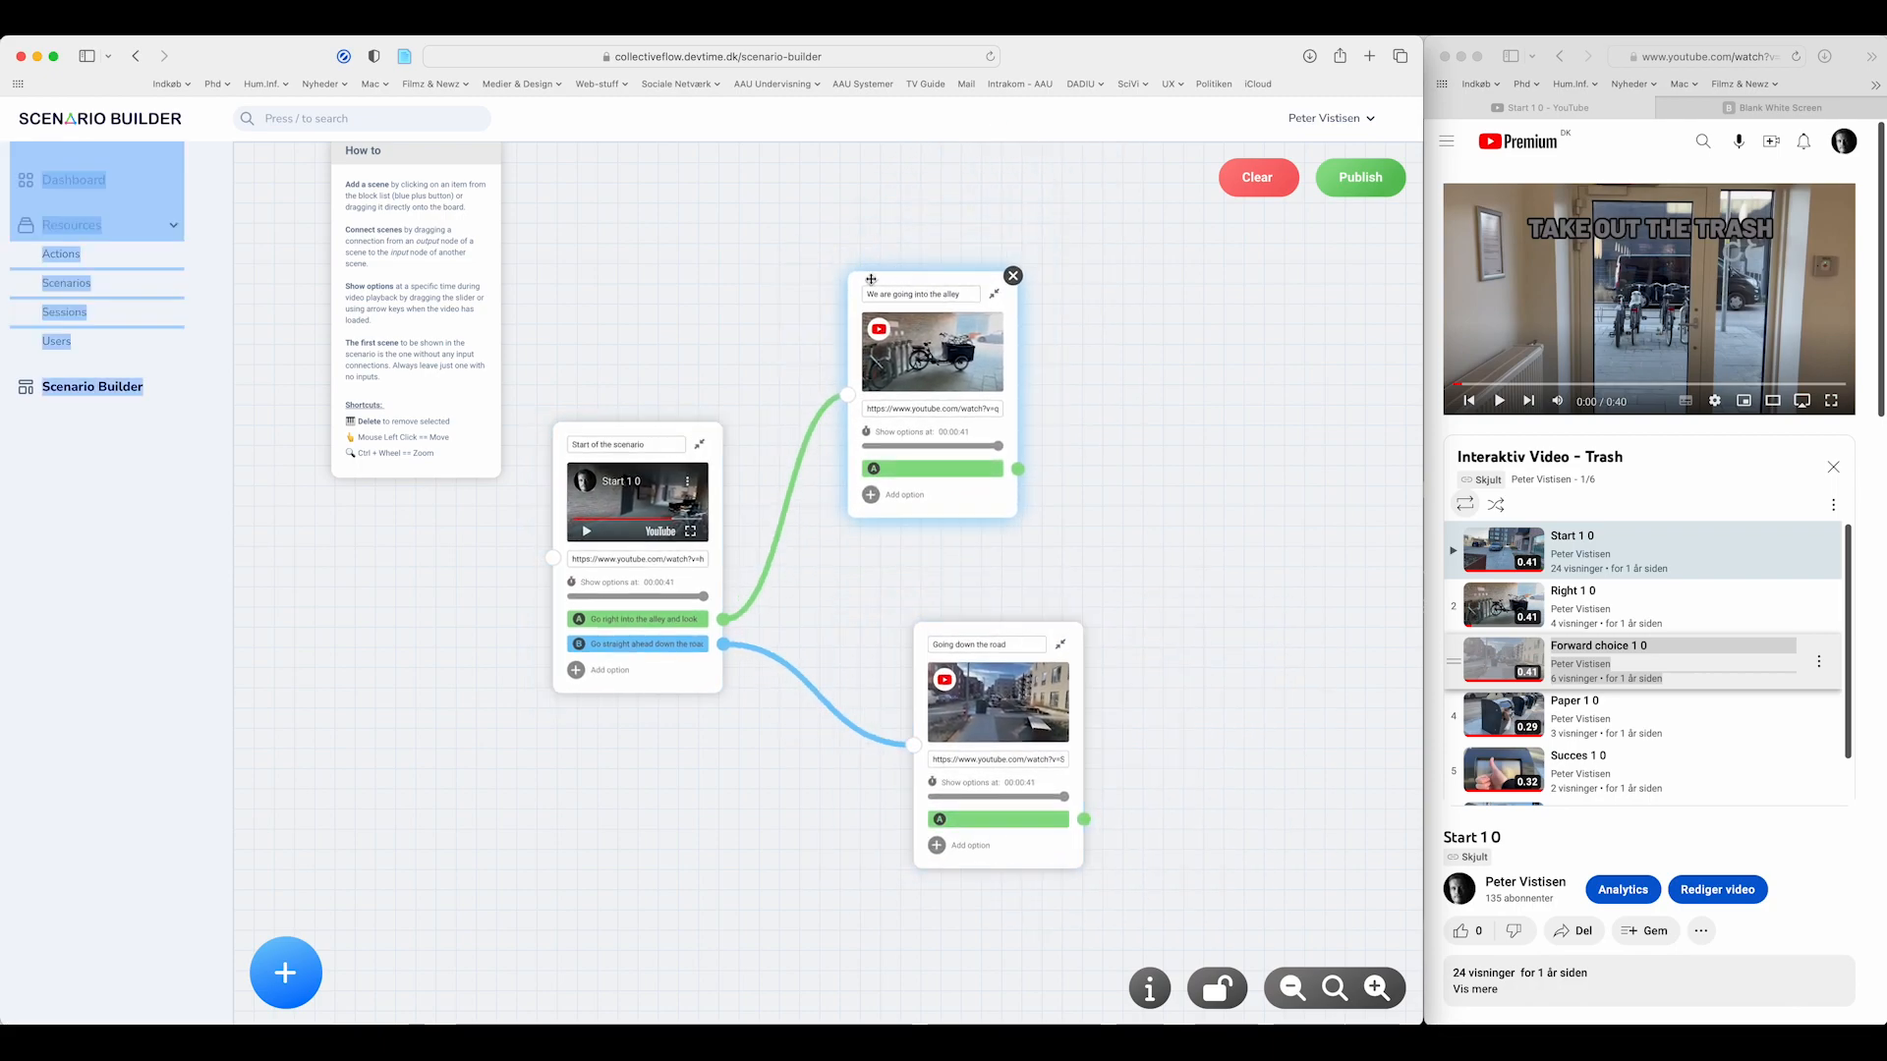
{"action": "left_click", "coordinate": [764, 272]}
{"action": "left_click_drag", "start_coordinate": [711, 424], "coordinate": [665, 417]}
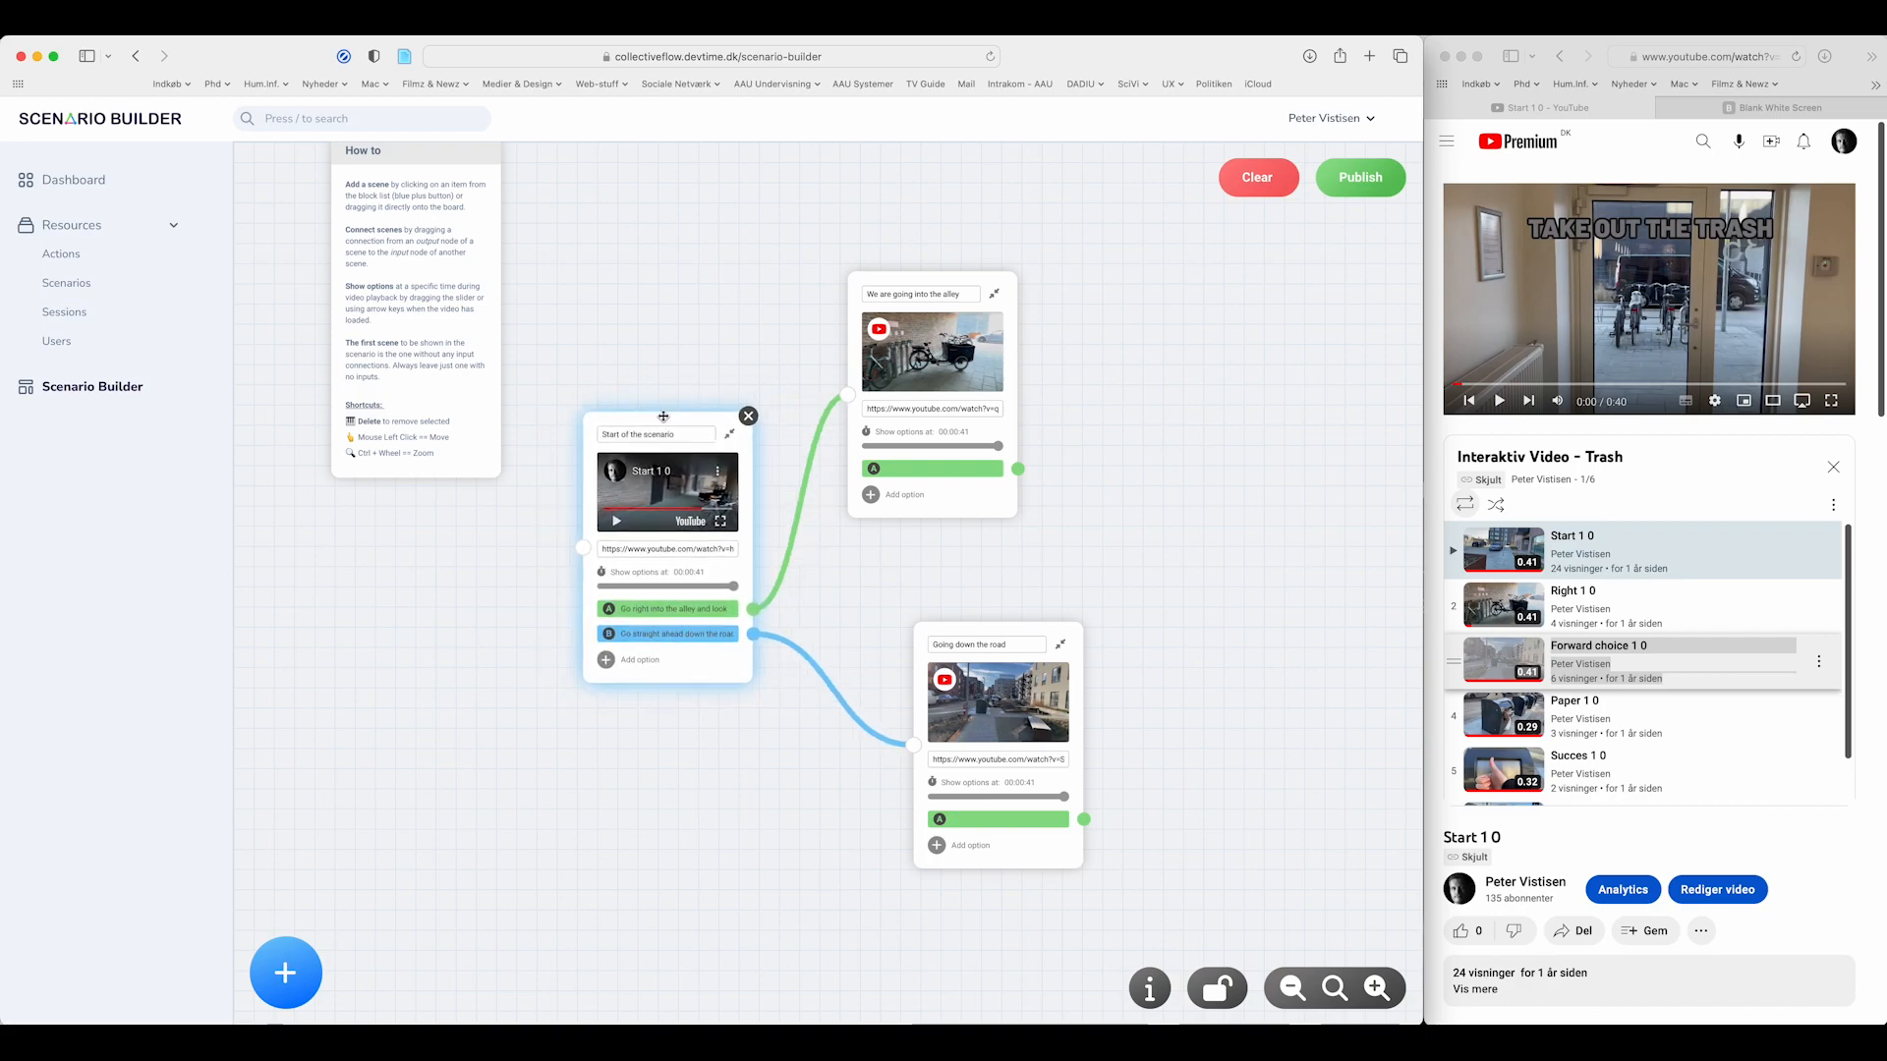
{"action": "left_click_drag", "start_coordinate": [933, 278], "coordinate": [1020, 303]}
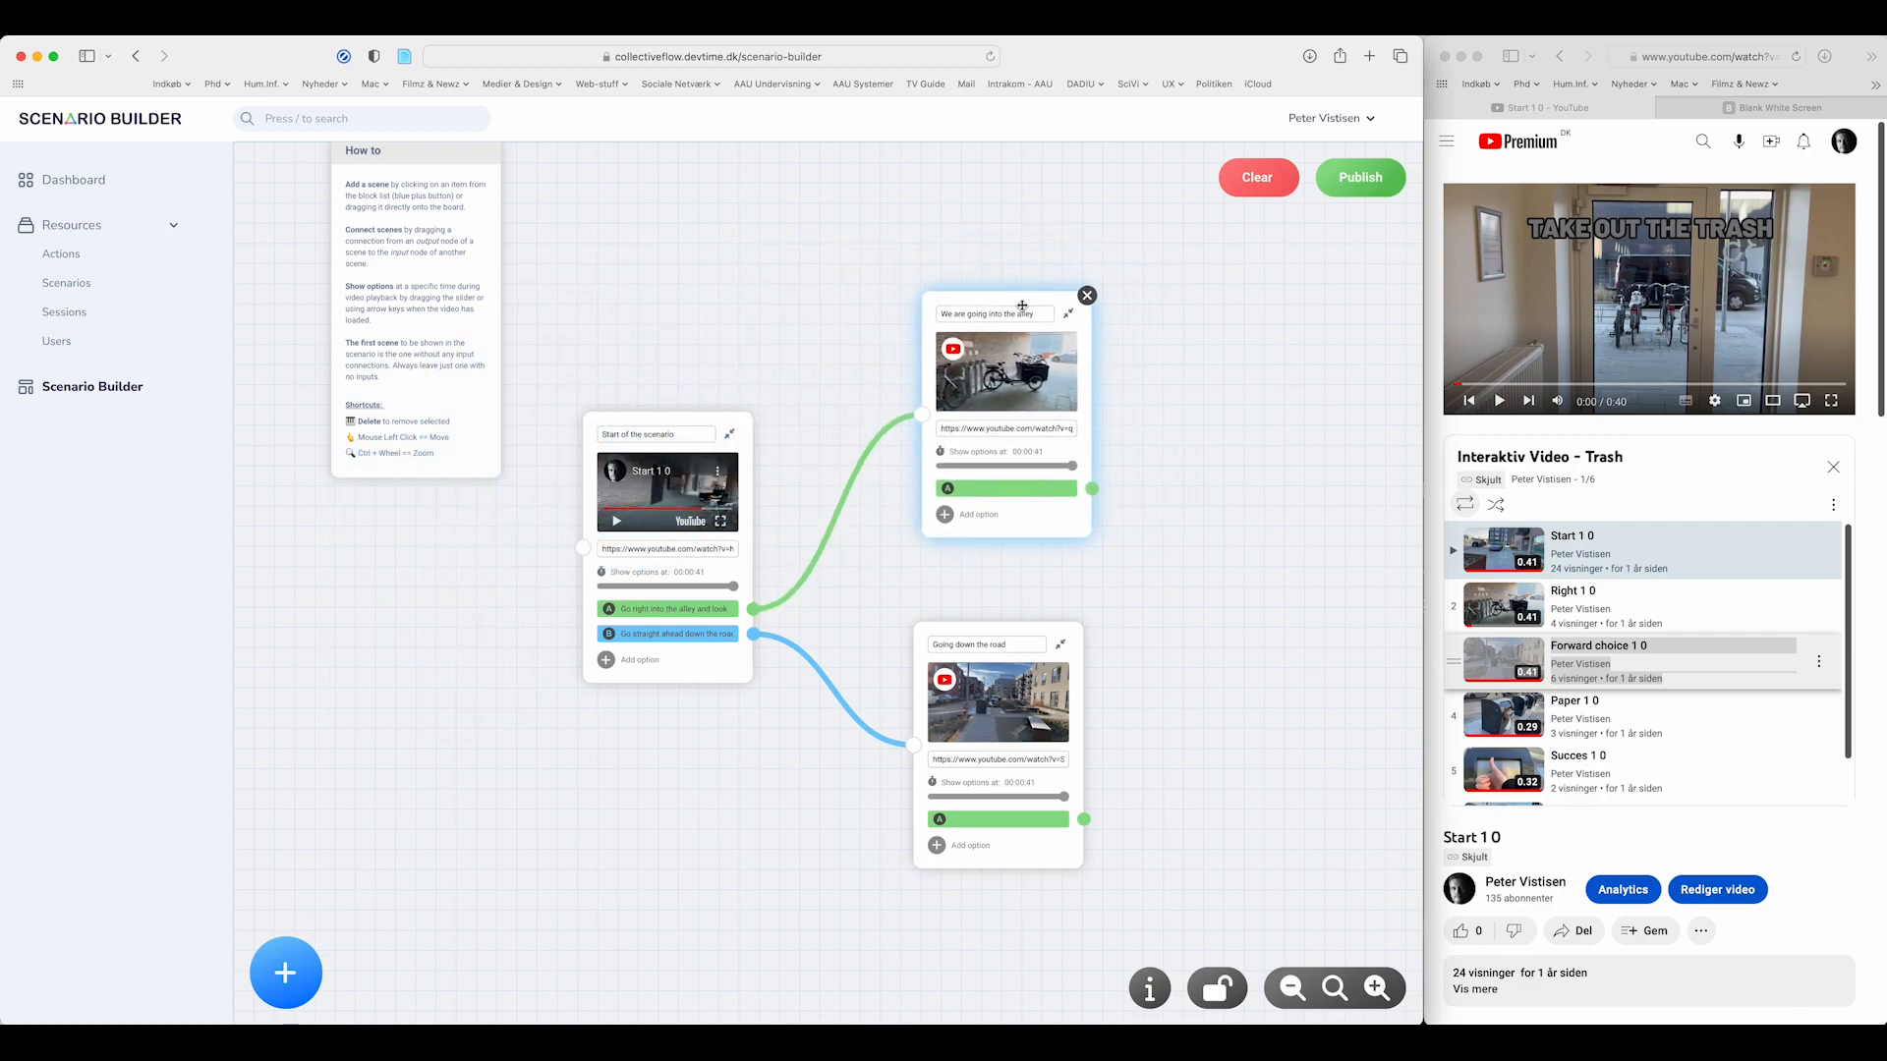
- Reroute option A from the alley block to the road block, and line up the road and alley blocks beside the start block
{"action": "left_click", "coordinate": [922, 415]}
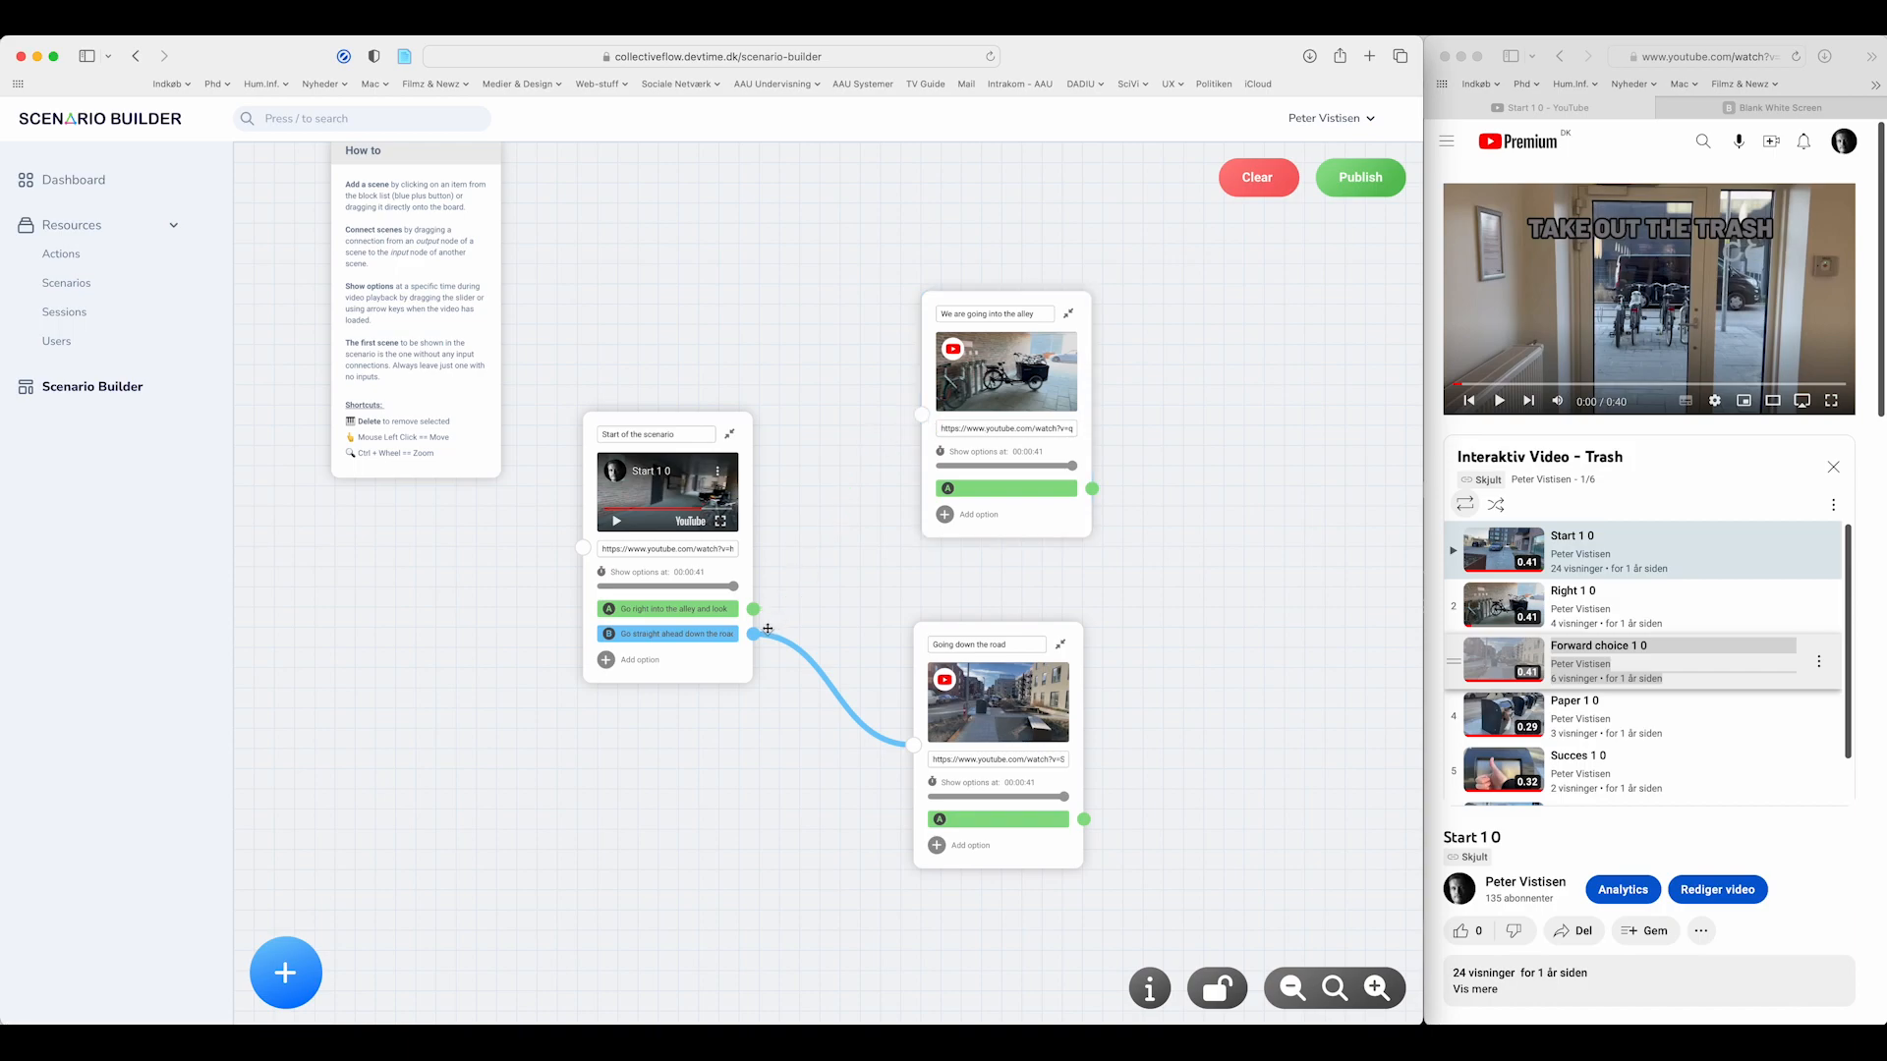
{"action": "left_click_drag", "start_coordinate": [752, 609], "coordinate": [916, 745]}
{"action": "left_click_drag", "start_coordinate": [952, 634], "coordinate": [898, 439]}
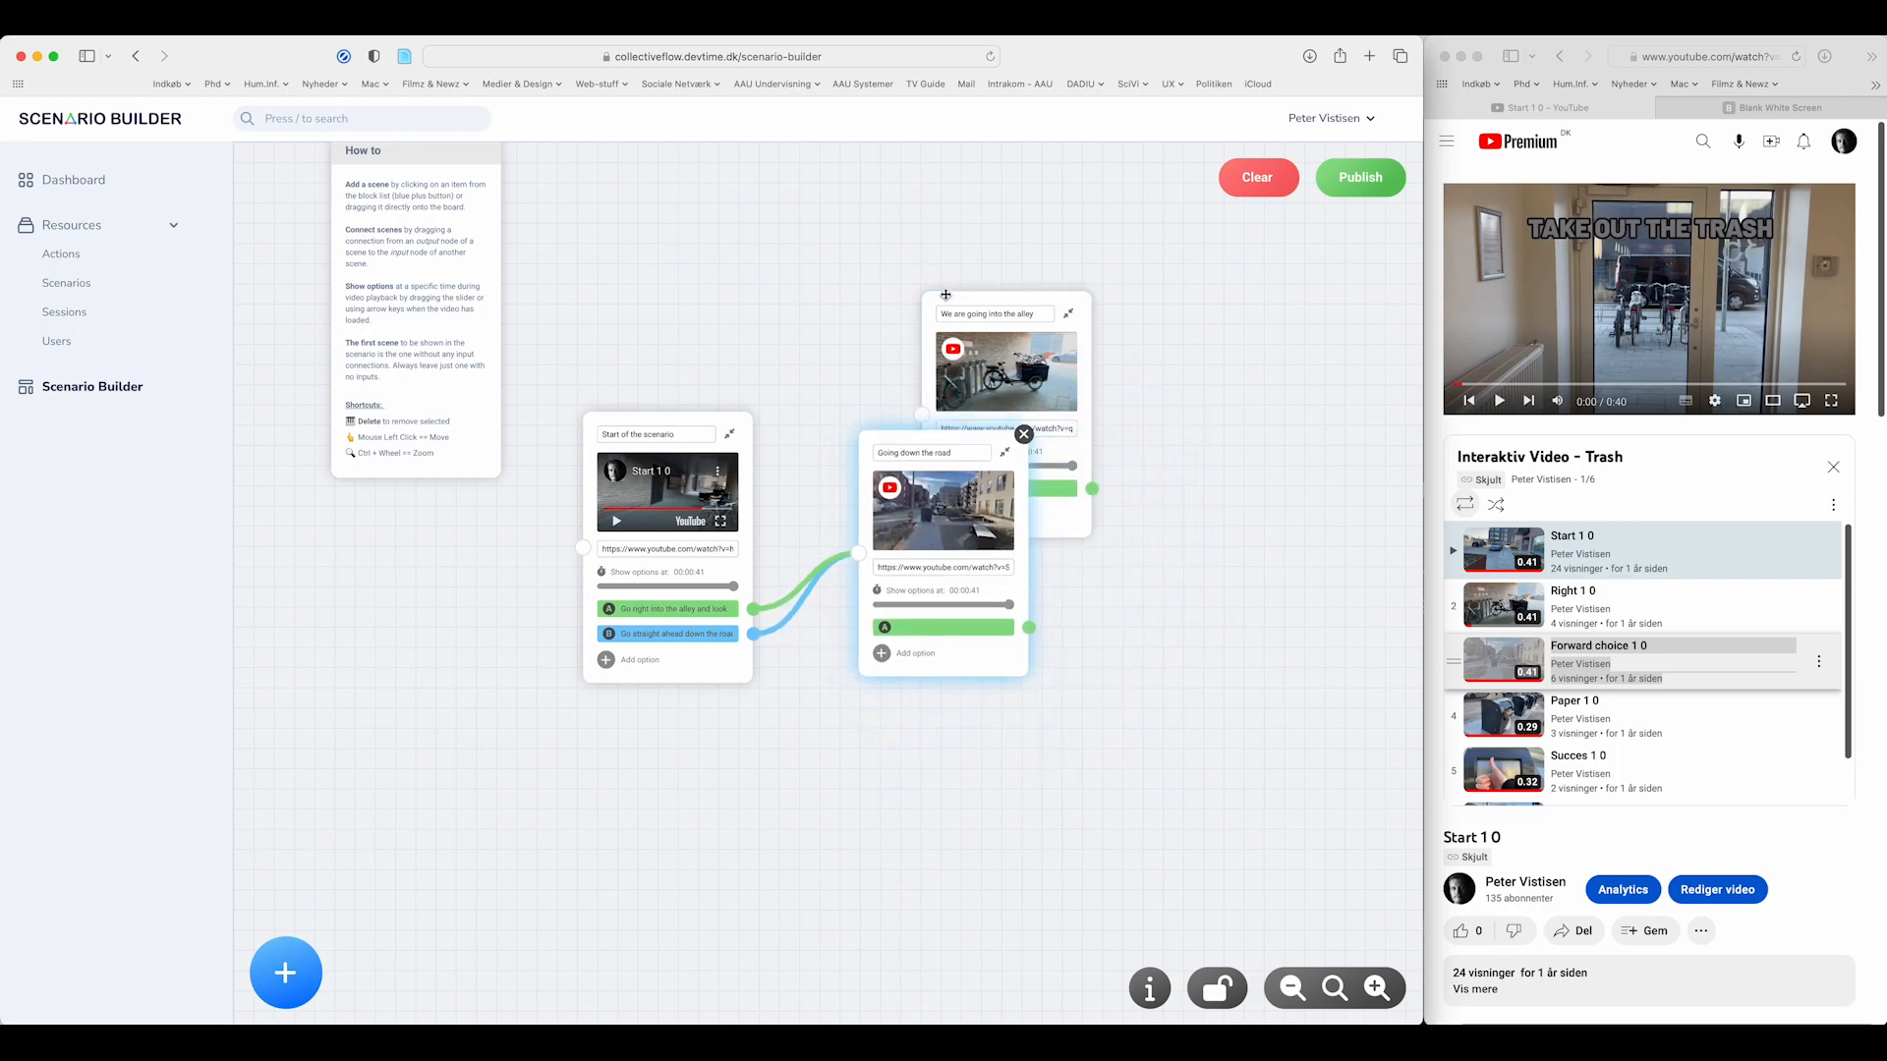
{"action": "left_click_drag", "start_coordinate": [944, 296], "coordinate": [1099, 433]}
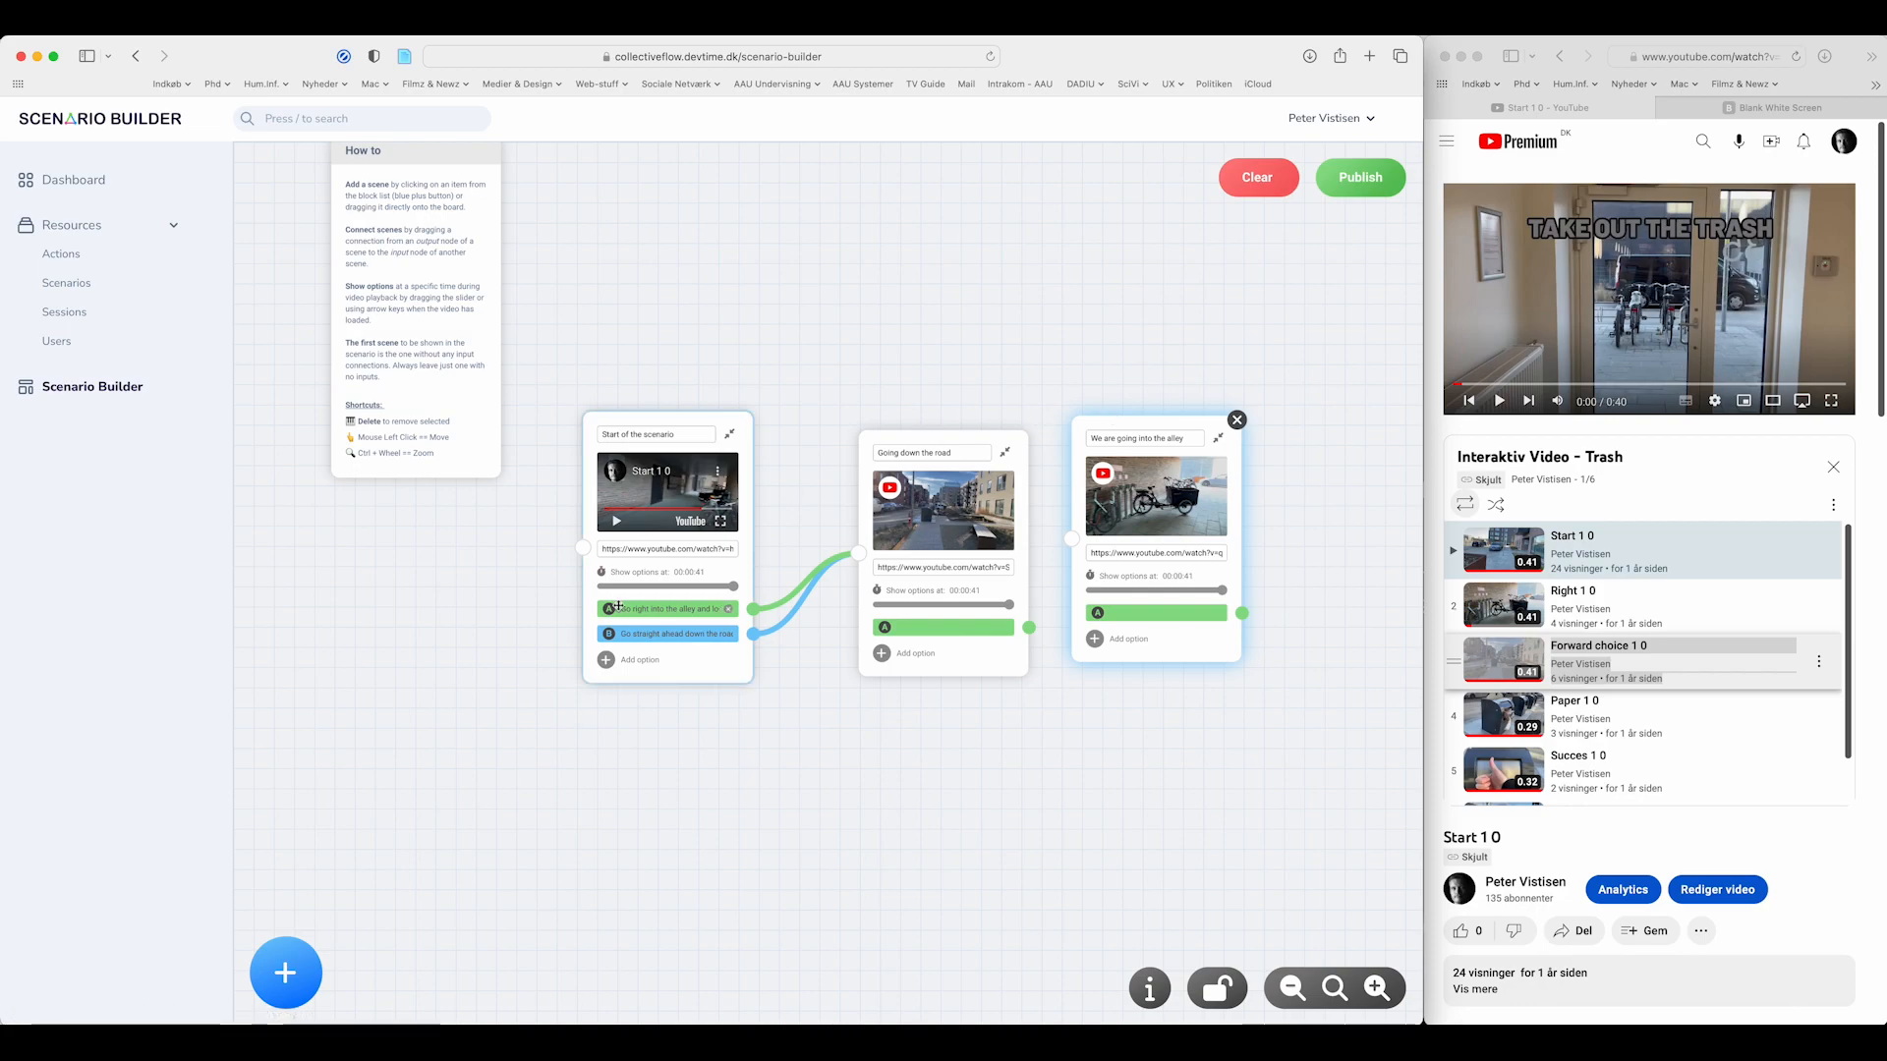
- Reconnect option A to the alley block, placing that block above and the road block below as separate branches
{"action": "left_click", "coordinate": [924, 453]}
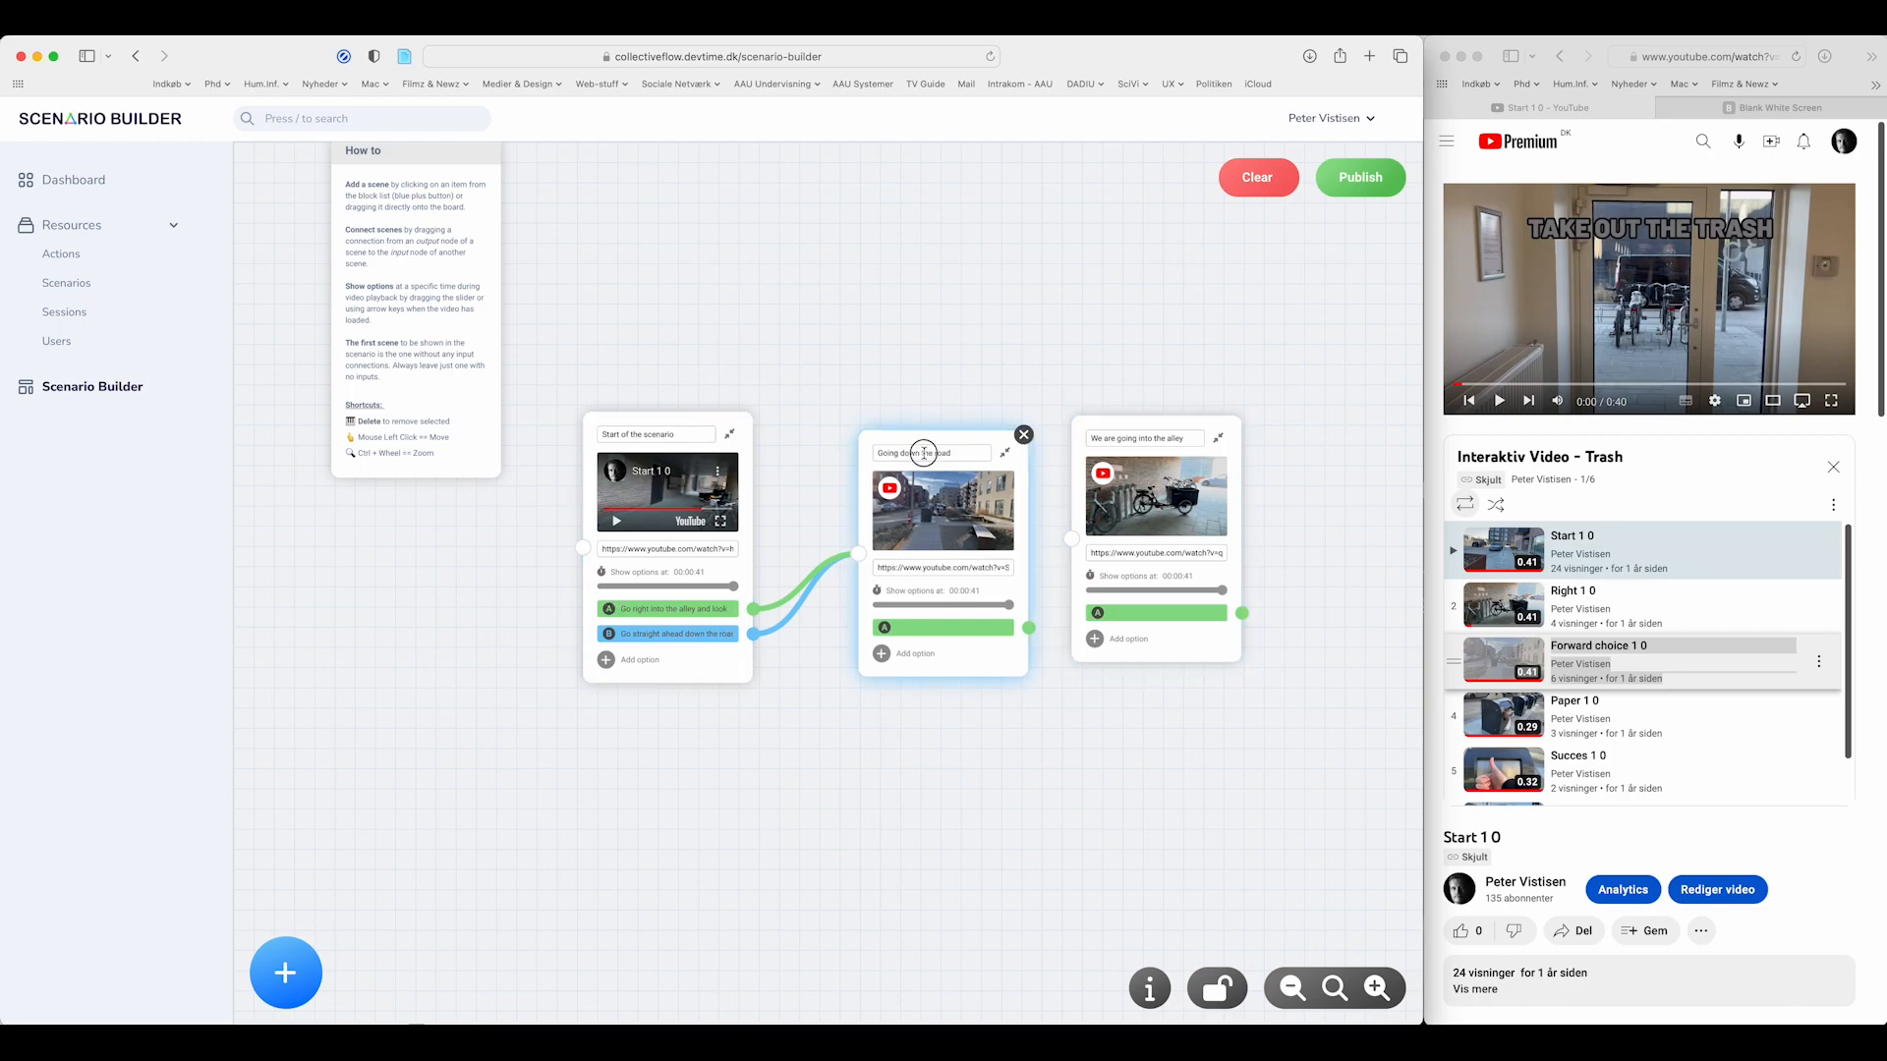
{"action": "left_click_drag", "start_coordinate": [924, 453], "coordinate": [941, 676]}
{"action": "left_click_drag", "start_coordinate": [1127, 430], "coordinate": [943, 300]}
{"action": "left_click_drag", "start_coordinate": [753, 609], "coordinate": [882, 413]}
{"action": "left_click", "coordinate": [993, 657]}
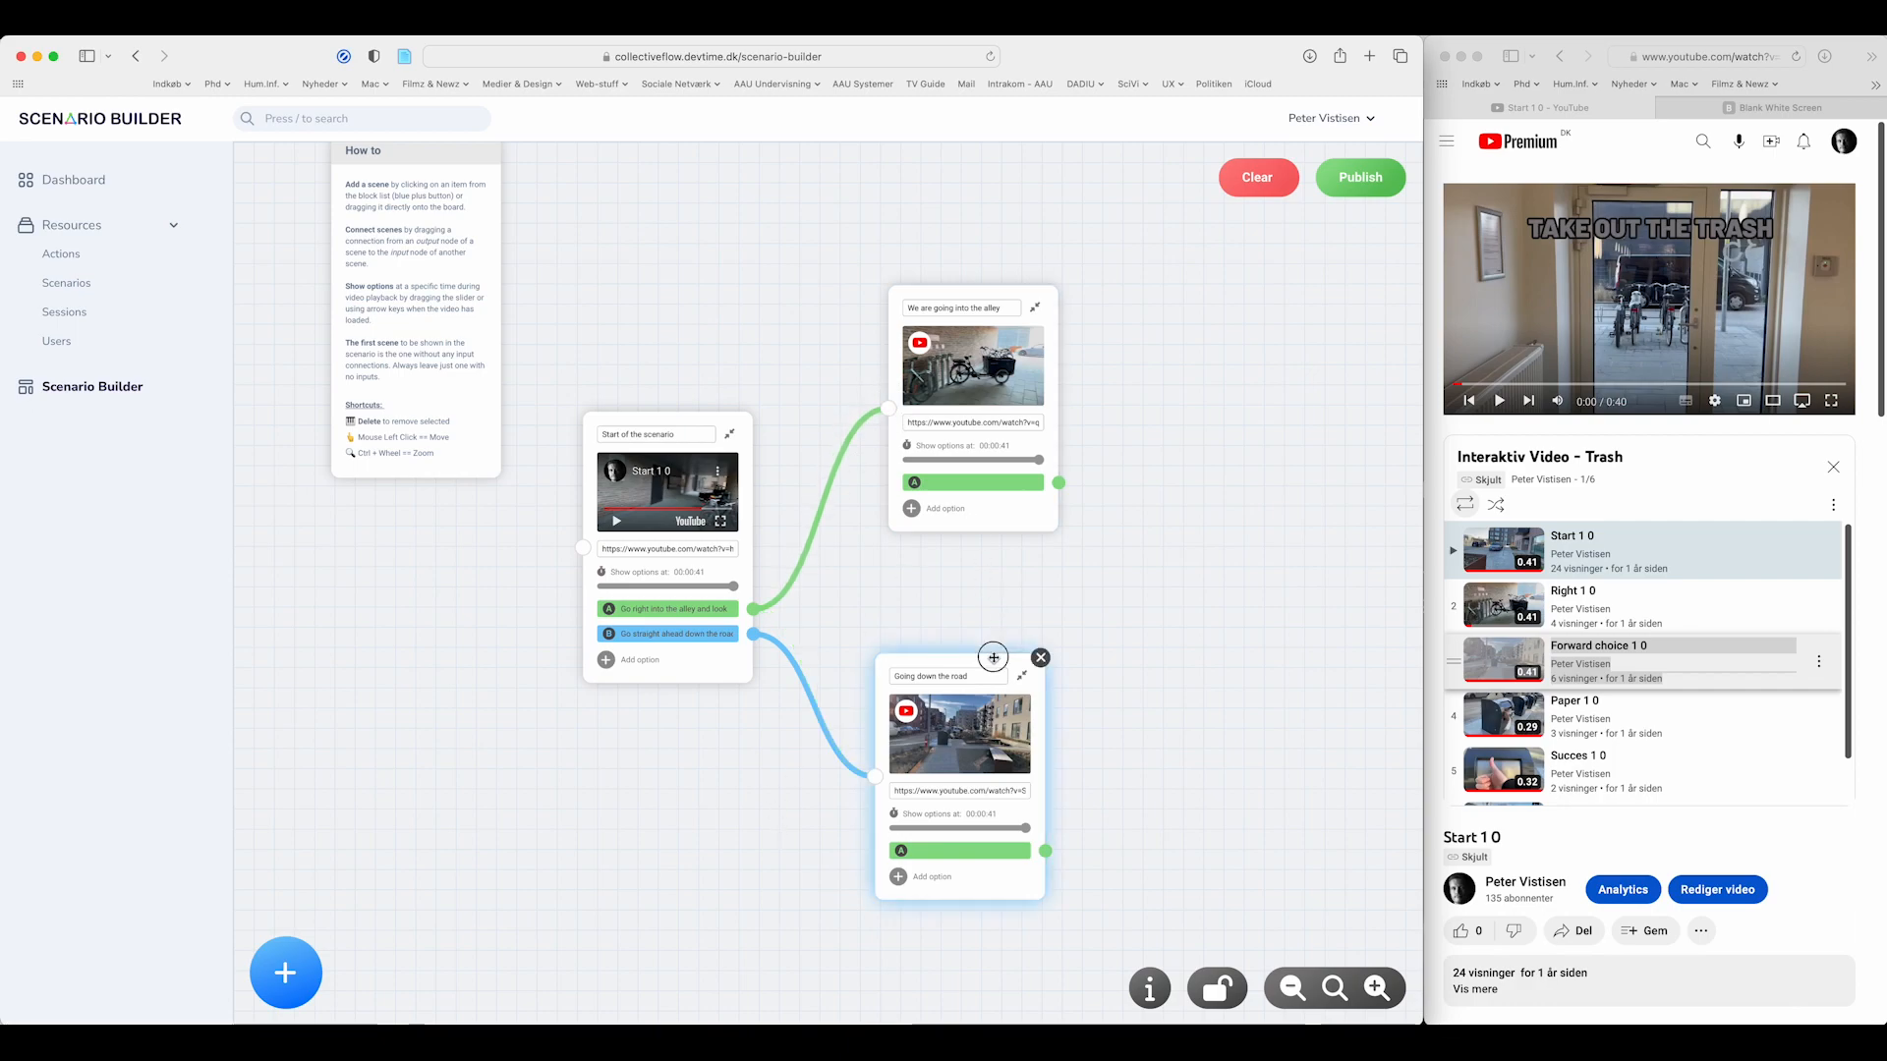
{"action": "left_click_drag", "start_coordinate": [993, 657], "coordinate": [1004, 582]}
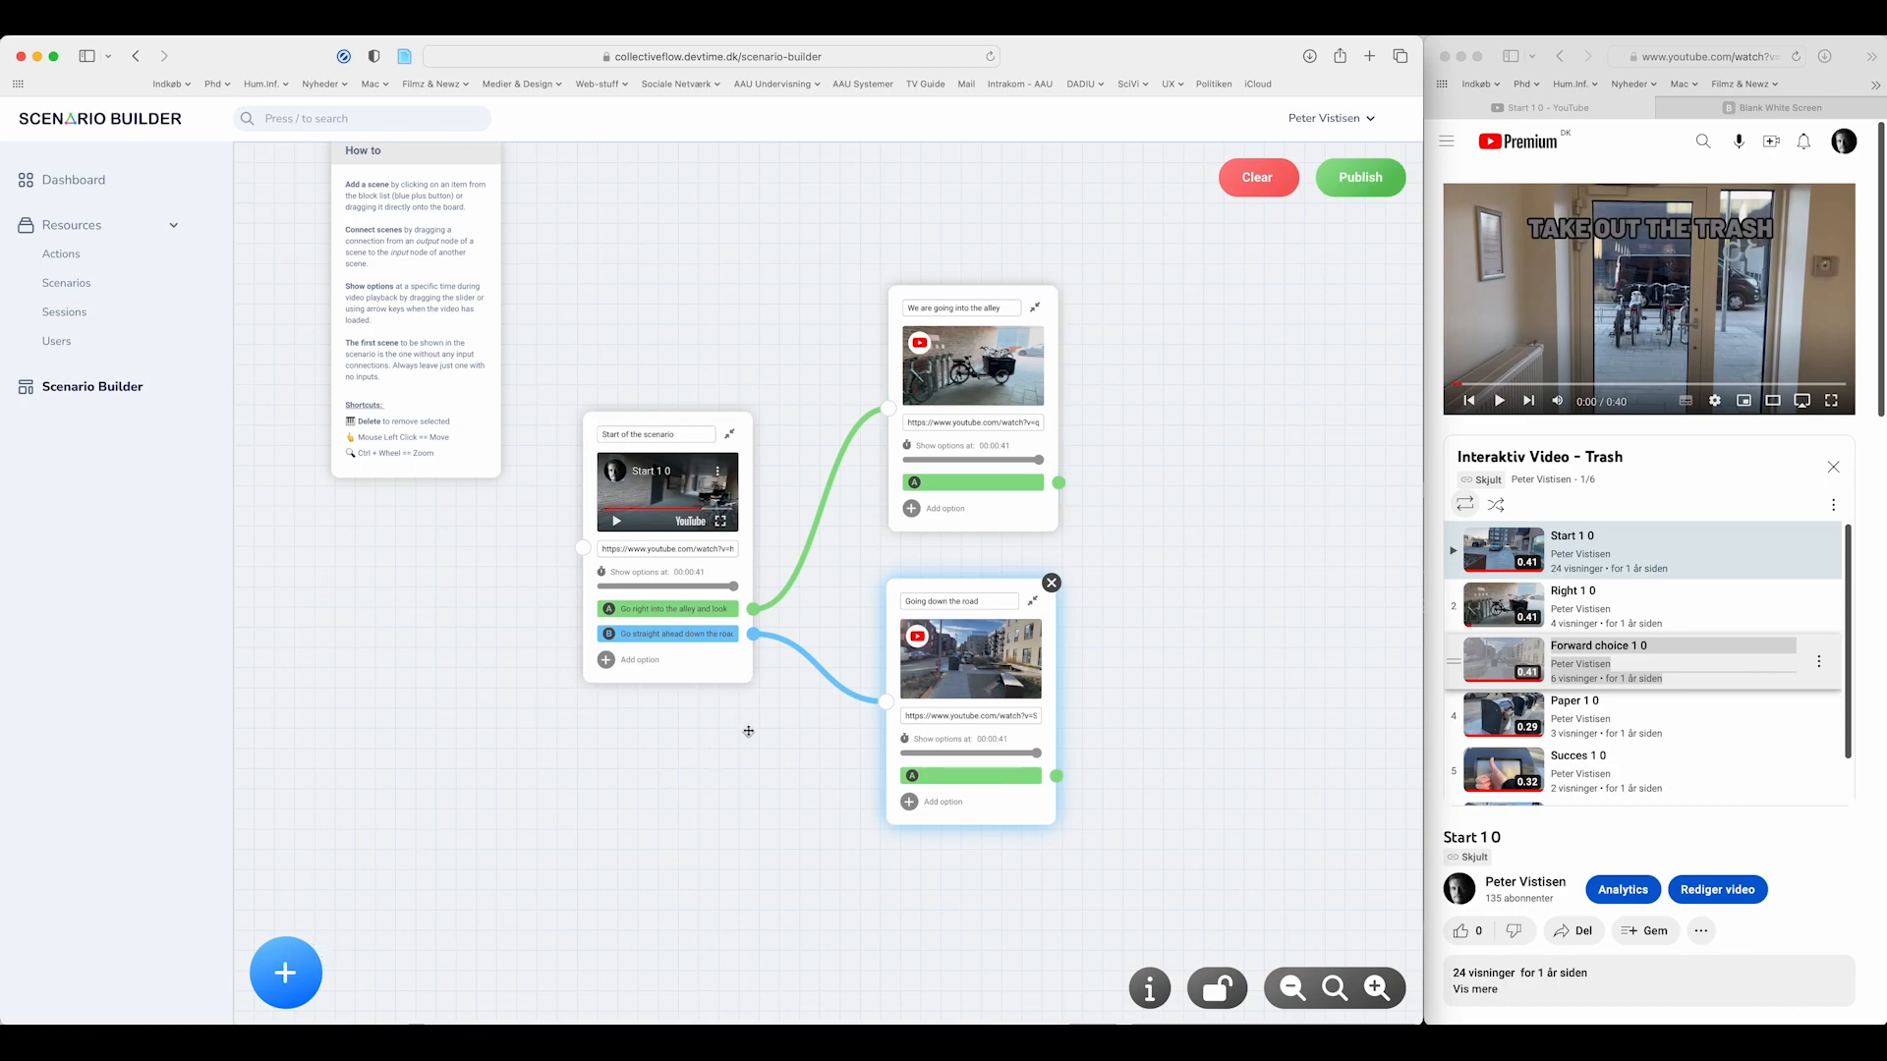
- Create a new video block and place it to the right of the "Going down the road" block
{"action": "left_click", "coordinate": [284, 984]}
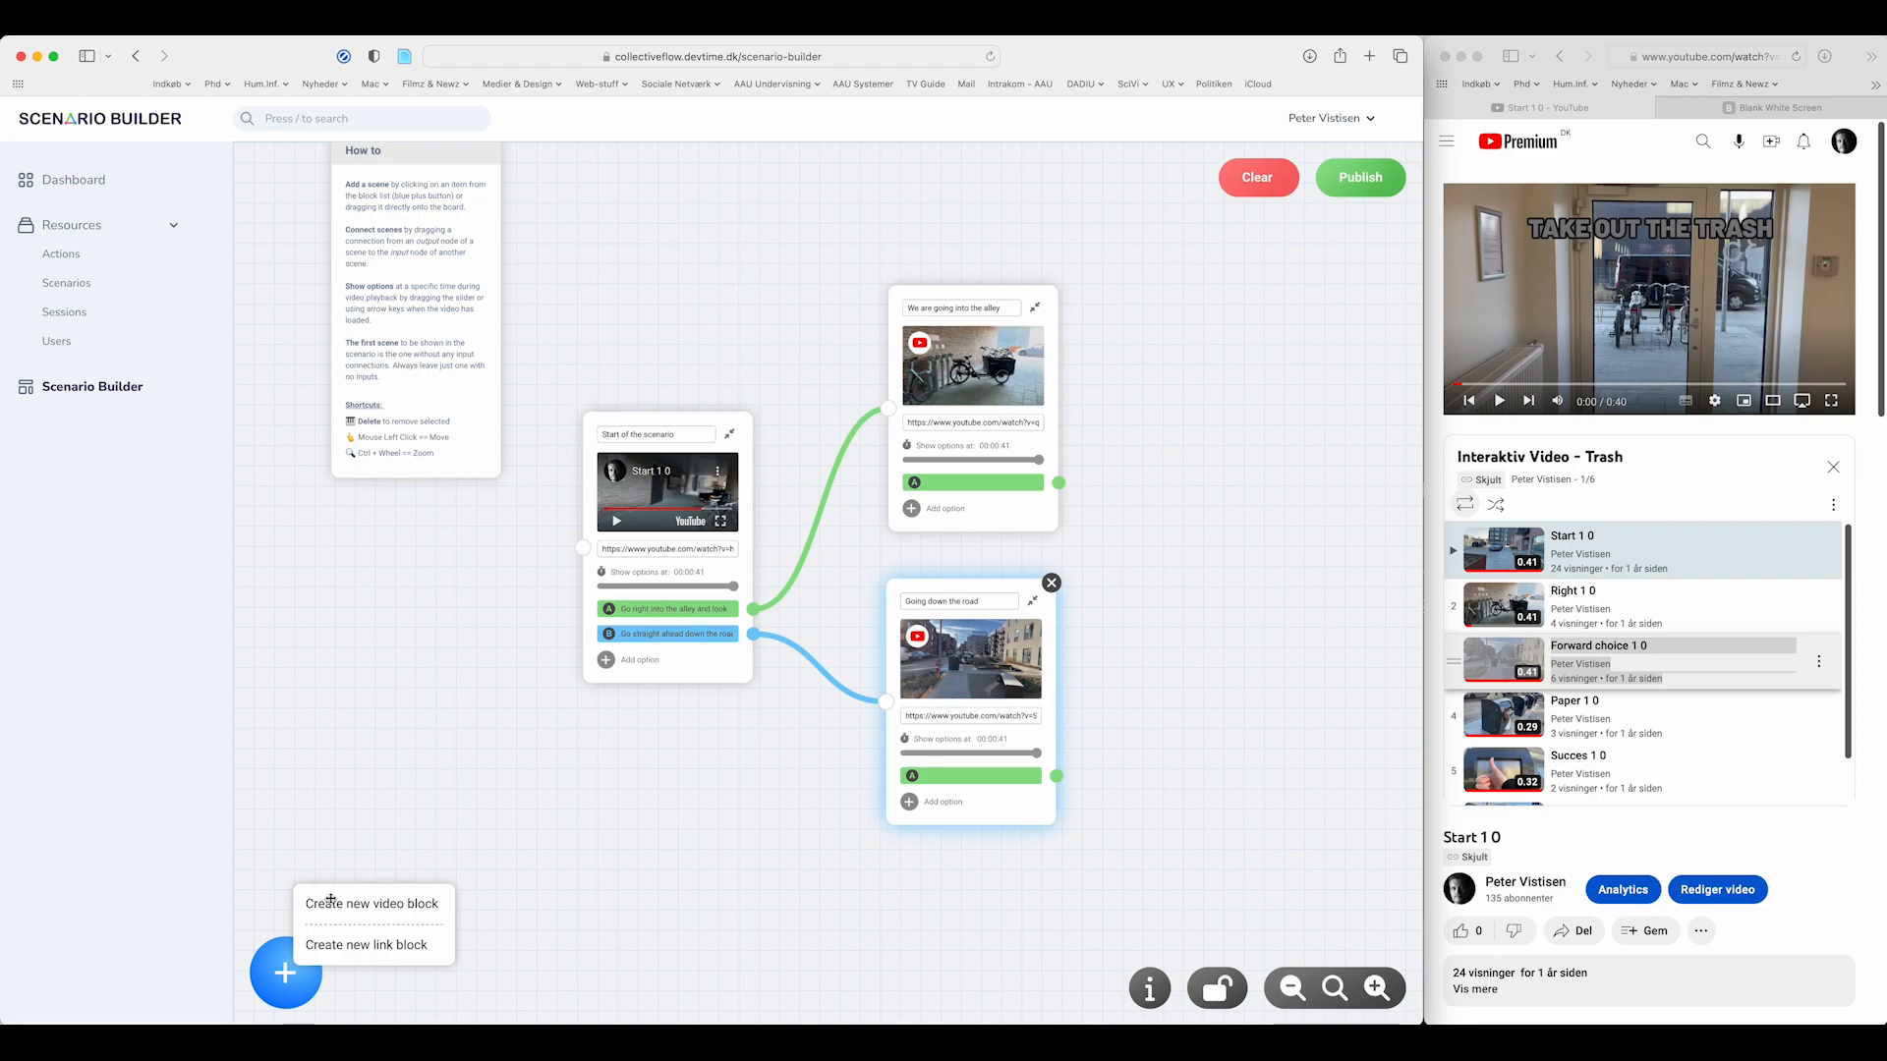
{"action": "left_click", "coordinate": [314, 889]}
{"action": "left_click_drag", "start_coordinate": [375, 774], "coordinate": [1259, 556]}
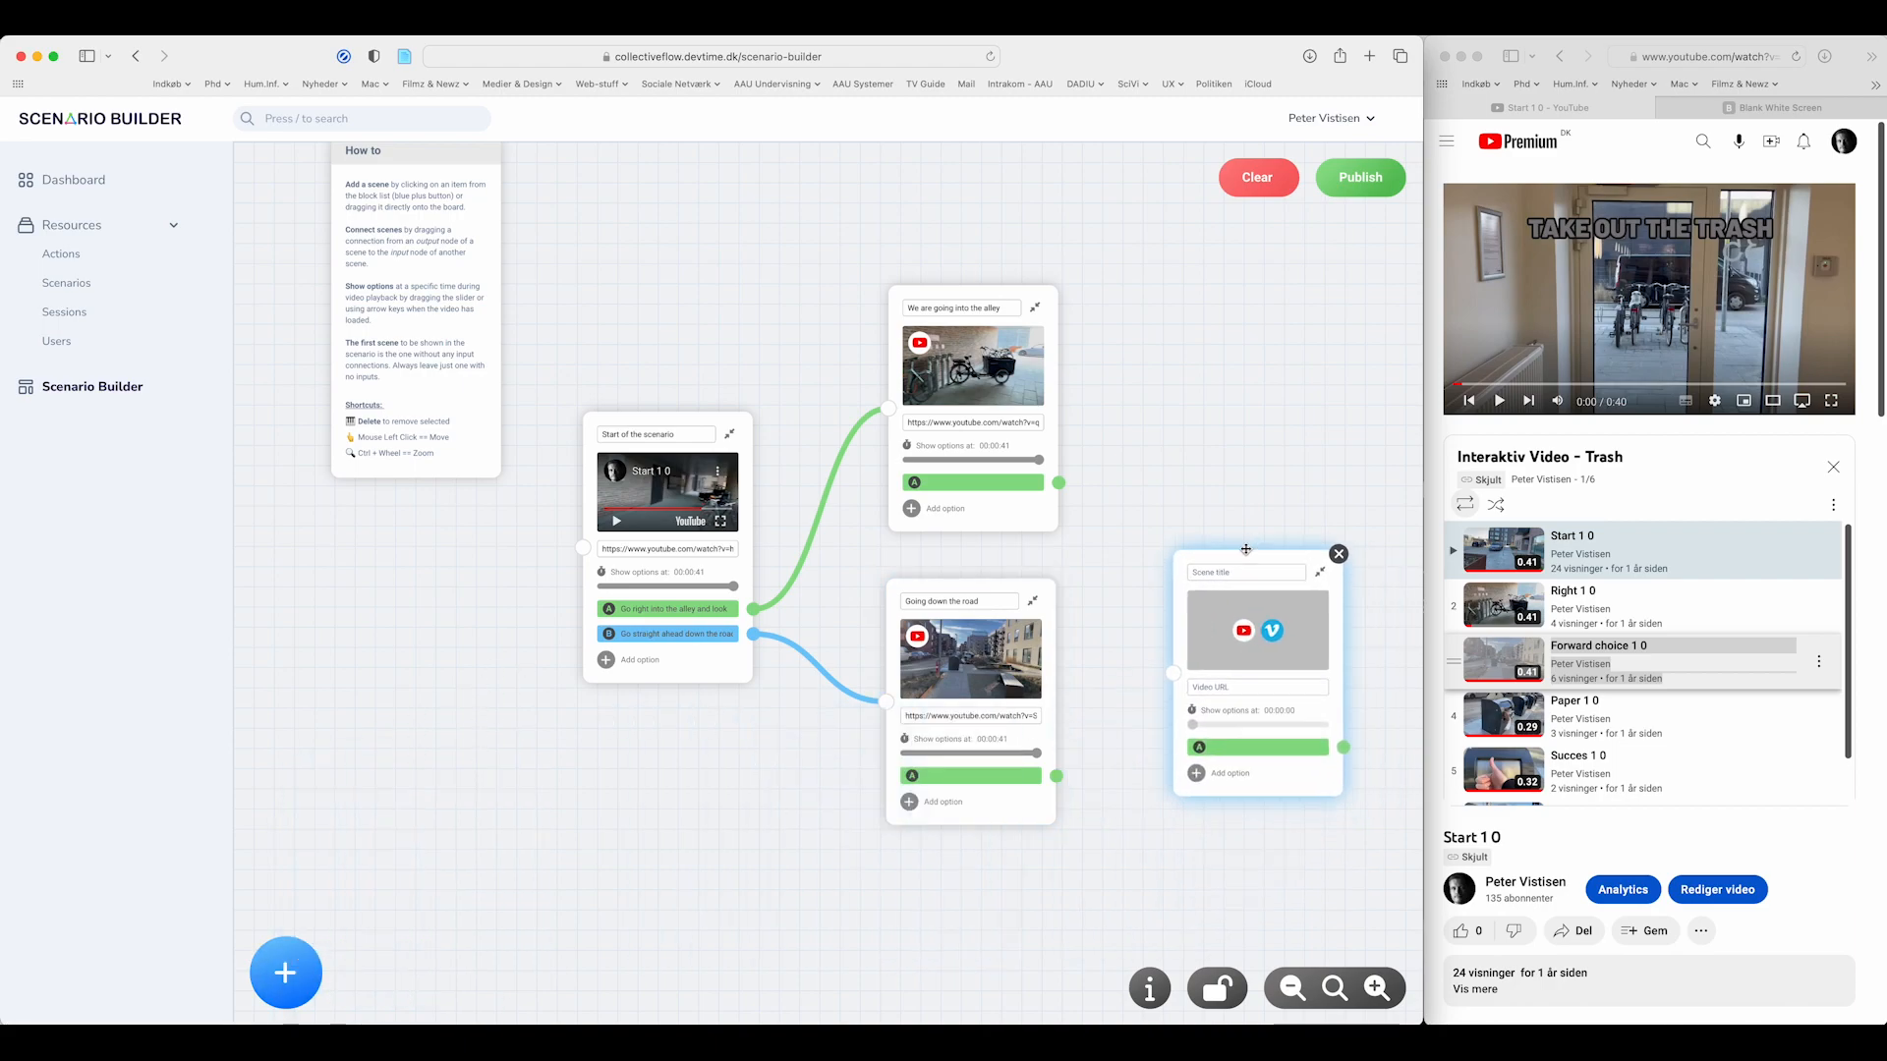
- Collapse the alley, road and start blocks to their compact view
{"action": "left_click", "coordinate": [1034, 308]}
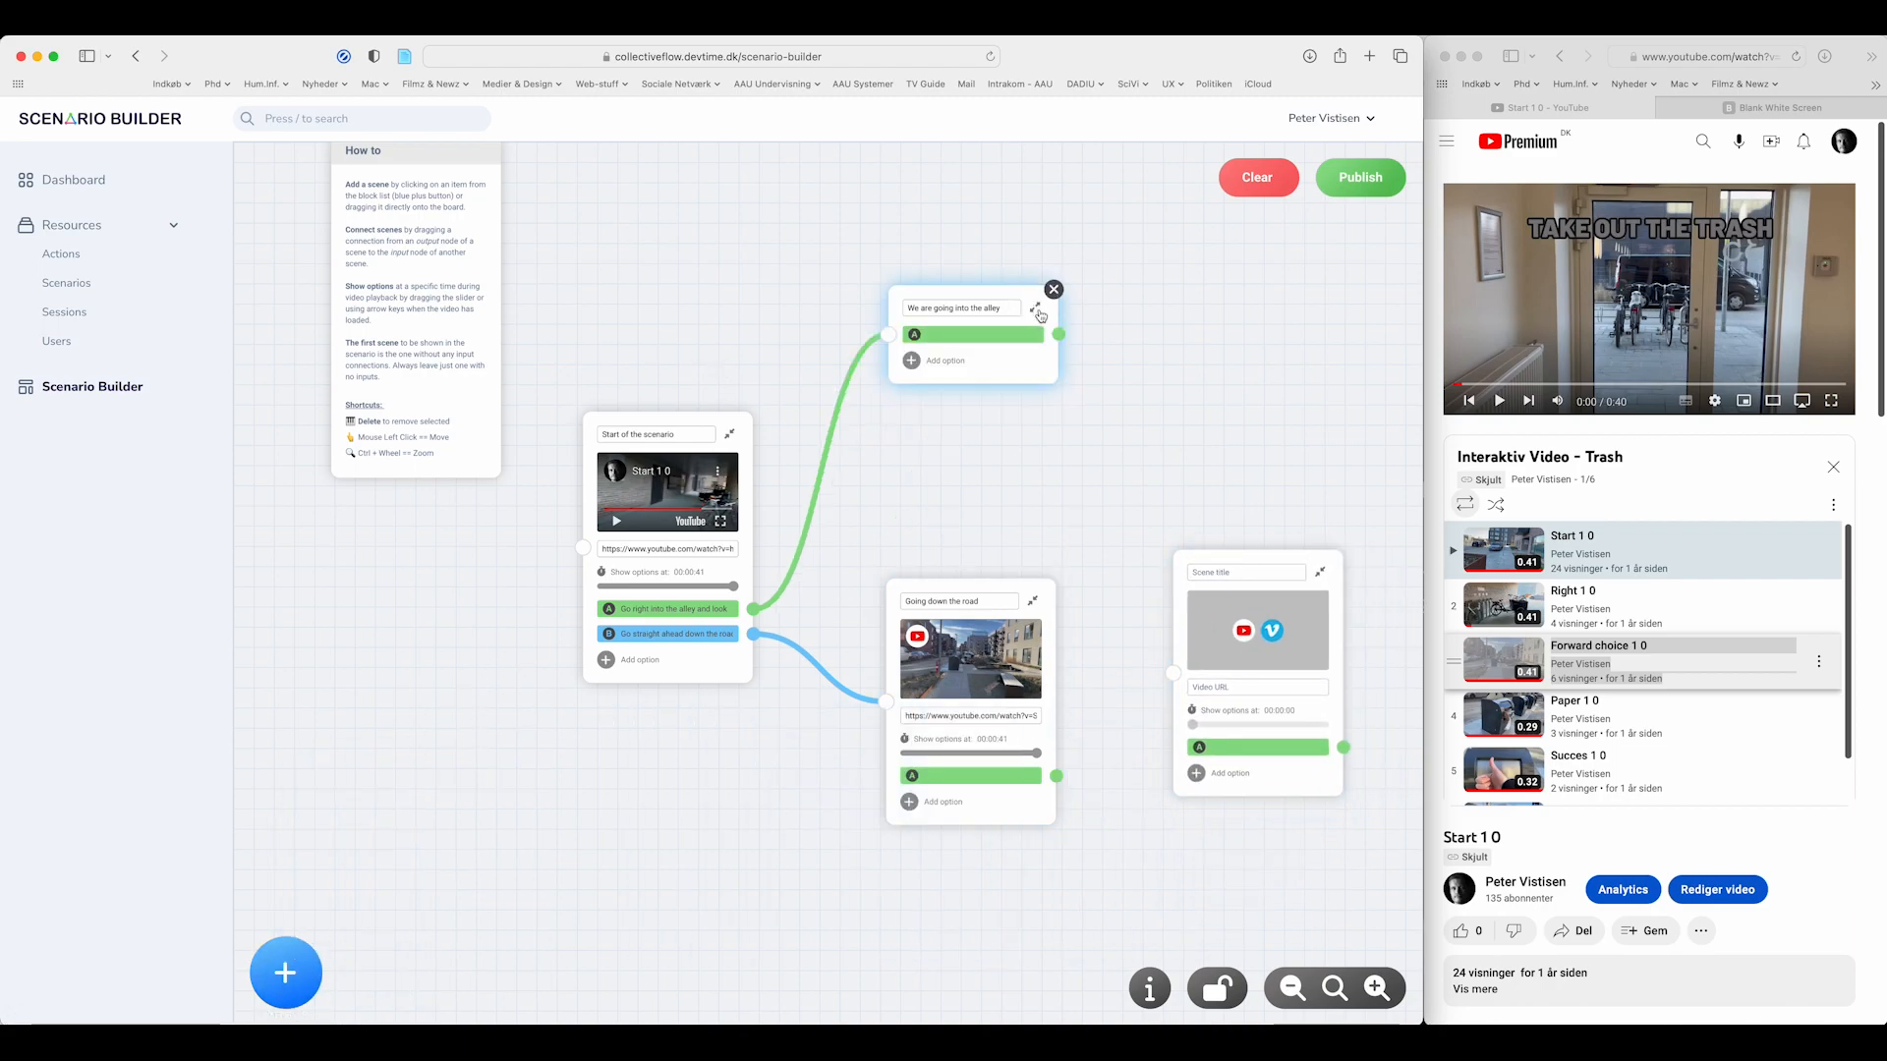
{"action": "left_click", "coordinate": [1034, 593]}
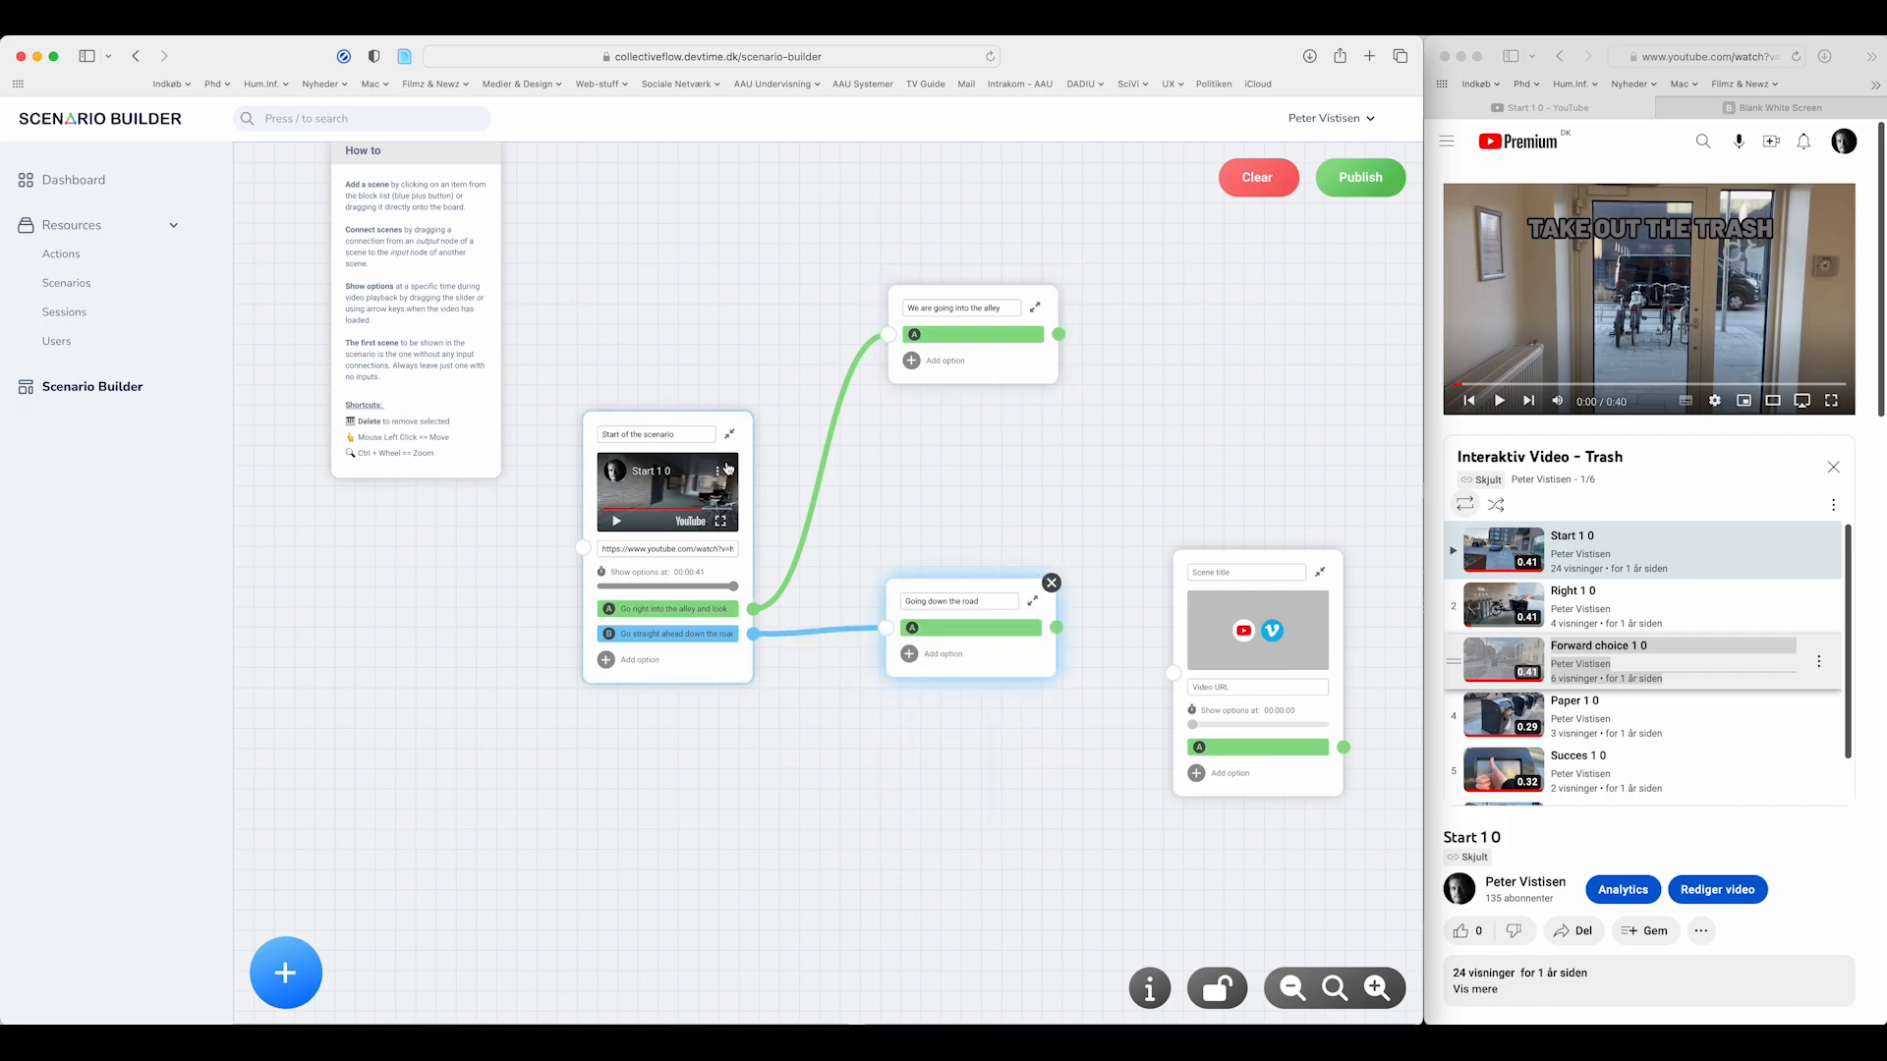
{"action": "left_click", "coordinate": [729, 433]}
- Move the alley and road blocks closer to the start block, and shift the new empty block up and left
{"action": "mouse_move", "coordinate": [710, 433]}
{"action": "left_mouse_down"}
{"action": "mouse_move", "coordinate": [766, 433]}
{"action": "mouse_move", "coordinate": [673, 432]}
{"action": "mouse_move", "coordinate": [701, 432]}
{"action": "left_mouse_up"}
{"action": "left_click_drag", "start_coordinate": [1031, 295], "coordinate": [942, 317]}
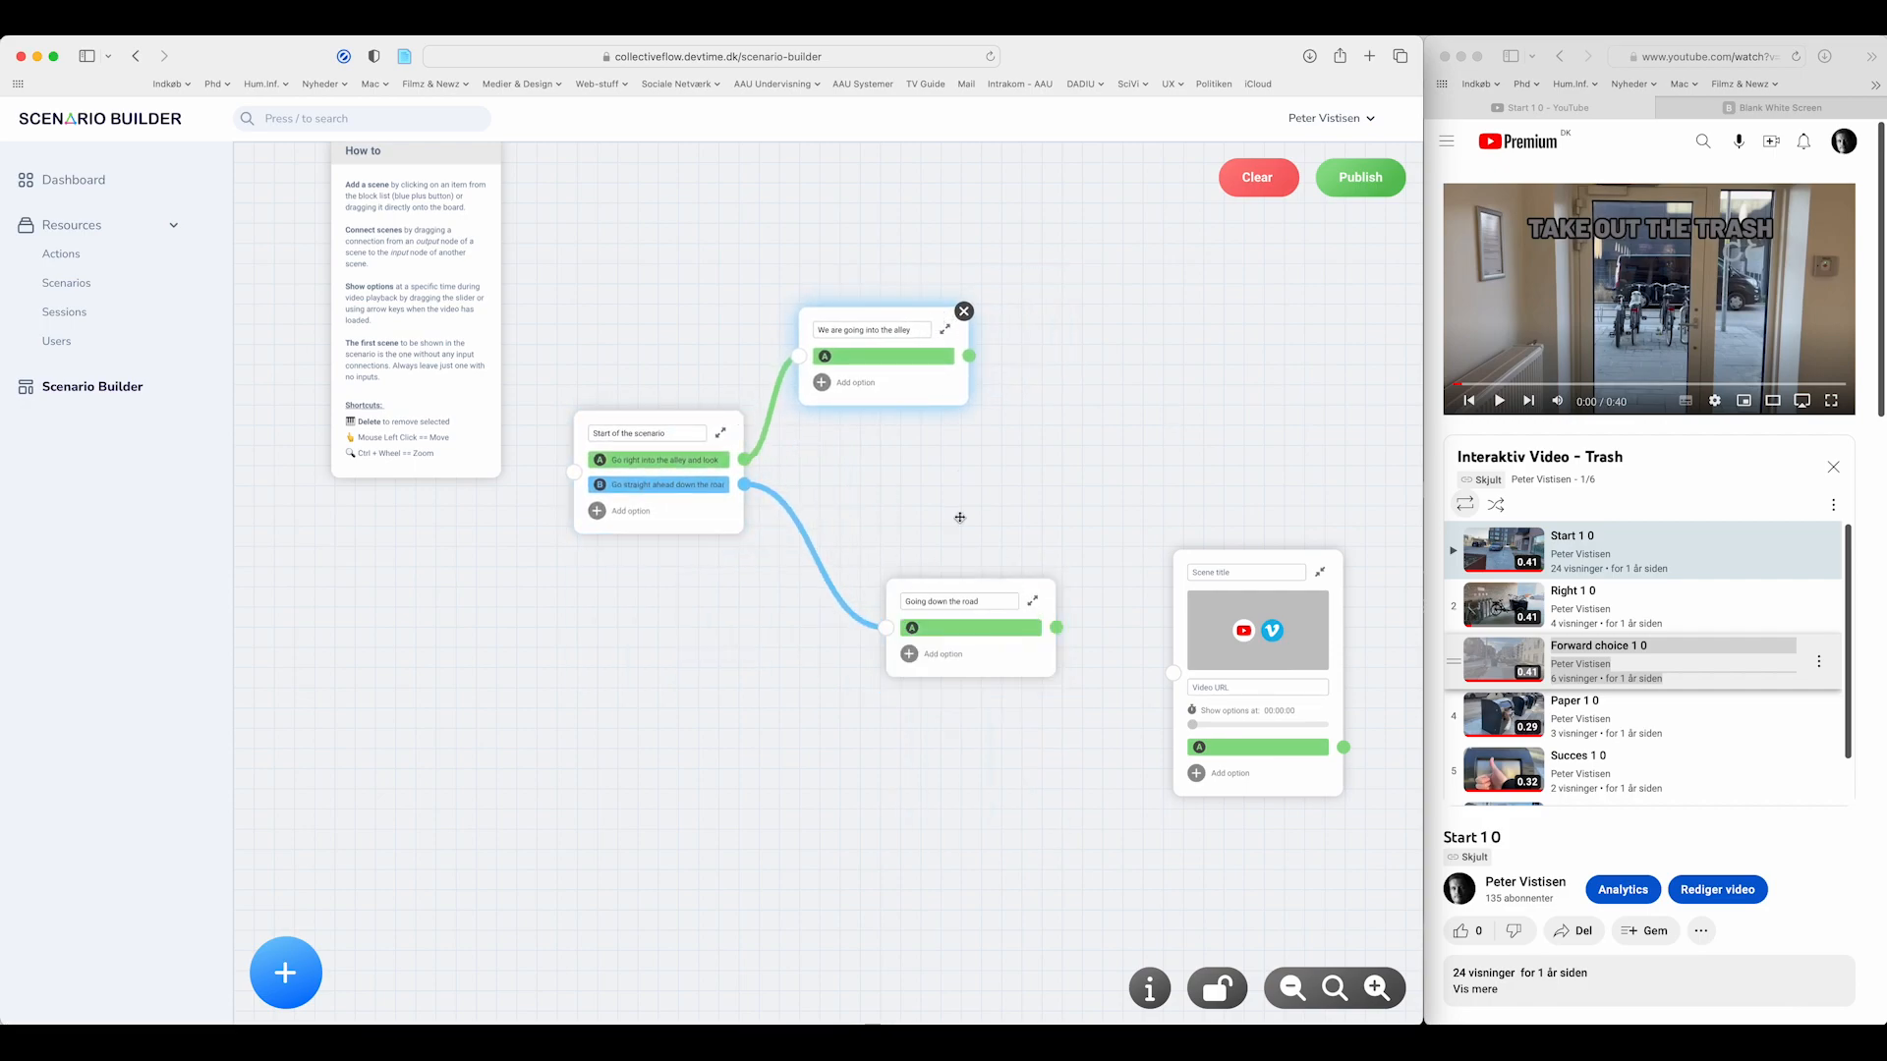
{"action": "left_click_drag", "start_coordinate": [934, 577], "coordinate": [868, 478]}
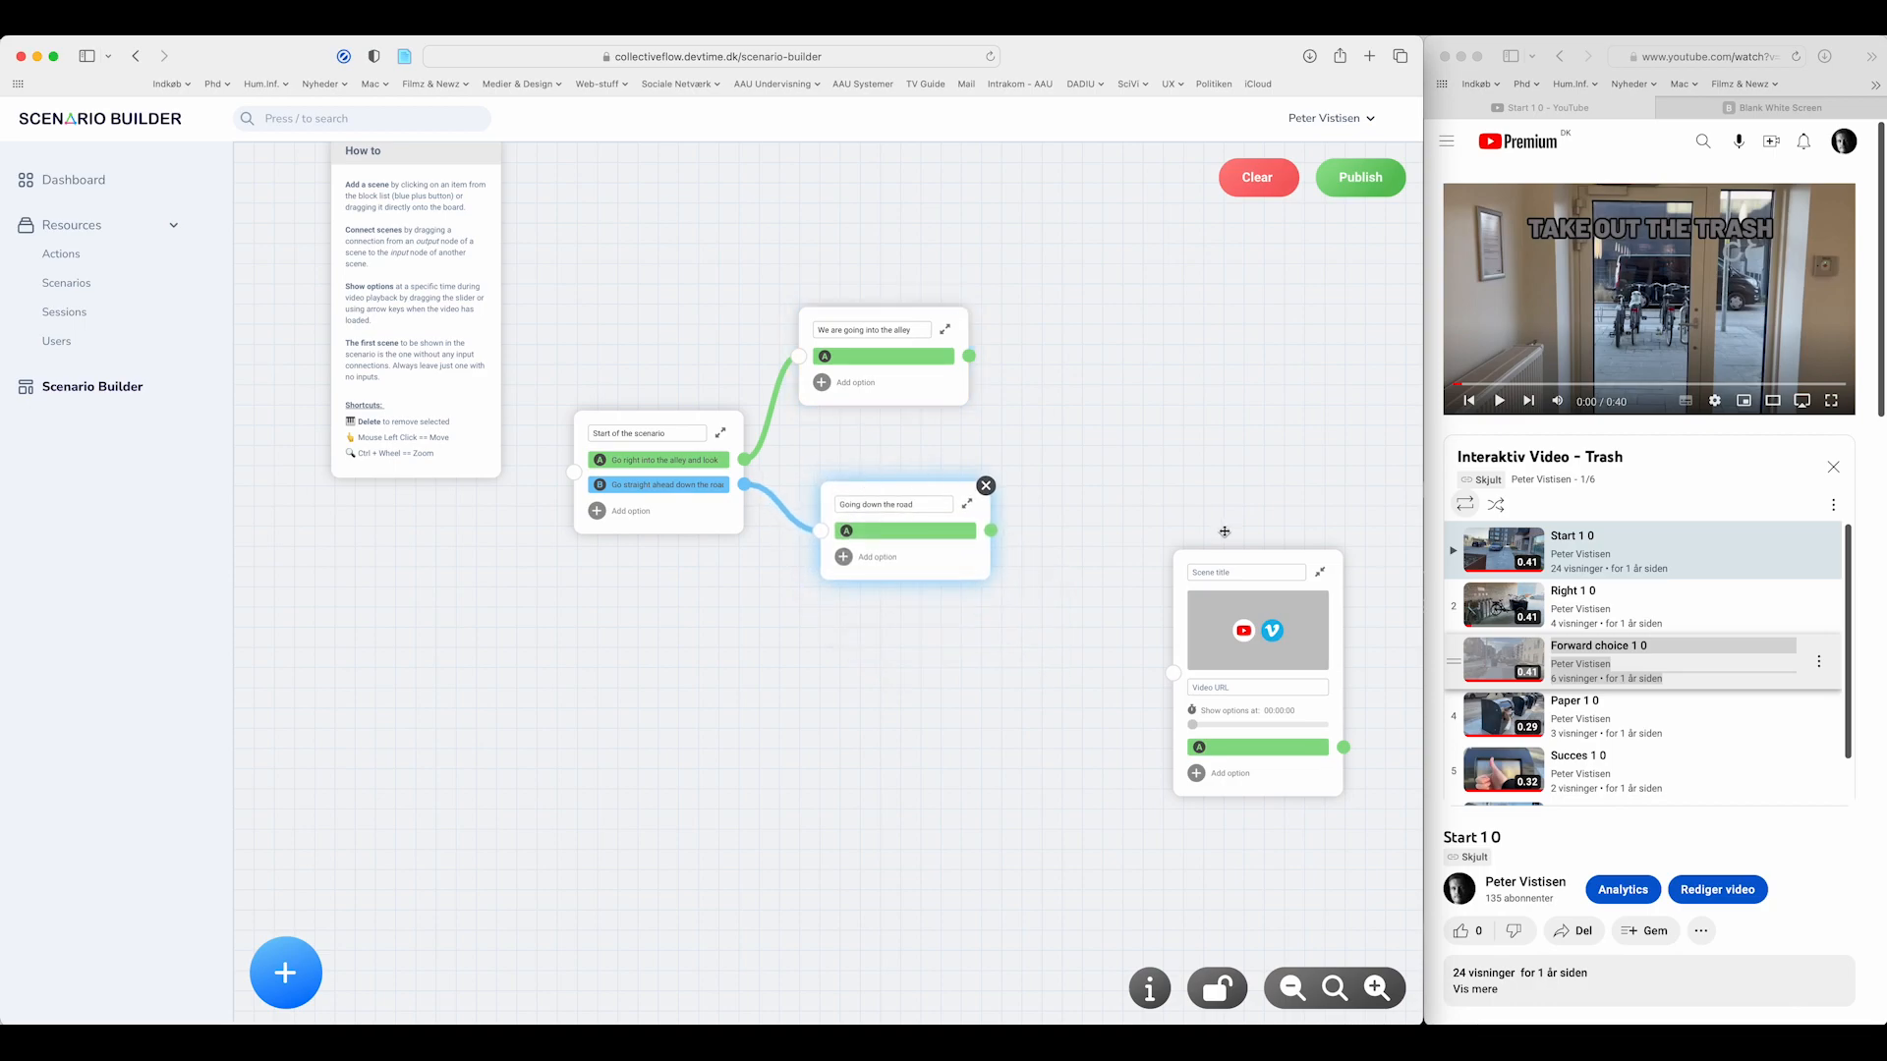
{"action": "left_click_drag", "start_coordinate": [1221, 547], "coordinate": [1151, 493]}
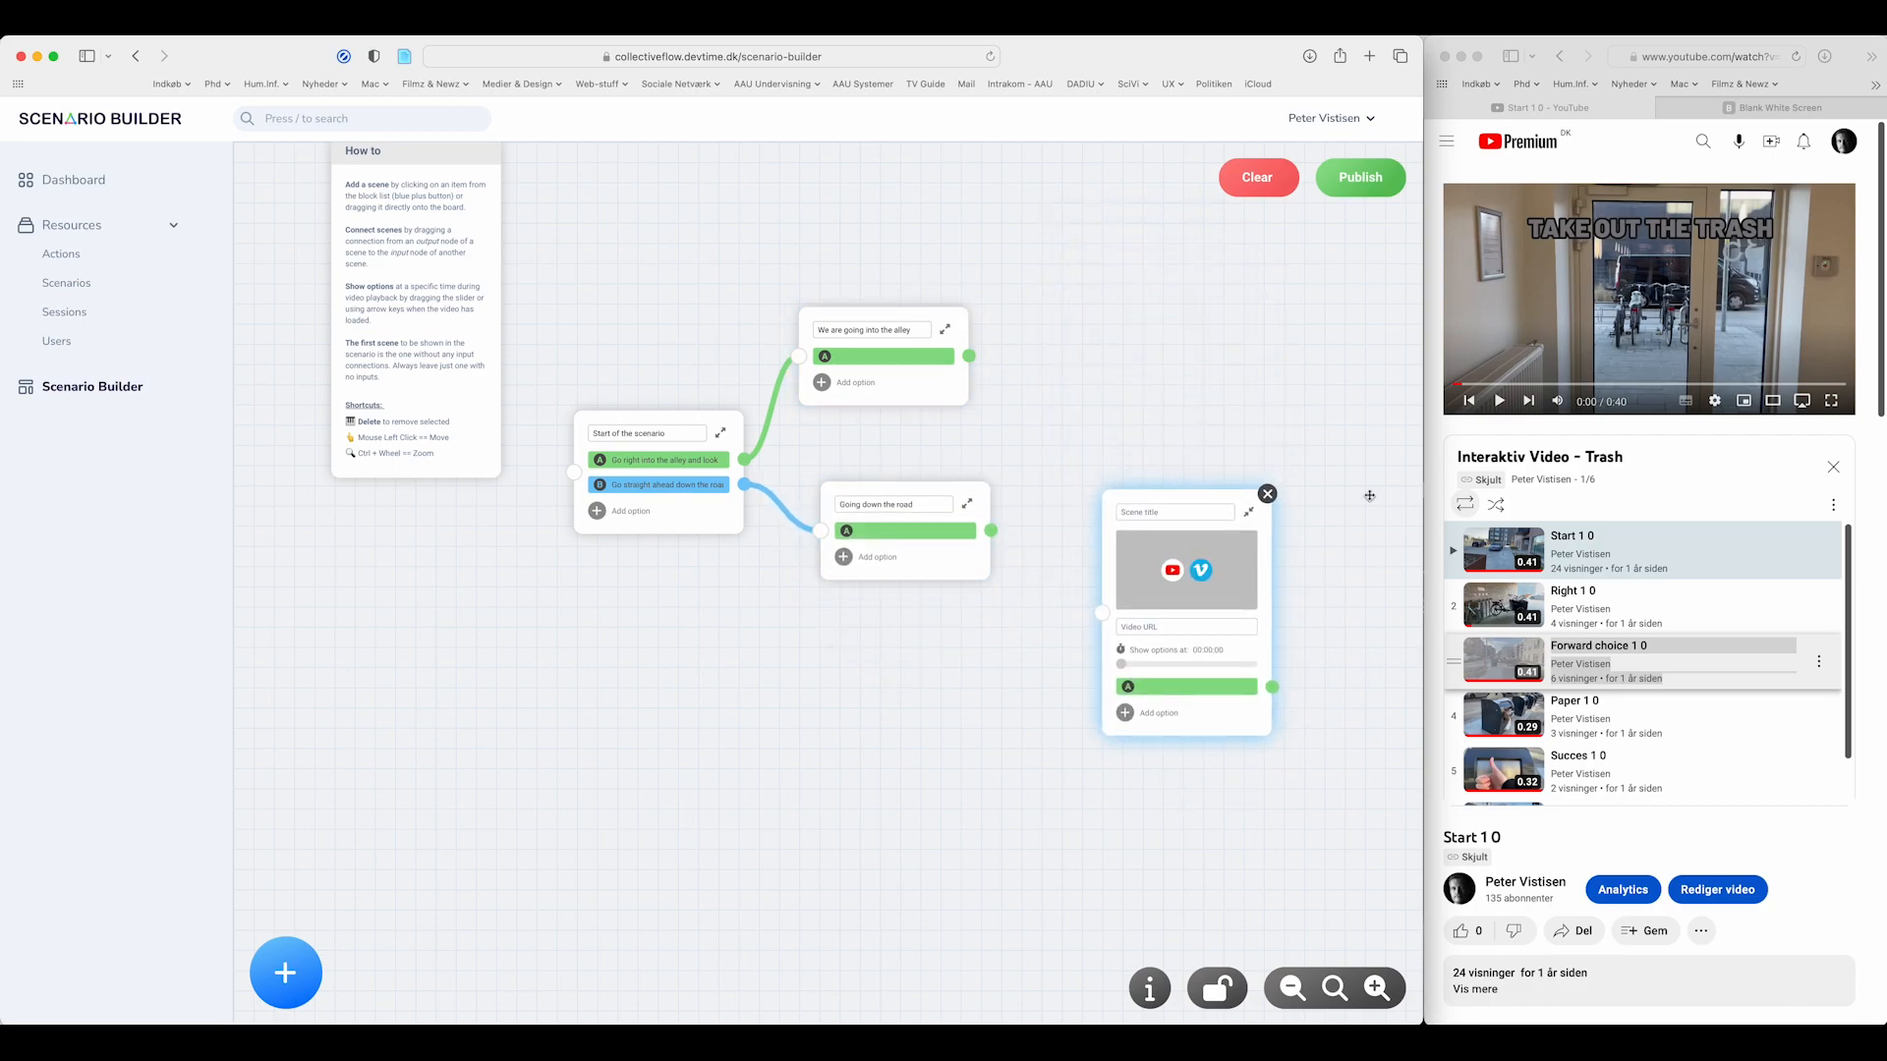
- Set the new block's video URL to the copied link of "Paper 1 0" from the YouTube playlist
{"action": "scroll", "coordinate": [1567, 693], "scroll_direction": "down", "scroll_amount": 1}
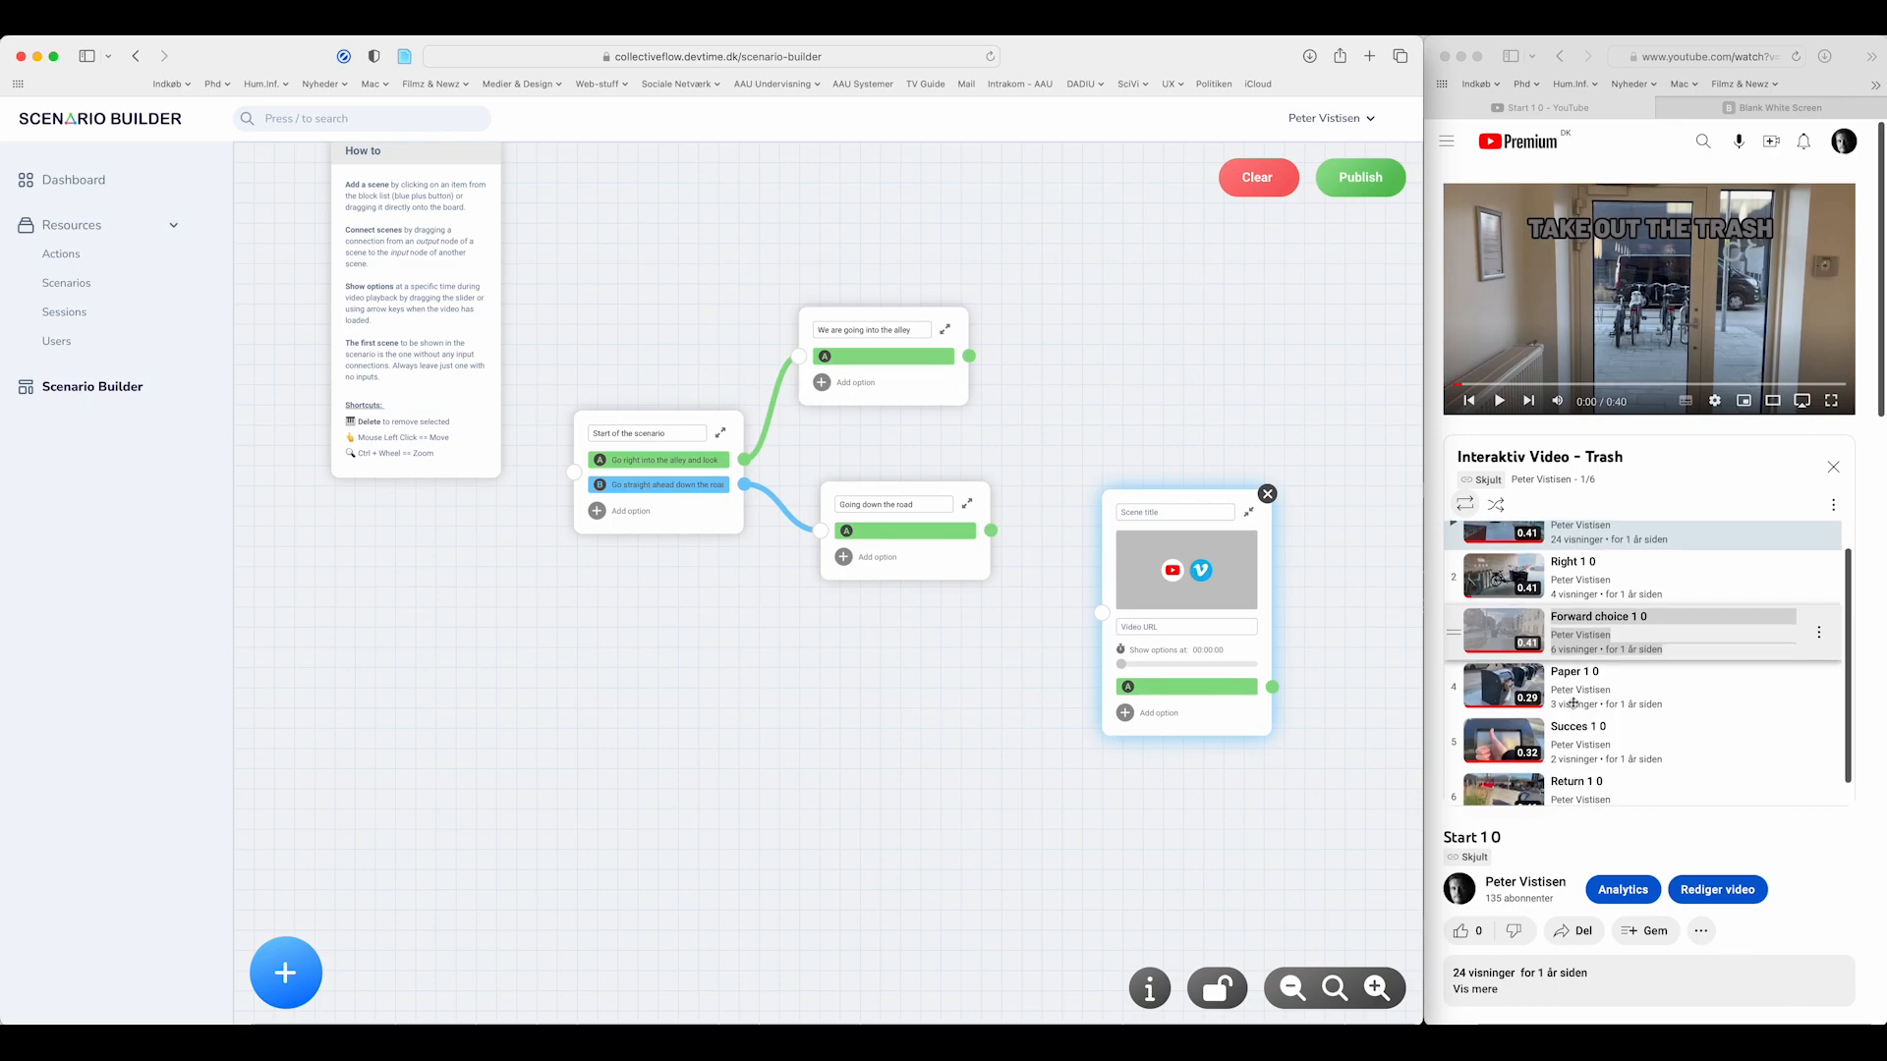
{"action": "right_click", "coordinate": [1579, 676]}
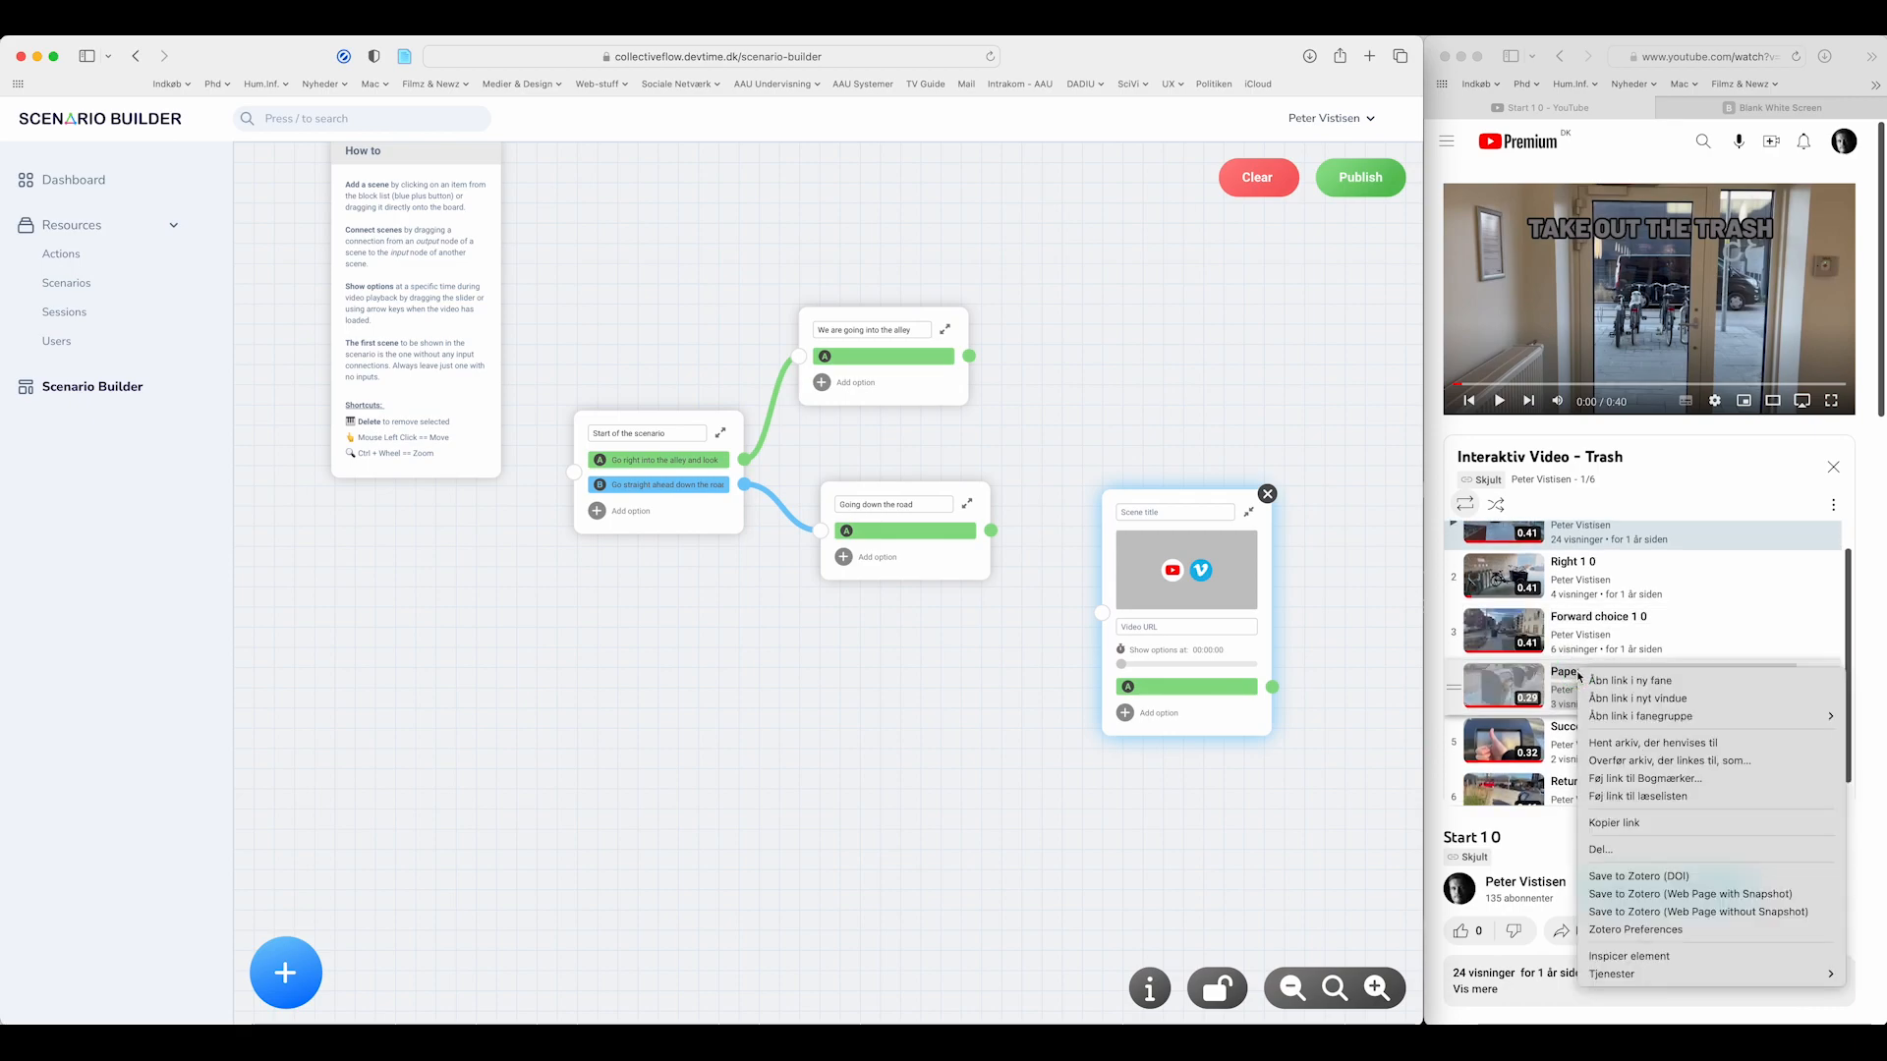
{"action": "left_click", "coordinate": [1613, 822]}
{"action": "left_click", "coordinate": [1210, 630]}
{"action": "key", "text": "super+v"}
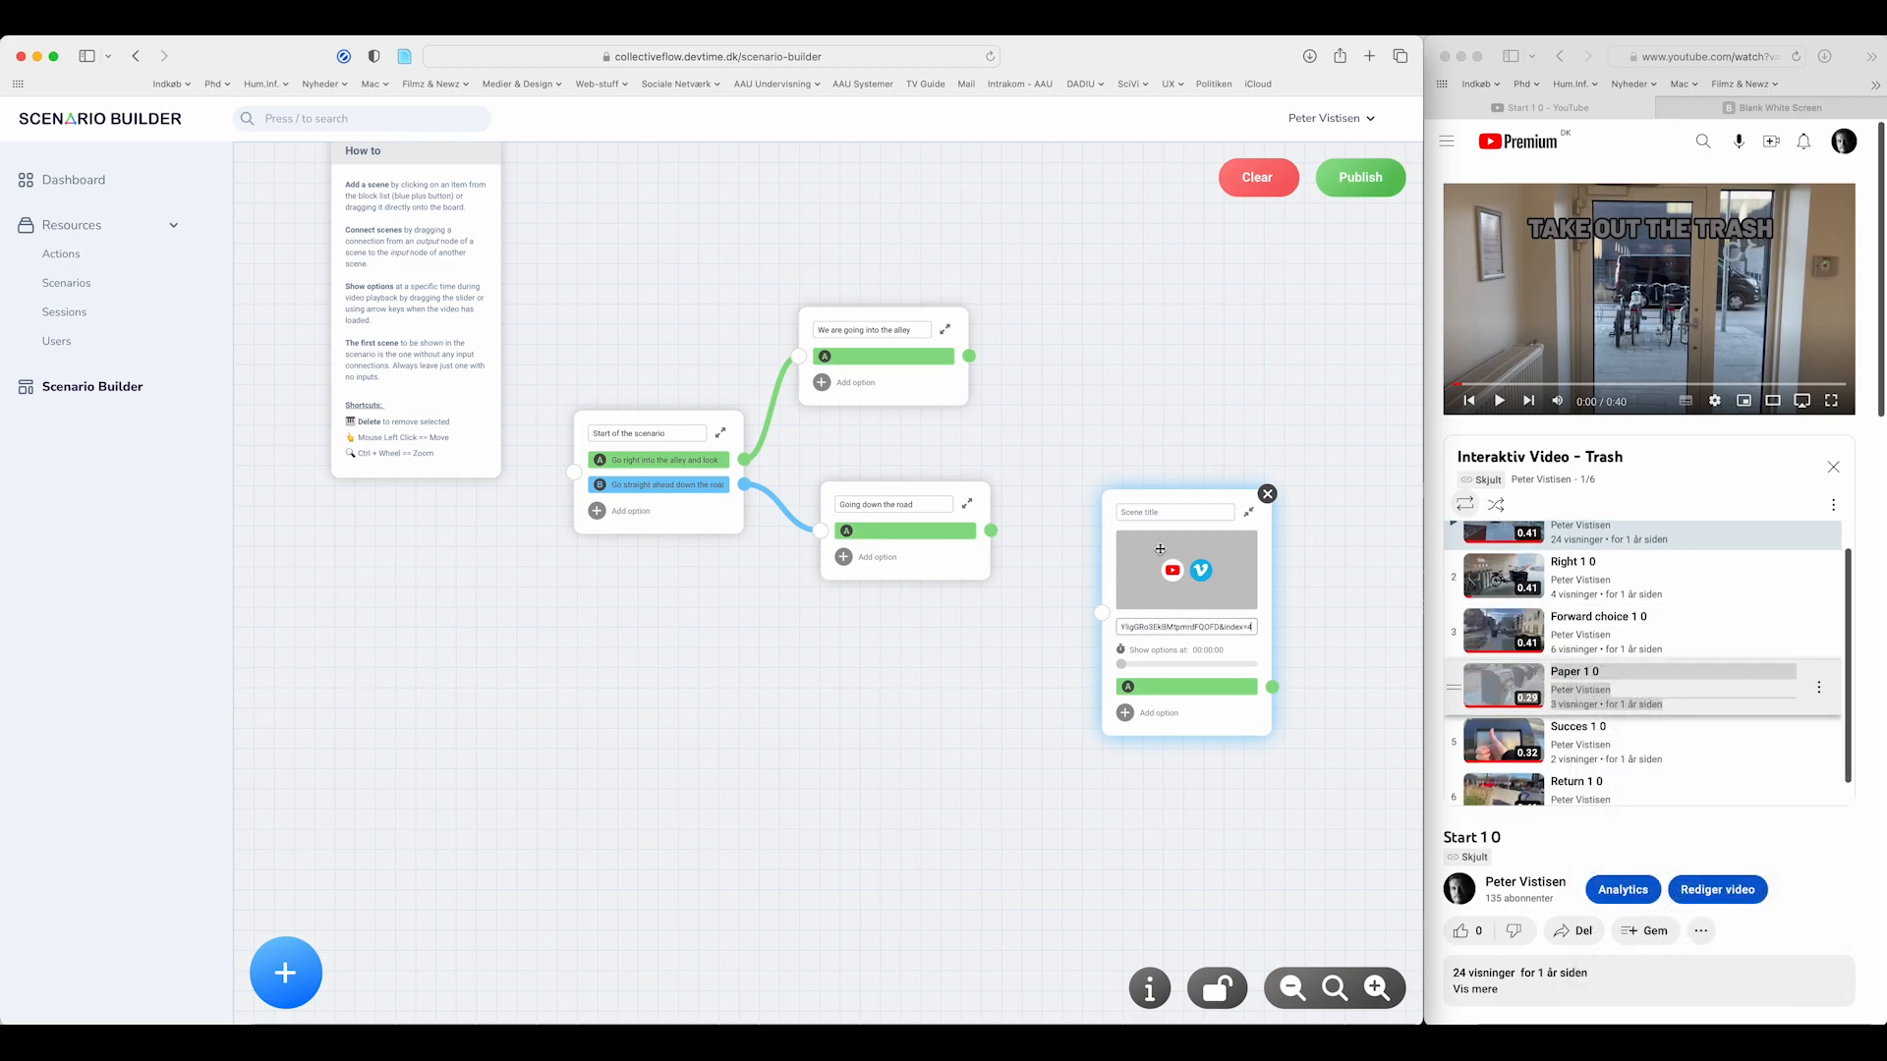
- Title the new block's scene "Which bins to choose?" and add a second answer option to it
{"action": "left_click", "coordinate": [1175, 512]}
{"action": "type", "text": "W"}
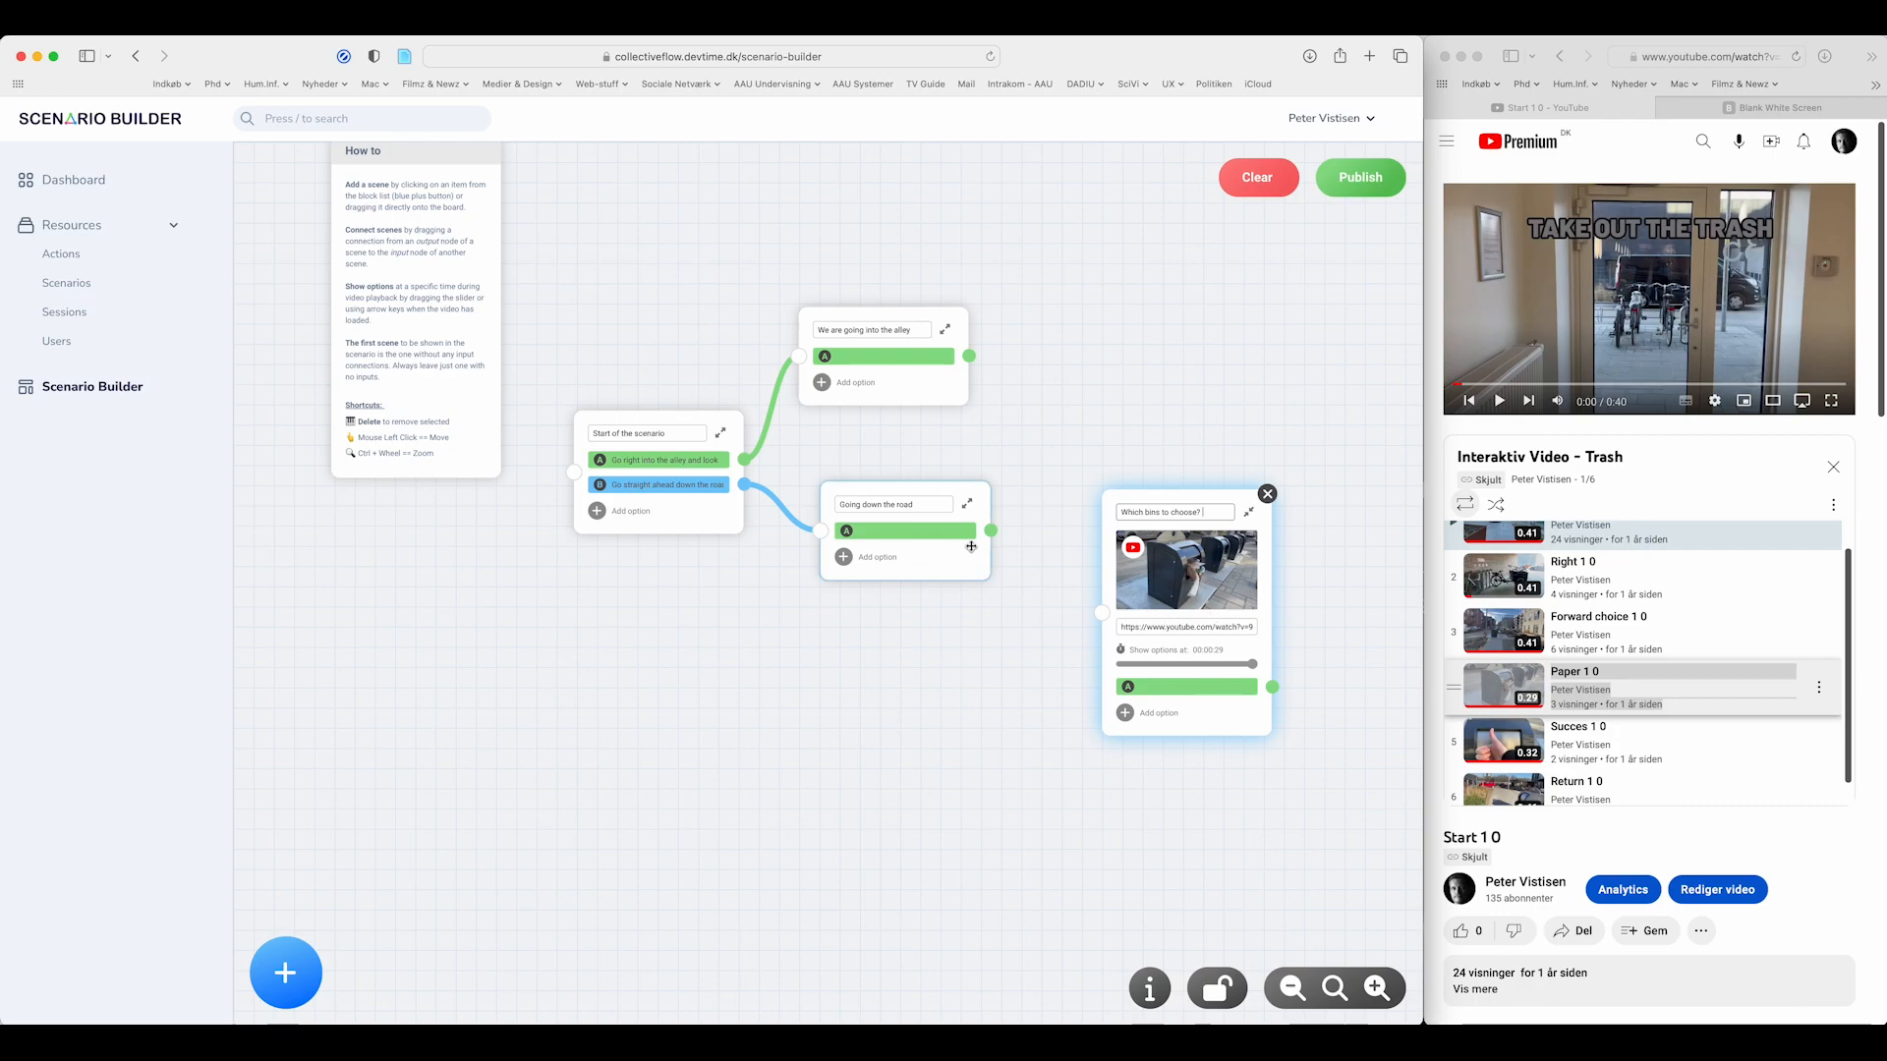
{"action": "left_click", "coordinate": [1125, 714]}
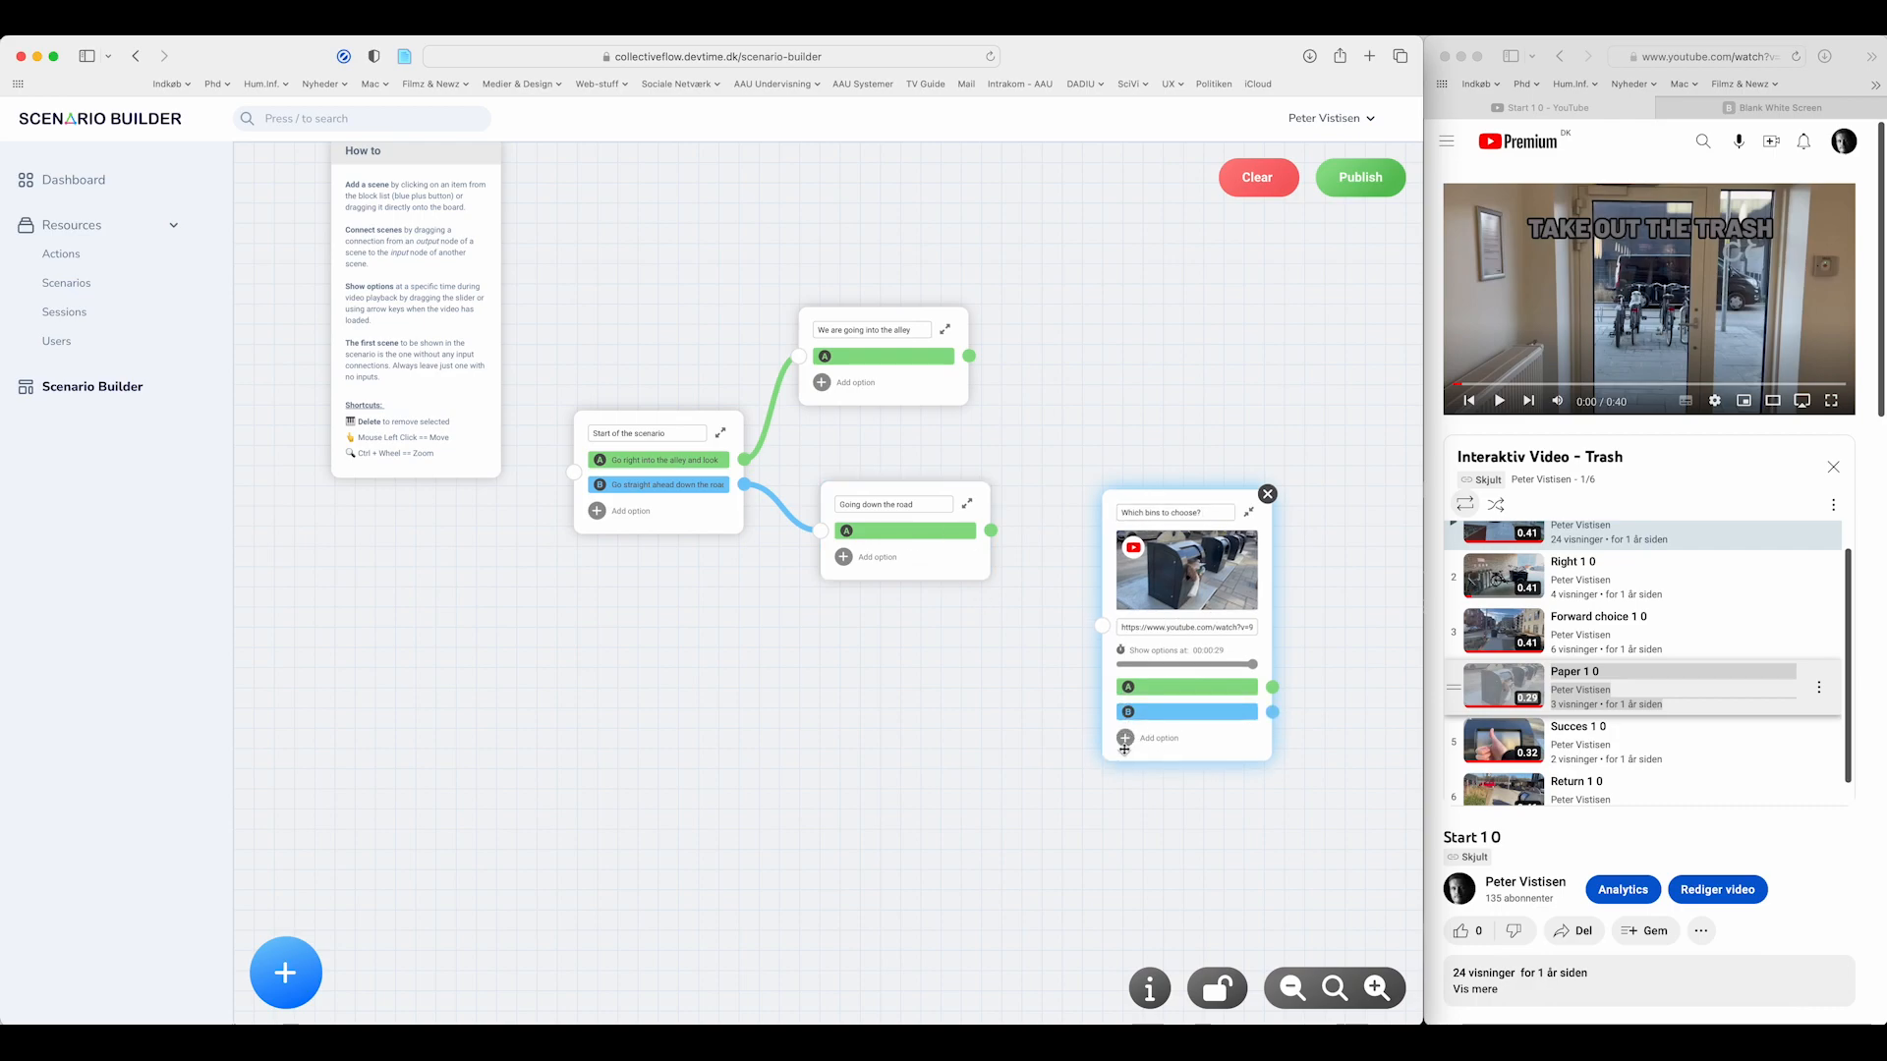
- Add a third option to "Which bins to choose?" and label the options "The 'rest' bin", "The paper bin" and "Go back down the street"
{"action": "left_click", "coordinate": [1125, 739]}
{"action": "left_click", "coordinate": [1177, 691]}
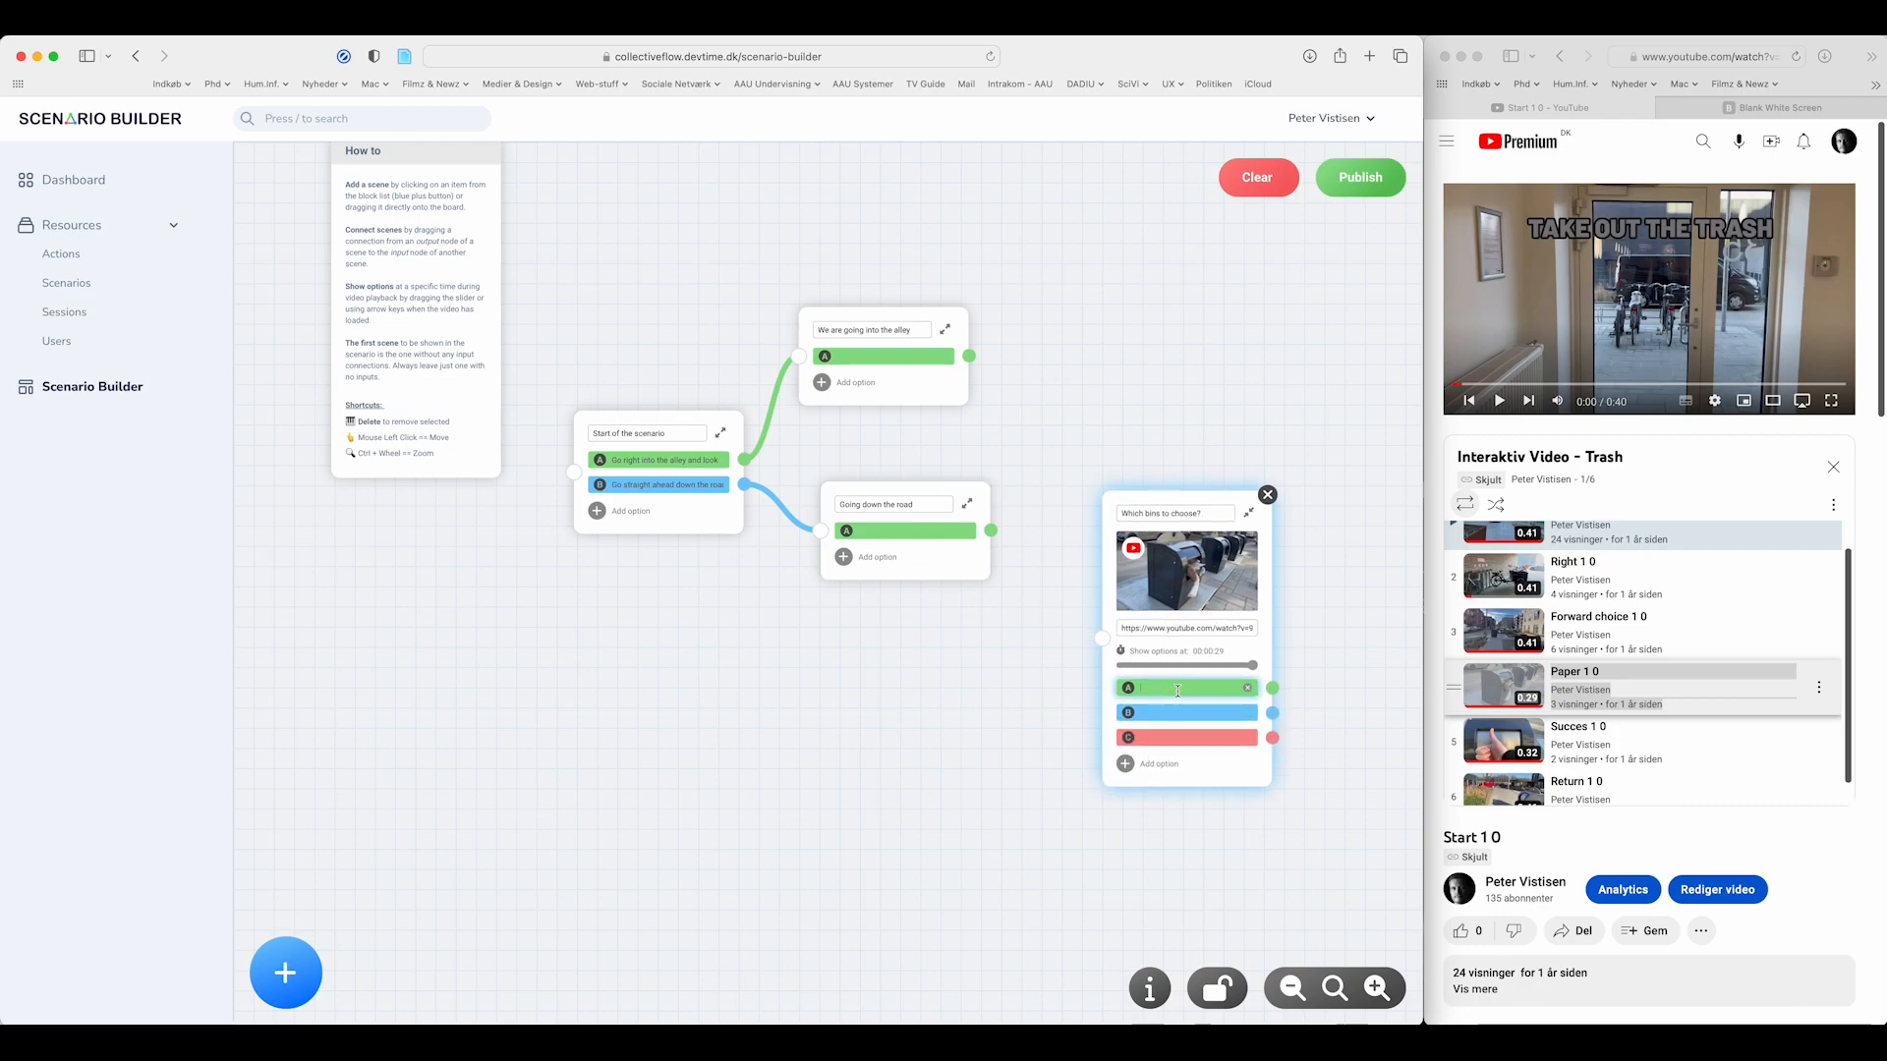
{"action": "type", "text": "The 'rest' bin"}
{"action": "key", "text": "Tab"}
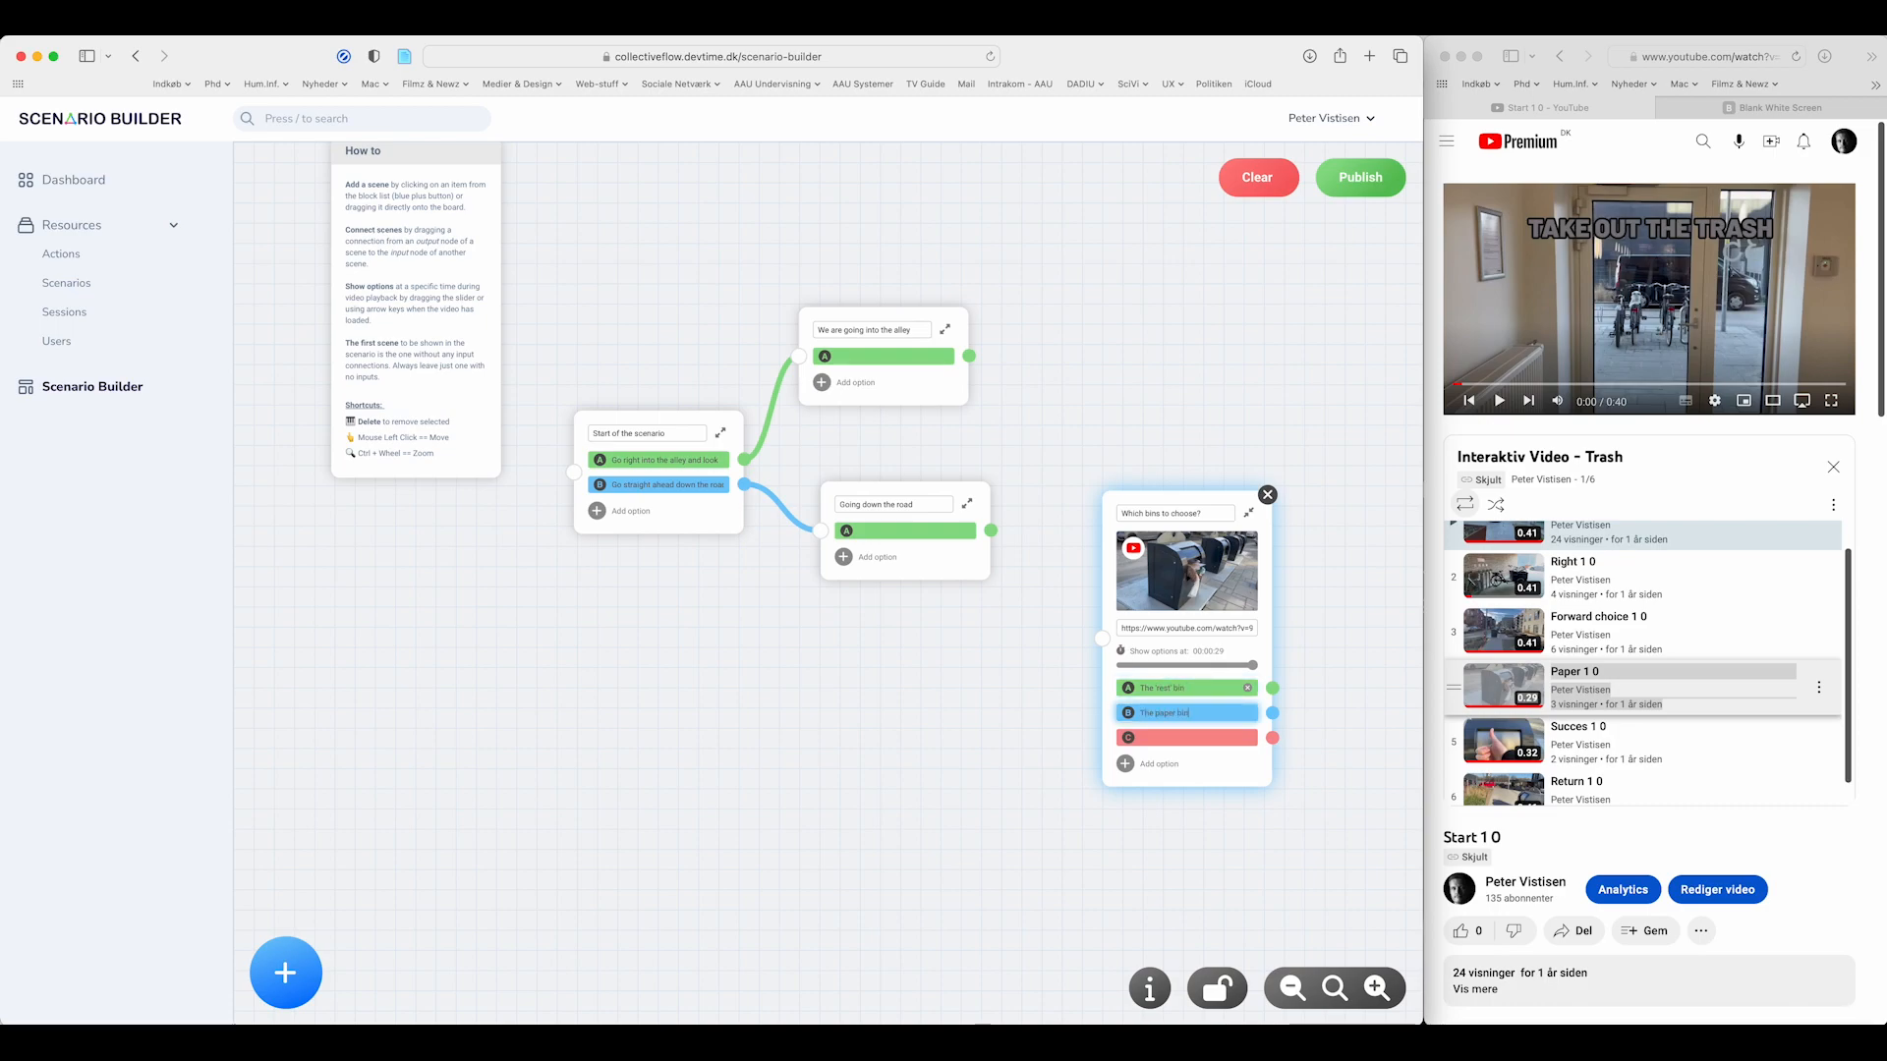
{"action": "key", "text": "Tab"}
{"action": "type", "text": "Go"}
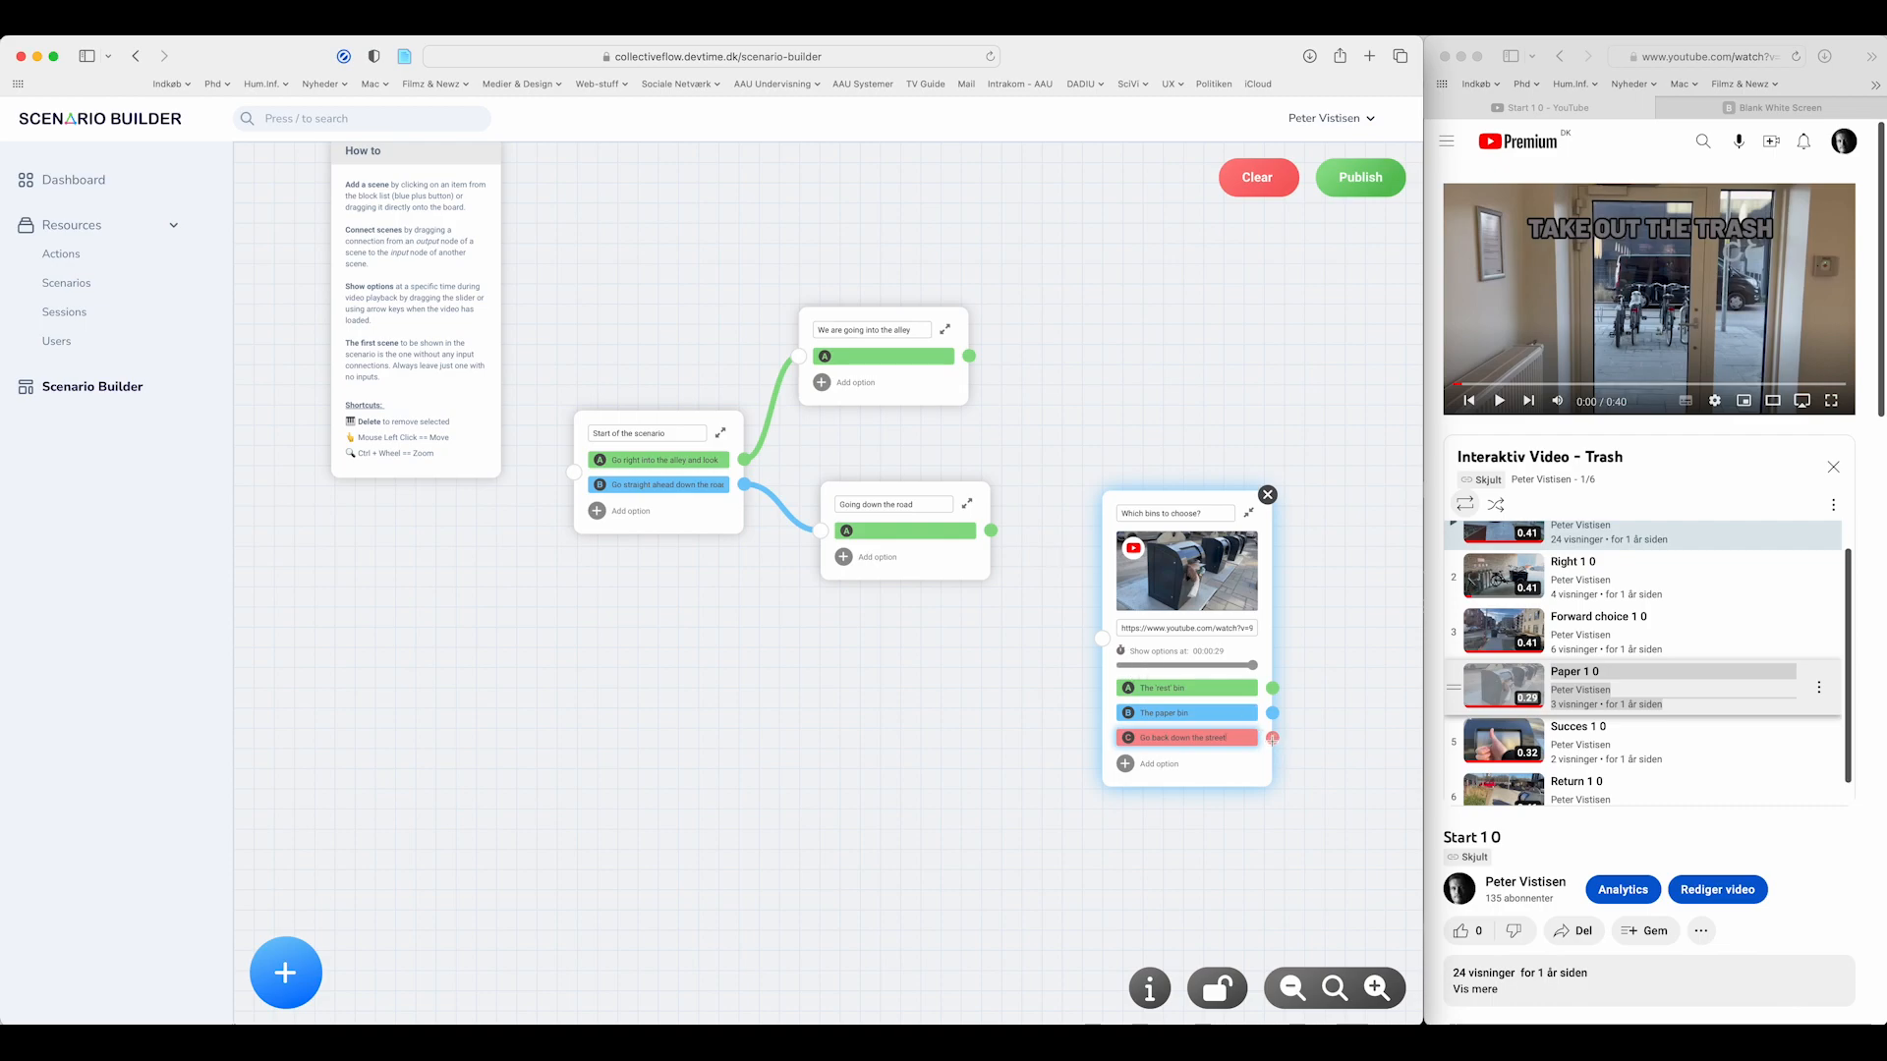
- Create a new video block beside the "Which bins to choose?" block, and shift the bins block slightly left and down
{"action": "scroll", "coordinate": [1616, 737], "scroll_direction": "down", "scroll_amount": 1}
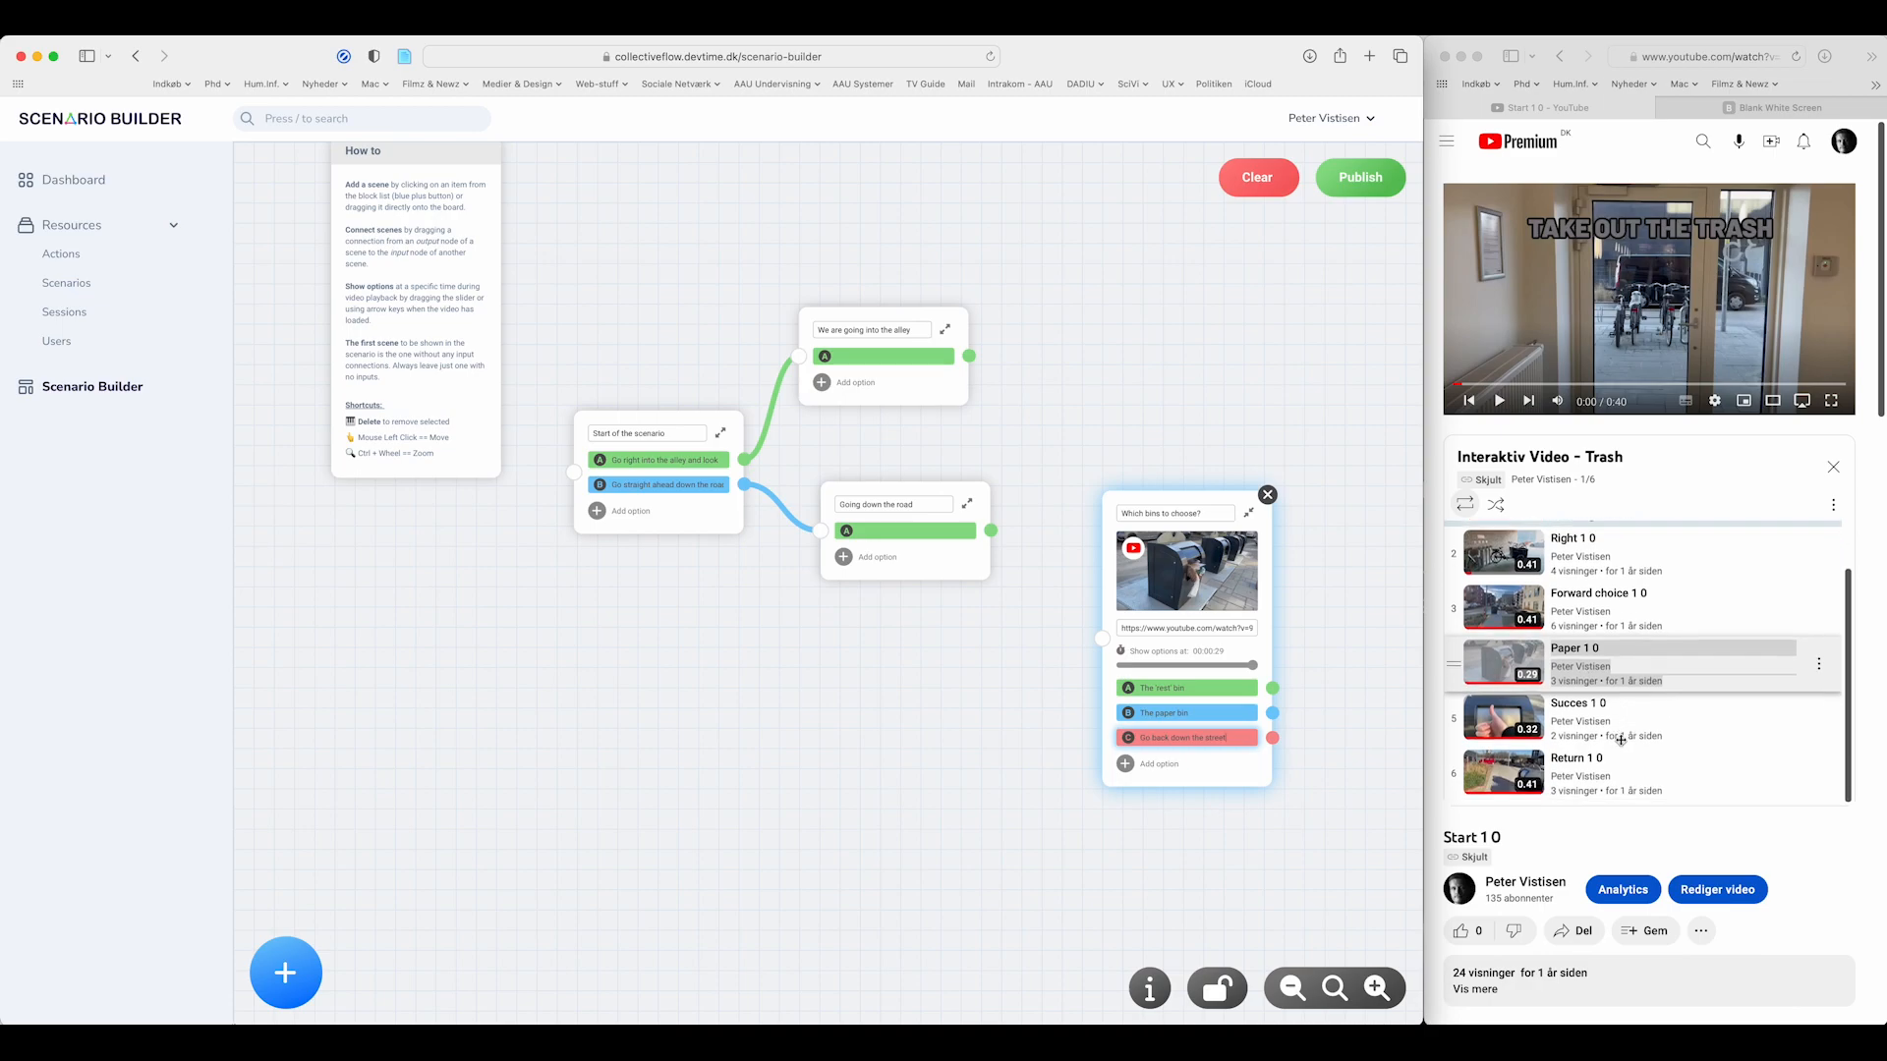
{"action": "mouse_move", "coordinate": [285, 967]}
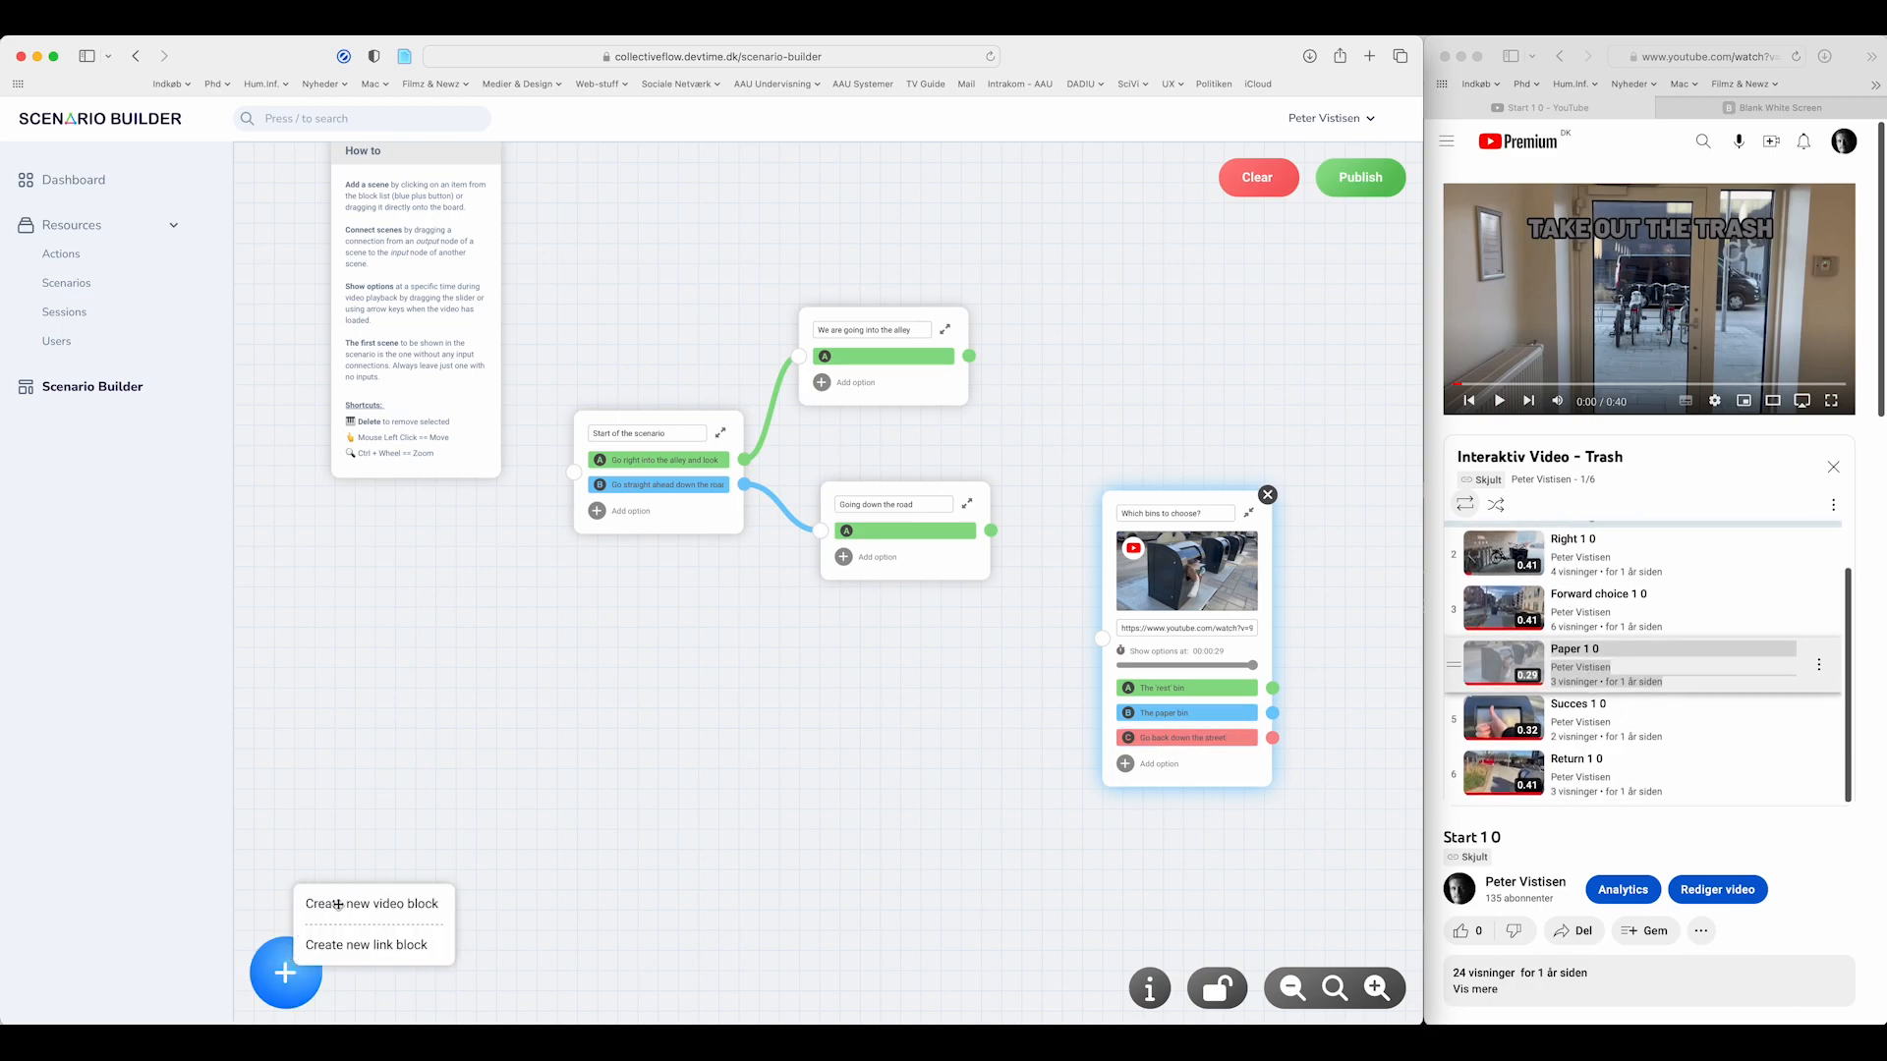
{"action": "left_click", "coordinate": [336, 898]}
{"action": "left_click_drag", "start_coordinate": [366, 779], "coordinate": [1368, 548]}
{"action": "left_click_drag", "start_coordinate": [1192, 495], "coordinate": [1157, 513]}
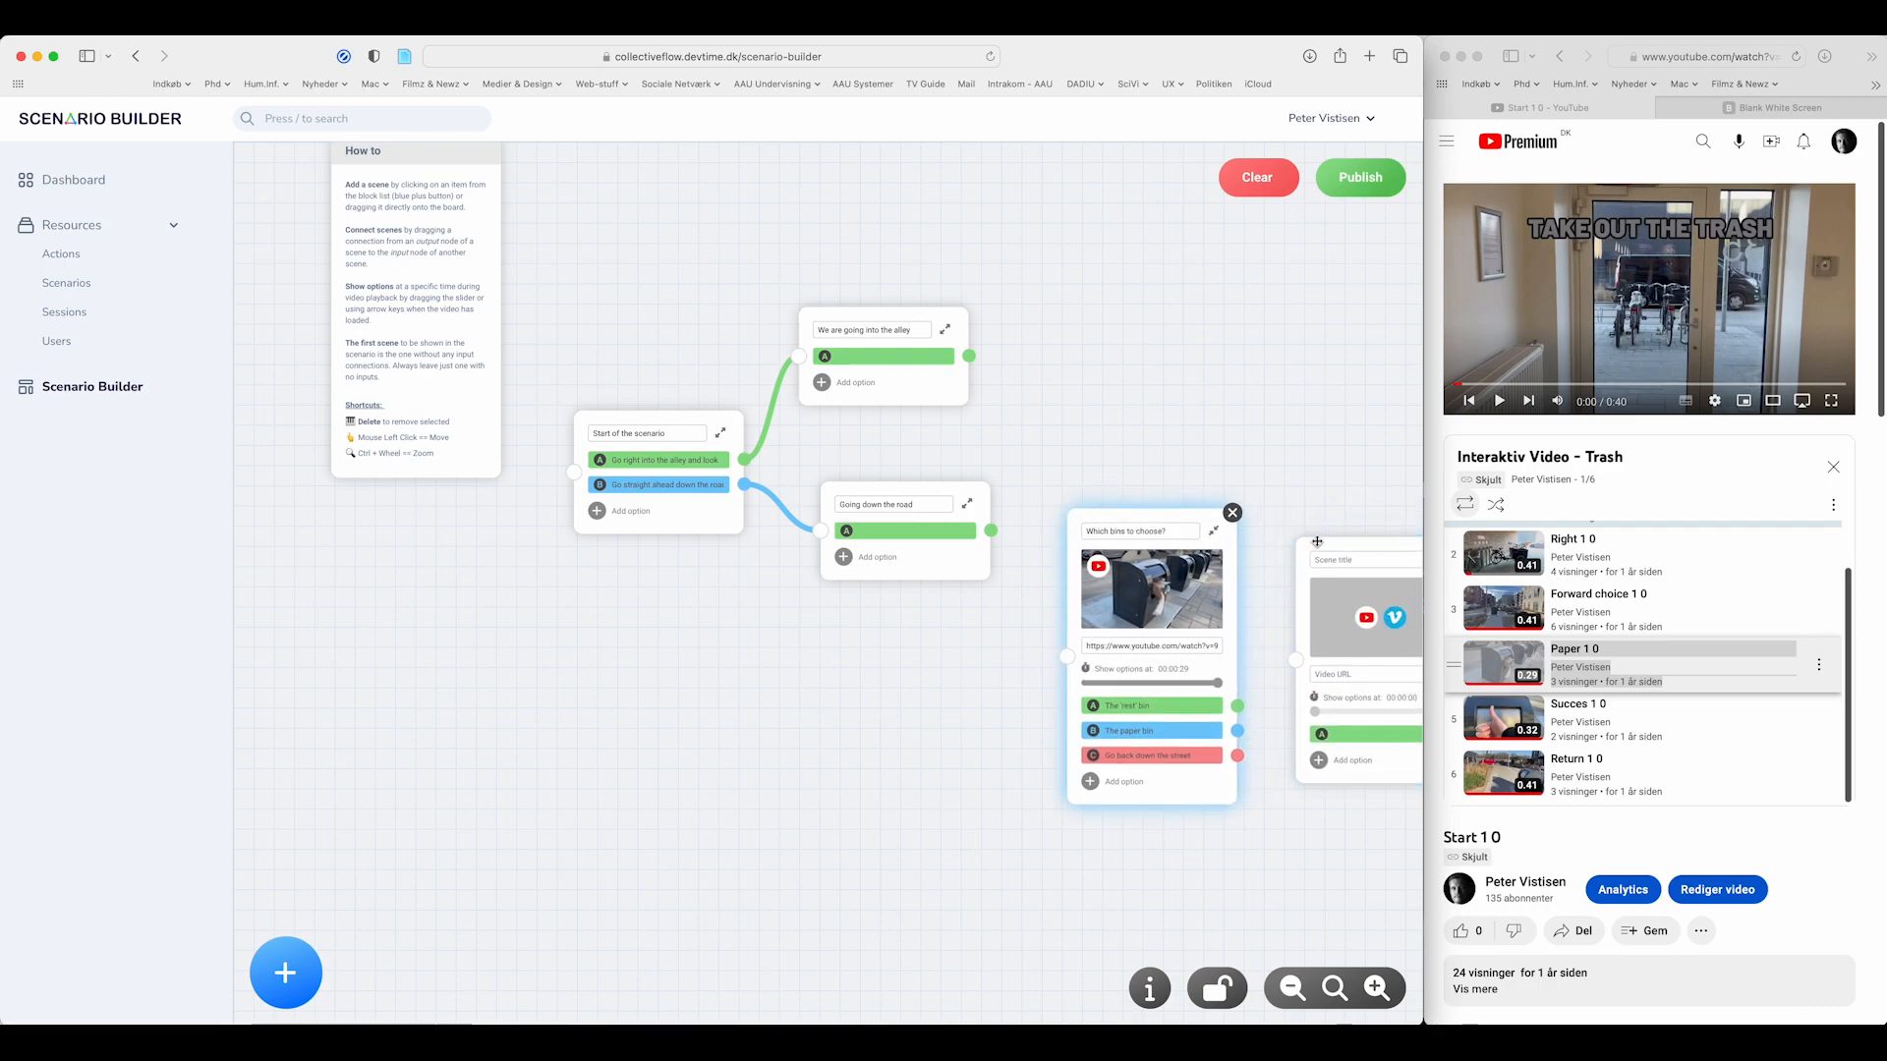
- Set the new block's video URL to the copied link of "Return 1 0" from the YouTube playlist
{"action": "right_click", "coordinate": [1570, 758]}
{"action": "left_click", "coordinate": [1608, 911]}
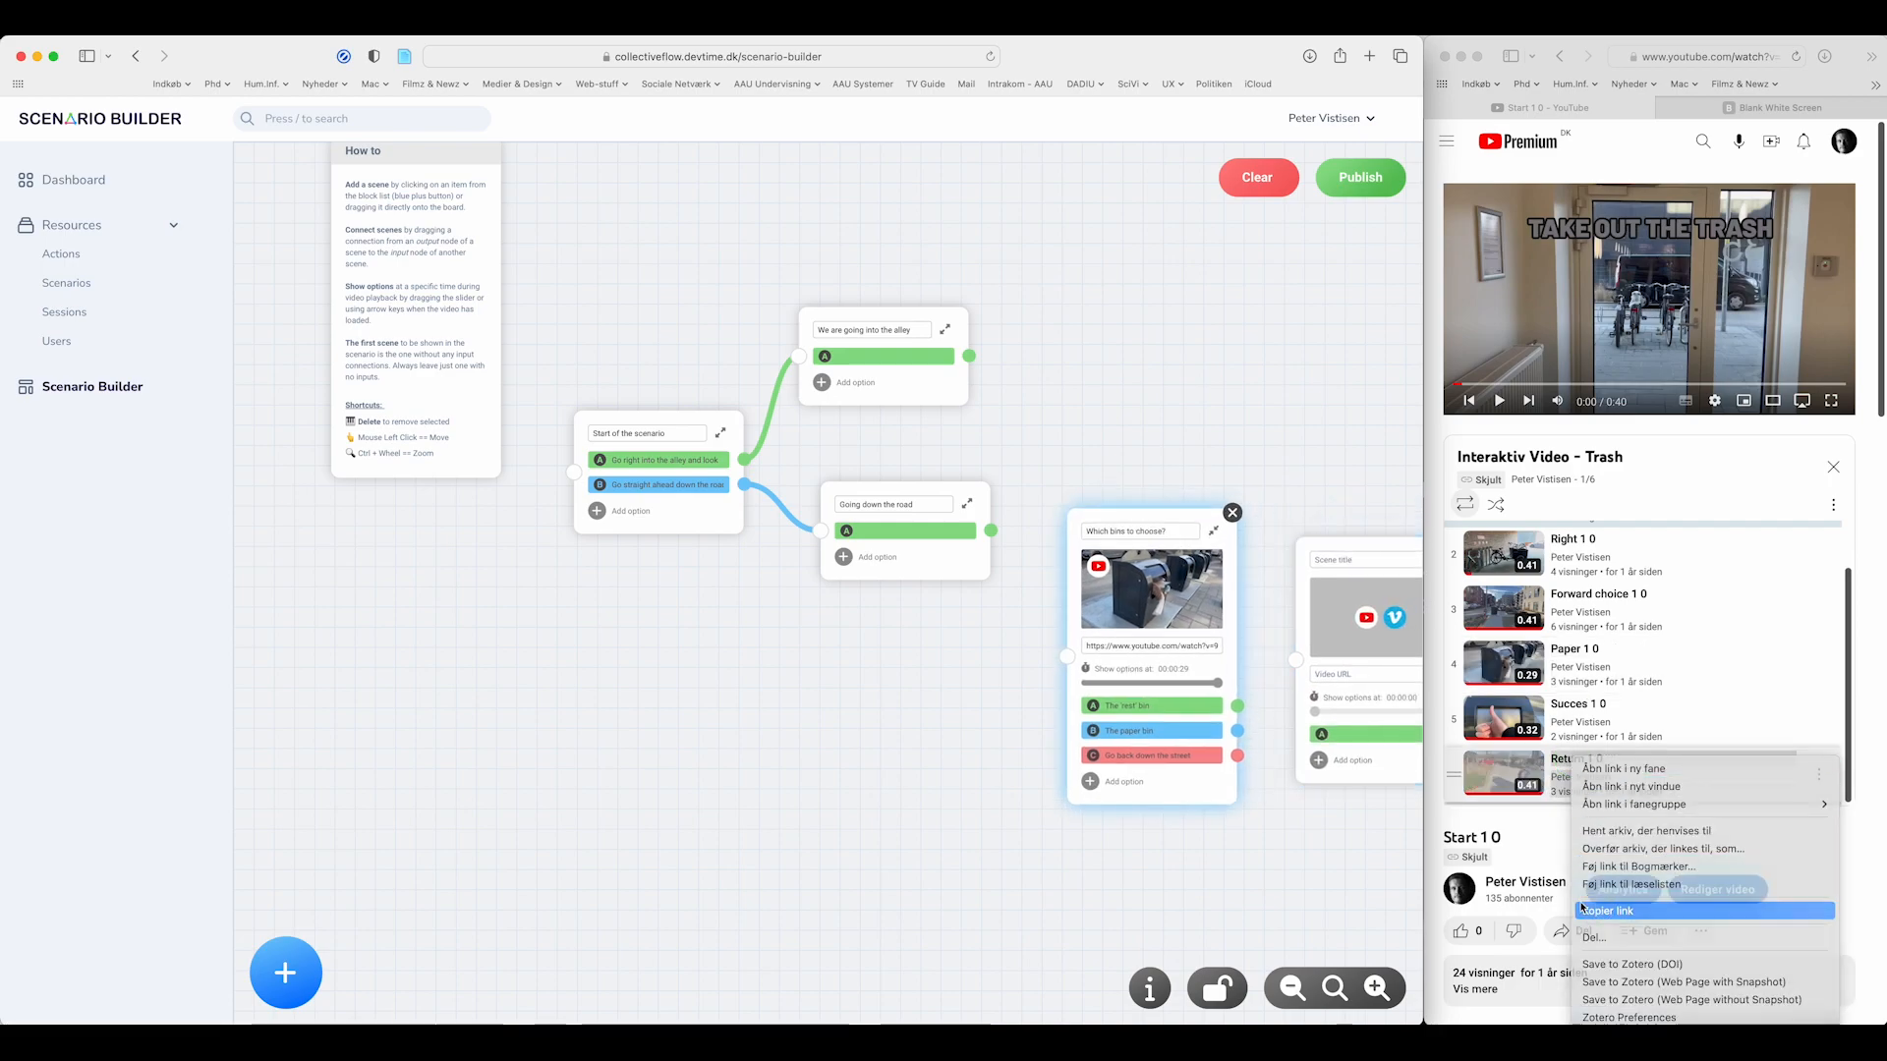
{"action": "left_click", "coordinate": [1336, 675]}
{"action": "key", "text": "super+v"}
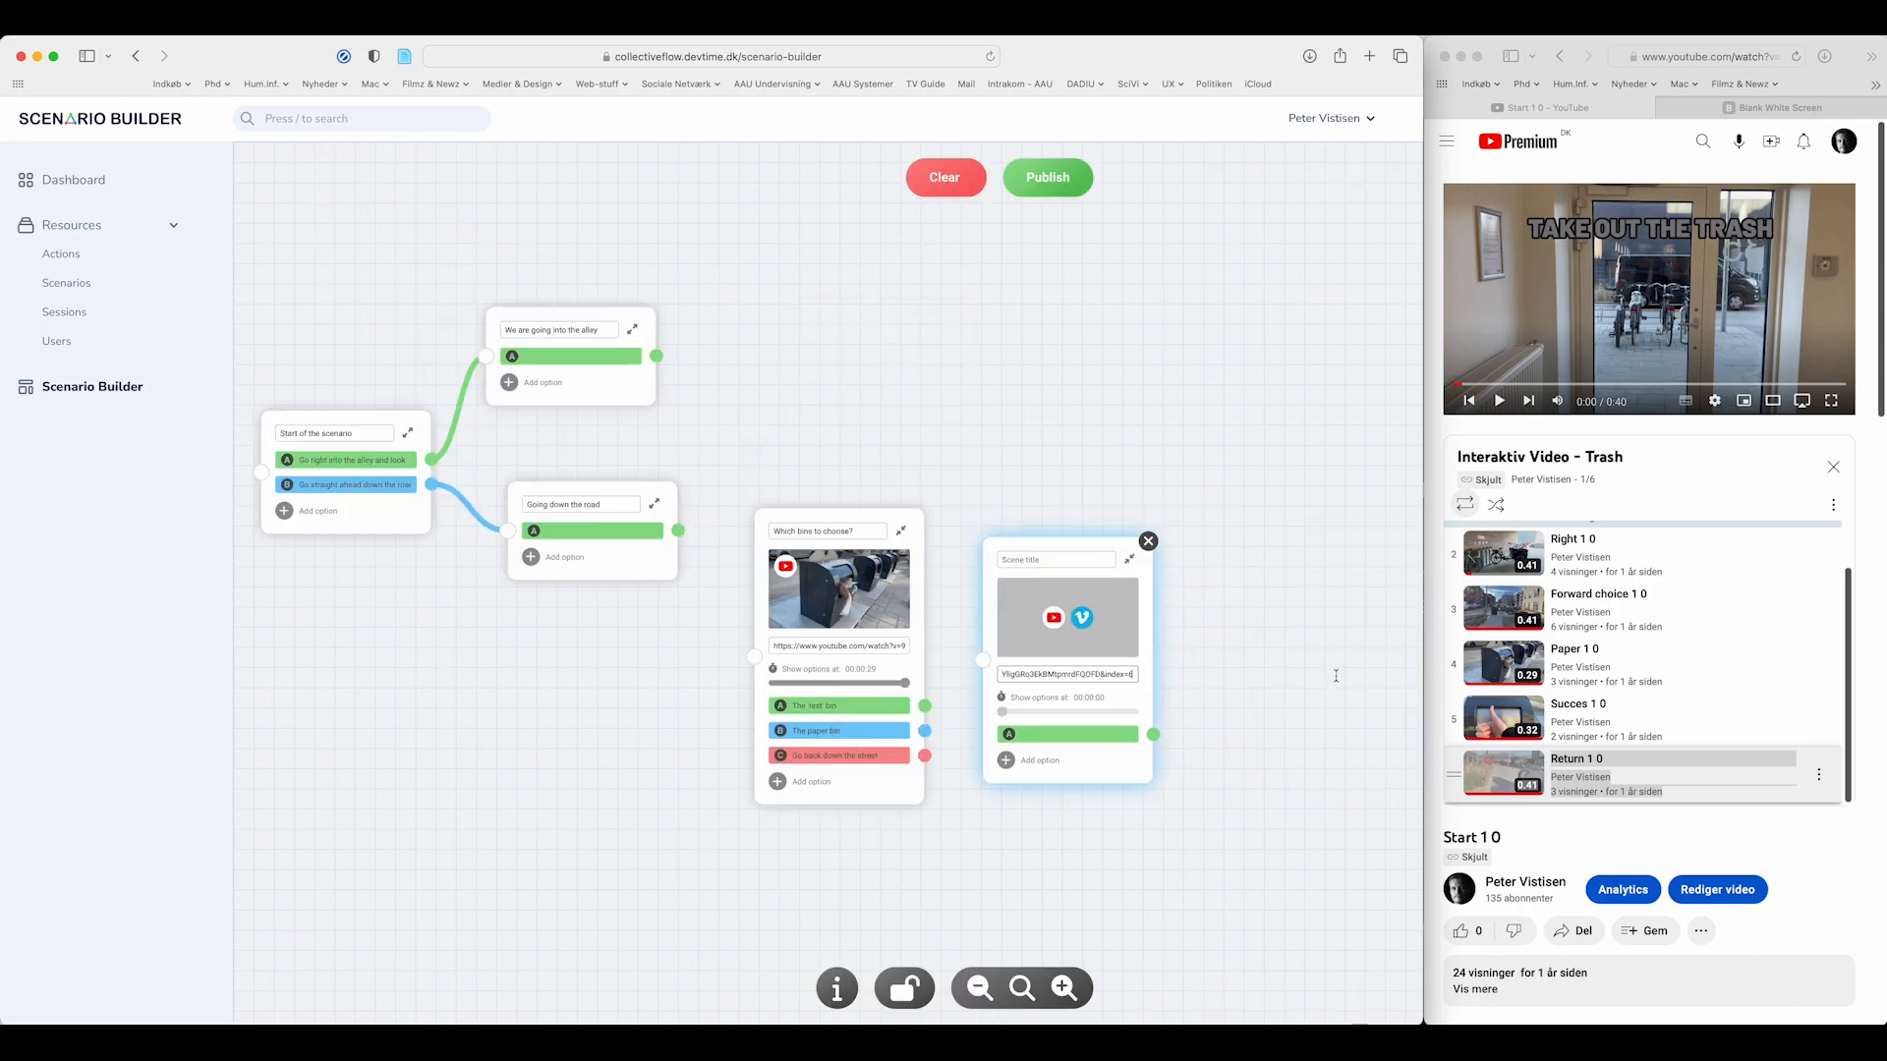
- Connect the "Go back down the street" option to the new video block and move that block further right
{"action": "left_click_drag", "start_coordinate": [657, 806], "coordinate": [706, 806]}
{"action": "left_click_drag", "start_coordinate": [973, 754], "coordinate": [1031, 659]}
{"action": "left_click_drag", "start_coordinate": [1159, 546], "coordinate": [1258, 577]}
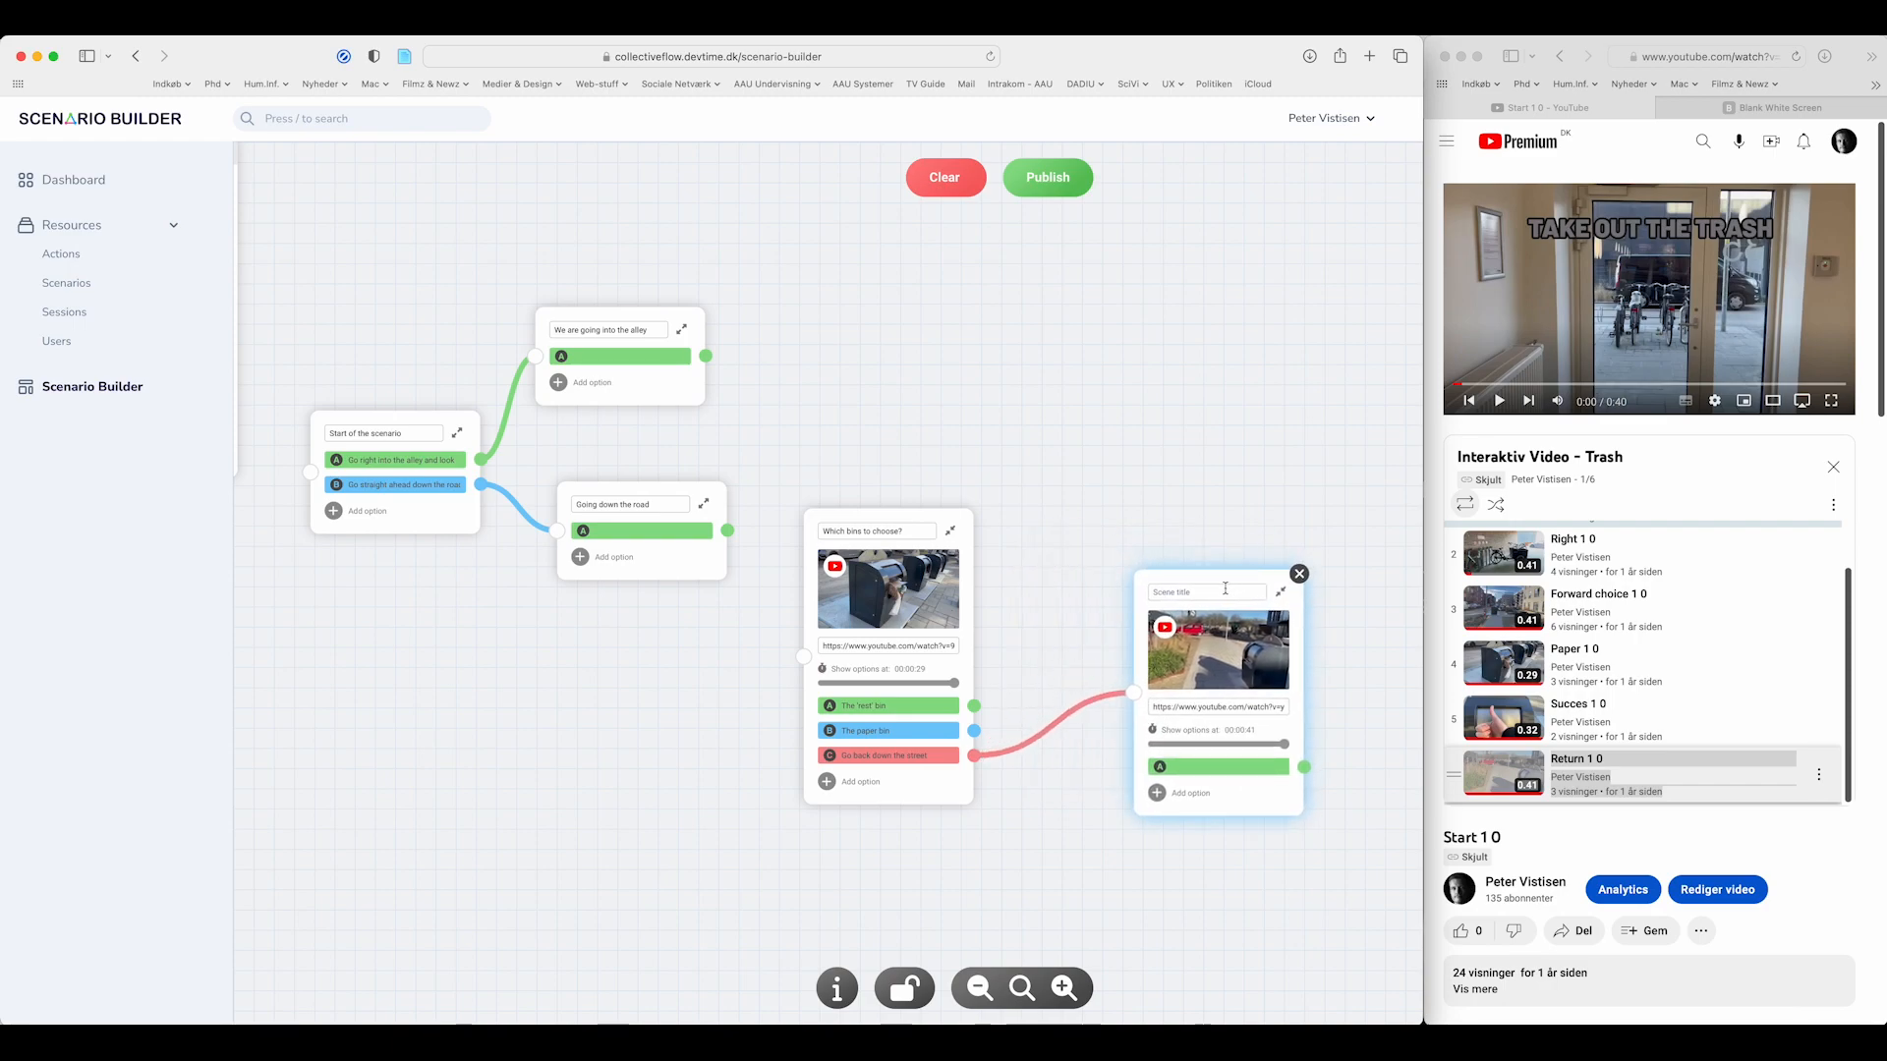
- Title the new scene "Returning down the street" and move its block closer to the bins block
{"action": "left_click", "coordinate": [1223, 594]}
{"action": "type", "text": "Returning down the street"}
{"action": "left_click", "coordinate": [1243, 765]}
{"action": "left_click_drag", "start_coordinate": [1214, 583], "coordinate": [1153, 623]}
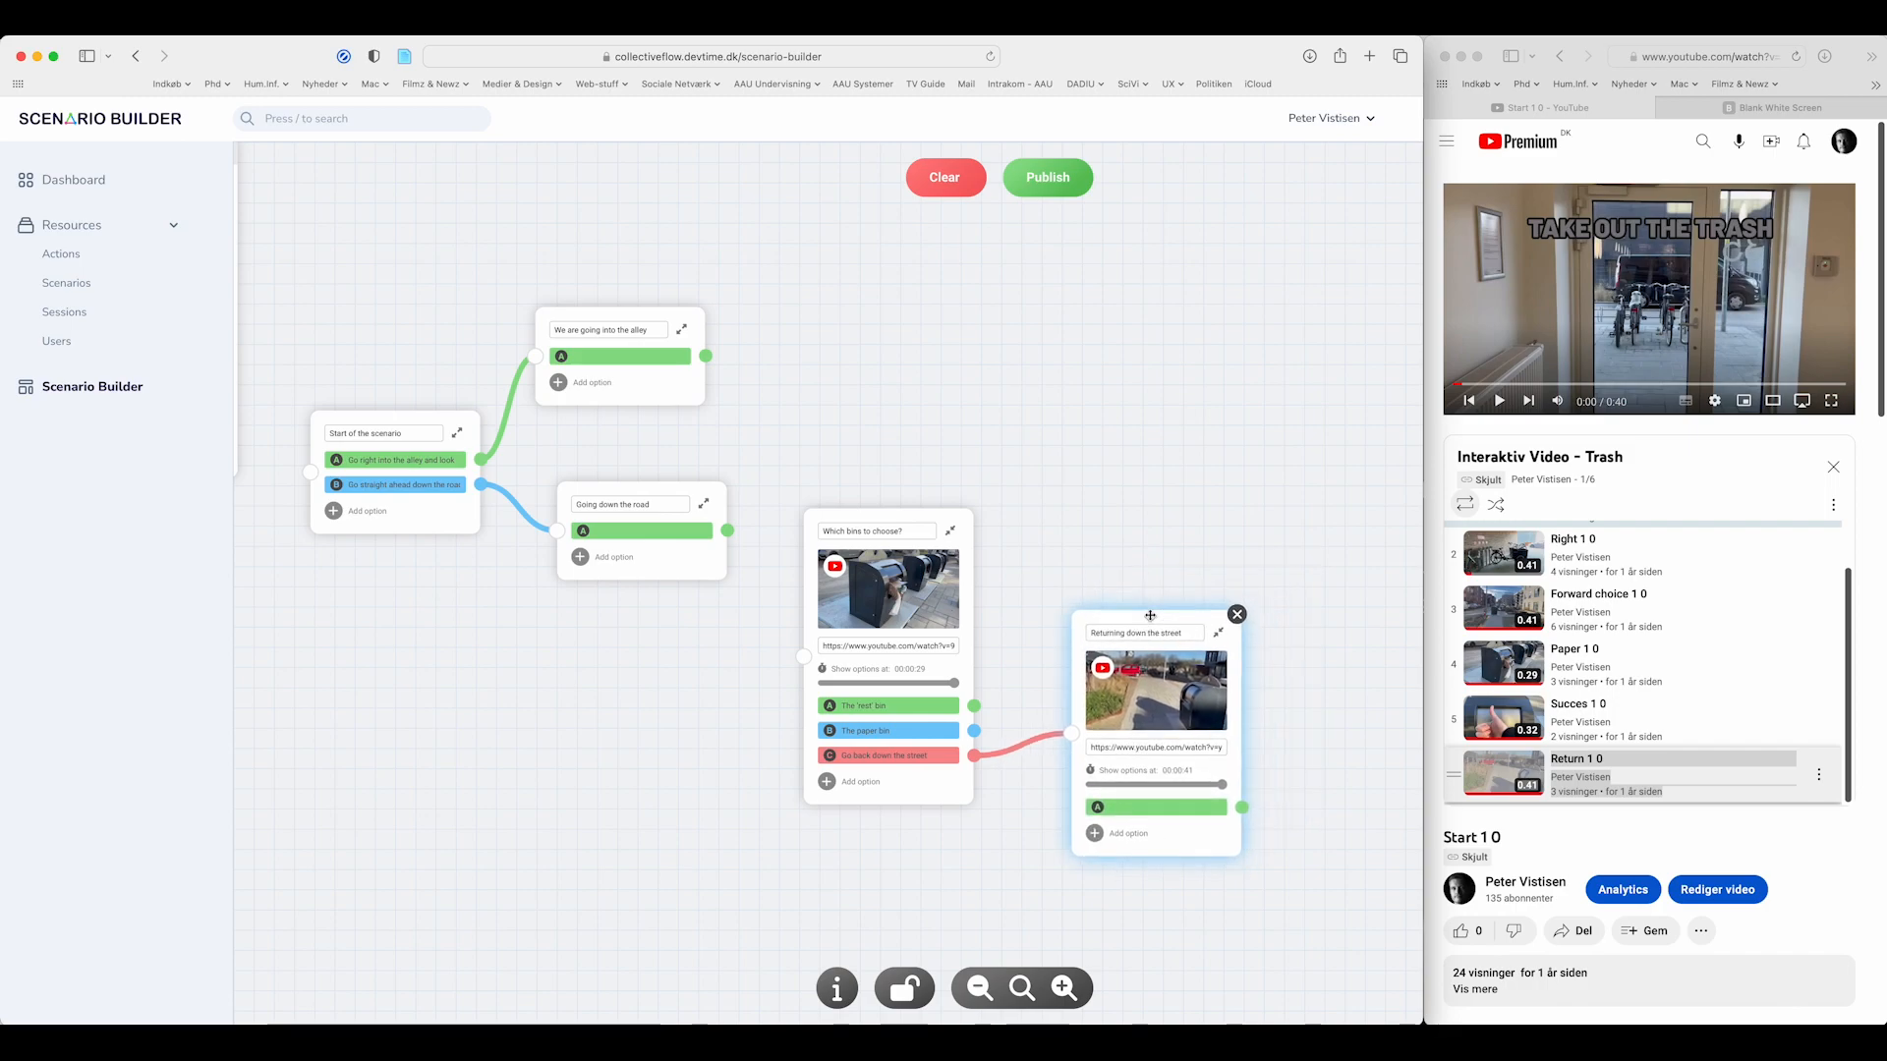
- Expand the "Going down the road" block to its full view
{"action": "left_click", "coordinate": [660, 530]}
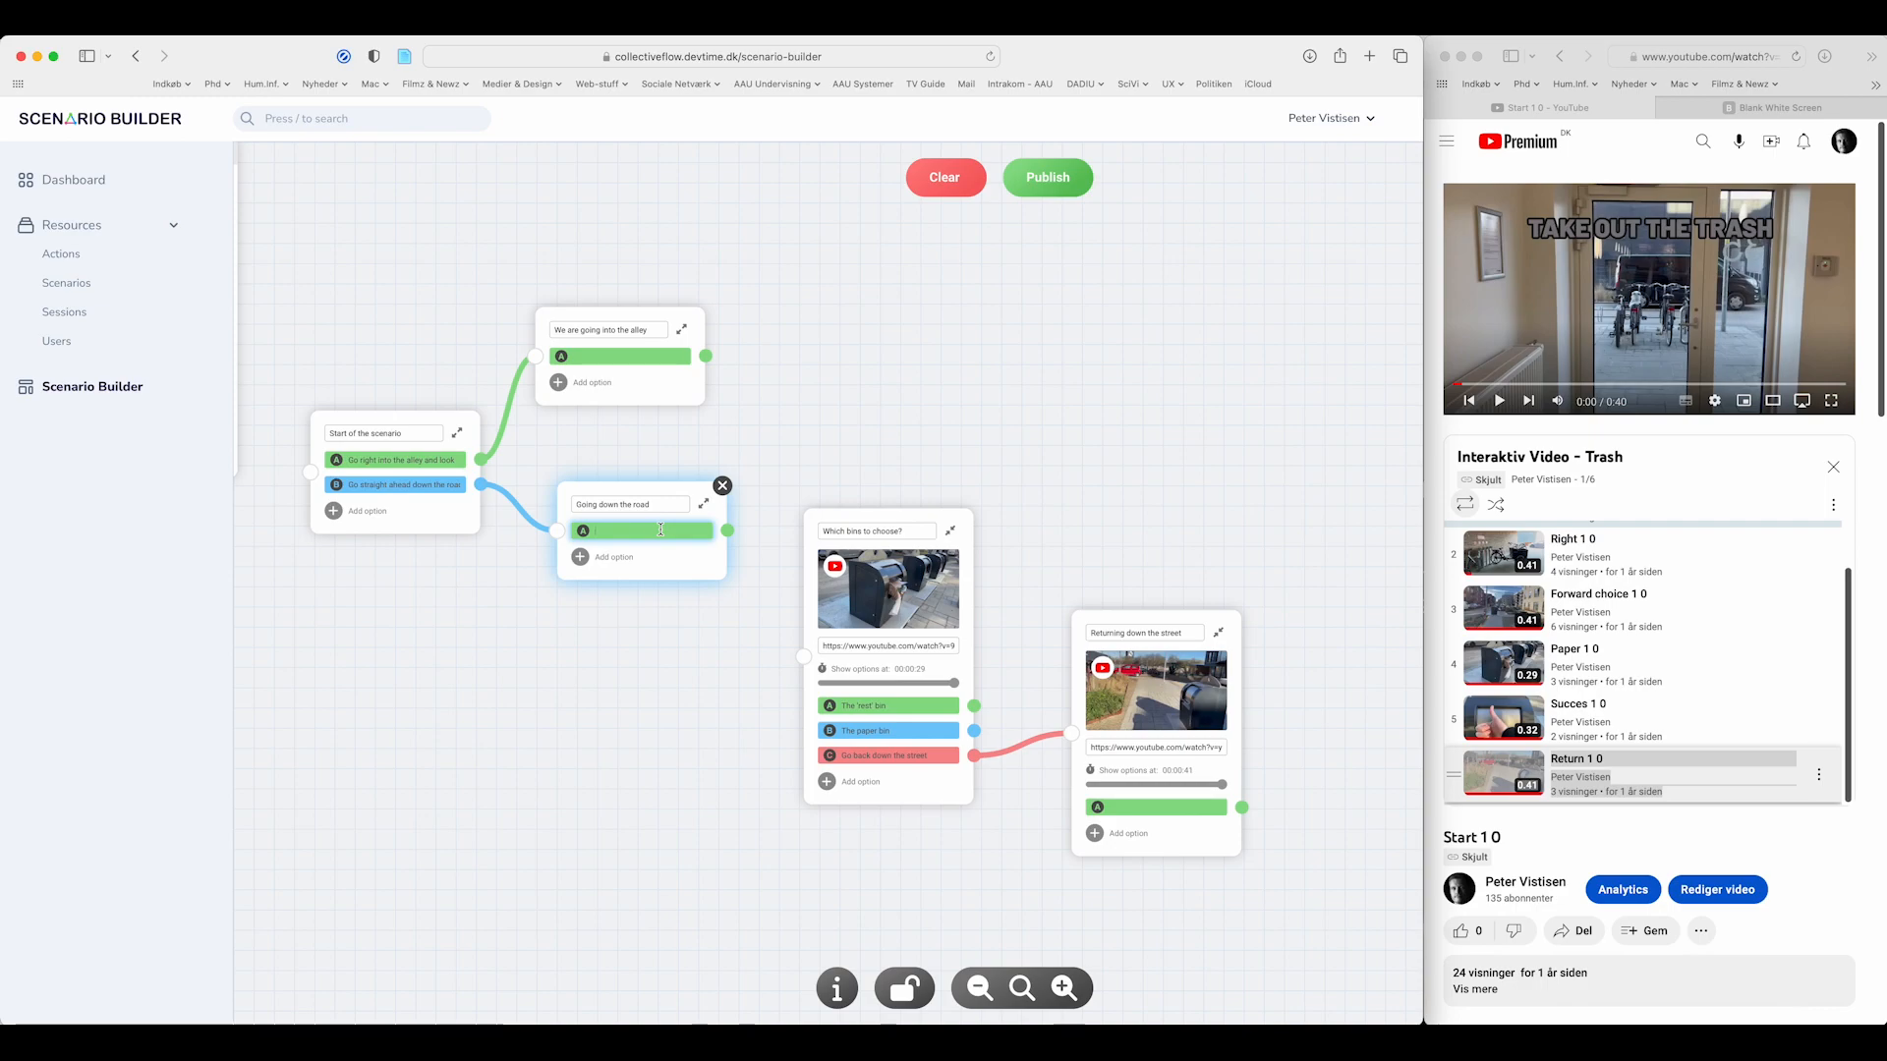
{"action": "left_click", "coordinate": [705, 504]}
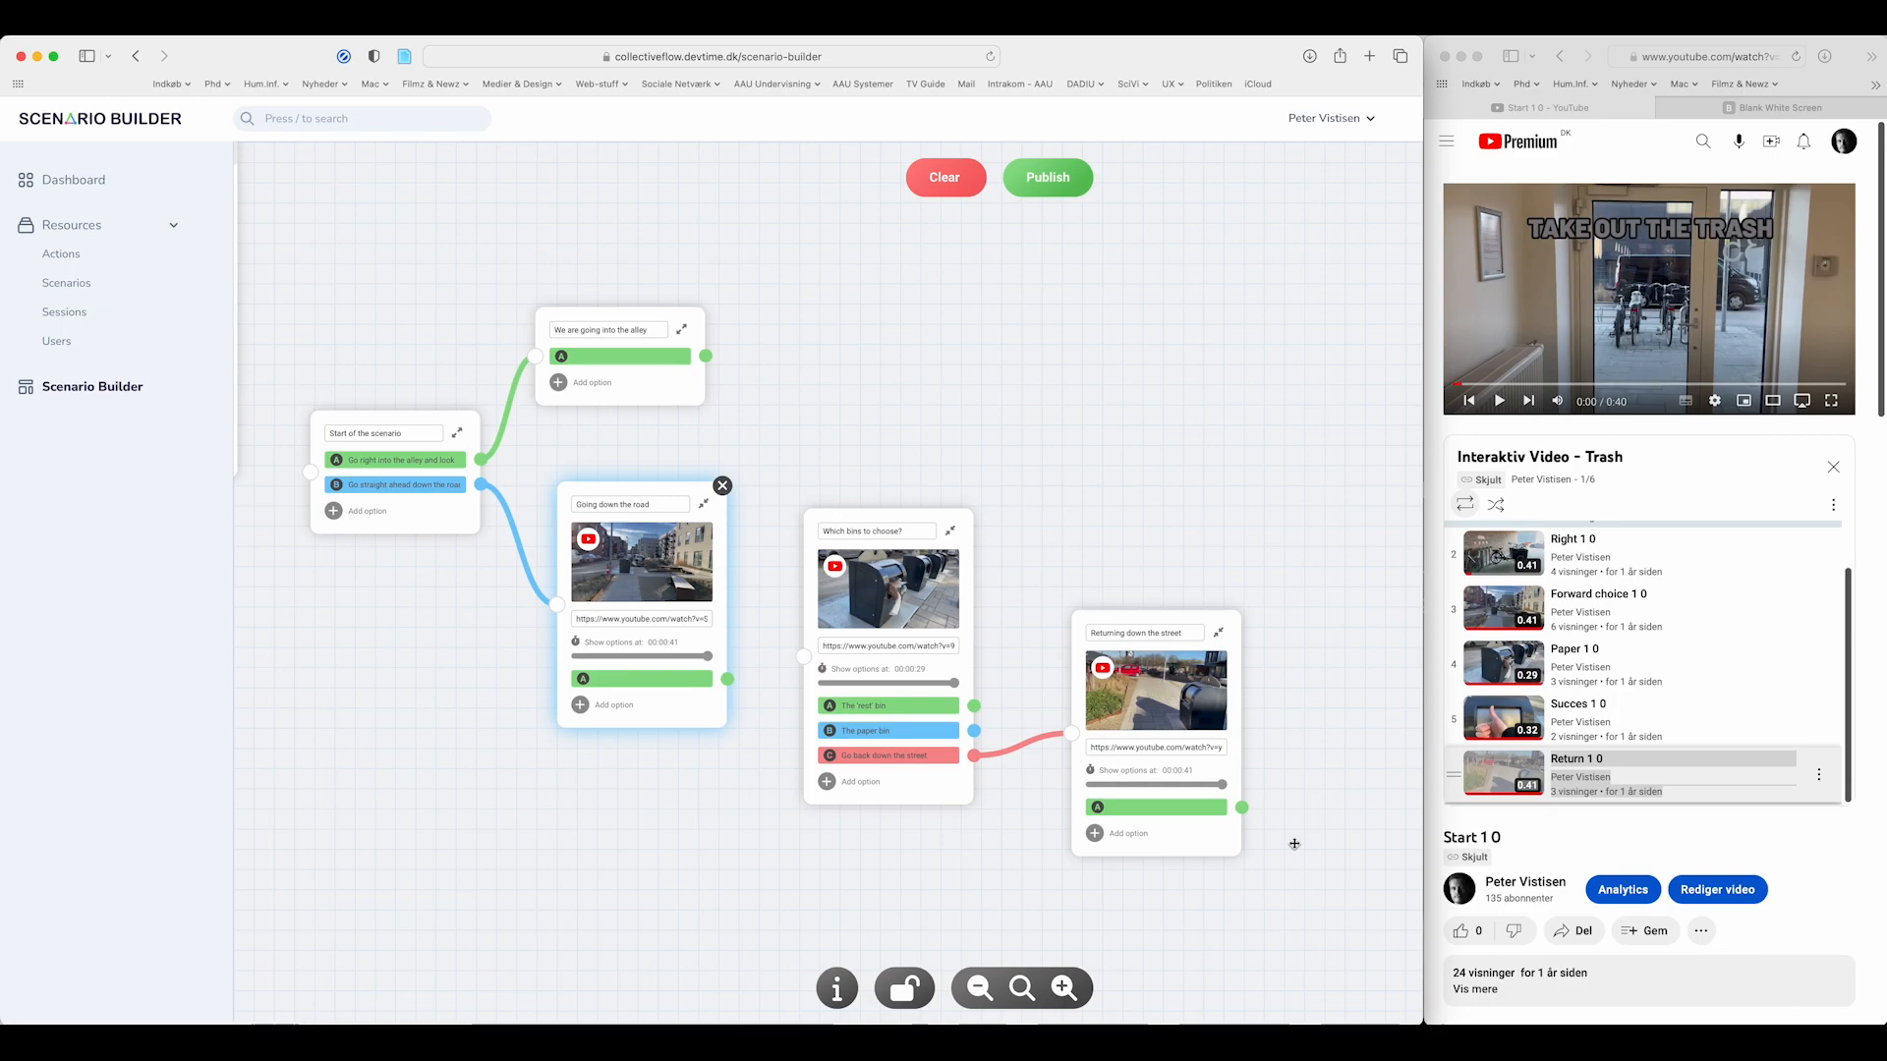
- Look over the scenario board at different zoom levels and positions, and return to the standard zoom
{"action": "left_click_drag", "start_coordinate": [1354, 761], "coordinate": [1257, 756]}
{"action": "left_click_drag", "start_coordinate": [582, 880], "coordinate": [744, 855]}
{"action": "scroll", "coordinate": [744, 855], "scroll_direction": "down", "scroll_amount": 6}
{"action": "scroll", "coordinate": [744, 855], "scroll_direction": "up", "scroll_amount": 10}
{"action": "scroll", "coordinate": [744, 855], "scroll_direction": "down", "scroll_amount": 5}
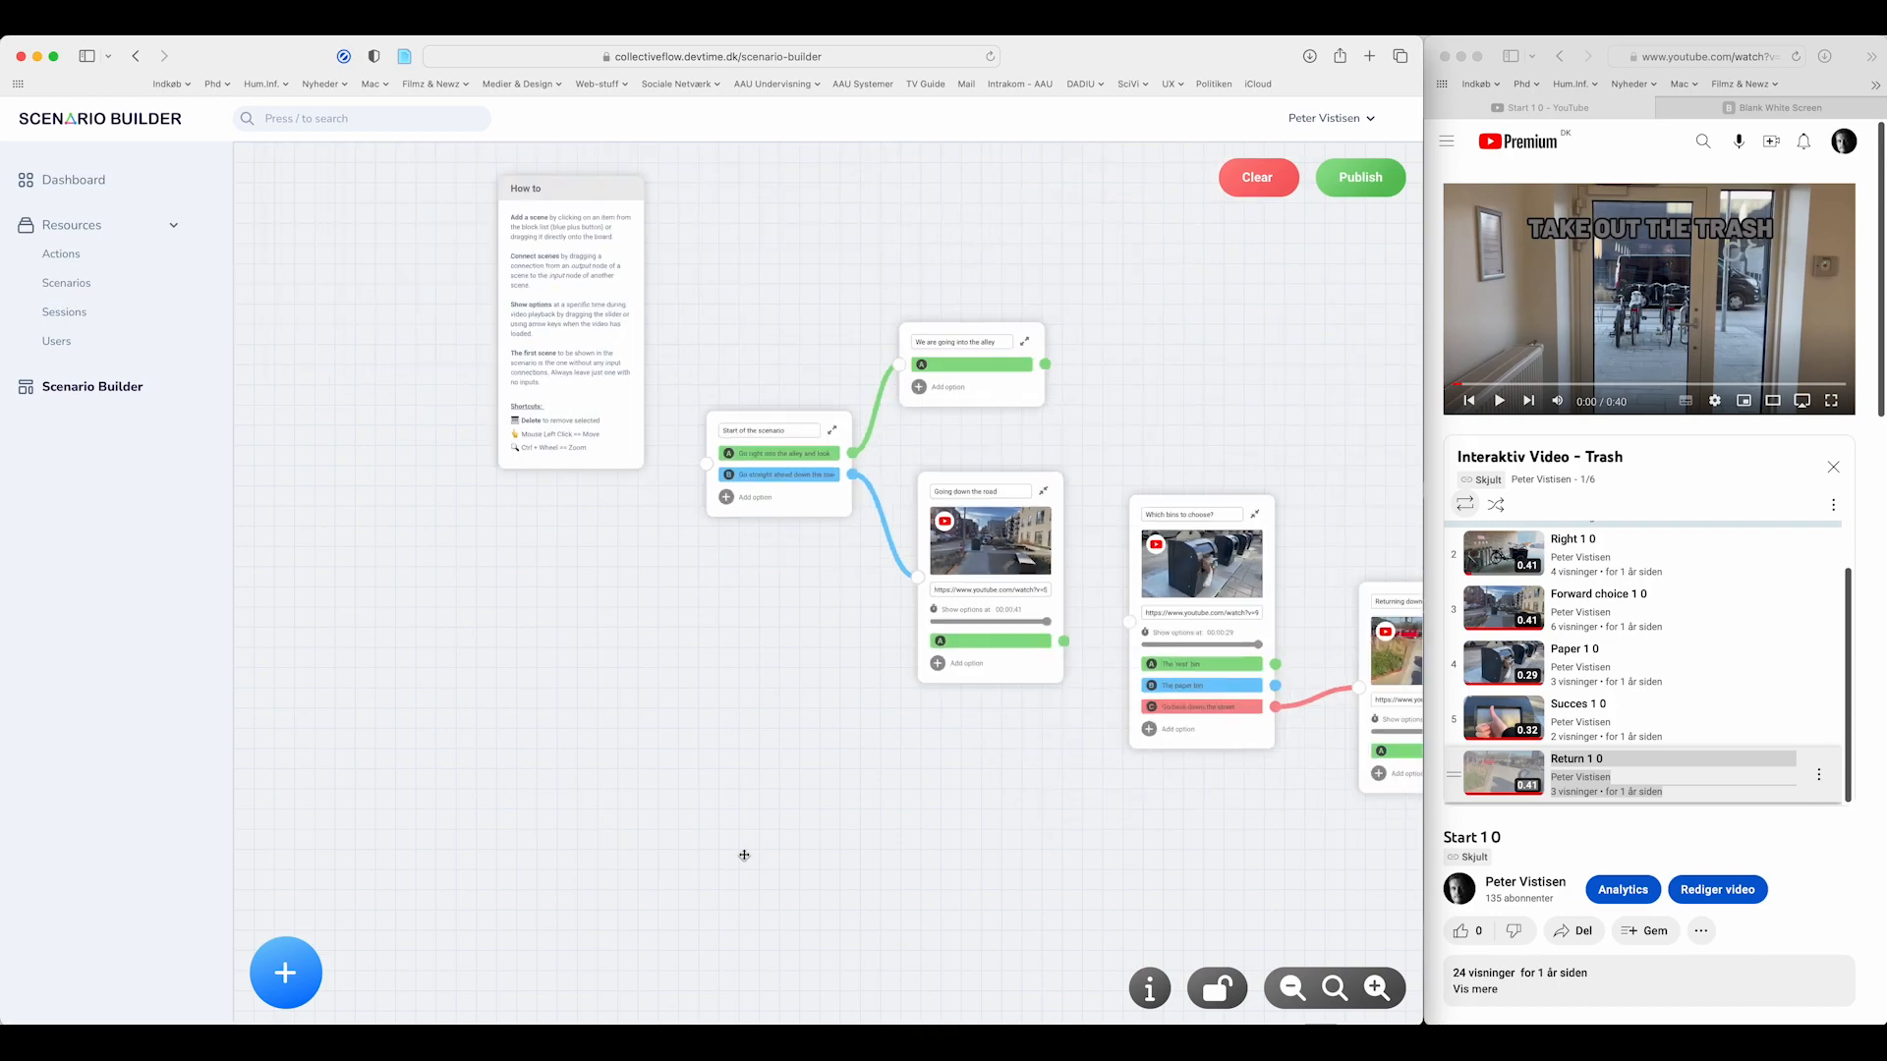
{"action": "scroll", "coordinate": [744, 855], "scroll_direction": "up", "scroll_amount": 2}
{"action": "scroll", "coordinate": [743, 855], "scroll_direction": "up", "scroll_amount": 3}
{"action": "left_click_drag", "start_coordinate": [744, 855], "coordinate": [279, 787]}
{"action": "left_click_drag", "start_coordinate": [505, 892], "coordinate": [1323, 962]}
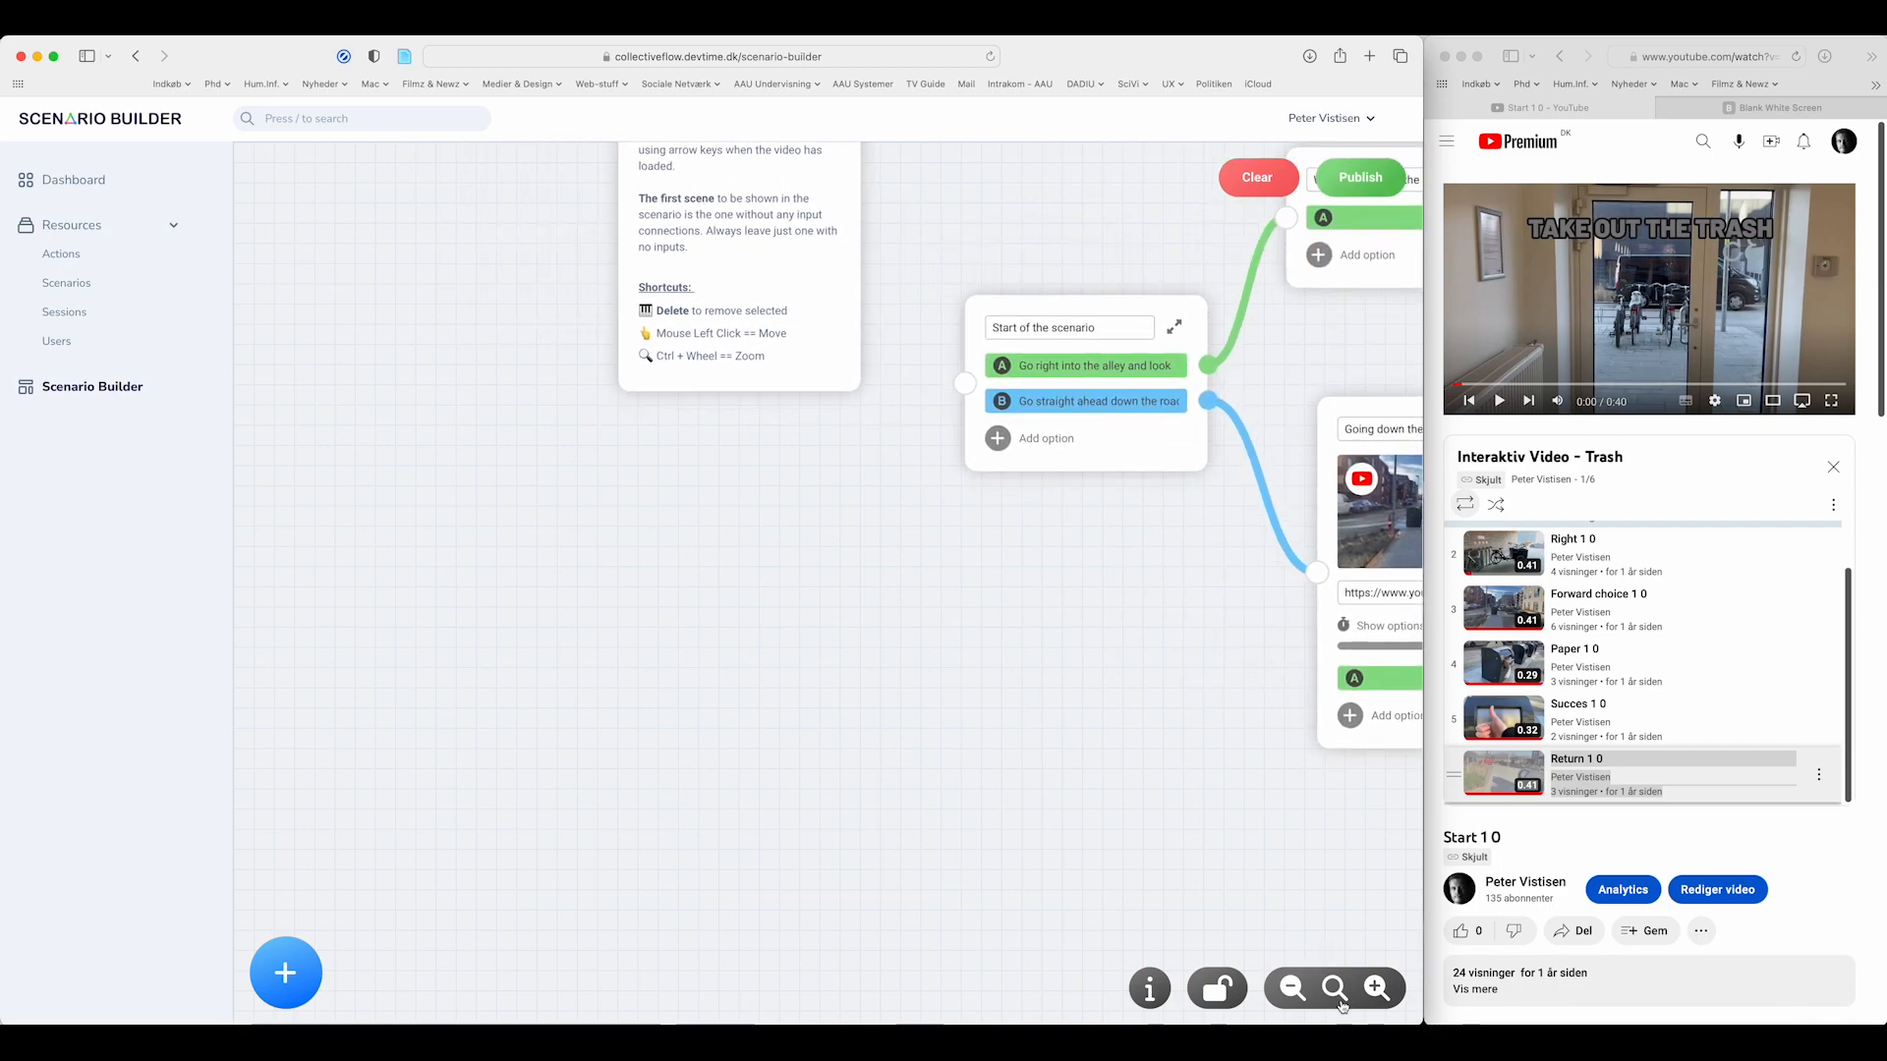
{"action": "left_click", "coordinate": [1338, 995]}
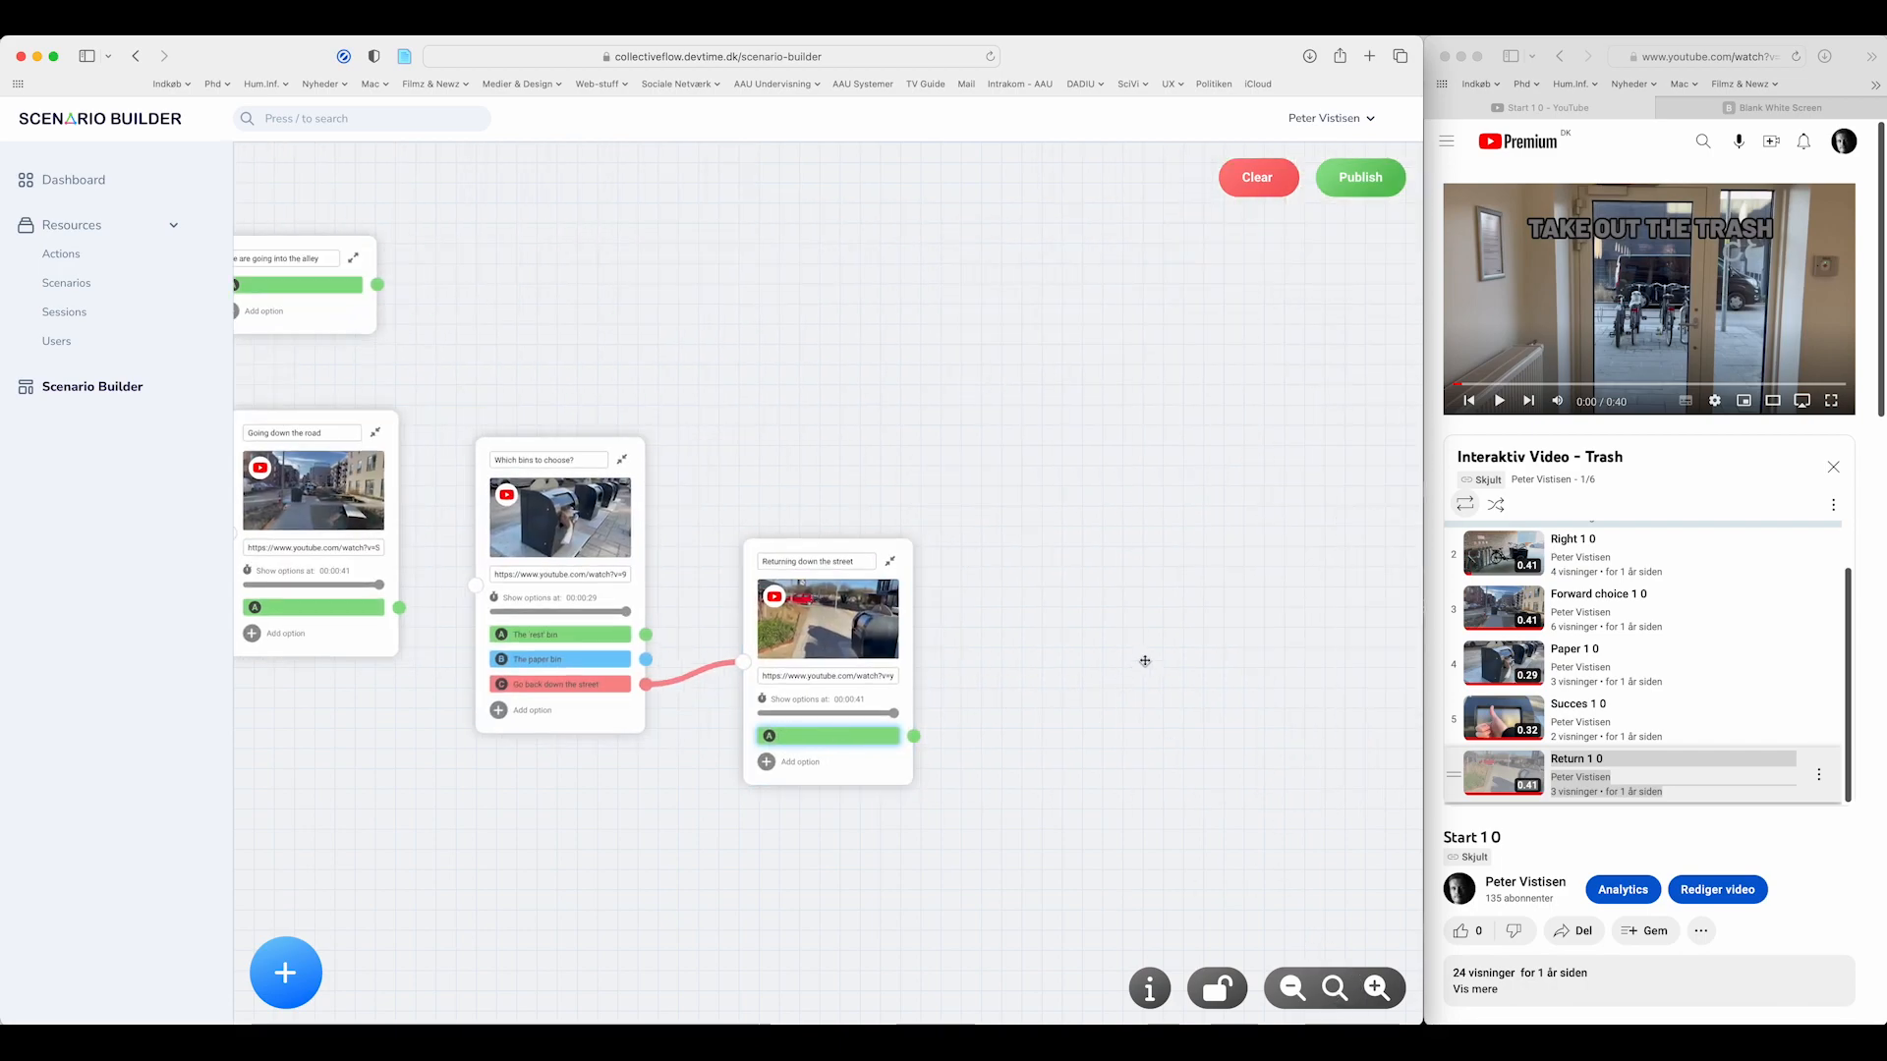
- Create a new link block and place it to the right of the "Returning down the street" block
{"action": "left_click_drag", "start_coordinate": [1141, 658], "coordinate": [1262, 646]}
{"action": "left_click", "coordinate": [287, 976]}
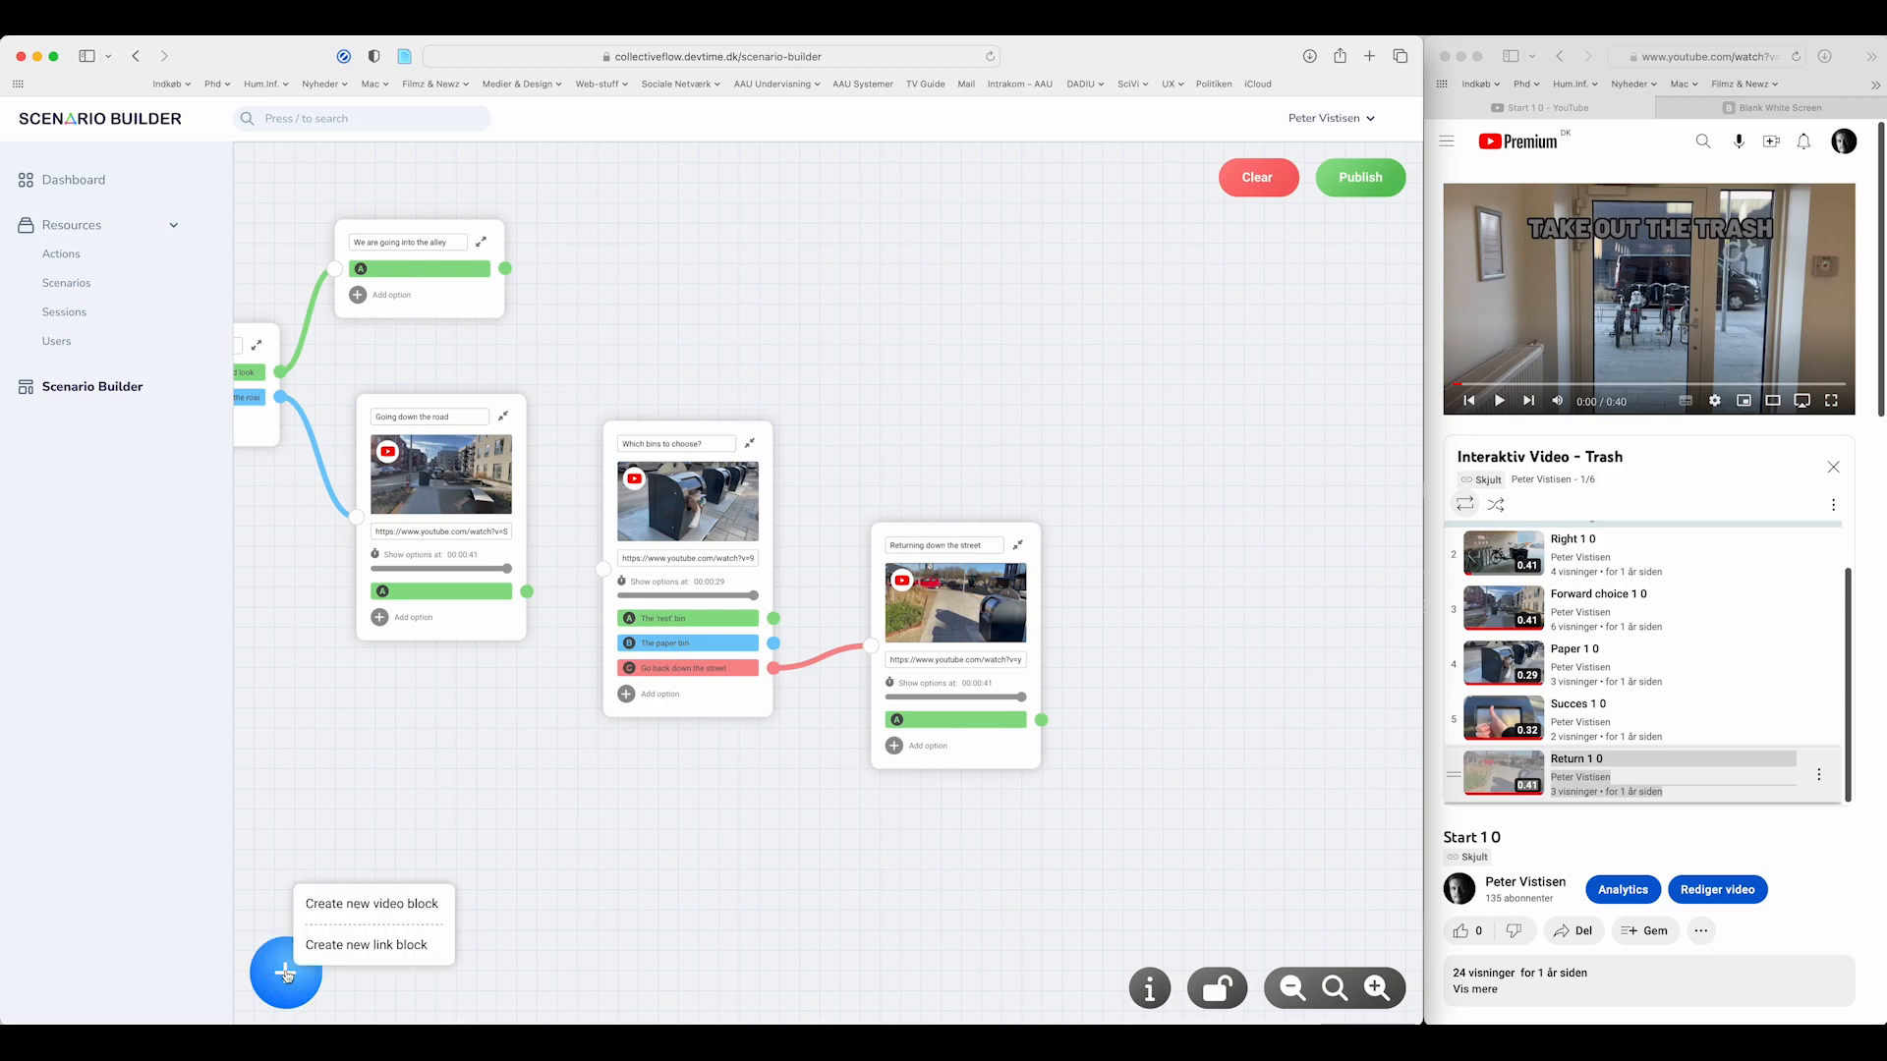
{"action": "left_click", "coordinate": [348, 943]}
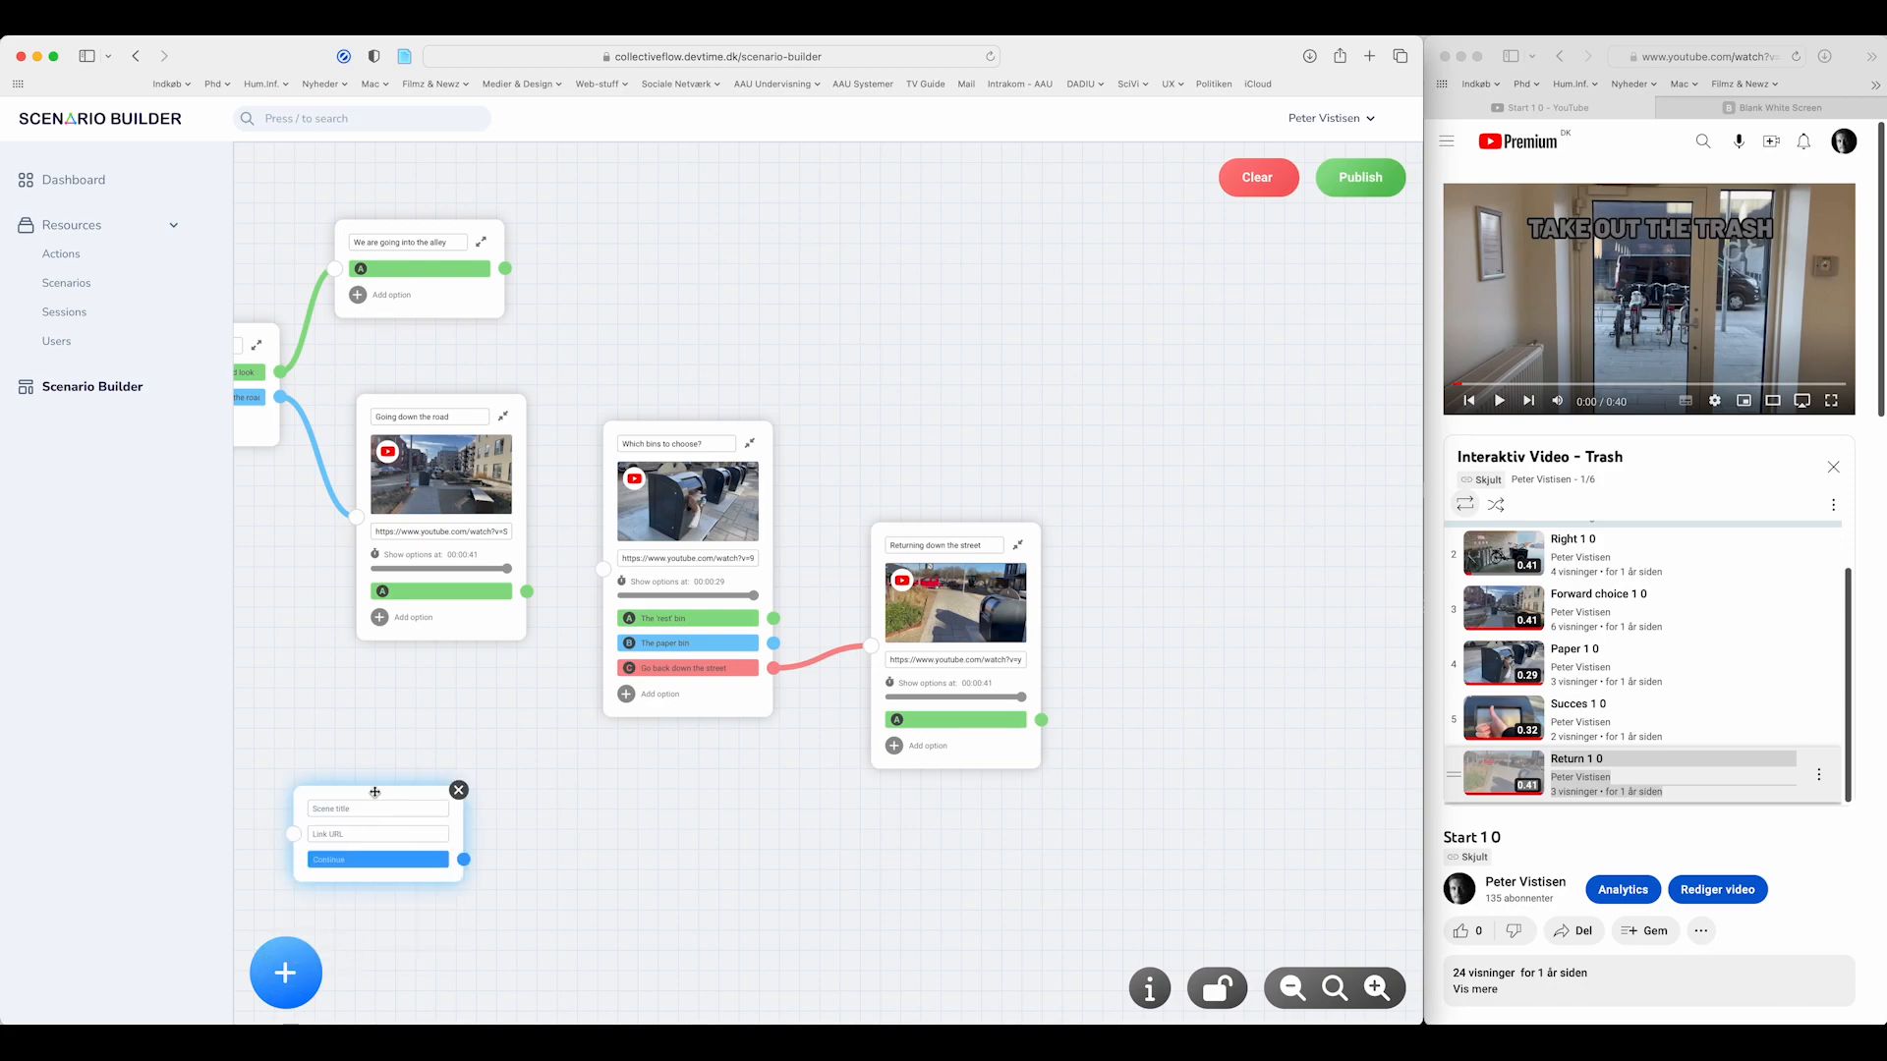
{"action": "left_click_drag", "start_coordinate": [374, 792], "coordinate": [1210, 622]}
{"action": "left_click", "coordinate": [1194, 633]}
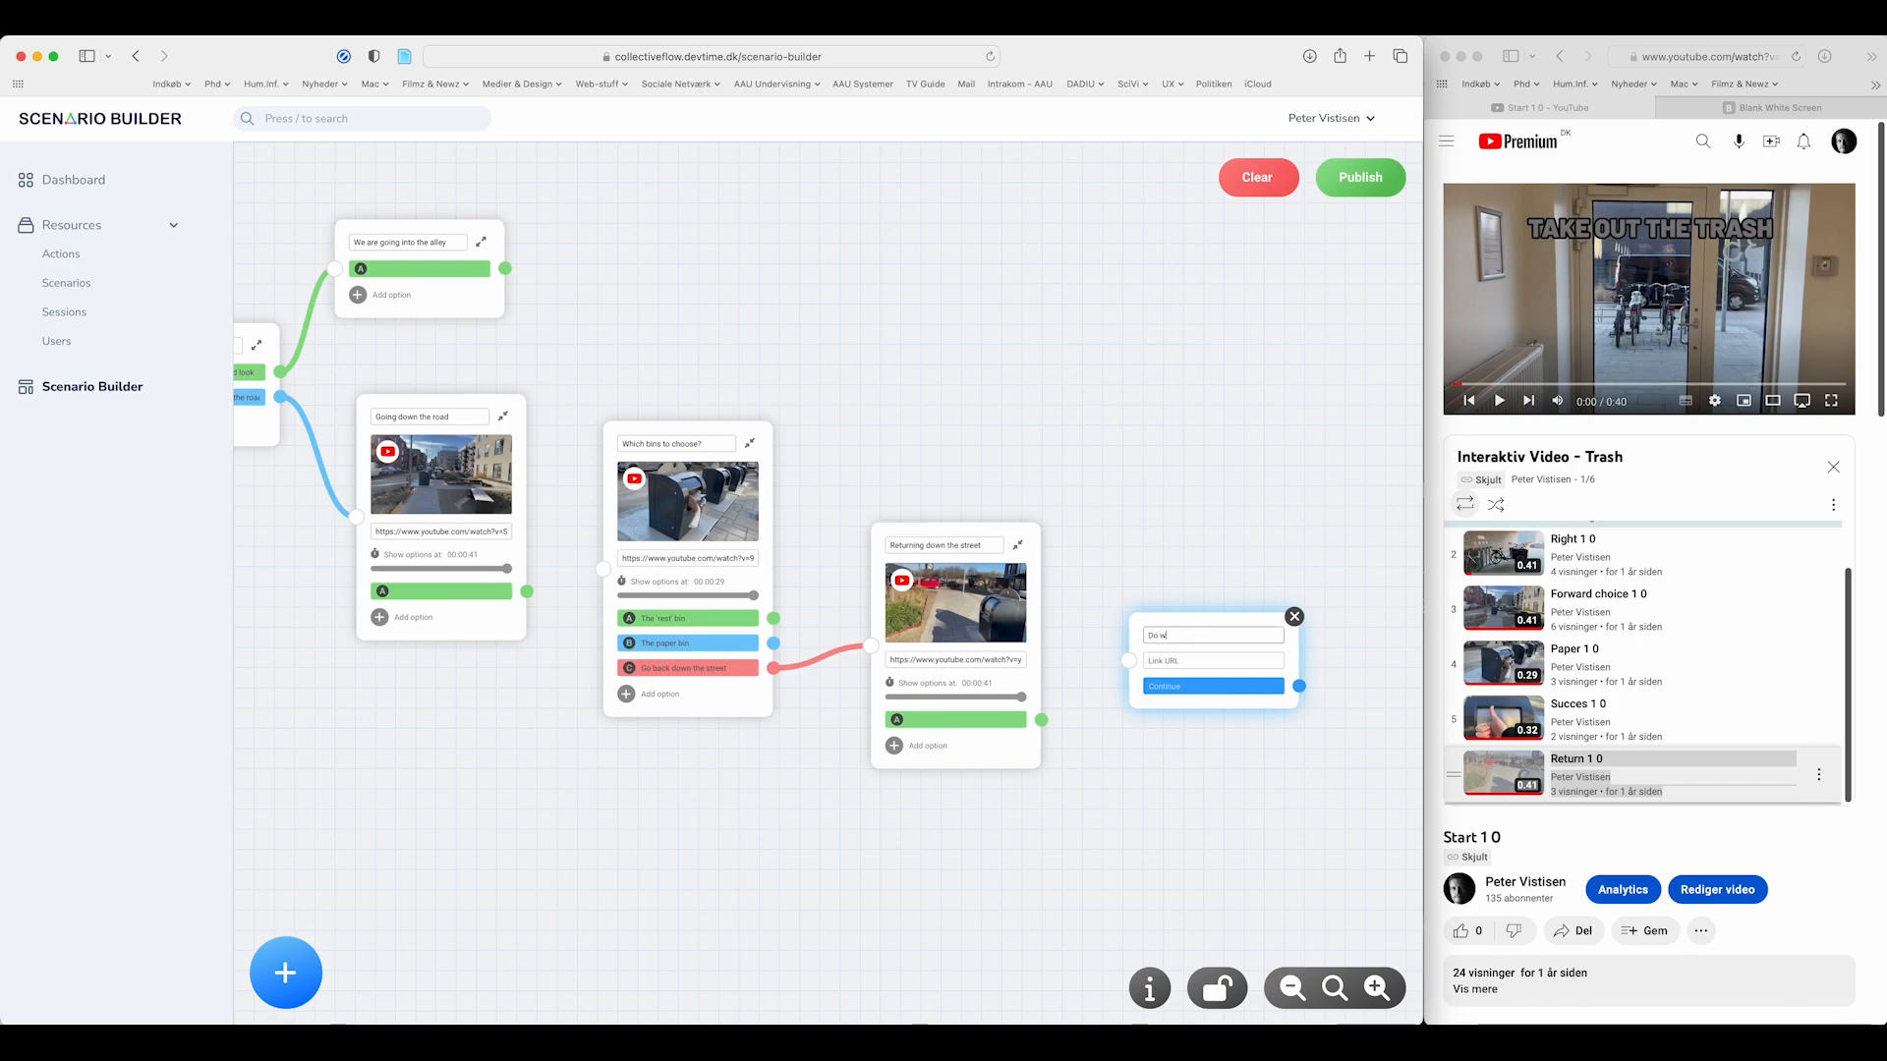
{"action": "type", "text": "Do you want to know mor"}
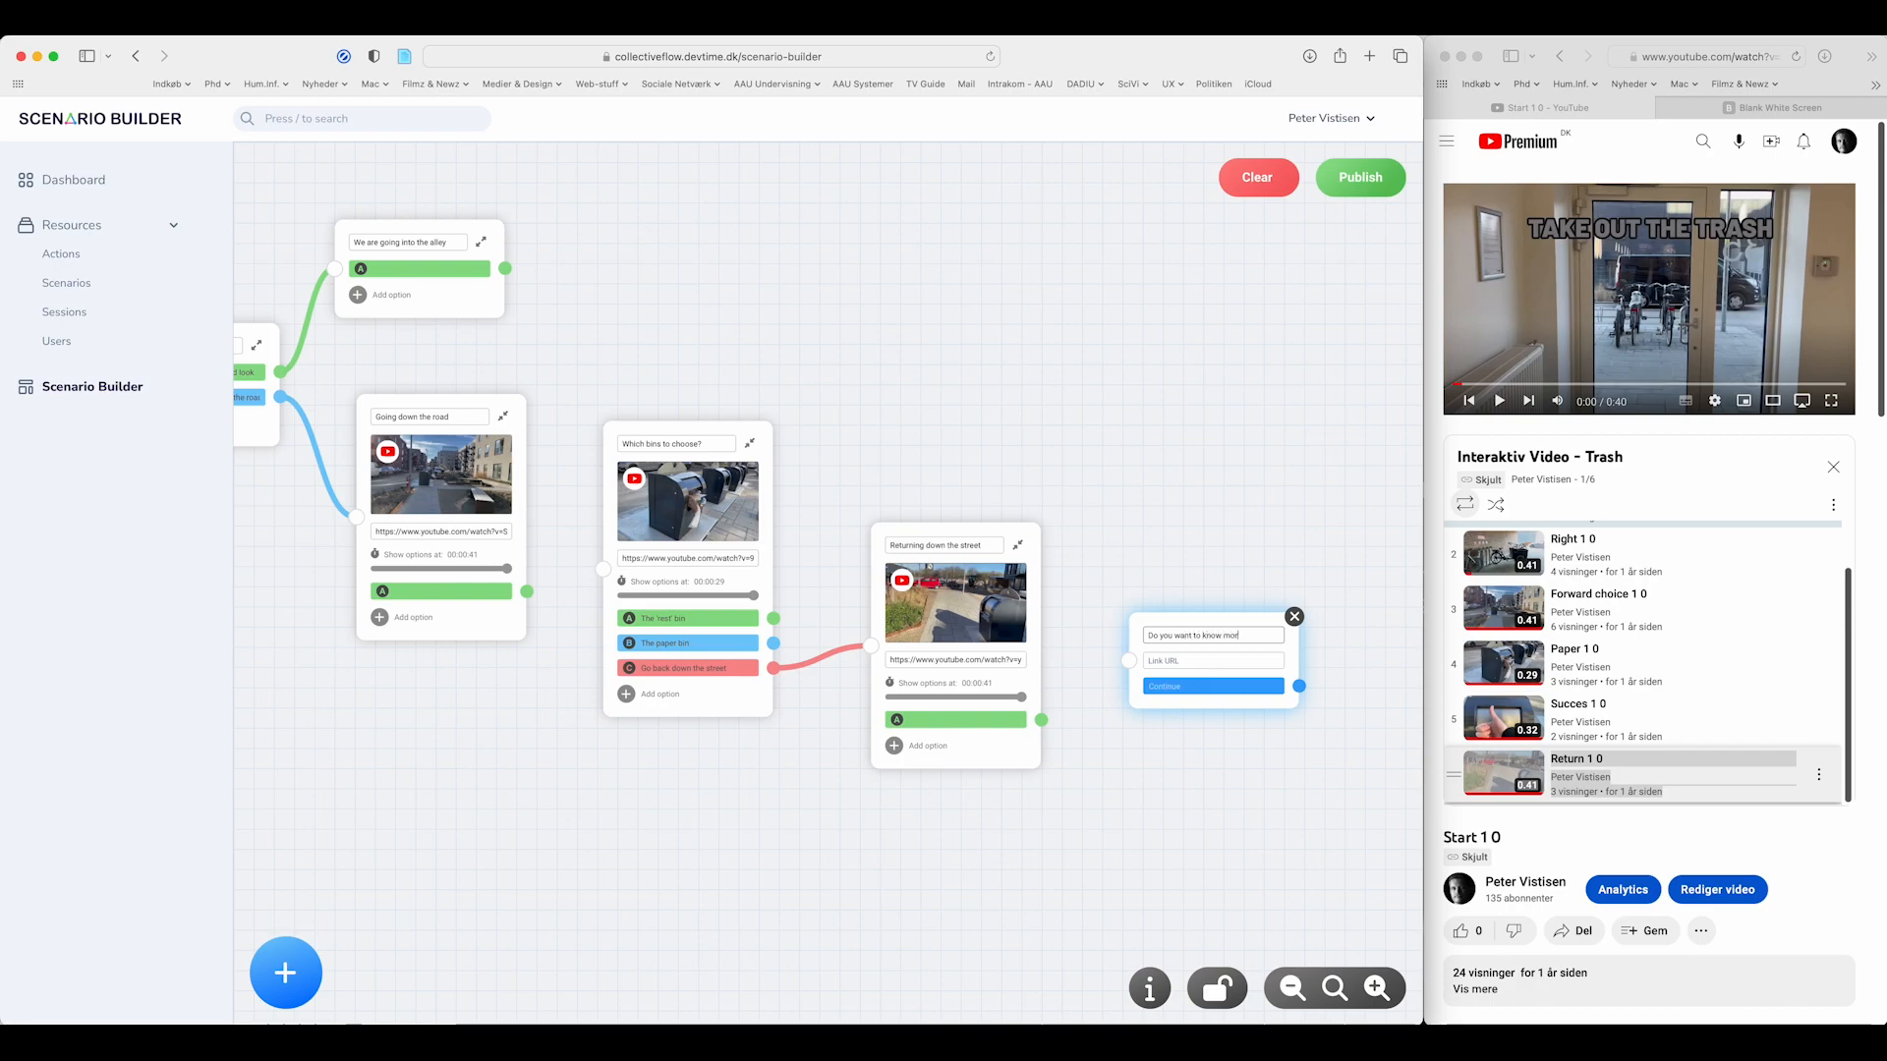
{"action": "type", "text": "e about sort"}
{"action": "key", "text": "Tab"}
{"action": "type", "text": "www"}
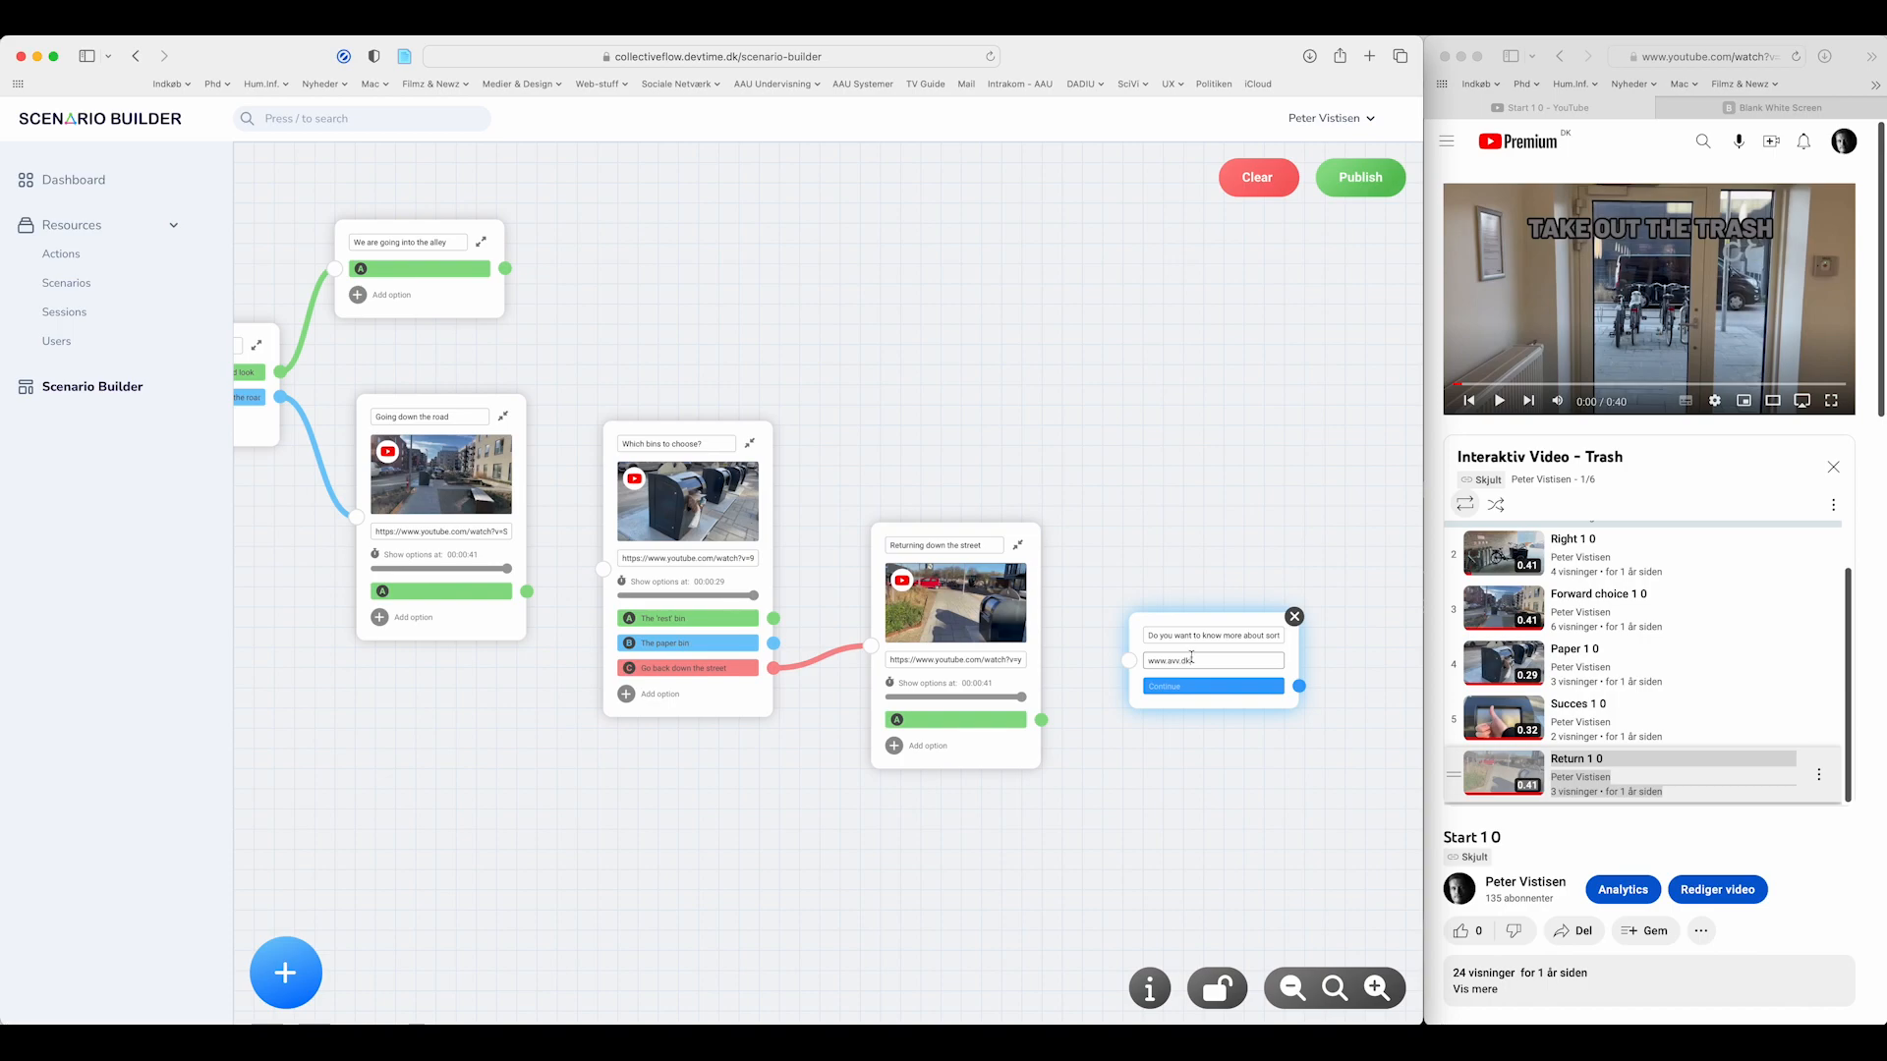
{"action": "double_click", "coordinate": [1176, 689]}
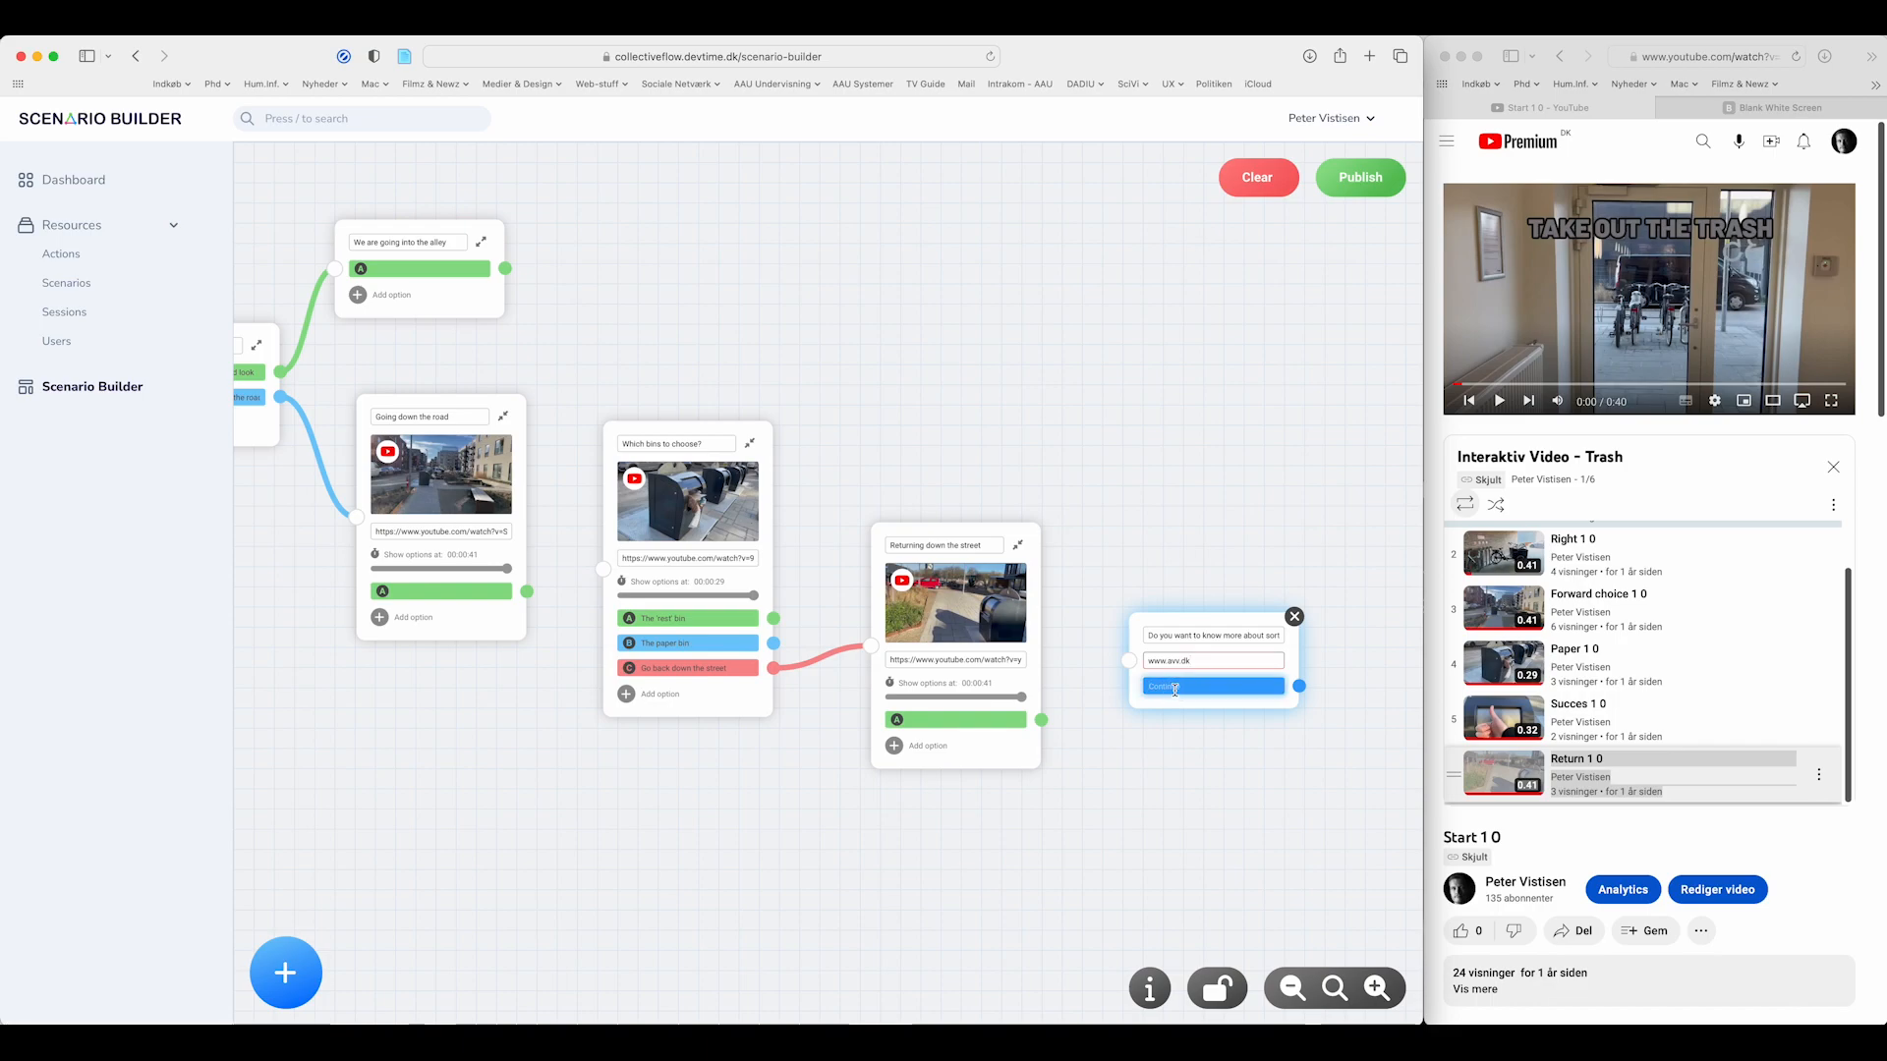
{"action": "left_click", "coordinate": [1149, 662]}
{"action": "left_click", "coordinate": [1247, 690]}
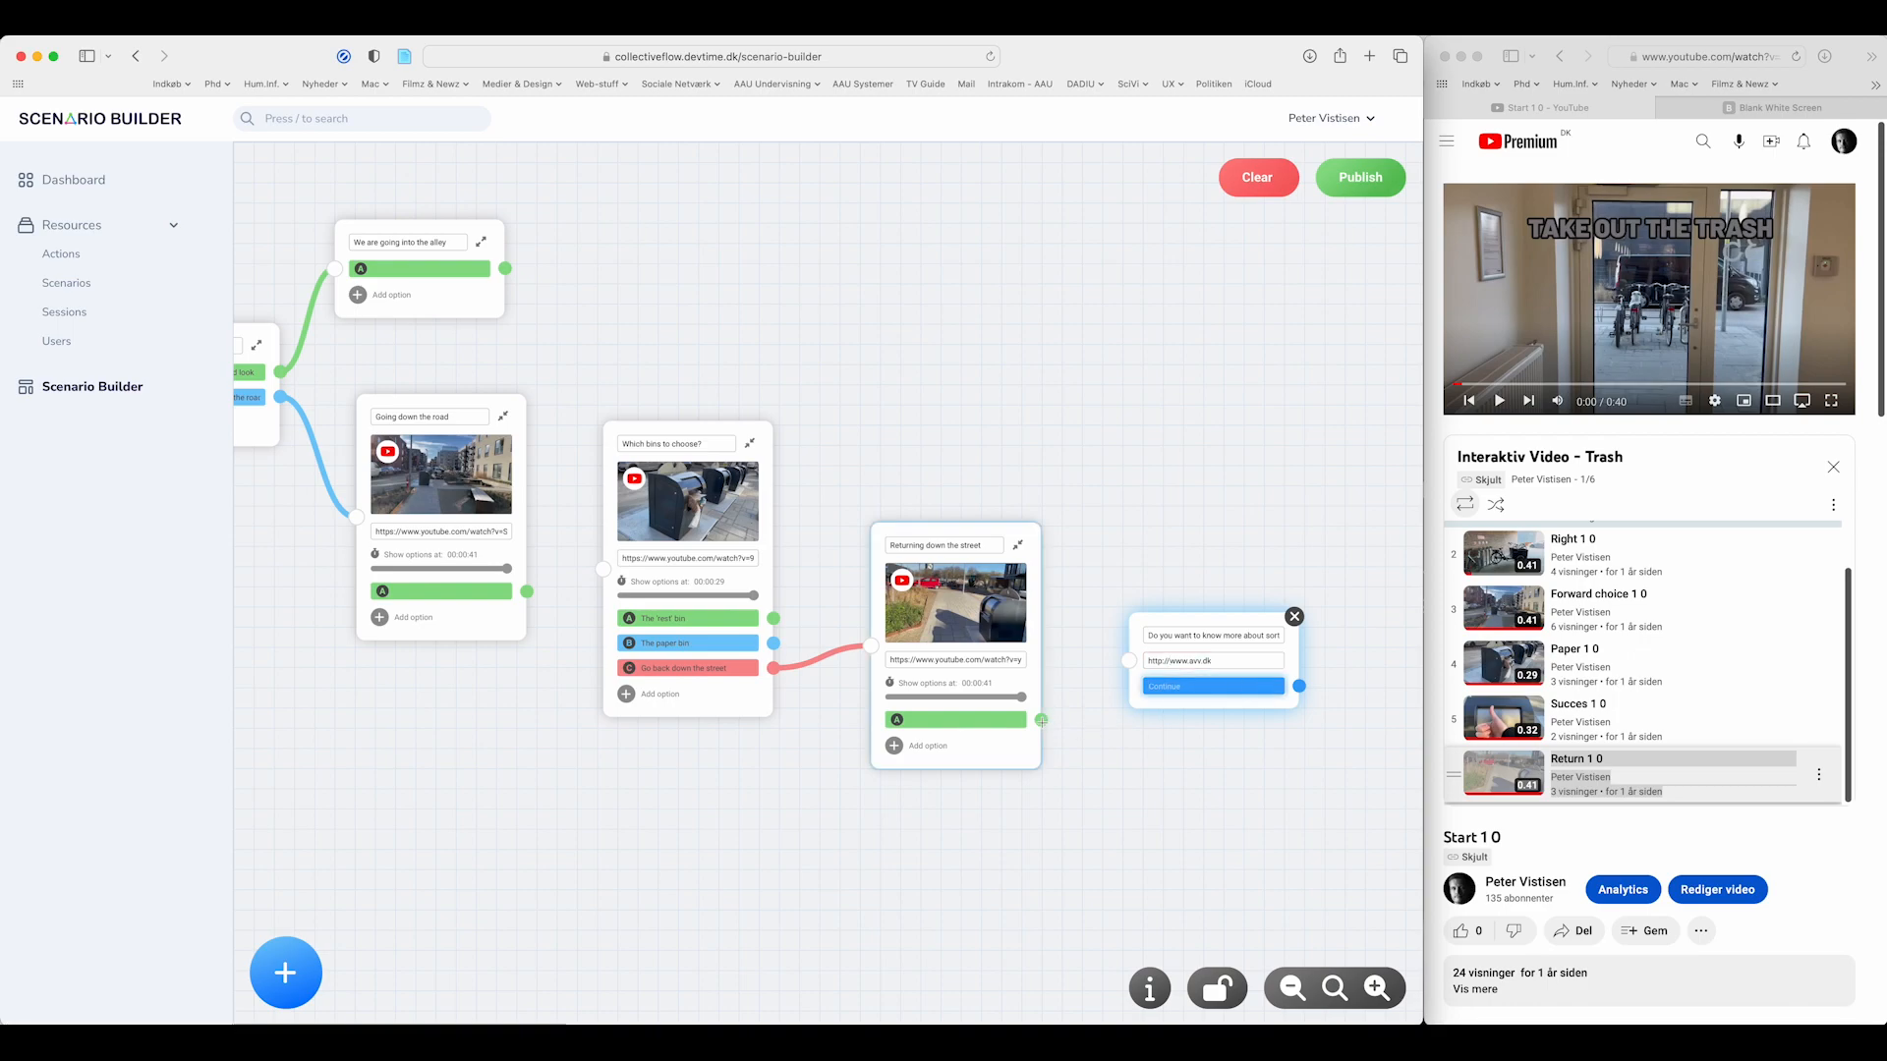
- Connect the "Returning down the street" option to the link block, and both the link block and the road scene's option to "Which bins to choose?"
{"action": "left_click_drag", "start_coordinate": [1041, 720], "coordinate": [1128, 661]}
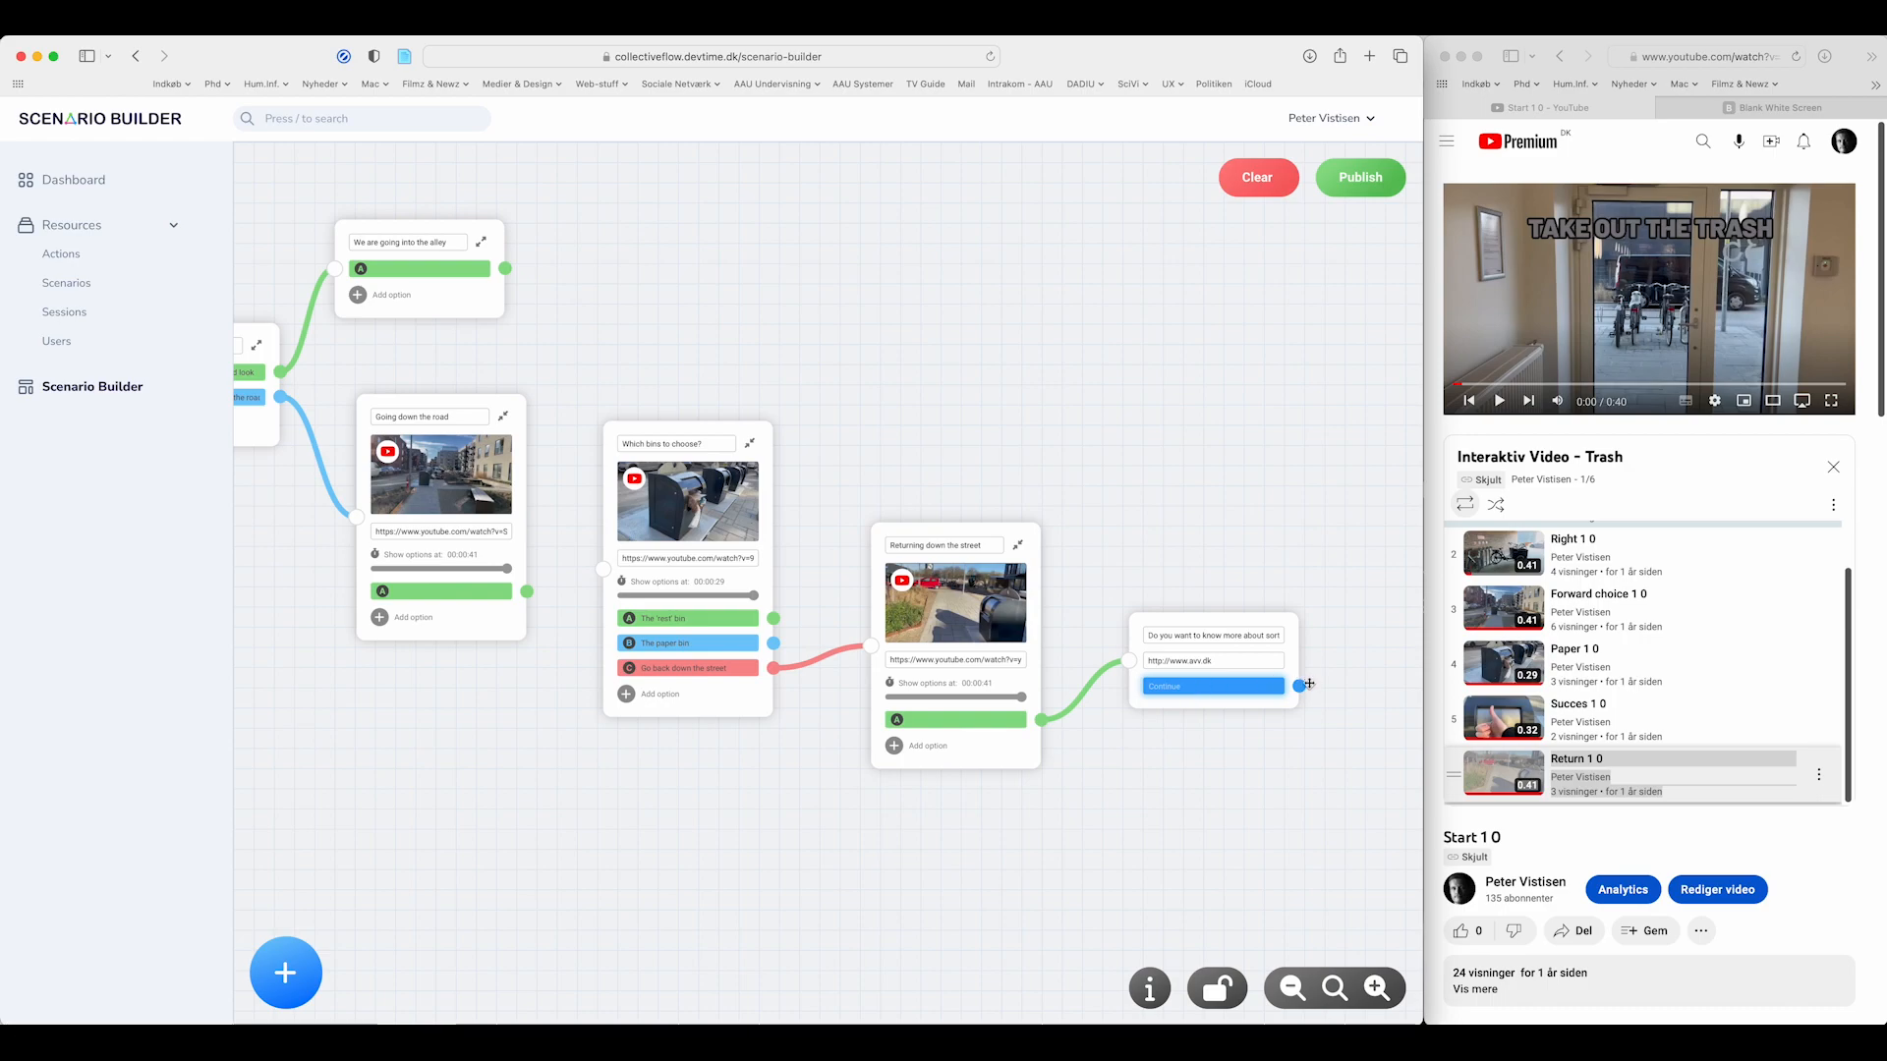
{"action": "left_click_drag", "start_coordinate": [1299, 685], "coordinate": [528, 593]}
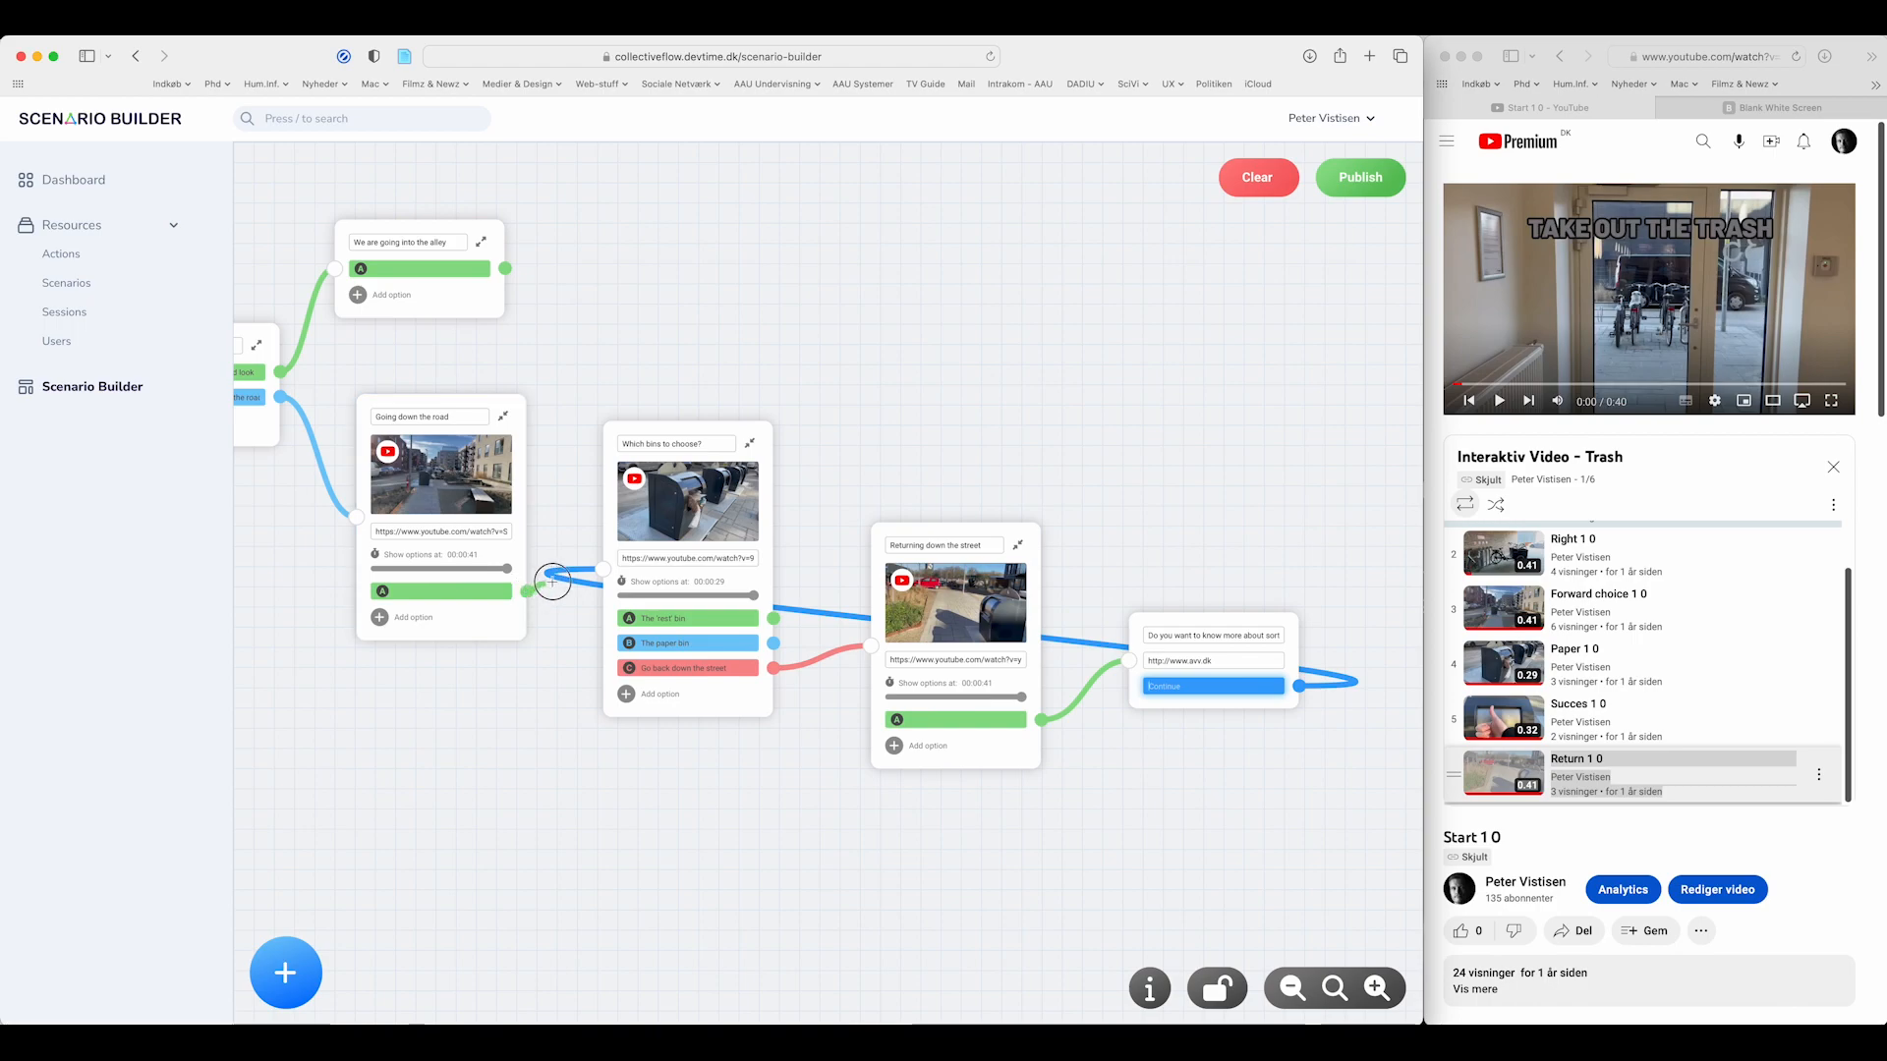
- Spread out the blocks by moving the bins and link blocks up and right and the returning block down
{"action": "left_click_drag", "start_coordinate": [667, 433], "coordinate": [692, 404]}
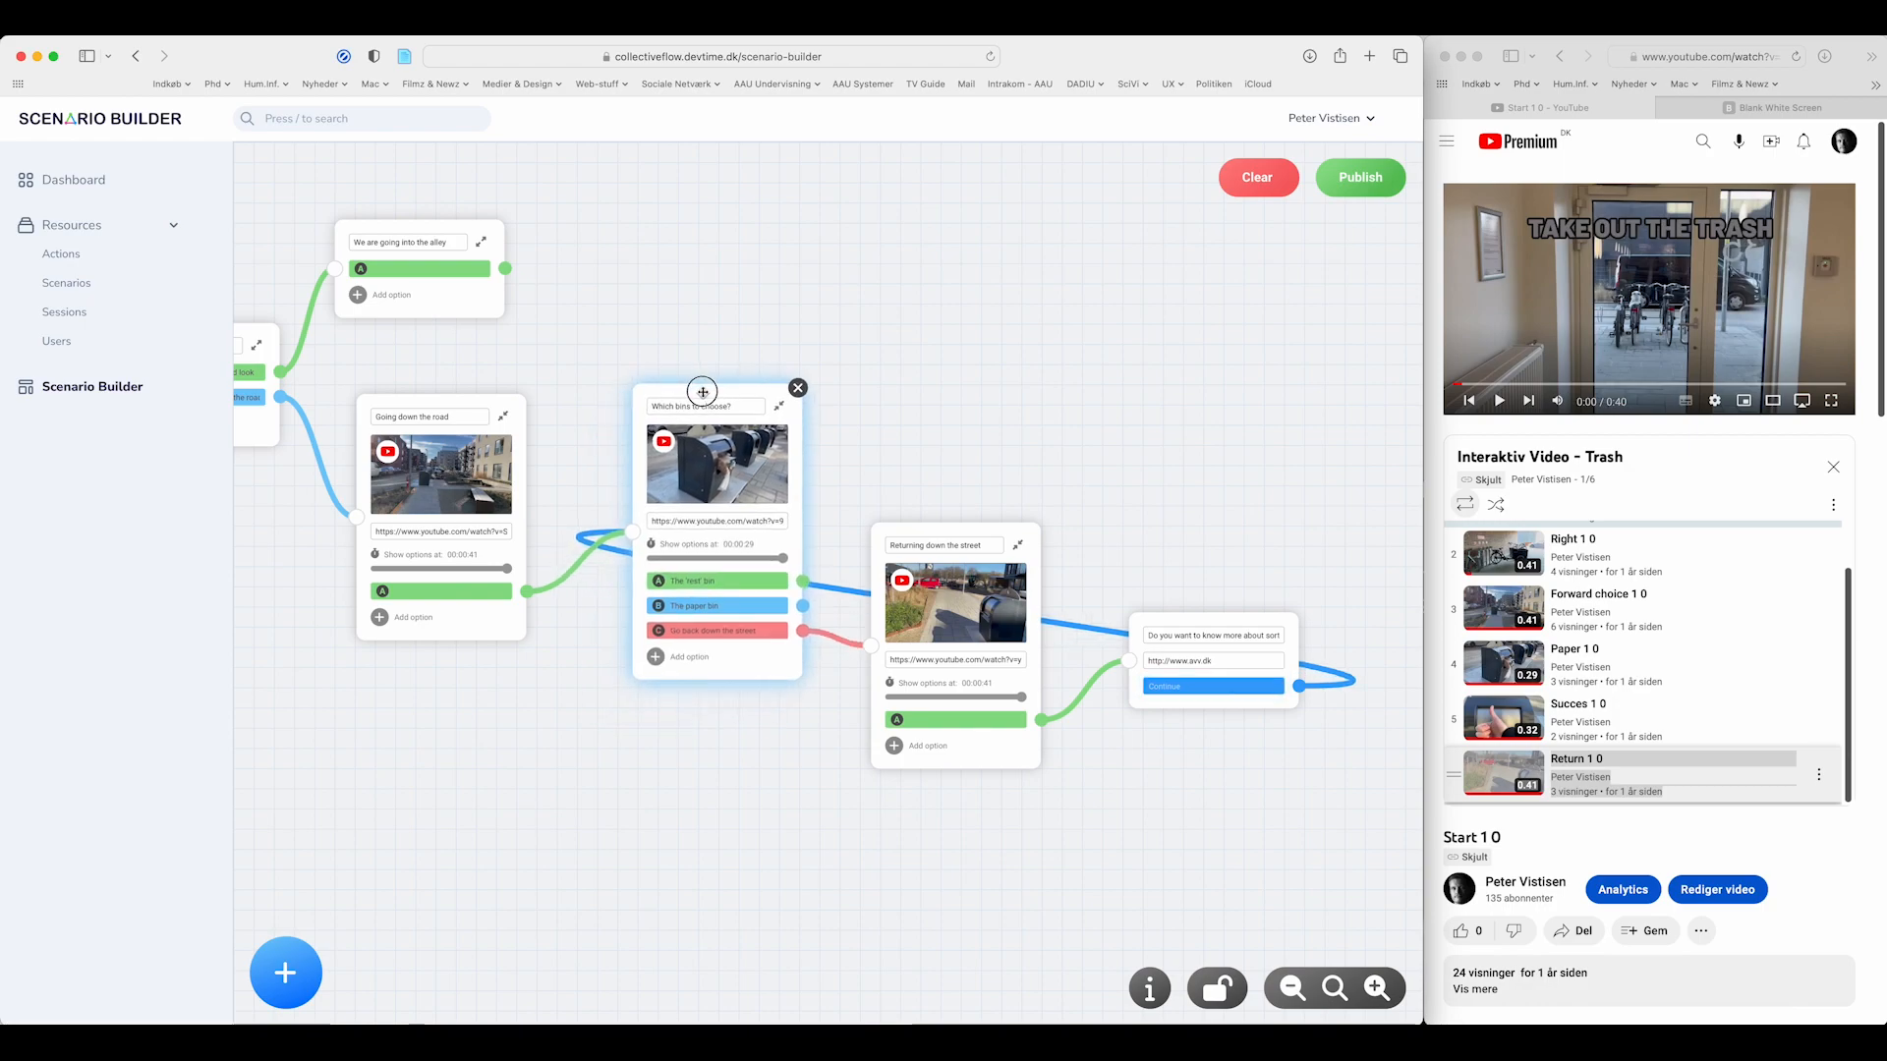
{"action": "left_click_drag", "start_coordinate": [955, 537], "coordinate": [959, 666]}
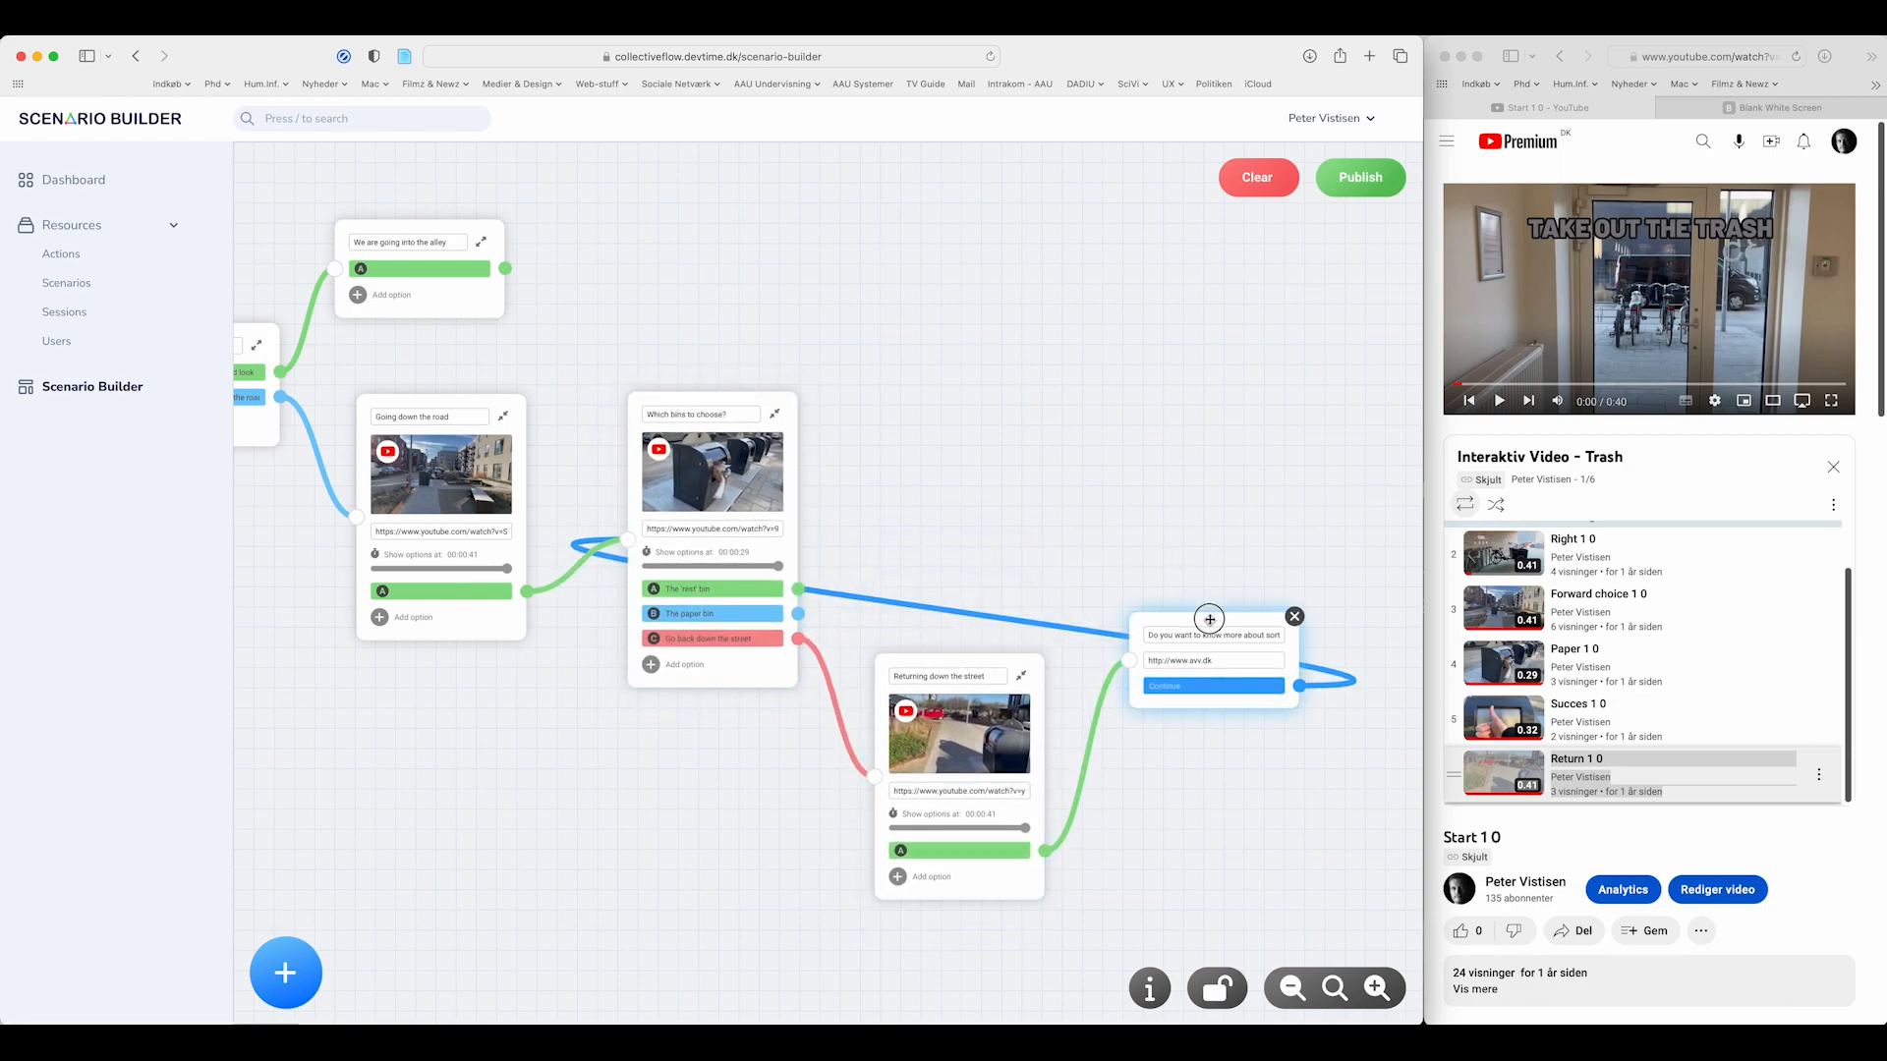
{"action": "left_click_drag", "start_coordinate": [1214, 621], "coordinate": [1227, 583]}
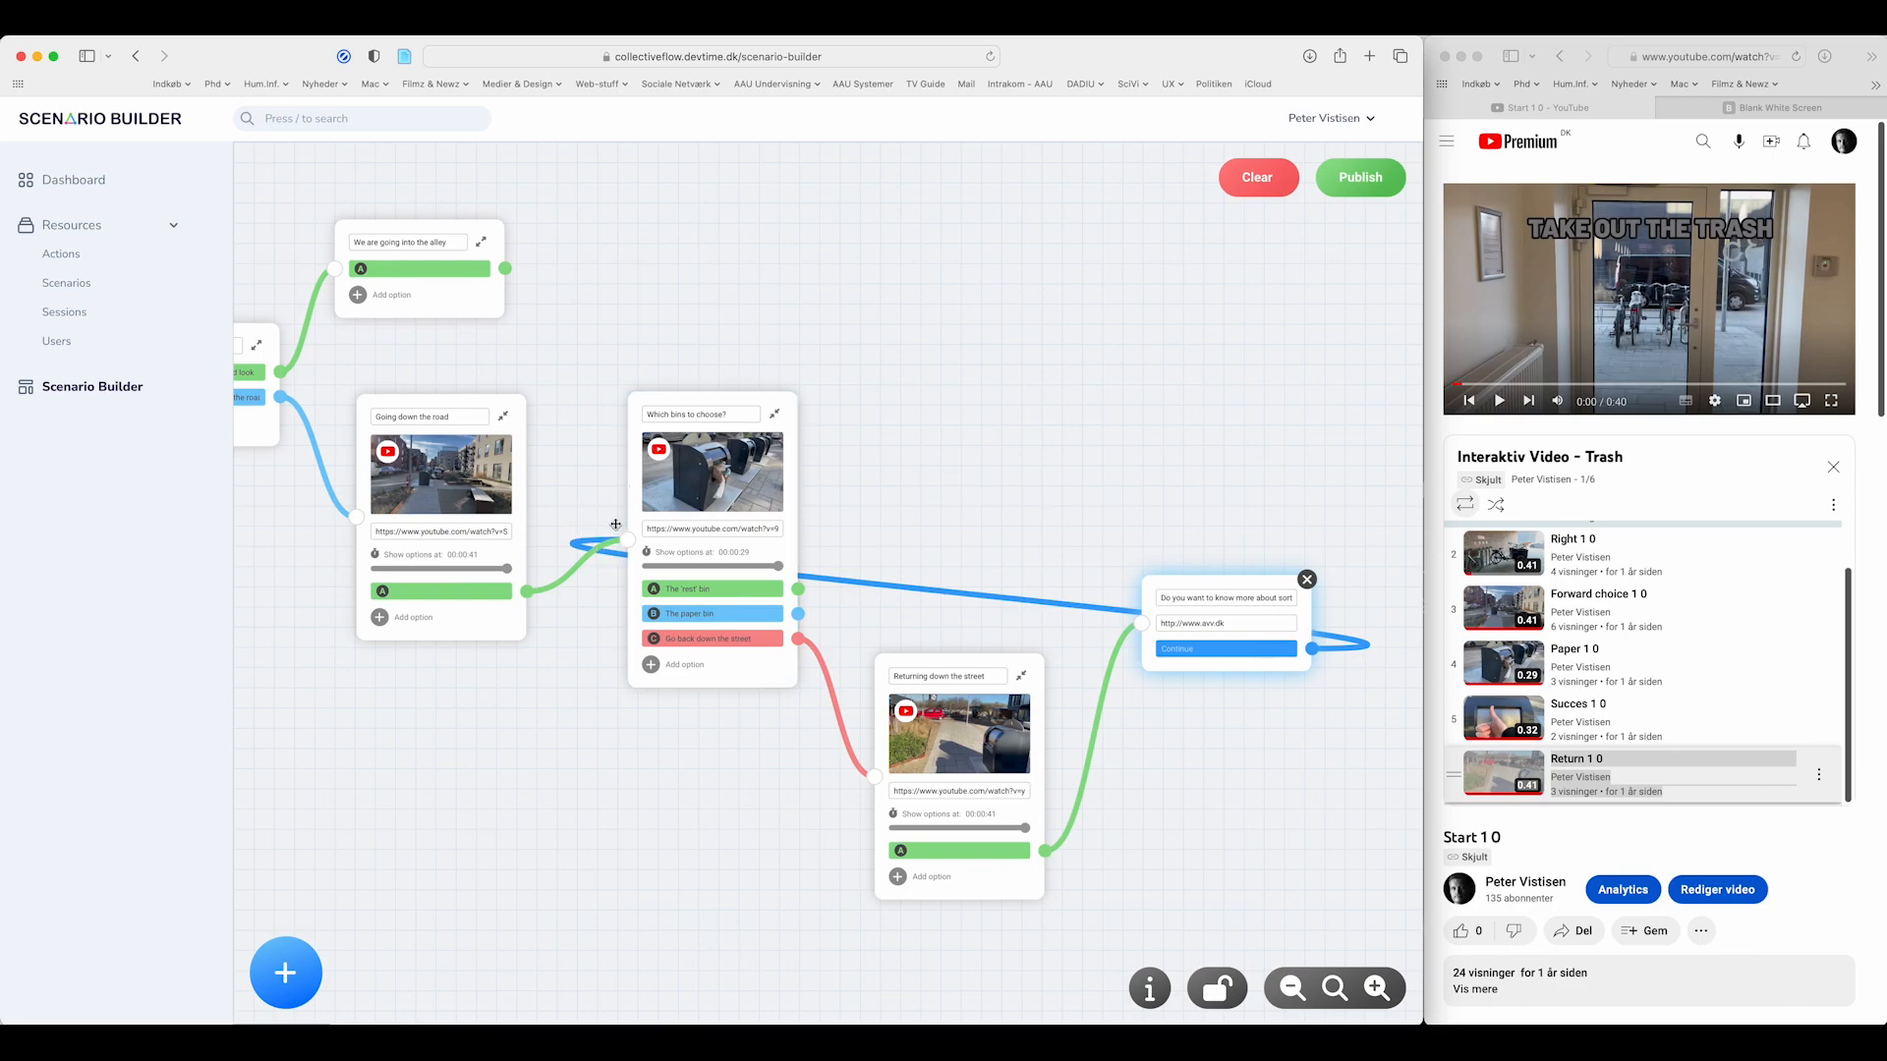
{"action": "left_click_drag", "start_coordinate": [722, 395], "coordinate": [747, 341]}
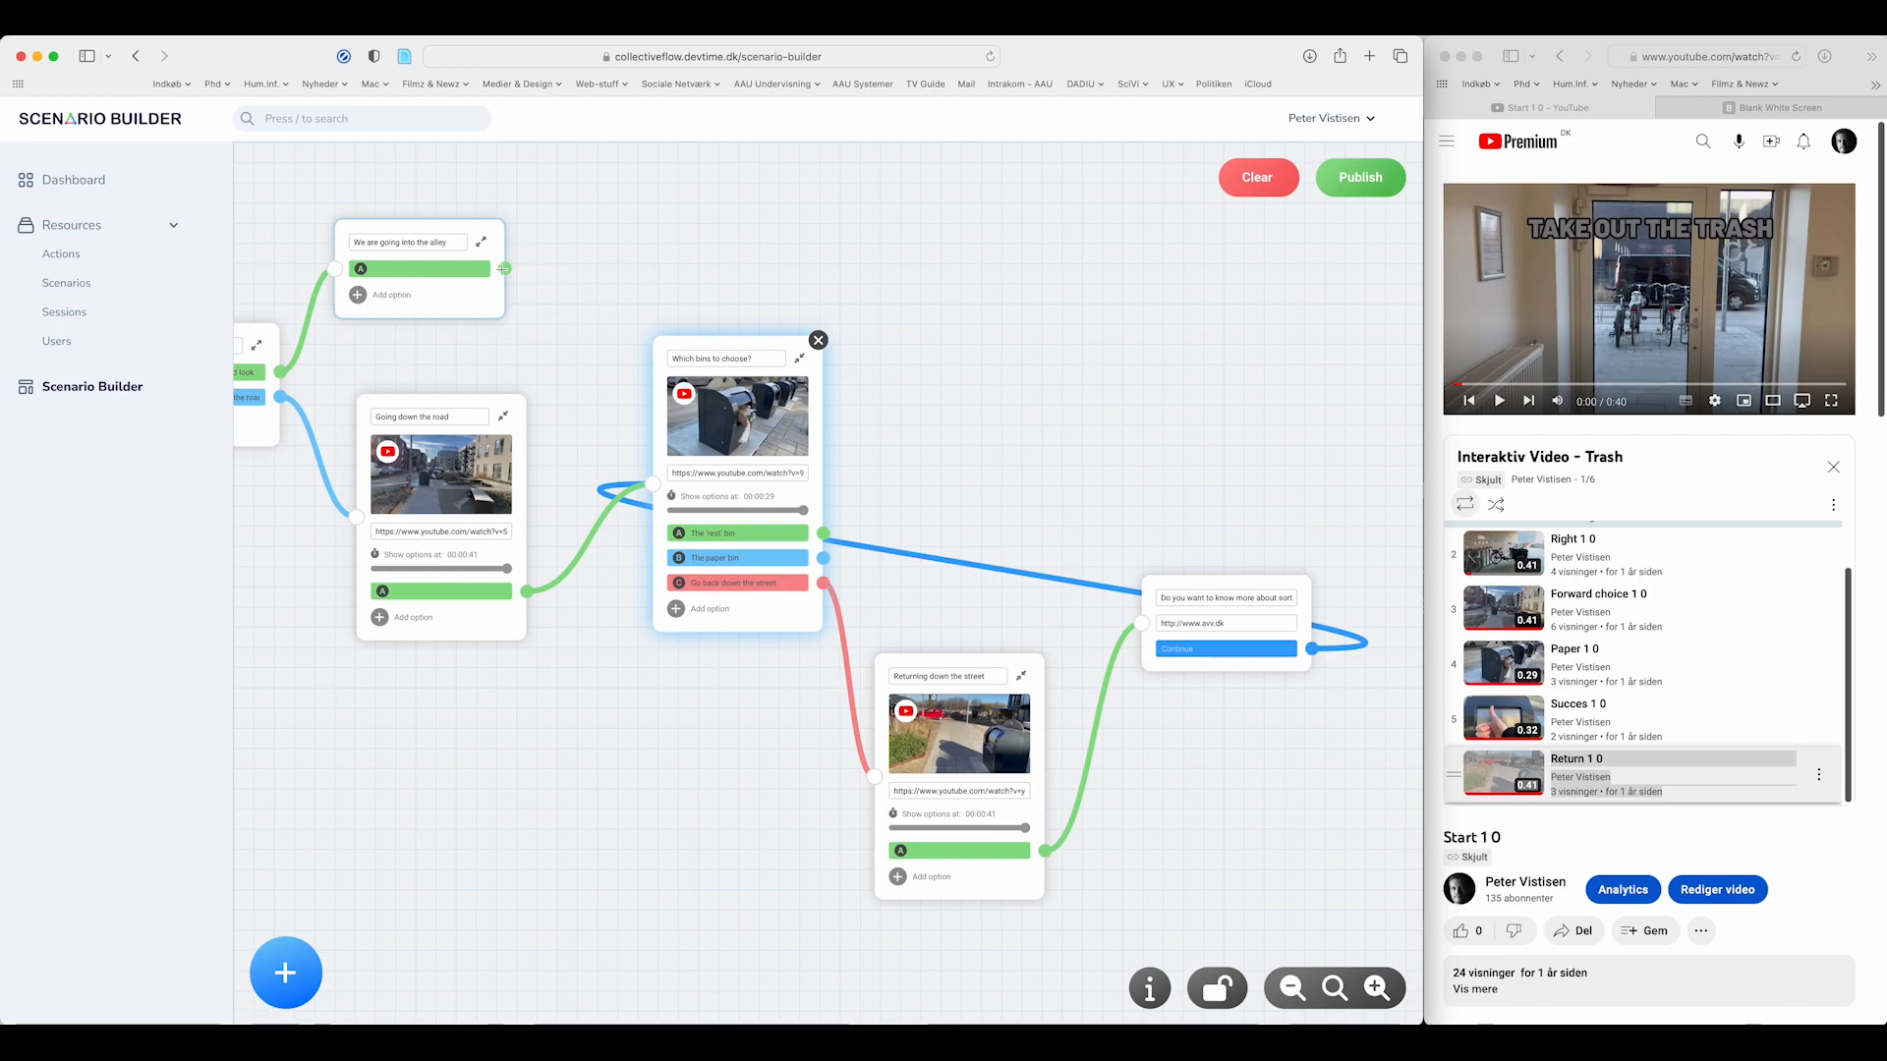
- Connect the alley scene's option to the "Returning down the street" block and move the bins block further up and right
{"action": "left_click_drag", "start_coordinate": [503, 269], "coordinate": [875, 778]}
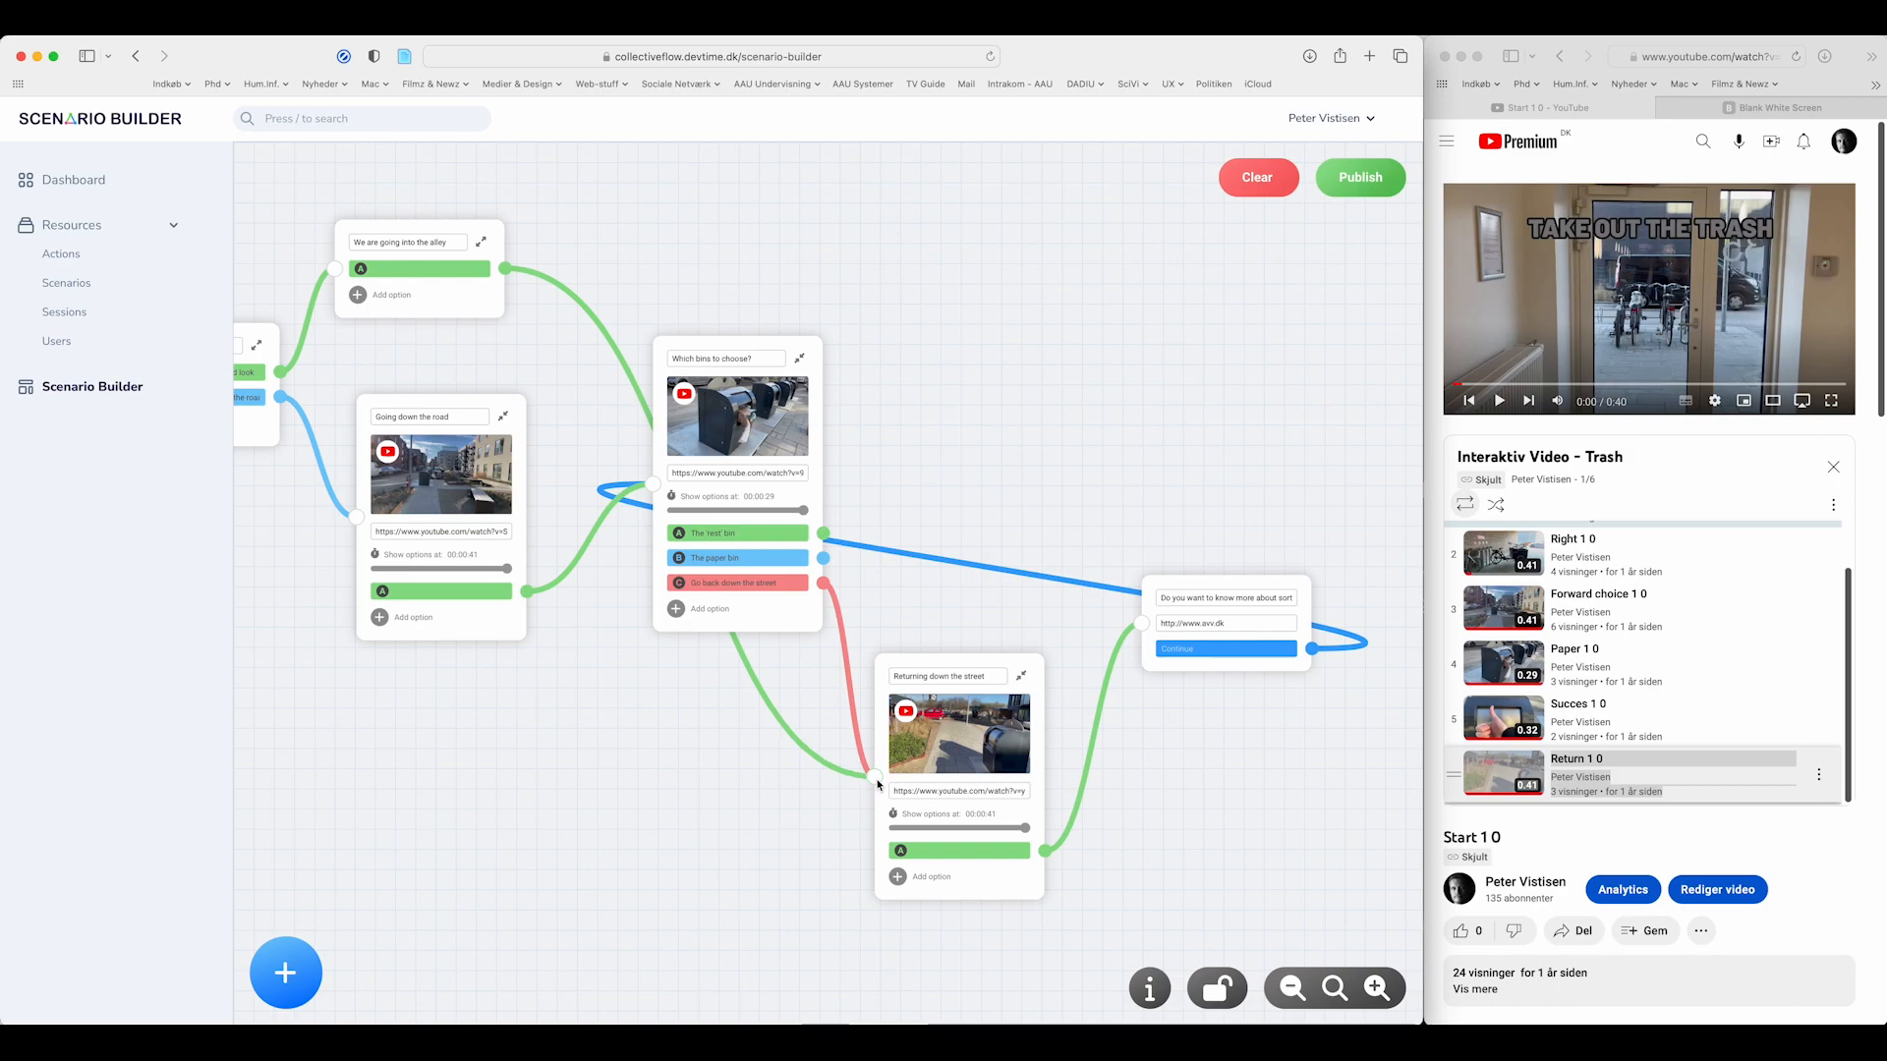
{"action": "left_click_drag", "start_coordinate": [738, 338], "coordinate": [851, 235]}
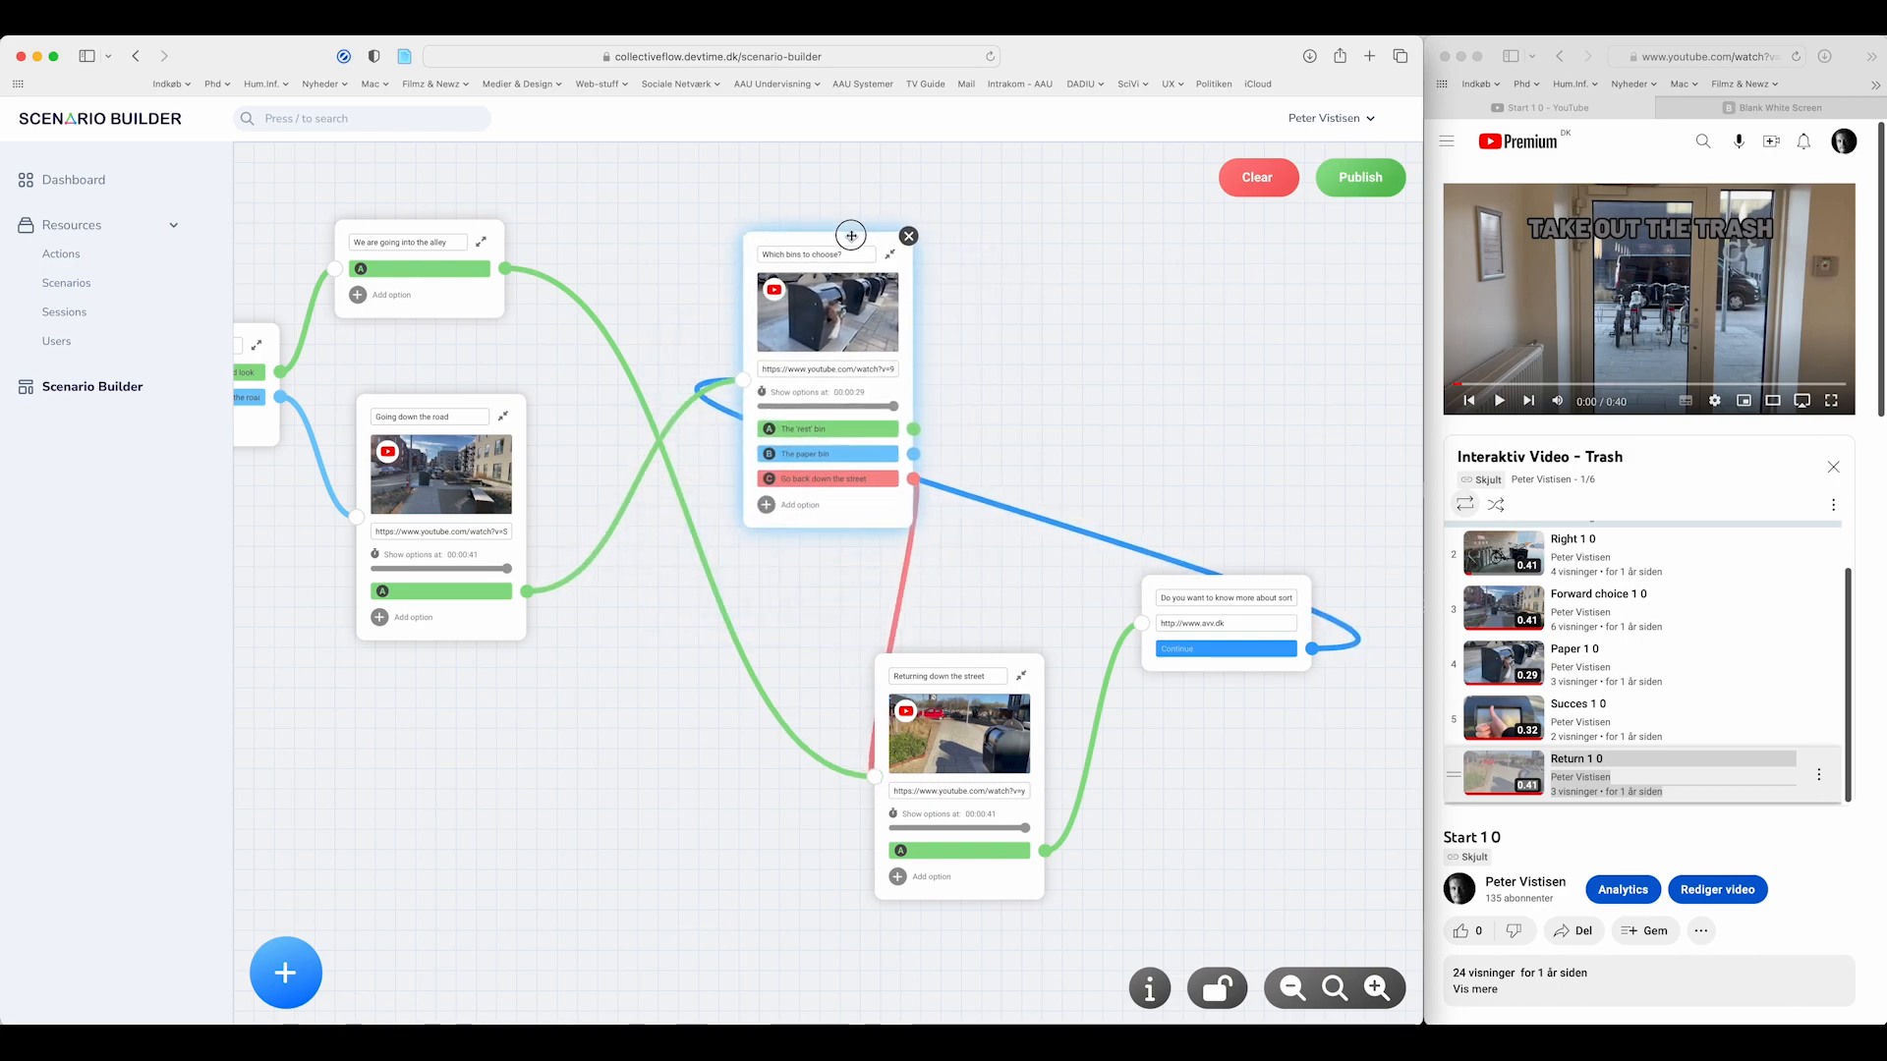
- Move the "Which bins to choose?" block slightly down and collapse it to its compact view
{"action": "left_click", "coordinate": [1291, 988]}
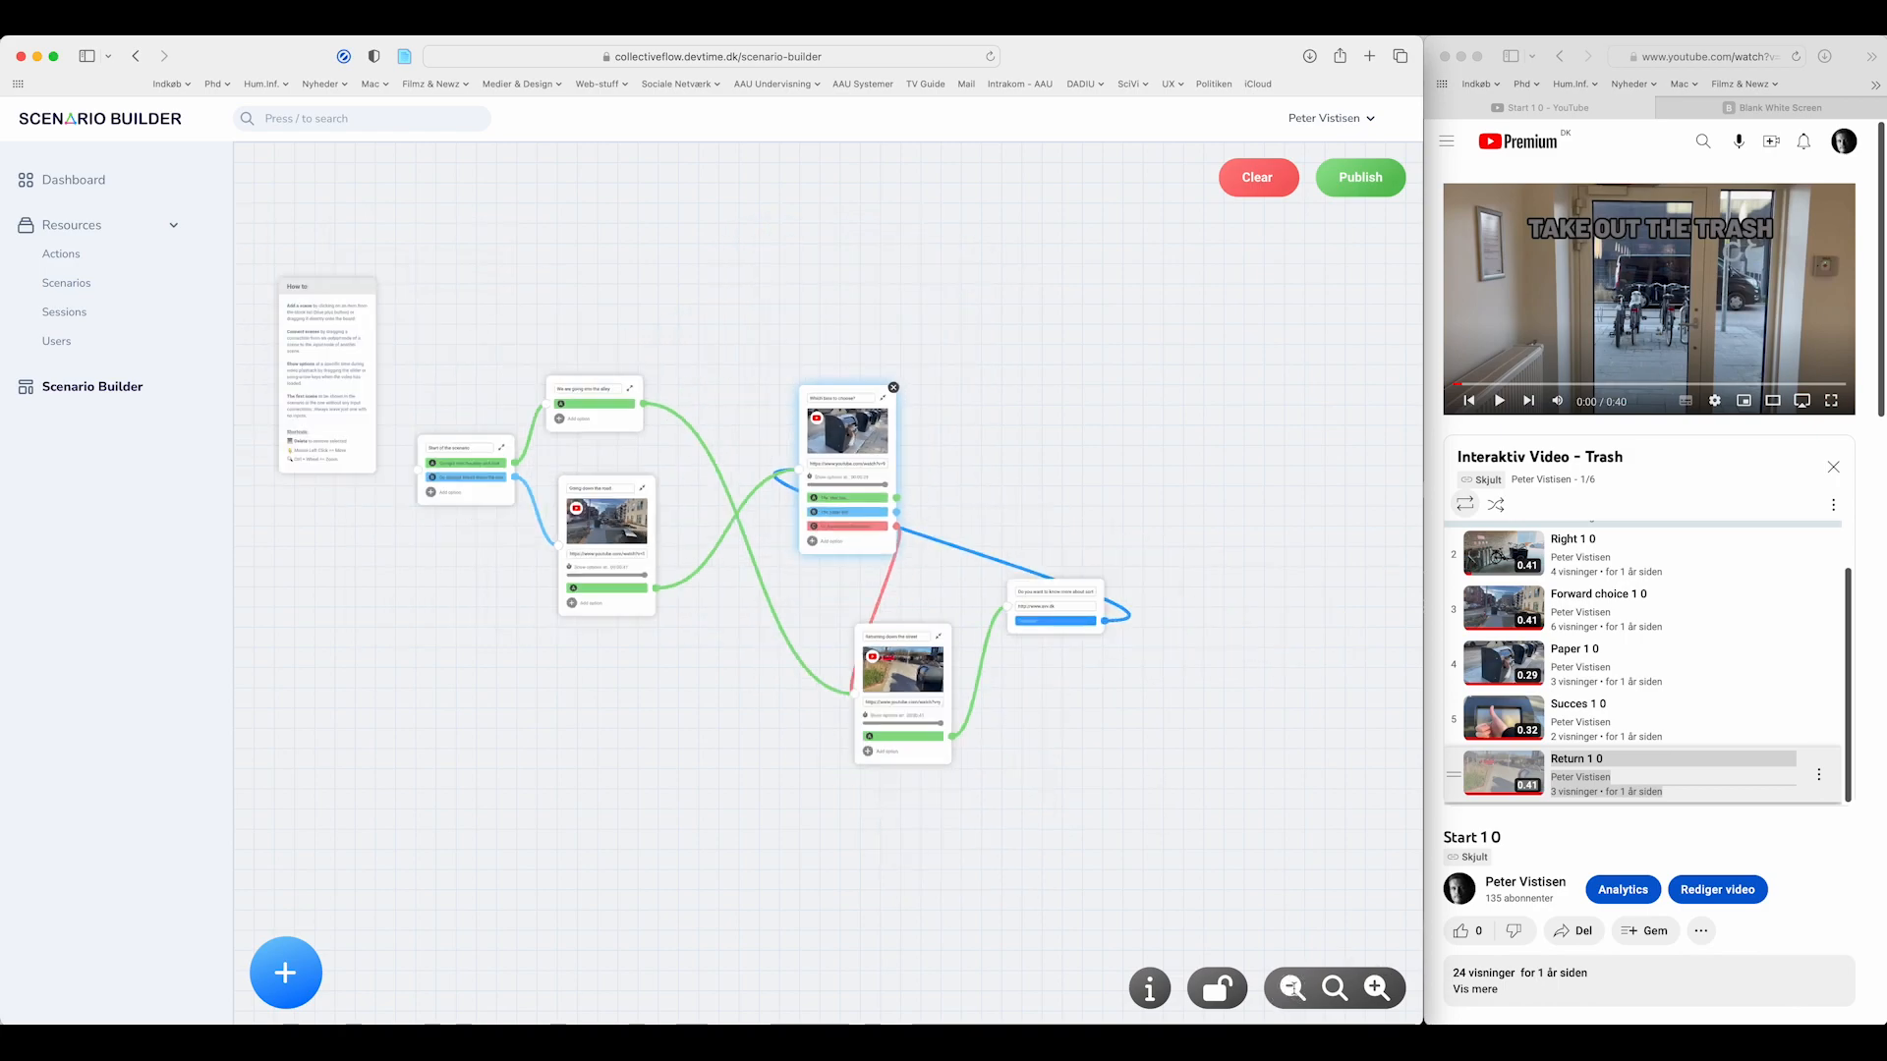
{"action": "left_click_drag", "start_coordinate": [837, 391], "coordinate": [839, 434]}
{"action": "left_click", "coordinate": [910, 380]}
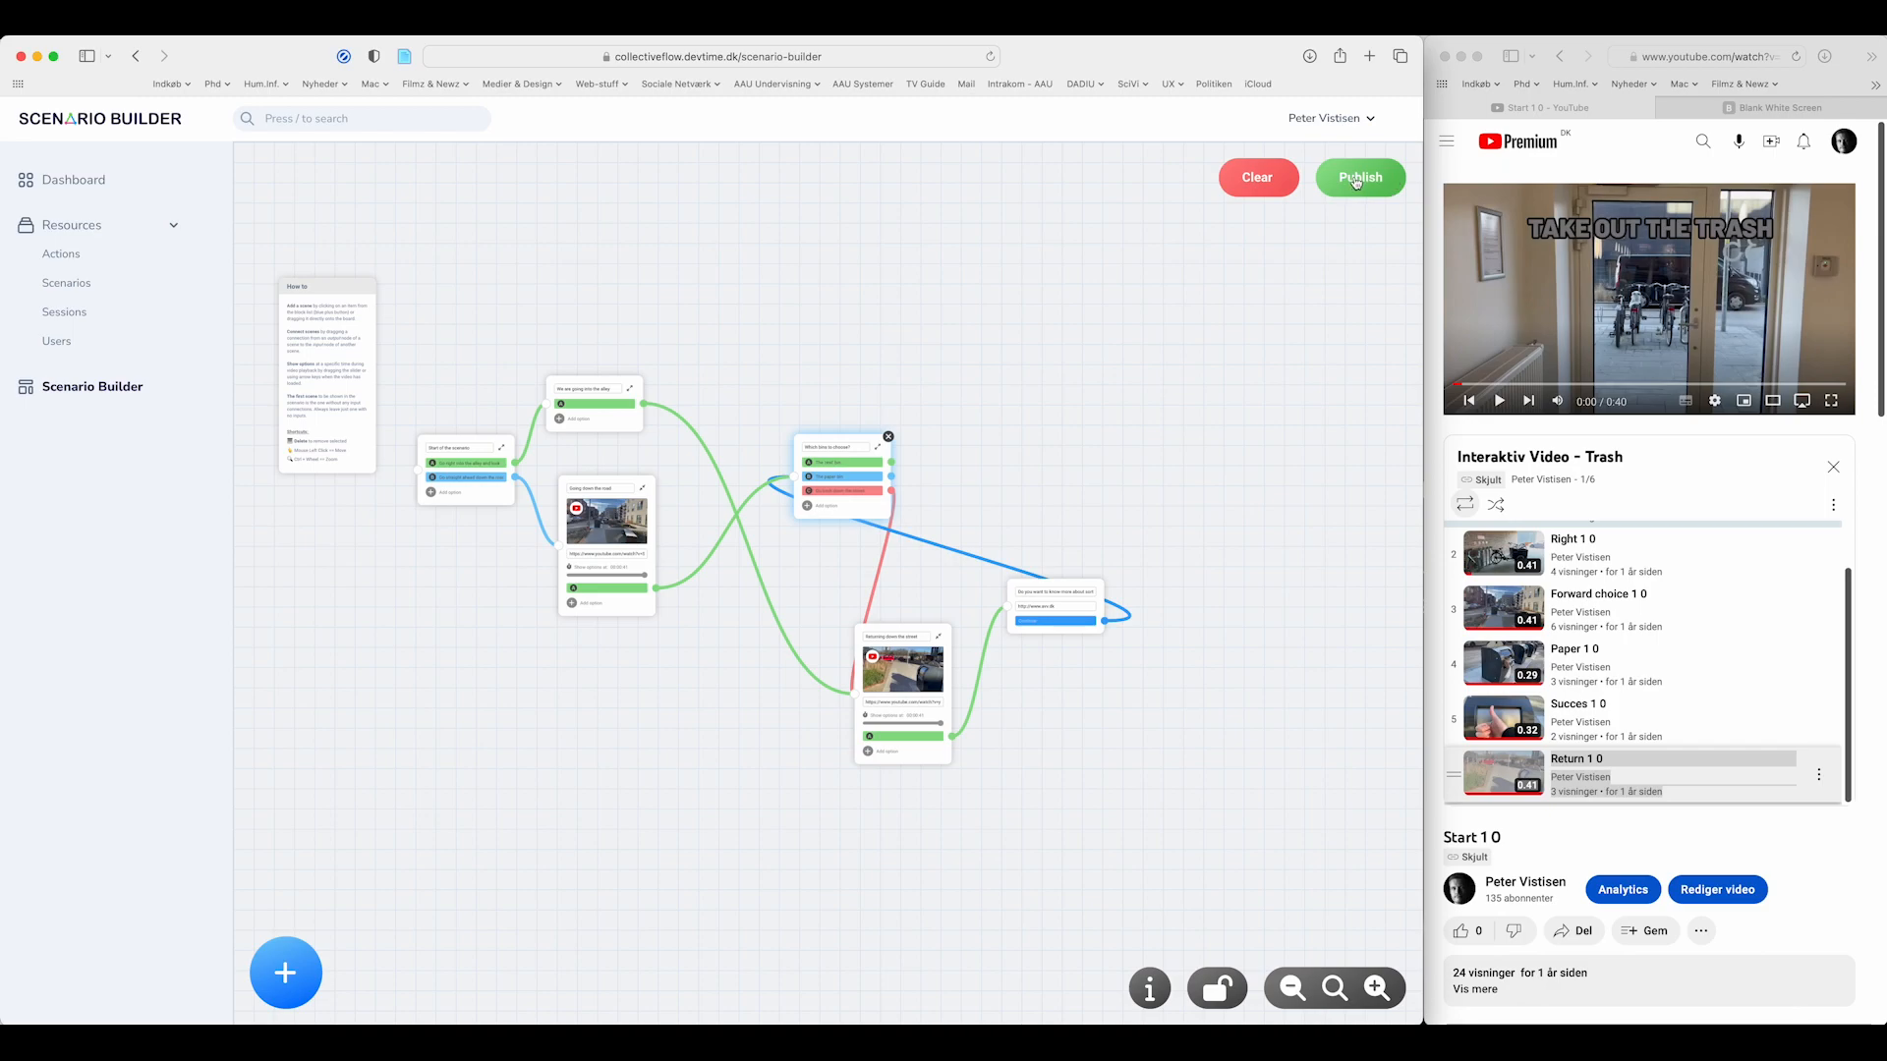
- Try to publish the scenario, and expand the "Which bins to choose?" block again
{"action": "left_click", "coordinate": [1356, 183]}
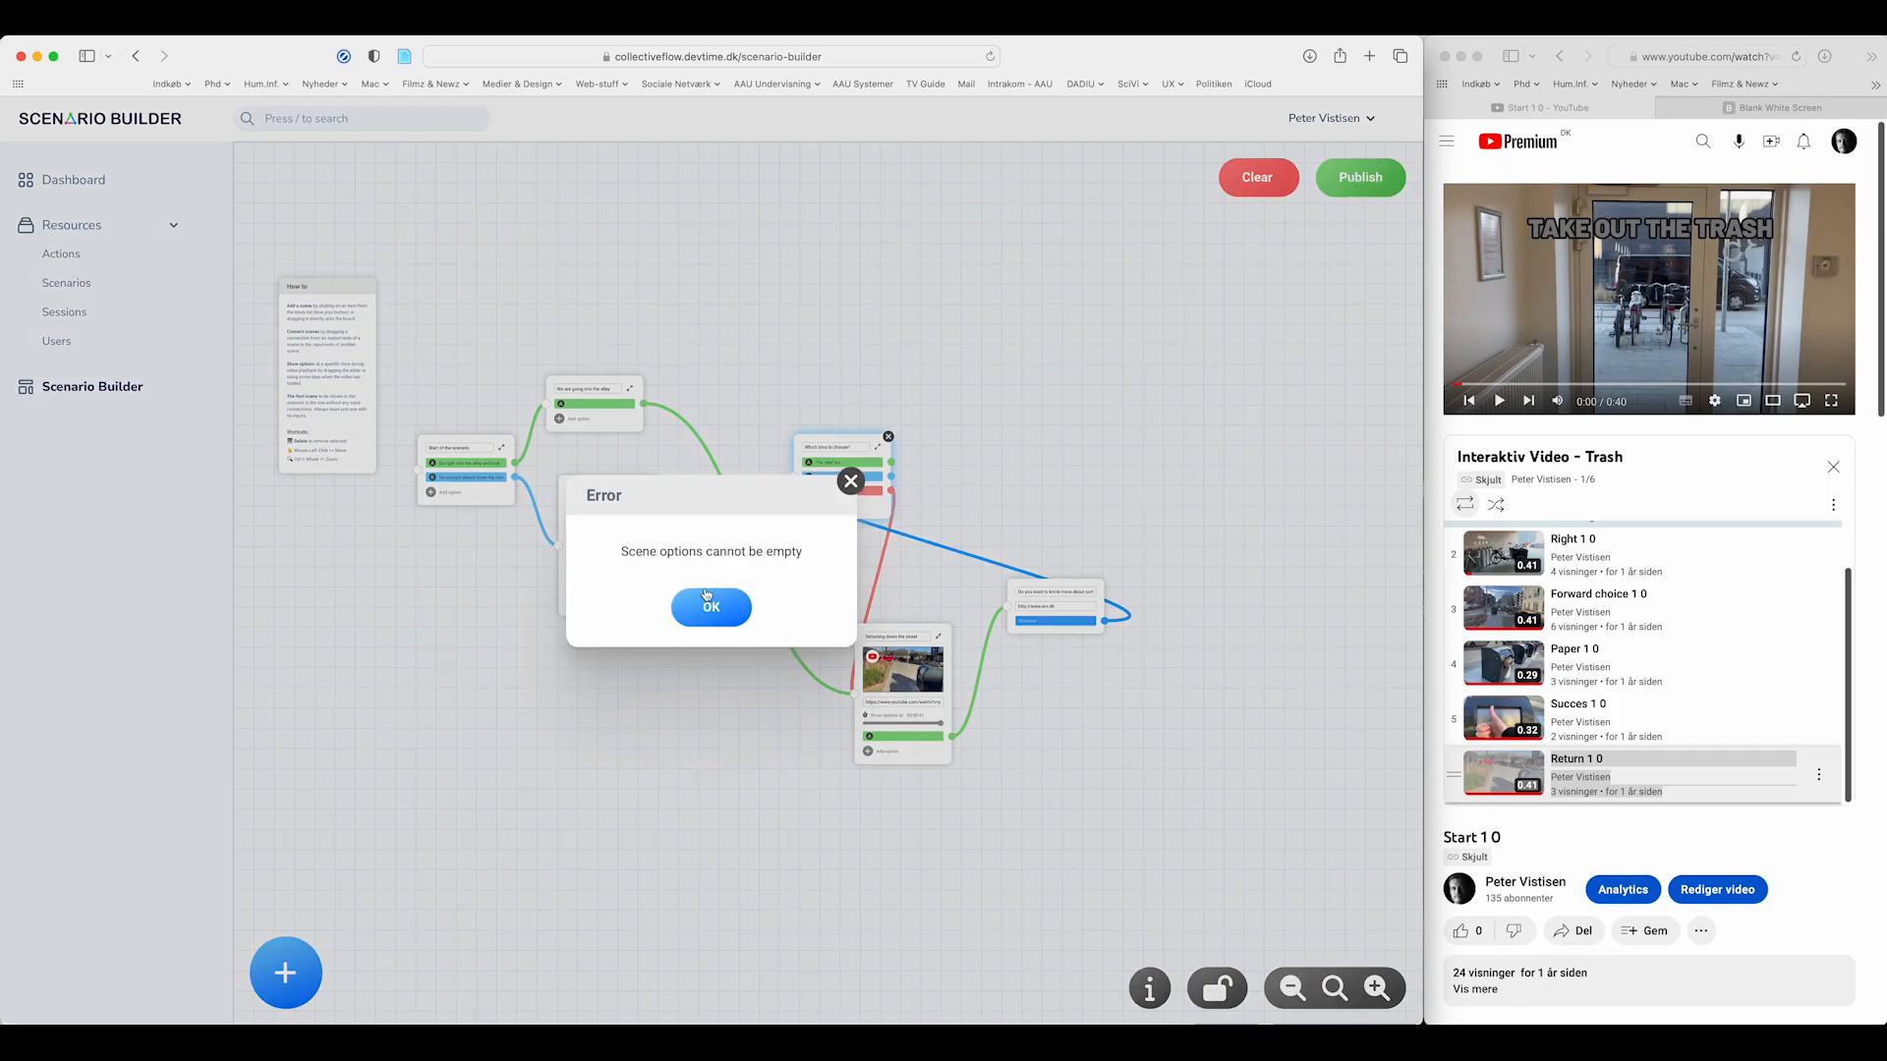
{"action": "left_click", "coordinate": [711, 621]}
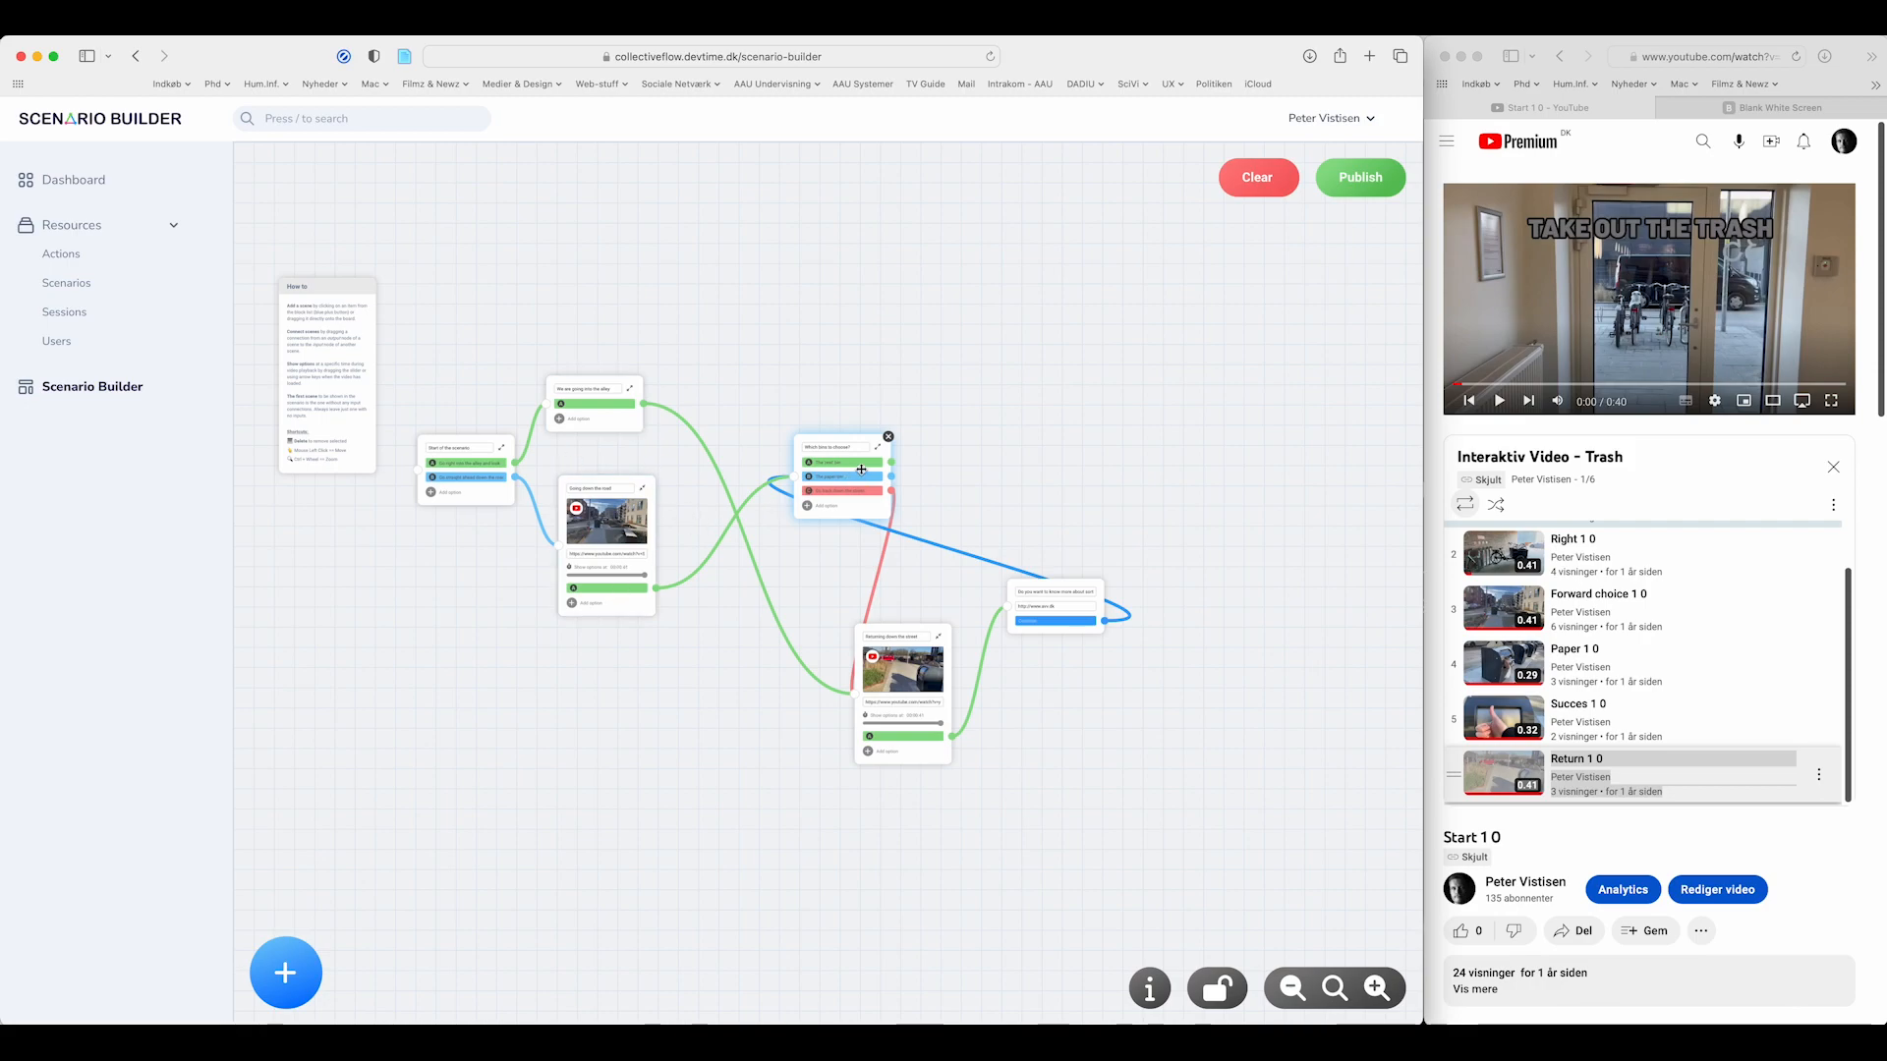
{"action": "left_click", "coordinate": [879, 450]}
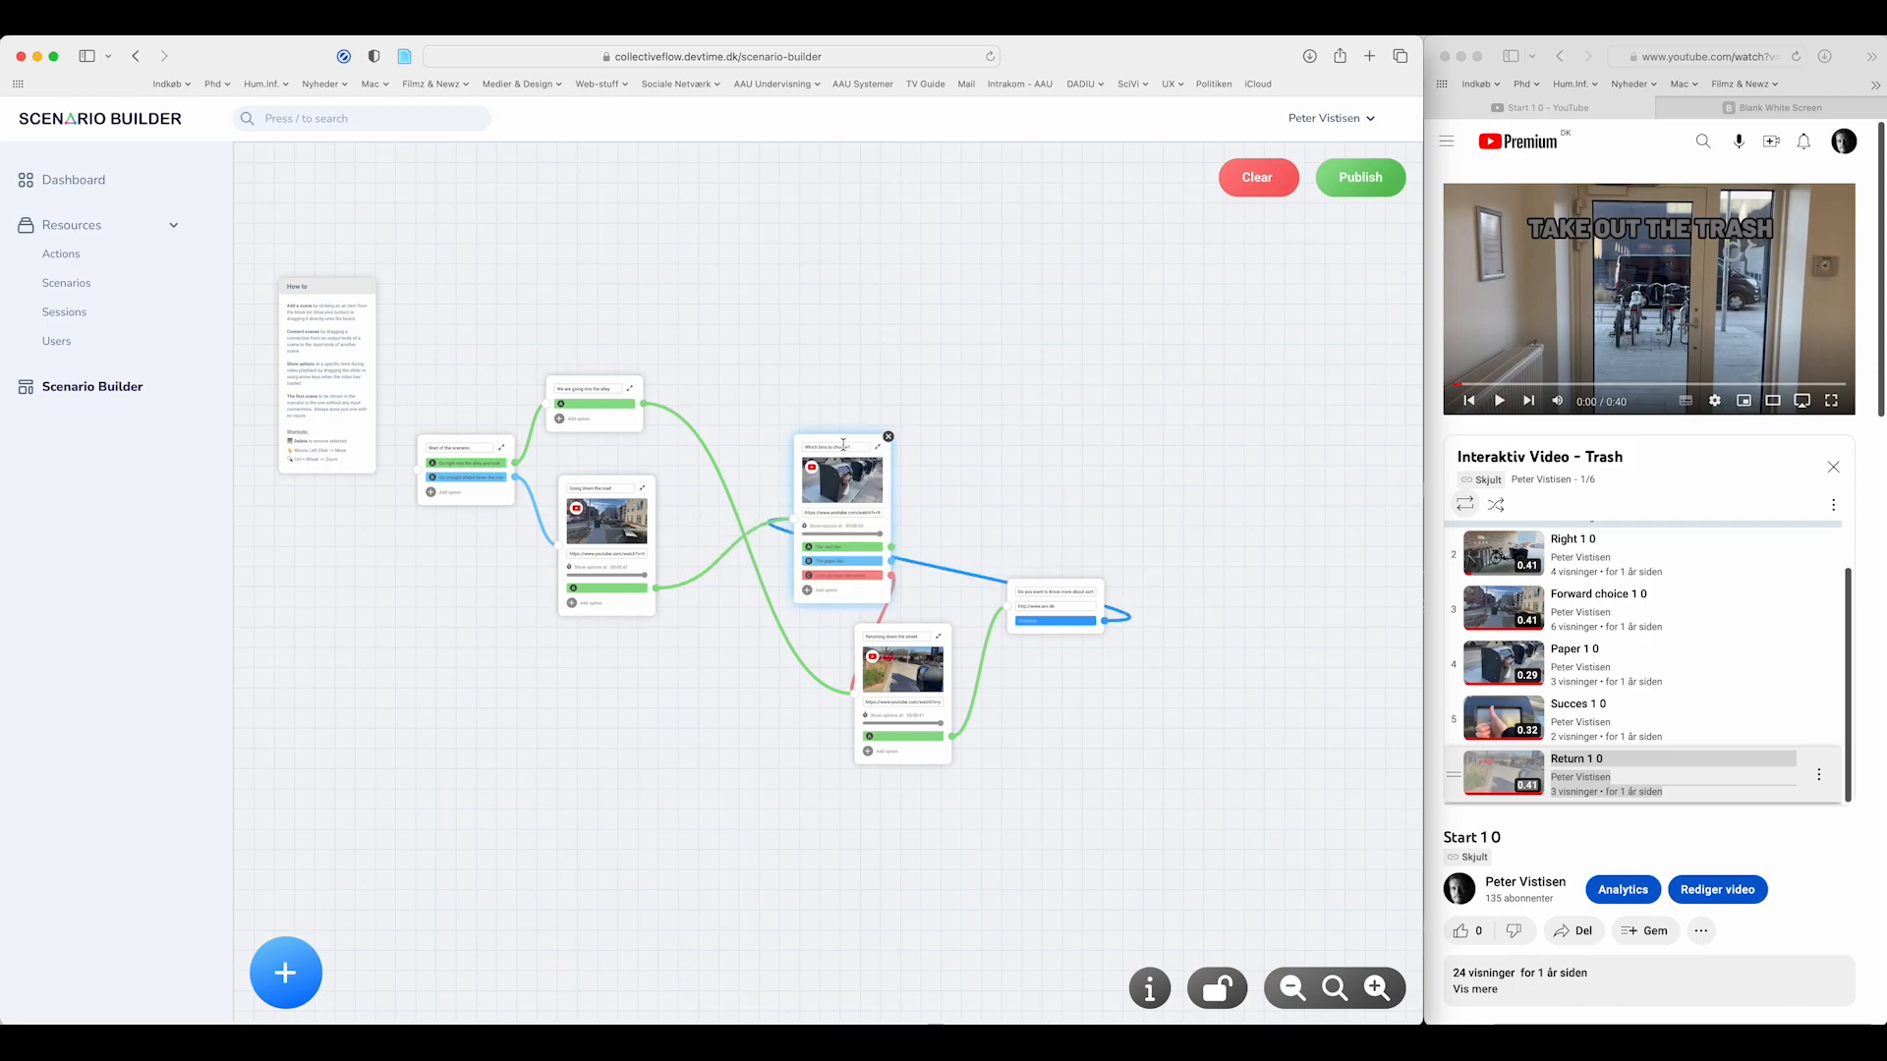
- Delete the "Which bins to choose?" block, the block about returning down the street, and the link block
{"action": "left_click_drag", "start_coordinate": [843, 446], "coordinate": [858, 404]}
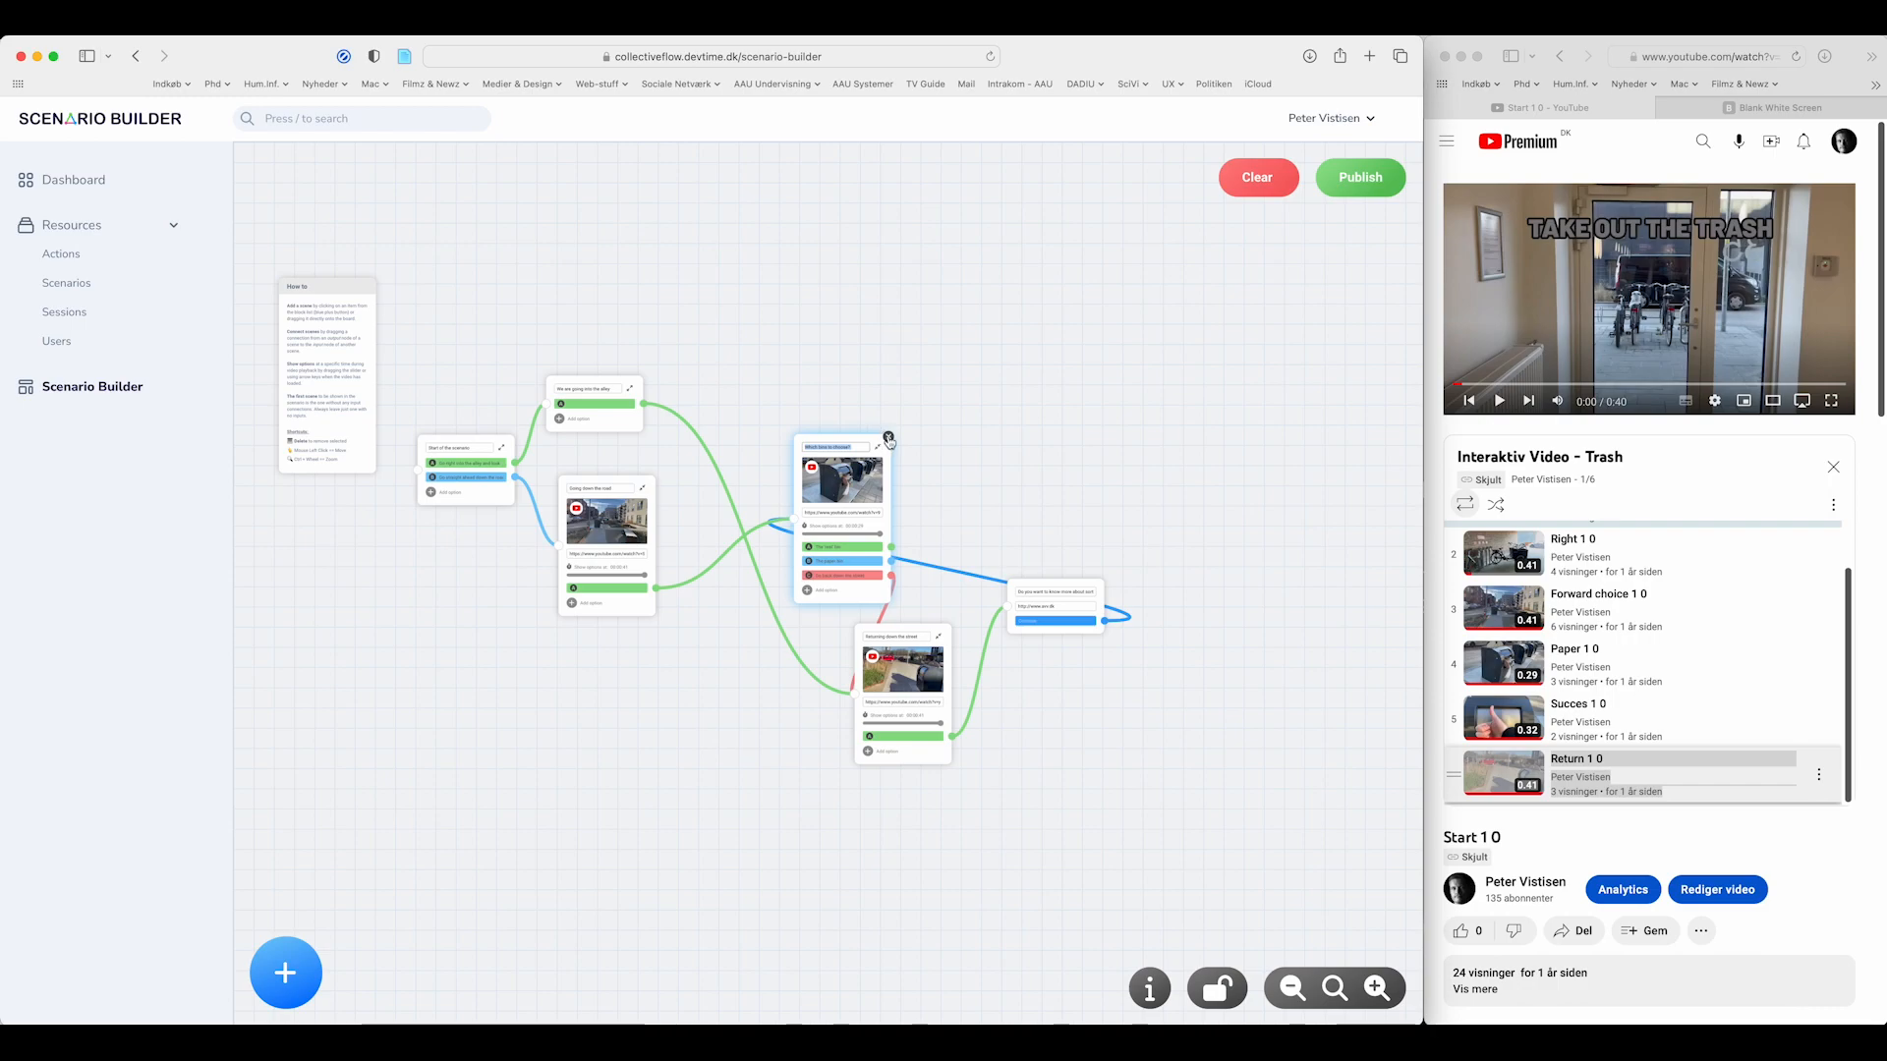
{"action": "left_click", "coordinate": [889, 439]}
{"action": "left_click", "coordinate": [941, 635]}
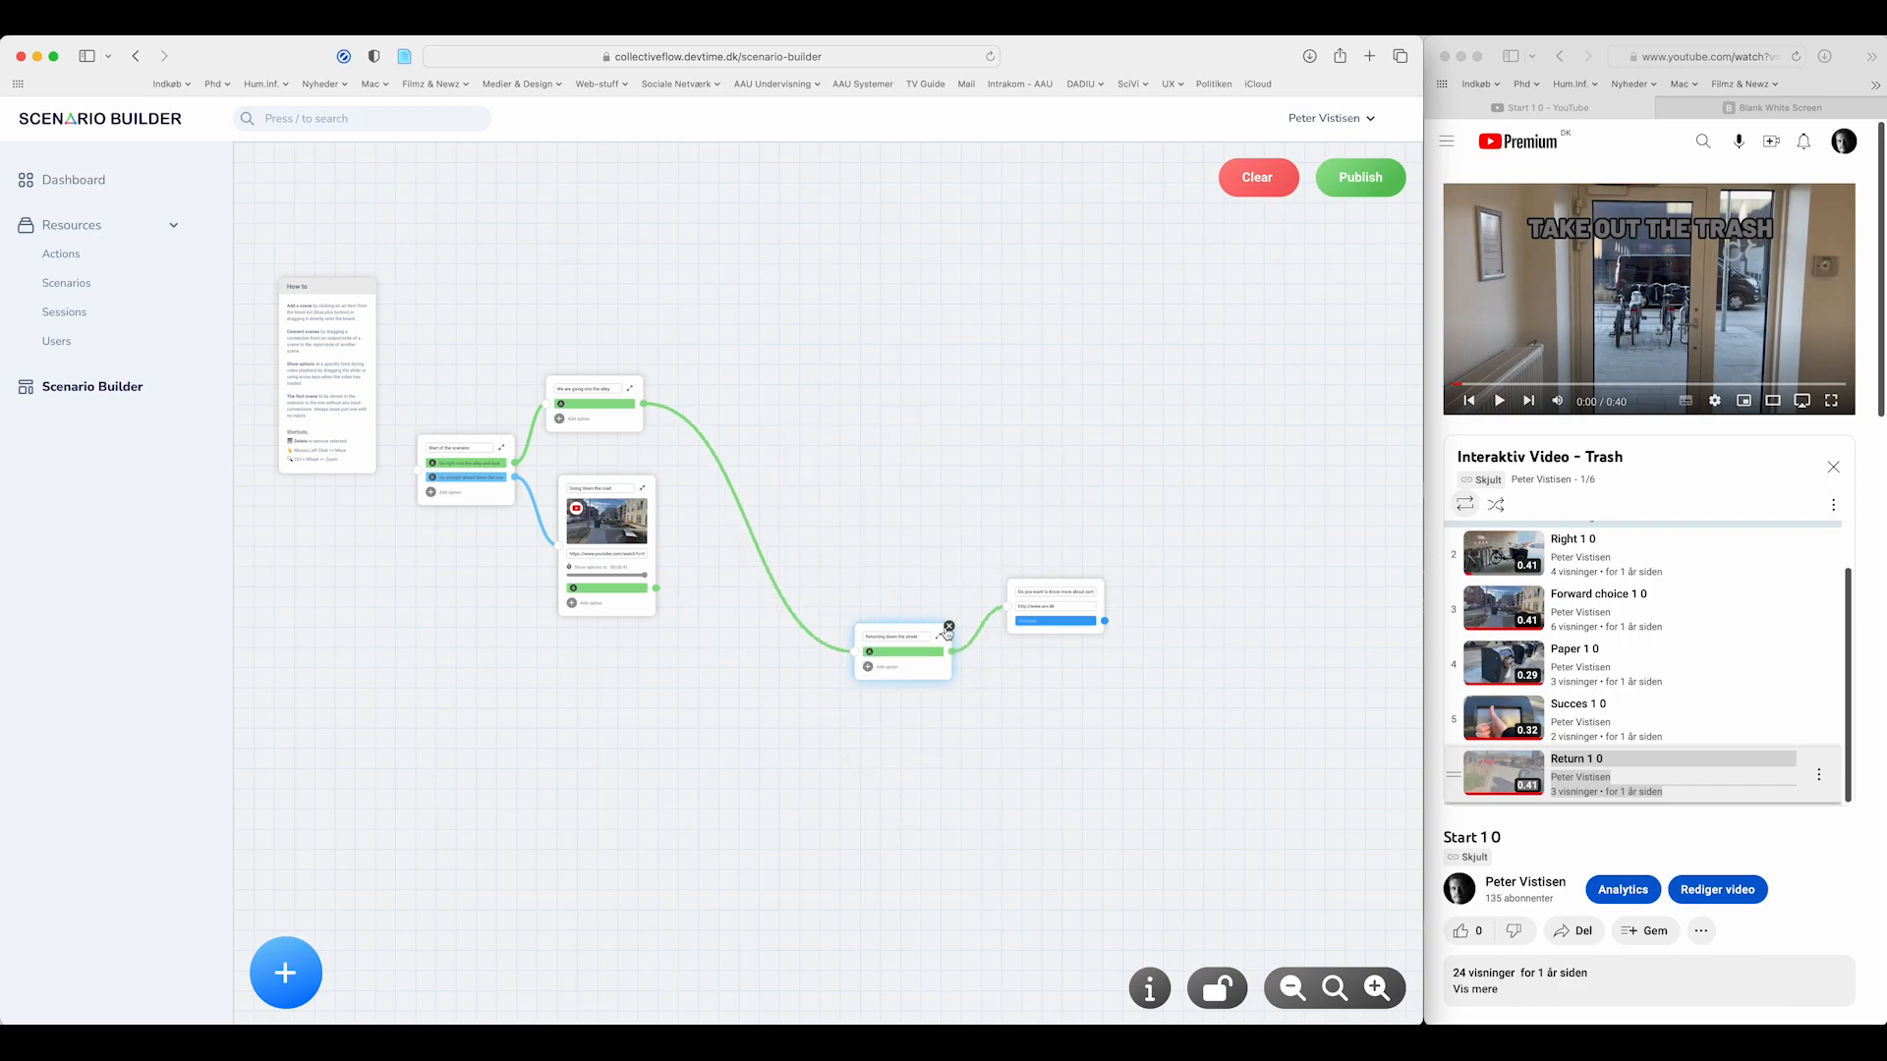
{"action": "left_click", "coordinate": [949, 626]}
{"action": "left_click", "coordinate": [1102, 585]}
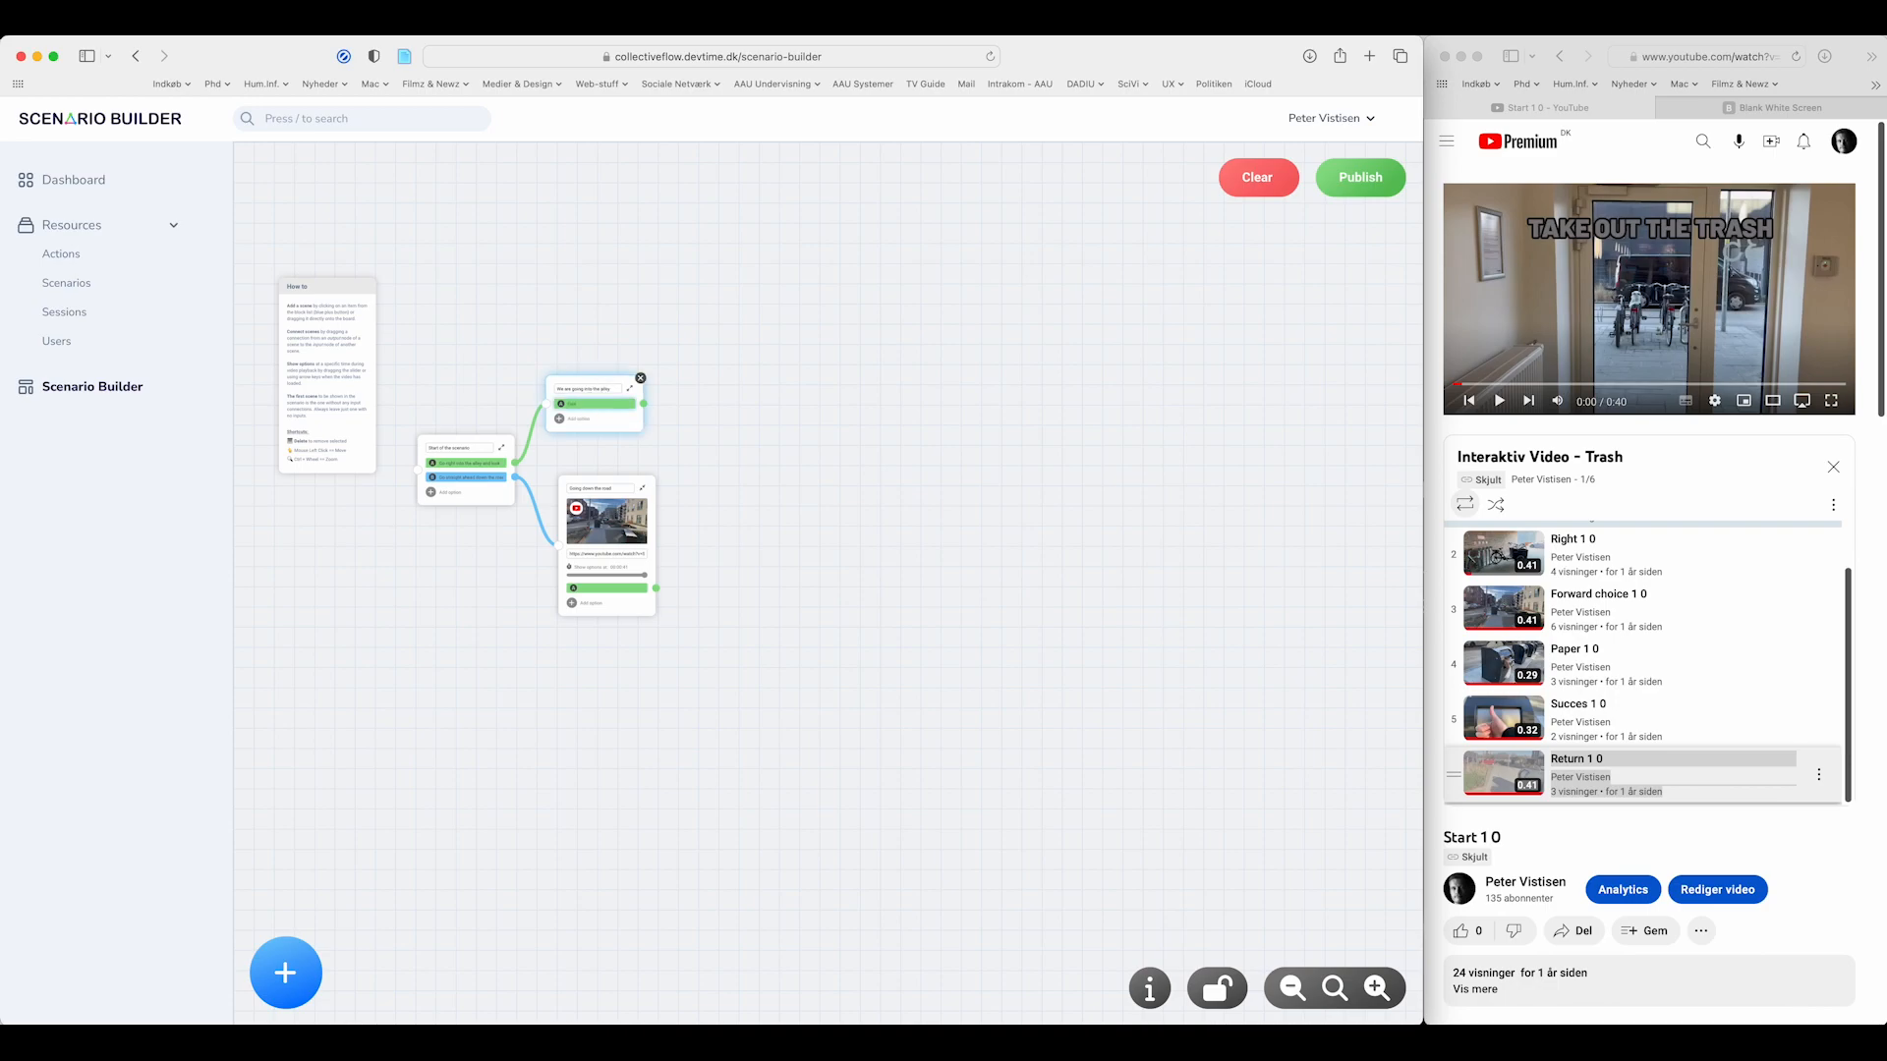
- Label the remaining answer options of the "We are going into the alley" and "Going down the road" blocks "End"
{"action": "left_click", "coordinate": [621, 588]}
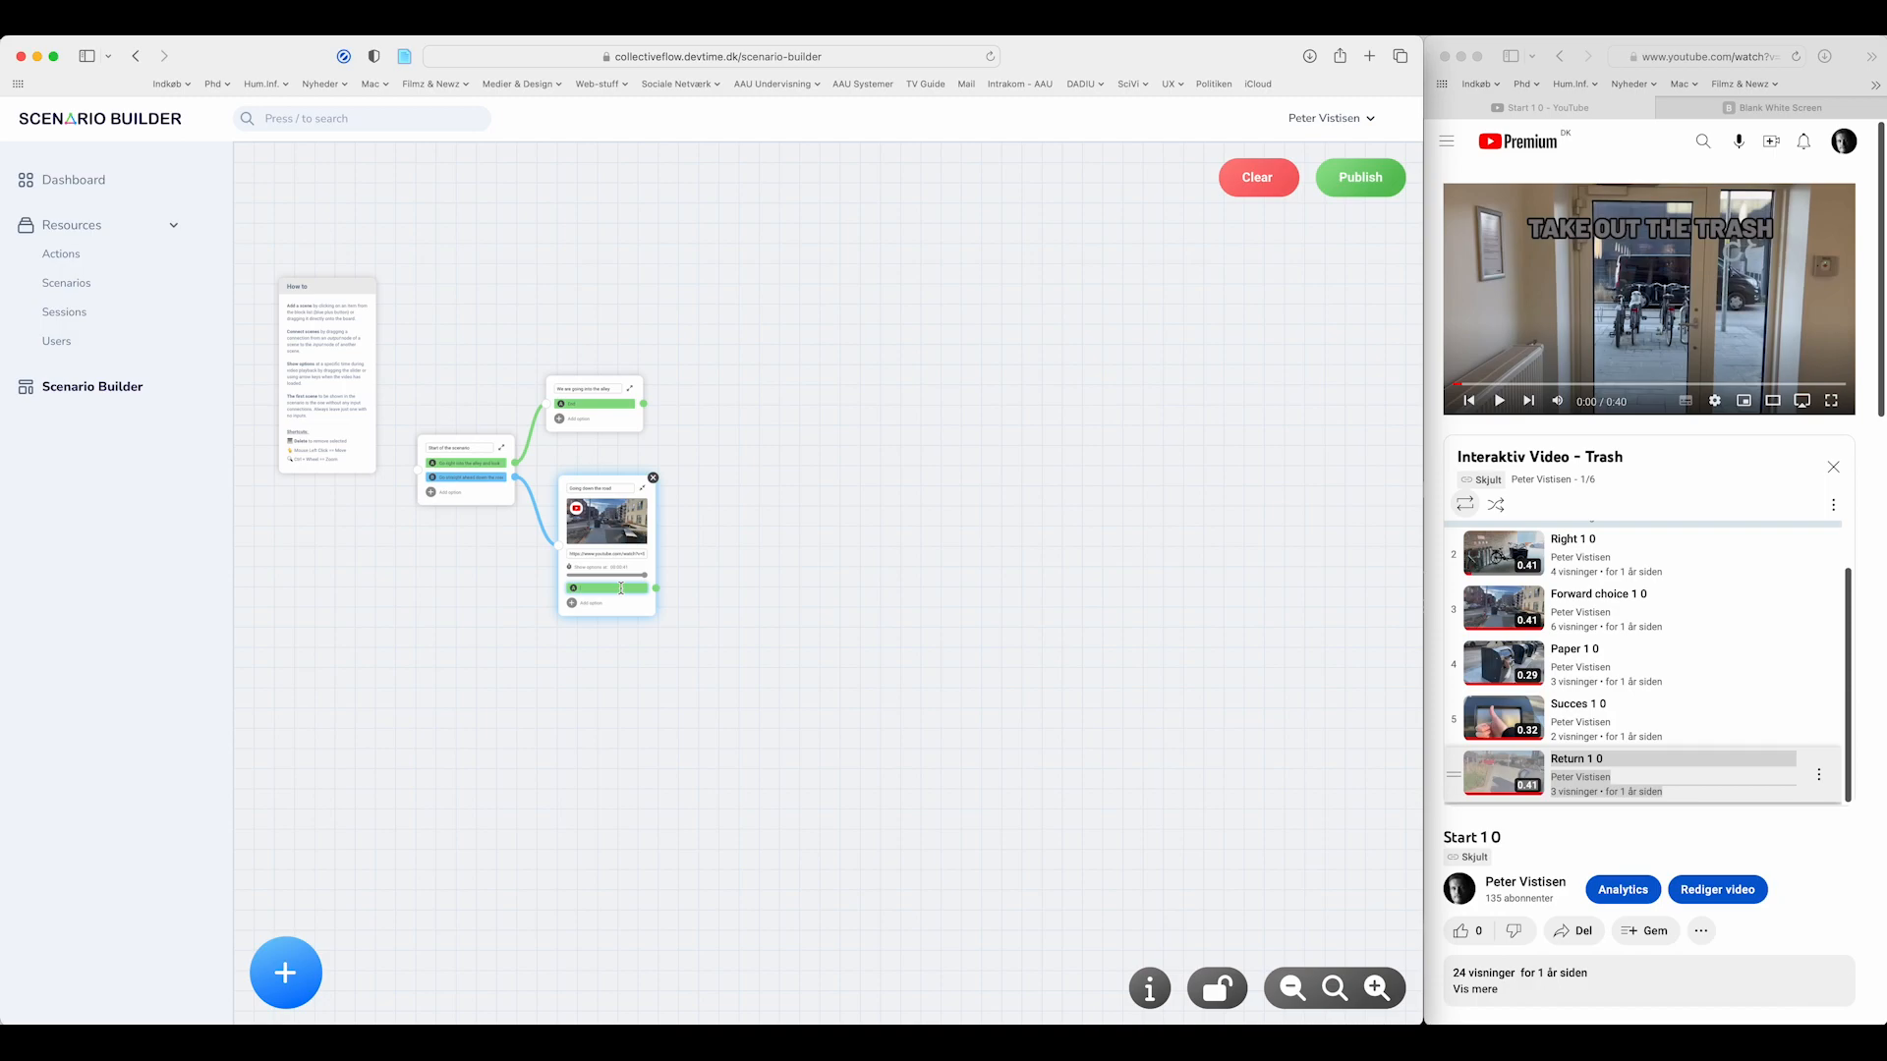
{"action": "left_click", "coordinate": [751, 643]}
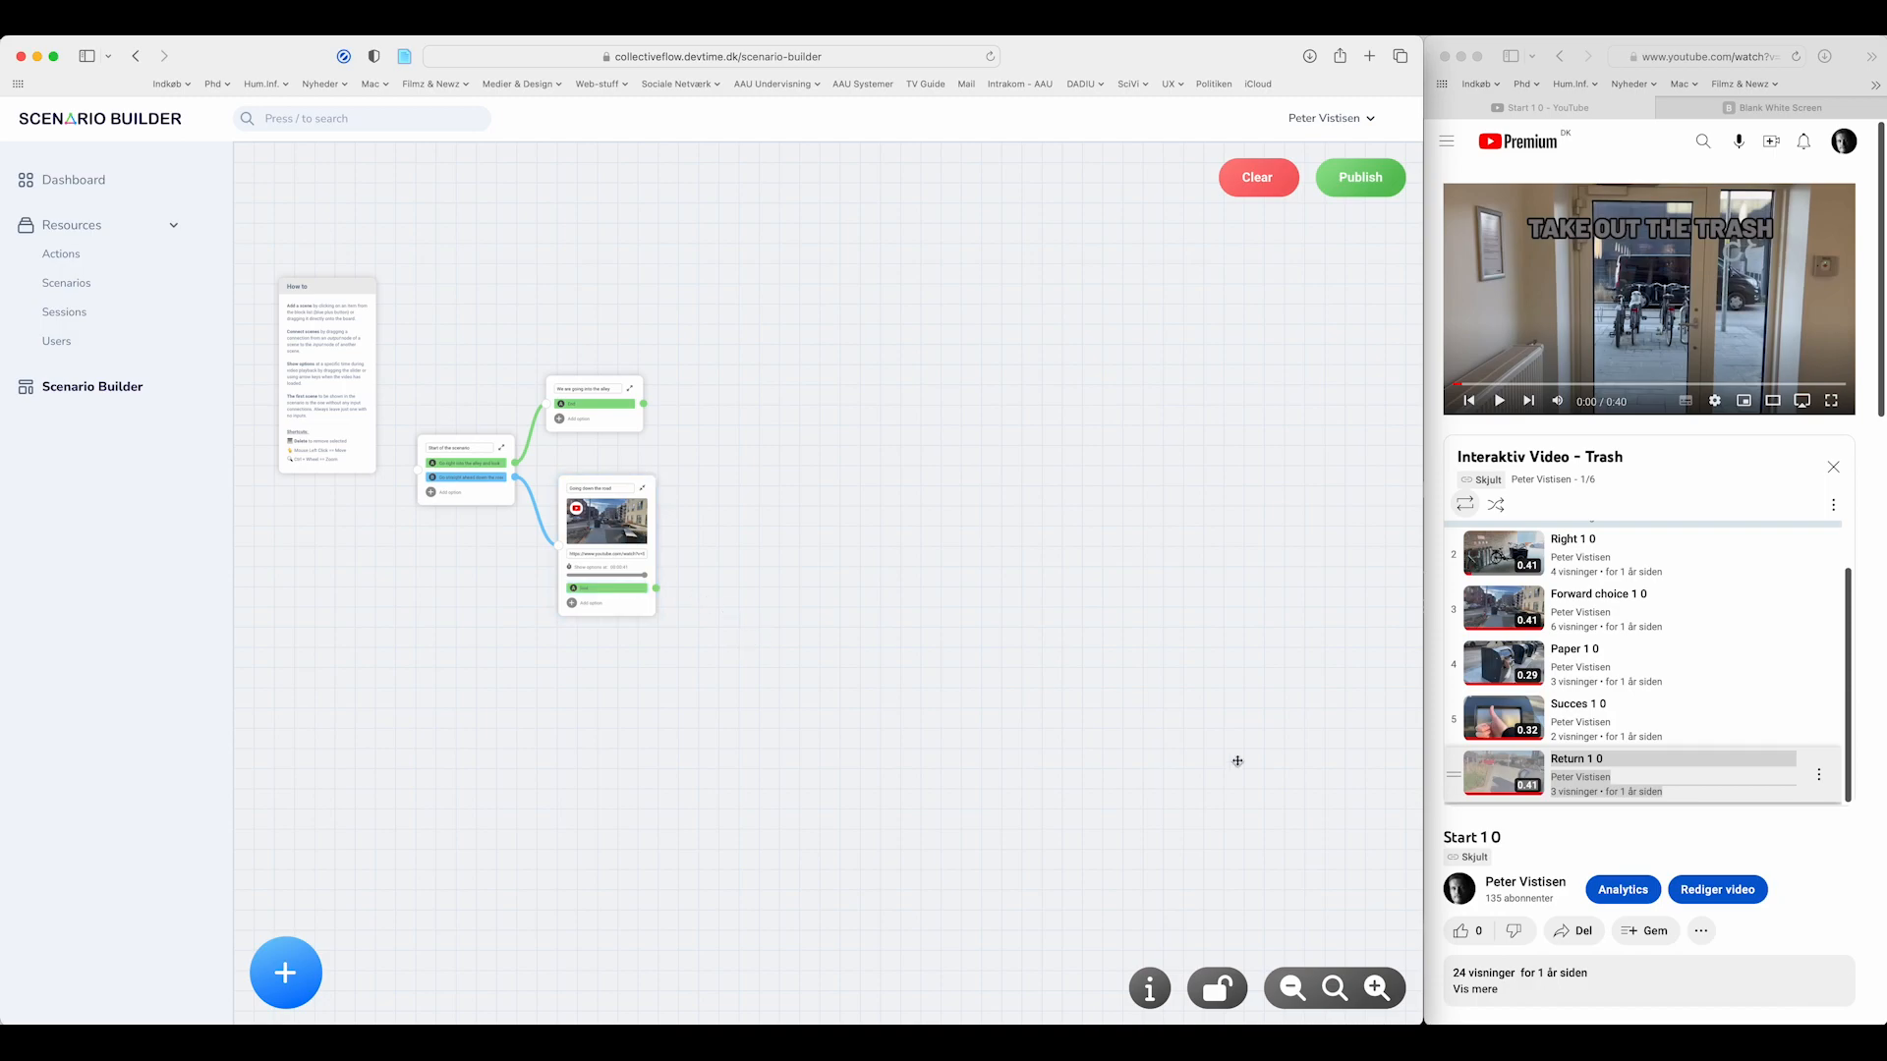
{"action": "left_click", "coordinate": [1377, 988]}
{"action": "left_click_drag", "start_coordinate": [838, 699], "coordinate": [1102, 775]}
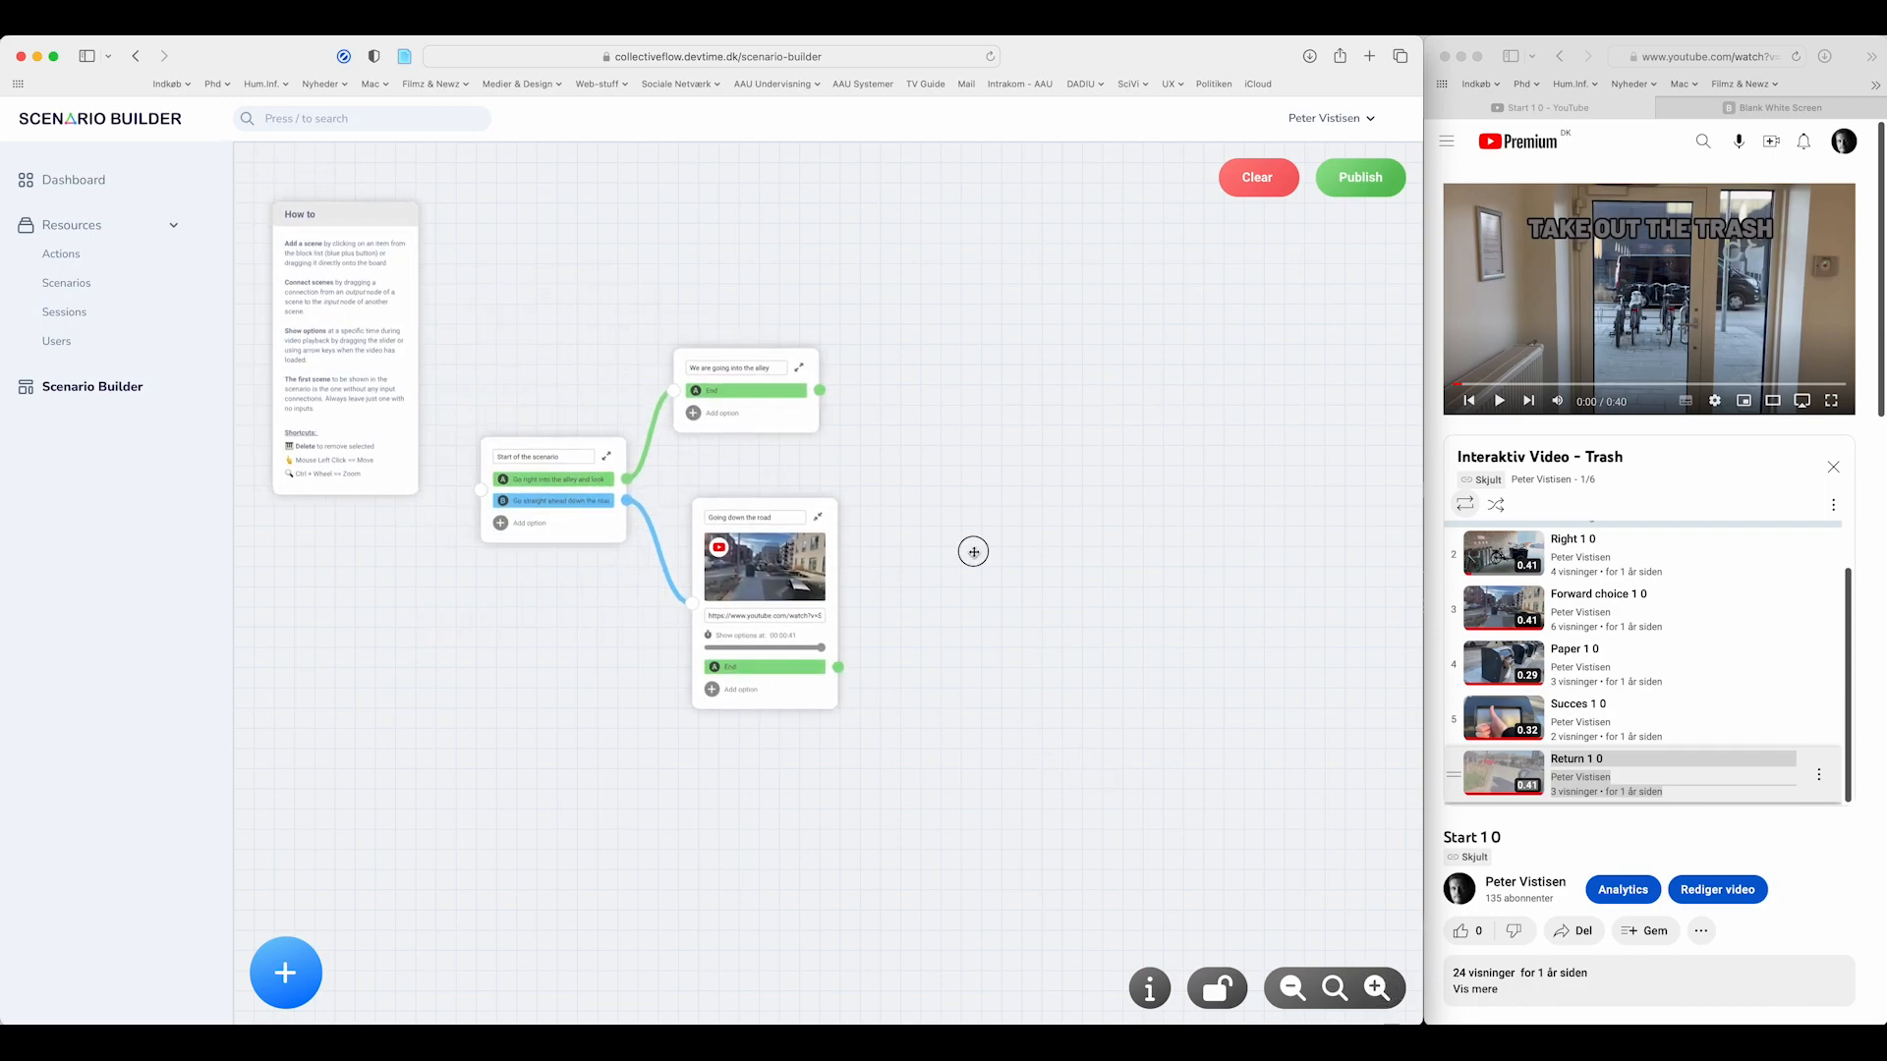
- Start publishing the scenario and give it the title "Sorting Garbage"
{"action": "left_click", "coordinate": [1354, 182]}
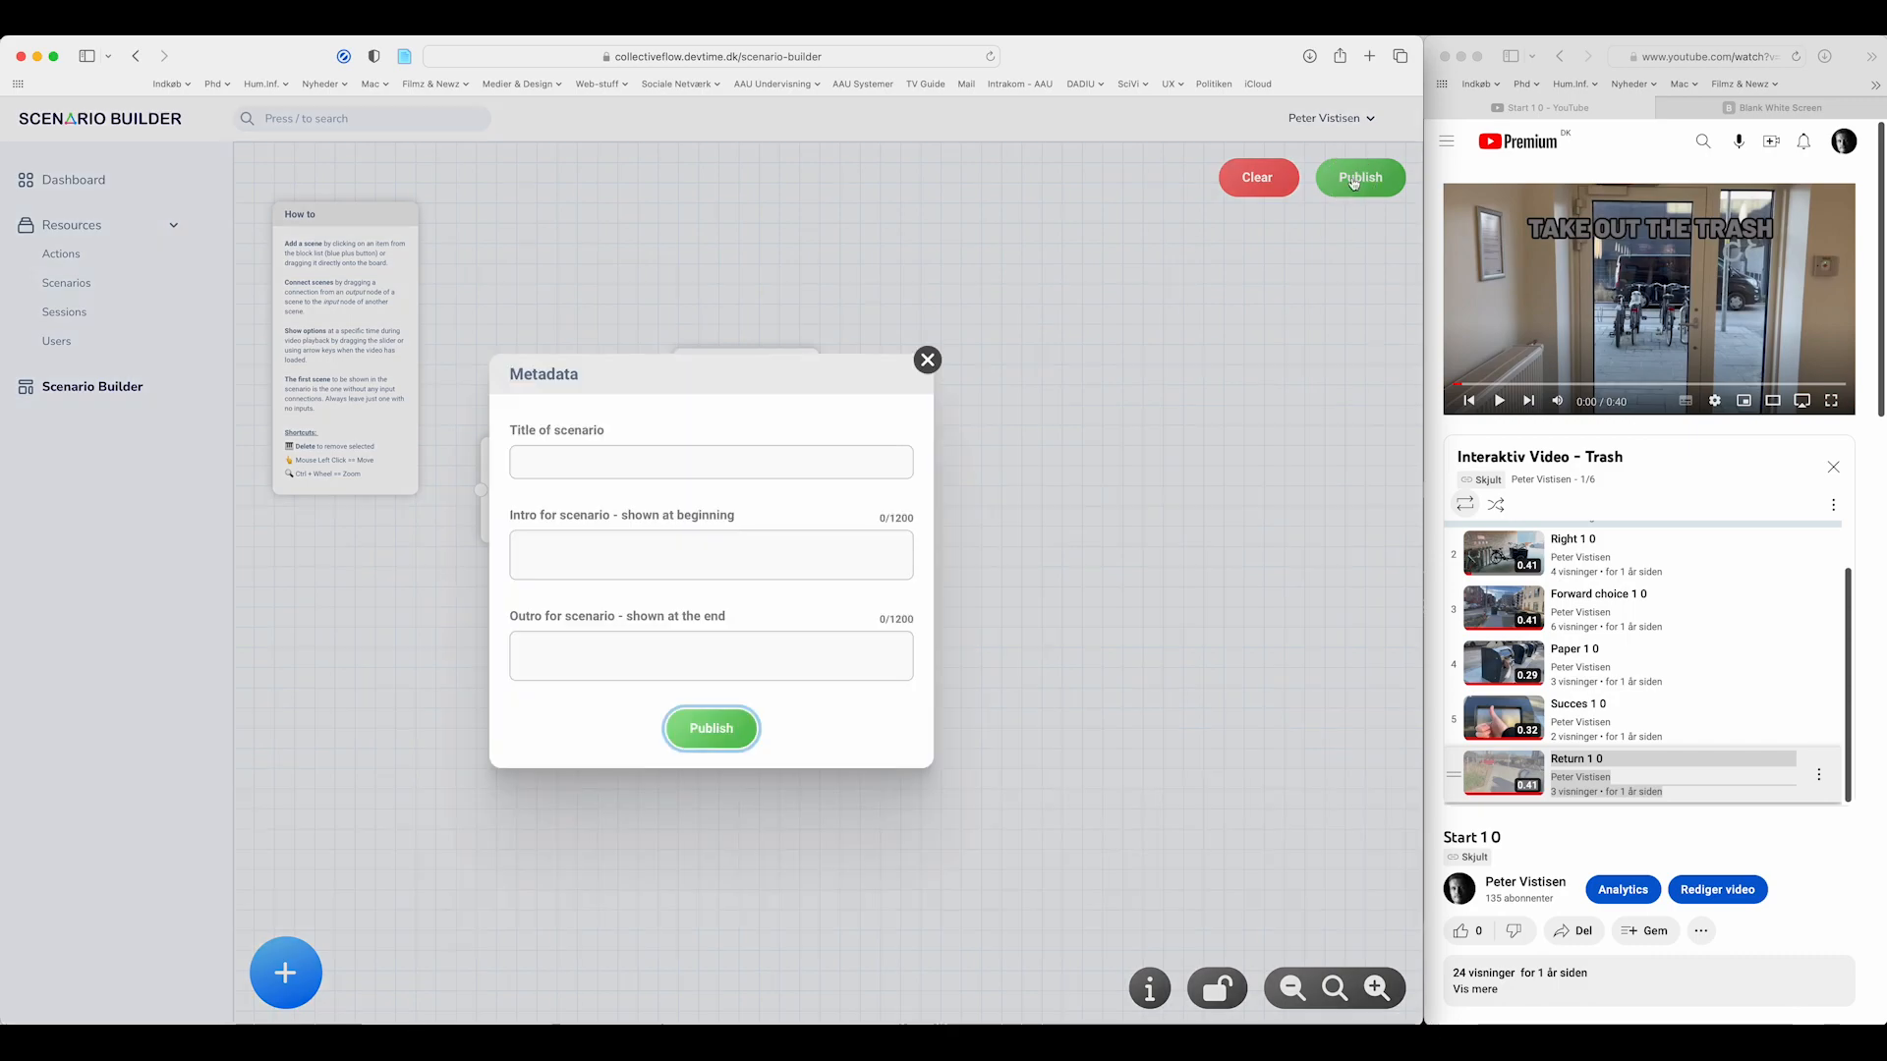
{"action": "left_click", "coordinate": [692, 459]}
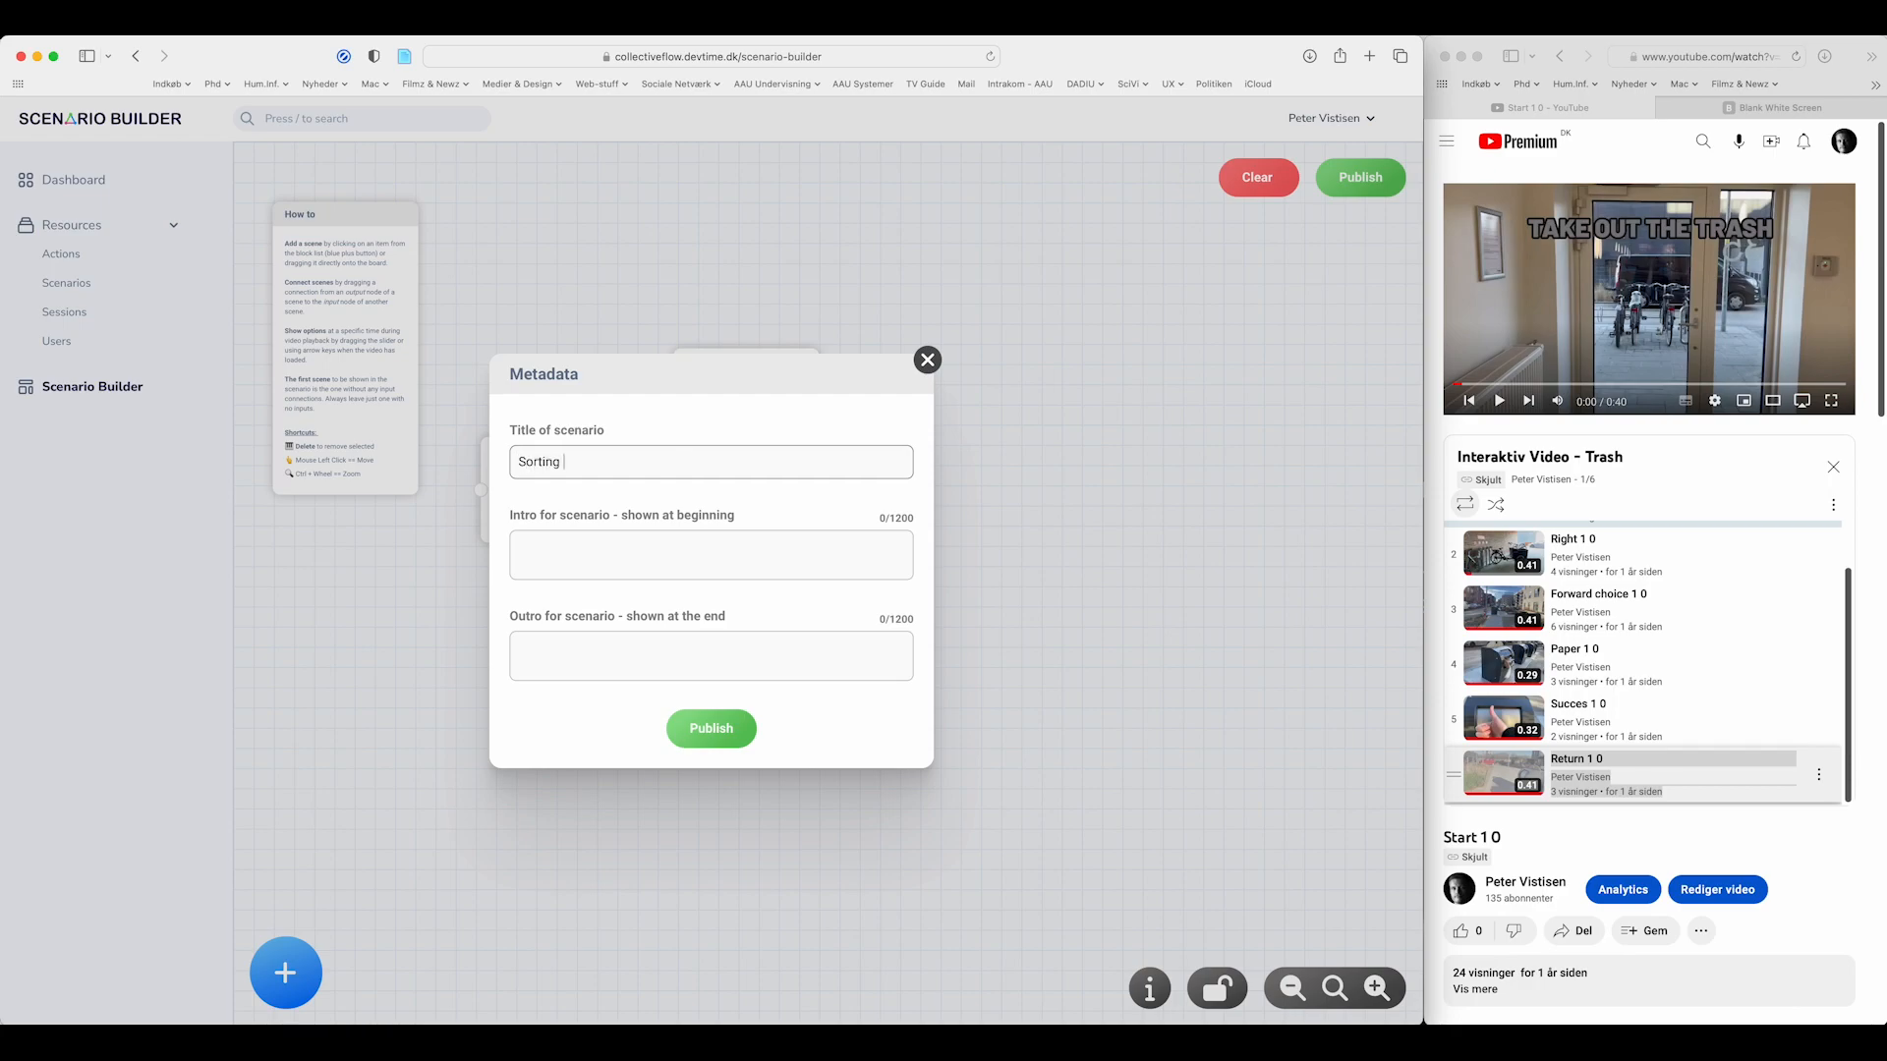
{"action": "type", "text": "Sorting Garbage"}
- Enter the scenario intro "Welcome to our garbage sorting scenario - make the right choices for the environment"
{"action": "key", "text": "Tab"}
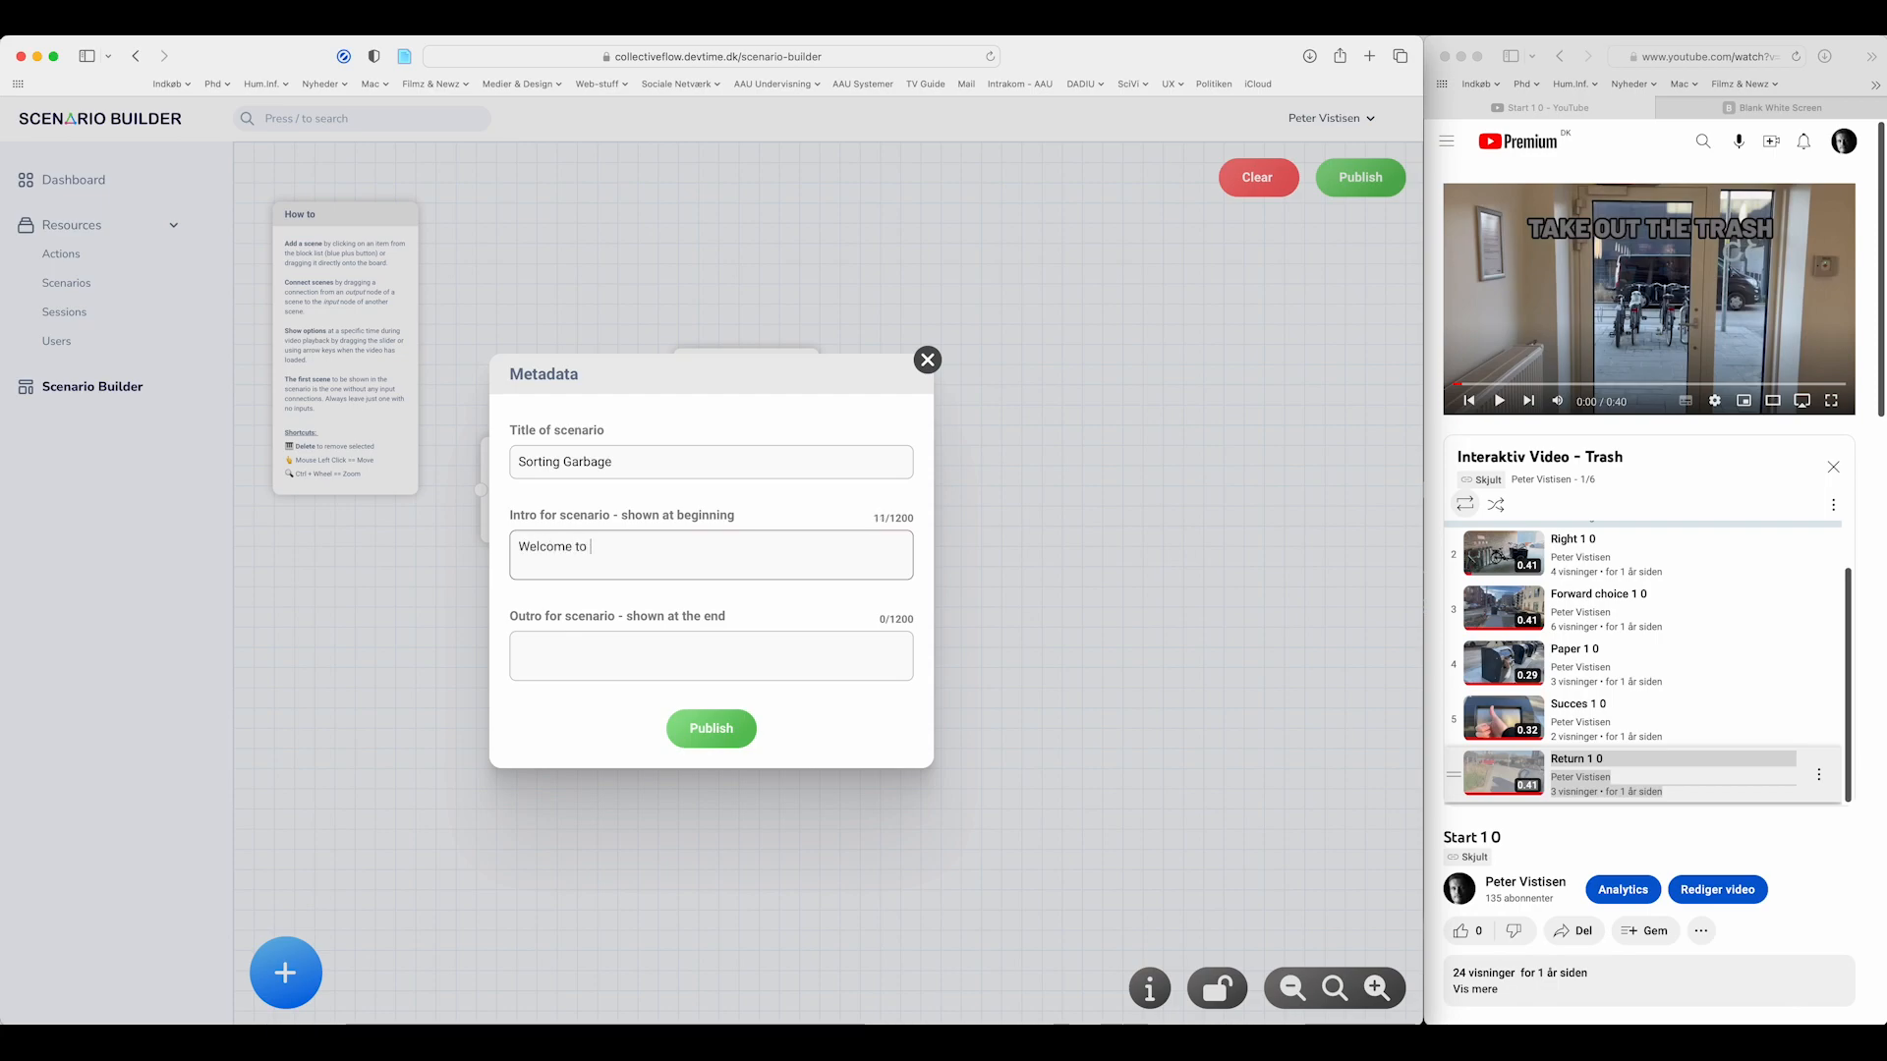
{"action": "type", "text": "ur garba"}
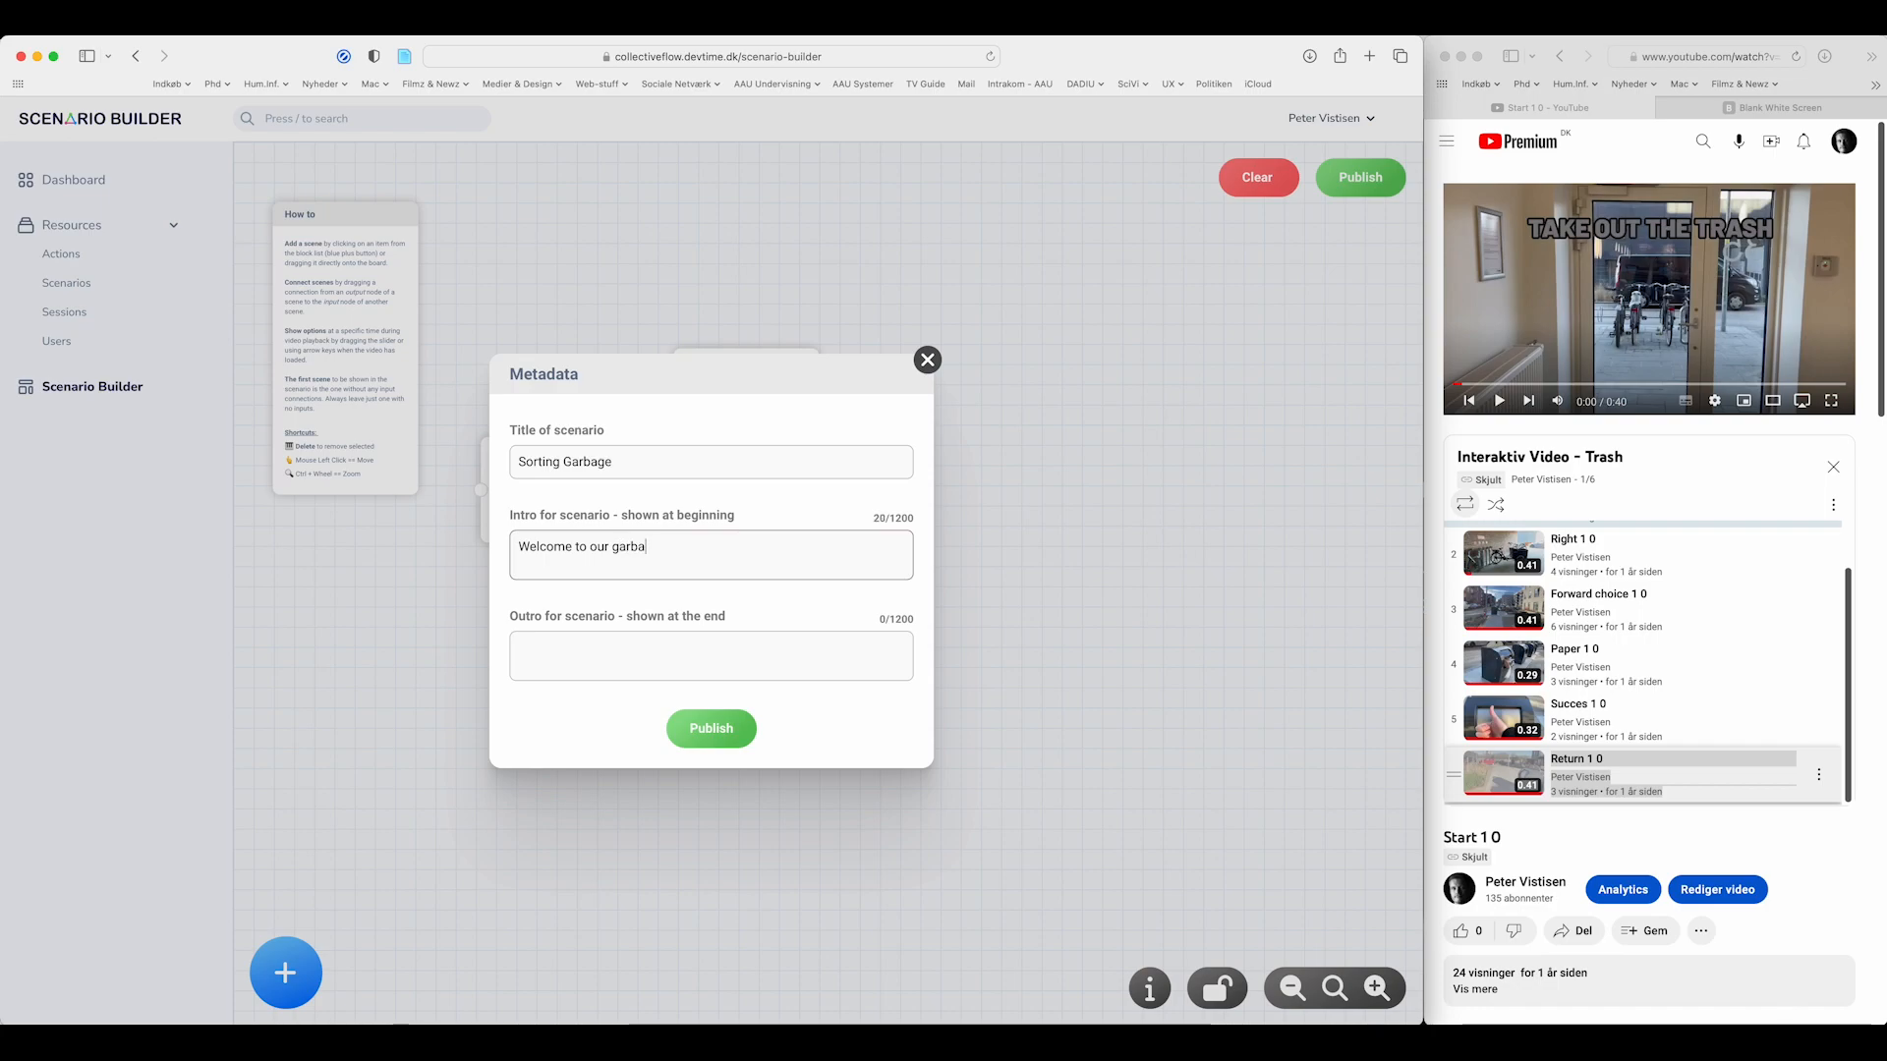
{"action": "type", "text": "ge sorting scenario"}
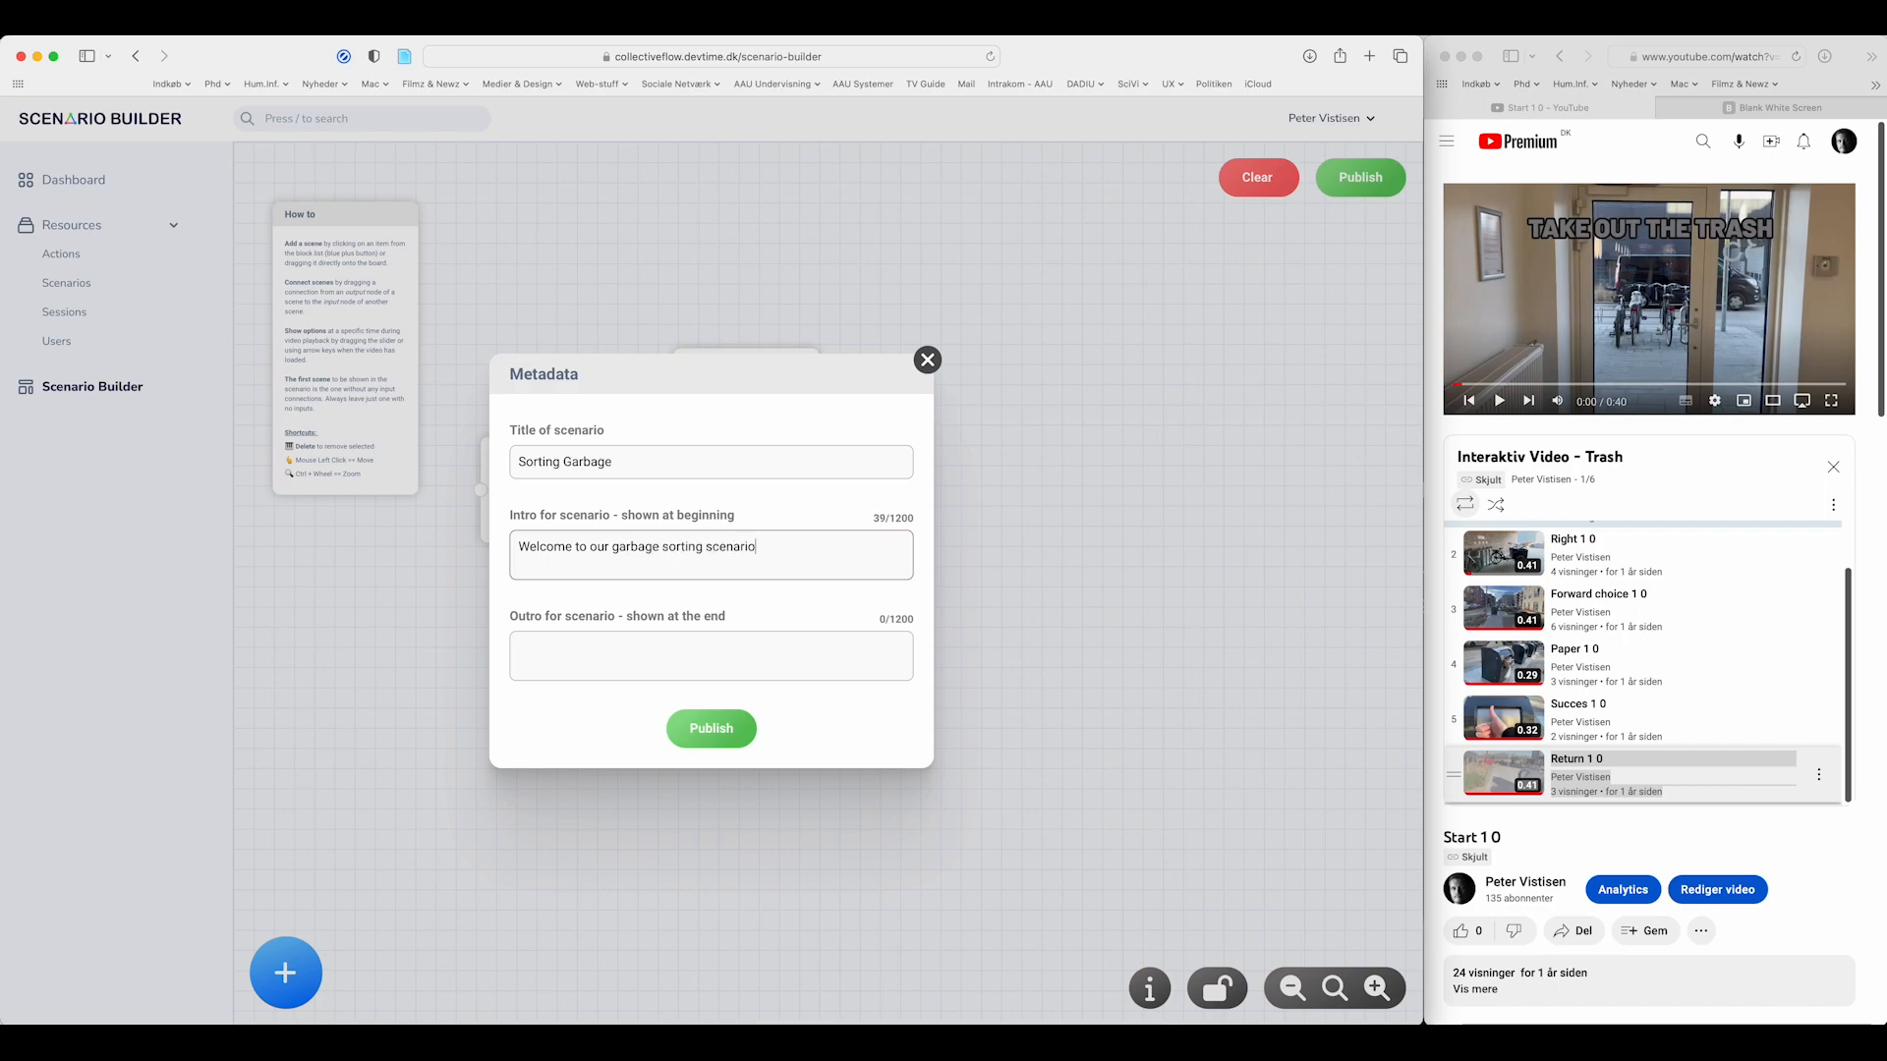
{"action": "type", "text": " - make the right choices for the"}
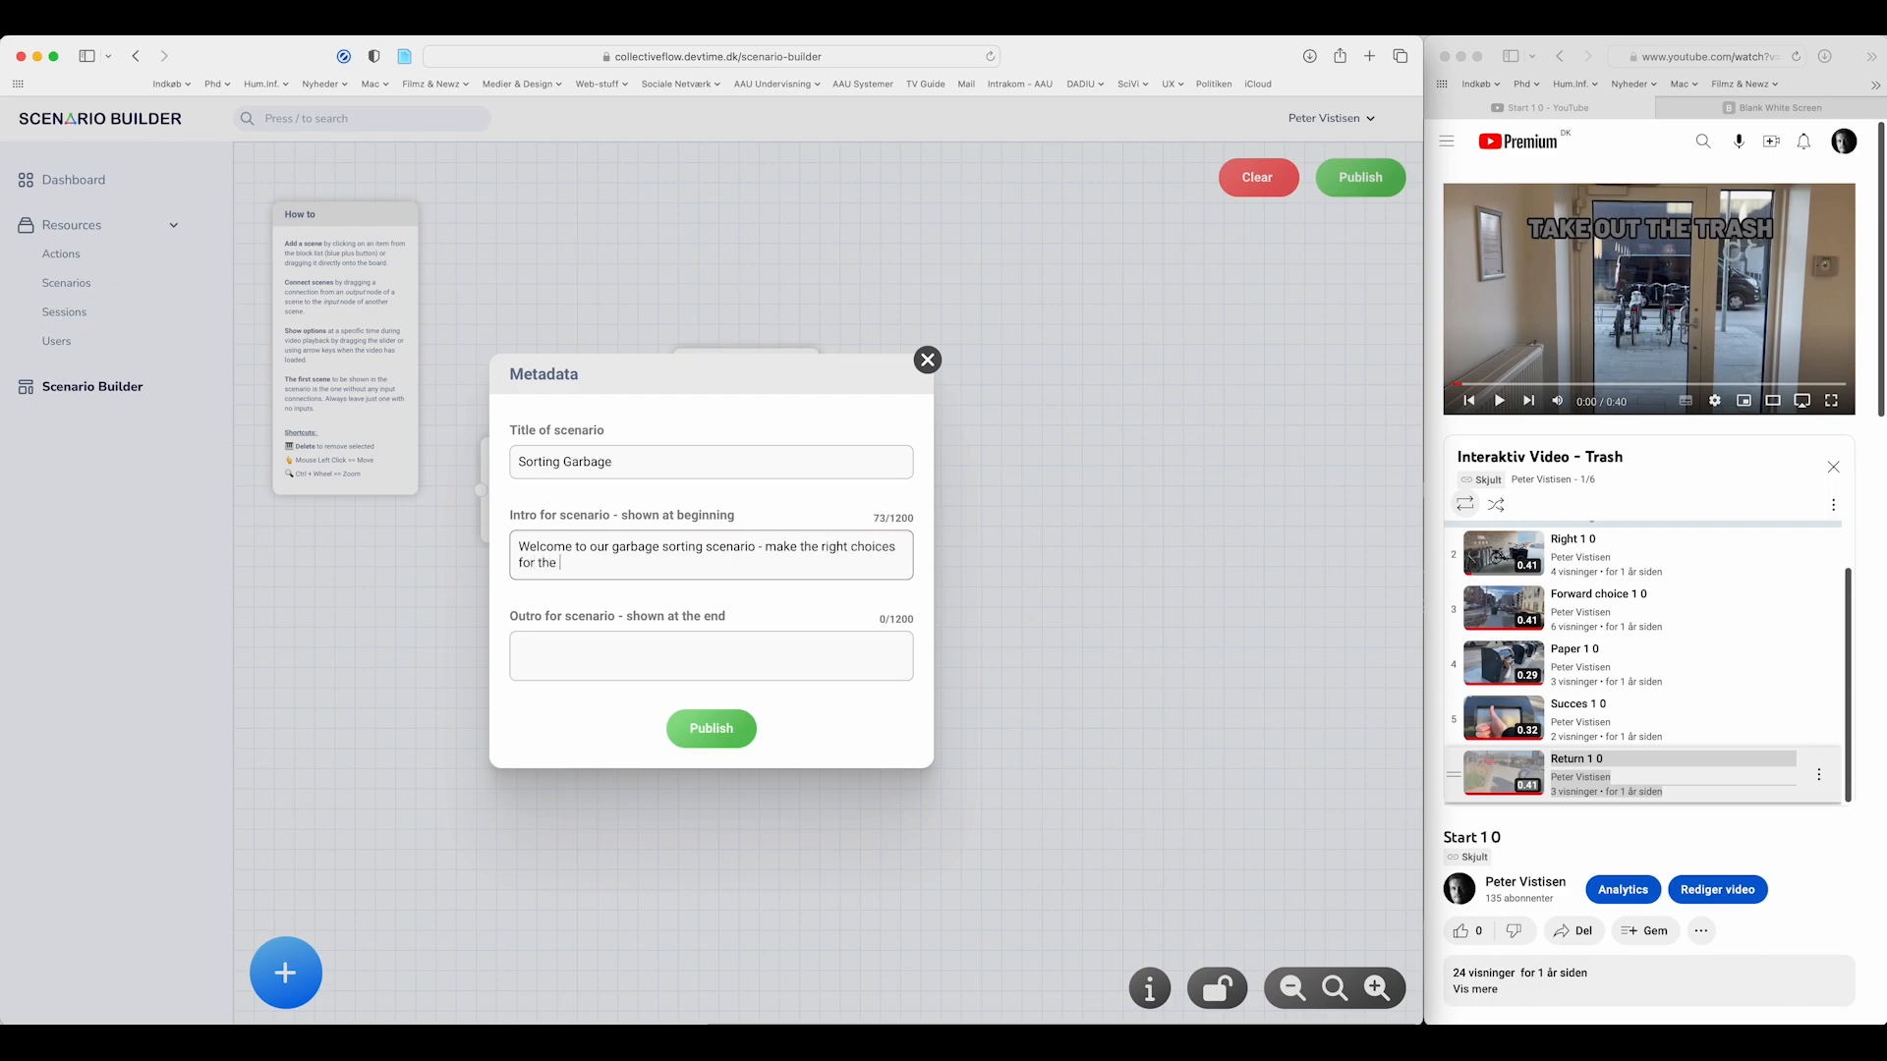
{"action": "type", "text": " environment"}
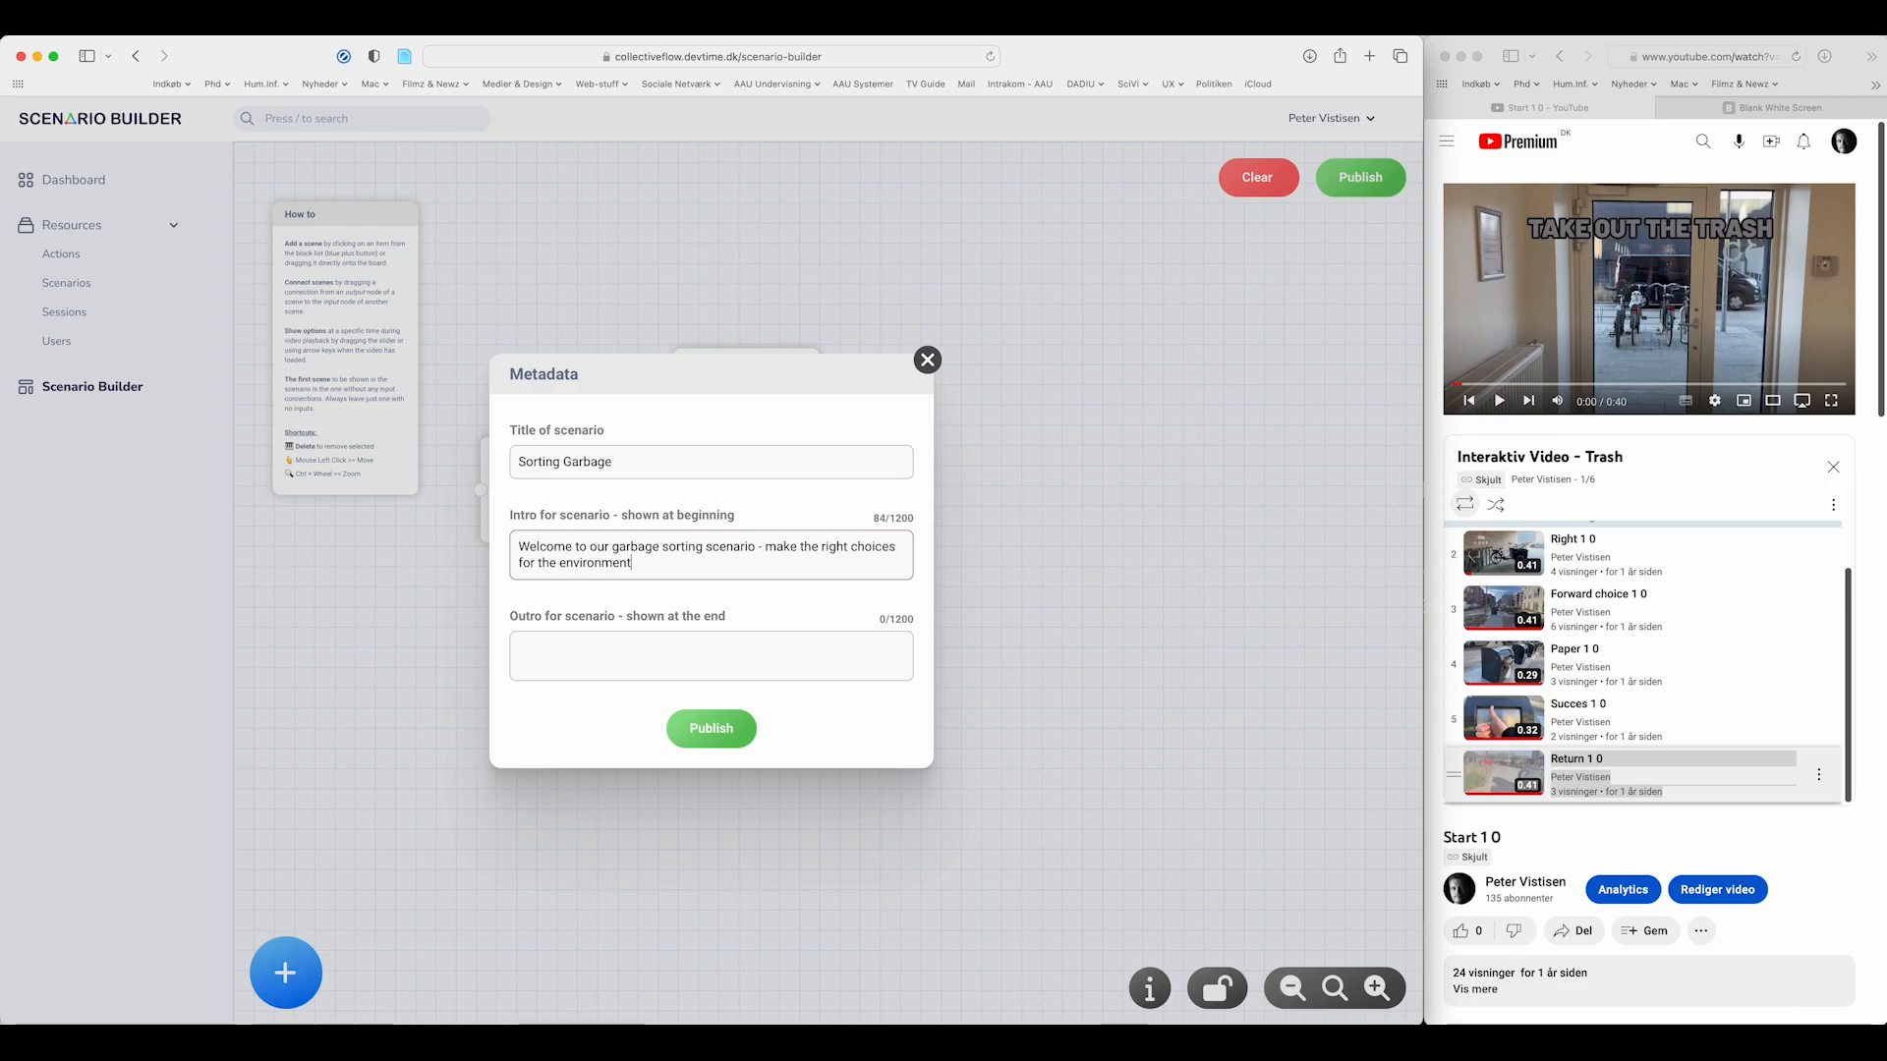
- Enter the outro "Thank you for participating." and publish the scenario
{"action": "key", "text": "Tab"}
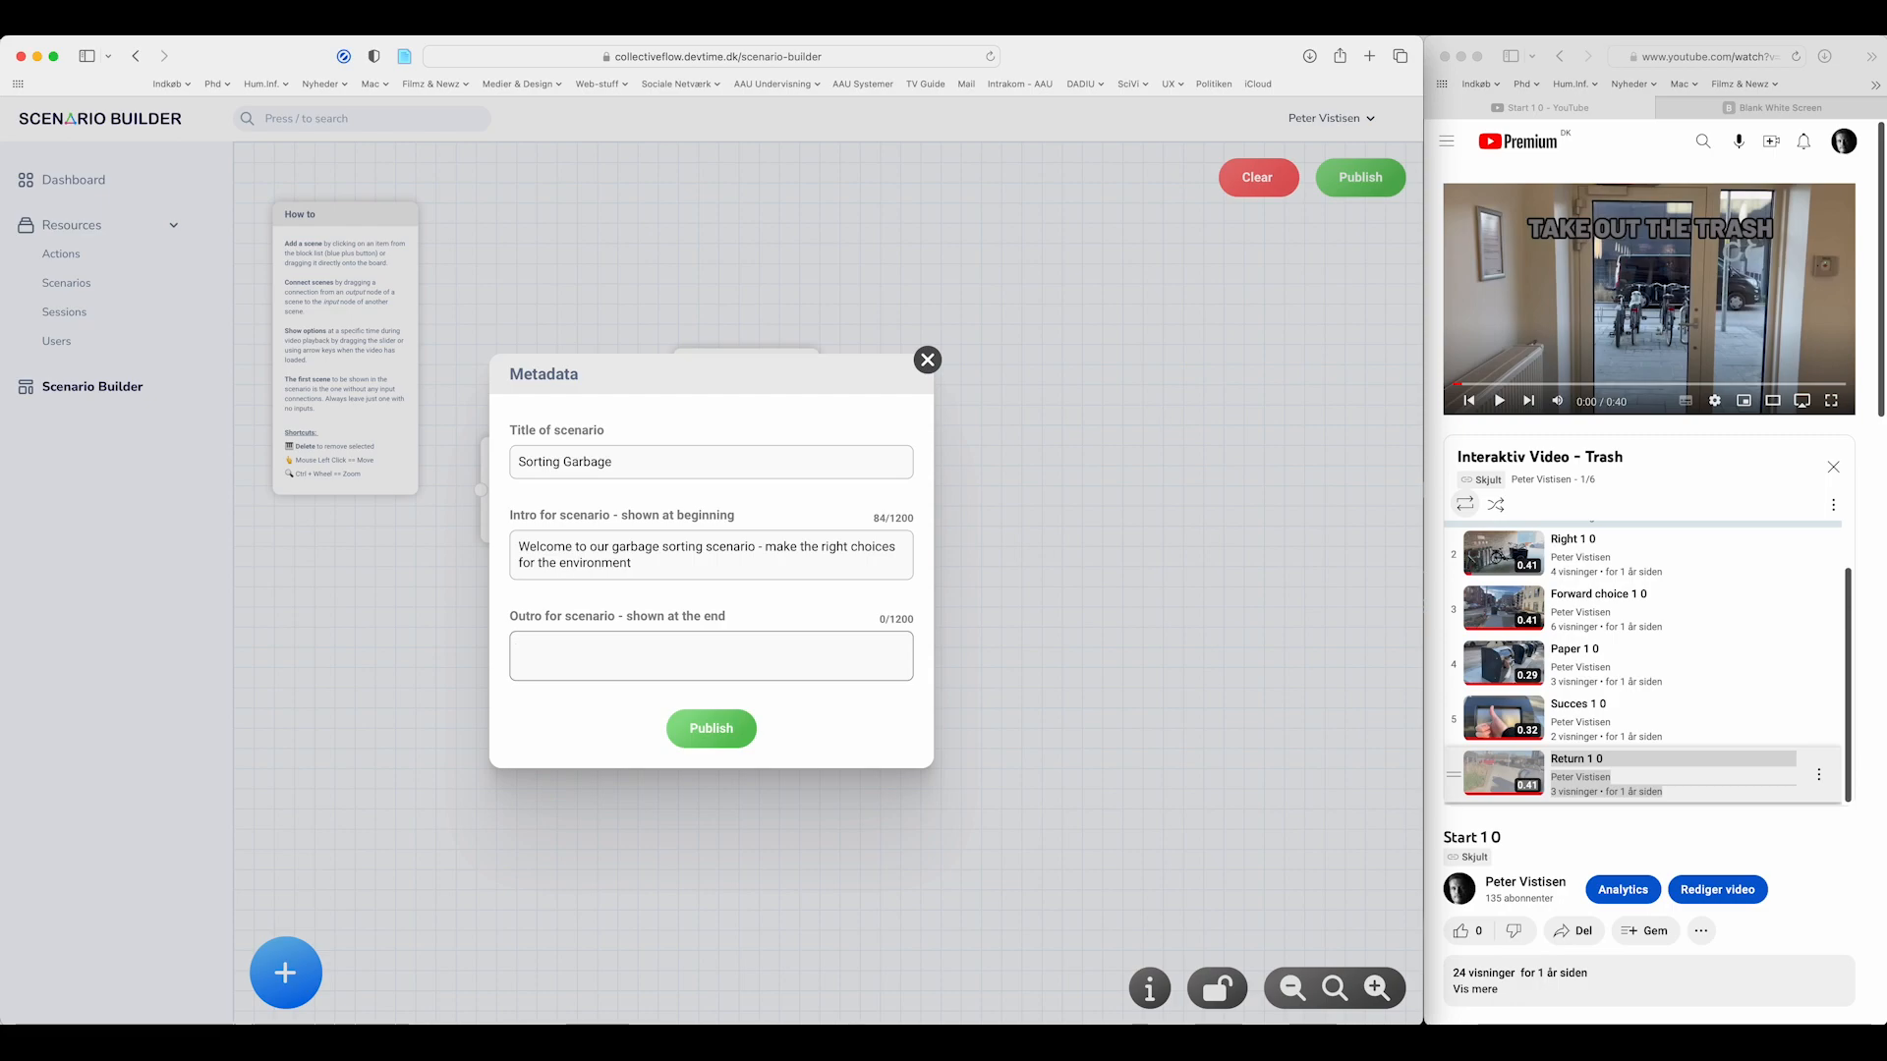
{"action": "type", "text": "ahn"}
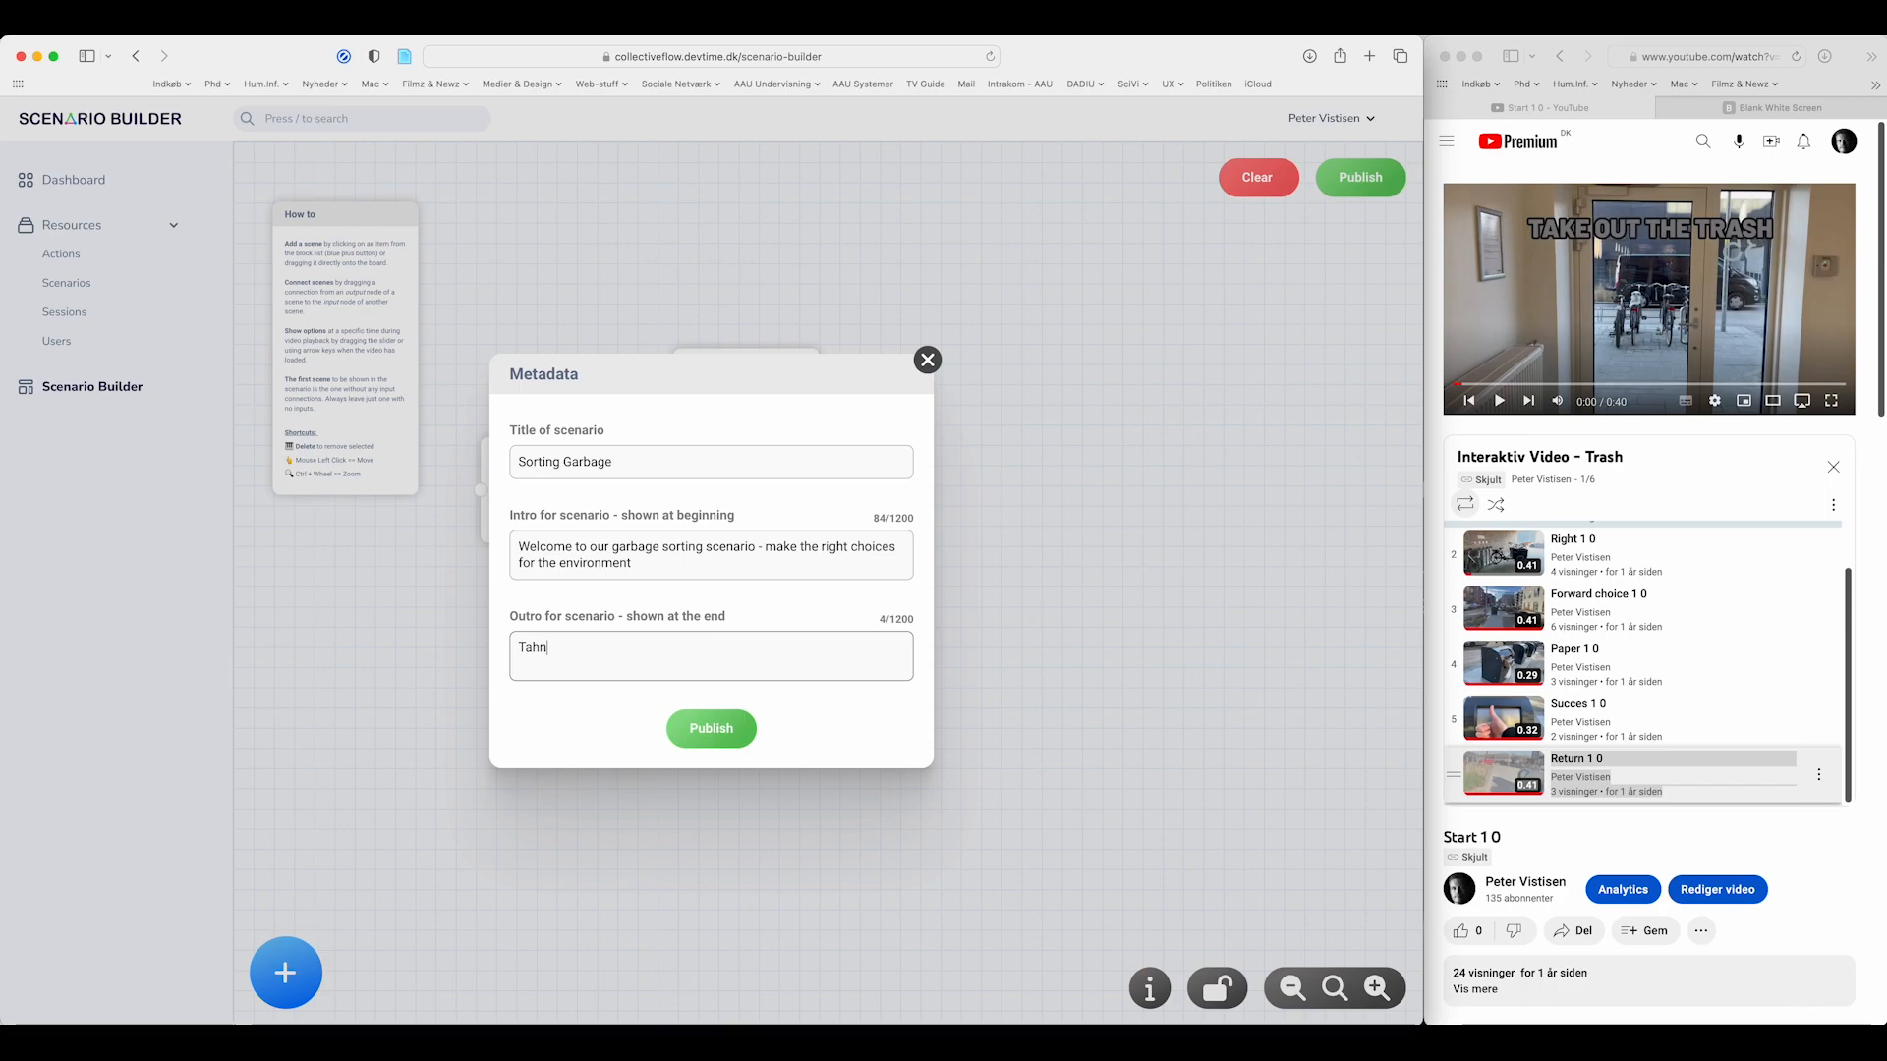
{"action": "key", "text": "BackSpace"}
{"action": "key", "text": "BackSpace"}
{"action": "key", "text": "BackSpace"}
{"action": "type", "text": "cipating."}
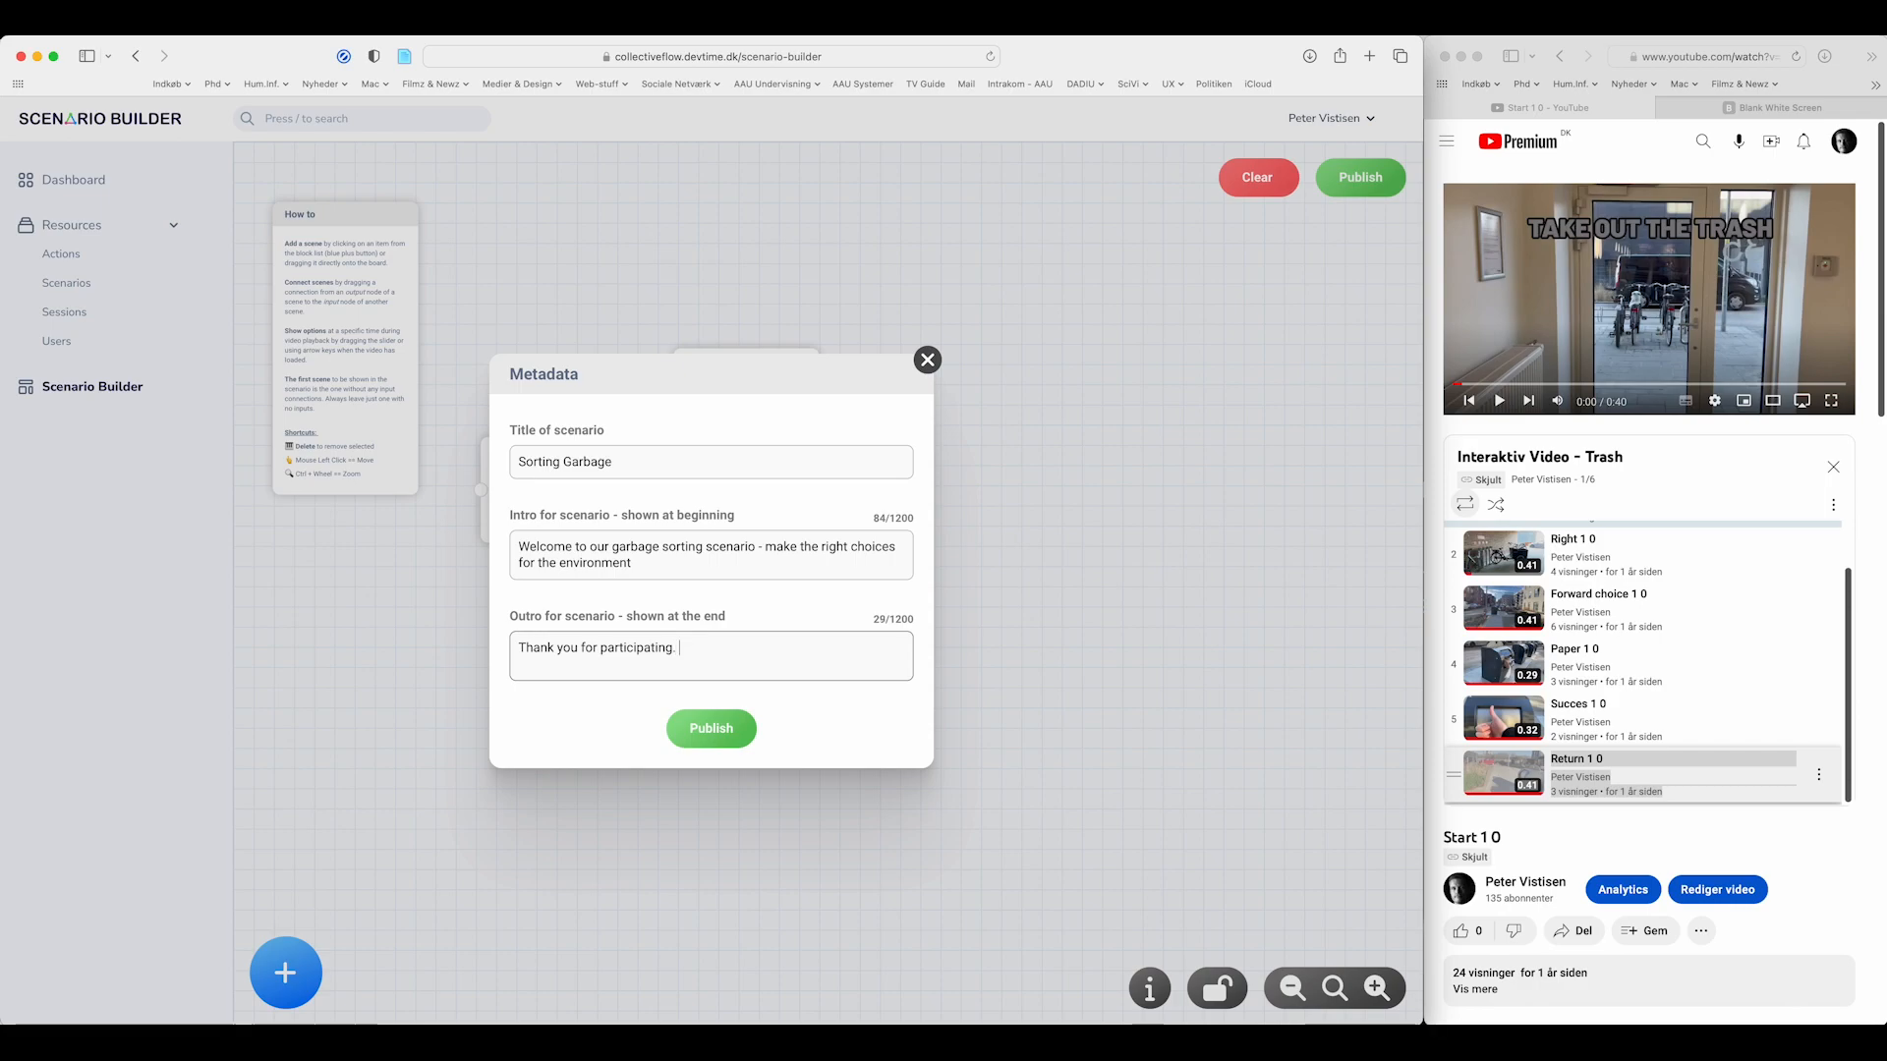
{"action": "left_click", "coordinate": [720, 743]}
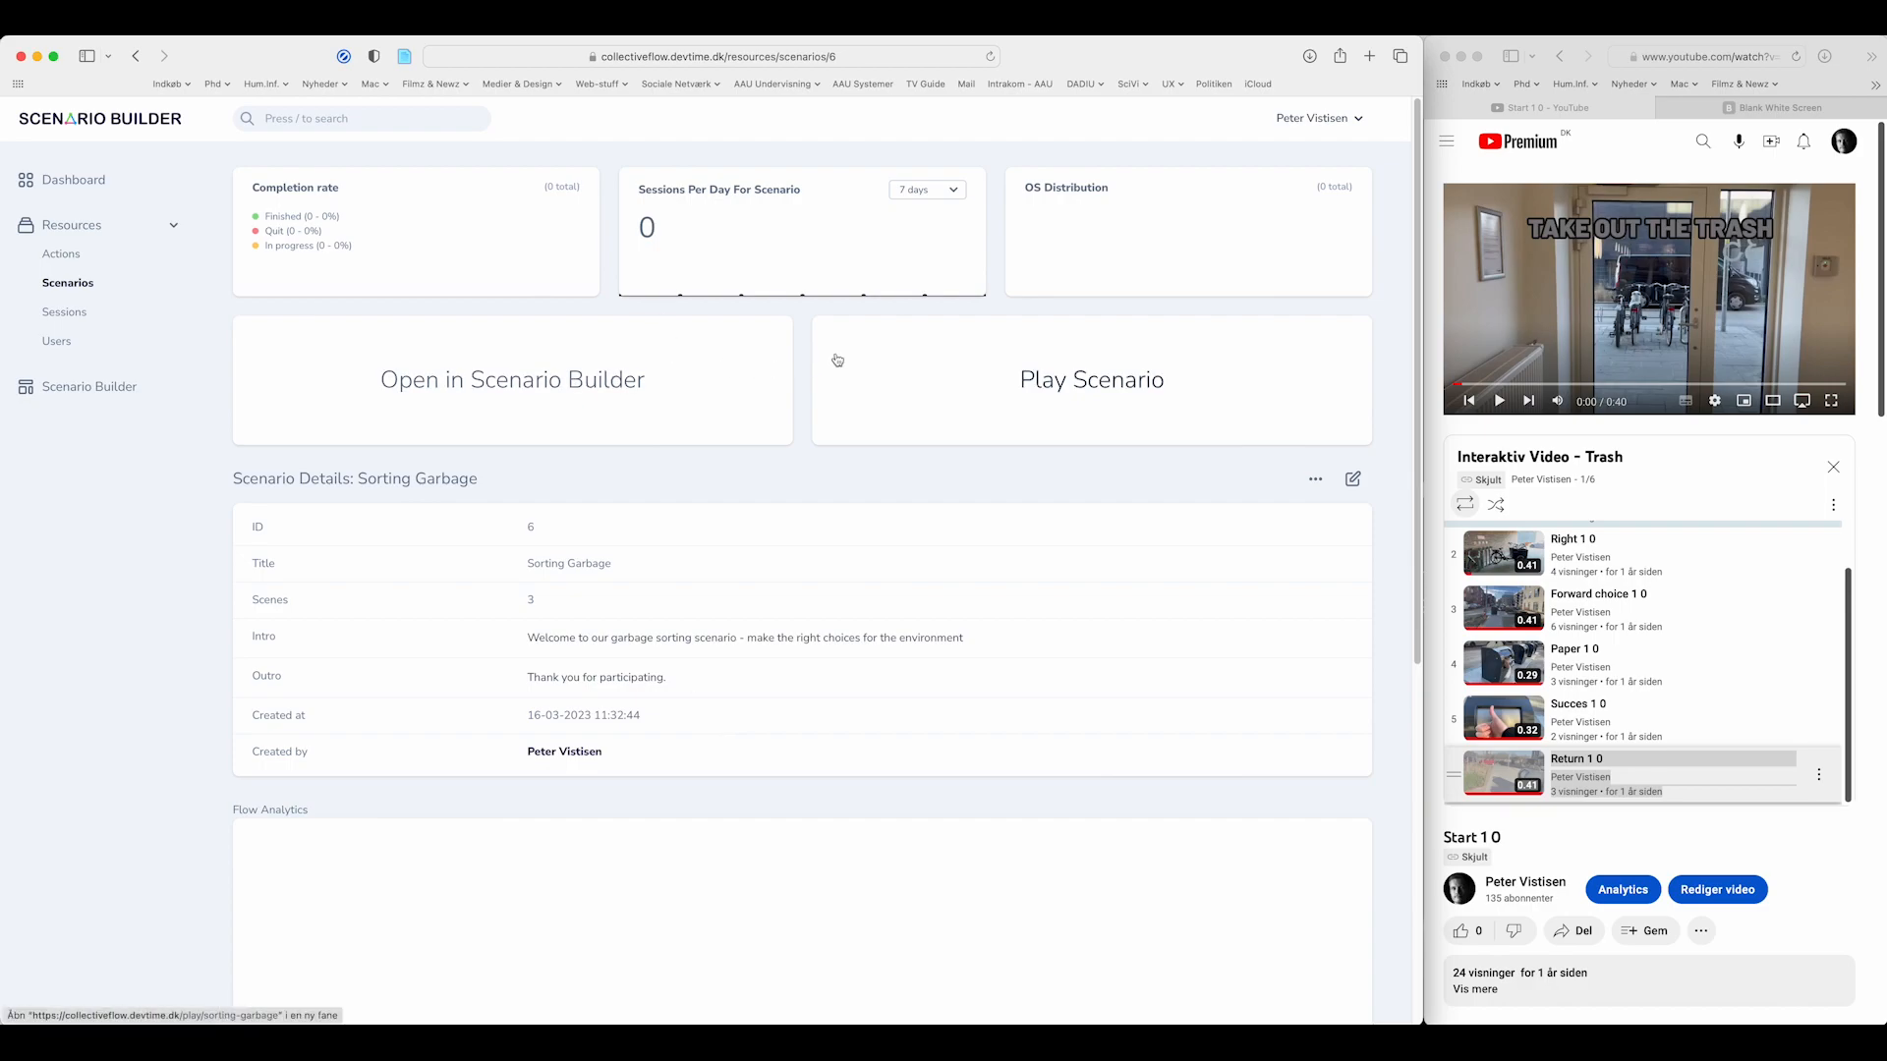
- Reopen the Sorting Garbage scenario for editing and move the "Going down the road" block down and right, clear of the alley block
{"action": "scroll", "coordinate": [837, 360], "scroll_direction": "down", "scroll_amount": 2}
{"action": "scroll", "coordinate": [837, 359], "scroll_direction": "down", "scroll_amount": 4}
{"action": "scroll", "coordinate": [834, 358], "scroll_direction": "up", "scroll_amount": 9}
{"action": "left_click", "coordinate": [526, 378]}
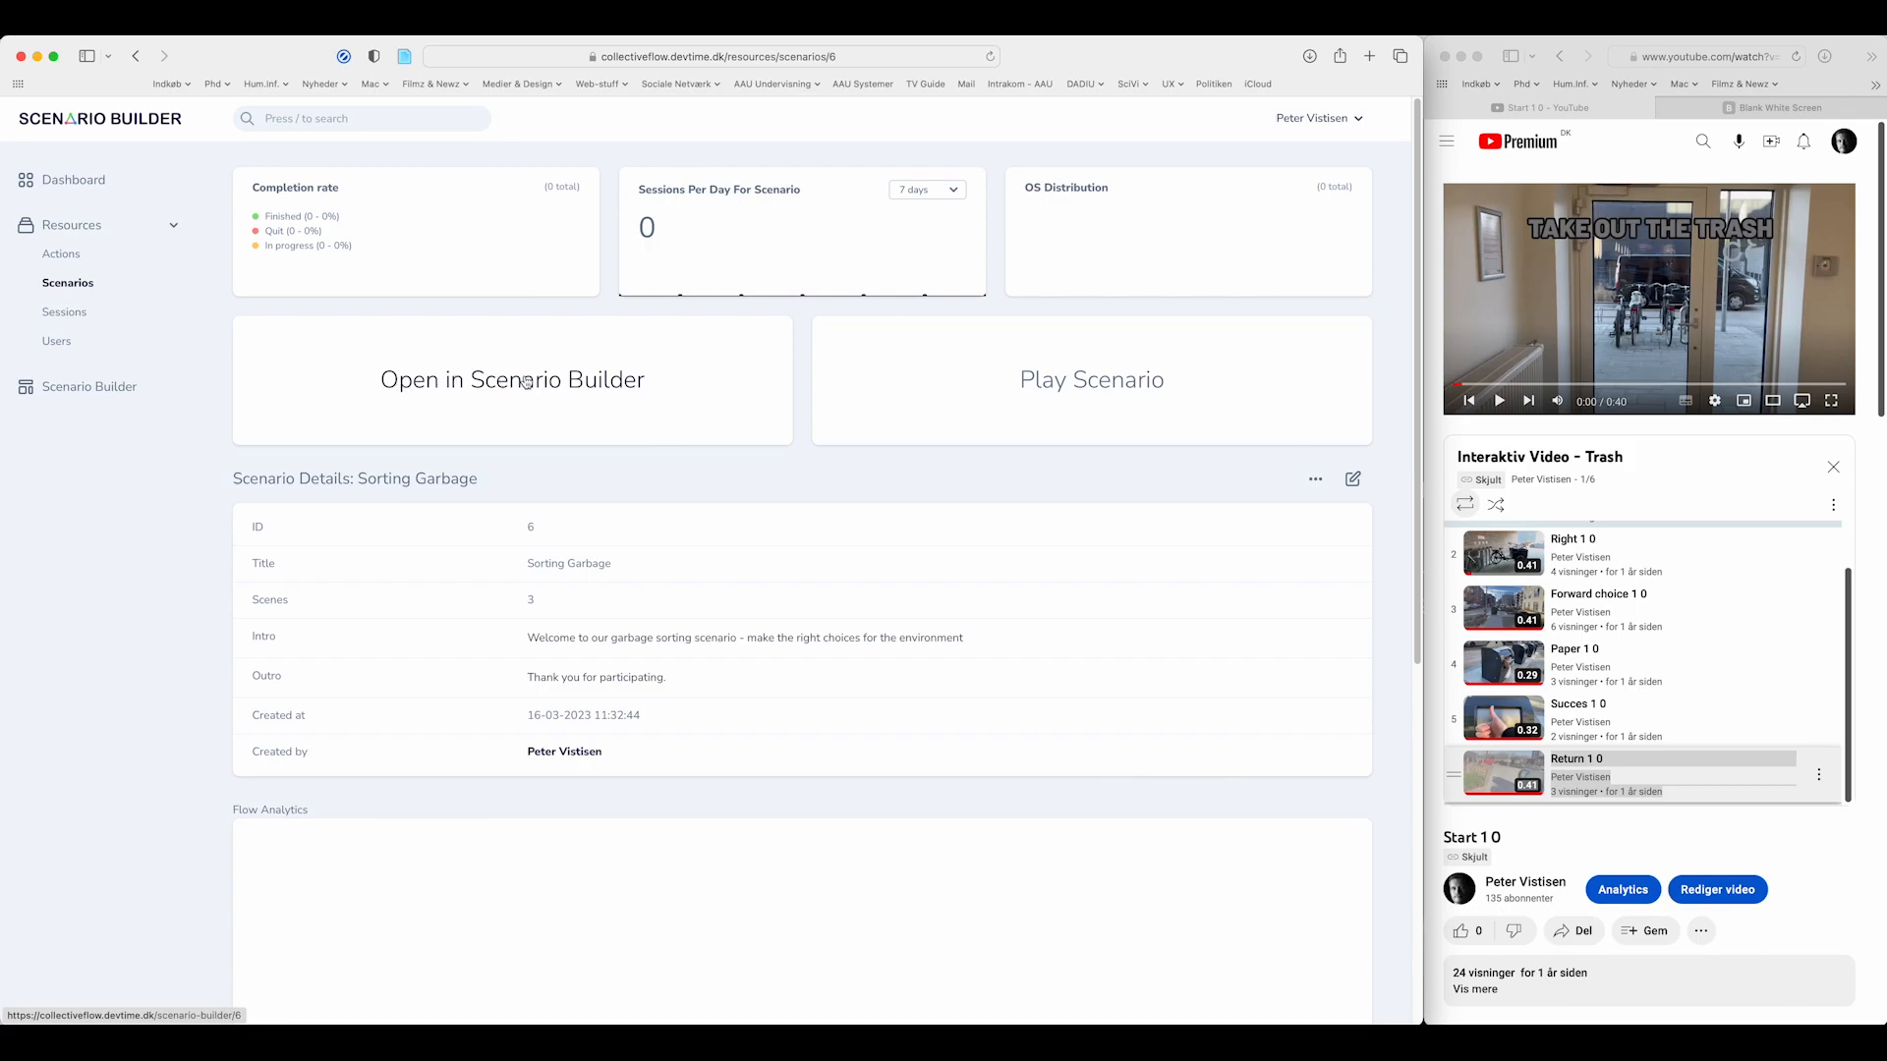
{"action": "left_click_drag", "start_coordinate": [619, 363], "coordinate": [1024, 505]}
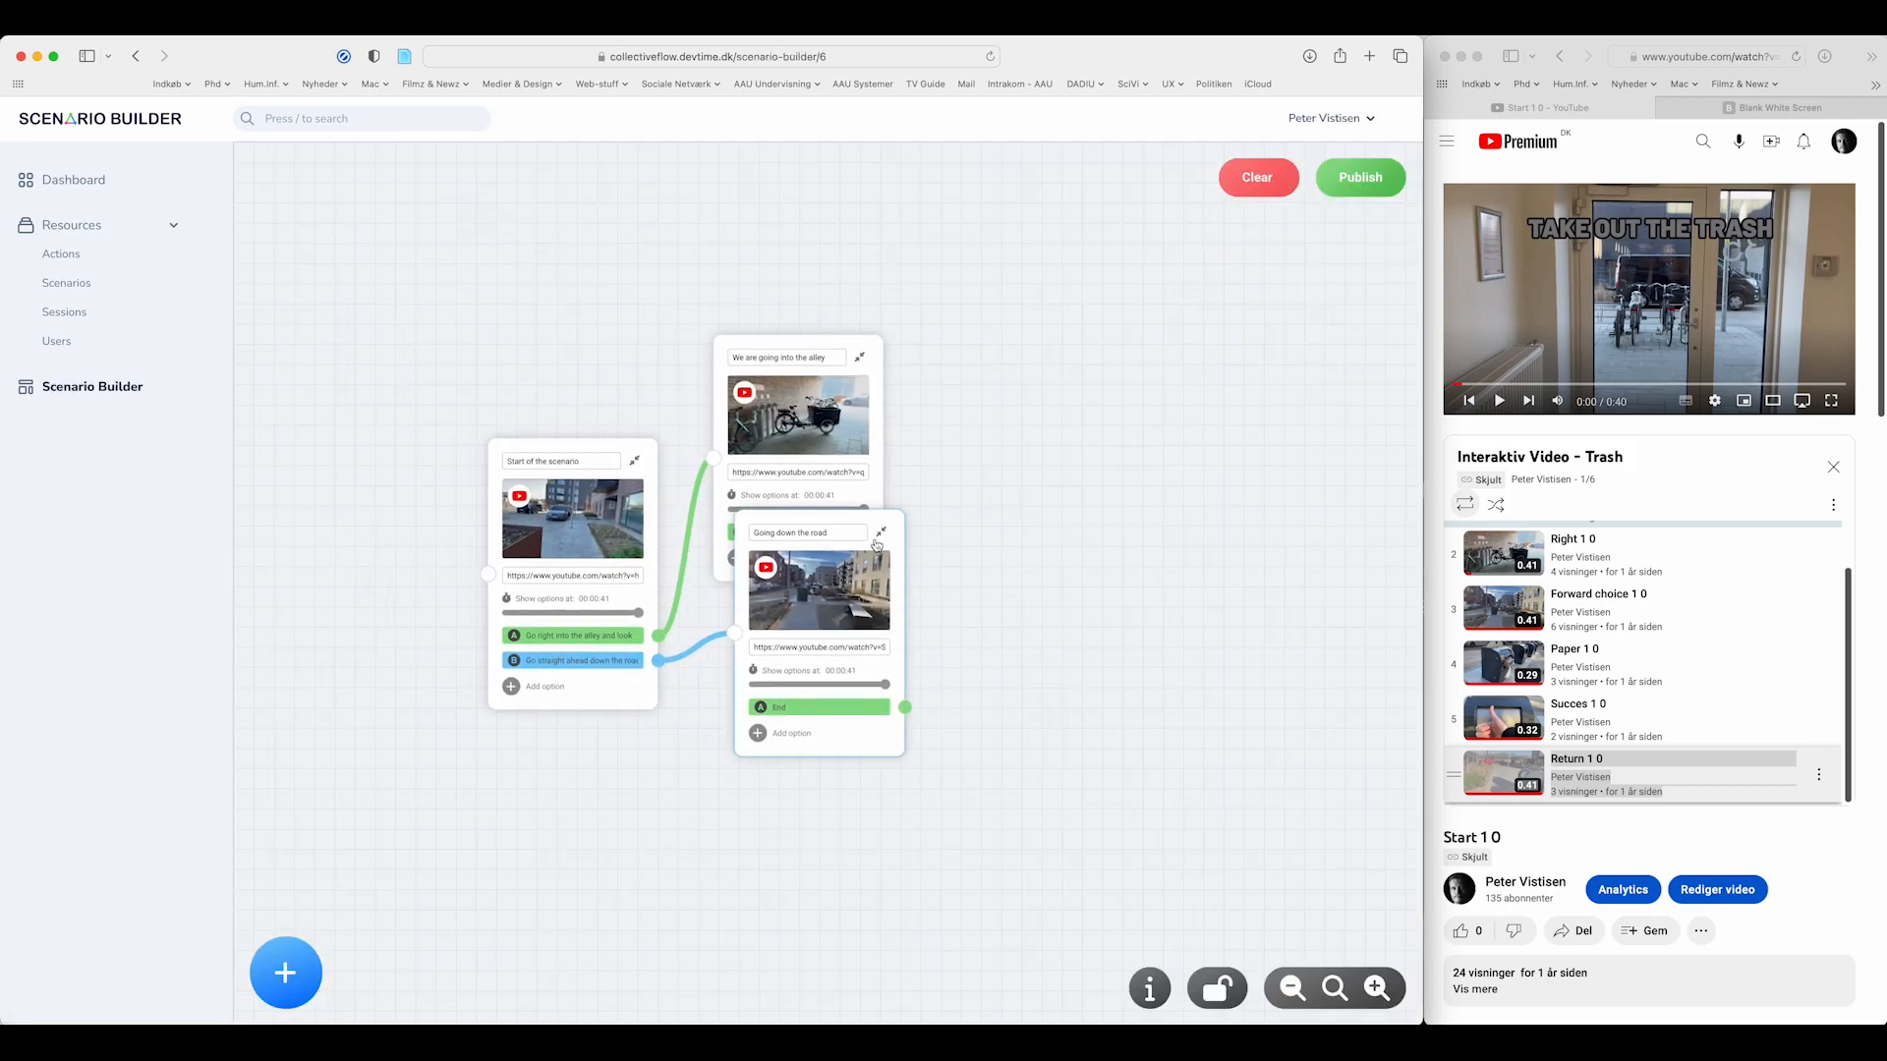
{"action": "left_click_drag", "start_coordinate": [851, 513], "coordinate": [933, 637]}
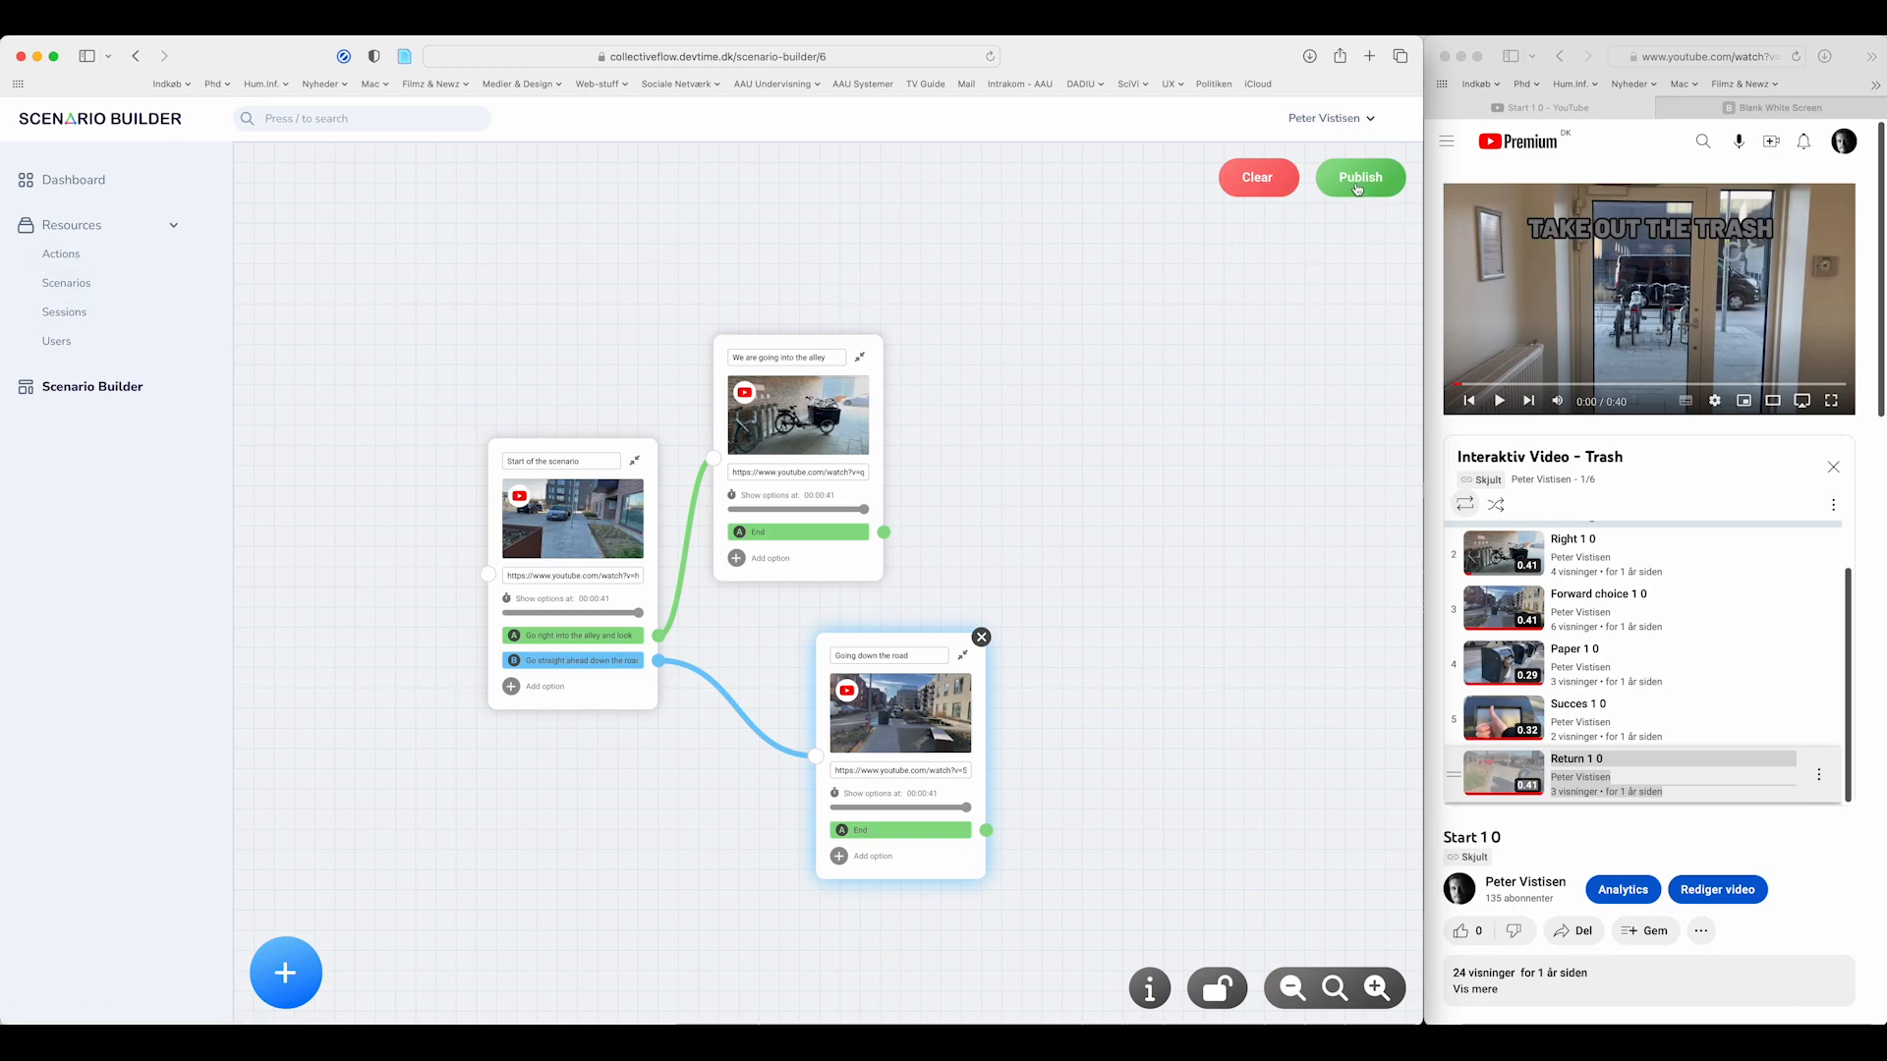
- Republish the rearranged scenario and look through its details page
{"action": "left_click", "coordinate": [1357, 187]}
{"action": "left_click", "coordinate": [723, 730]}
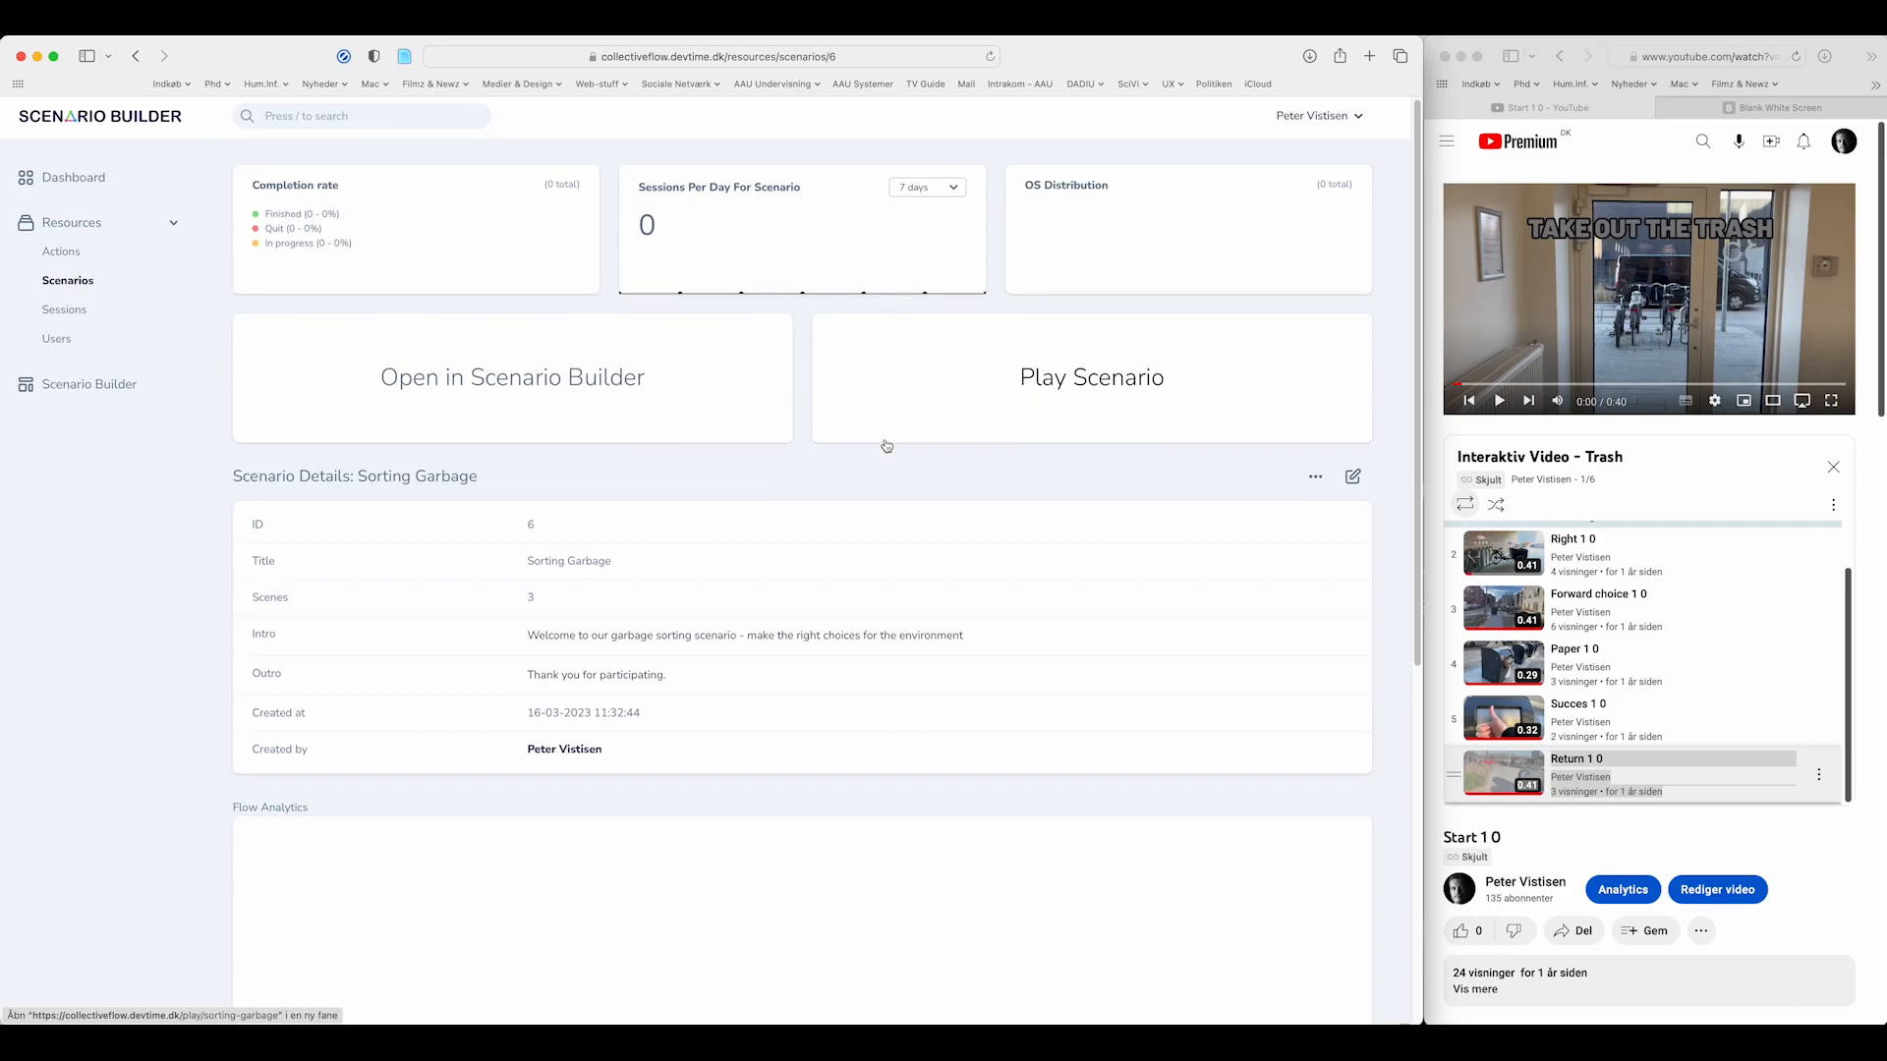
{"action": "scroll", "coordinate": [884, 442], "scroll_direction": "down", "scroll_amount": 6}
{"action": "scroll", "coordinate": [885, 444], "scroll_direction": "up", "scroll_amount": 6}
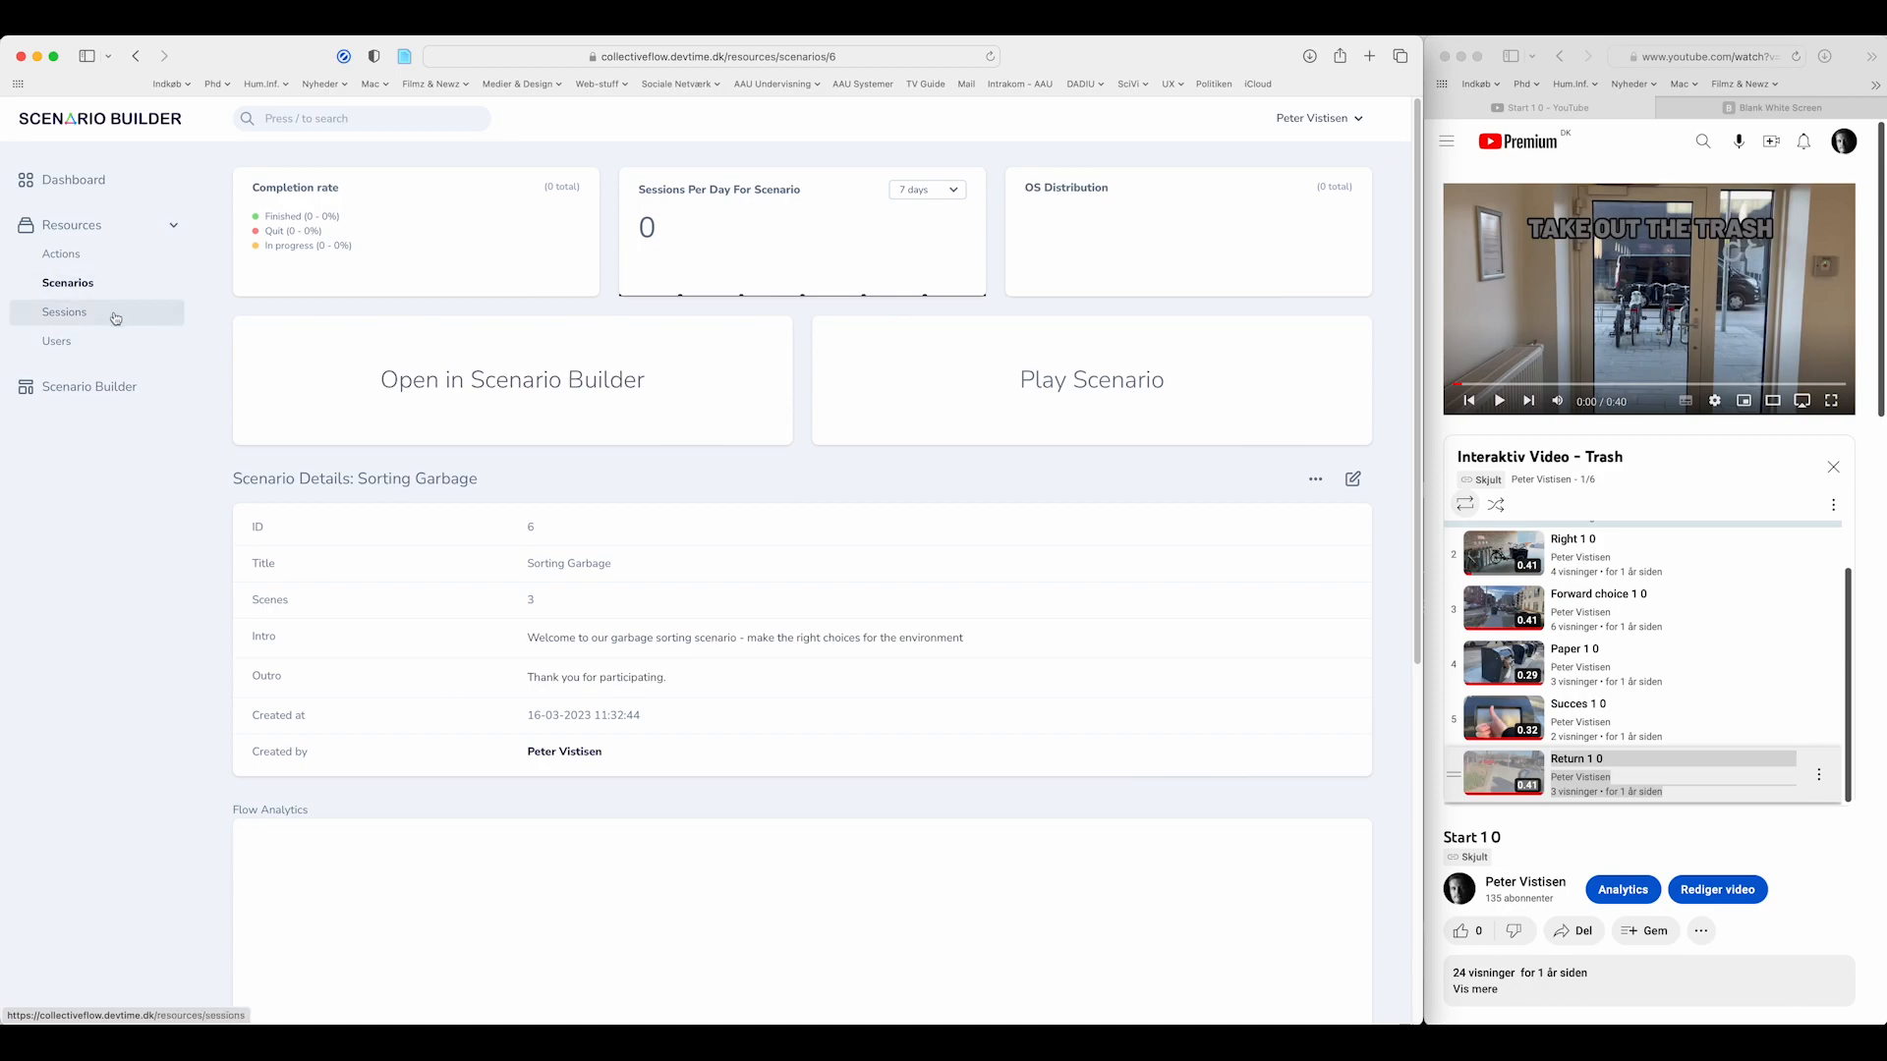
- Open the existing scenario "Smid affaldet ud - det rigtige sted!" from the scenario list for editing
{"action": "left_click", "coordinate": [110, 283]}
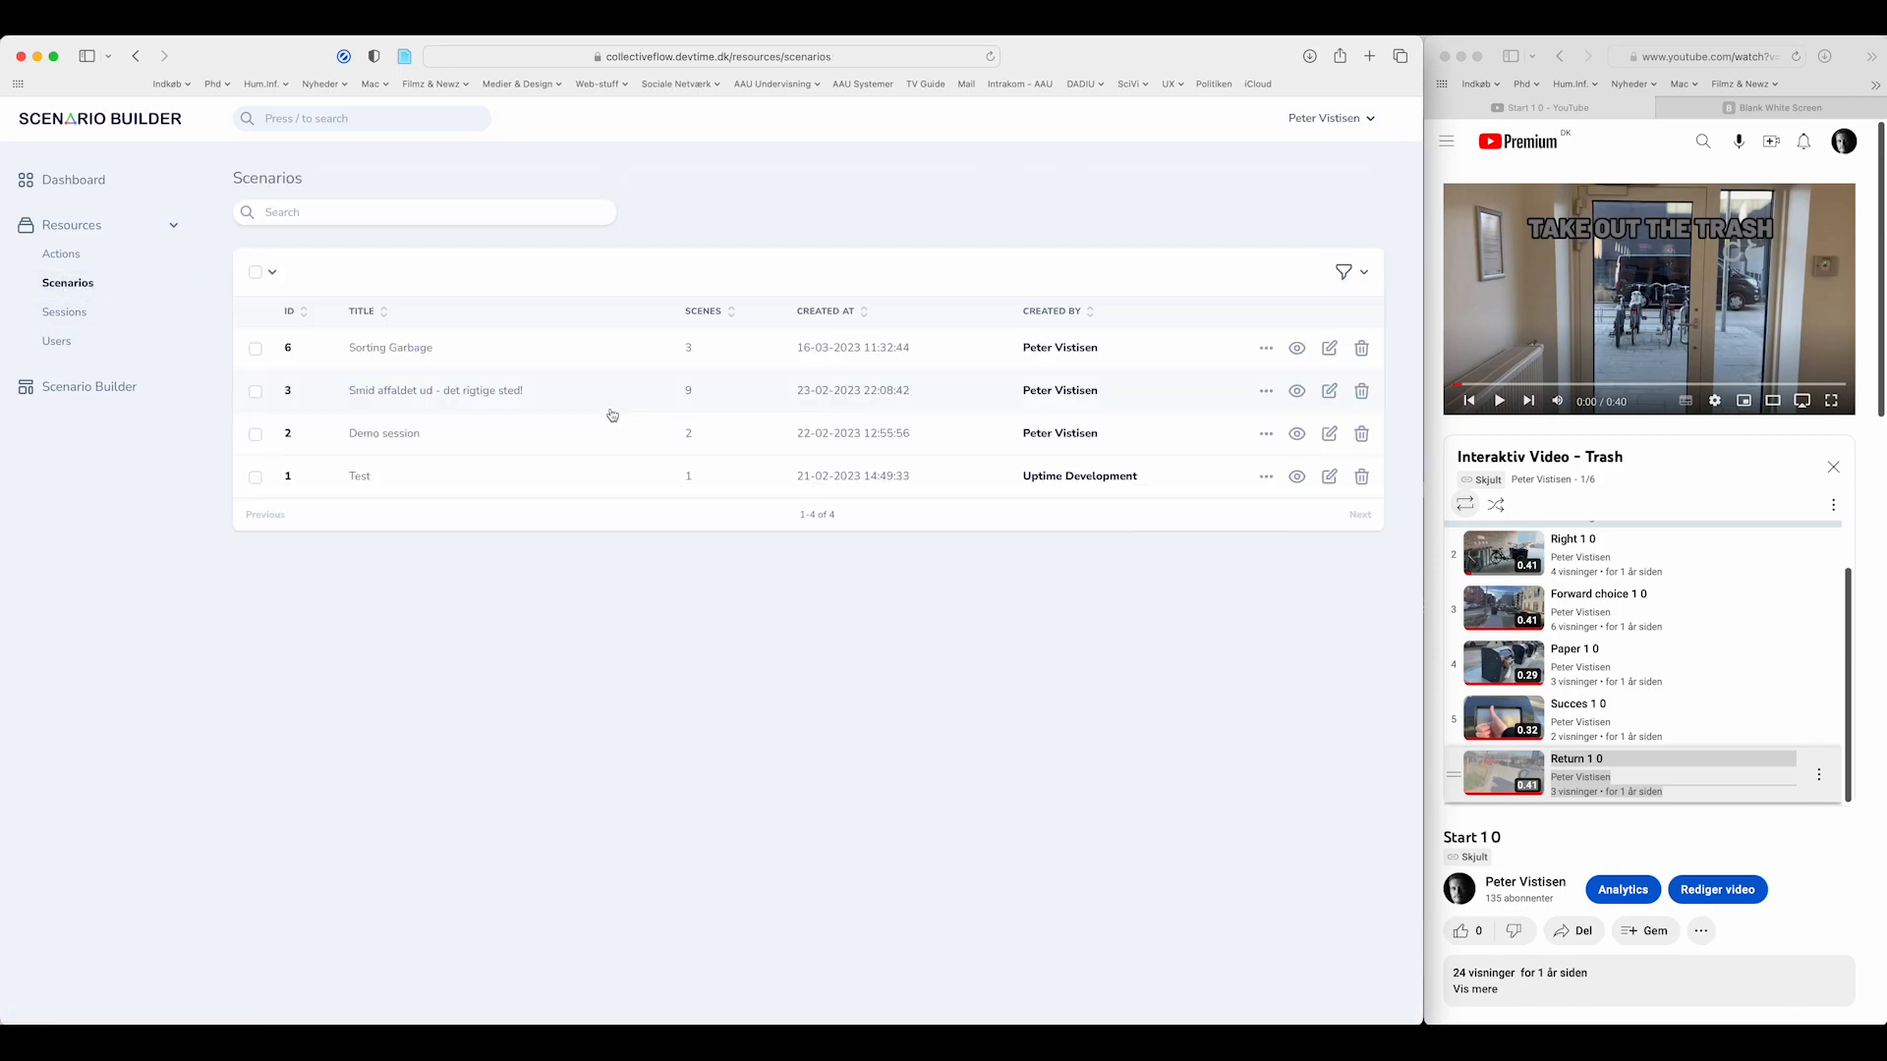
{"action": "left_click", "coordinate": [439, 389]}
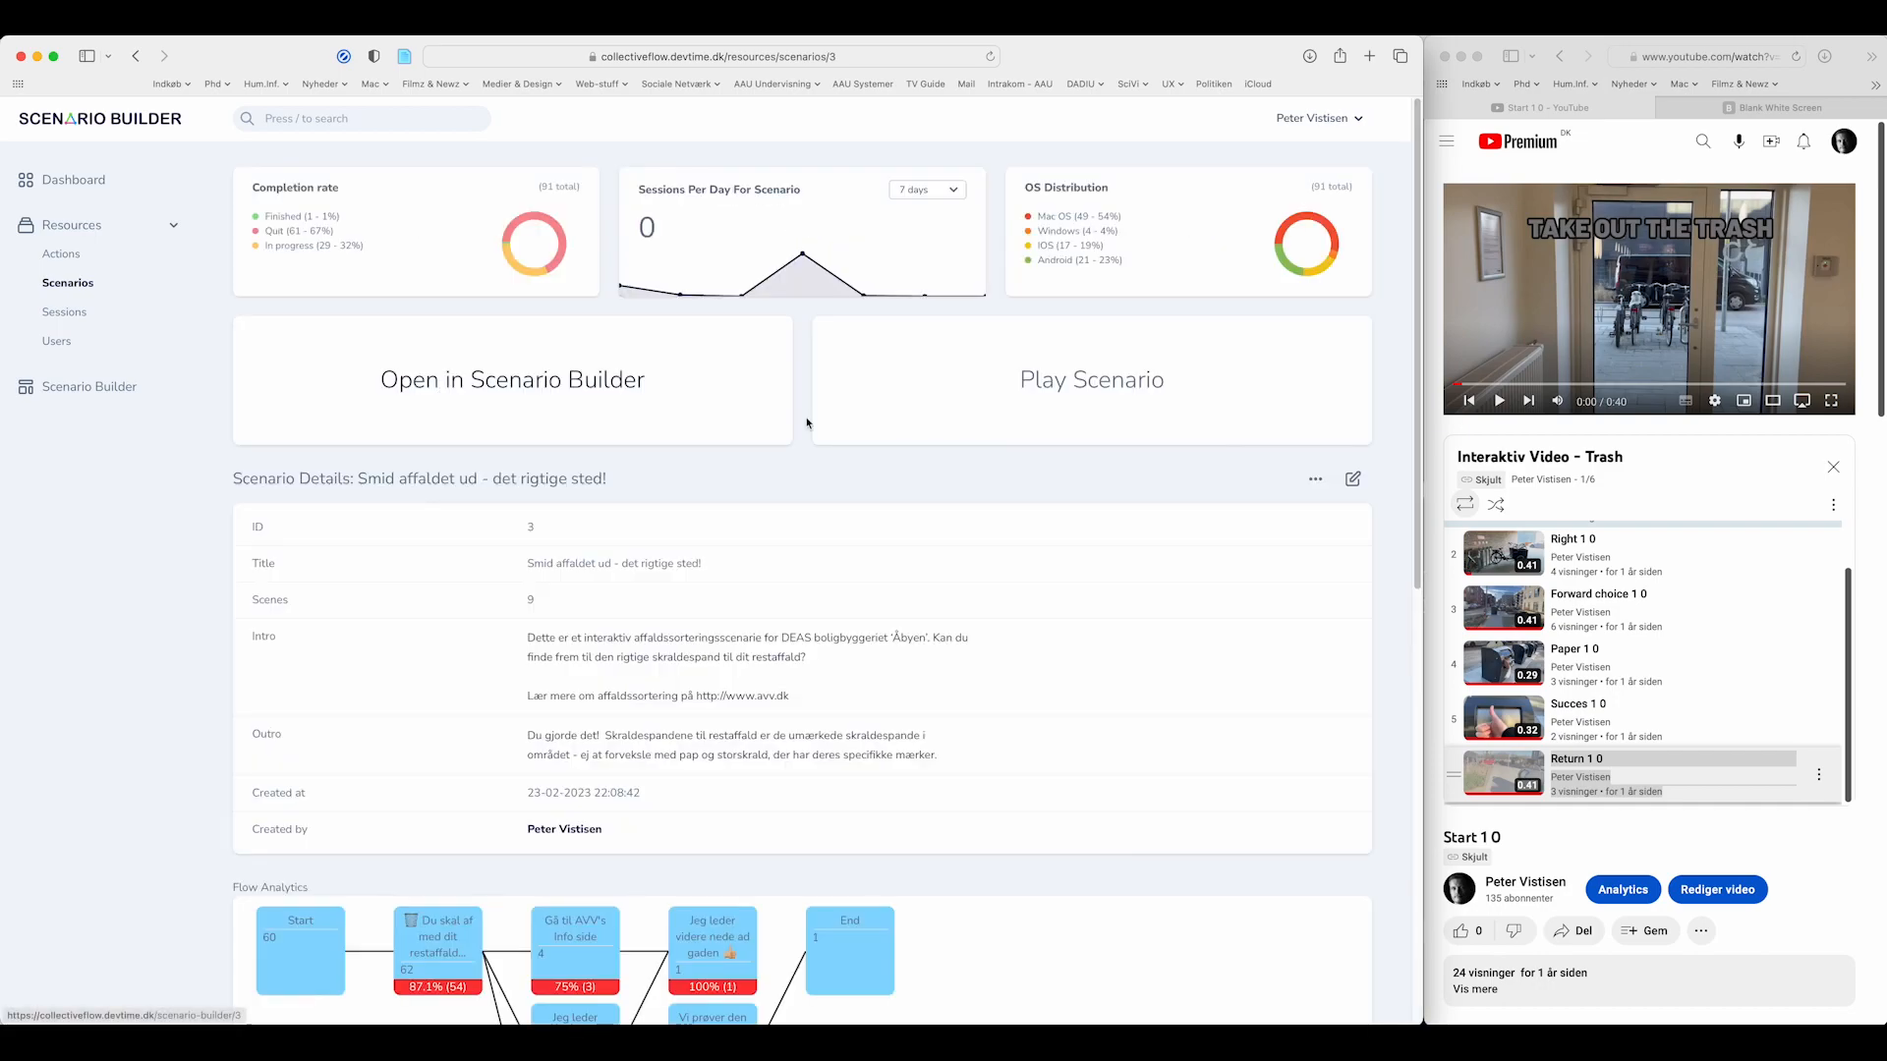
{"action": "left_click", "coordinate": [530, 382]}
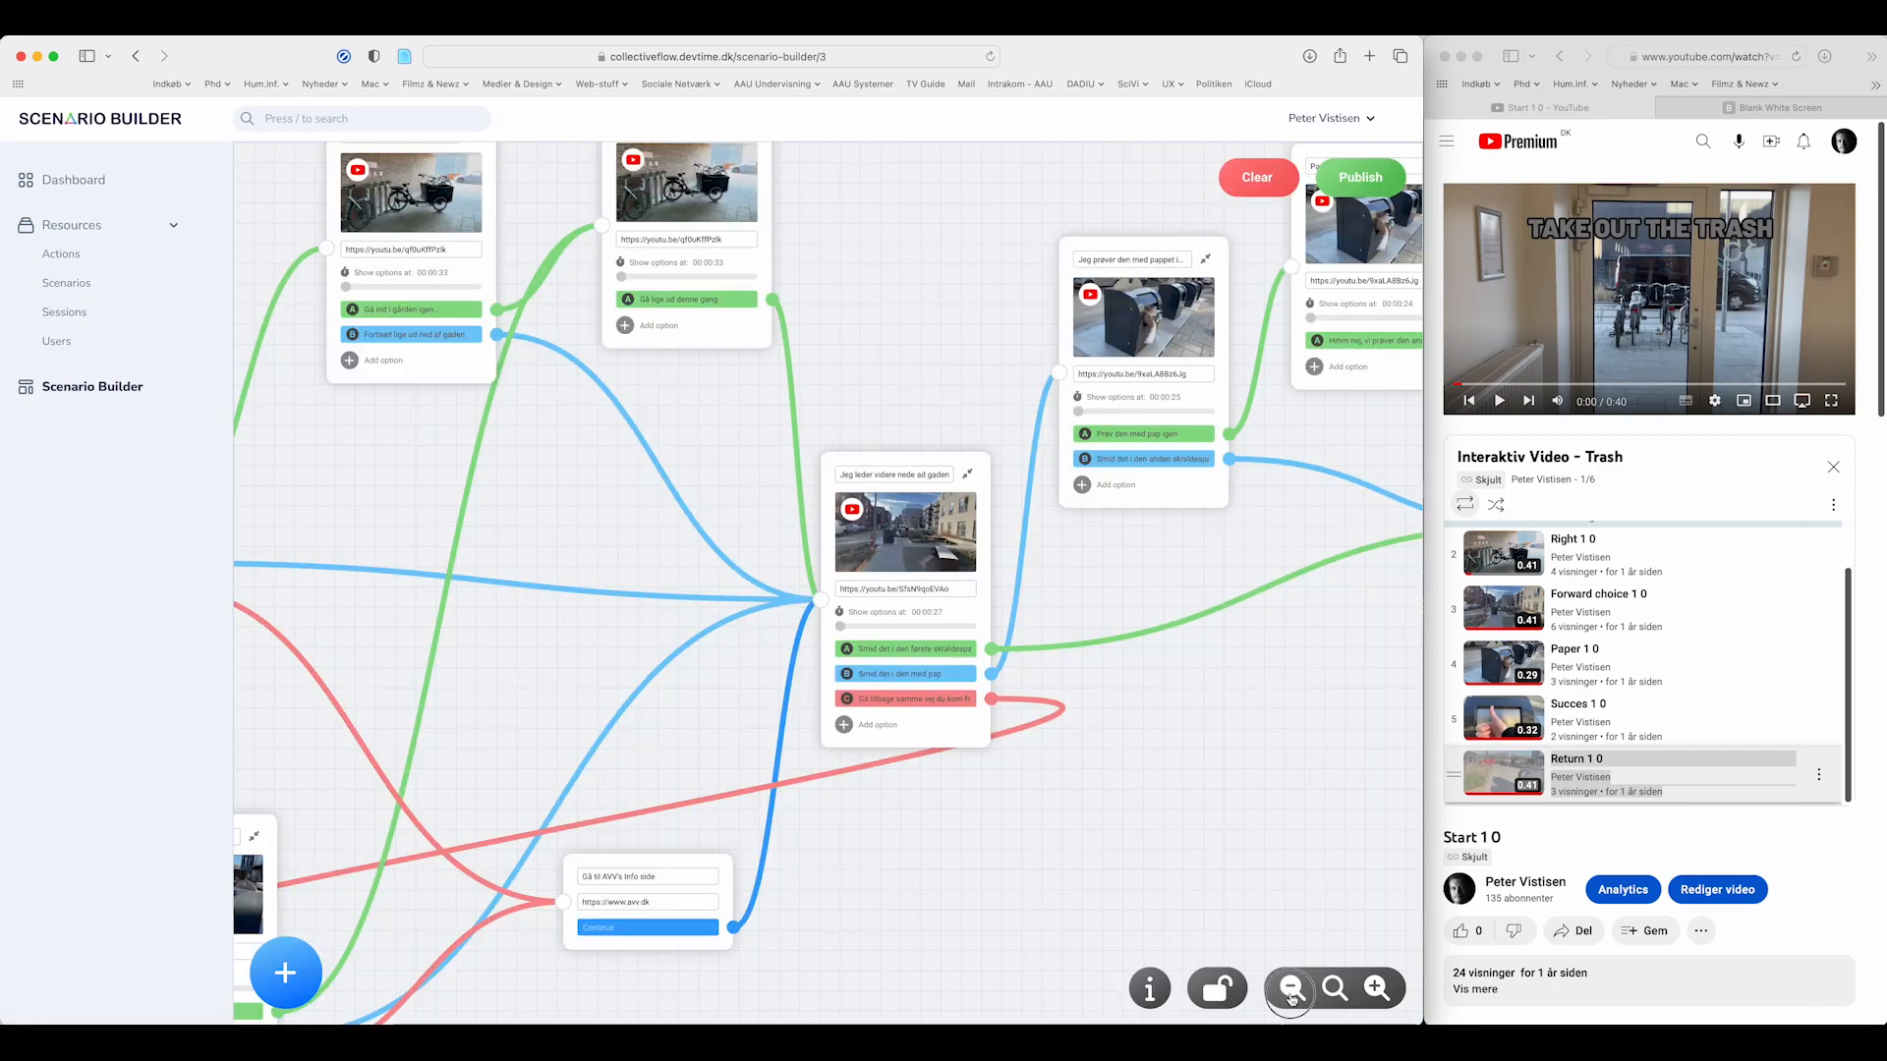
- Examine the overall branching flow of the "Smid affaldet ud - det rigtige sted!" scenario, including its link block and looping connections
{"action": "left_click", "coordinate": [1290, 991]}
{"action": "left_click", "coordinate": [1292, 997]}
{"action": "scroll", "coordinate": [1692, 635], "scroll_direction": "up", "scroll_amount": 1}
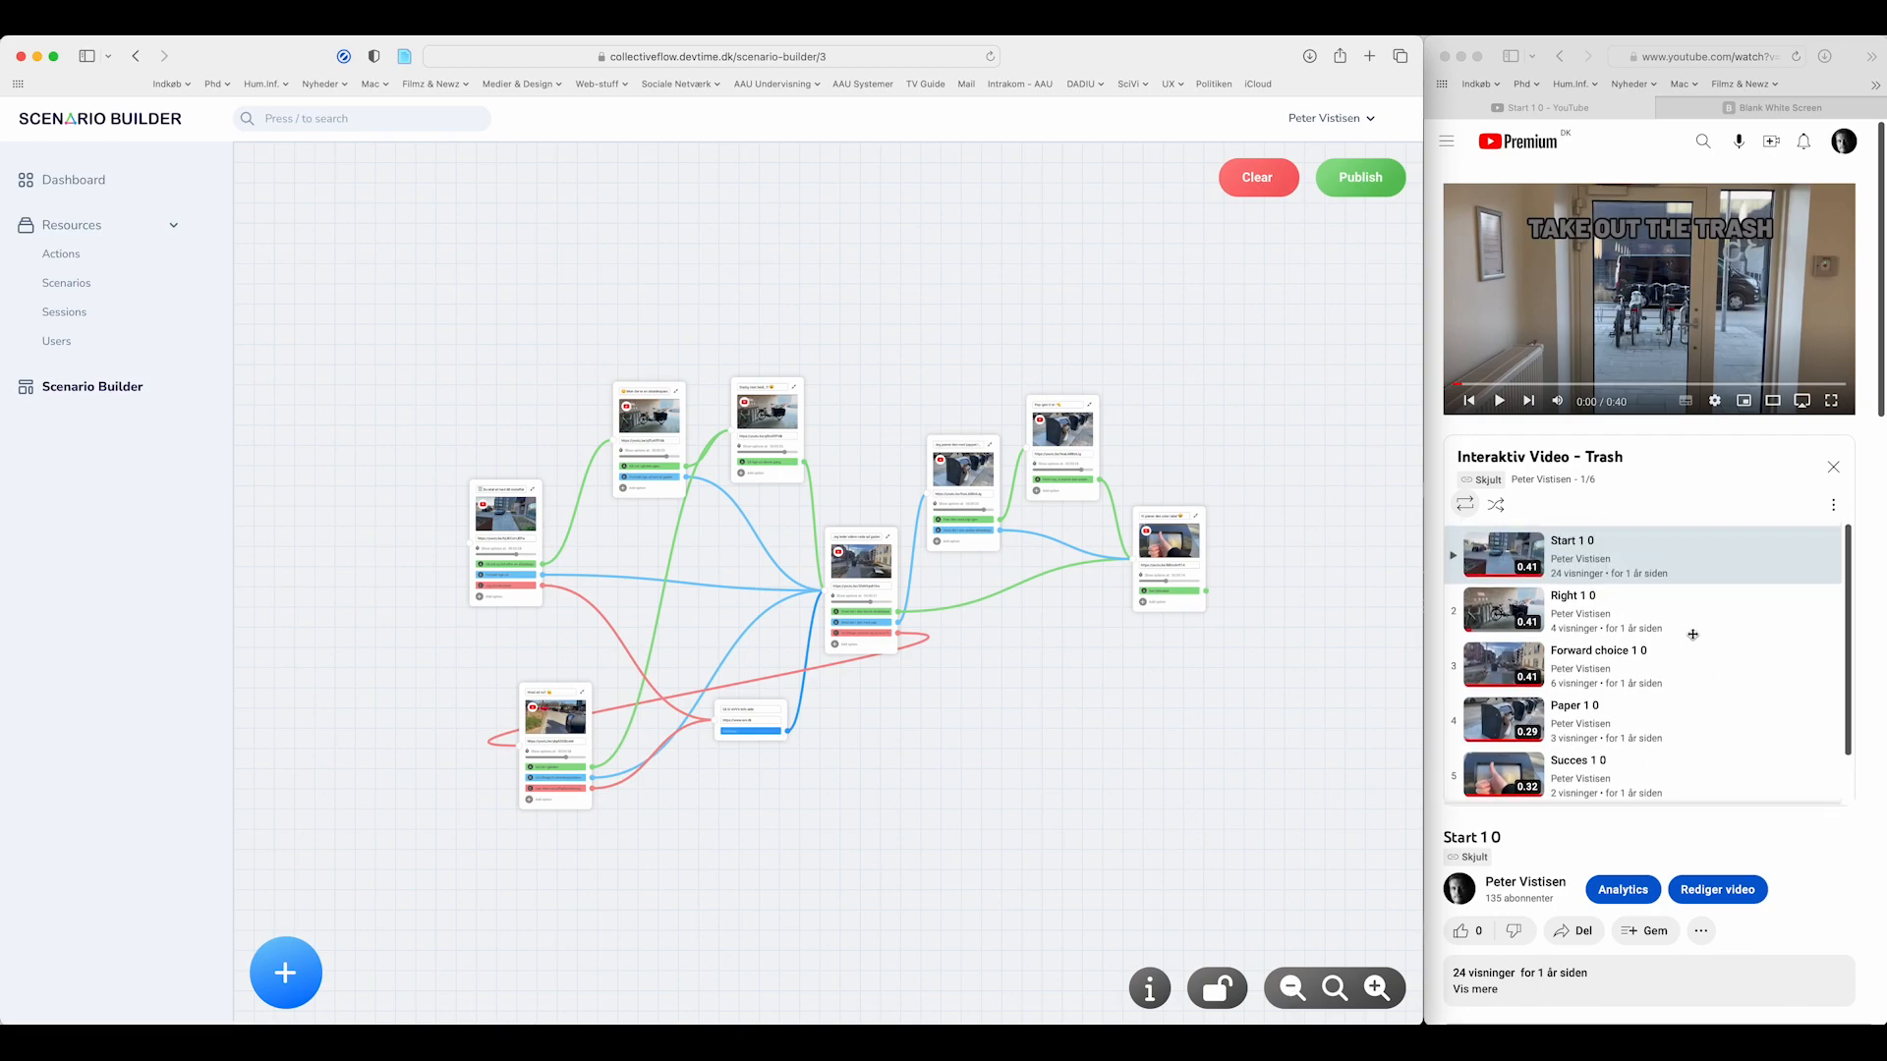
{"action": "scroll", "coordinate": [1692, 635], "scroll_direction": "down", "scroll_amount": 1}
{"action": "scroll", "coordinate": [1692, 635], "scroll_direction": "up", "scroll_amount": 1}
{"action": "left_click_drag", "start_coordinate": [1057, 703], "coordinate": [989, 719]}
{"action": "left_click", "coordinate": [1377, 986]}
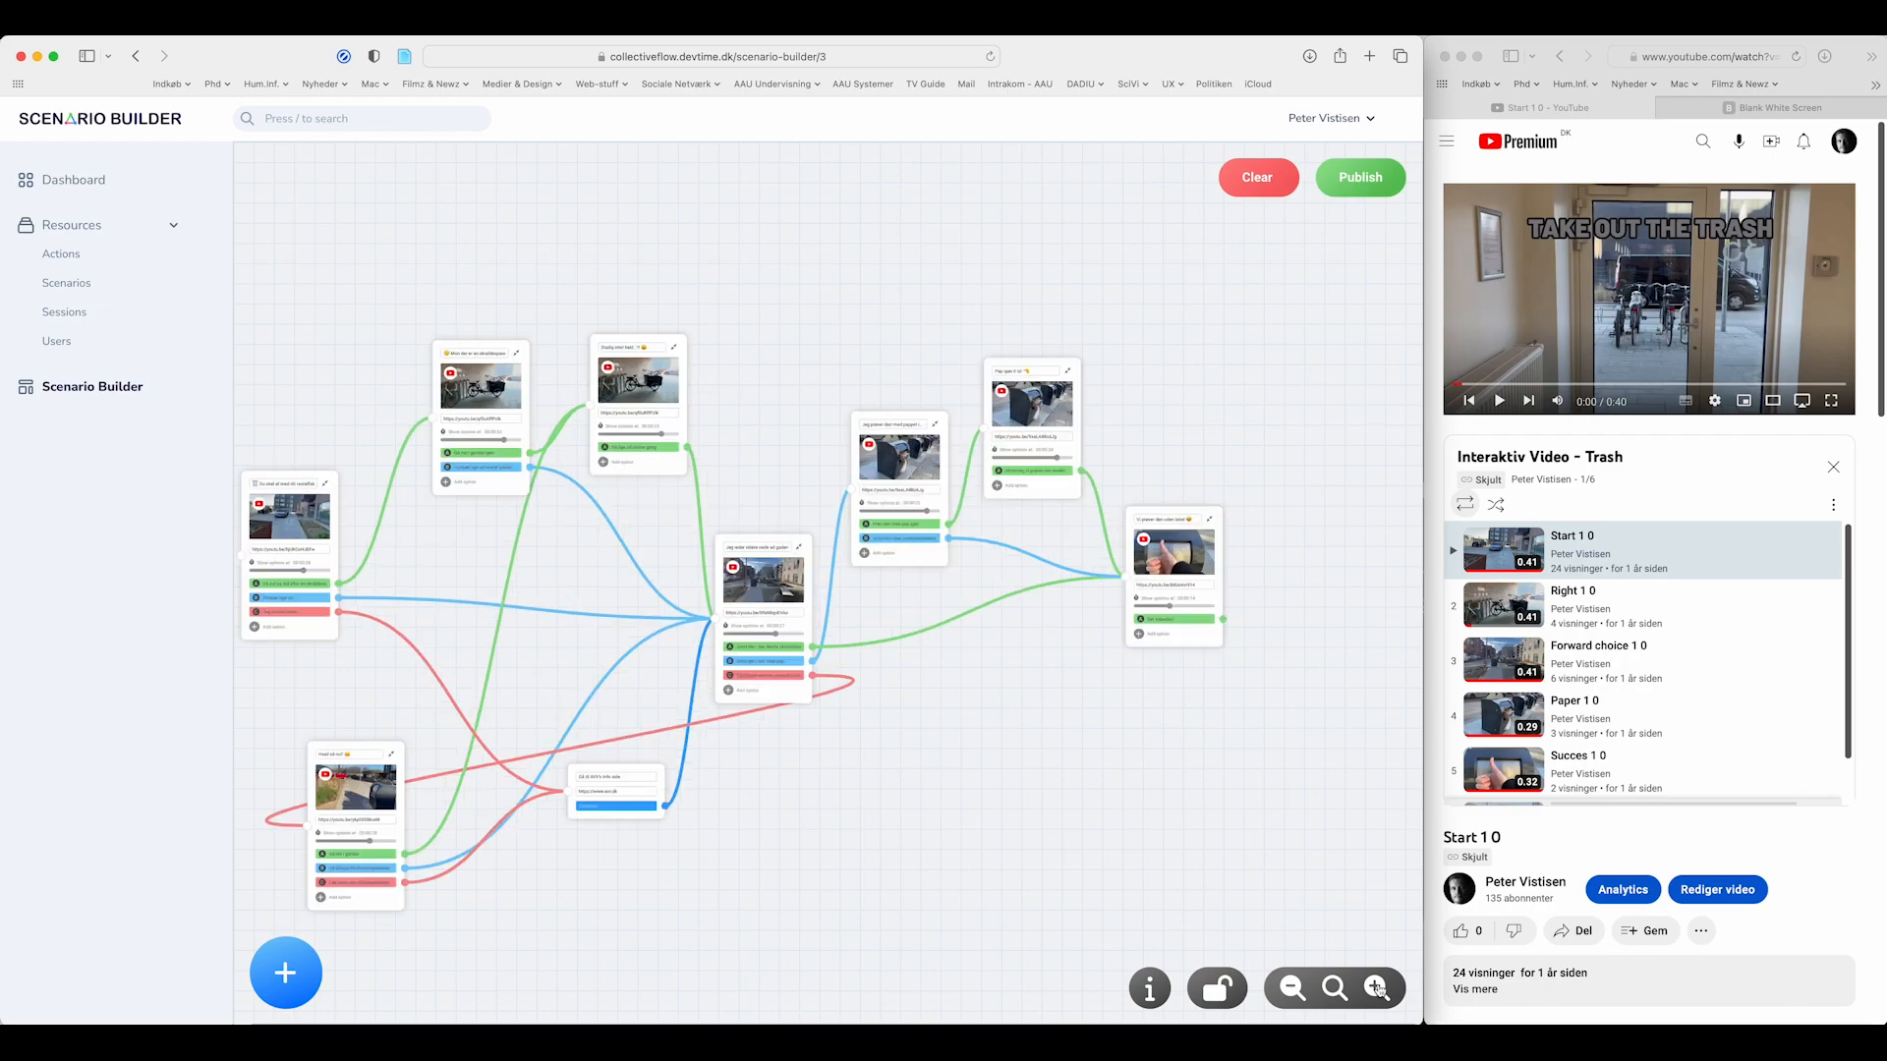
{"action": "scroll", "coordinate": [1031, 874], "scroll_direction": "left", "scroll_amount": 3}
{"action": "left_click_drag", "start_coordinate": [882, 783], "coordinate": [772, 776]}
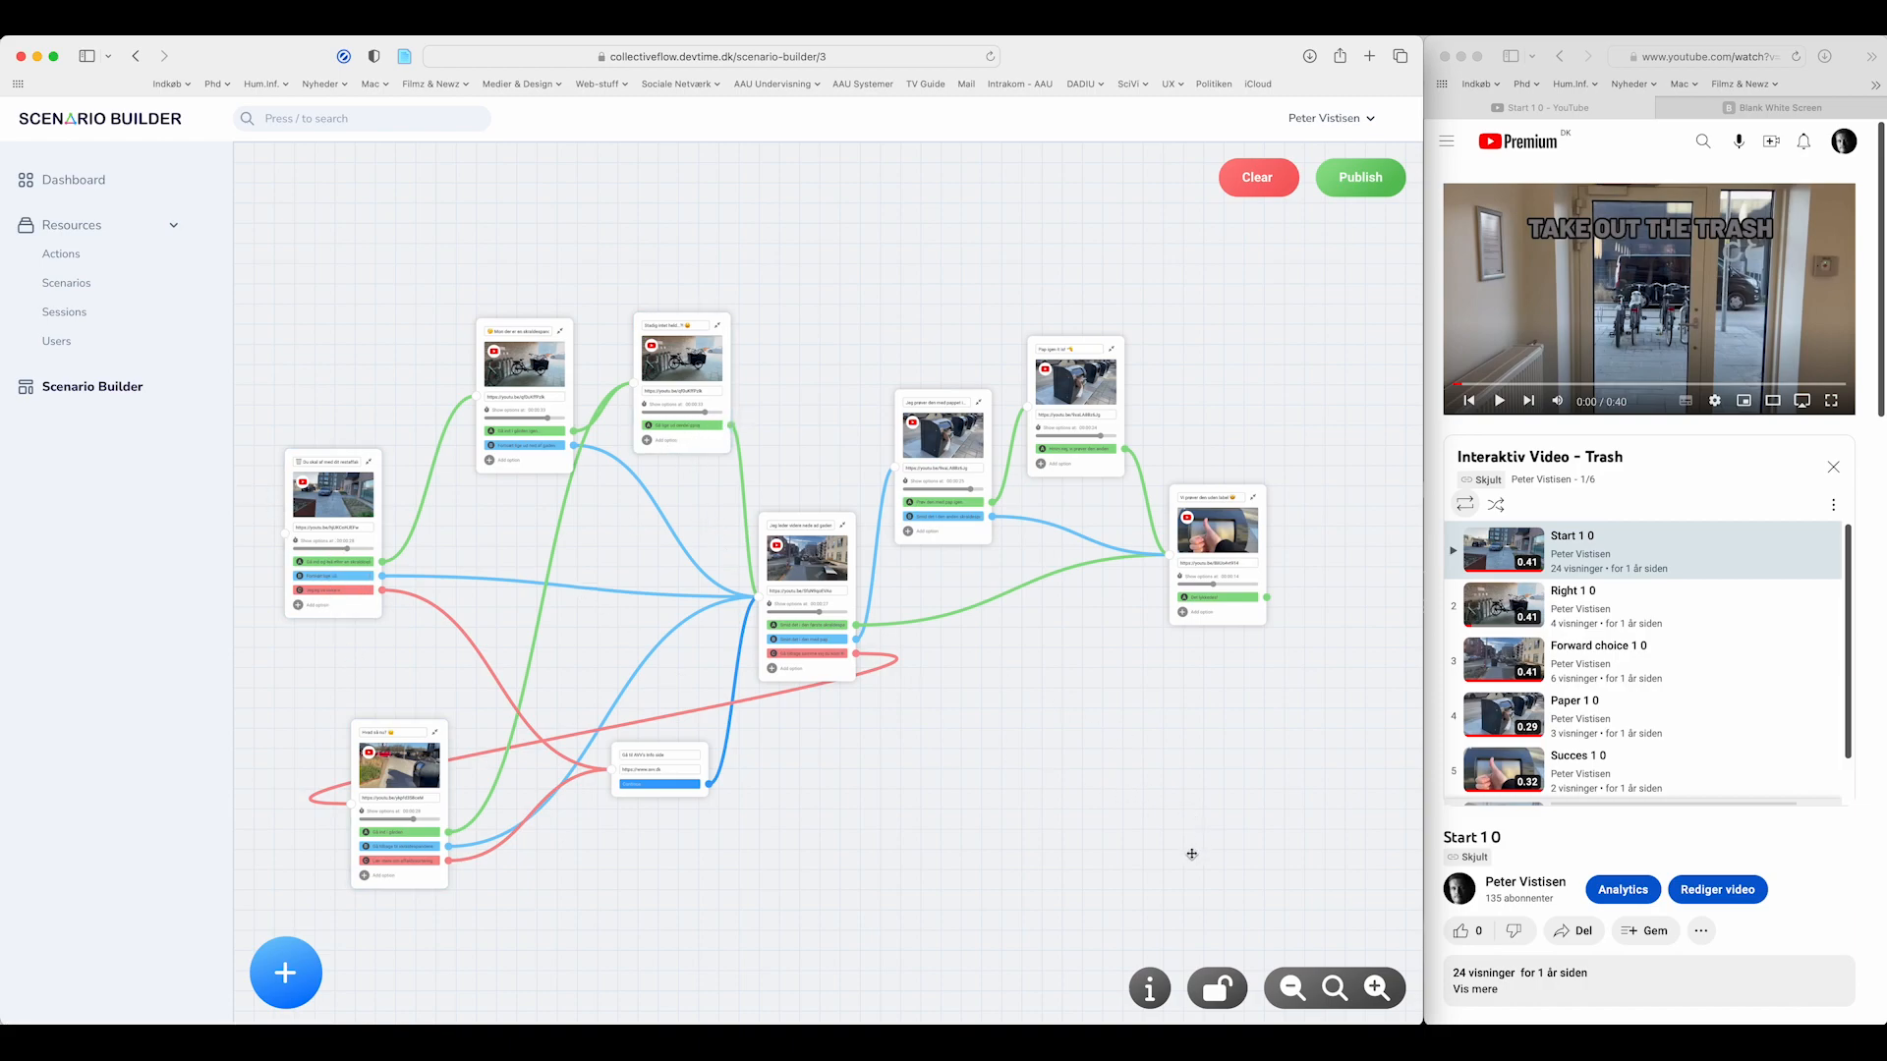
- Set the starting scene's answer options to show at 00:00:29
{"action": "left_click", "coordinate": [1375, 992]}
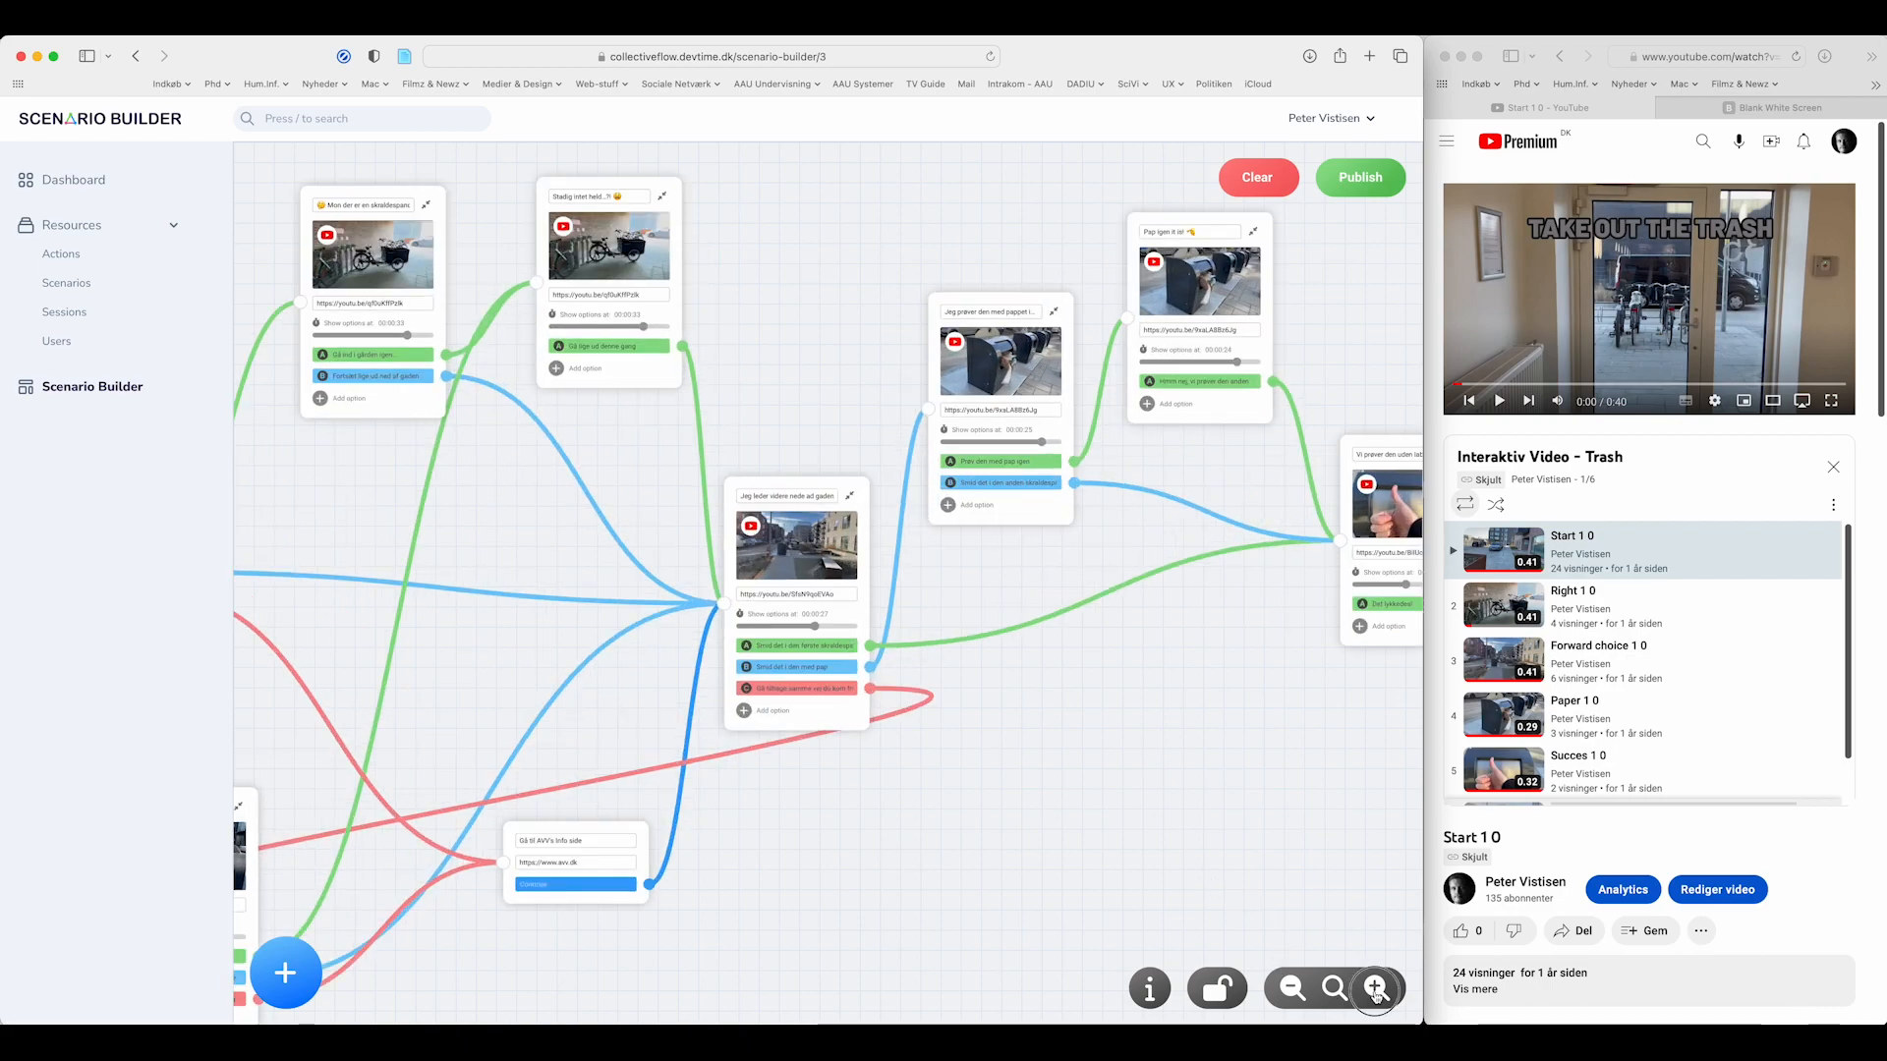
{"action": "left_click", "coordinate": [1376, 993]}
{"action": "left_click_drag", "start_coordinate": [497, 540], "coordinate": [1019, 650]}
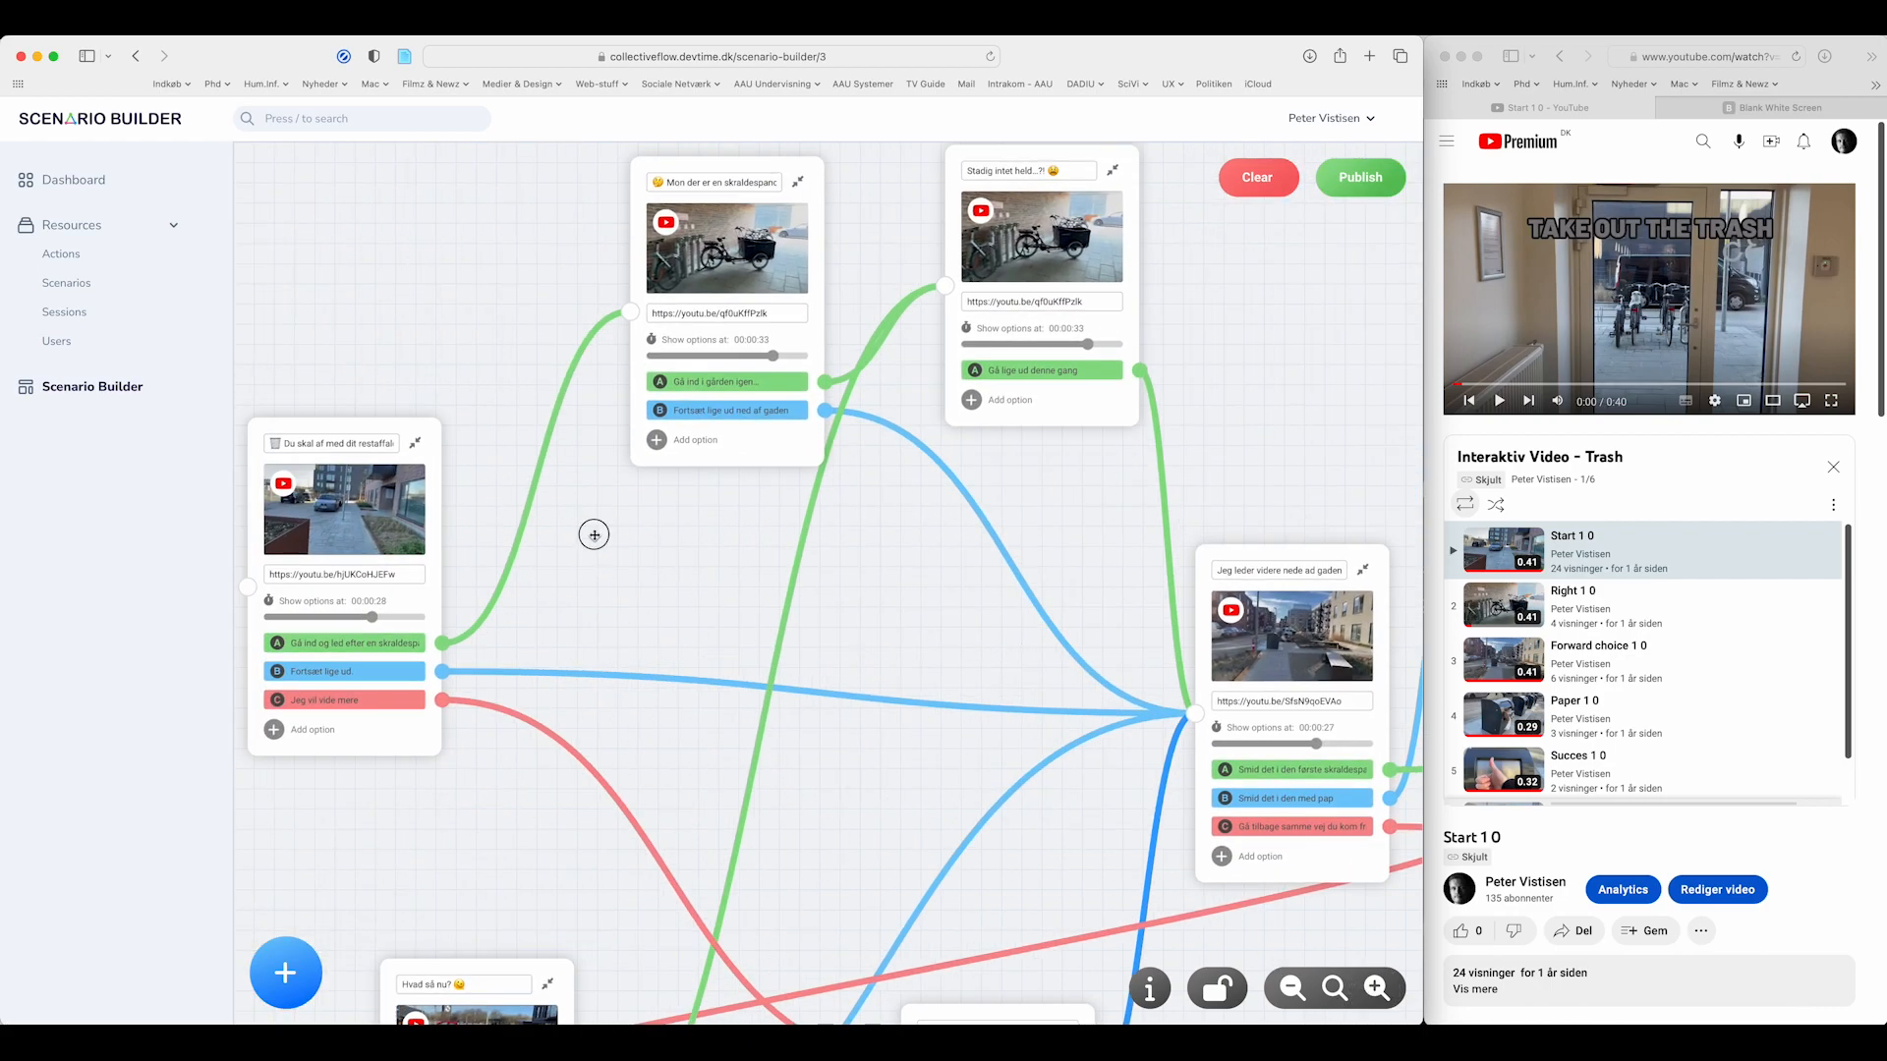
{"action": "left_click_drag", "start_coordinate": [594, 534], "coordinate": [825, 533]}
{"action": "mouse_move", "coordinate": [602, 617]}
{"action": "left_mouse_down"}
{"action": "mouse_move", "coordinate": [650, 621]}
{"action": "mouse_move", "coordinate": [592, 621]}
{"action": "mouse_move", "coordinate": [629, 621]}
{"action": "mouse_move", "coordinate": [609, 620]}
{"action": "left_mouse_up"}
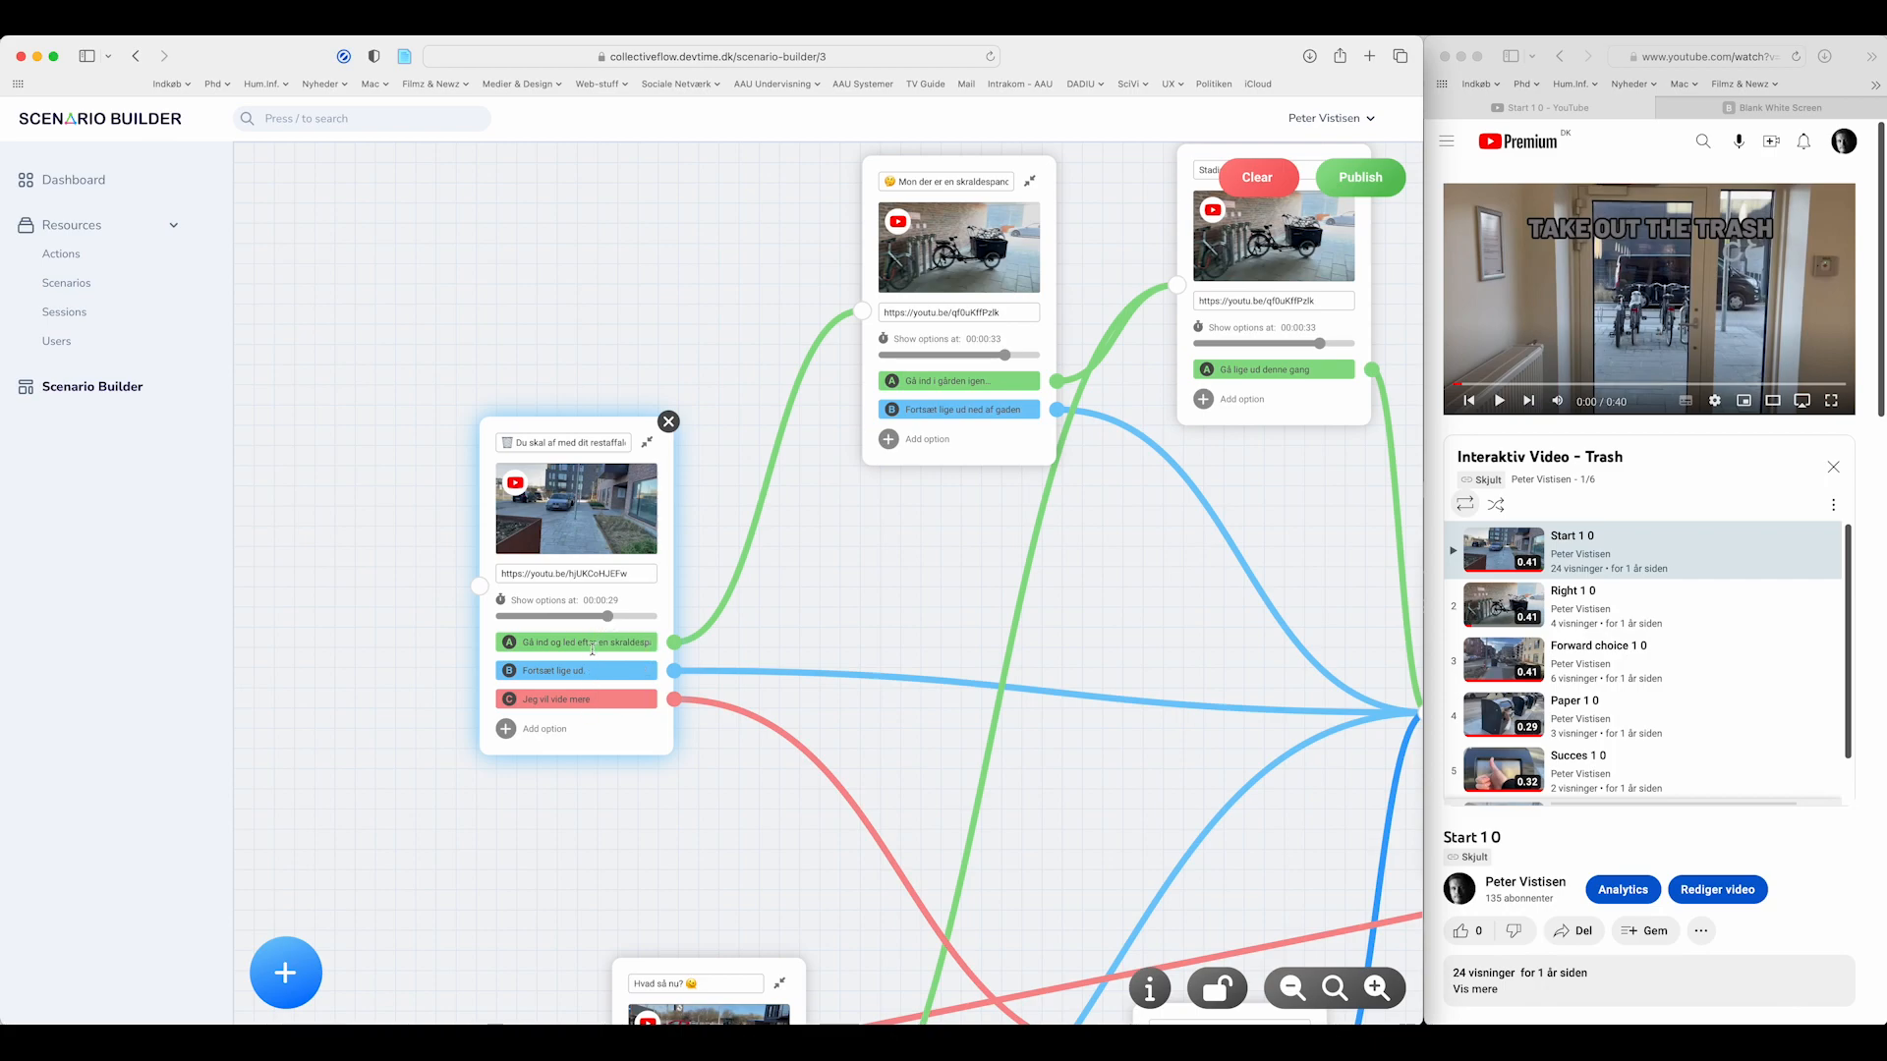
- Play and pause the video preview in the starting scene to check when its answer options should show
{"action": "left_click", "coordinate": [572, 511]}
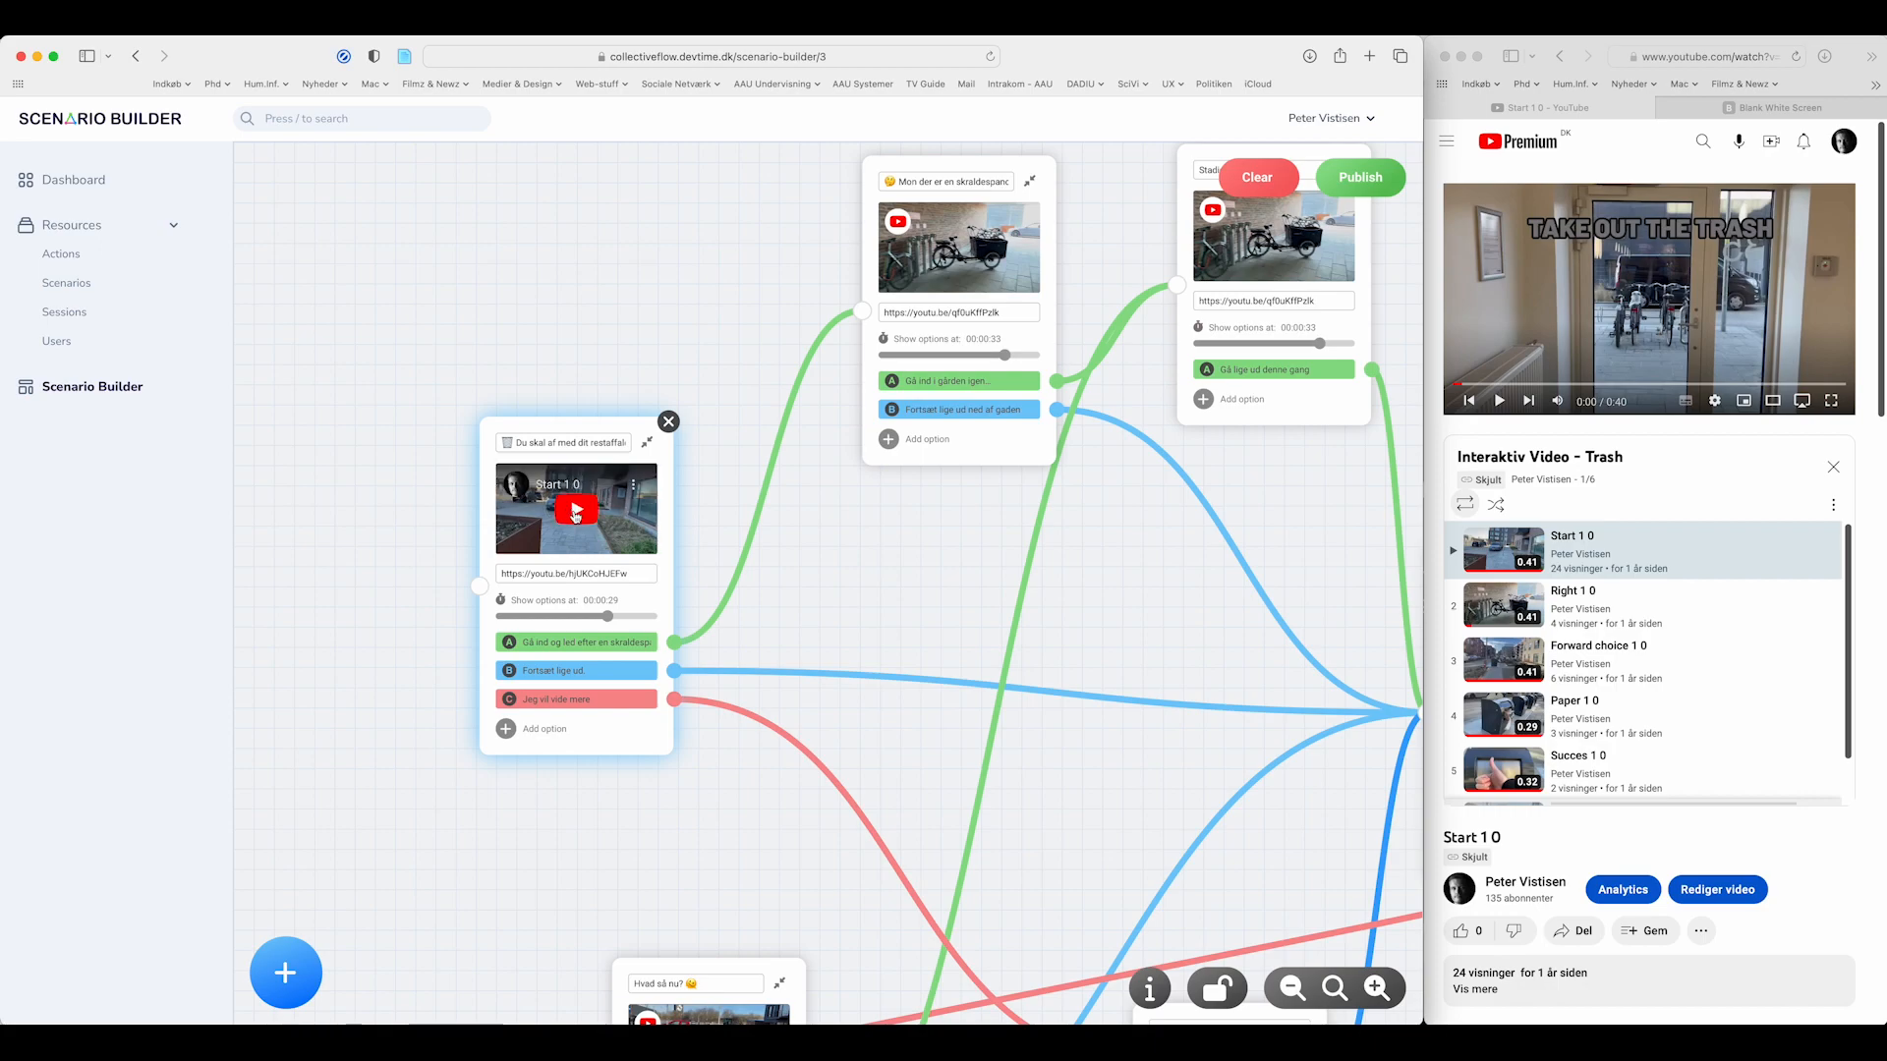
{"action": "left_click_drag", "start_coordinate": [598, 533], "coordinate": [611, 533]}
{"action": "left_click", "coordinate": [610, 532]}
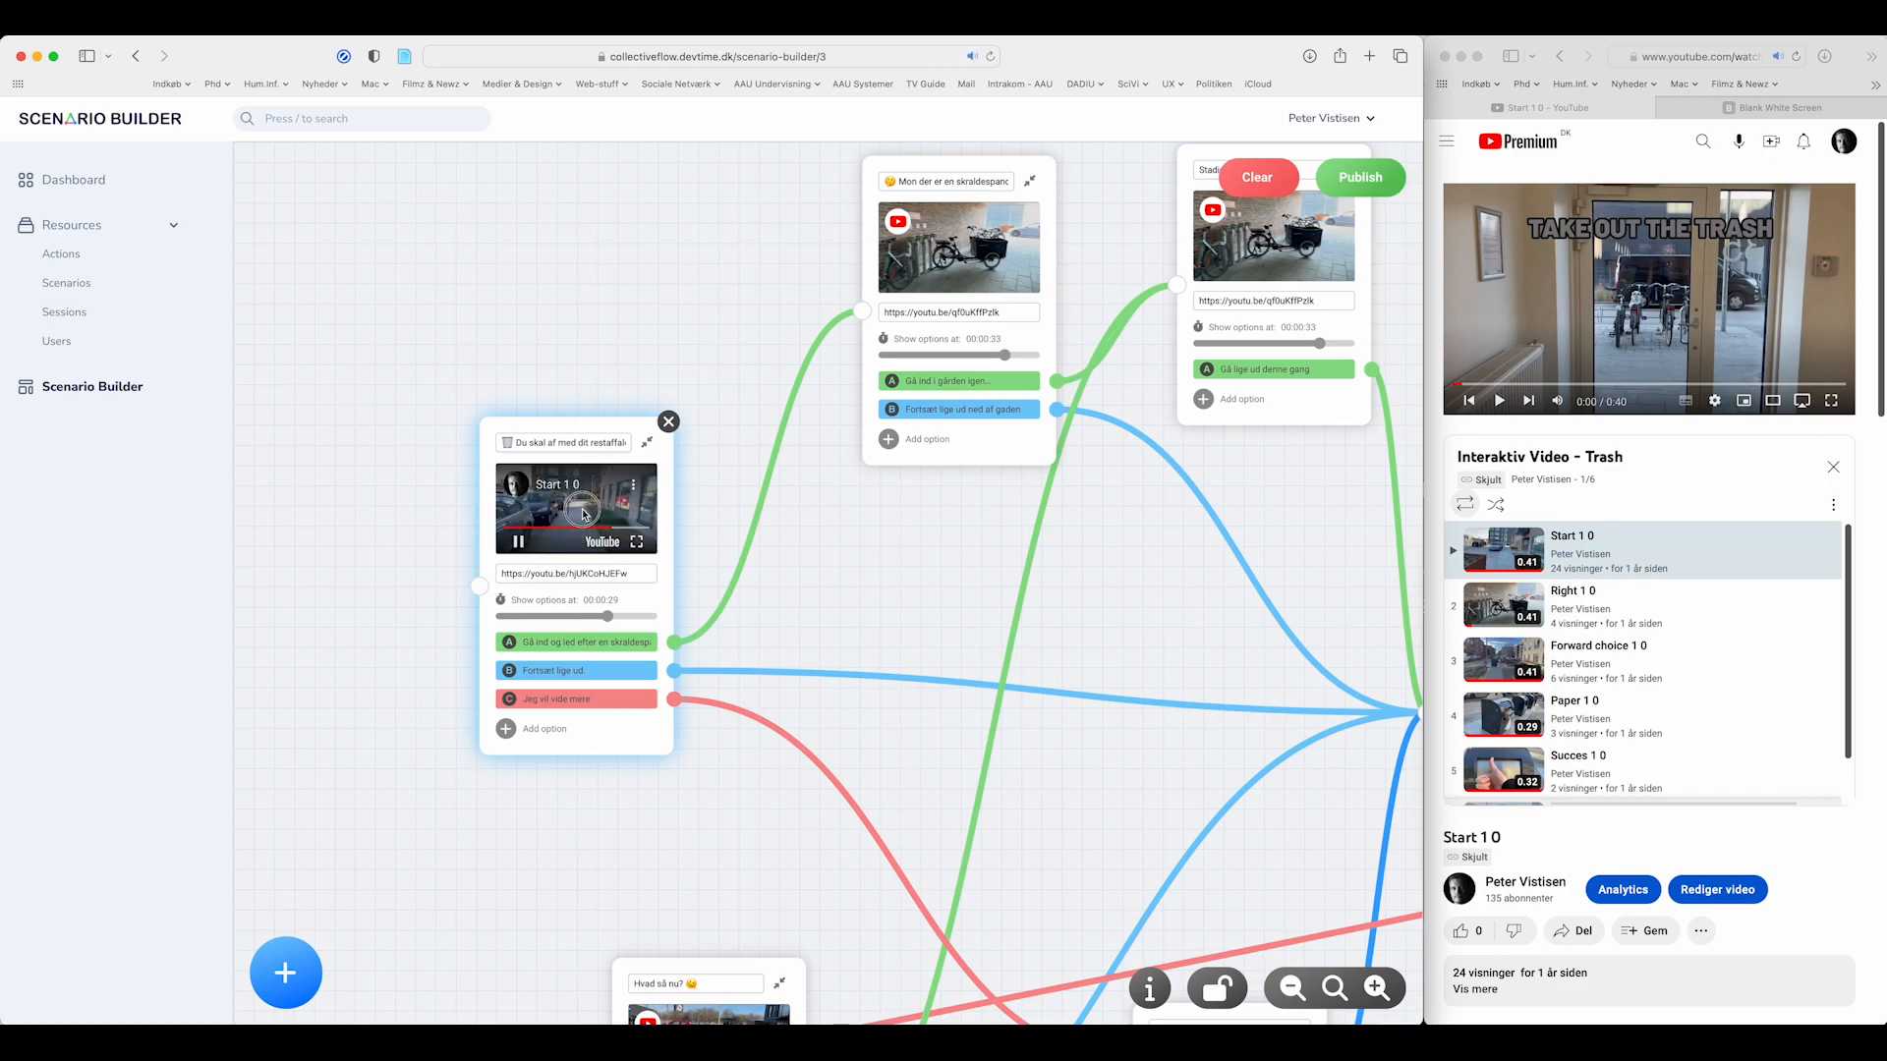
{"action": "left_click", "coordinate": [518, 541]}
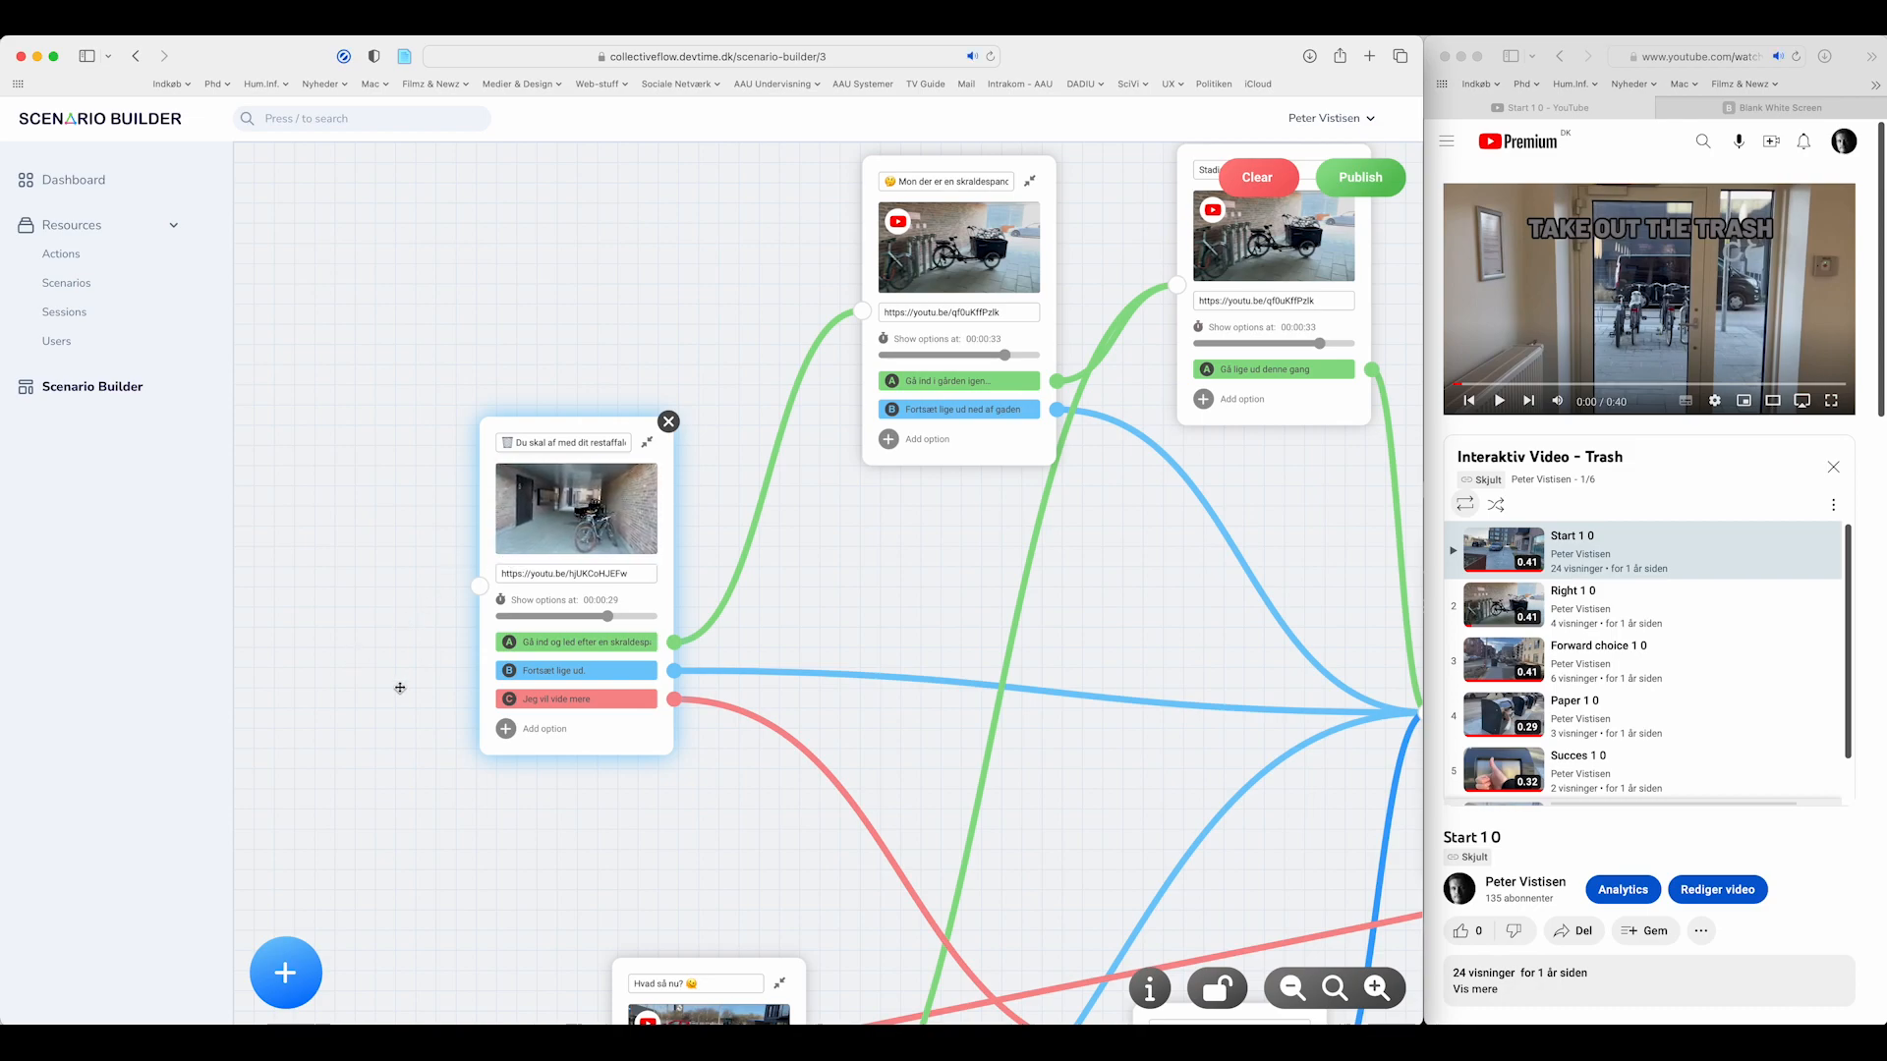
{"action": "left_click", "coordinate": [518, 542]}
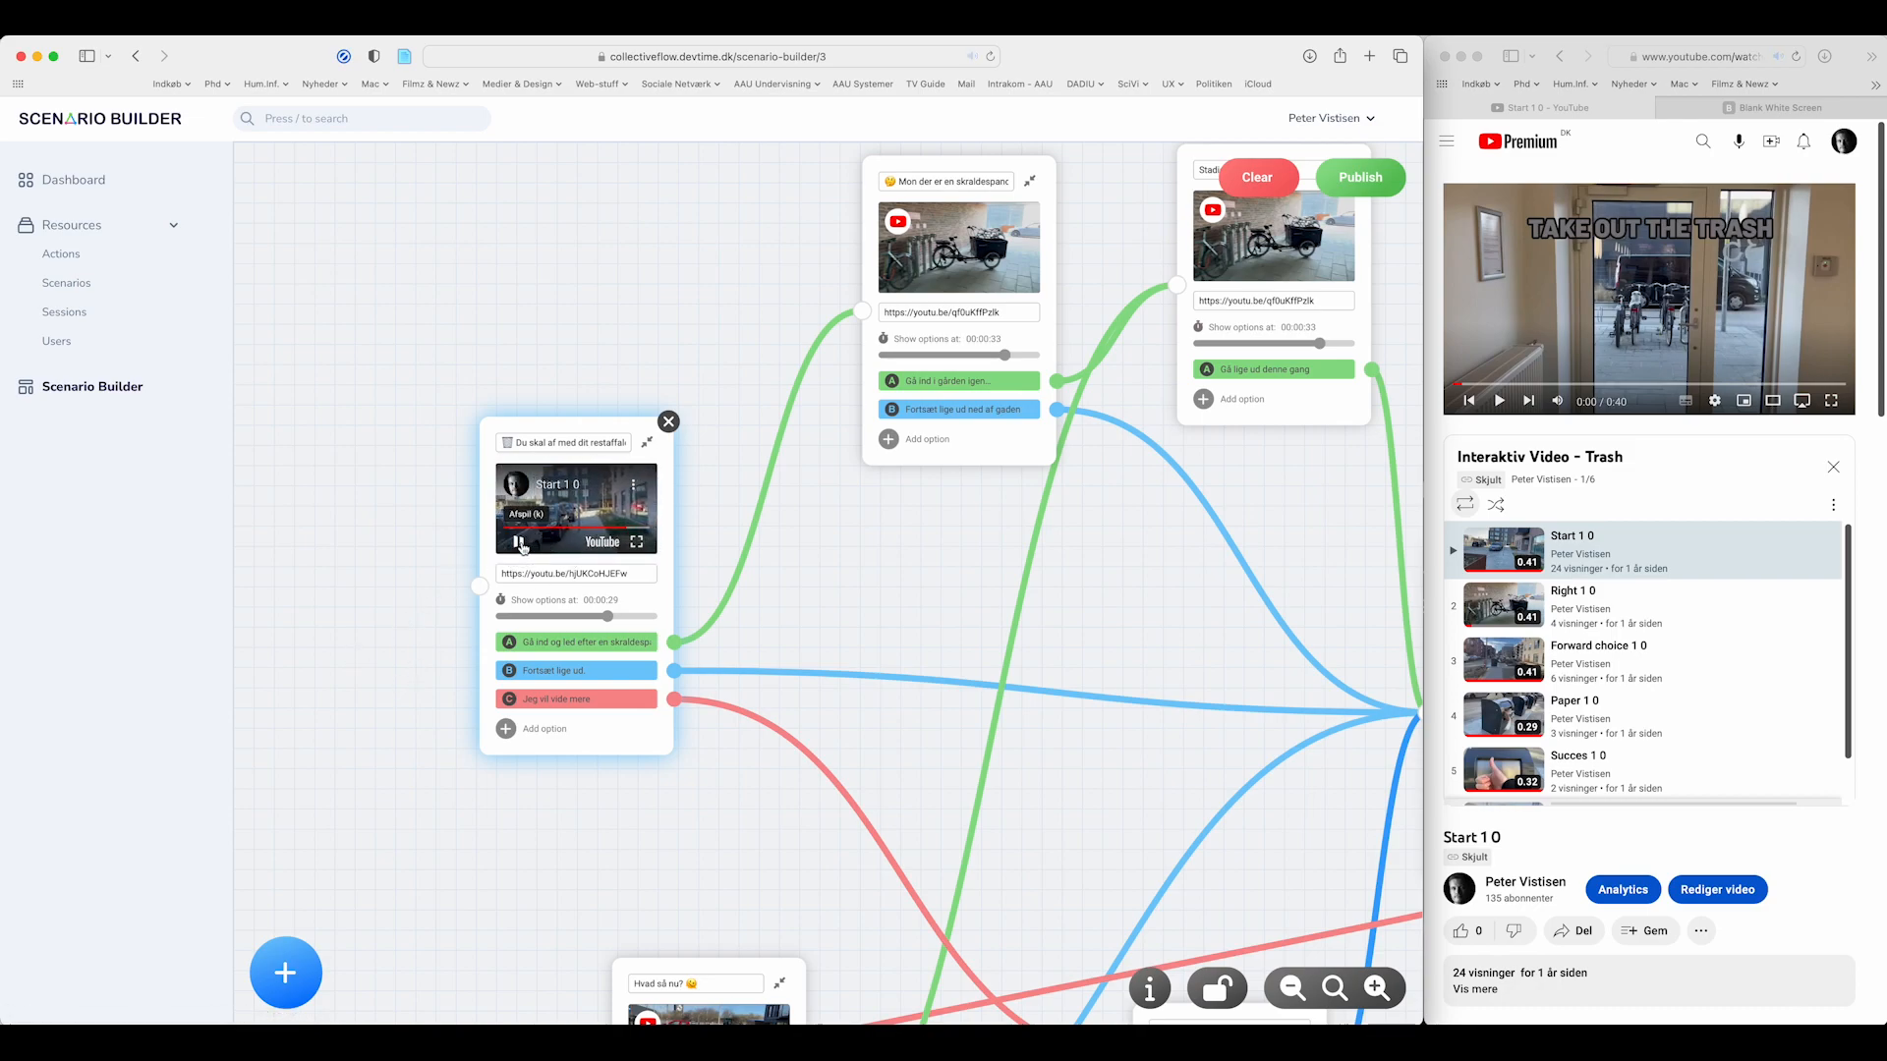
- Set the starting scene's answer options to show at 00:00:30 and review the scenes that follow, up to the final one
{"action": "left_click_drag", "start_coordinate": [607, 620], "coordinate": [611, 619]}
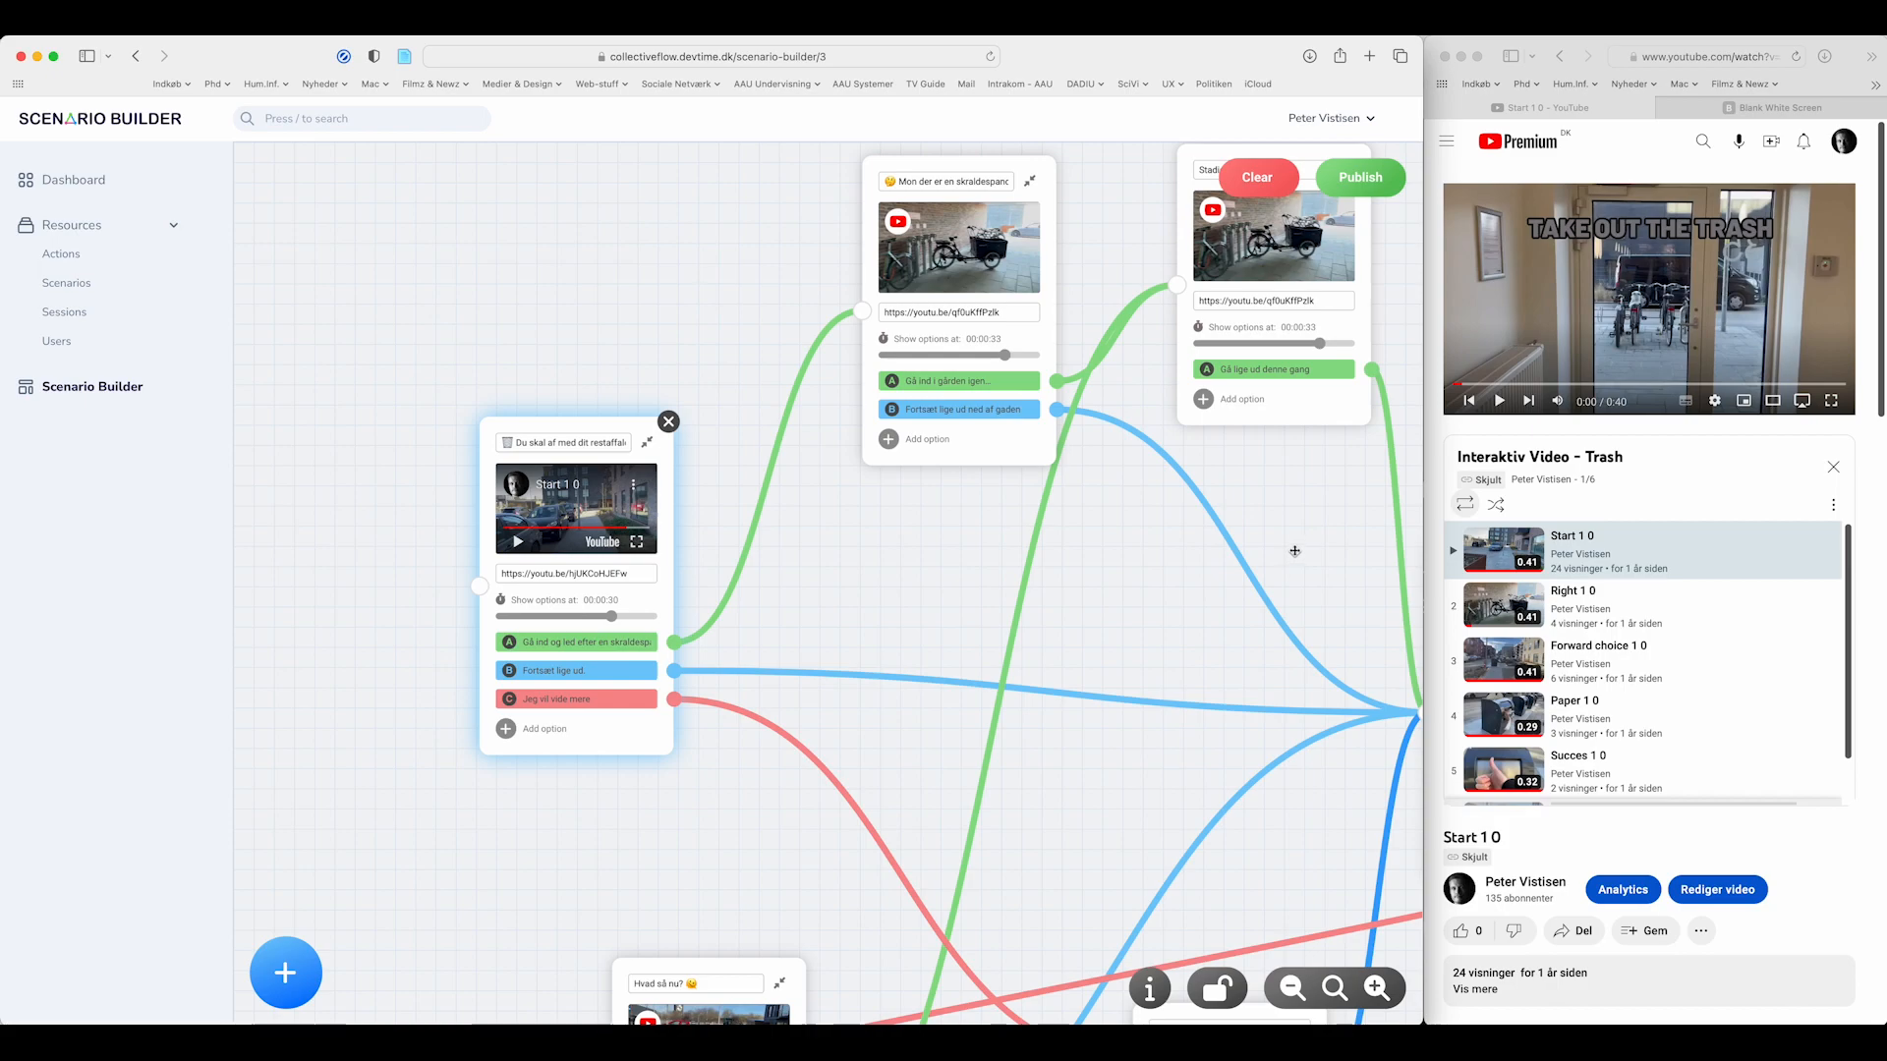
{"action": "scroll", "coordinate": [1140, 560], "scroll_direction": "right", "scroll_amount": 3}
{"action": "scroll", "coordinate": [1140, 560], "scroll_direction": "up", "scroll_amount": 2}
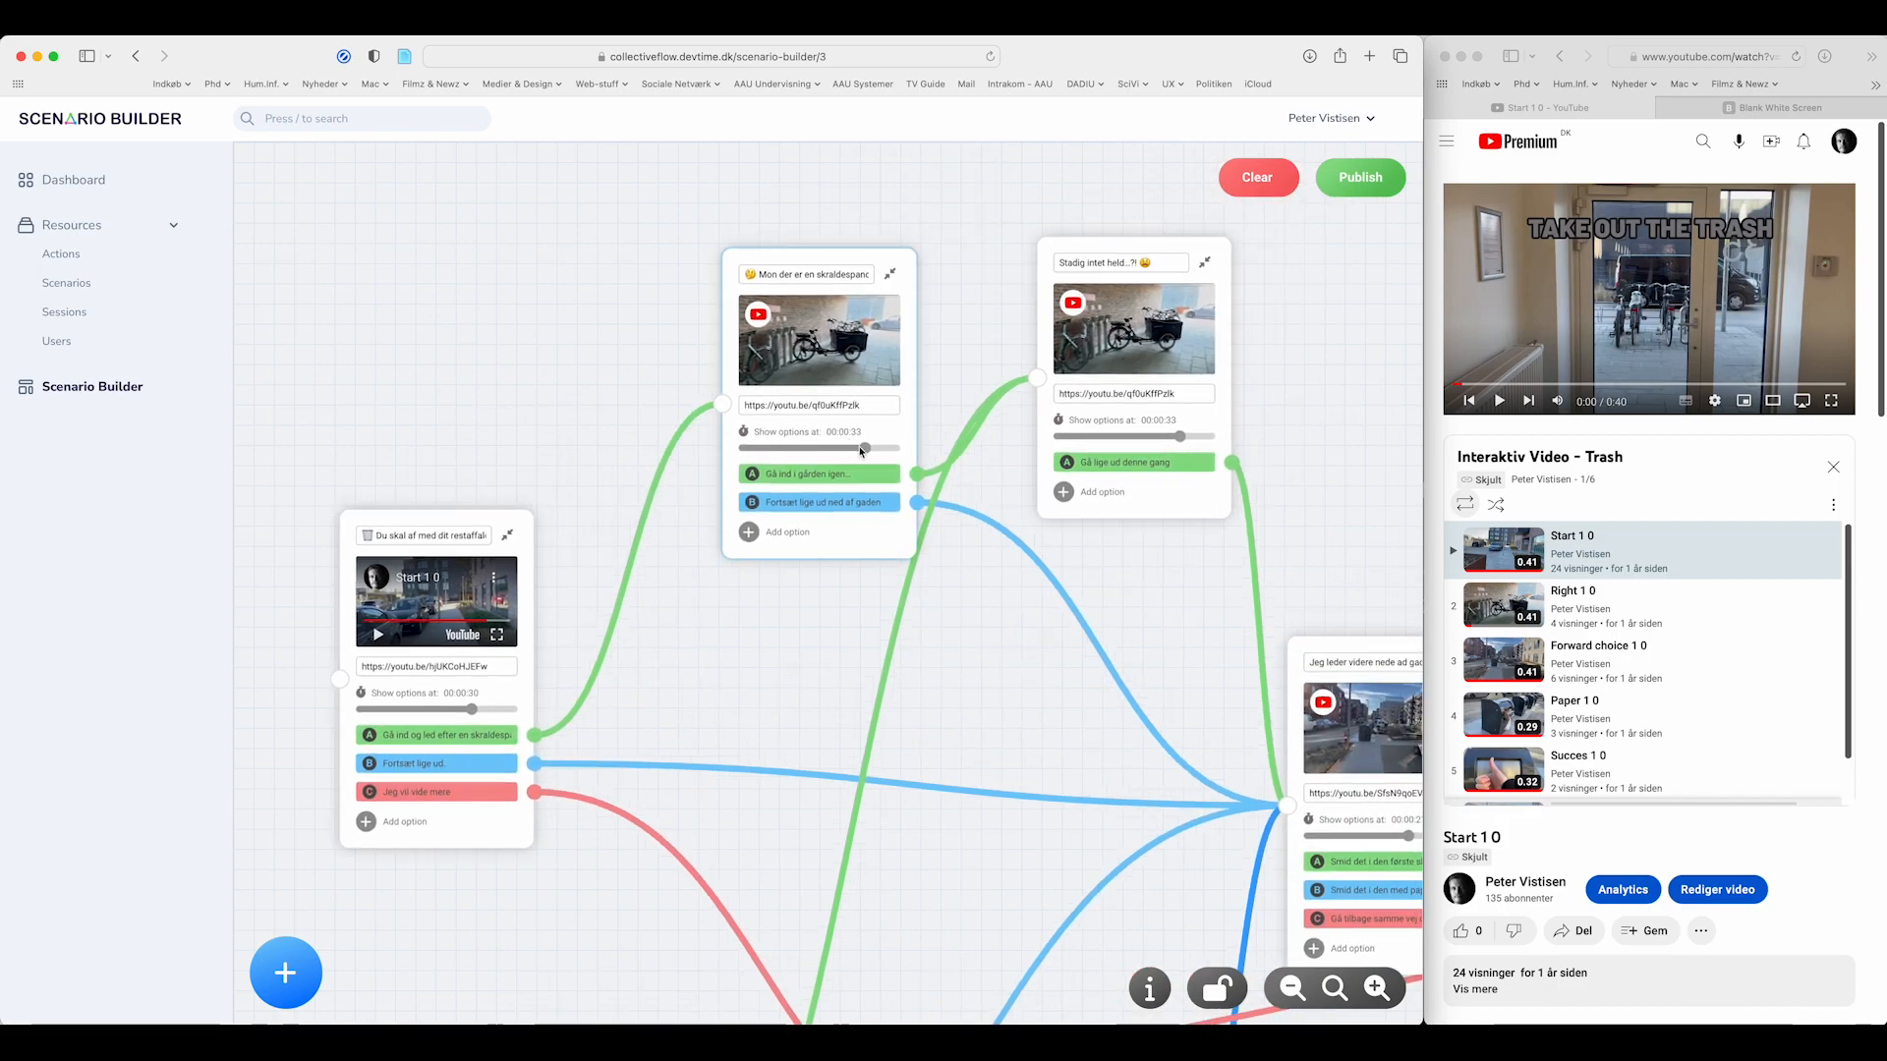
{"action": "left_click_drag", "start_coordinate": [1202, 607], "coordinate": [936, 465]}
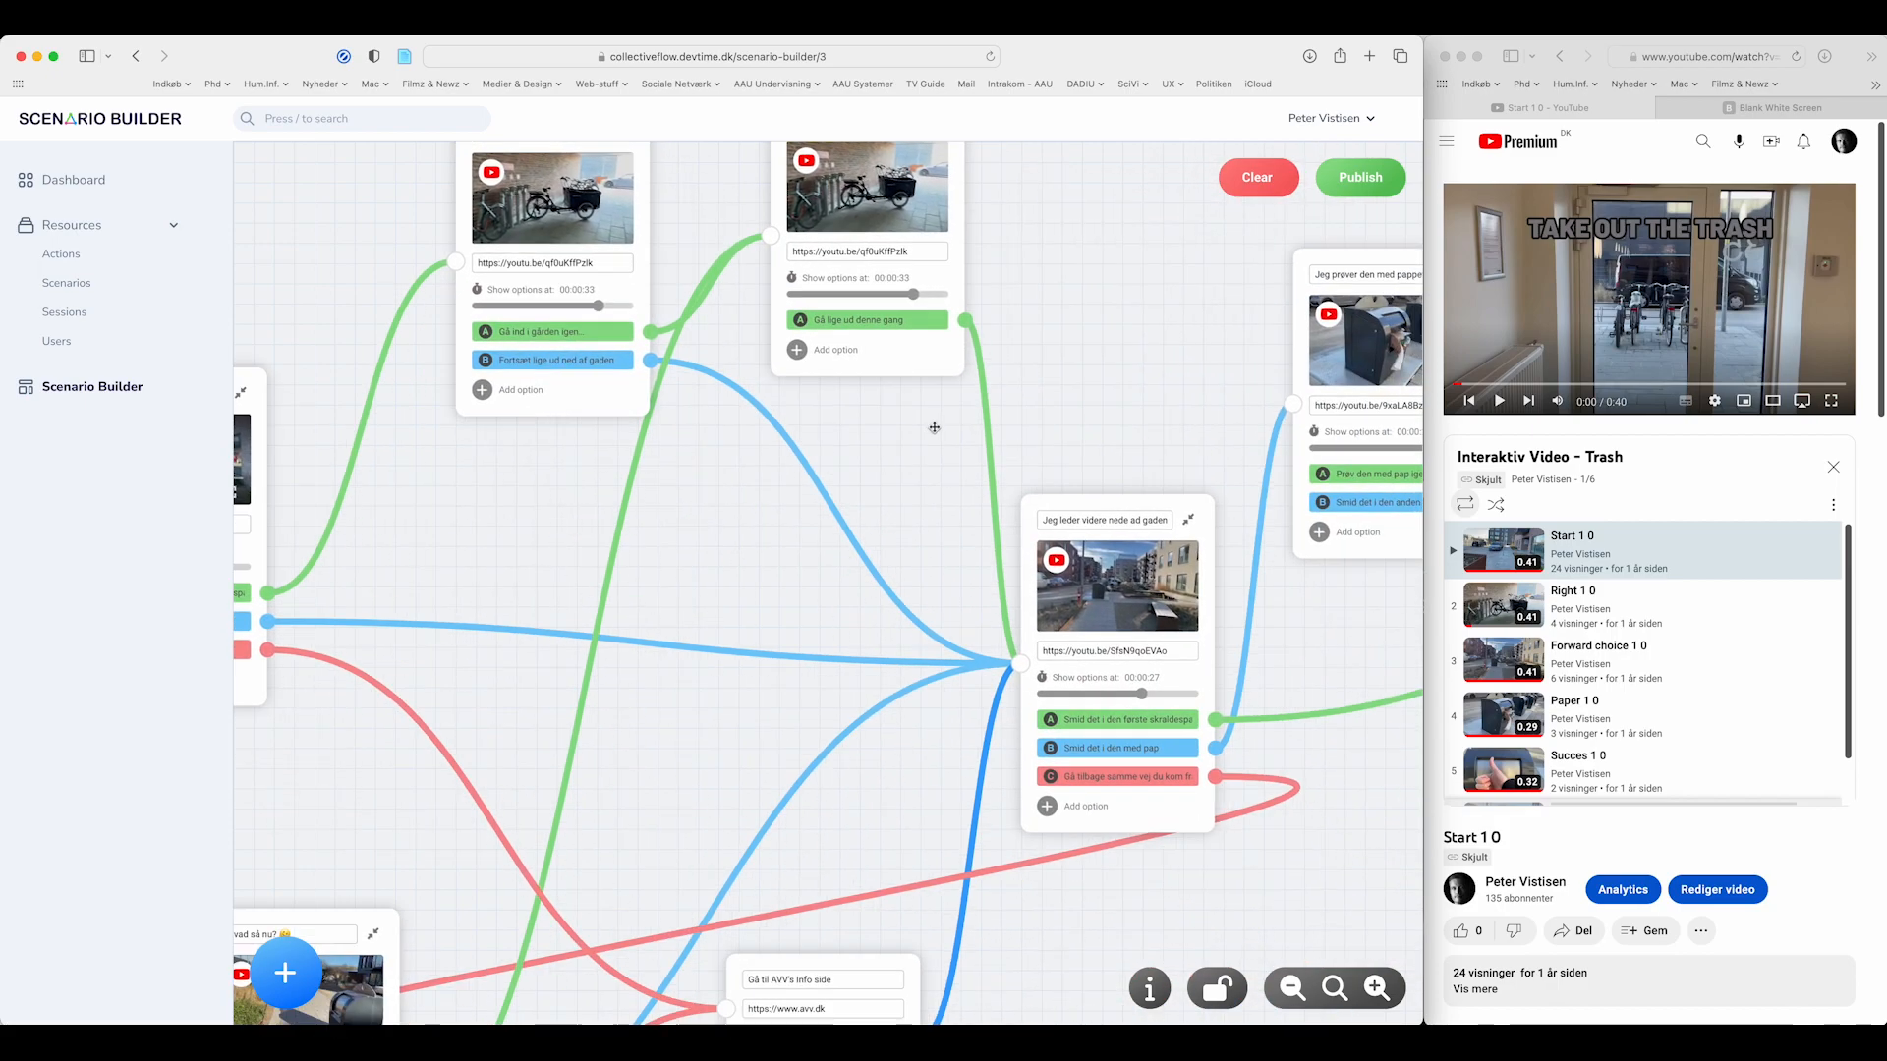
{"action": "left_click_drag", "start_coordinate": [1393, 641], "coordinate": [741, 699]}
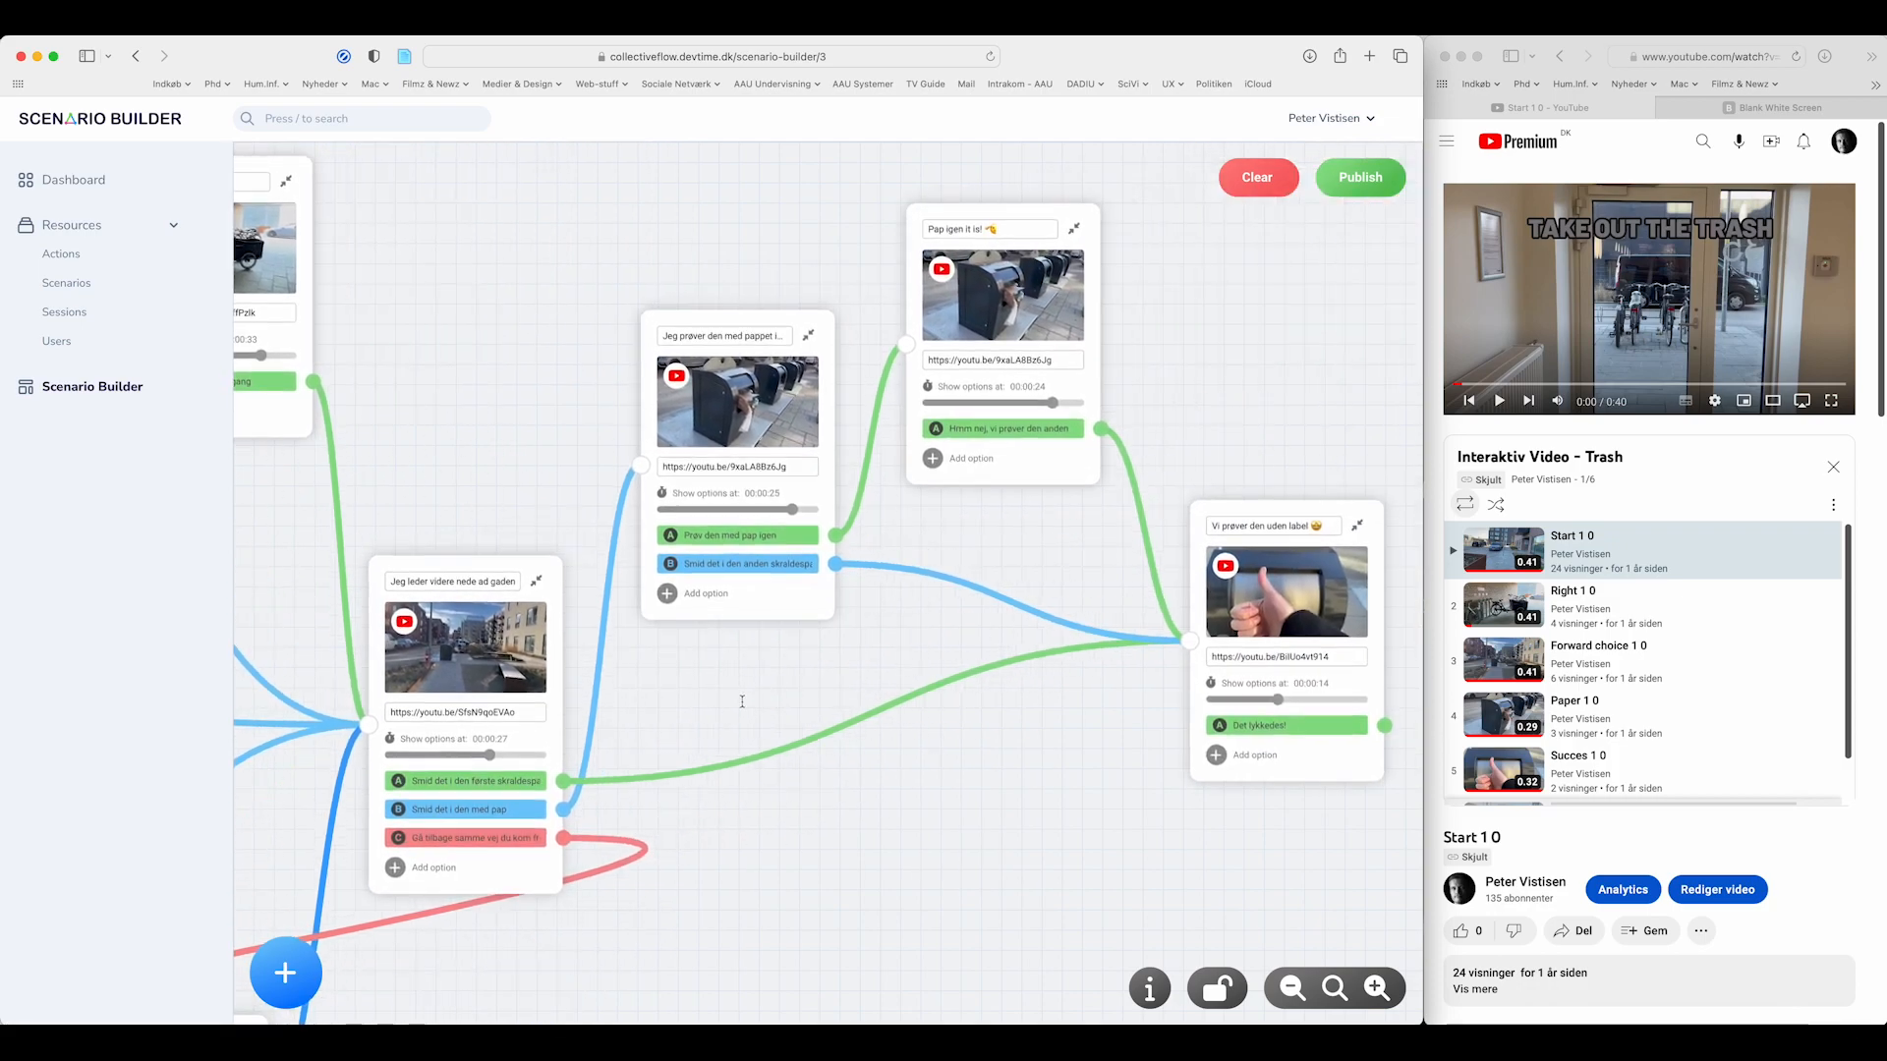
{"action": "left_click_drag", "start_coordinate": [963, 804], "coordinate": [697, 755]}
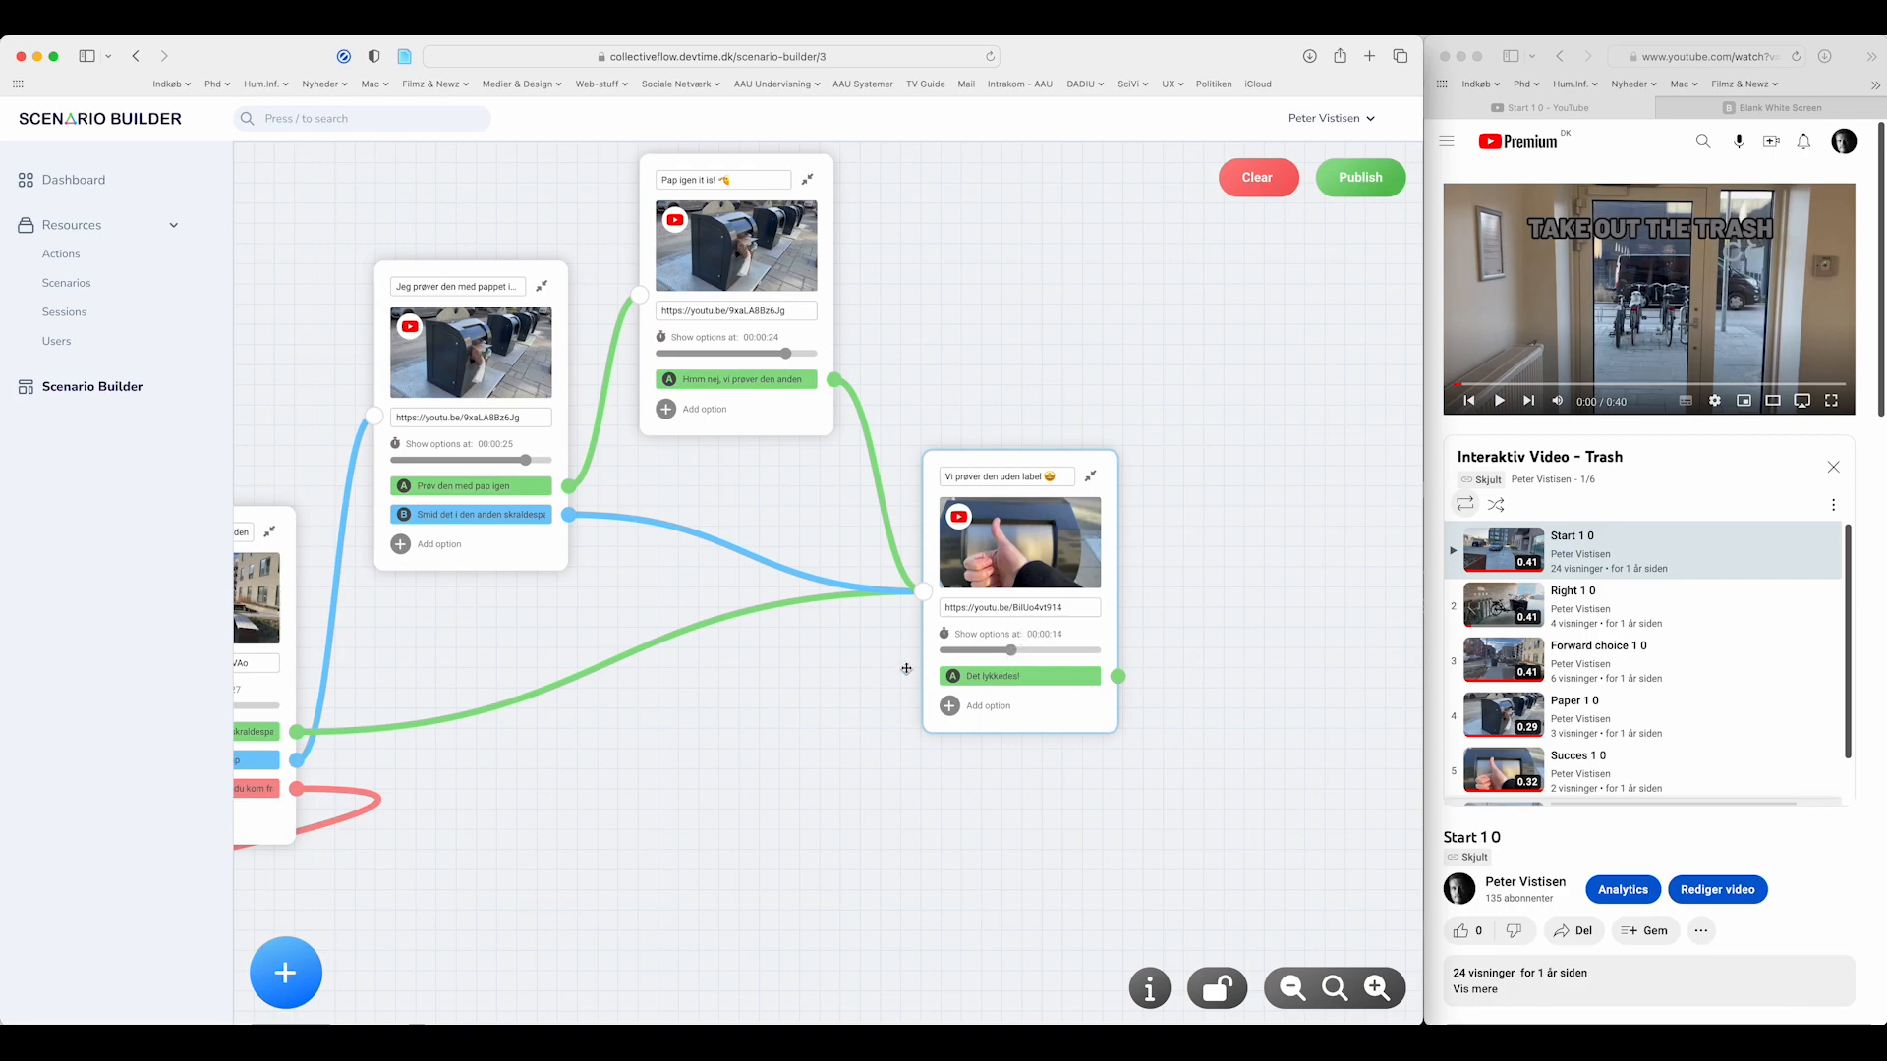
- Add a new video block and place it in the empty space below the "Pap igen it is!" scene
{"action": "left_click", "coordinate": [266, 963]}
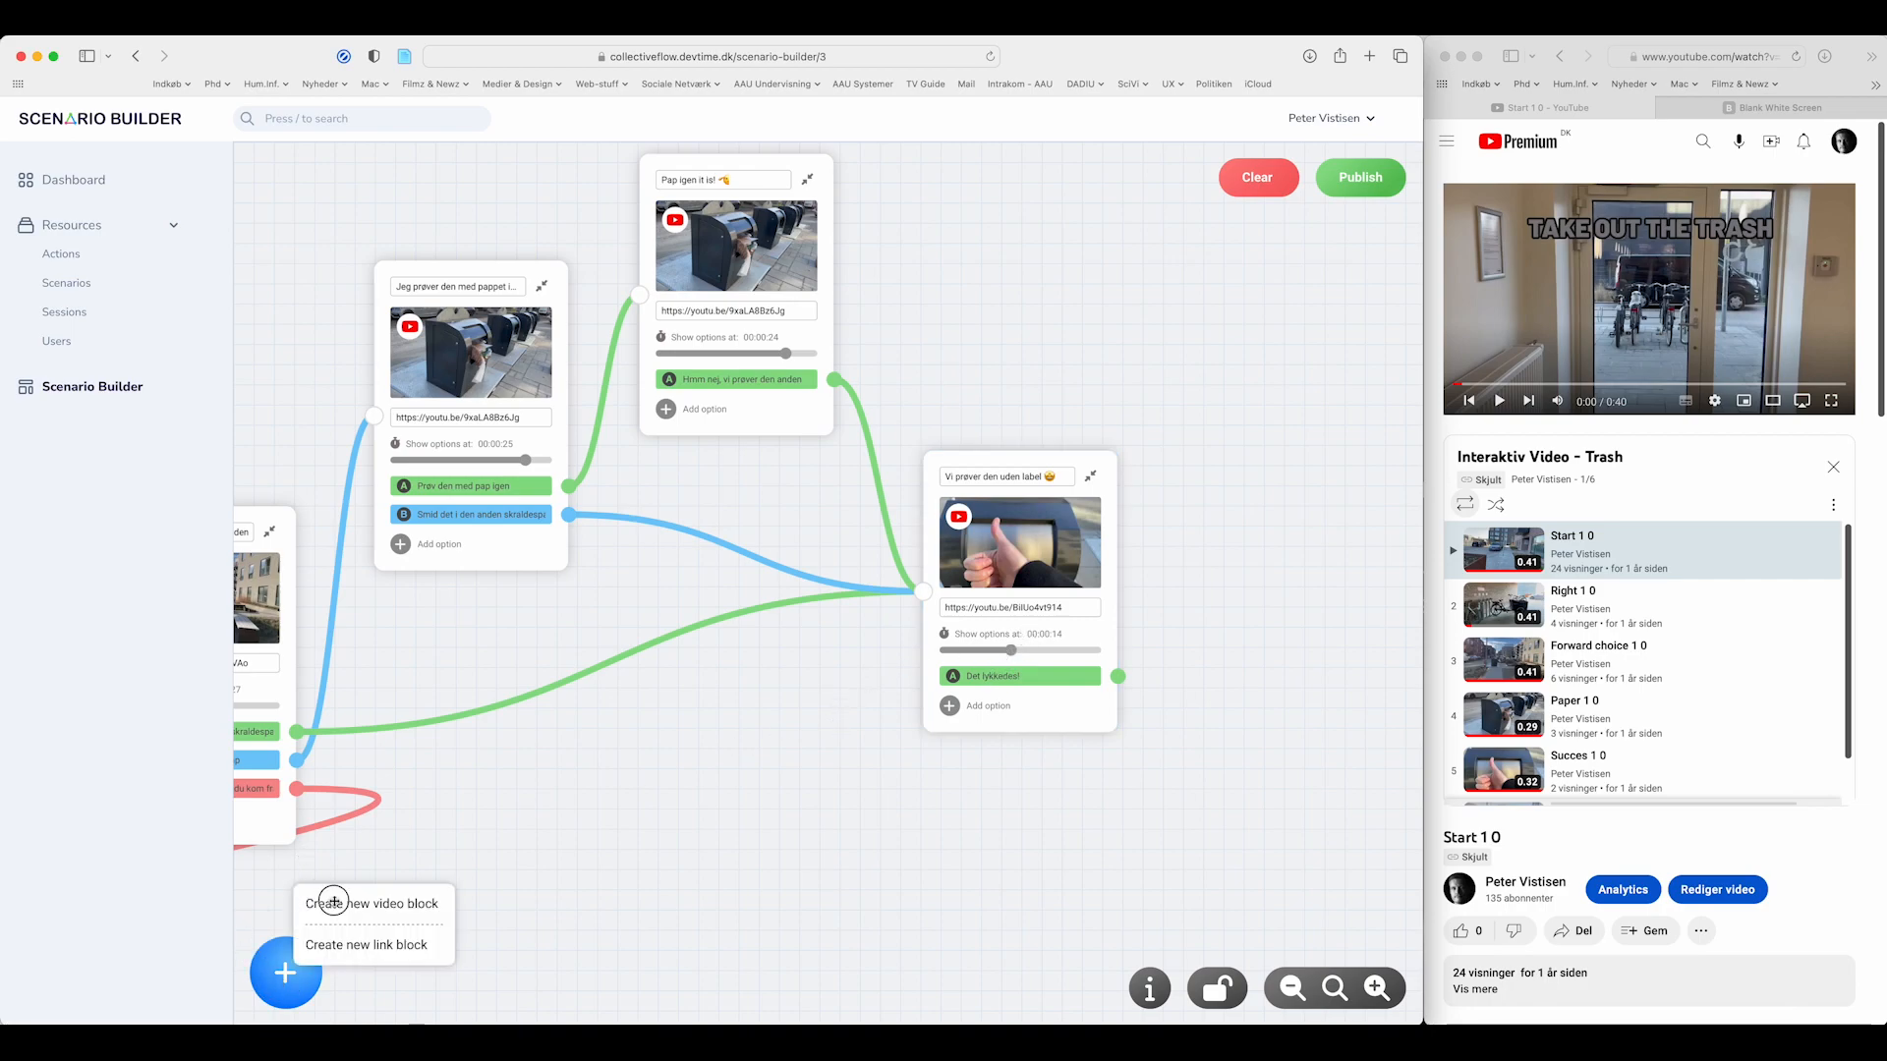
{"action": "left_click", "coordinate": [313, 898]}
{"action": "left_click_drag", "start_coordinate": [416, 723], "coordinate": [696, 699]}
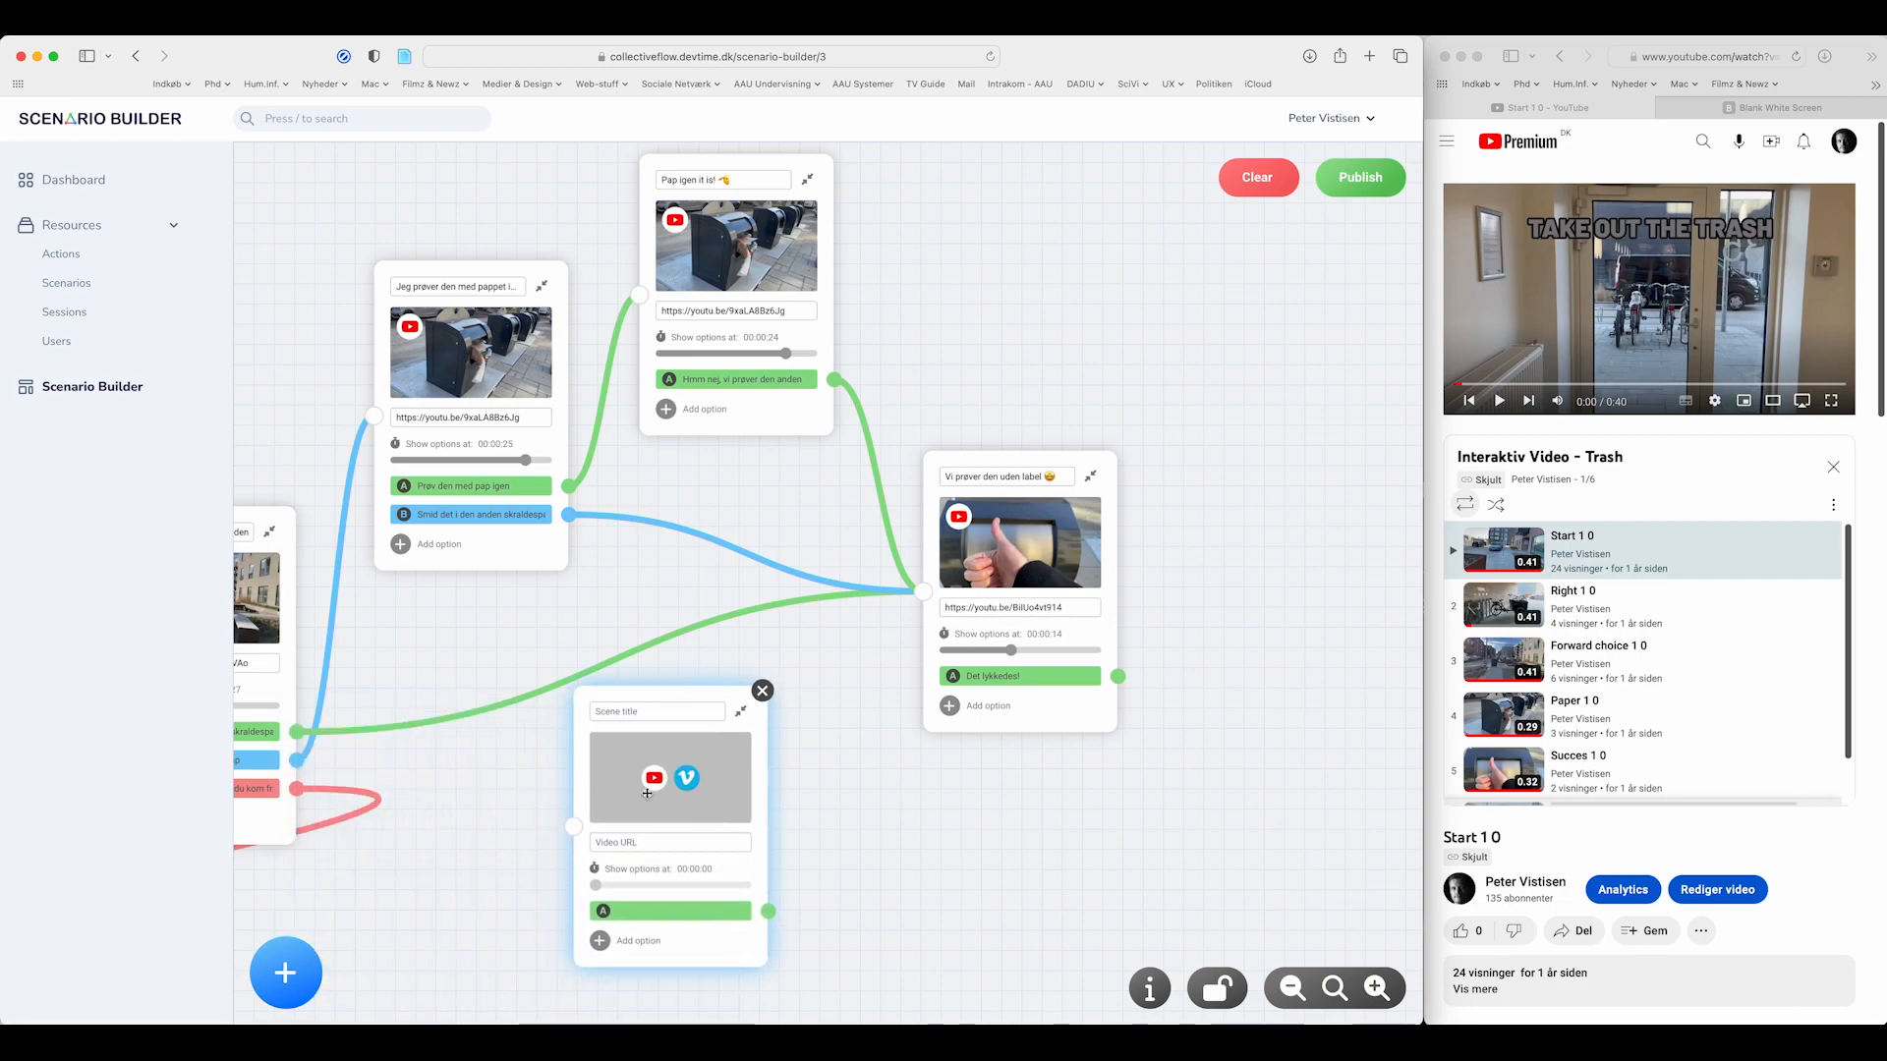
- Copy the "Succes 1 0" video's link from the YouTube playlist into the new block's video URL and title the scene "Test"
{"action": "right_click", "coordinate": [1577, 758]}
{"action": "left_click", "coordinate": [1617, 910]}
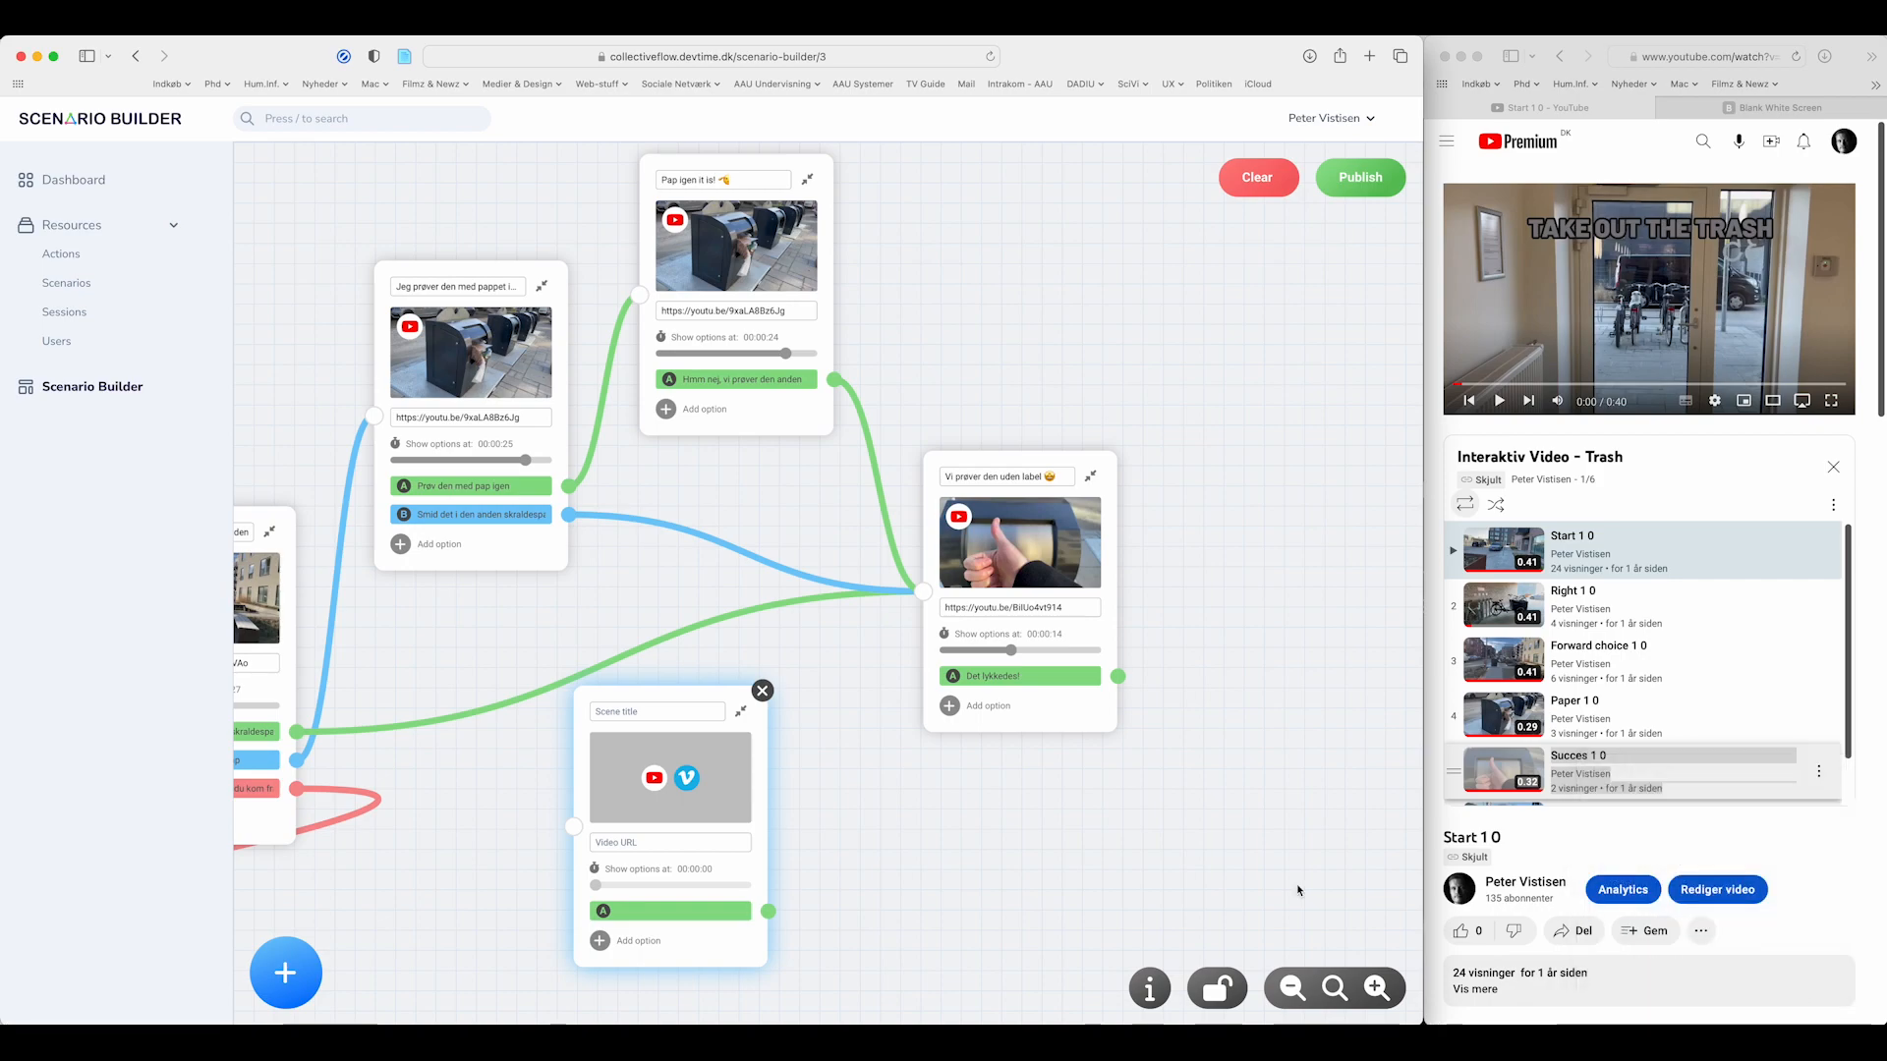
{"action": "left_click", "coordinate": [665, 845]}
{"action": "key", "text": "super+v"}
{"action": "left_click", "coordinate": [658, 710]}
{"action": "type", "text": "Te"}
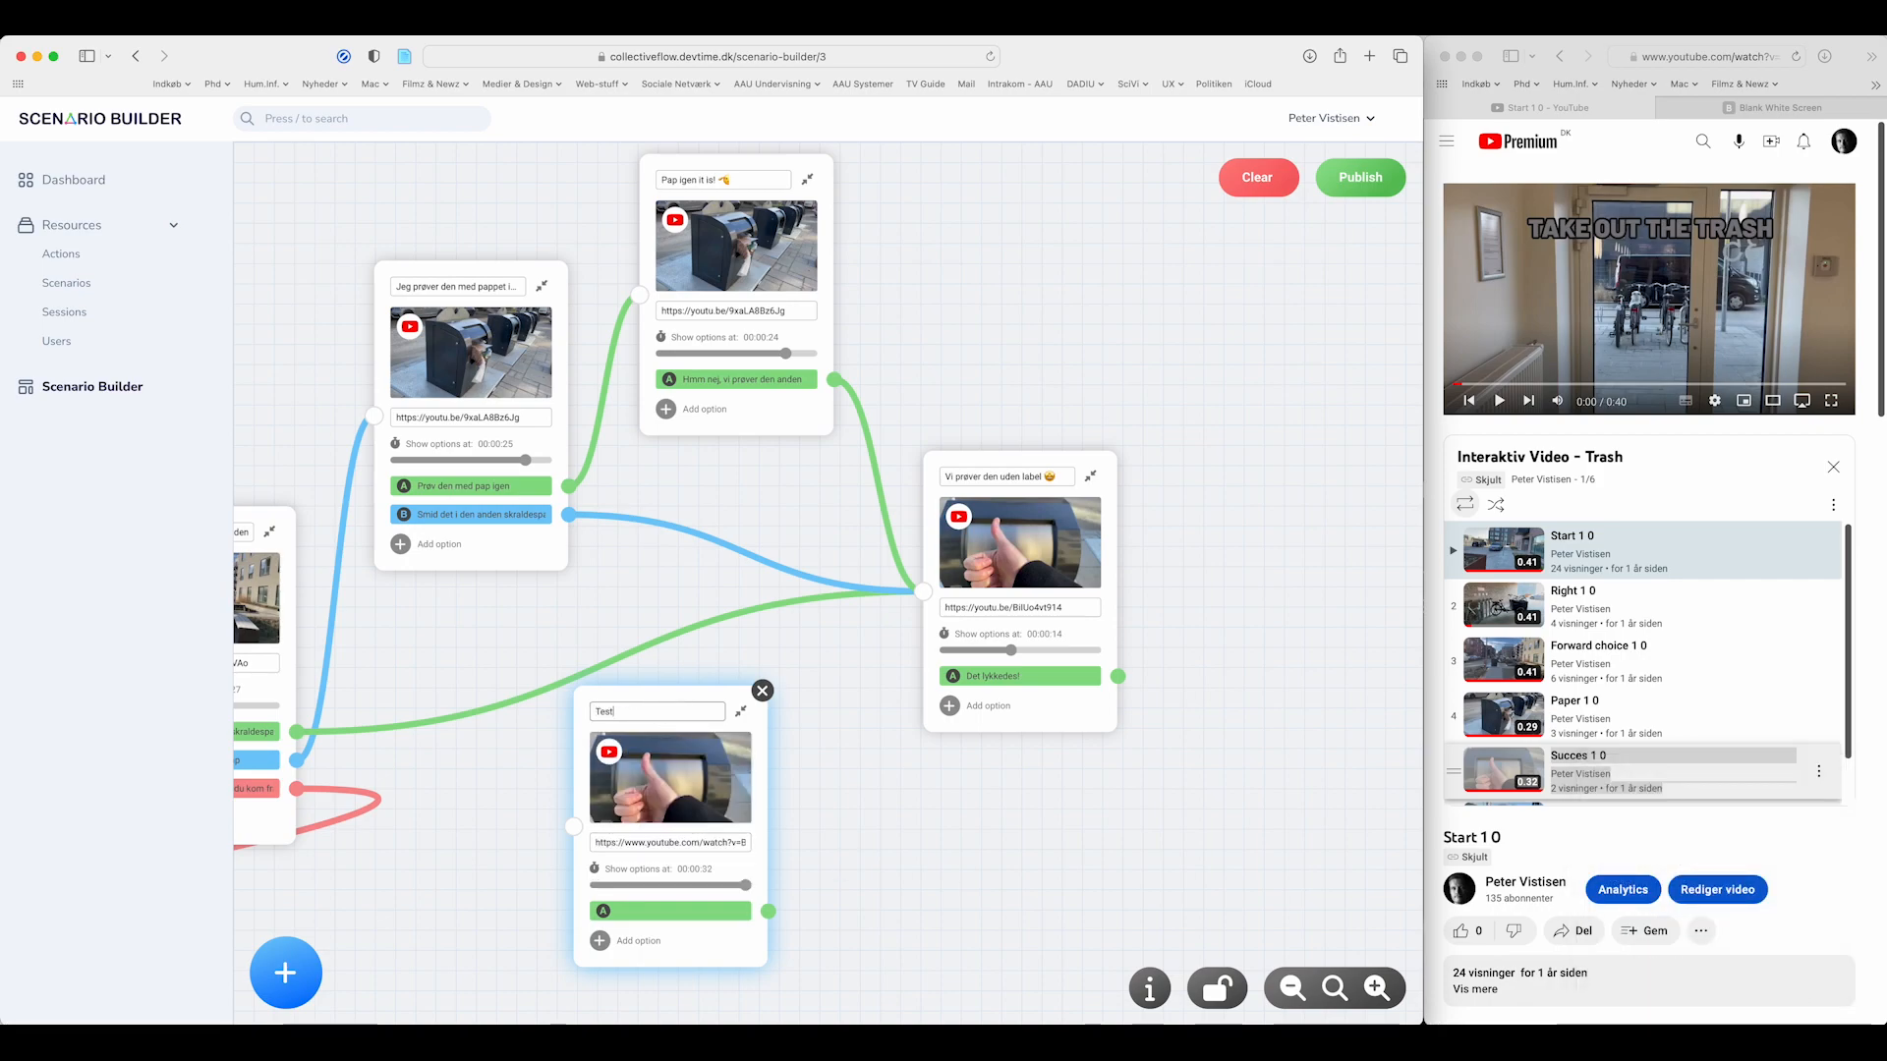
- Set the "Test" block's options to show at 00:00:00 and delete the block
{"action": "left_click", "coordinate": [749, 887]}
{"action": "left_click_drag", "start_coordinate": [746, 885], "coordinate": [589, 881]}
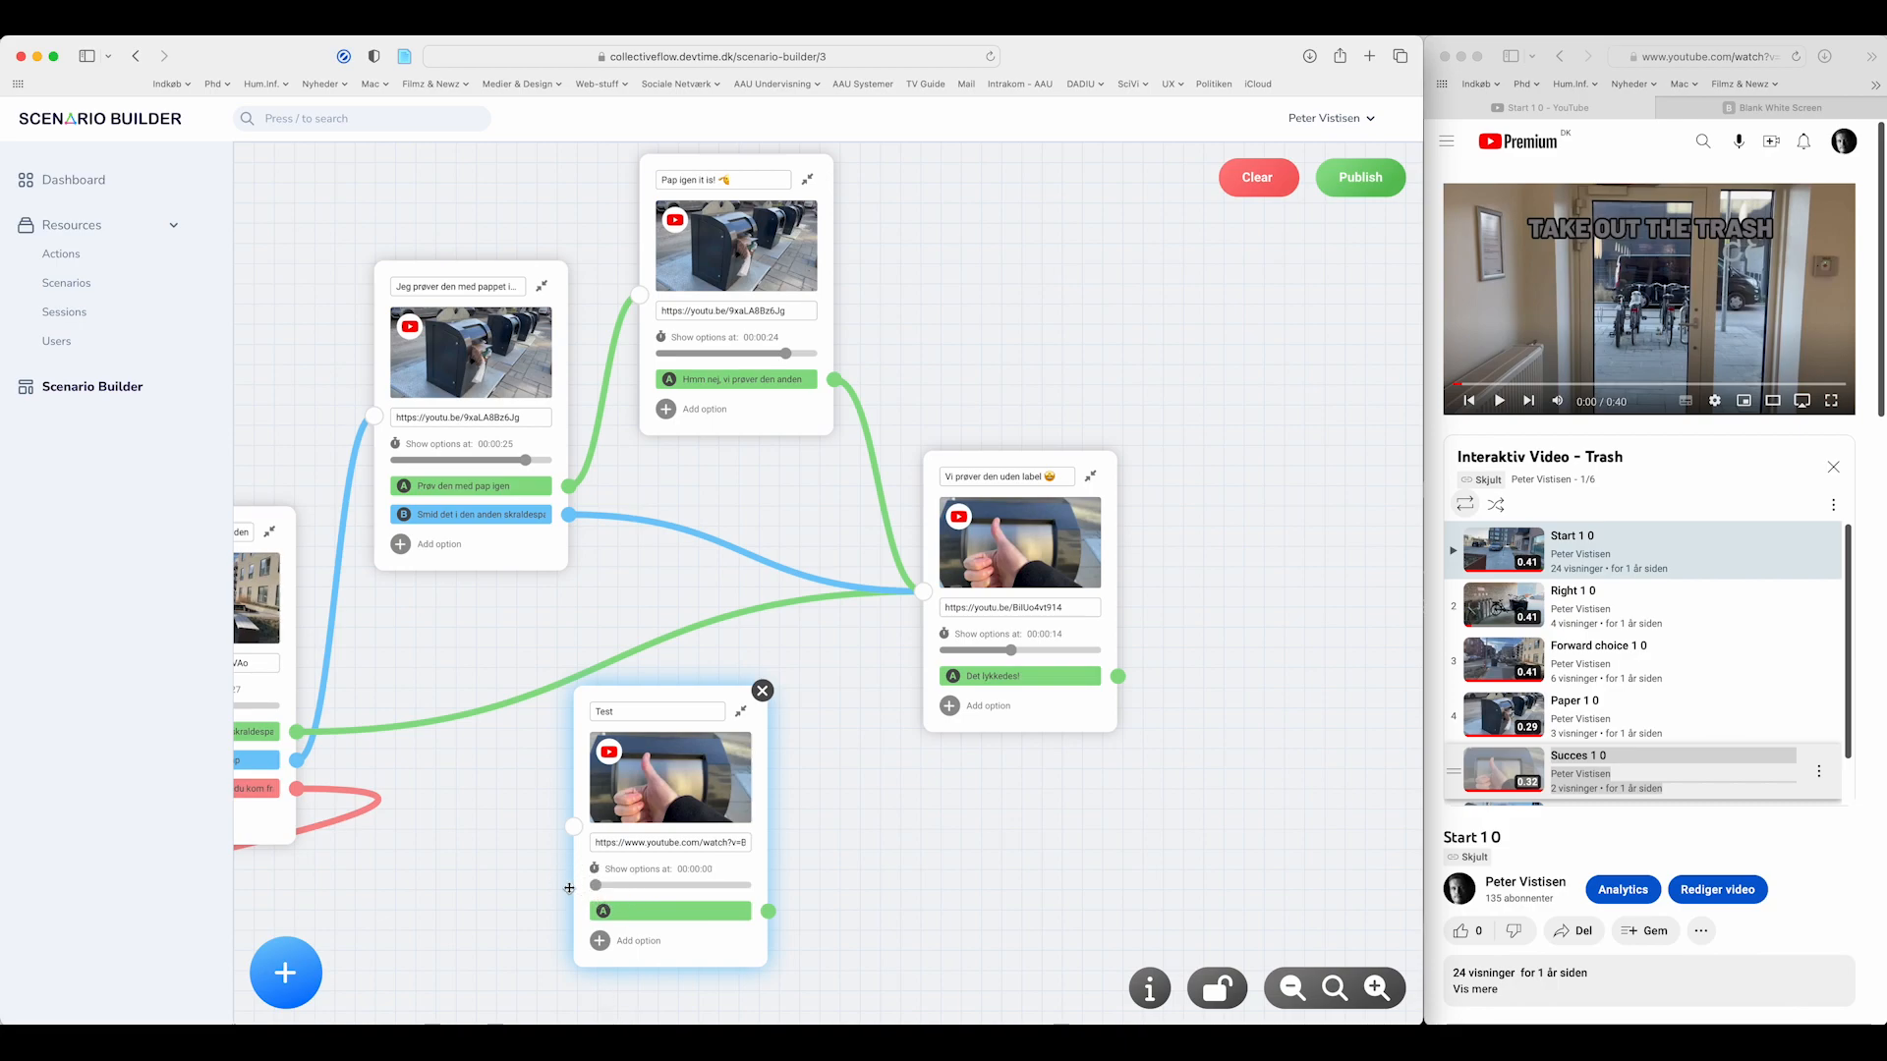
{"action": "left_click", "coordinate": [762, 691]}
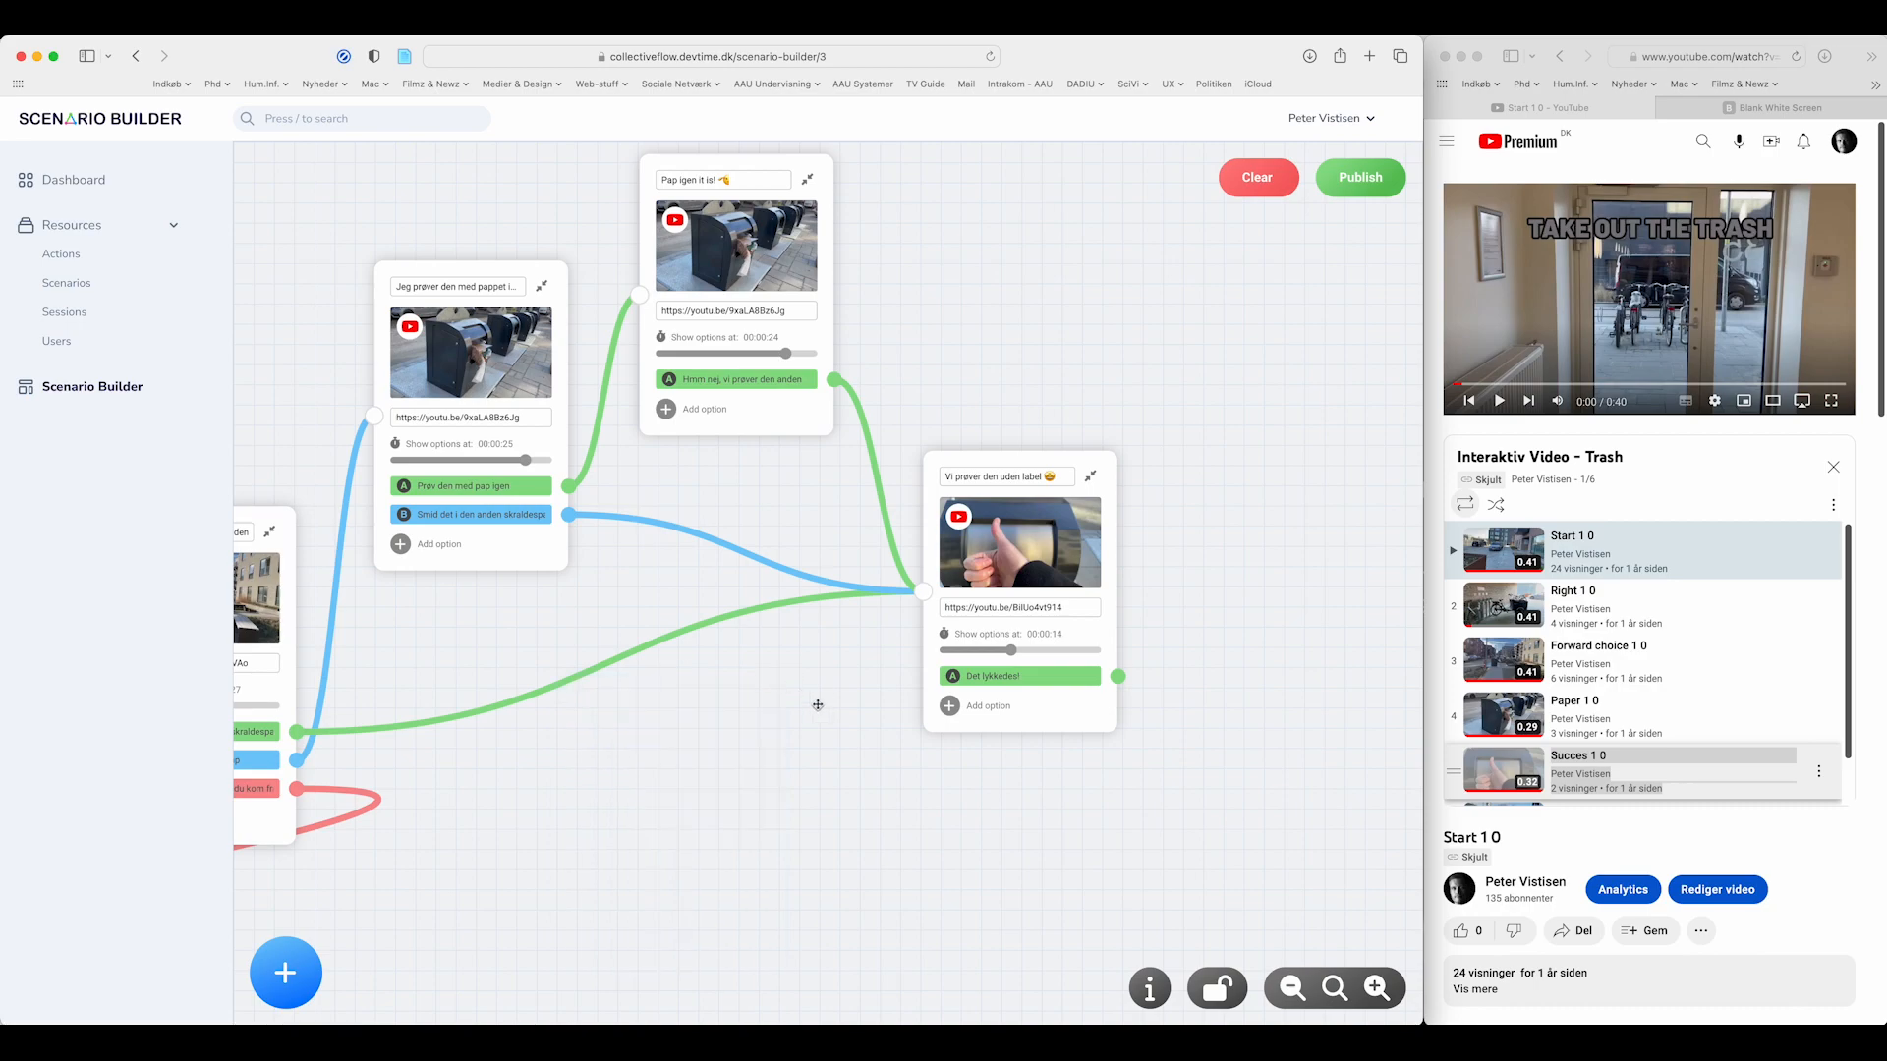
- Move the final scene, "Vi prøver den uden label", slightly down and closer to the preceding scenes
{"action": "left_click", "coordinate": [1293, 989]}
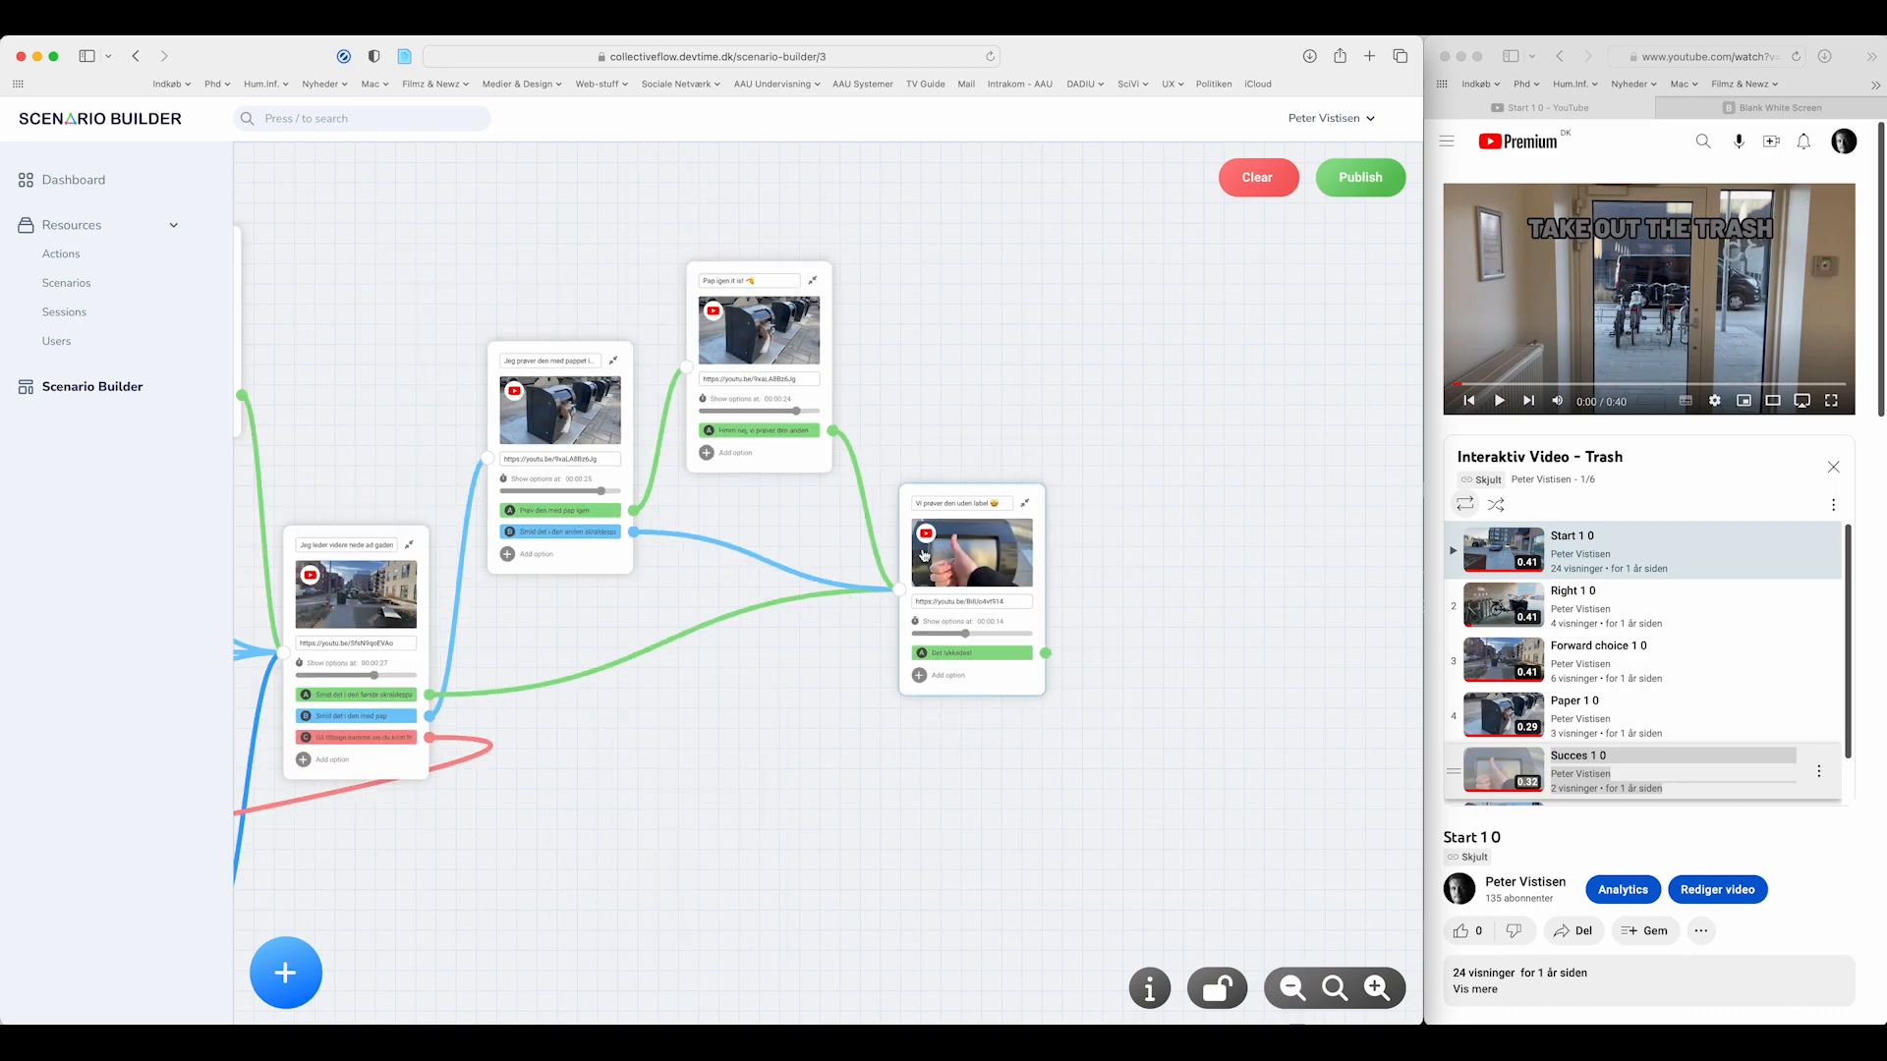
{"action": "left_click_drag", "start_coordinate": [966, 487], "coordinate": [920, 536]}
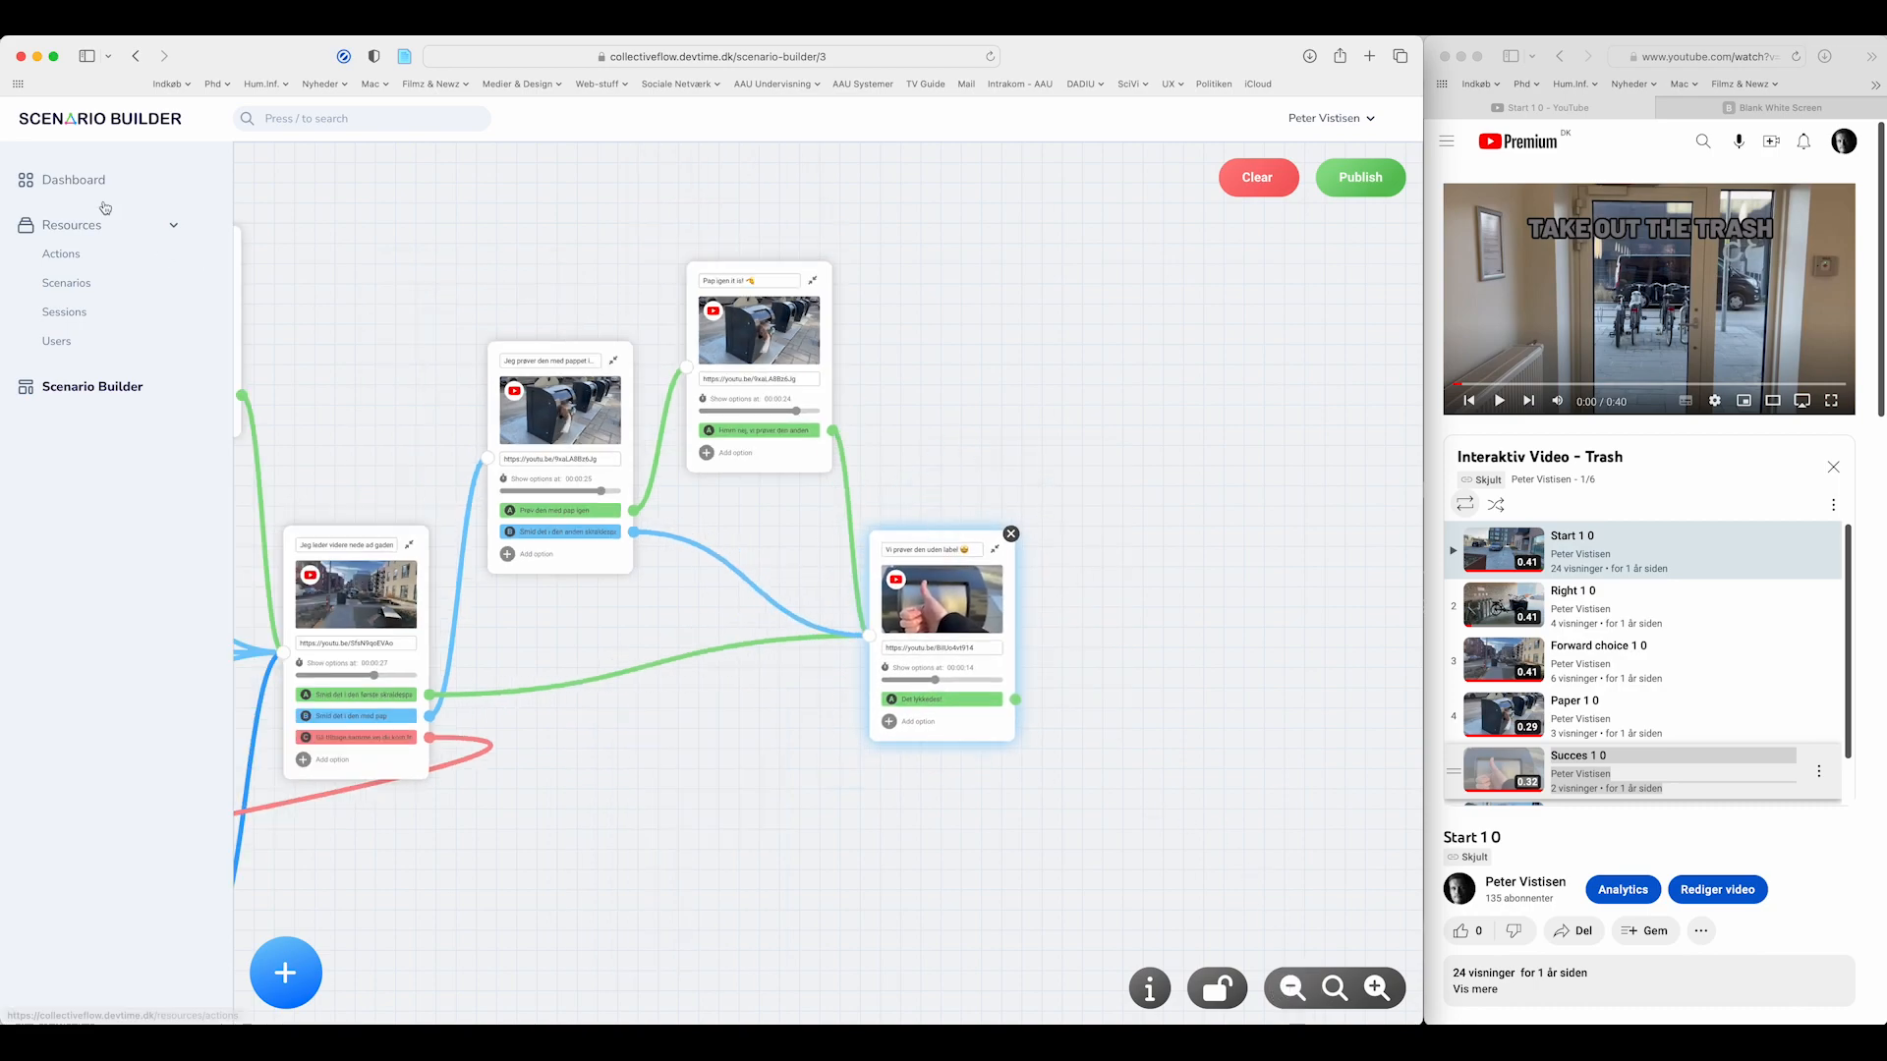
- Open the details of "Smid affaldet ud - det rigtige sted!" and examine its completion statistics, flow analytics and session list
{"action": "left_click", "coordinate": [66, 283]}
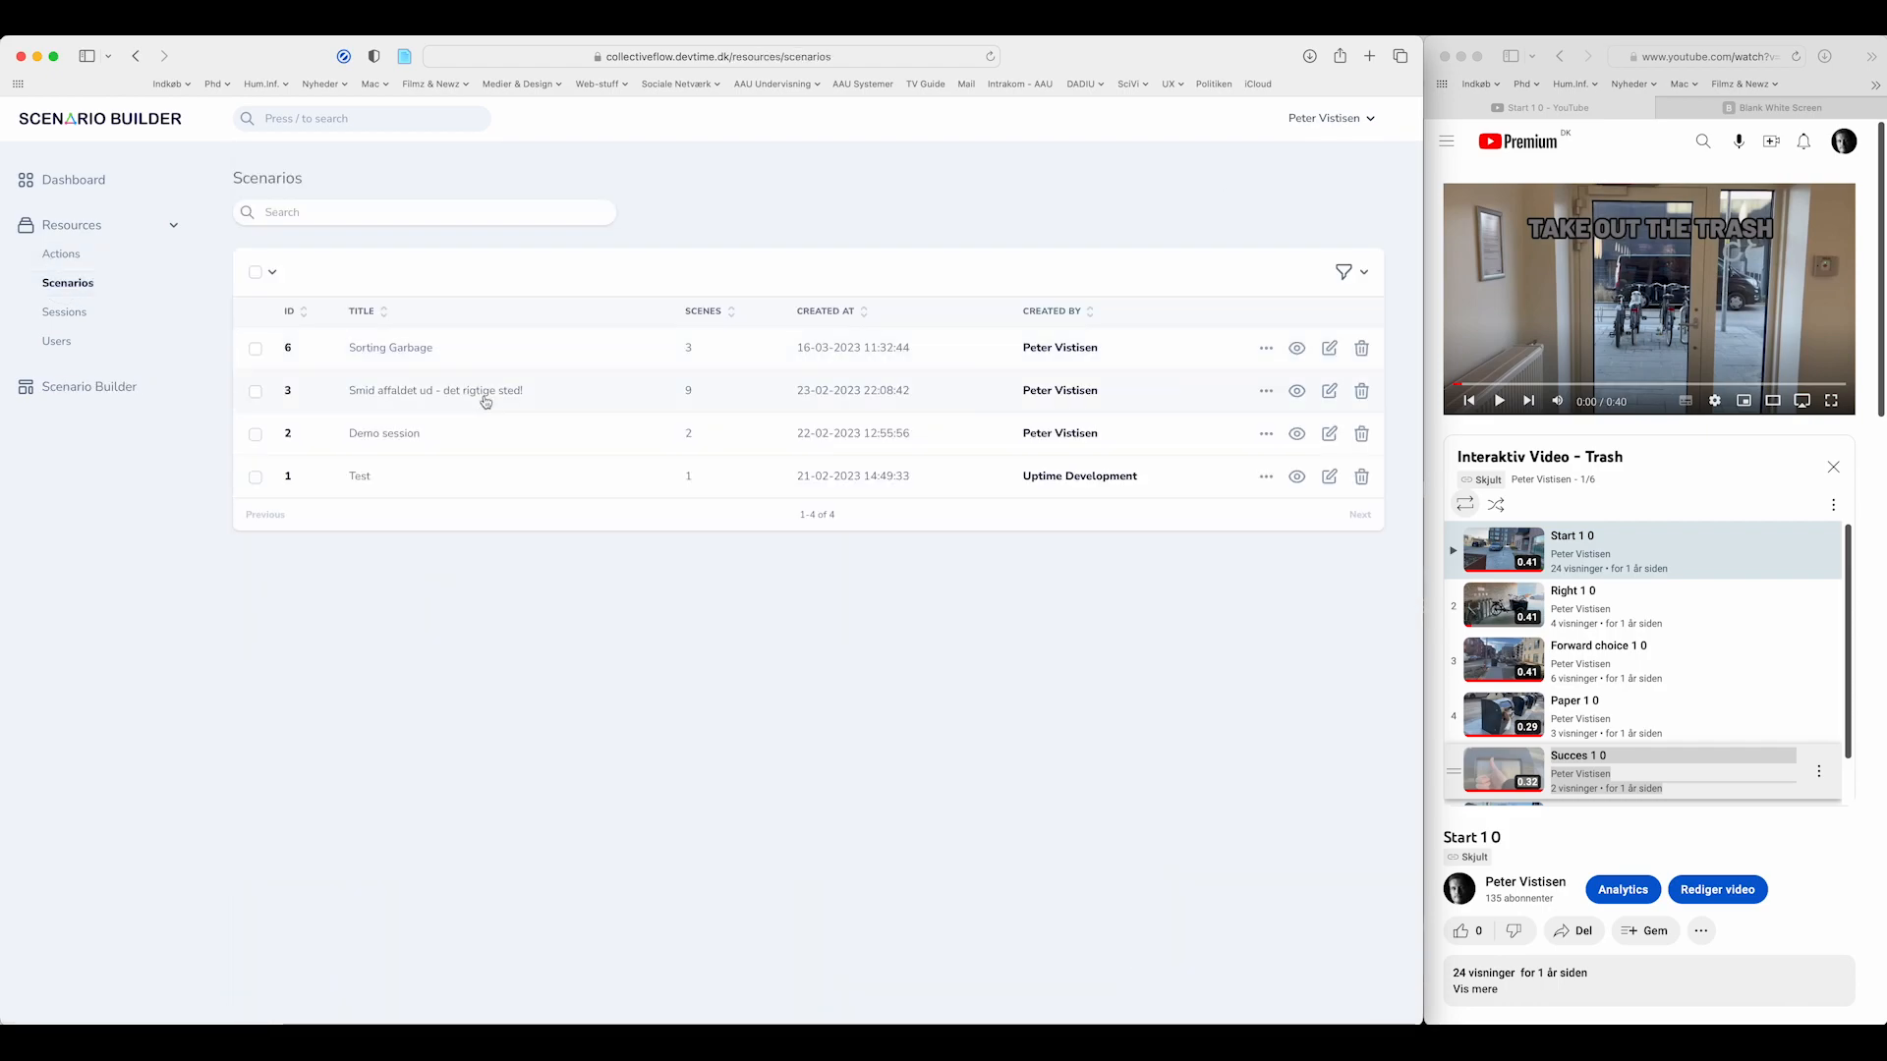
{"action": "left_click", "coordinate": [462, 396]}
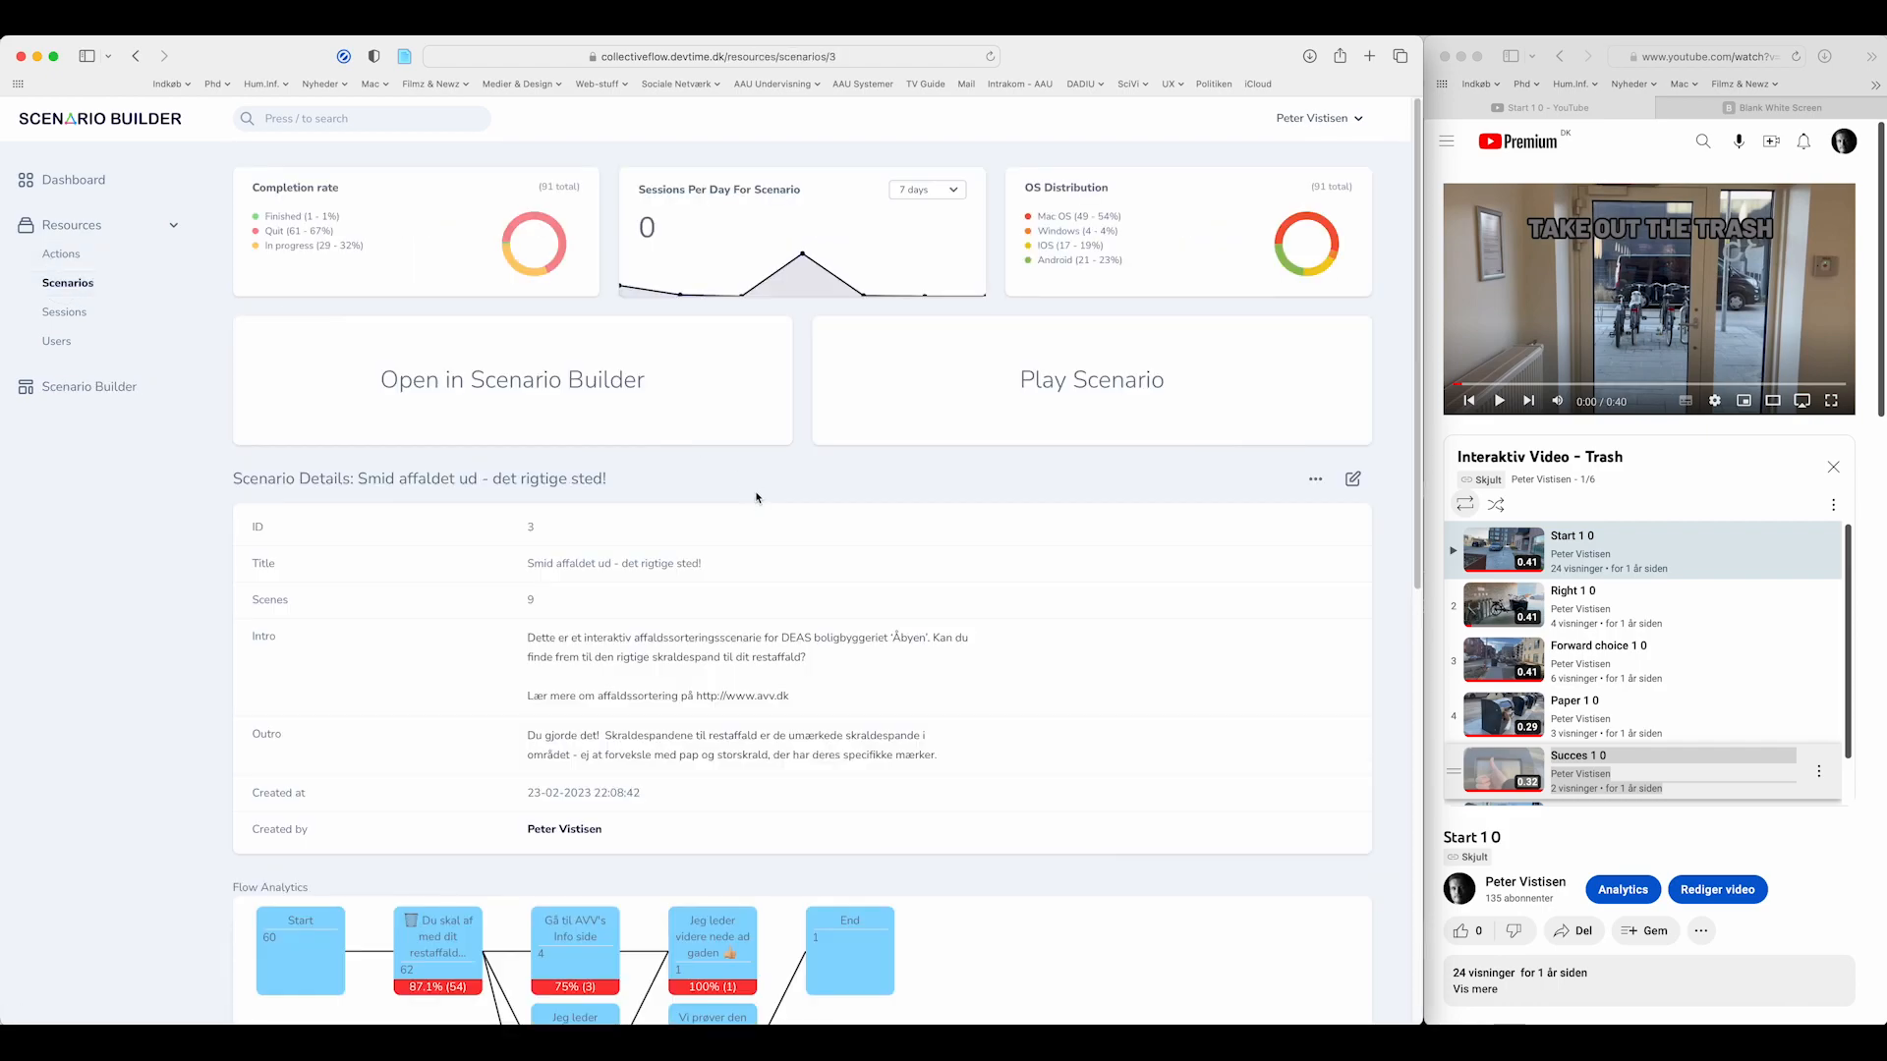
{"action": "scroll", "coordinate": [757, 498], "scroll_direction": "down", "scroll_amount": 1}
{"action": "scroll", "coordinate": [757, 498], "scroll_direction": "down", "scroll_amount": 5}
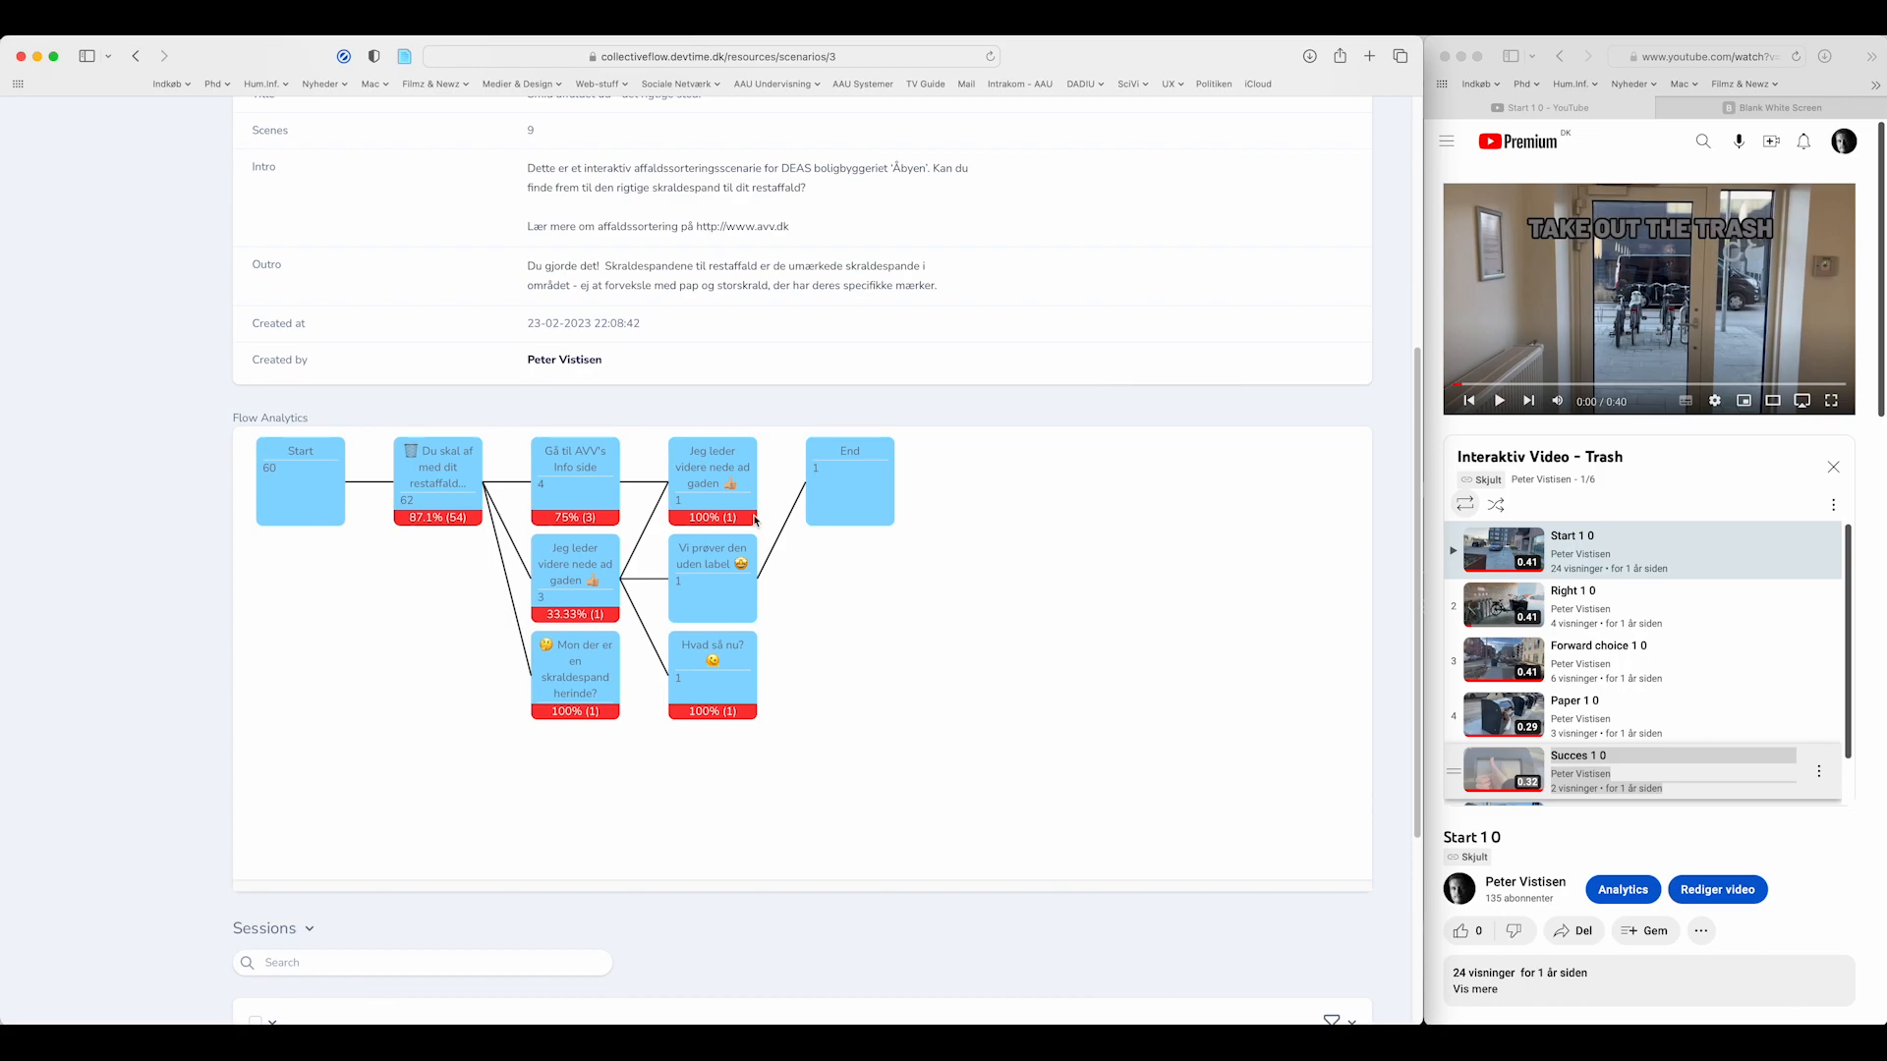
{"action": "scroll", "coordinate": [754, 519], "scroll_direction": "down", "scroll_amount": 5}
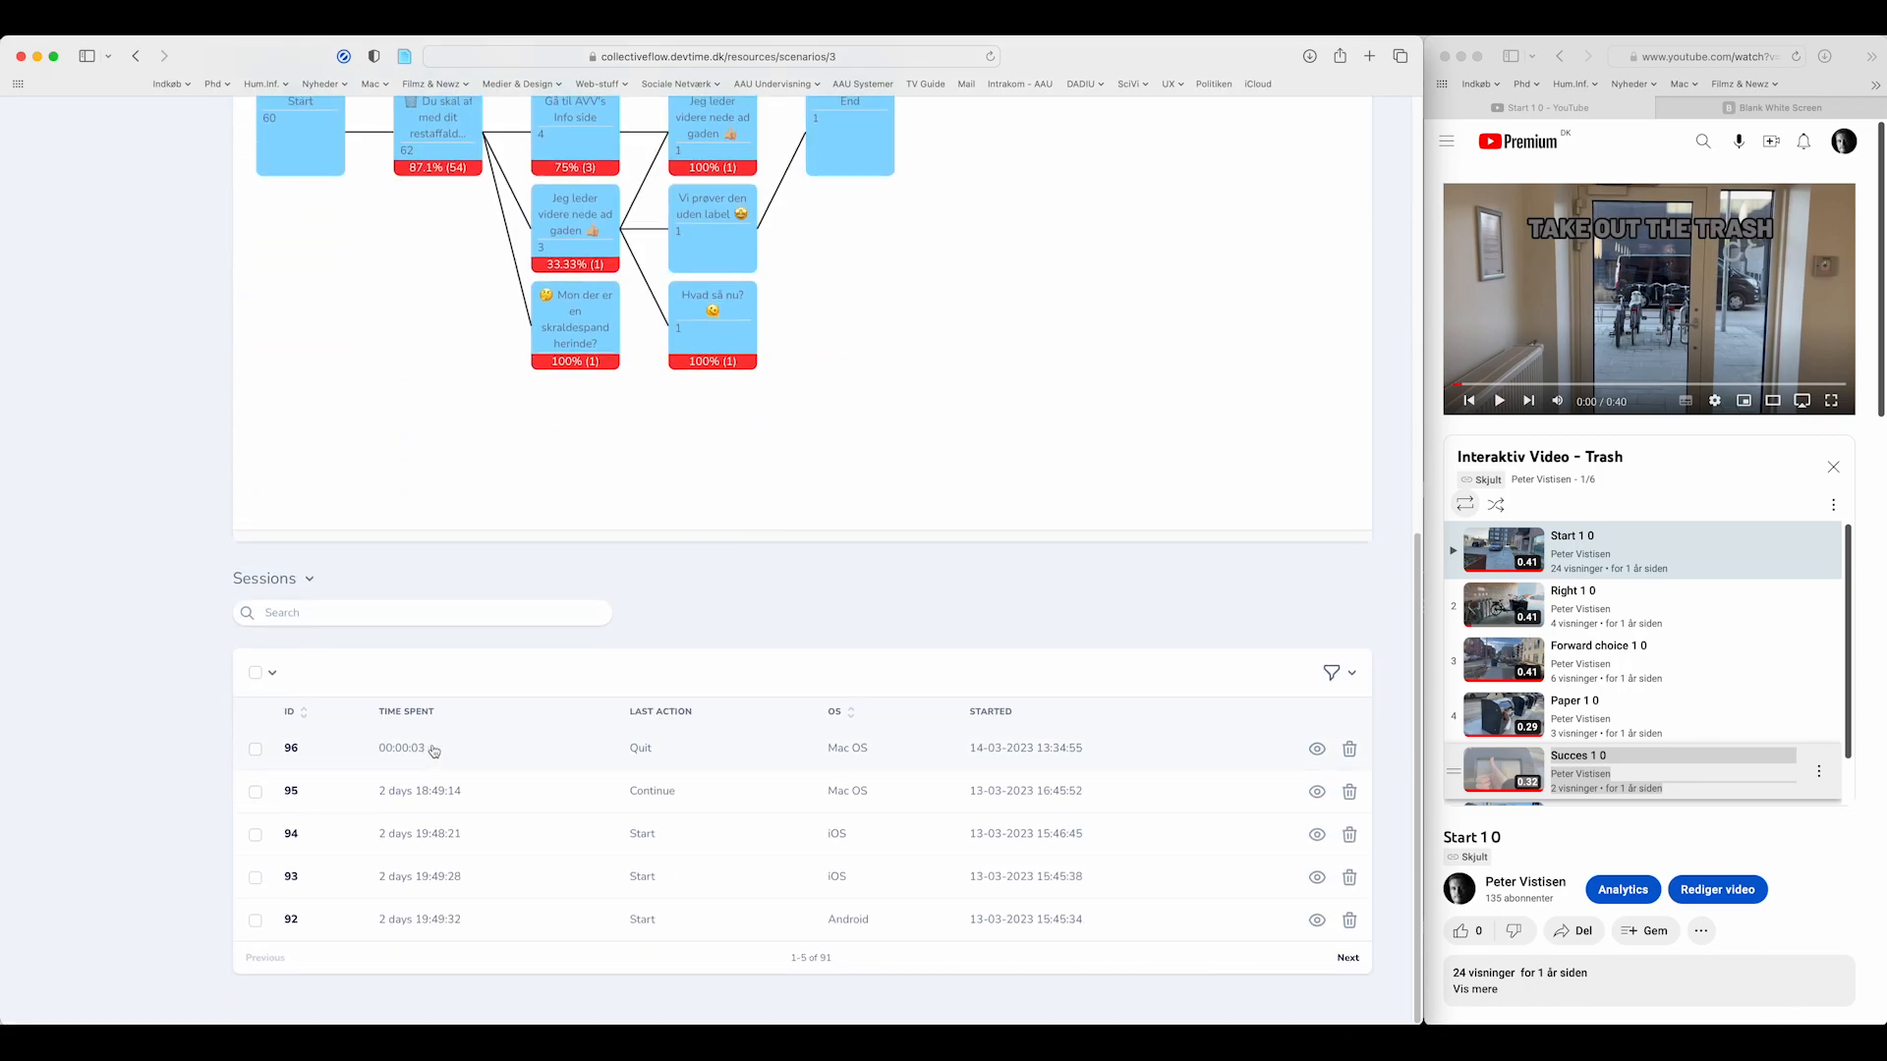
{"action": "scroll", "coordinate": [433, 752], "scroll_direction": "up", "scroll_amount": 10}
- Open the overall sessions list and follow its scenario link back to review the scenario's own sessions
{"action": "left_click", "coordinate": [65, 312]}
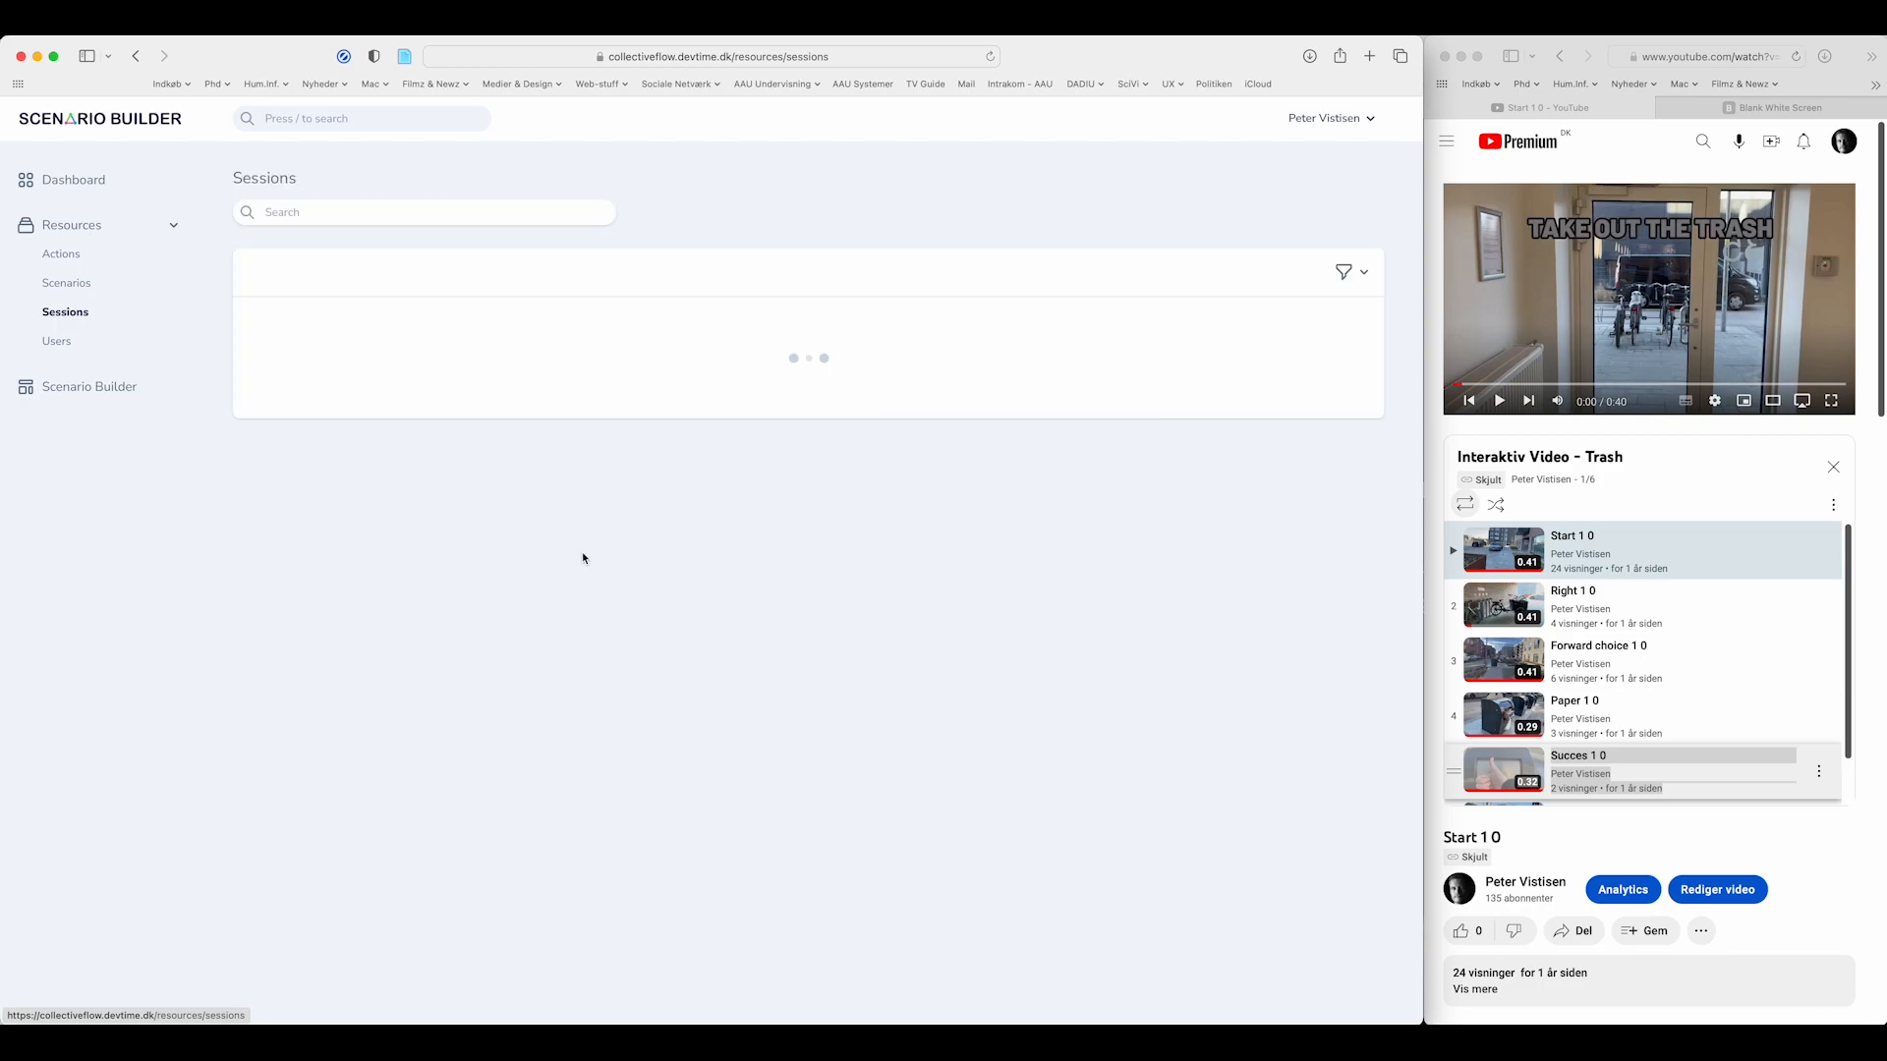
{"action": "left_click", "coordinate": [475, 353]}
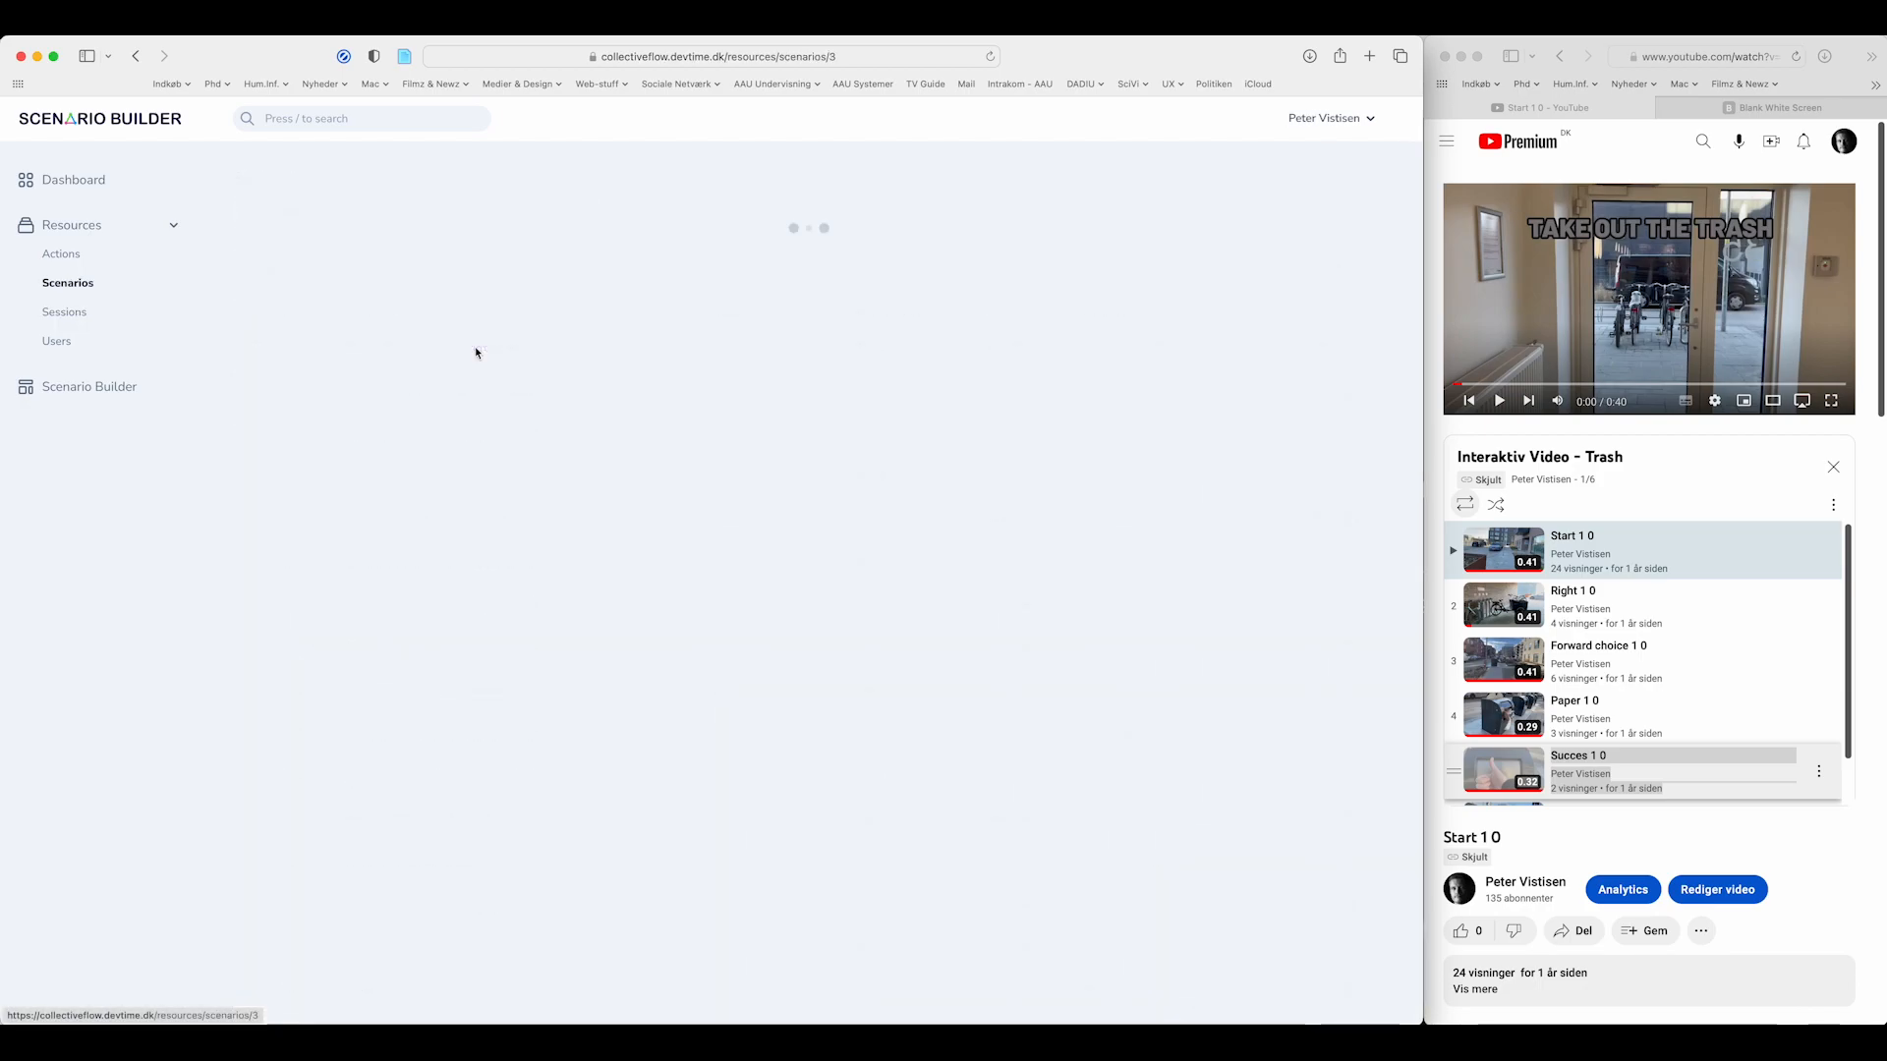
{"action": "scroll", "coordinate": [827, 511], "scroll_direction": "down", "scroll_amount": 10}
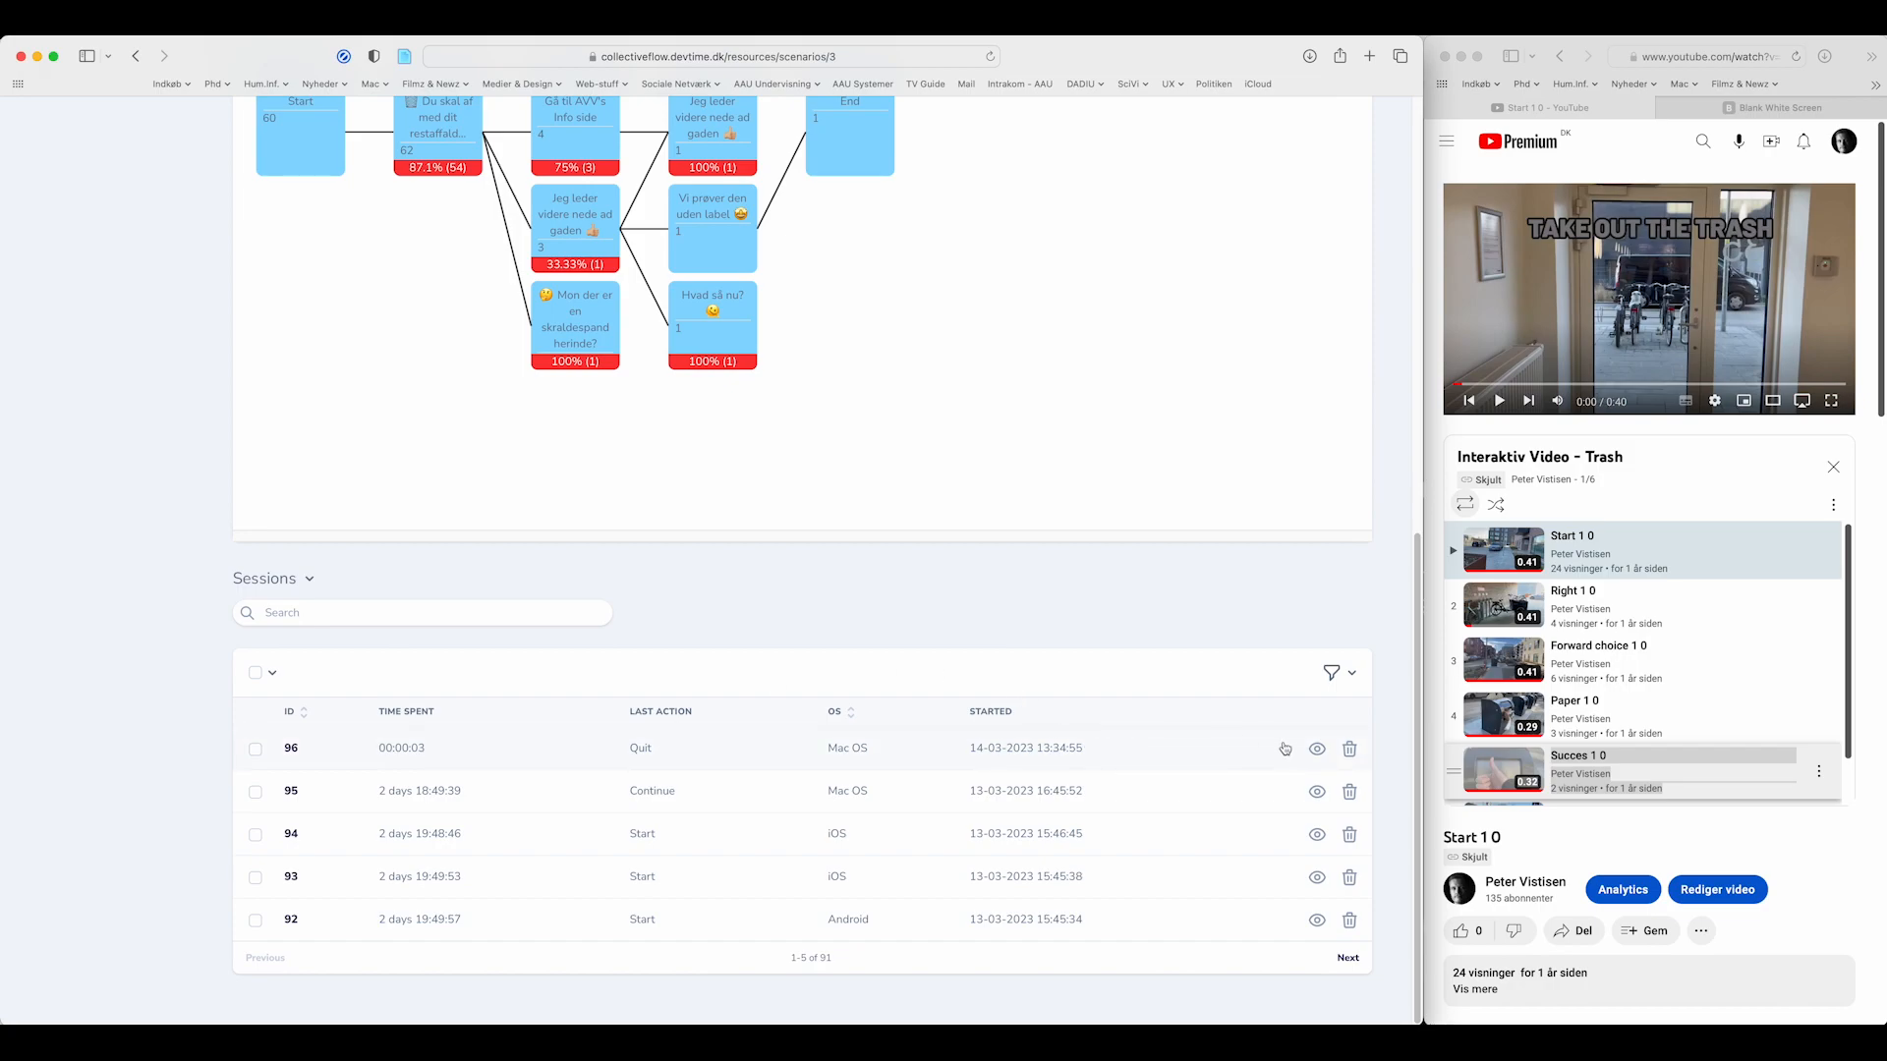
{"action": "scroll", "coordinate": [825, 644], "scroll_direction": "up", "scroll_amount": 10}
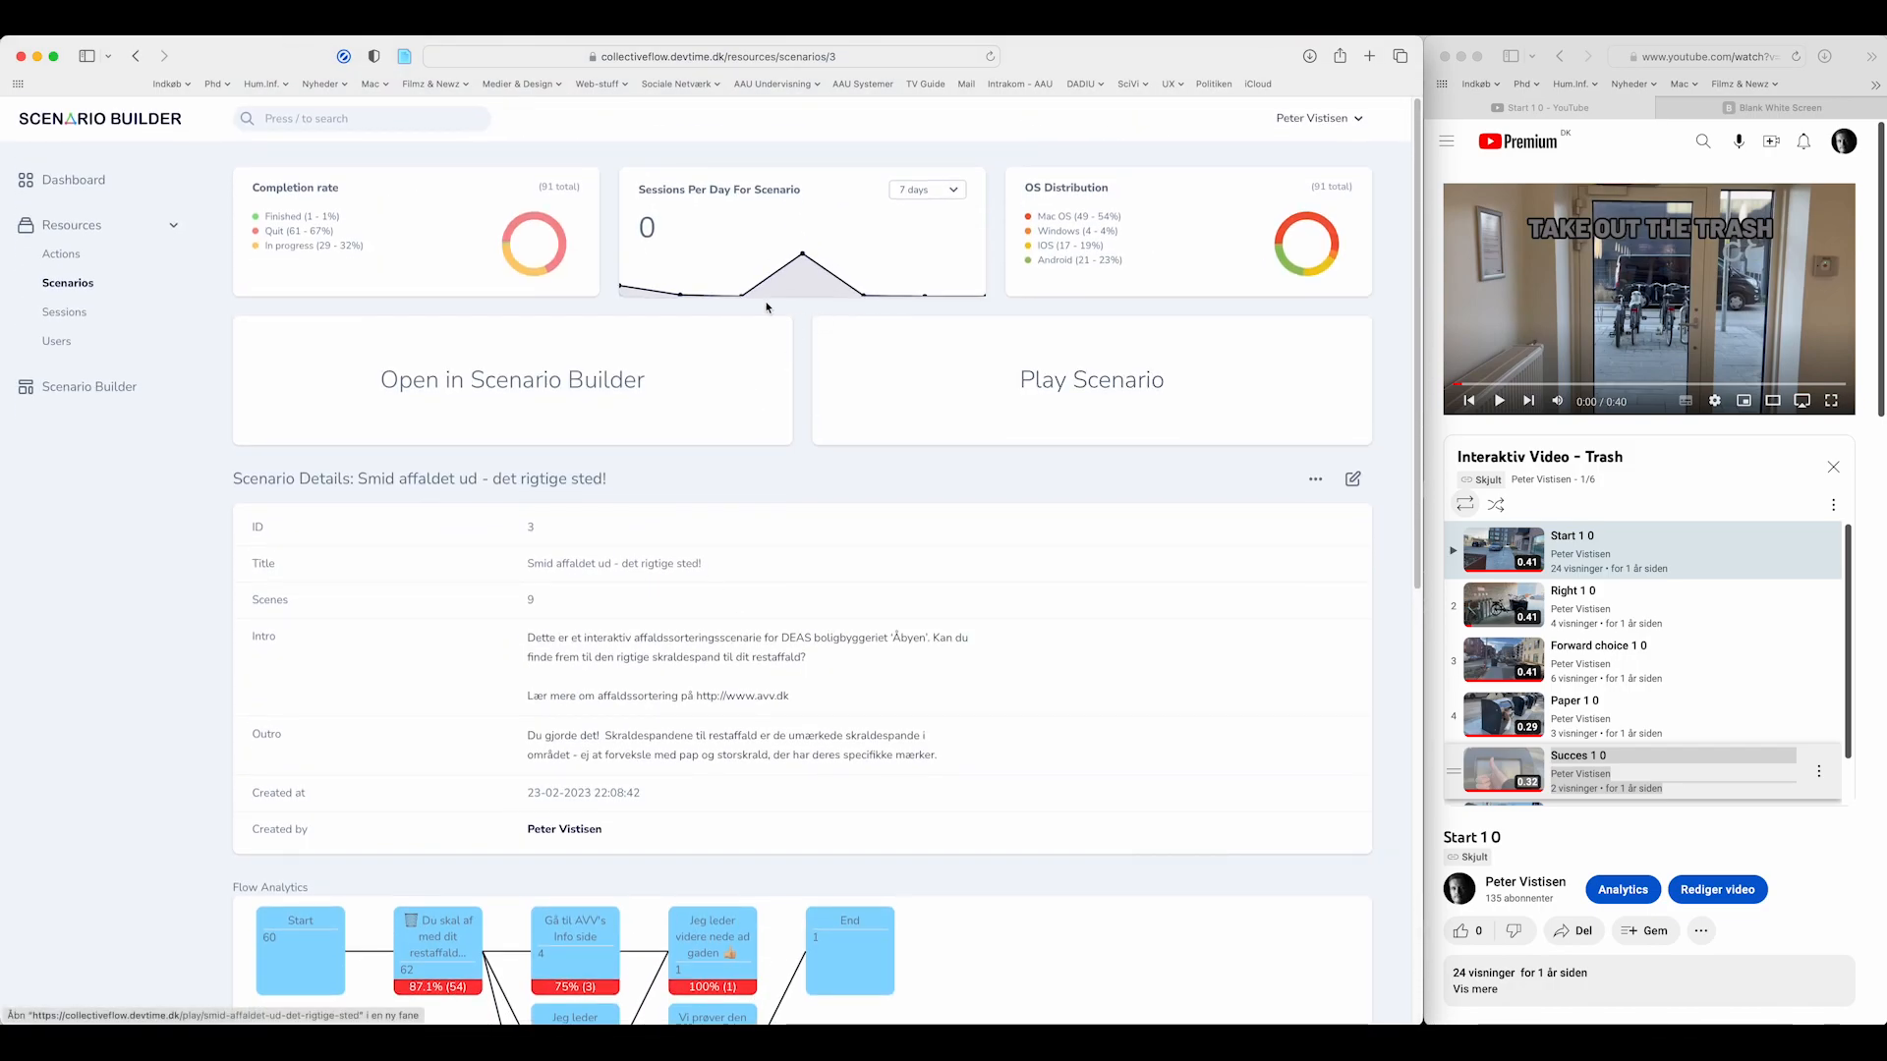
- Reopen "Smid affaldet ud - det rigtige sted!" from the scenario list in the scenario builder
{"action": "left_click", "coordinate": [70, 284]}
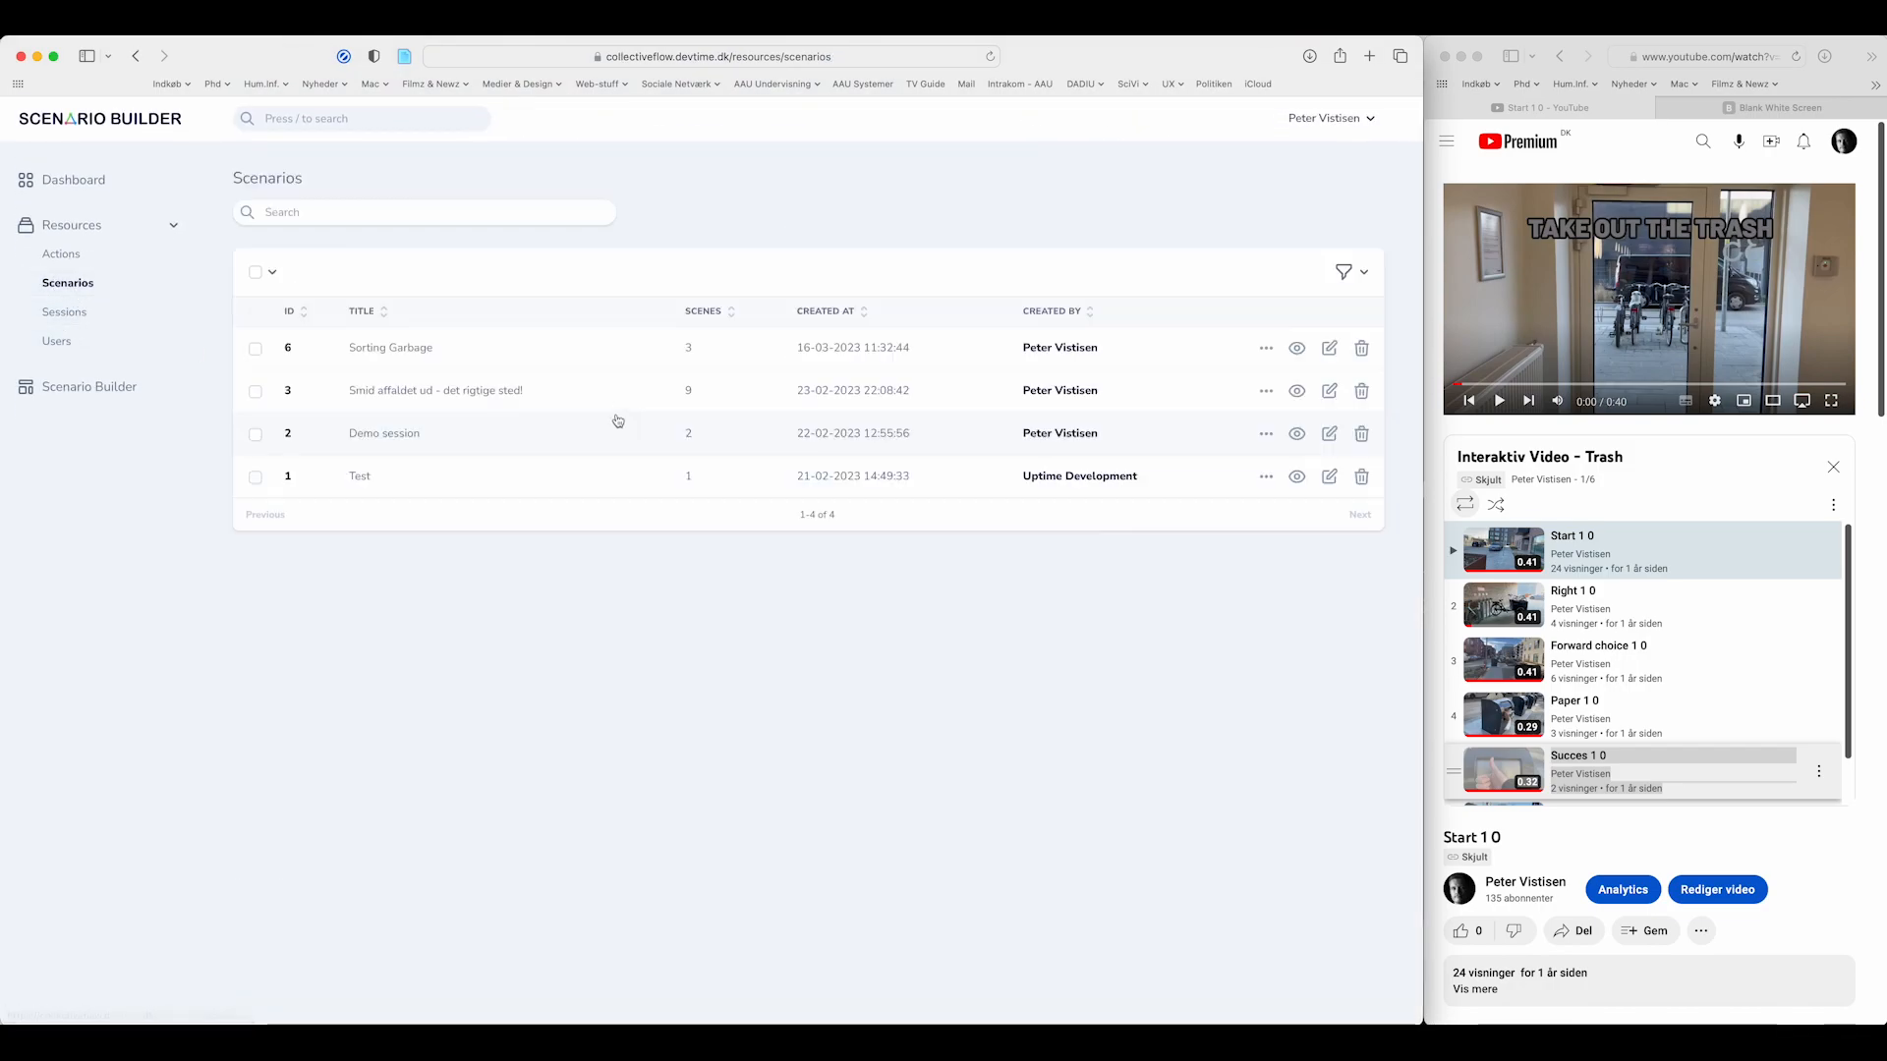
{"action": "left_click", "coordinate": [472, 390]}
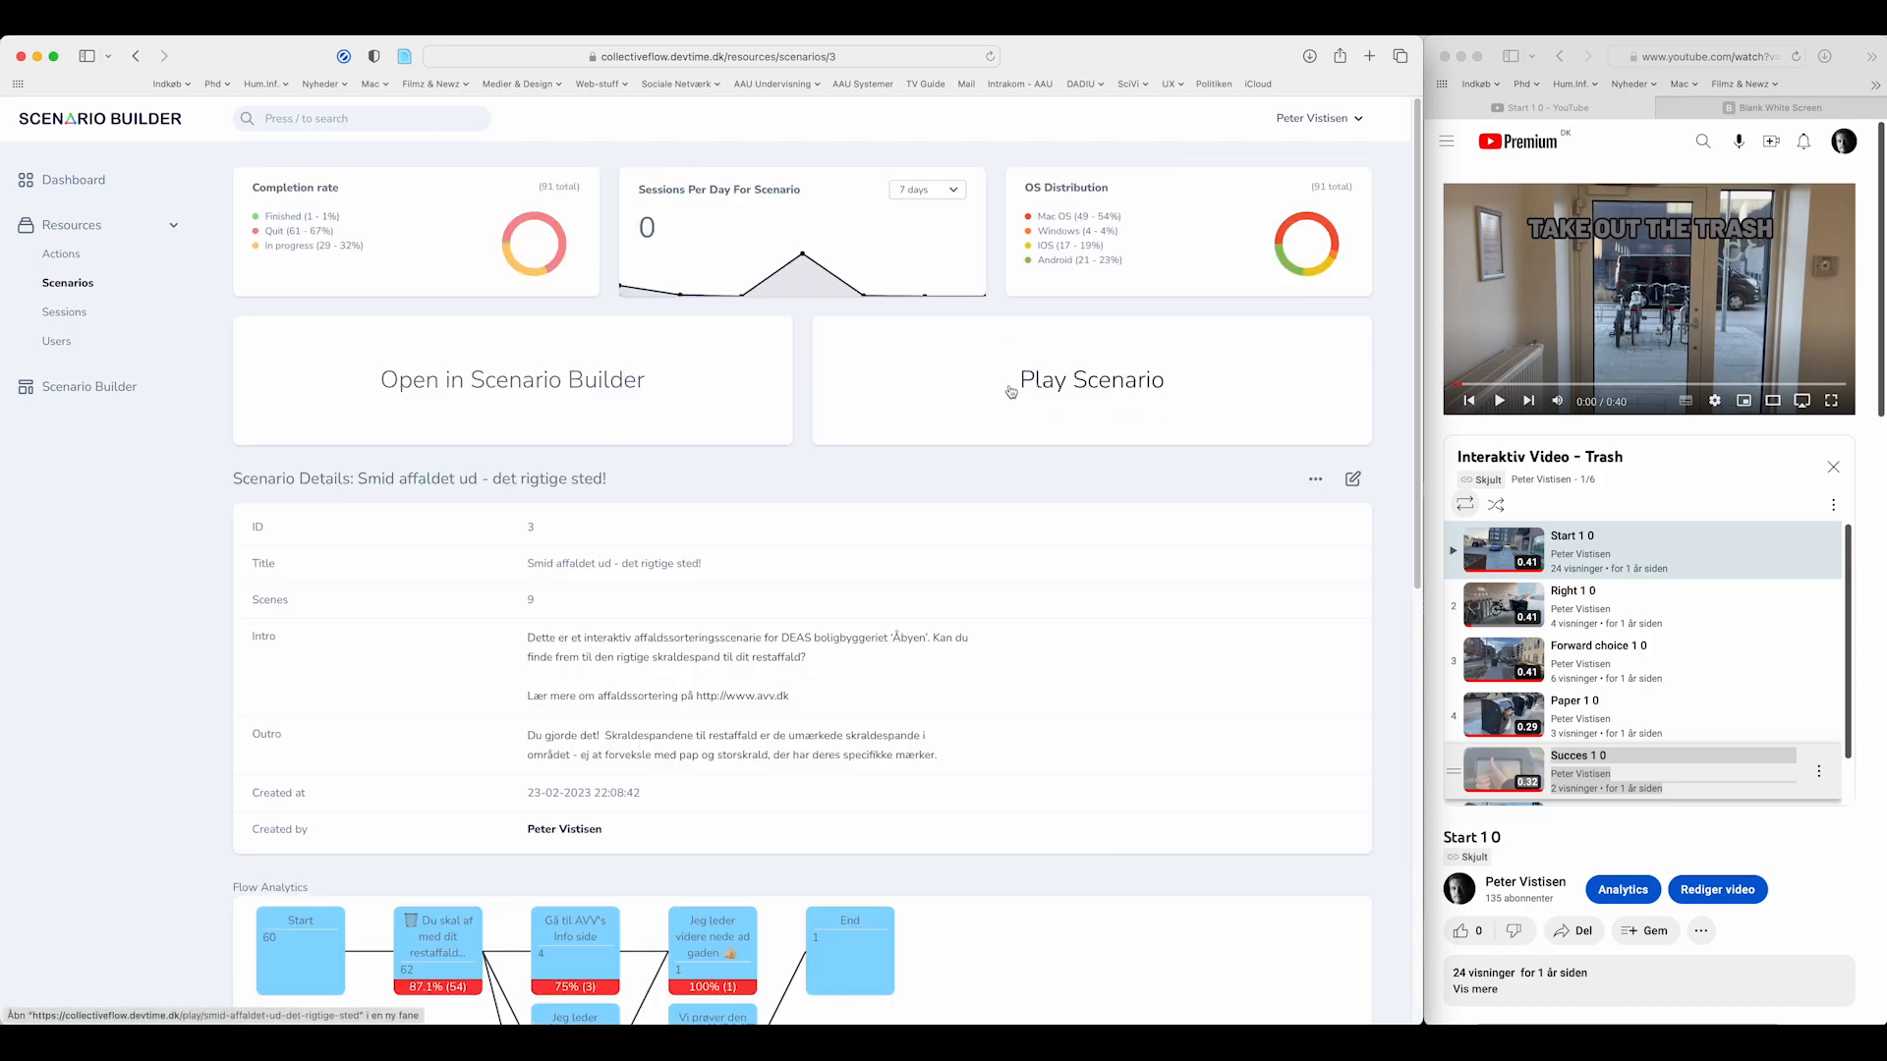
{"action": "left_click", "coordinate": [581, 377]}
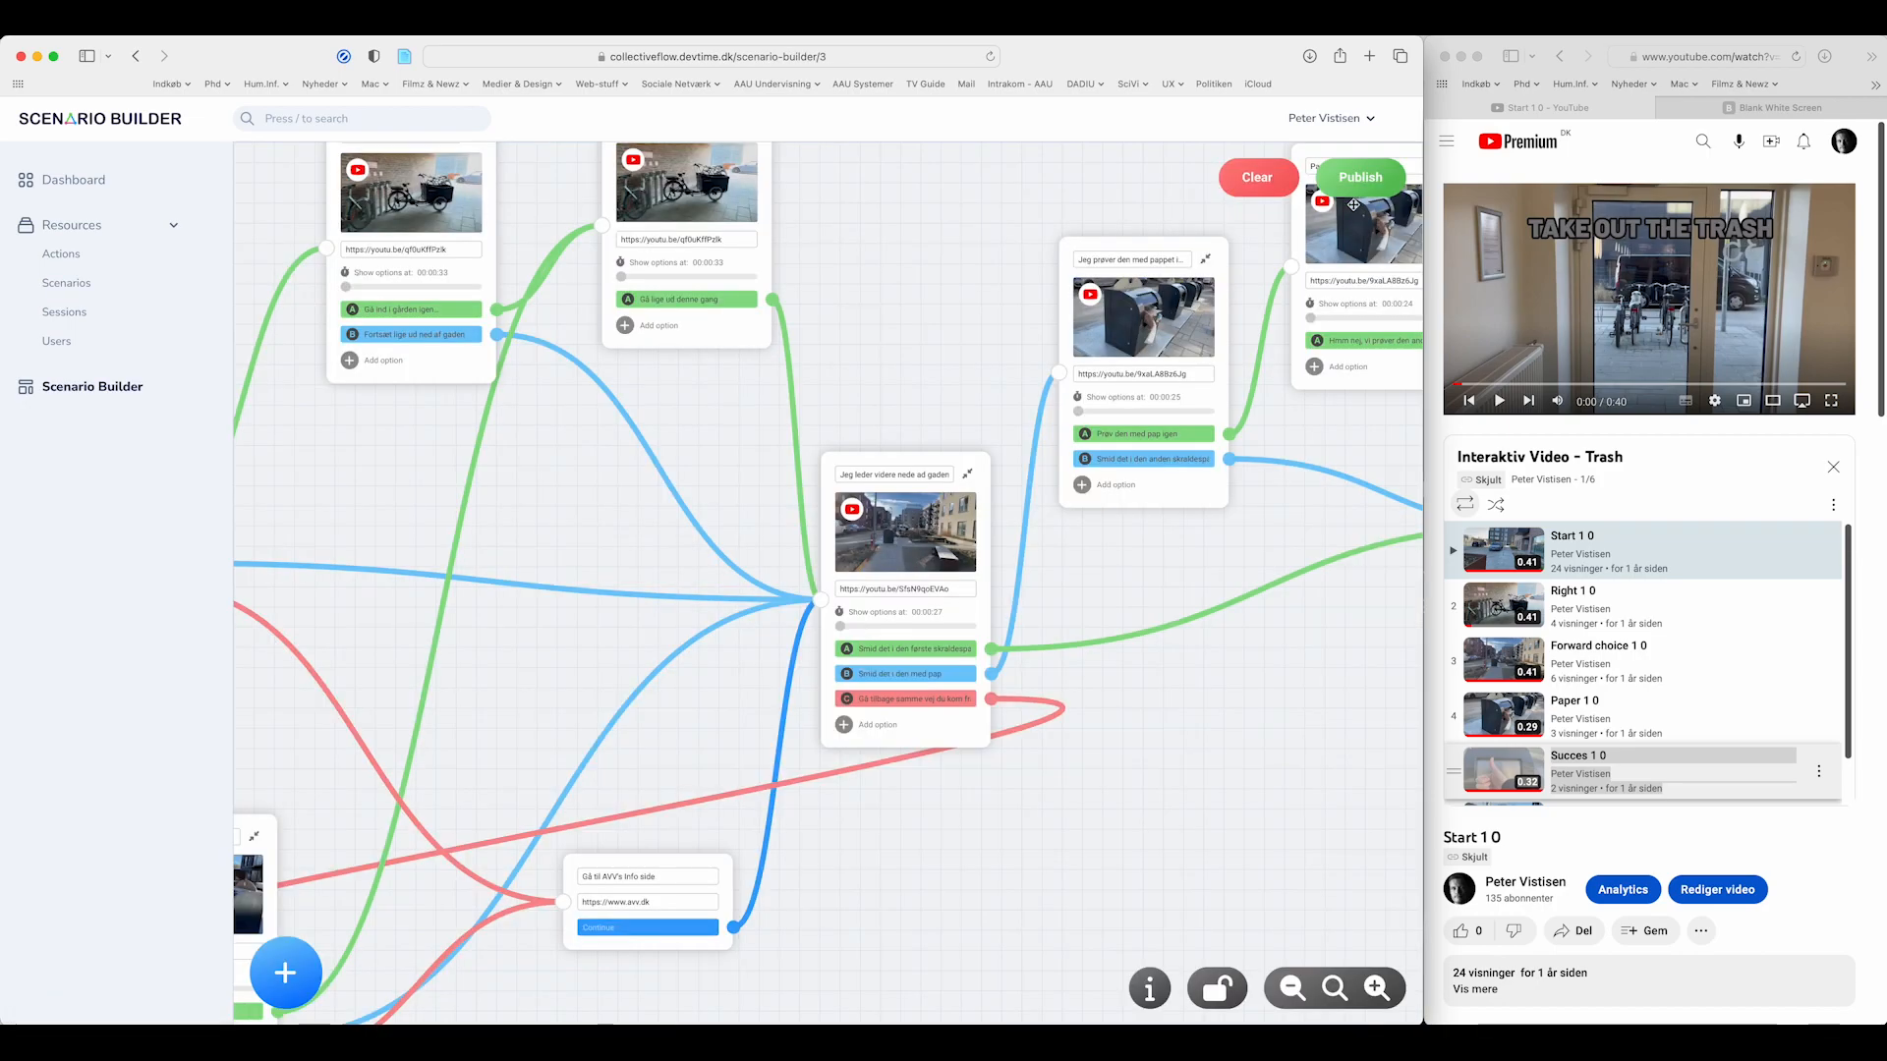
- Check the scenario's title and intro metadata and publish the scenario with the existing texts
{"action": "left_click", "coordinate": [1357, 185]}
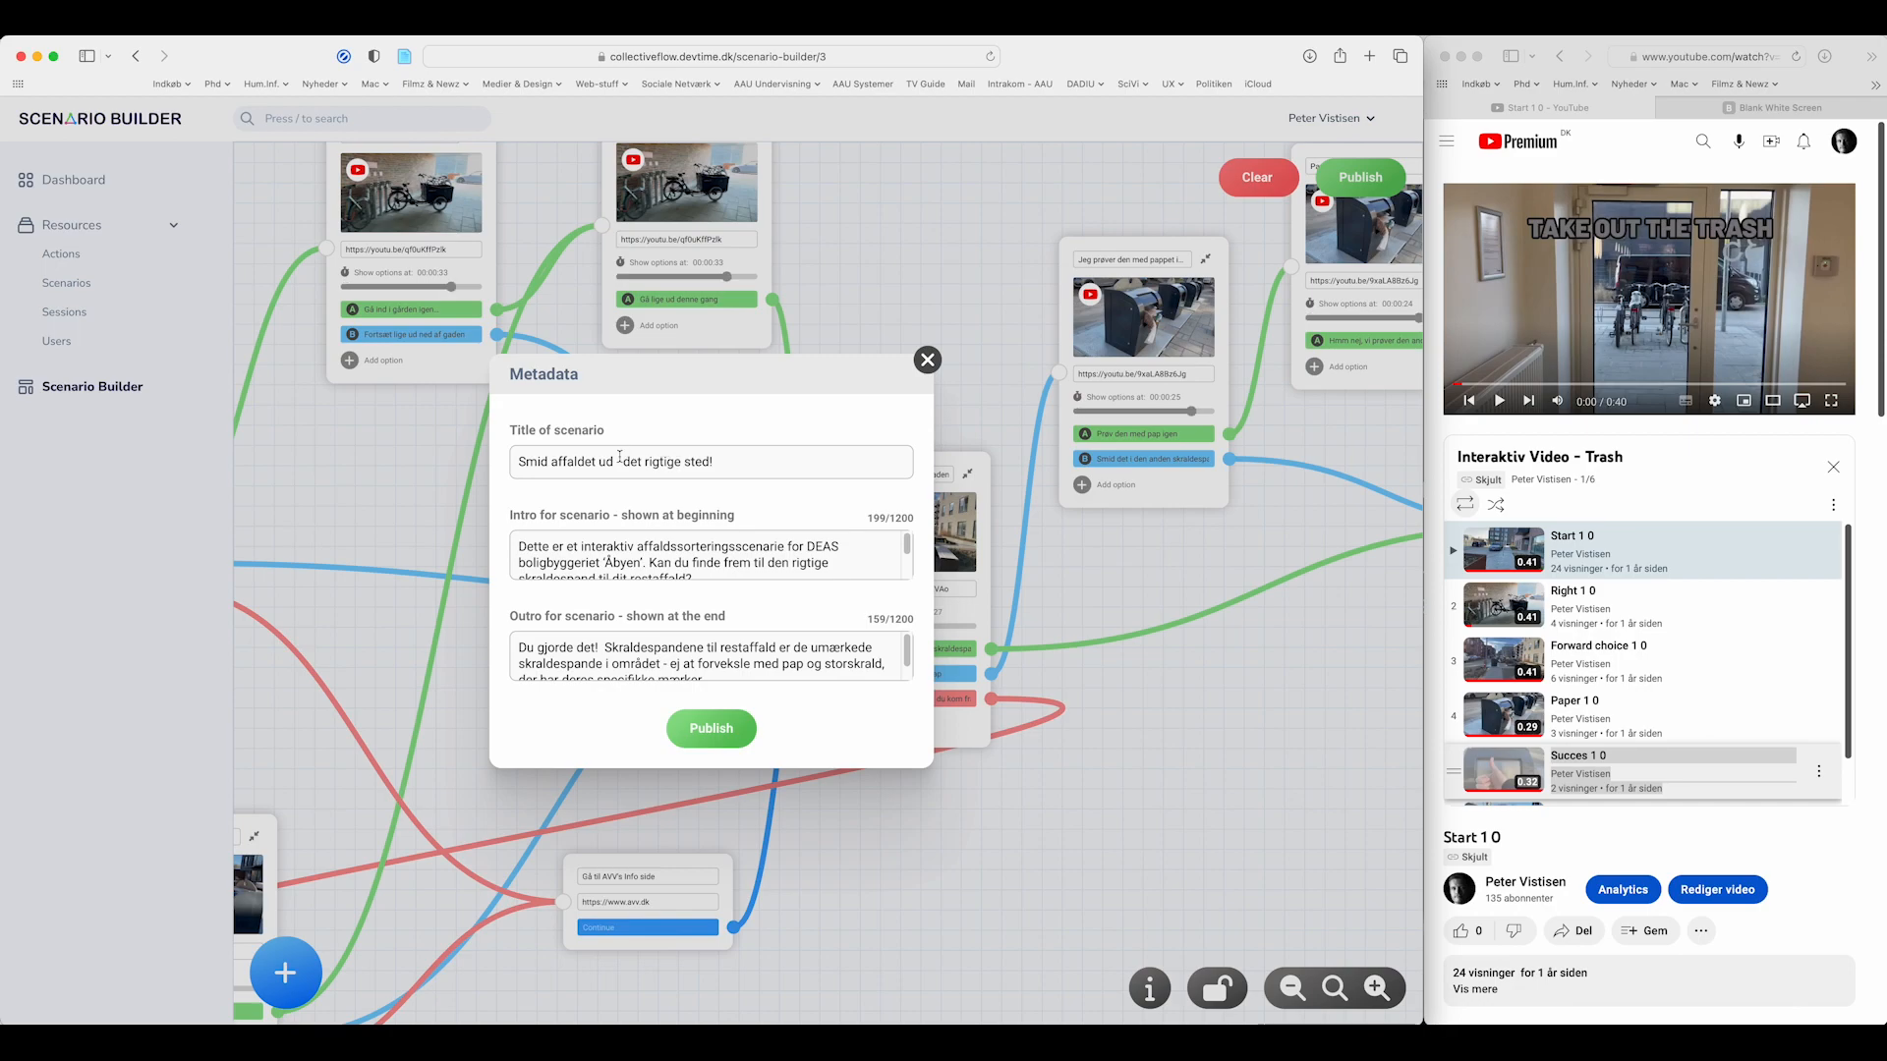
{"action": "left_click", "coordinate": [619, 459]}
{"action": "left_click", "coordinate": [610, 544]}
{"action": "left_click", "coordinate": [699, 729]}
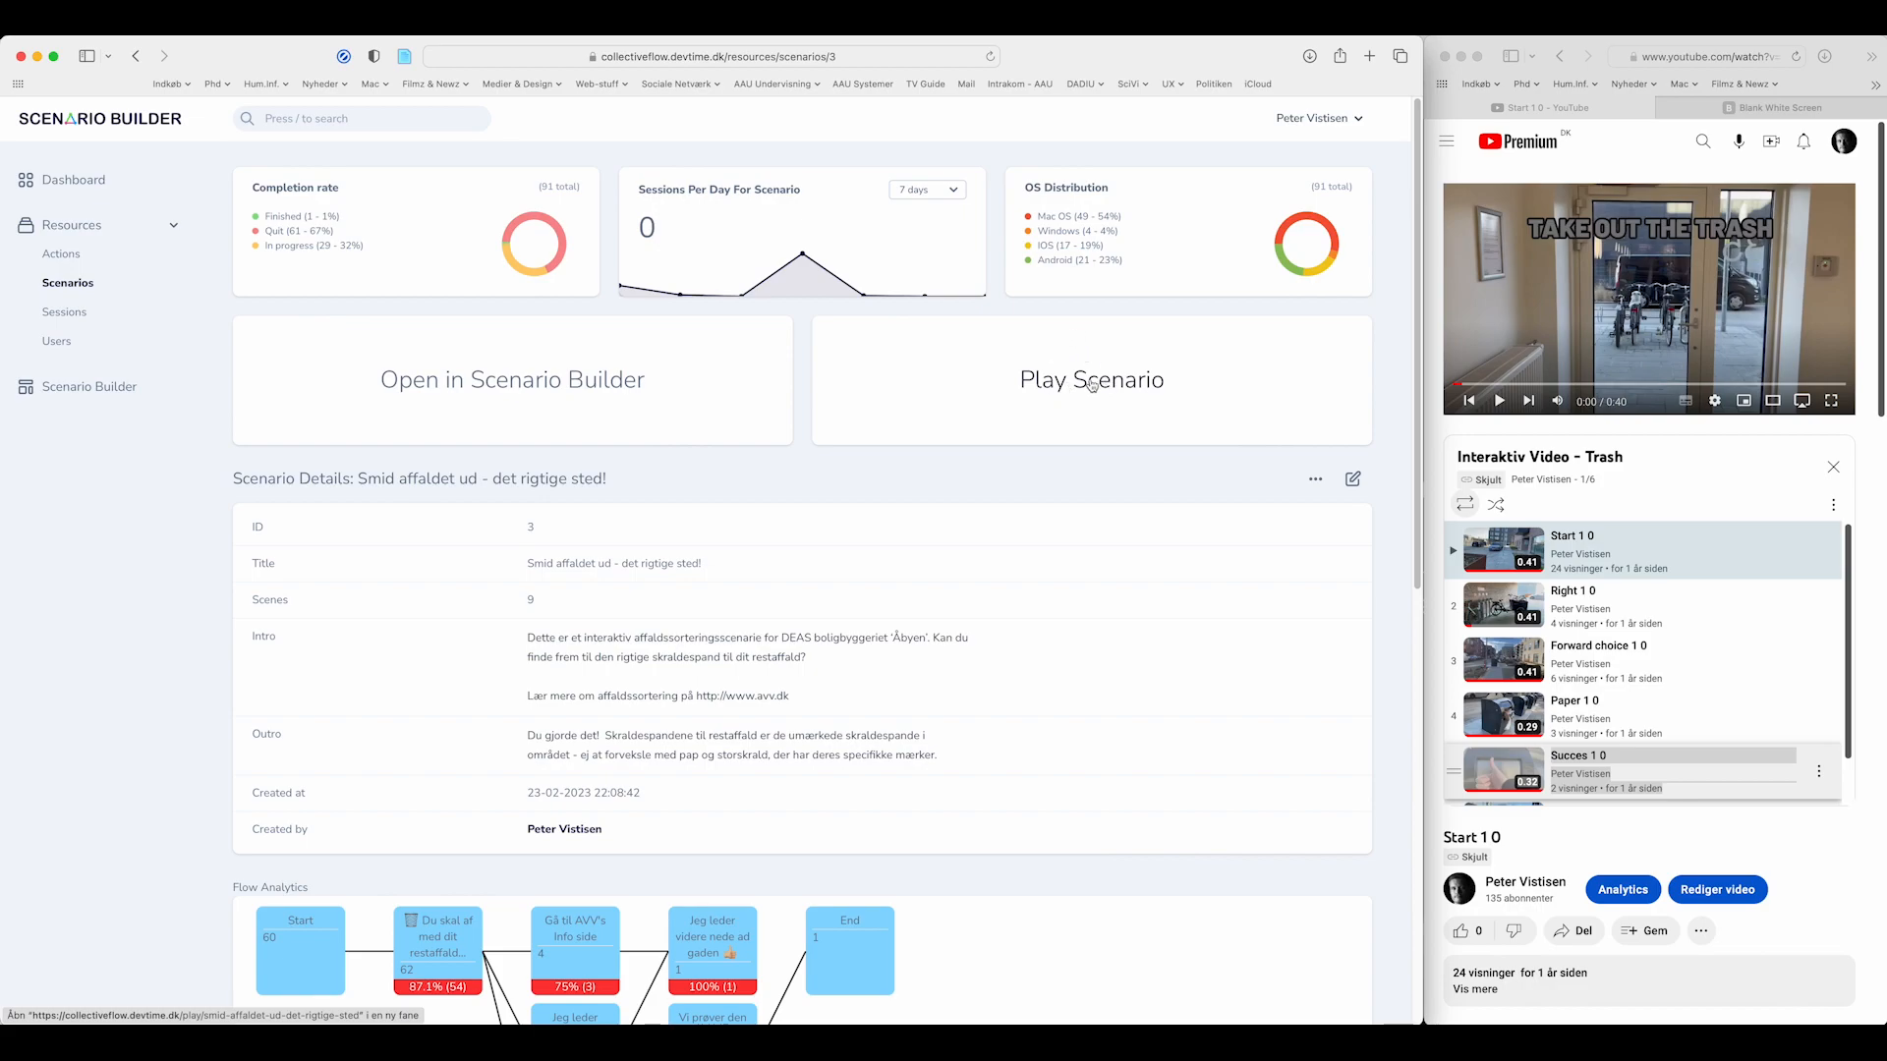
- Play the published scenario, read through its intro text and begin the playthrough
{"action": "left_click", "coordinate": [1091, 385]}
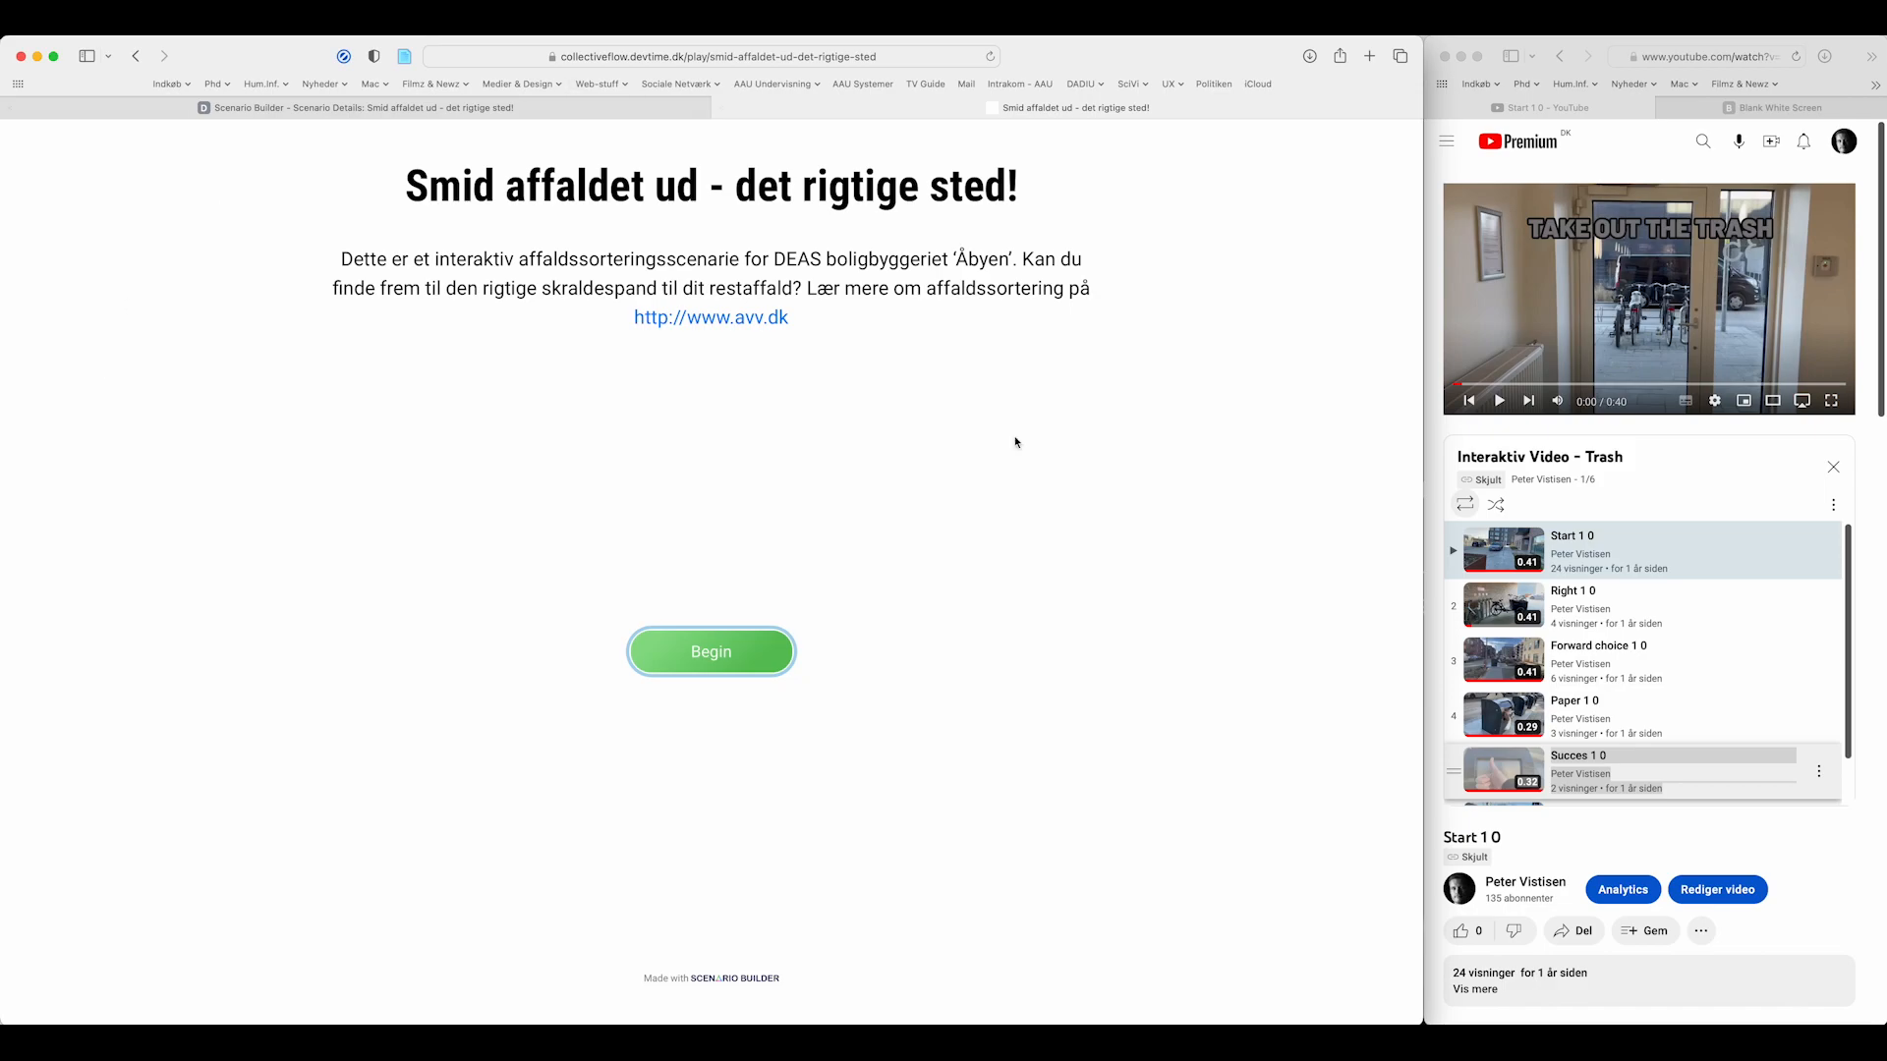
{"action": "triple_click", "coordinate": [548, 260]}
{"action": "left_click", "coordinate": [814, 392]}
{"action": "left_click", "coordinate": [719, 657]}
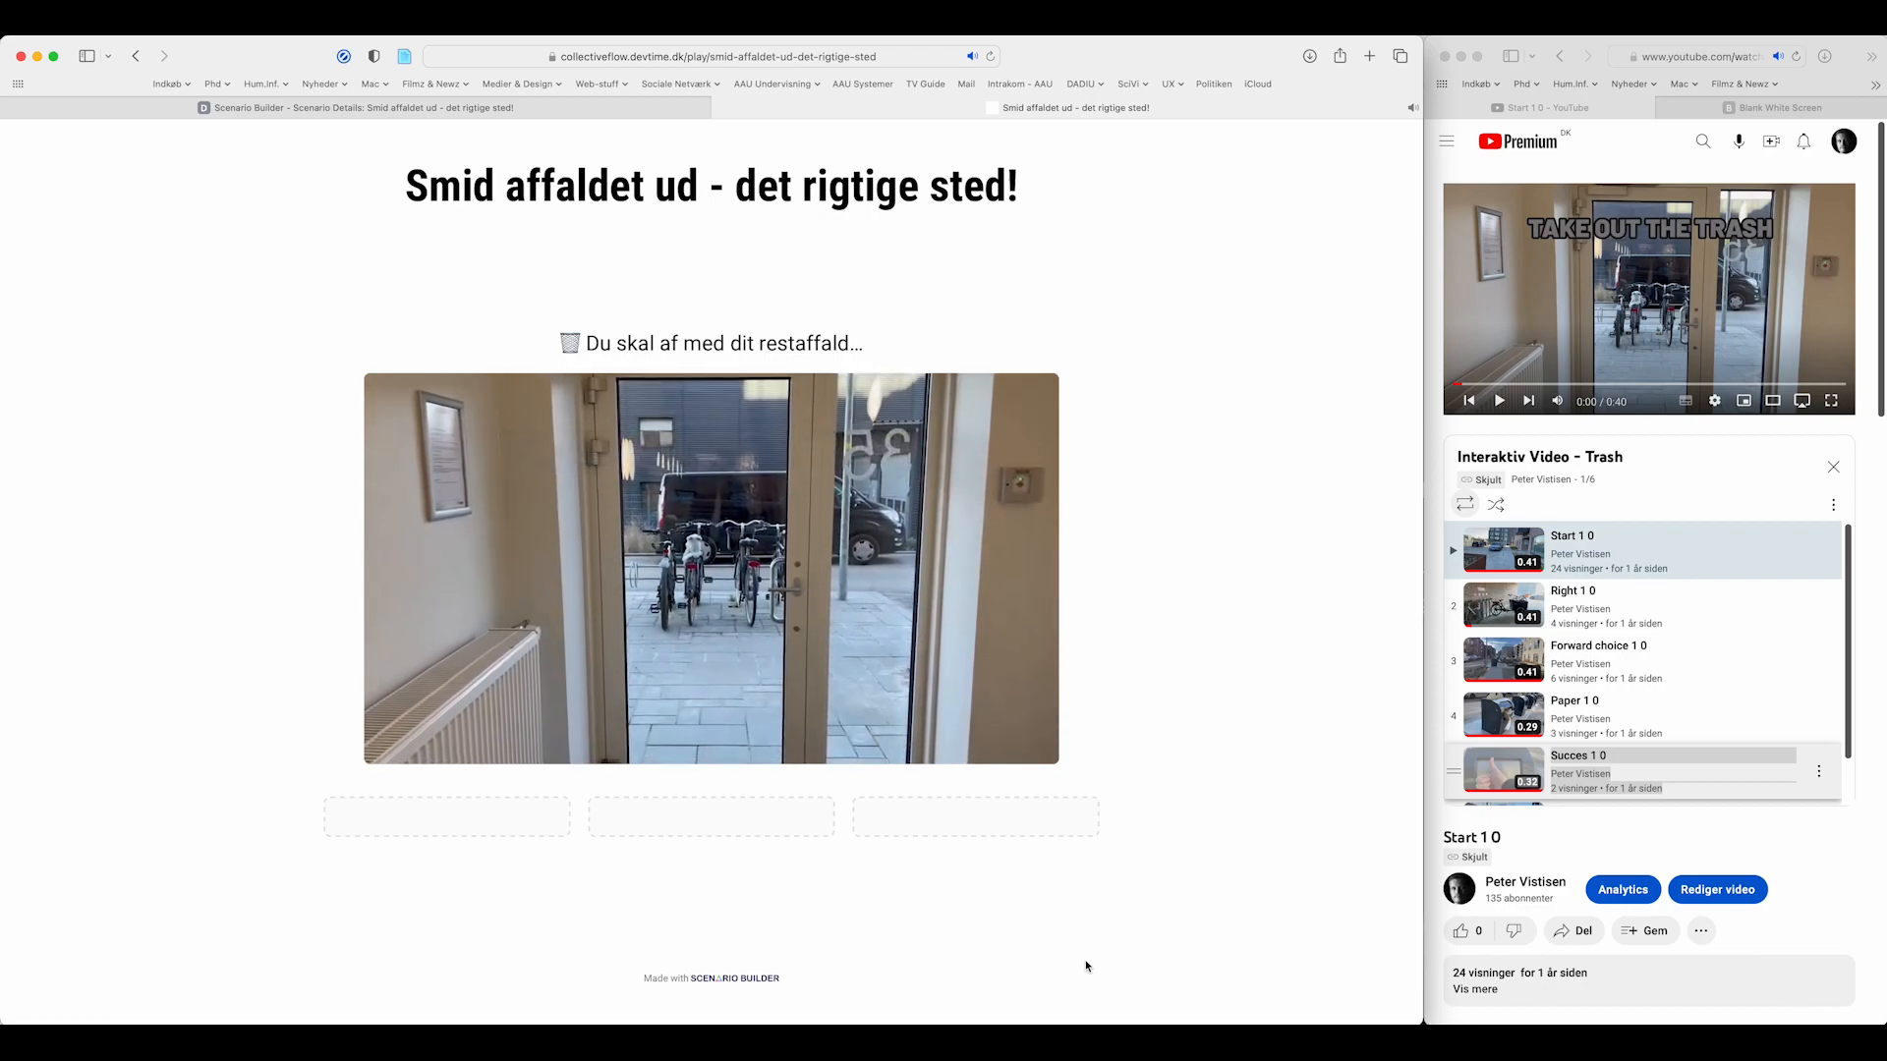
- Control playback of the first scene's video and choose the option "Gå ind og led efter en skraldespand i gården"
{"action": "mouse_move", "coordinate": [700, 574]}
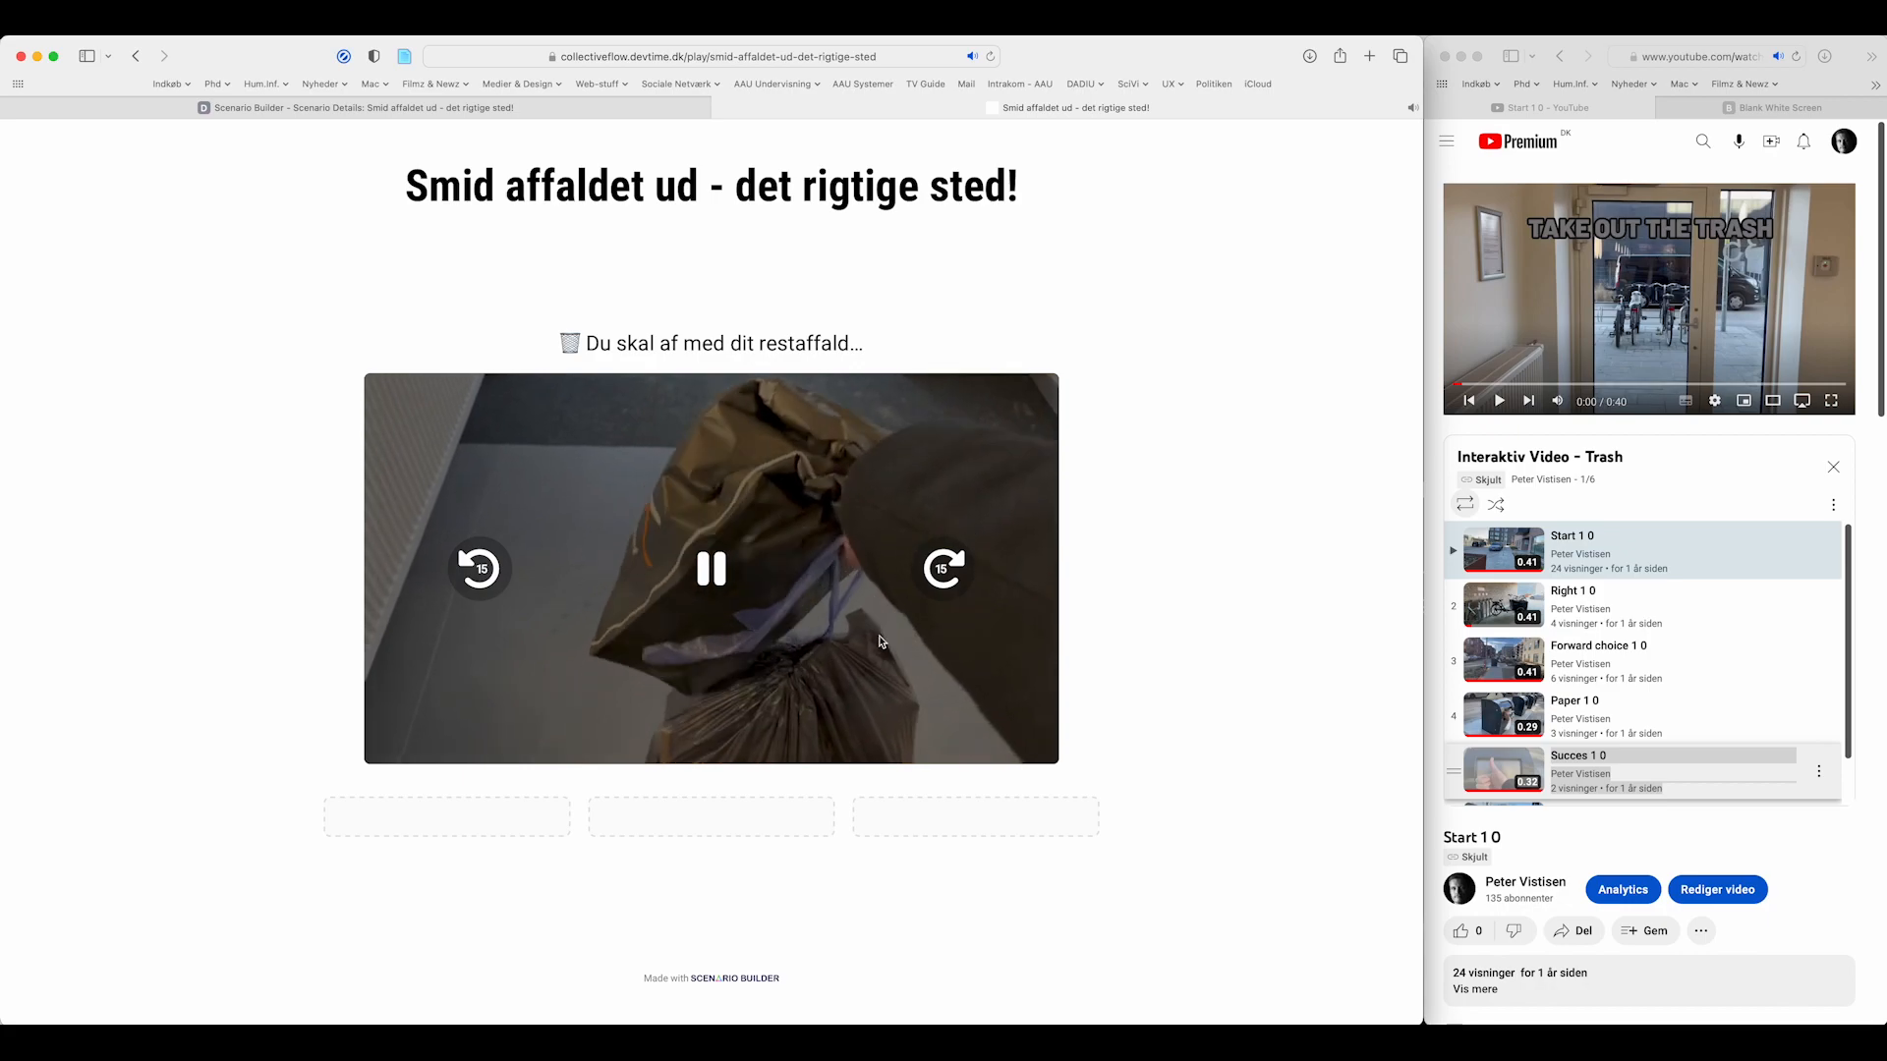
{"action": "left_click", "coordinate": [716, 571]}
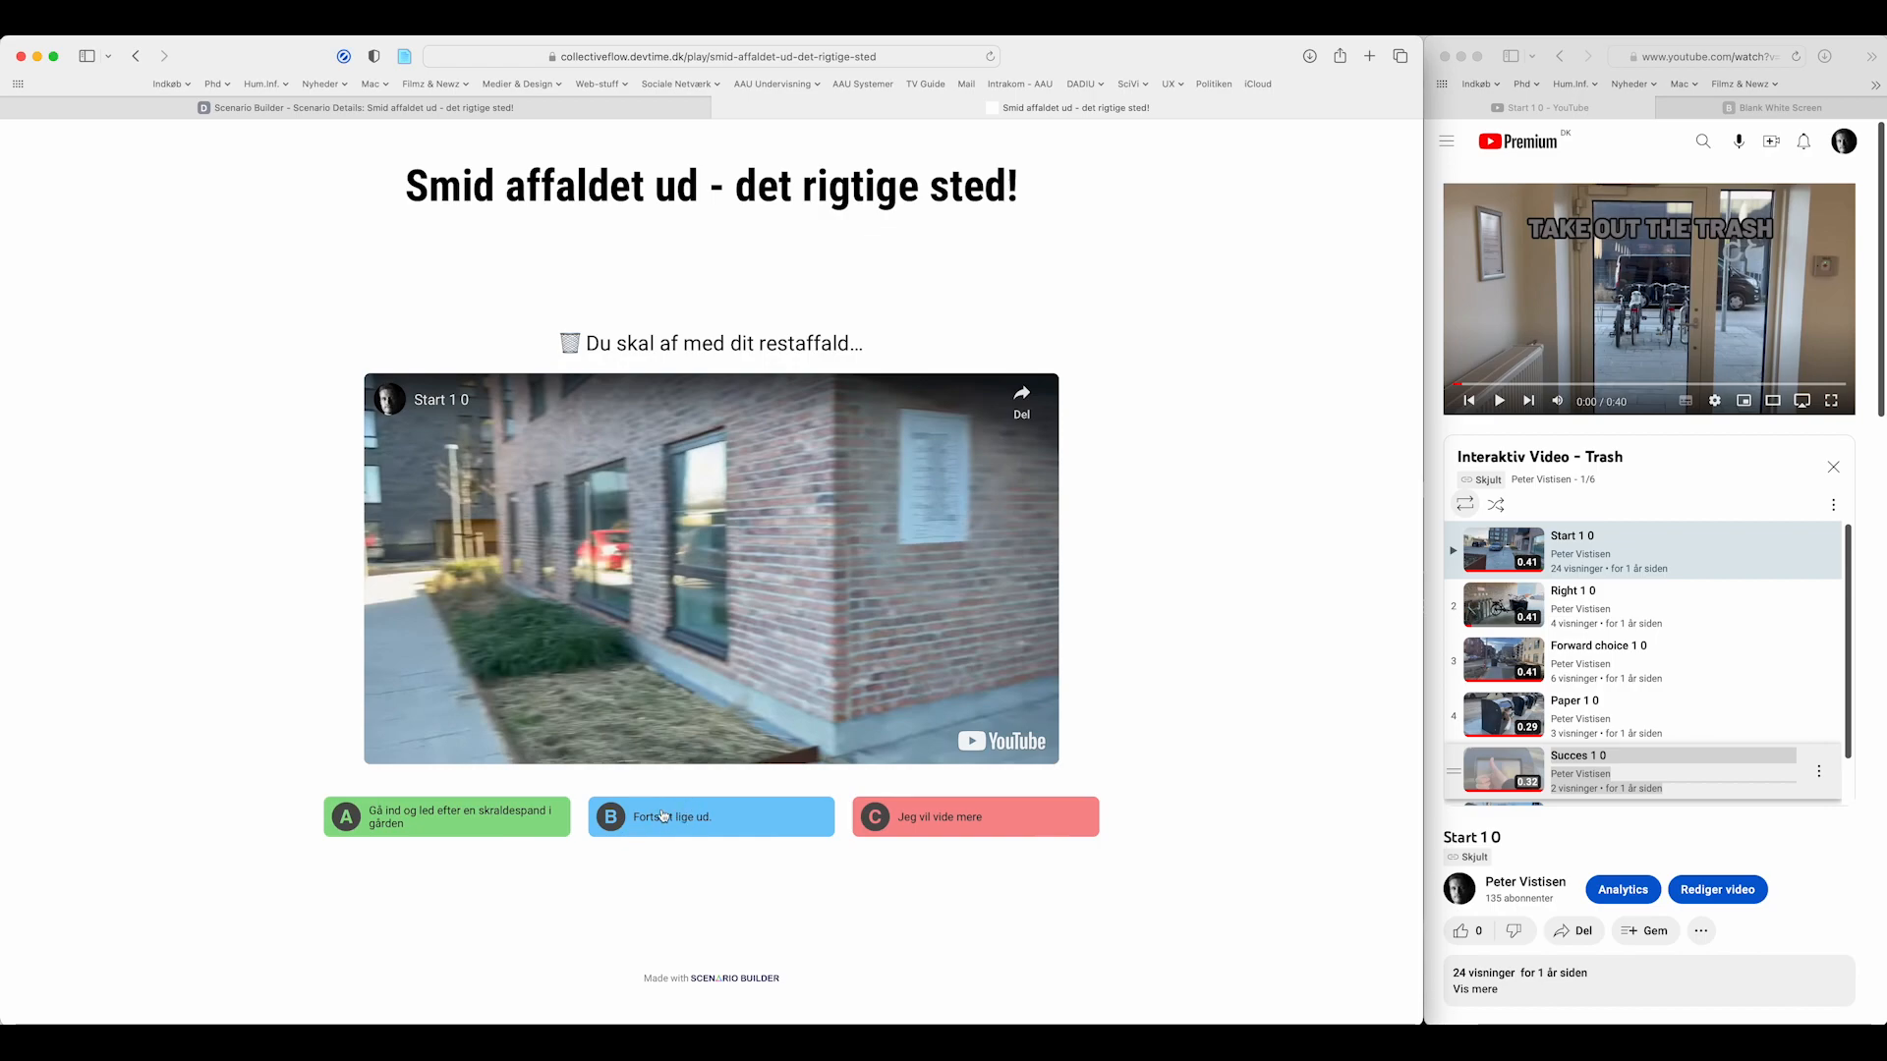
{"action": "left_click", "coordinate": [491, 821]}
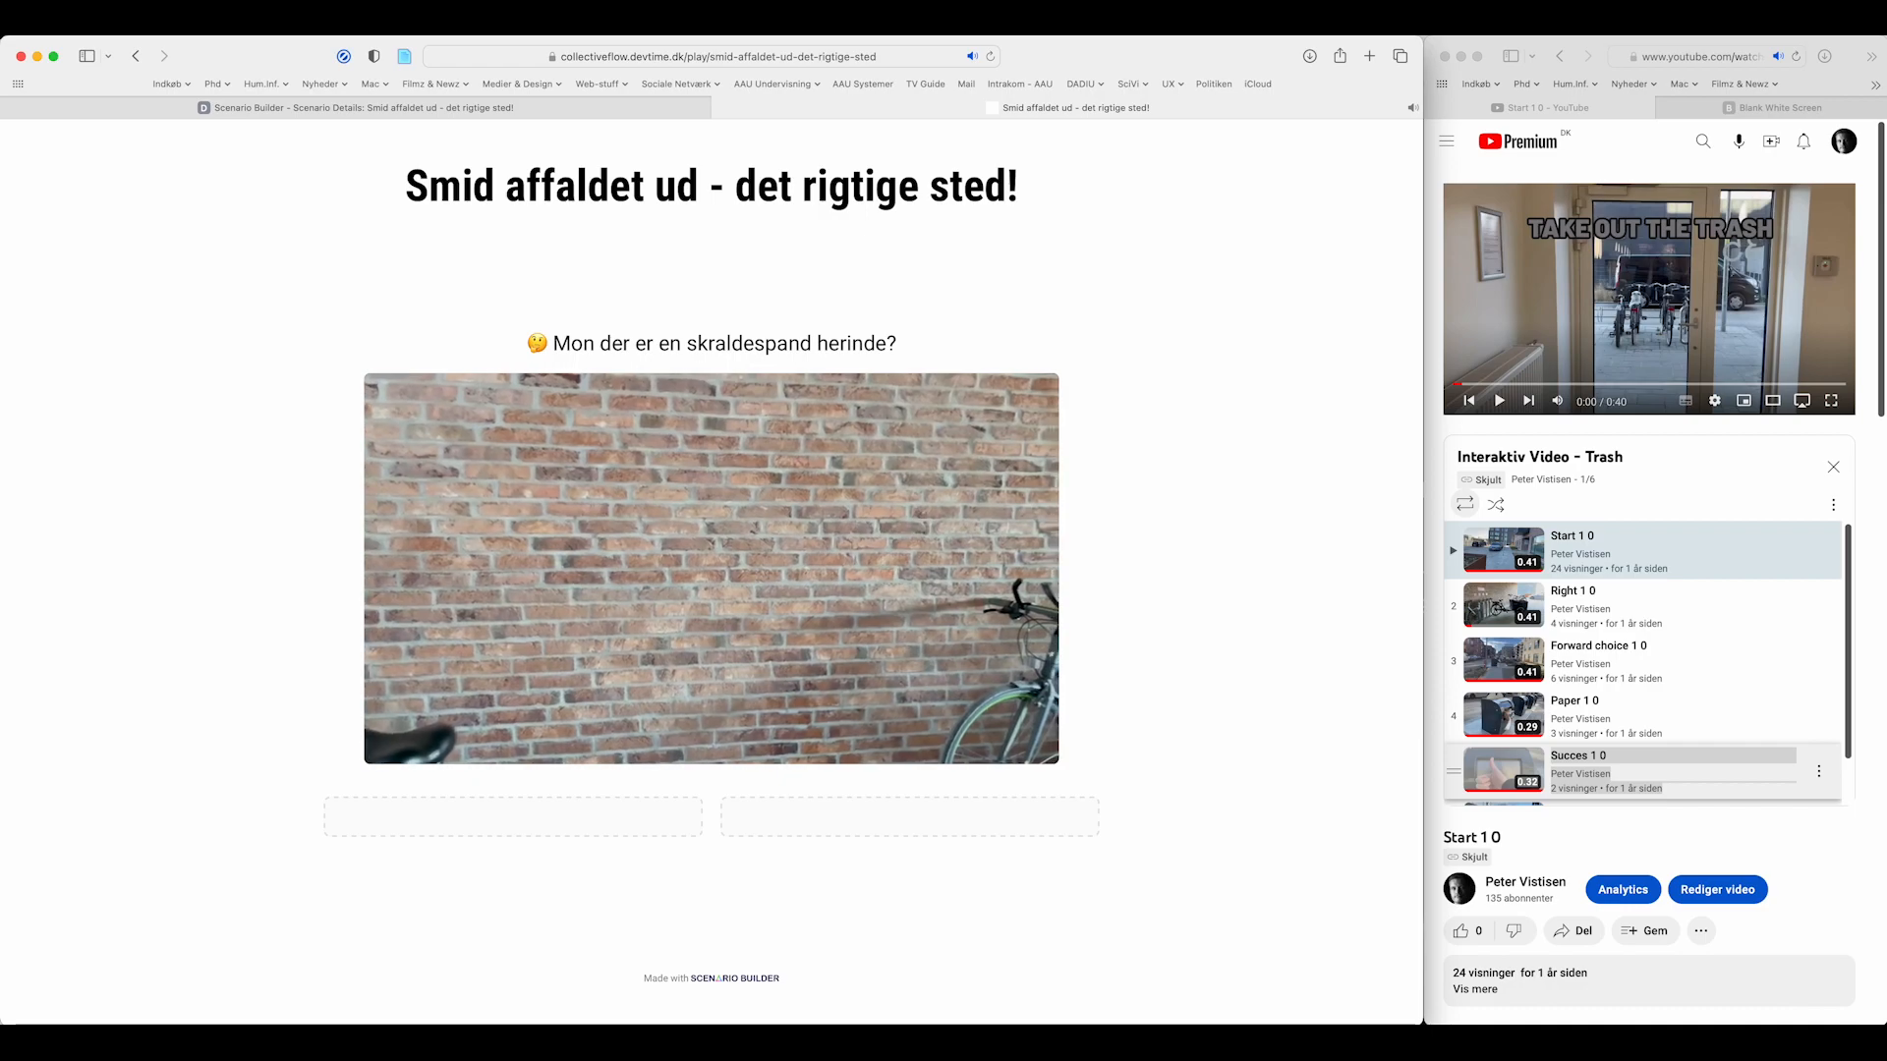
- Choose "Fortsæt lige ud ned af gaden" after the courtyard scene and skip the following street video forward 15 seconds
{"action": "scroll", "coordinate": [1714, 551], "scroll_direction": "down", "scroll_amount": 1}
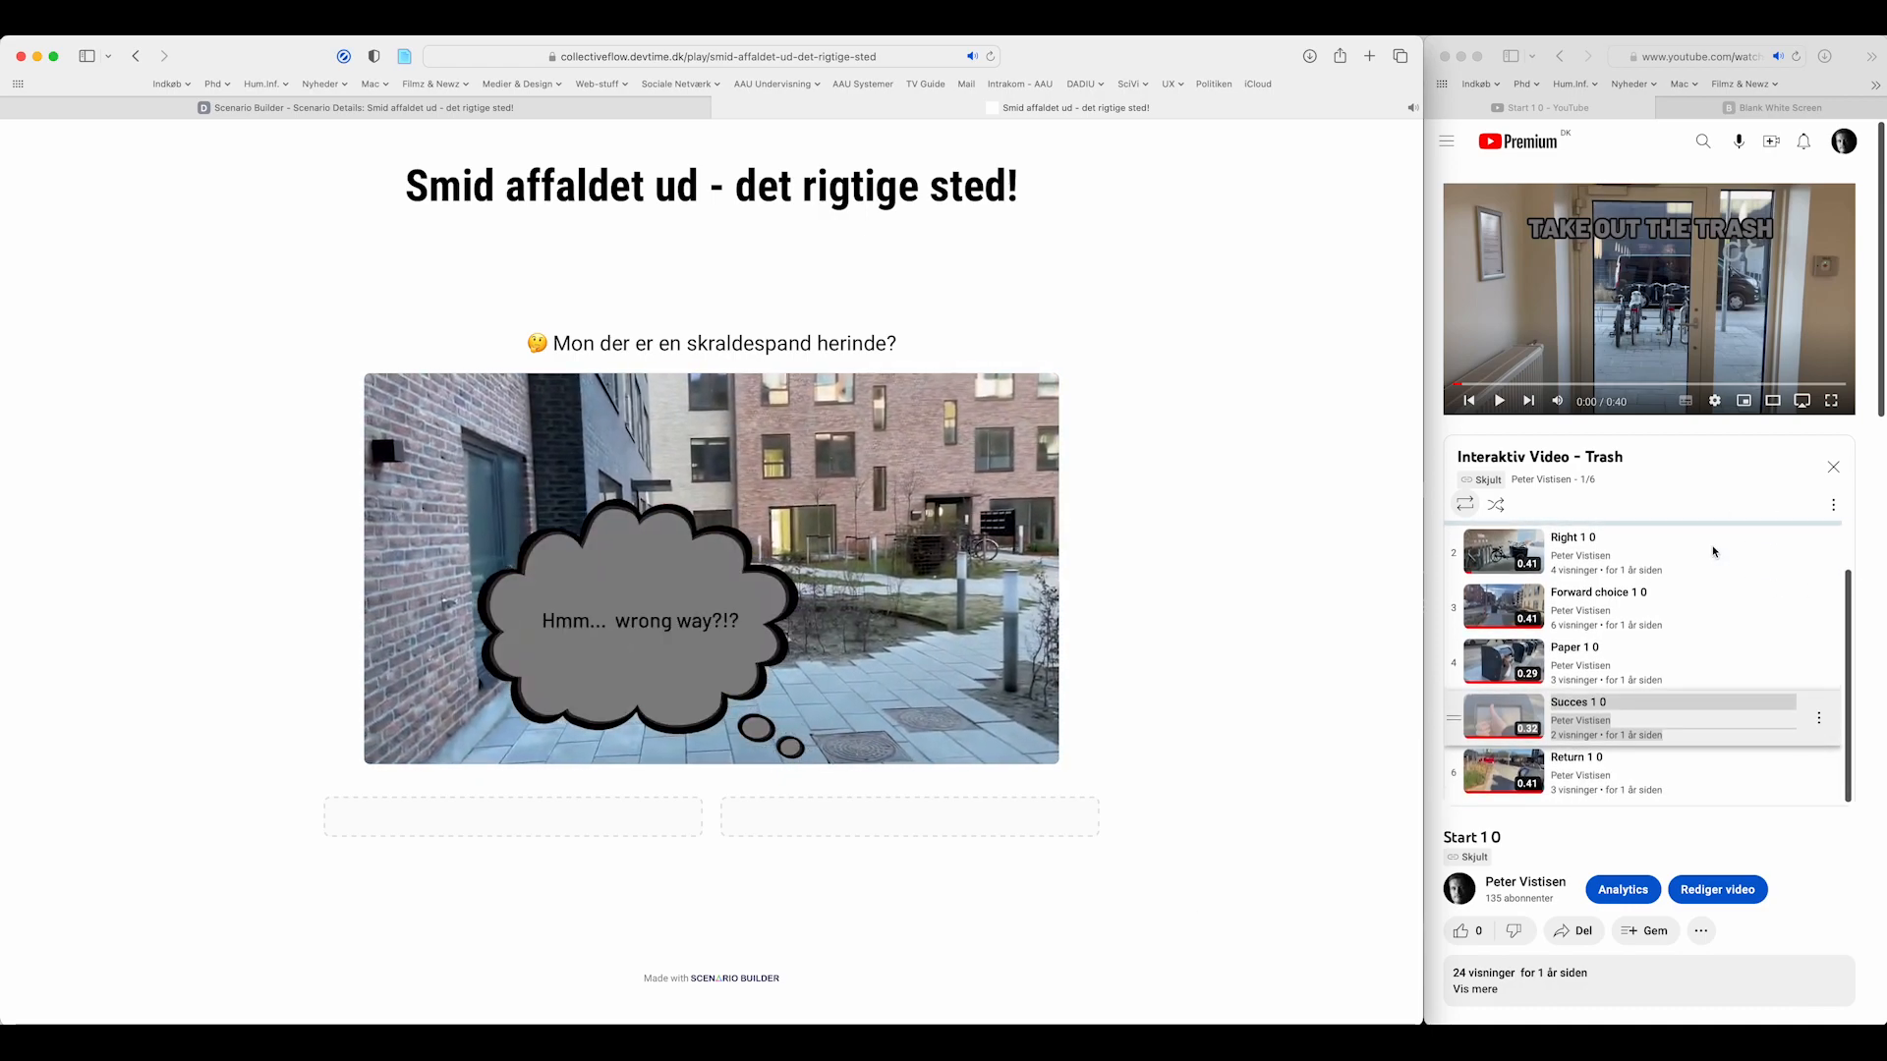
{"action": "scroll", "coordinate": [1713, 551], "scroll_direction": "up", "scroll_amount": 1}
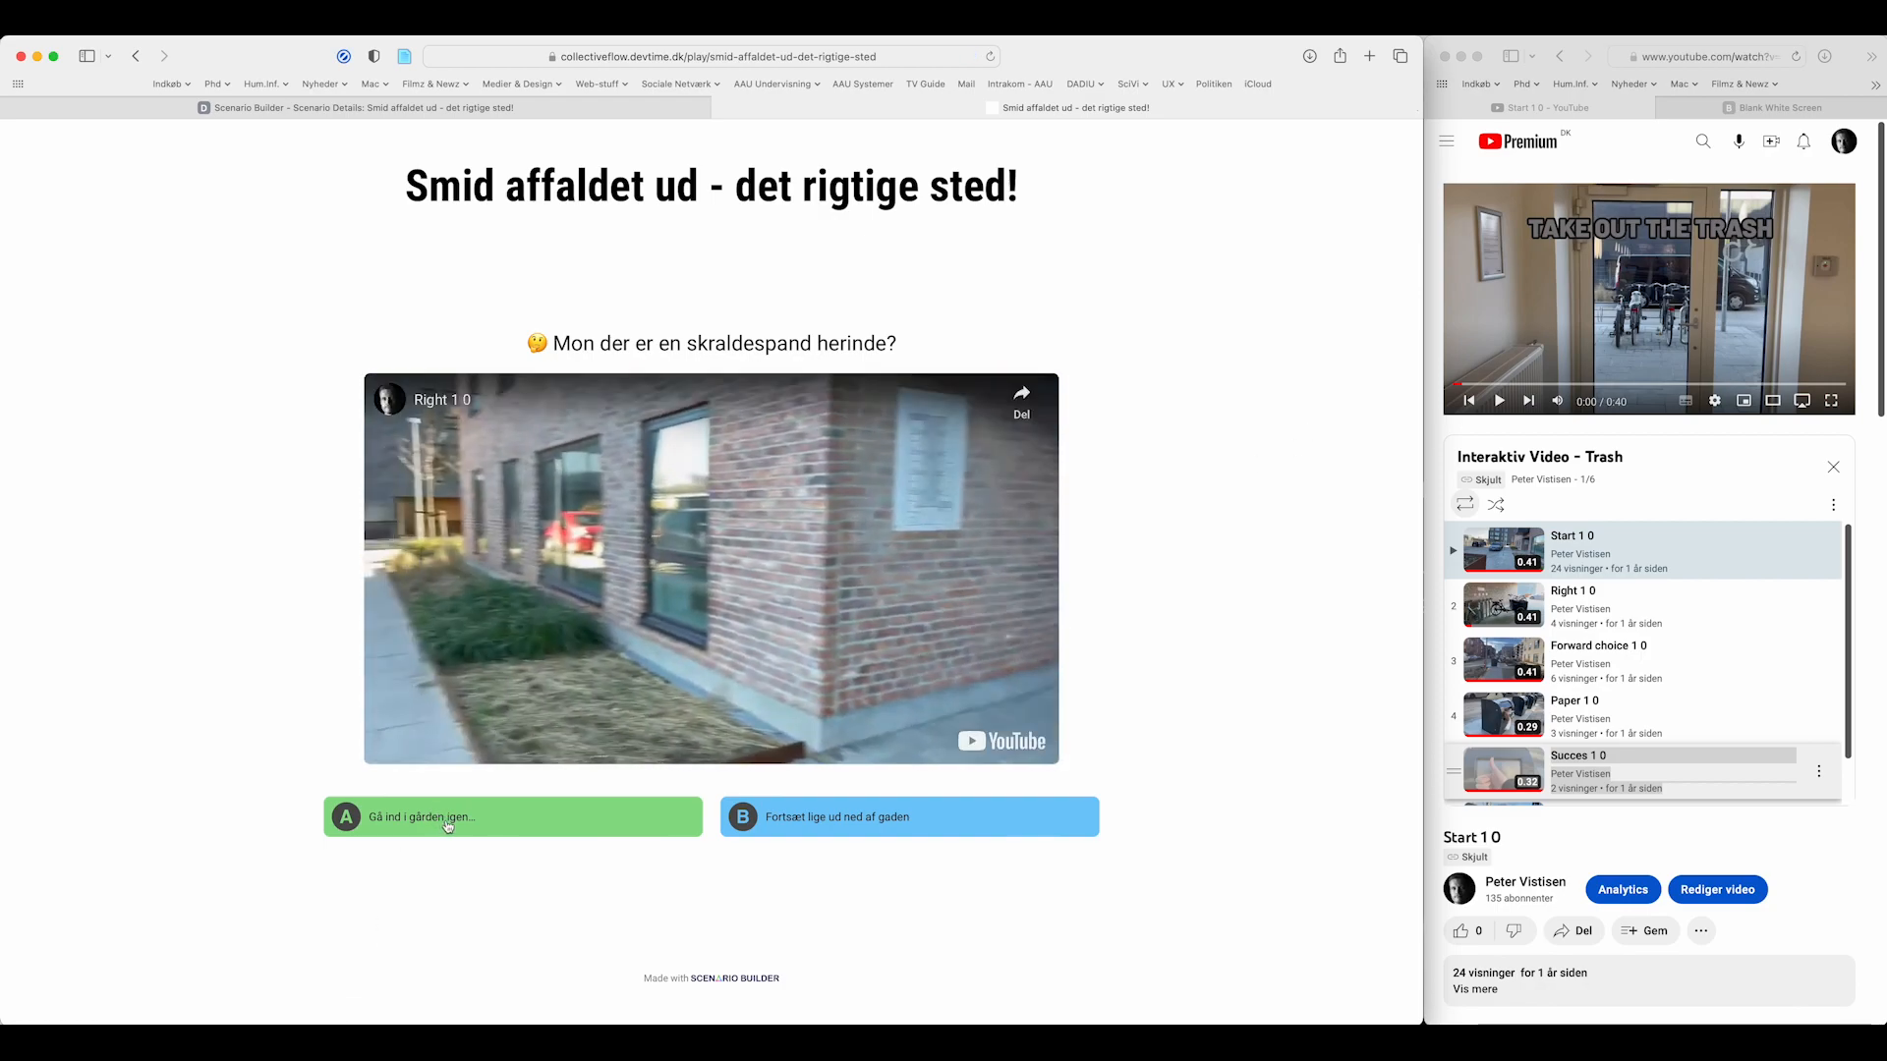
{"action": "left_click", "coordinate": [804, 826]}
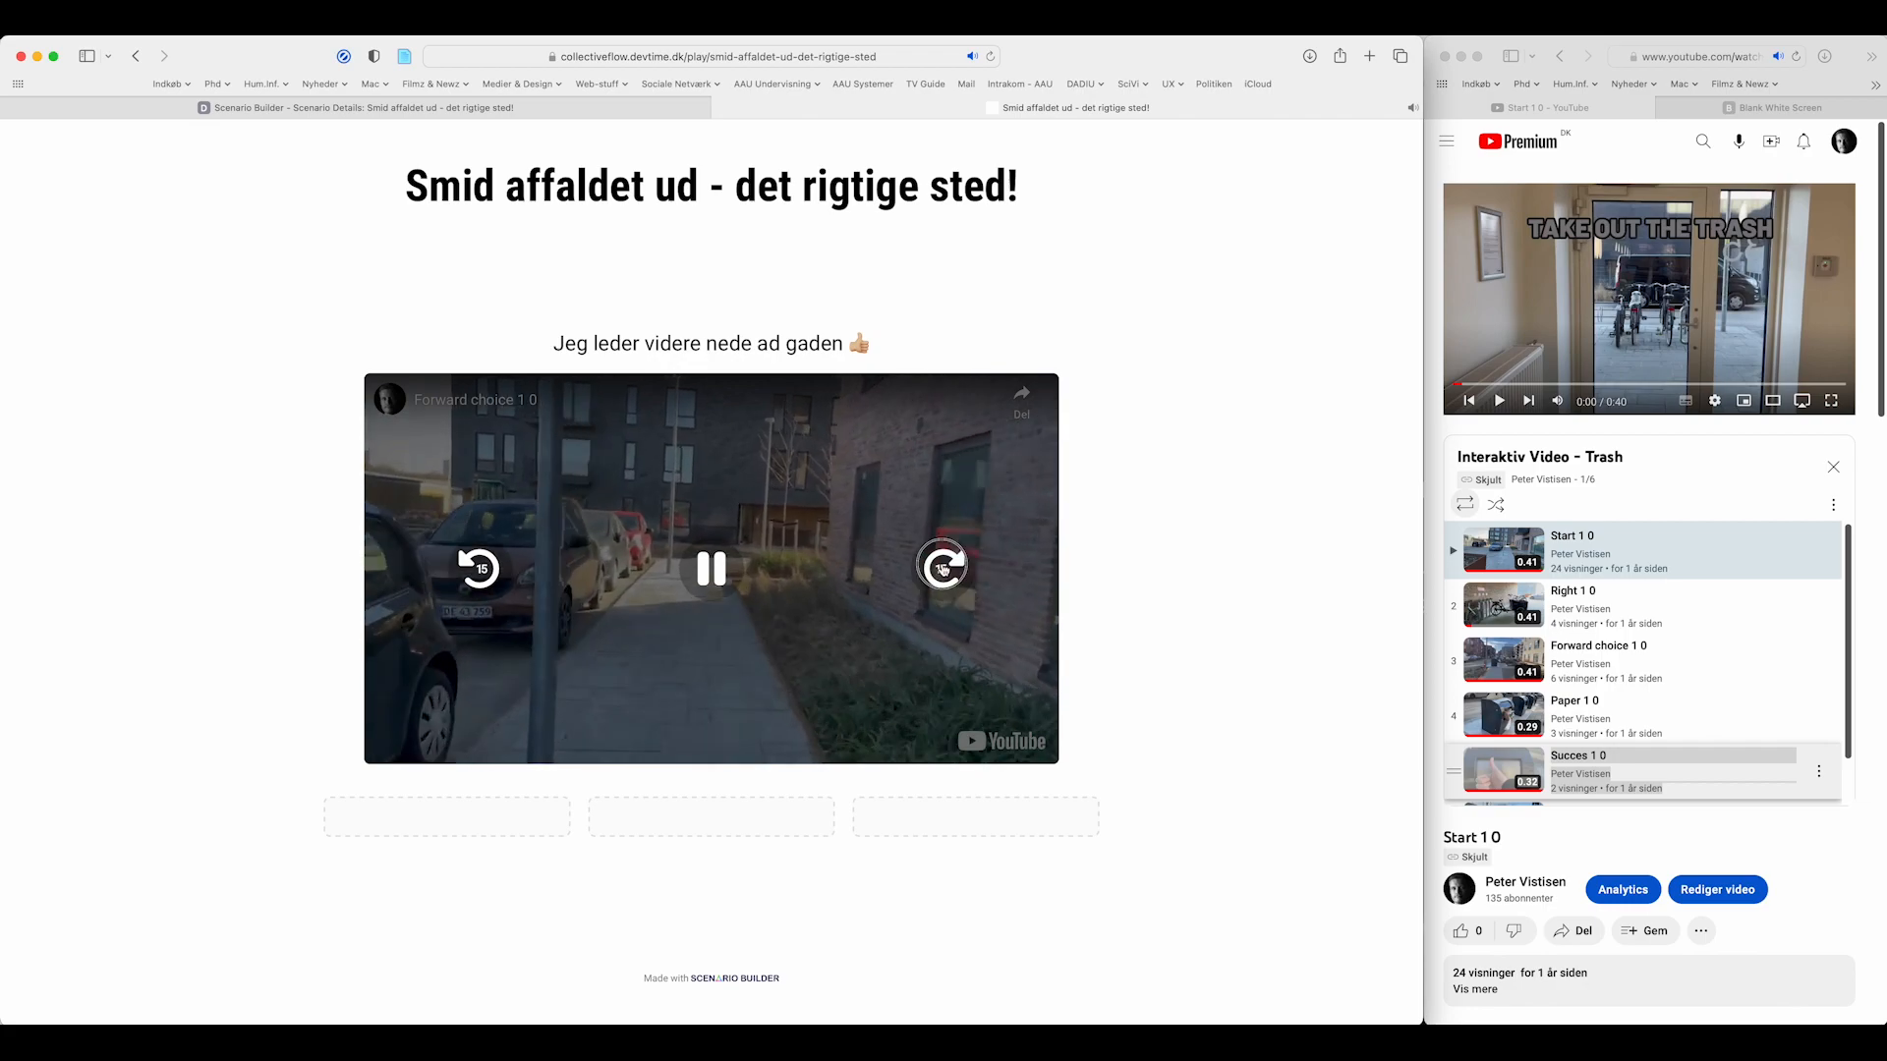
{"action": "left_click", "coordinate": [942, 570]}
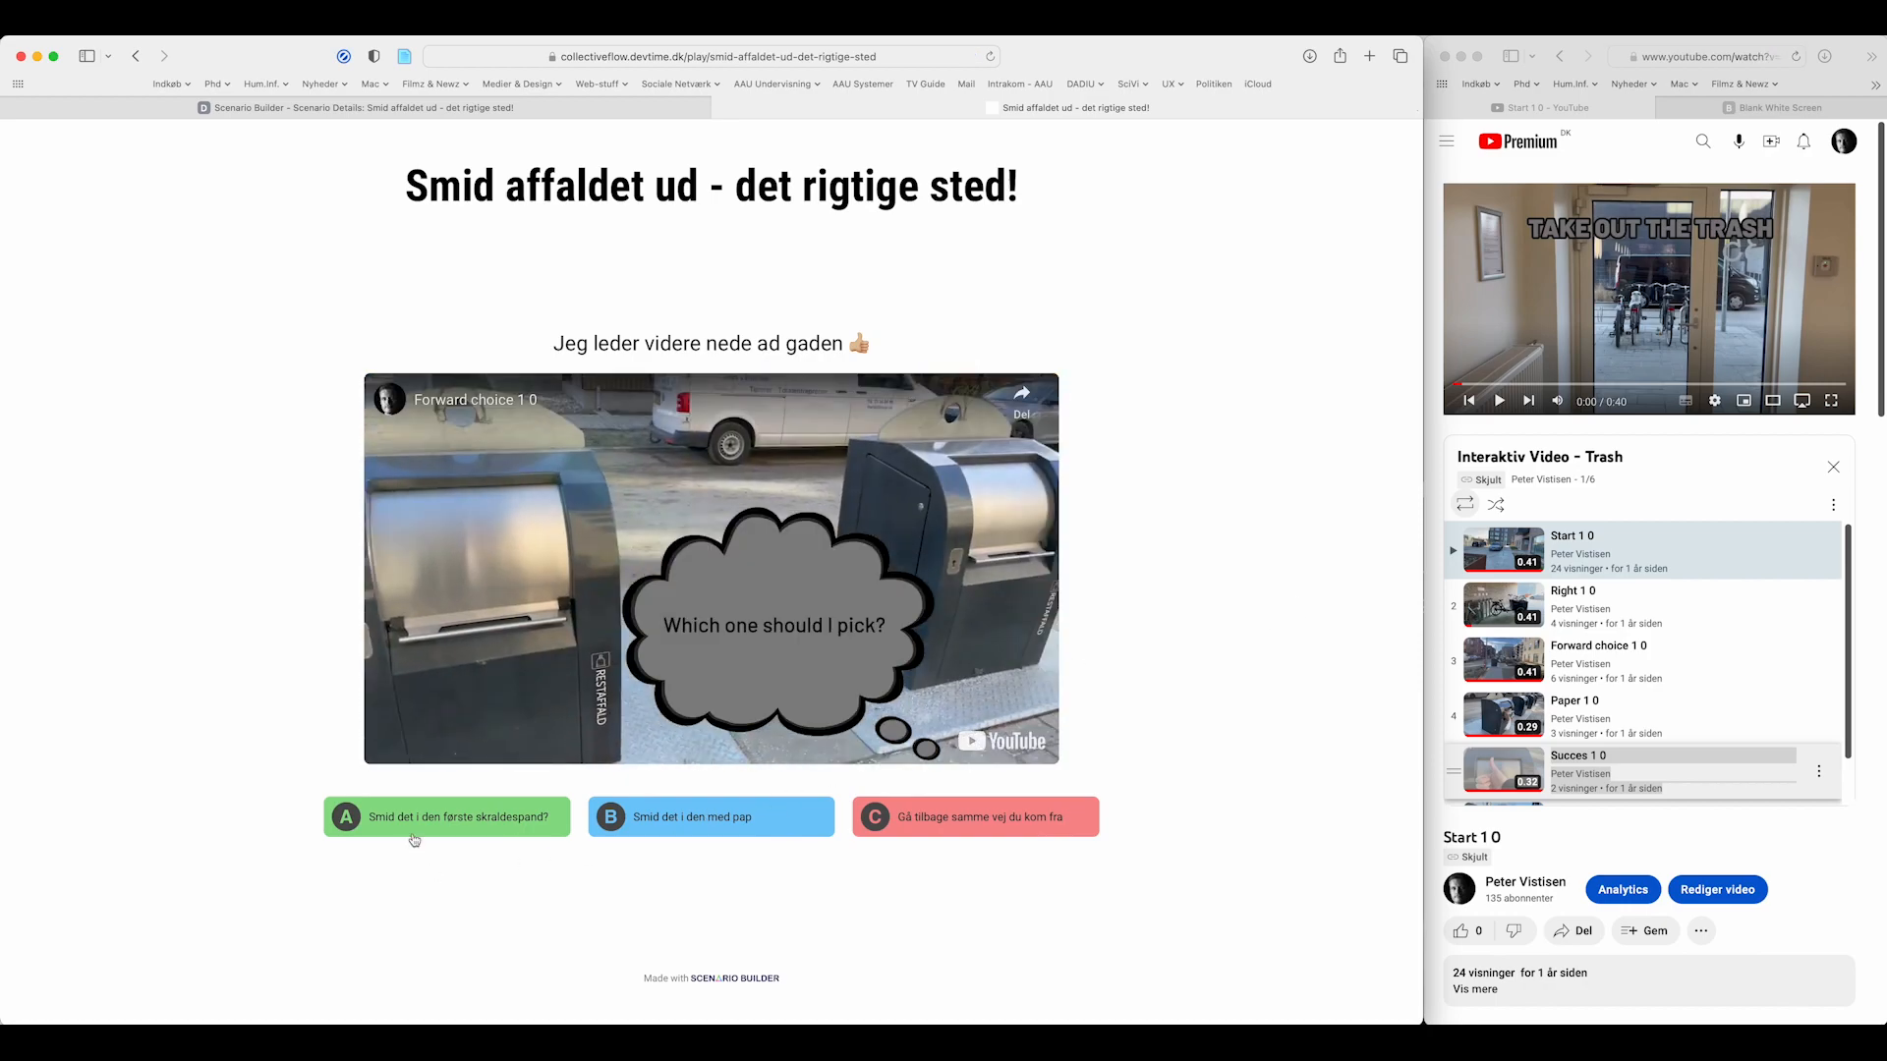
- Choose "Smid det i den første skraldespand?" and finish the playthrough with the success scene's only option
{"action": "left_click", "coordinate": [513, 819]}
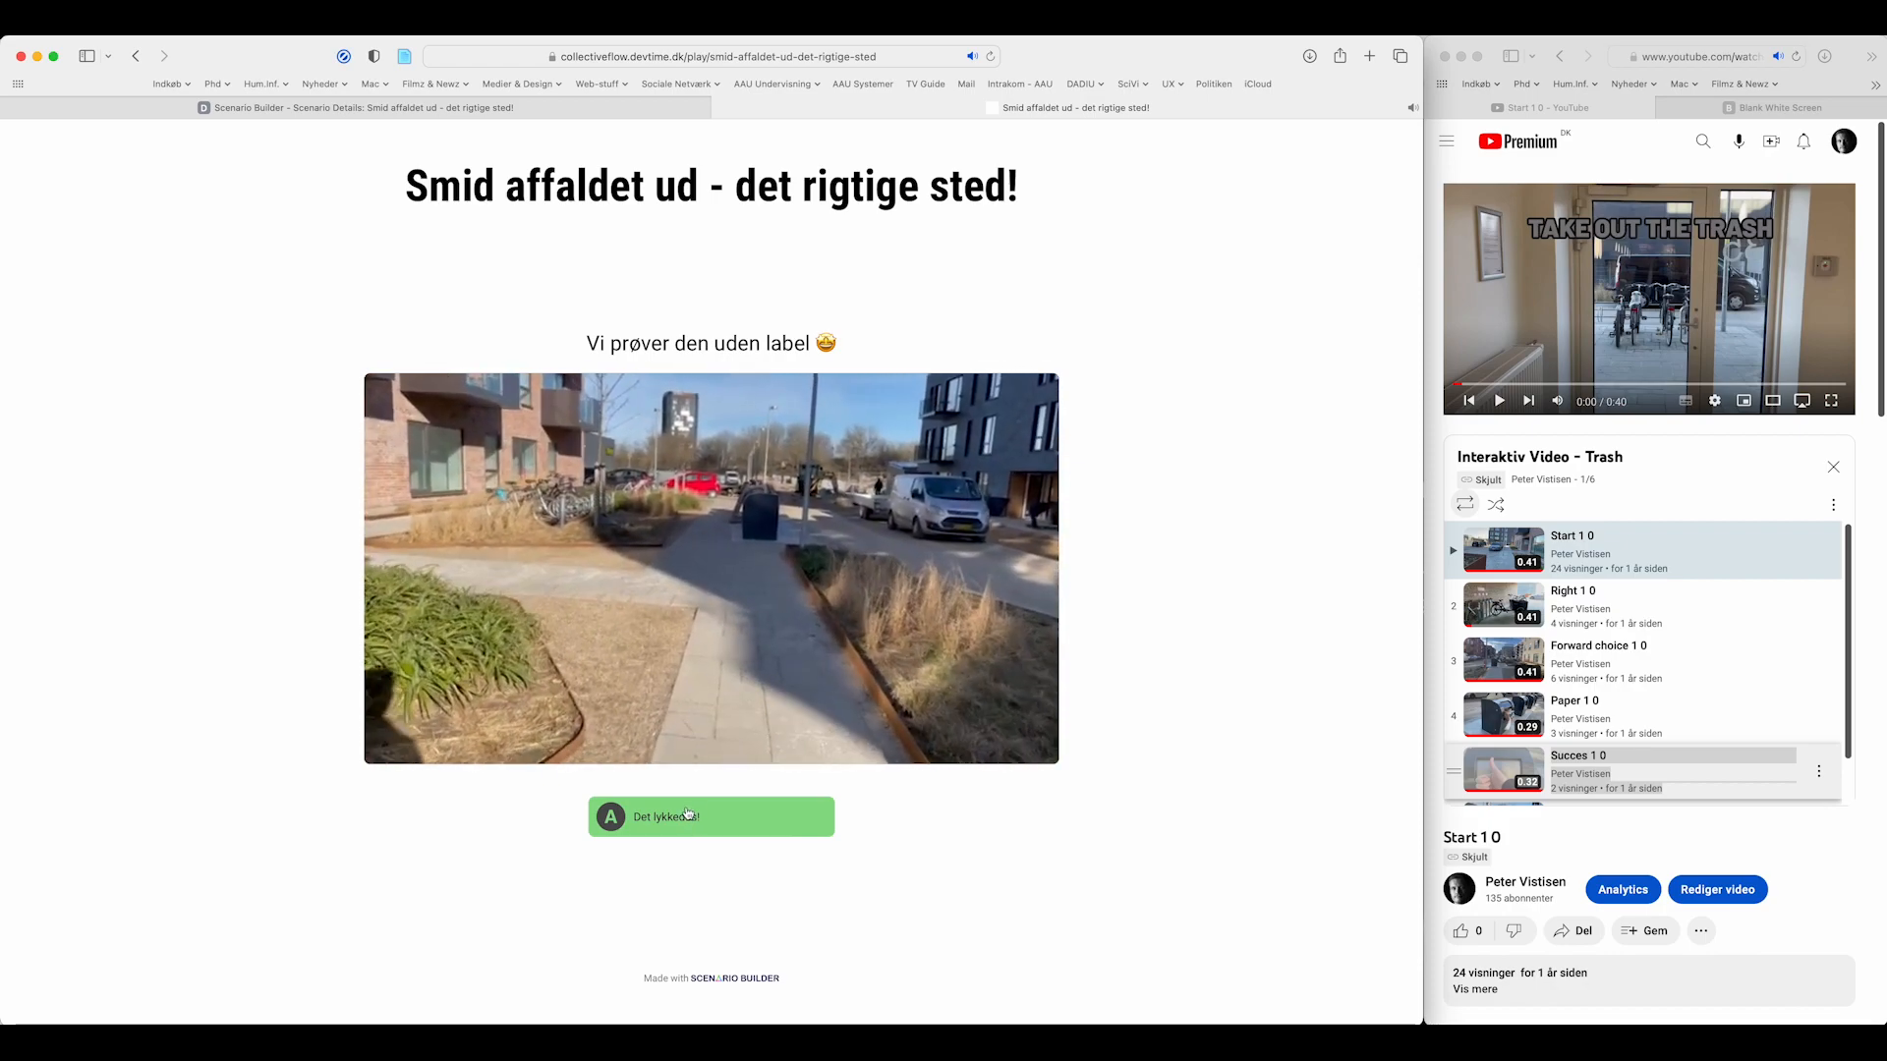
{"action": "left_click", "coordinate": [687, 815]}
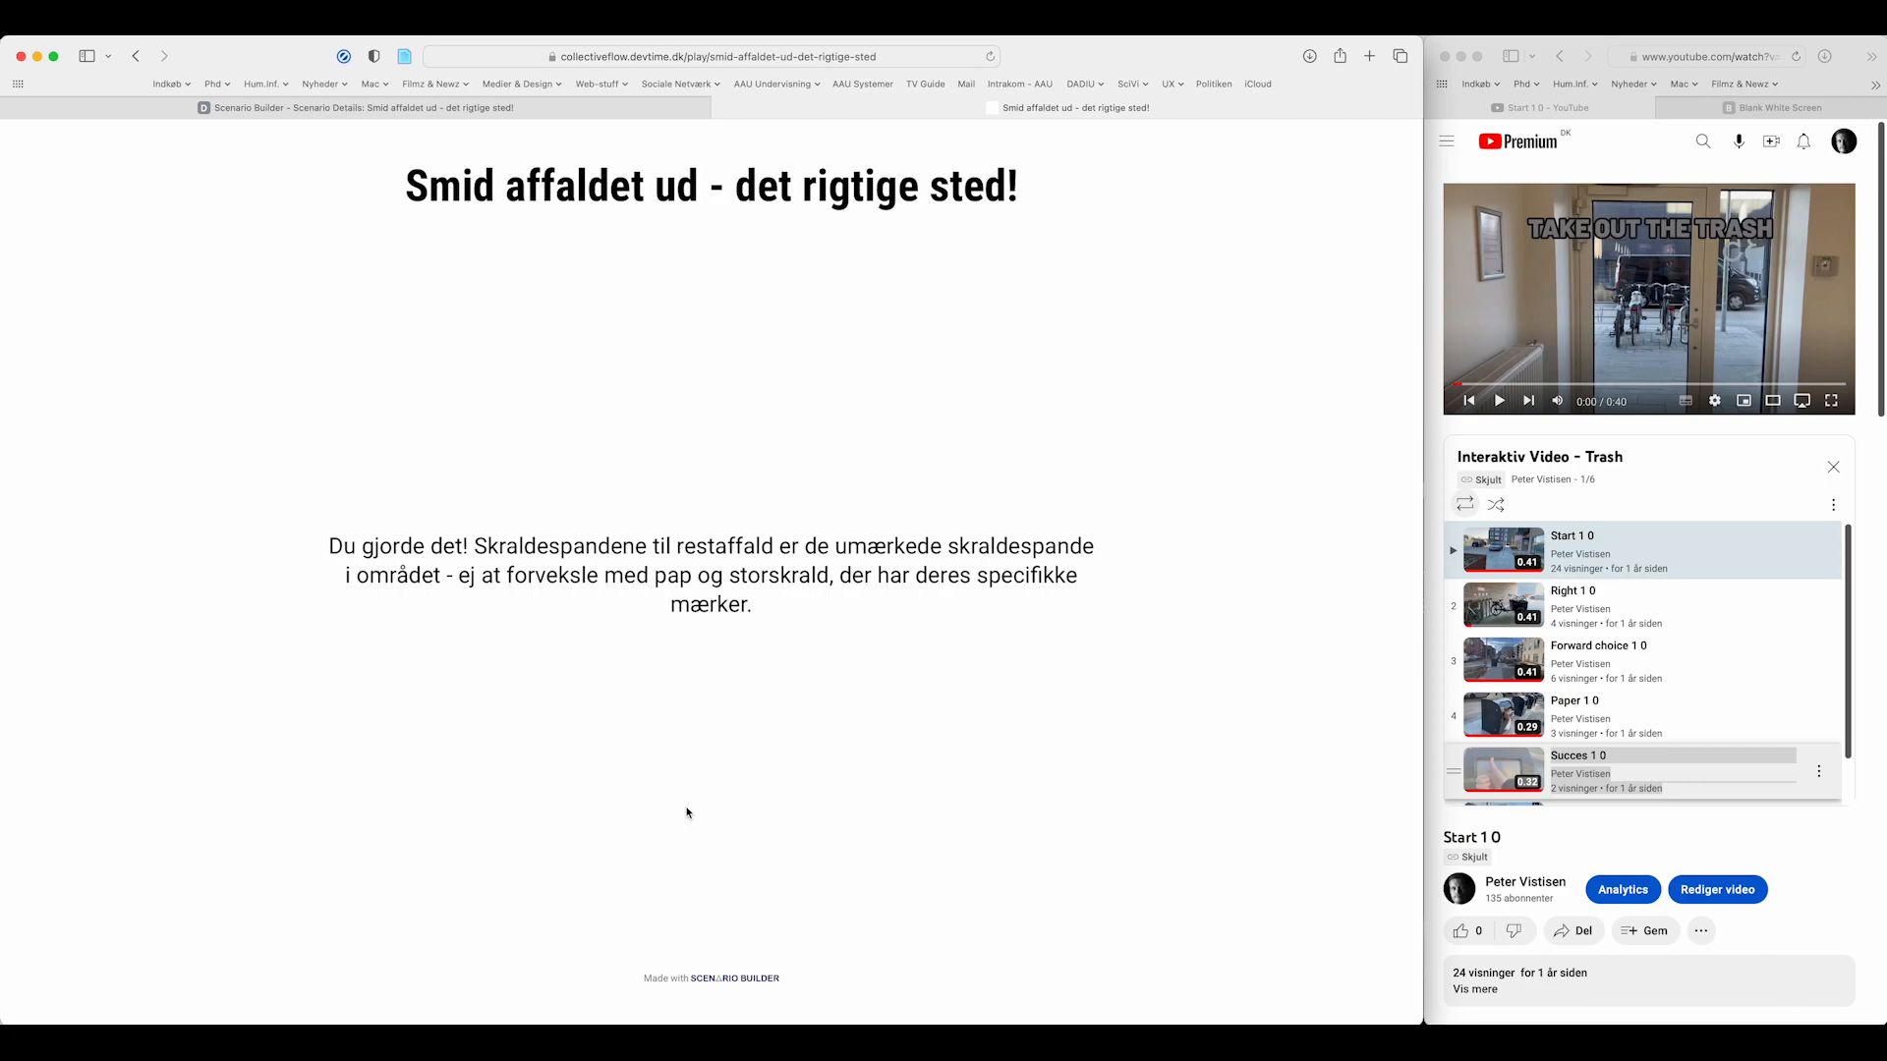
- Reopen the details of "Smid affaldet ud - det rigtige sted!" from the scenario list and examine its flow analytics and sessions
{"action": "left_click", "coordinate": [611, 113]}
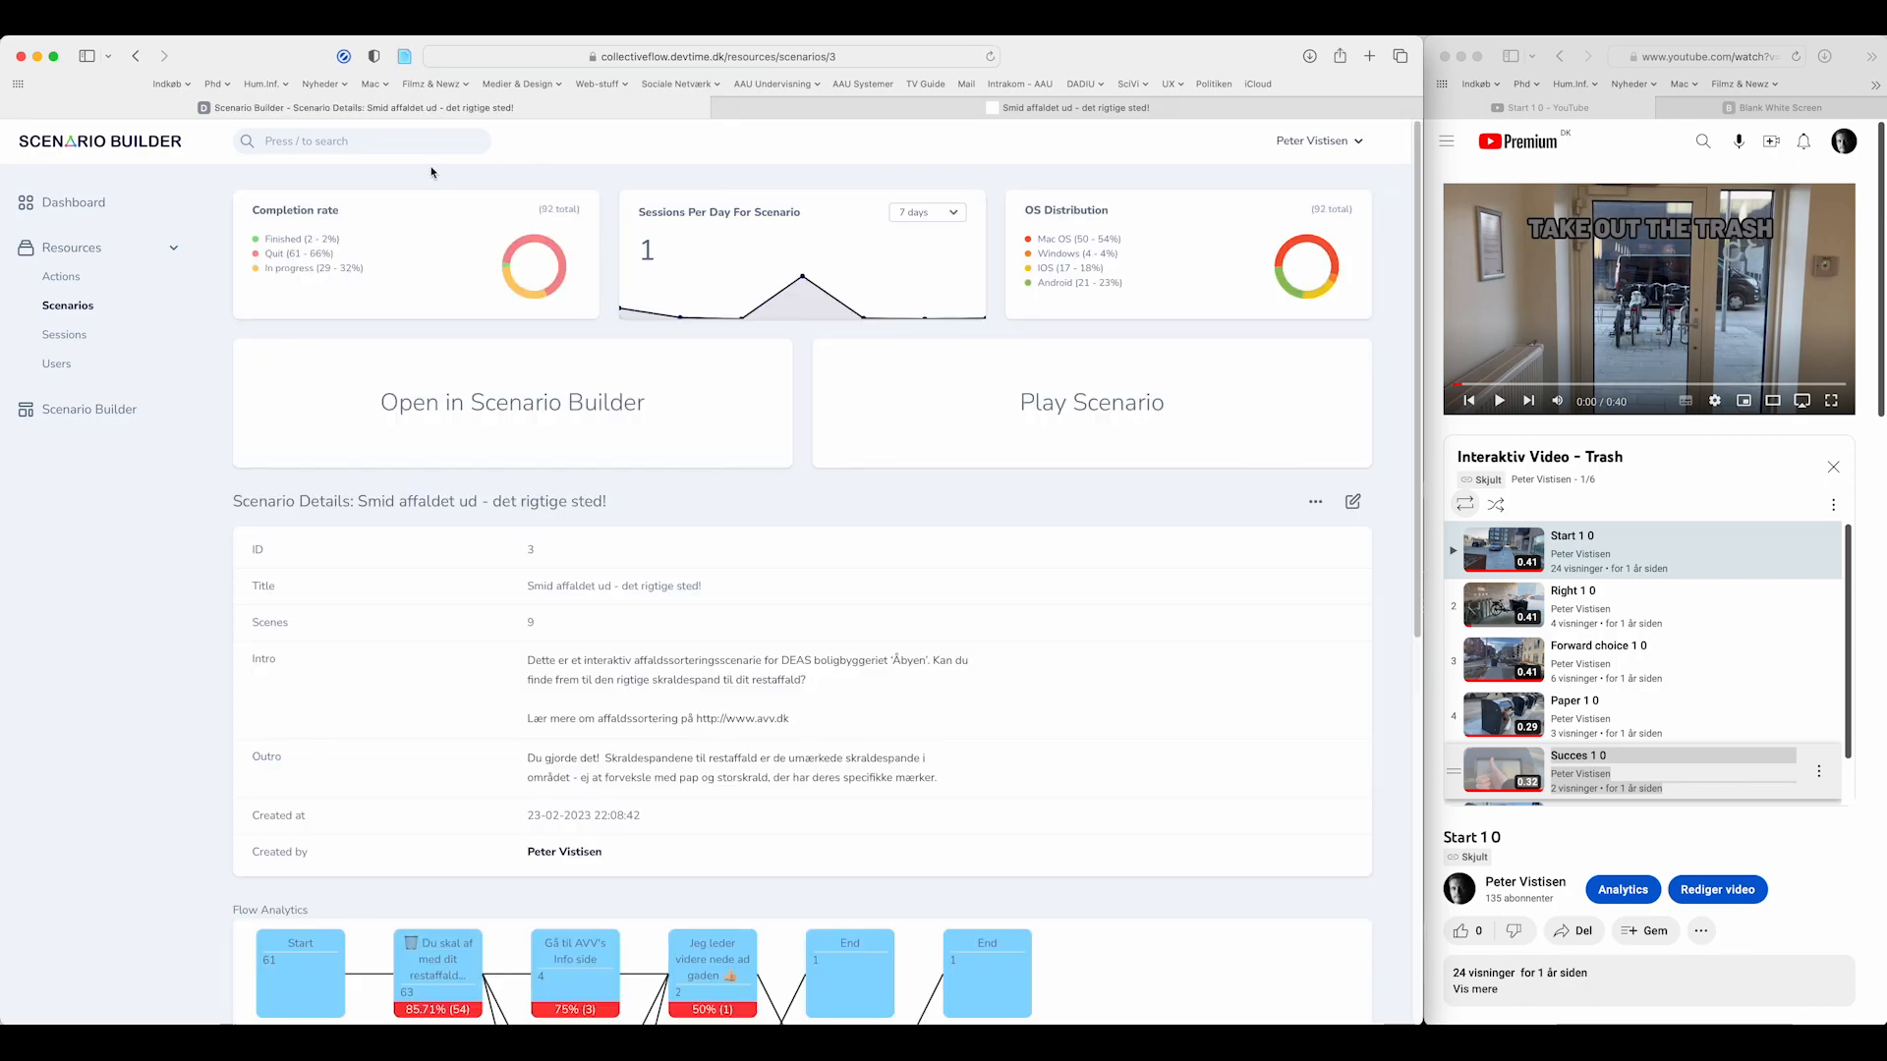
{"action": "left_click", "coordinate": [57, 305]}
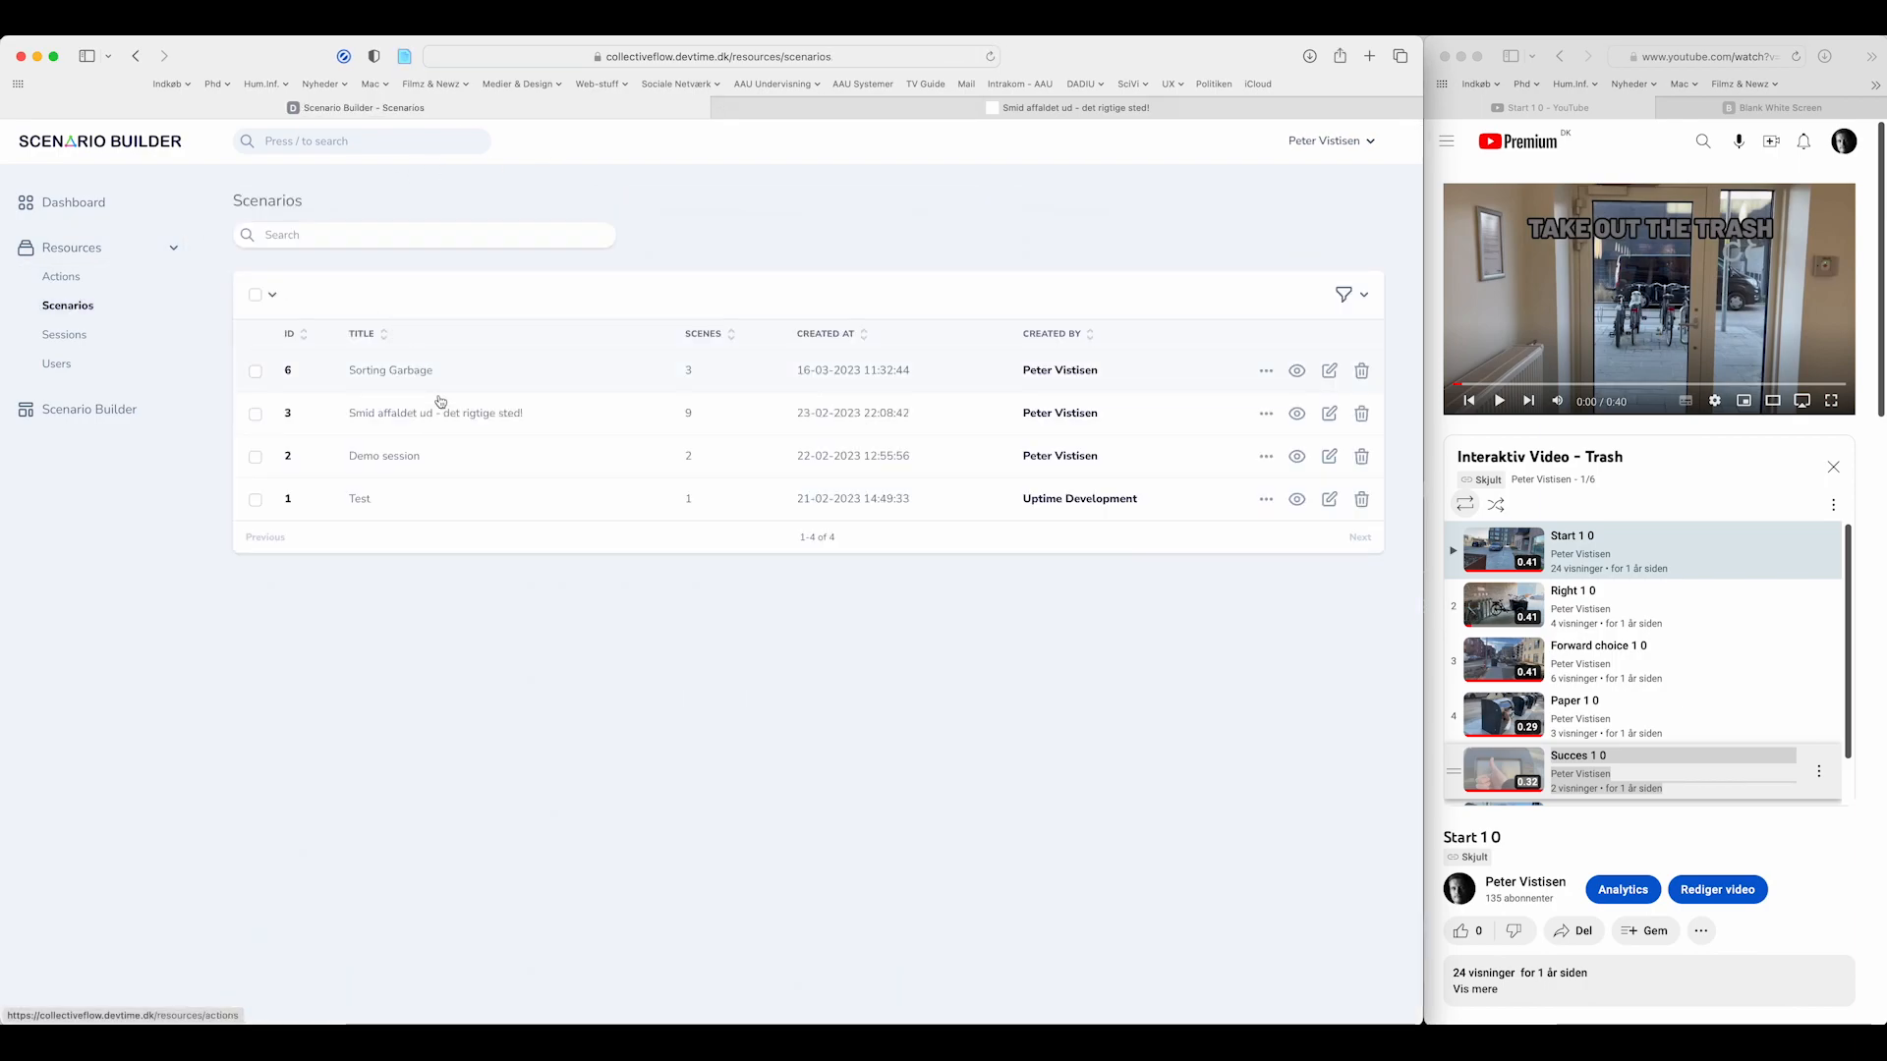
{"action": "left_click", "coordinate": [478, 433]}
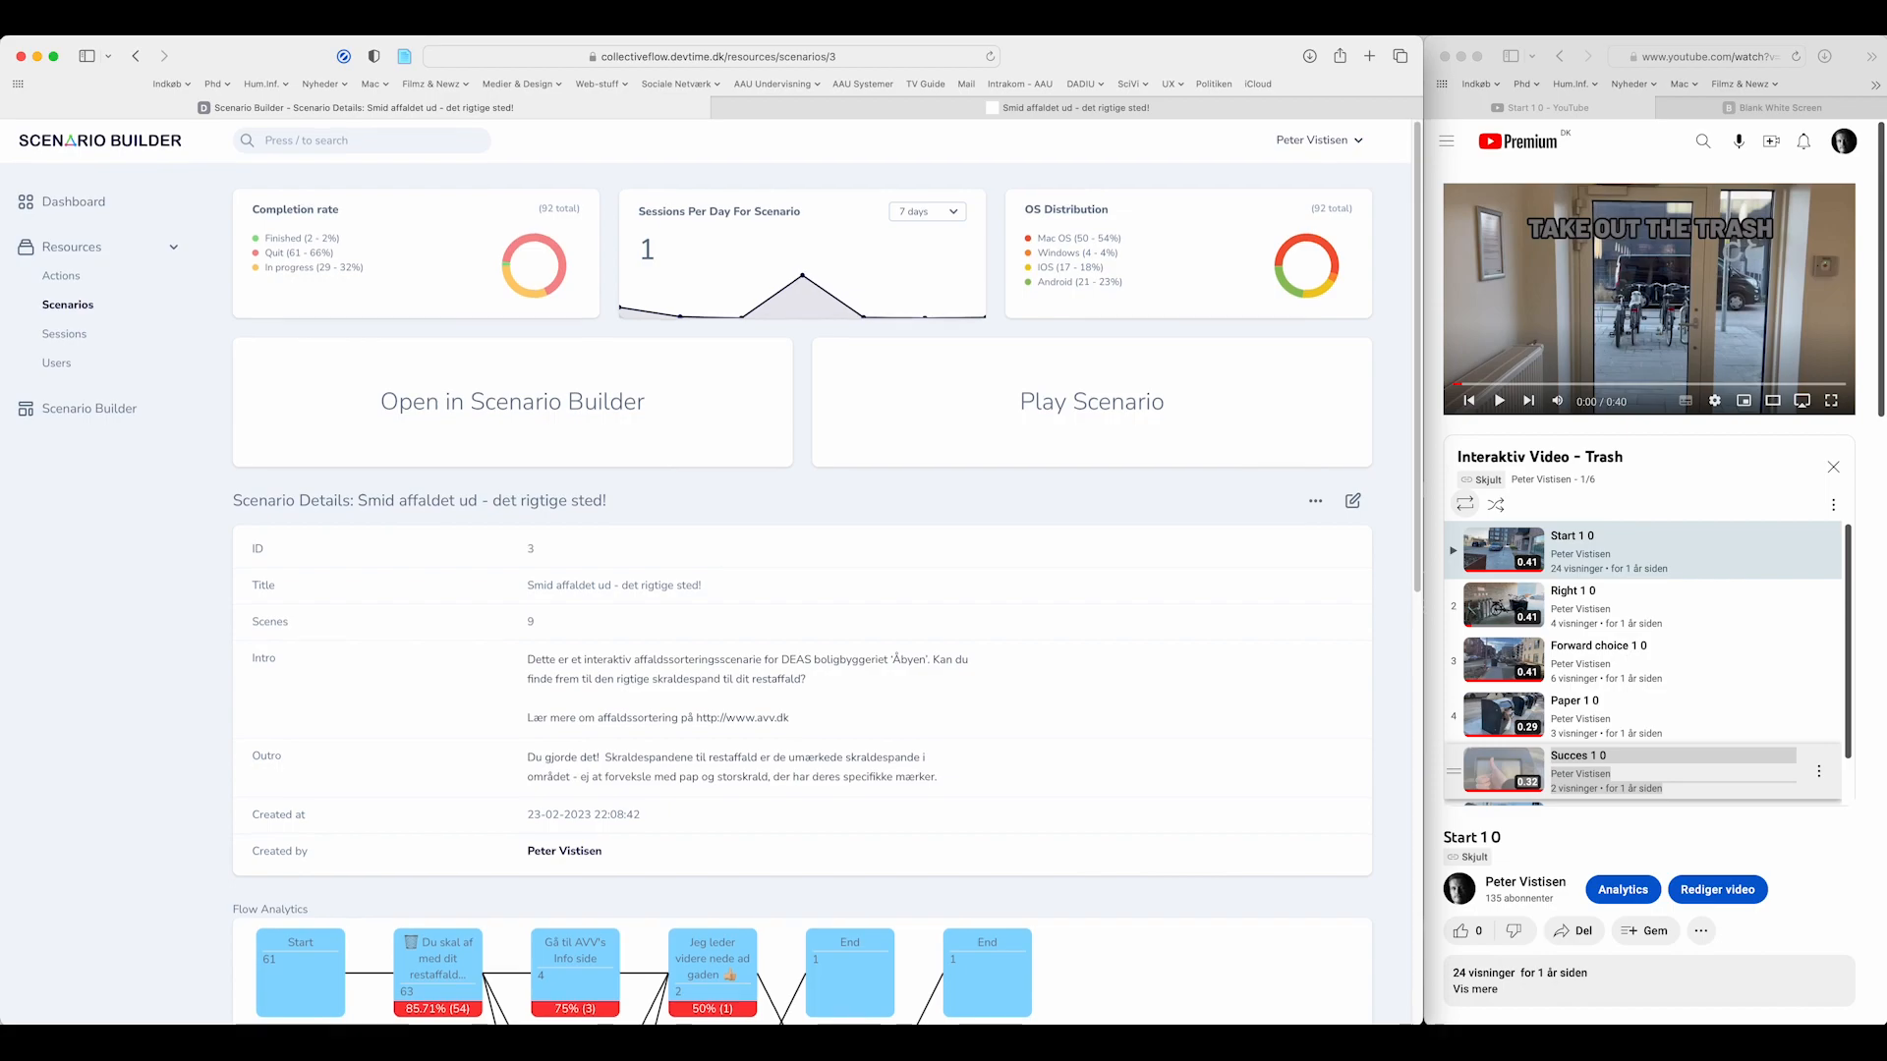
{"action": "scroll", "coordinate": [721, 560], "scroll_direction": "down", "scroll_amount": 1}
{"action": "scroll", "coordinate": [721, 560], "scroll_direction": "down", "scroll_amount": 10}
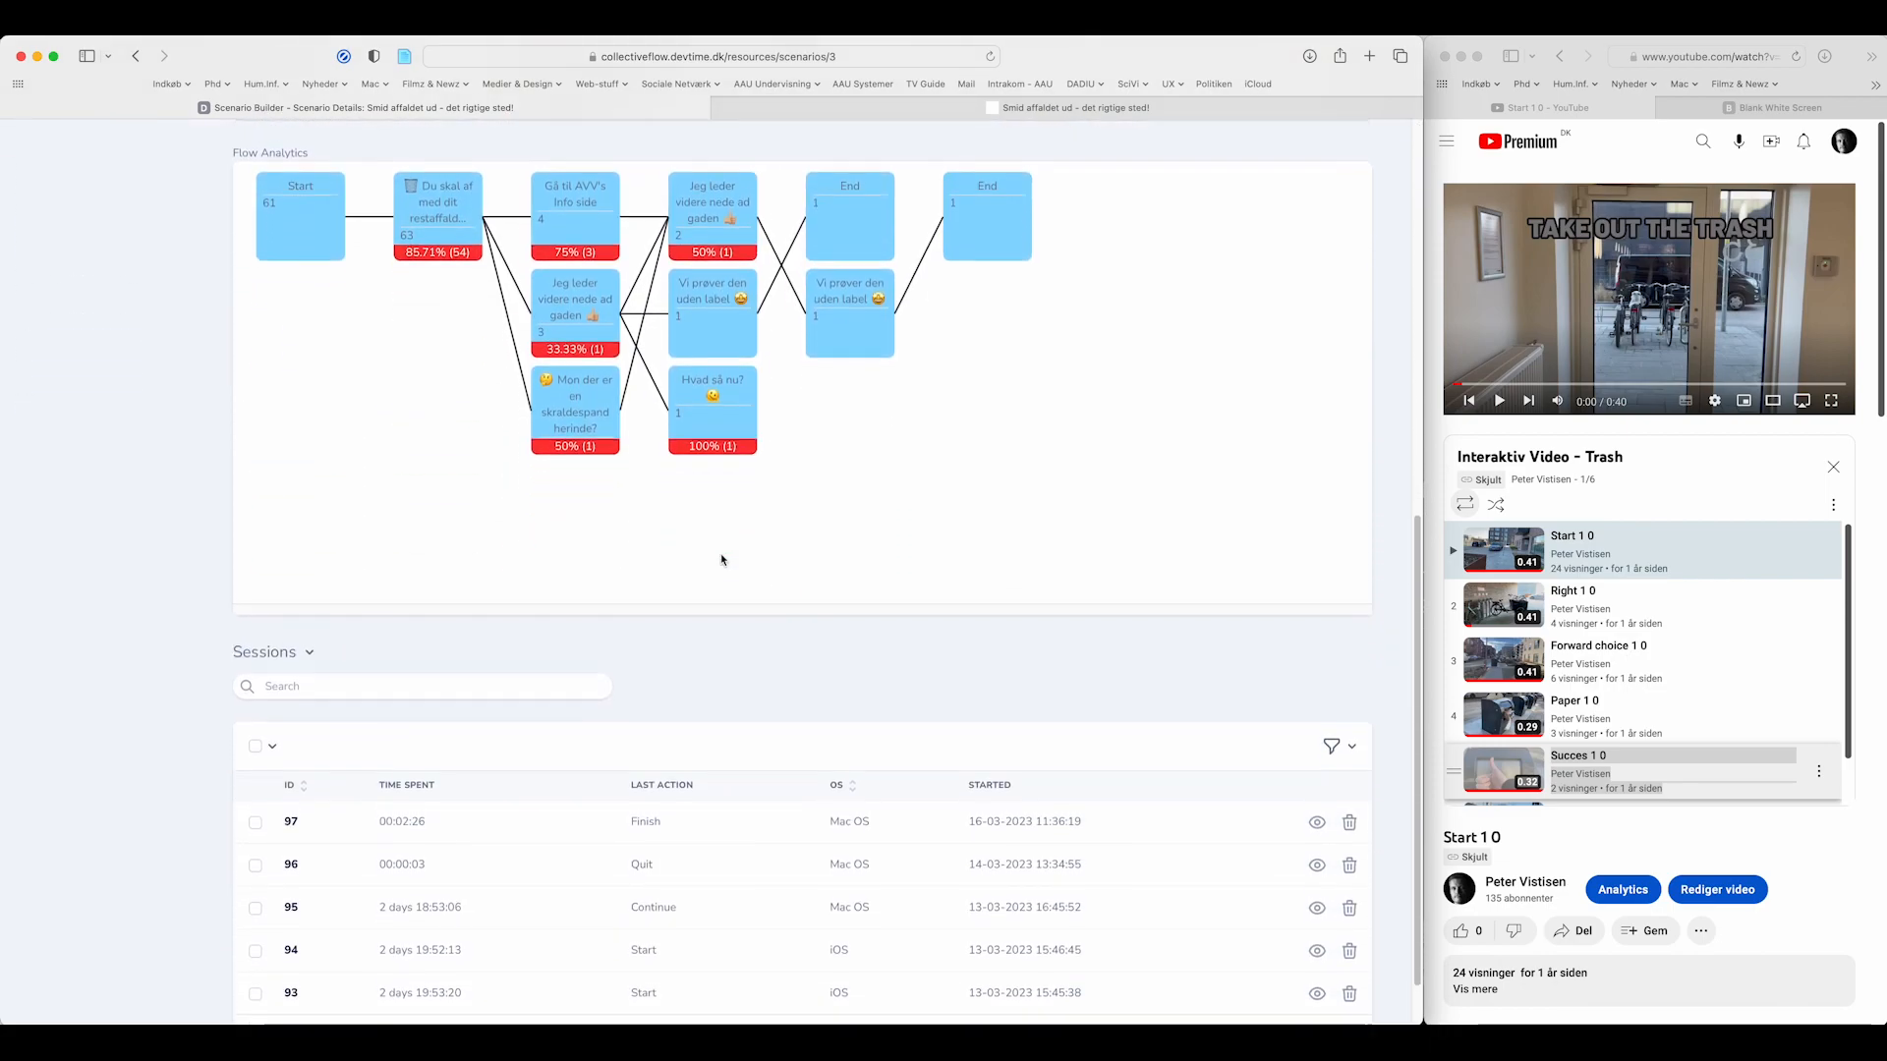
{"action": "scroll", "coordinate": [721, 560], "scroll_direction": "down", "scroll_amount": 1}
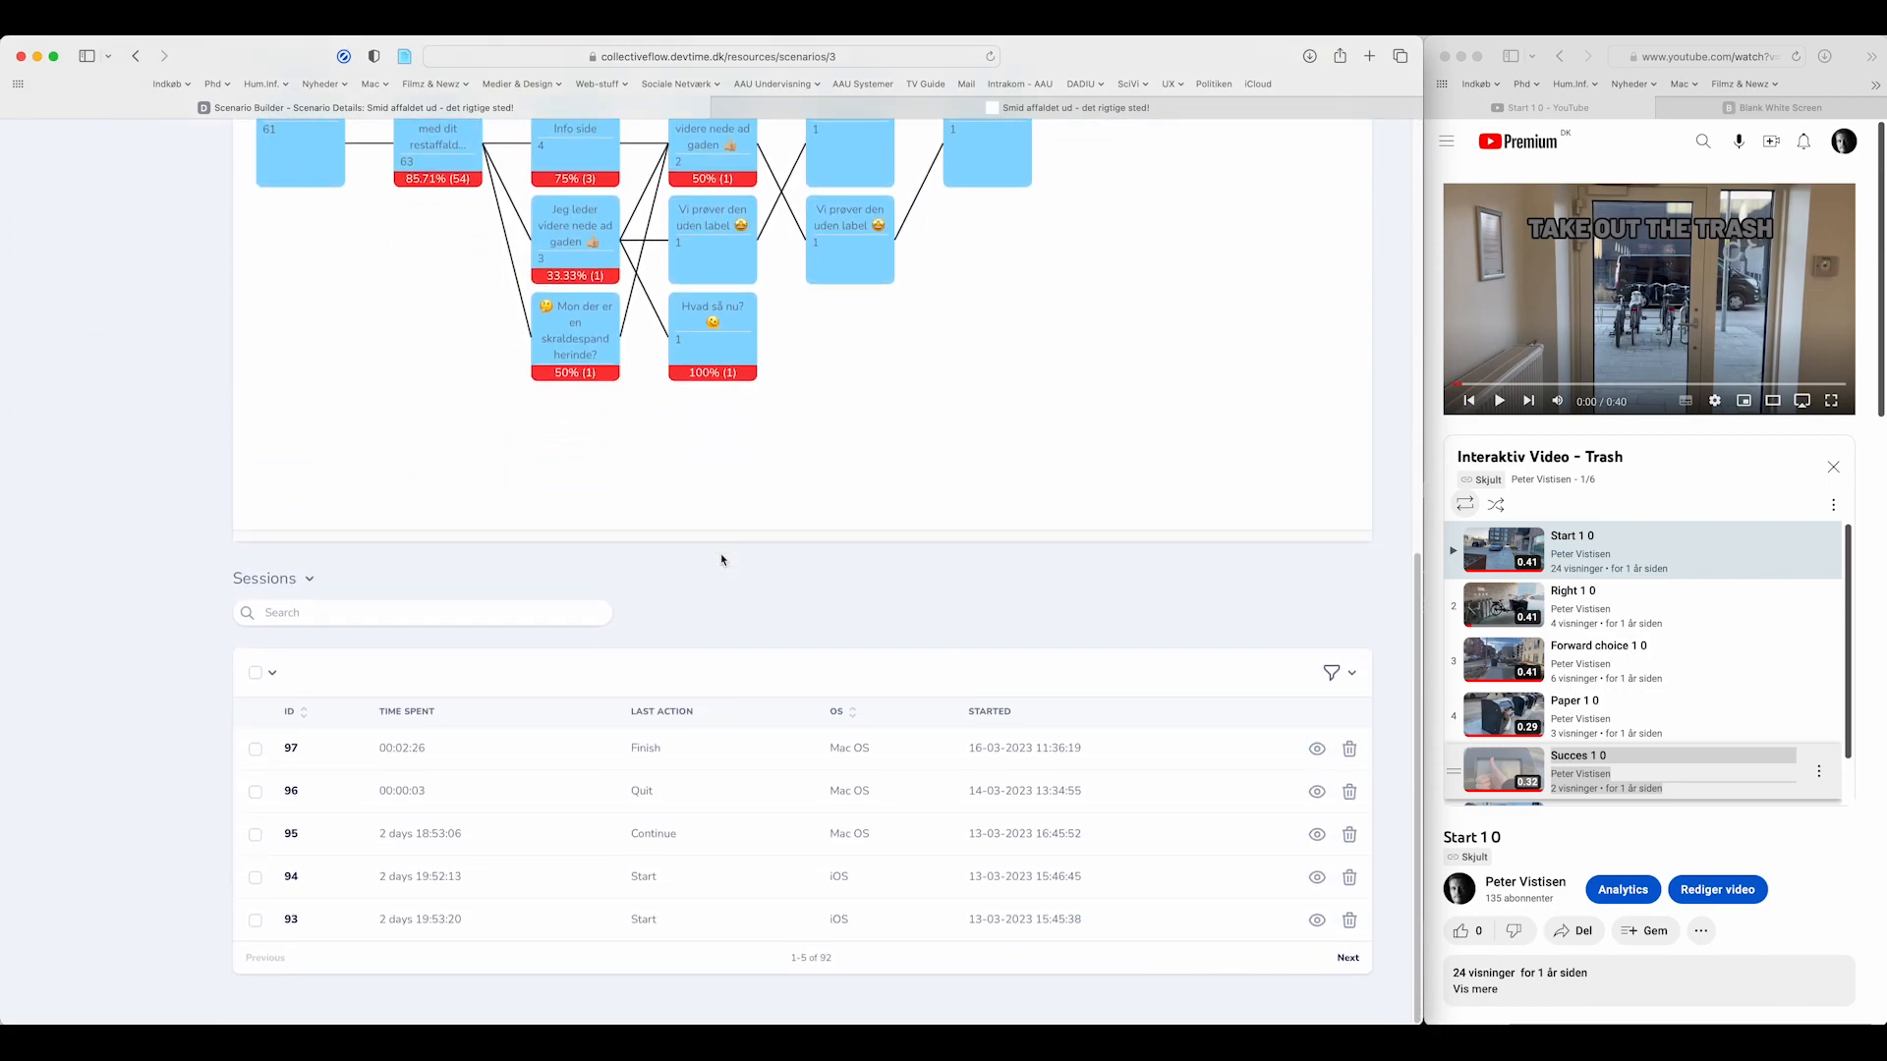
{"action": "scroll", "coordinate": [722, 560], "scroll_direction": "up", "scroll_amount": 12}
- Look through the list of all sessions, open the scenario from its newest session and examine its flow analytics and completion figures
{"action": "left_click", "coordinate": [66, 338]}
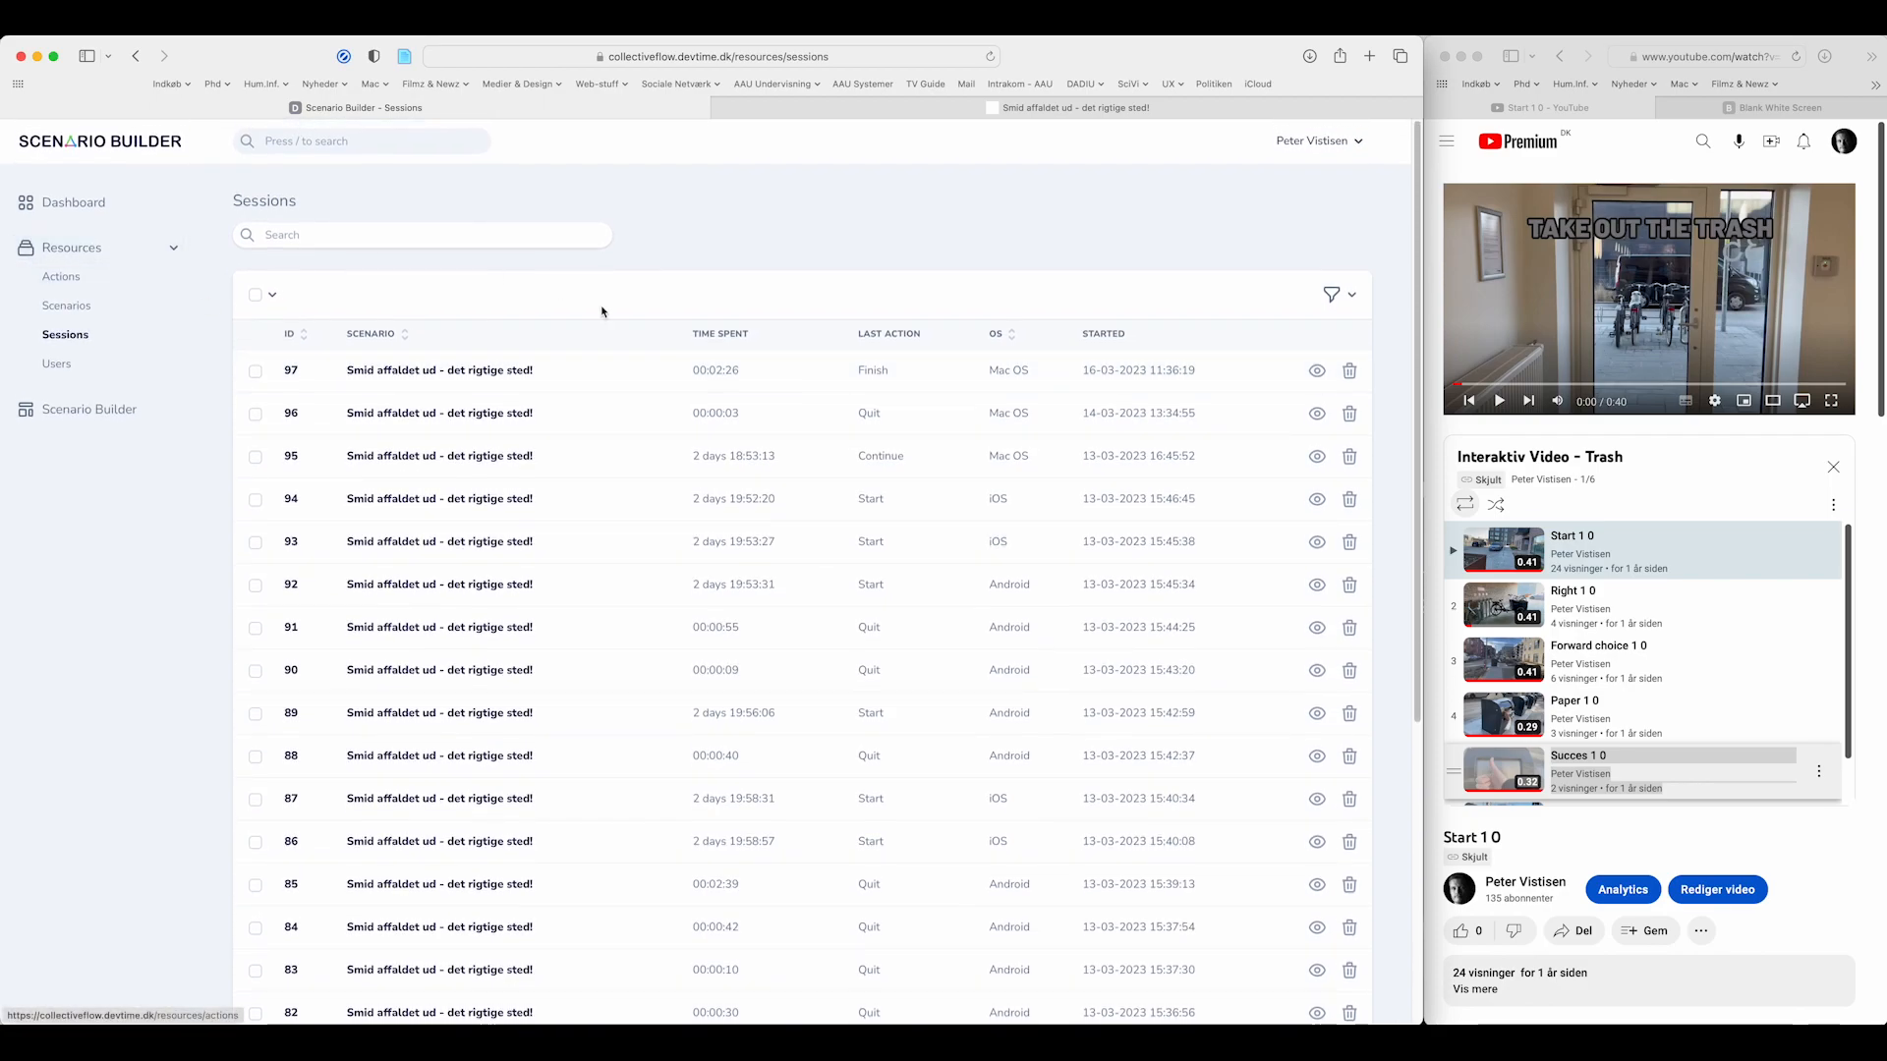
{"action": "left_click", "coordinate": [397, 372]}
{"action": "scroll", "coordinate": [541, 431], "scroll_direction": "down", "scroll_amount": 10}
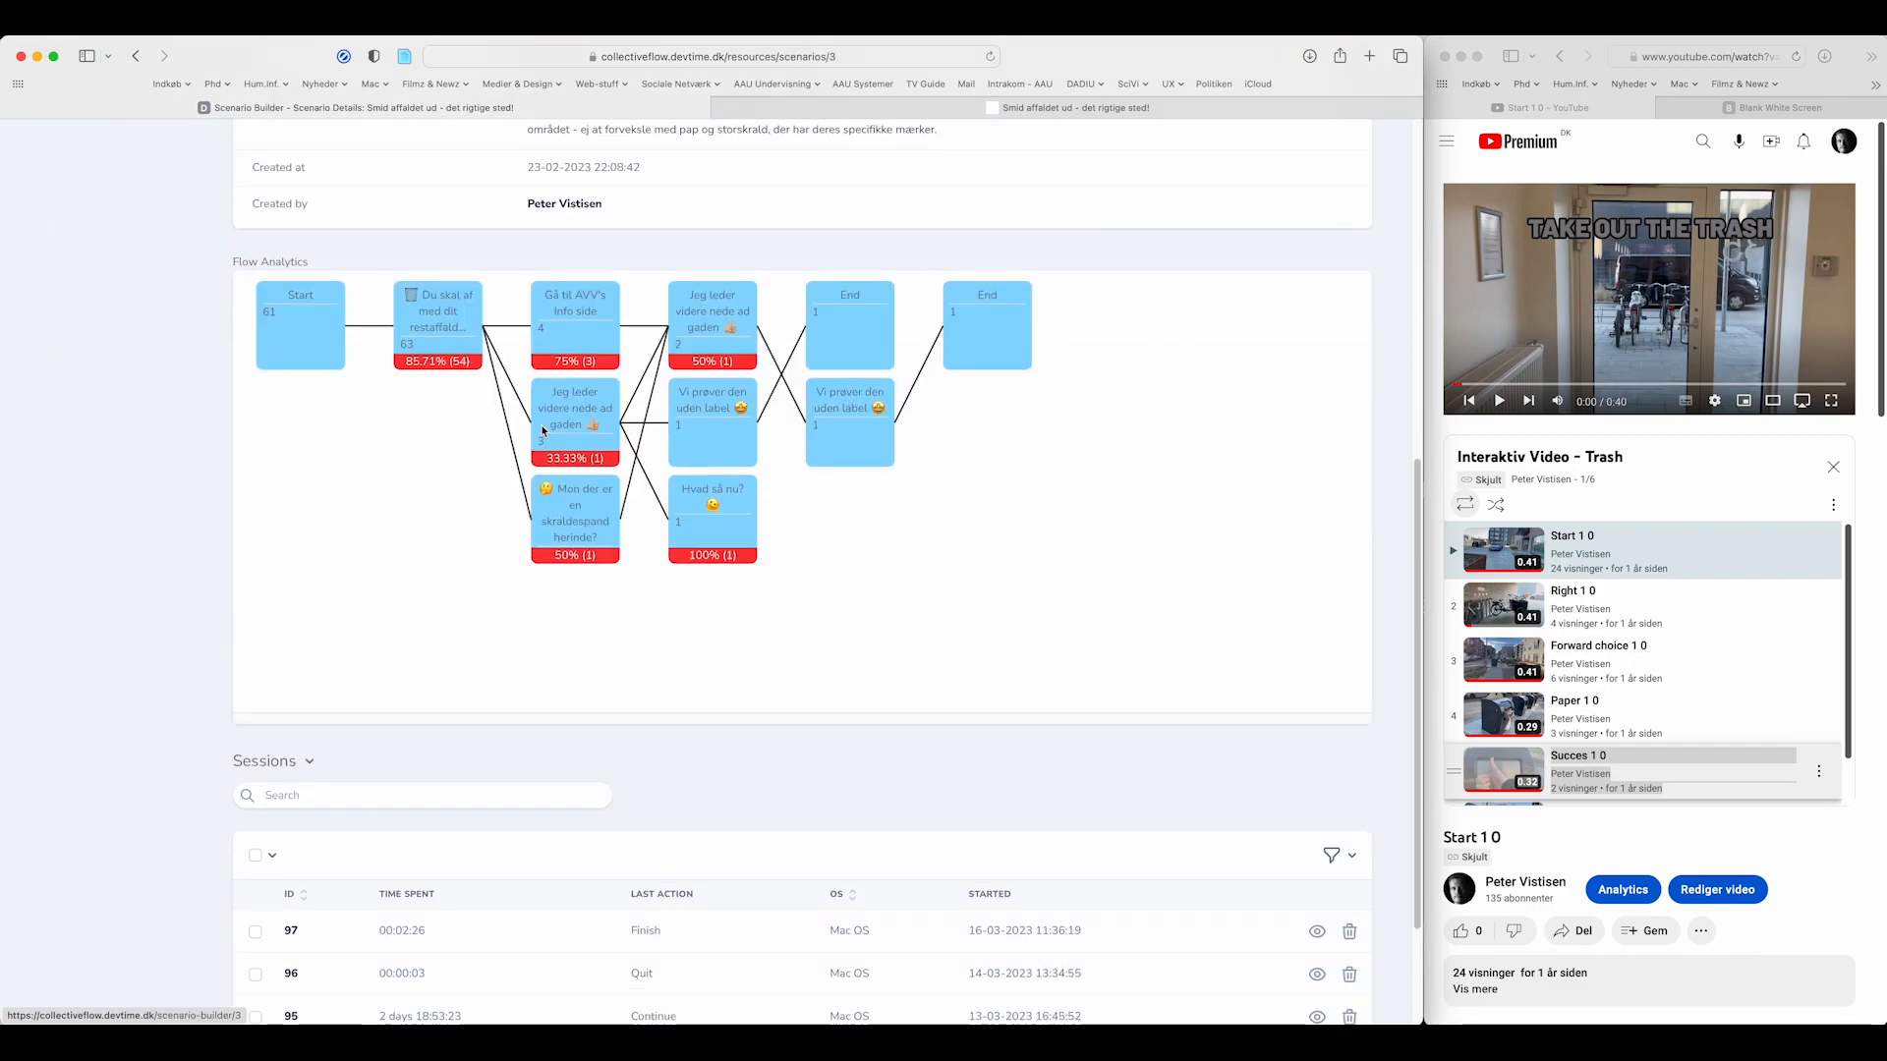
{"action": "scroll", "coordinate": [541, 431], "scroll_direction": "up", "scroll_amount": 10}
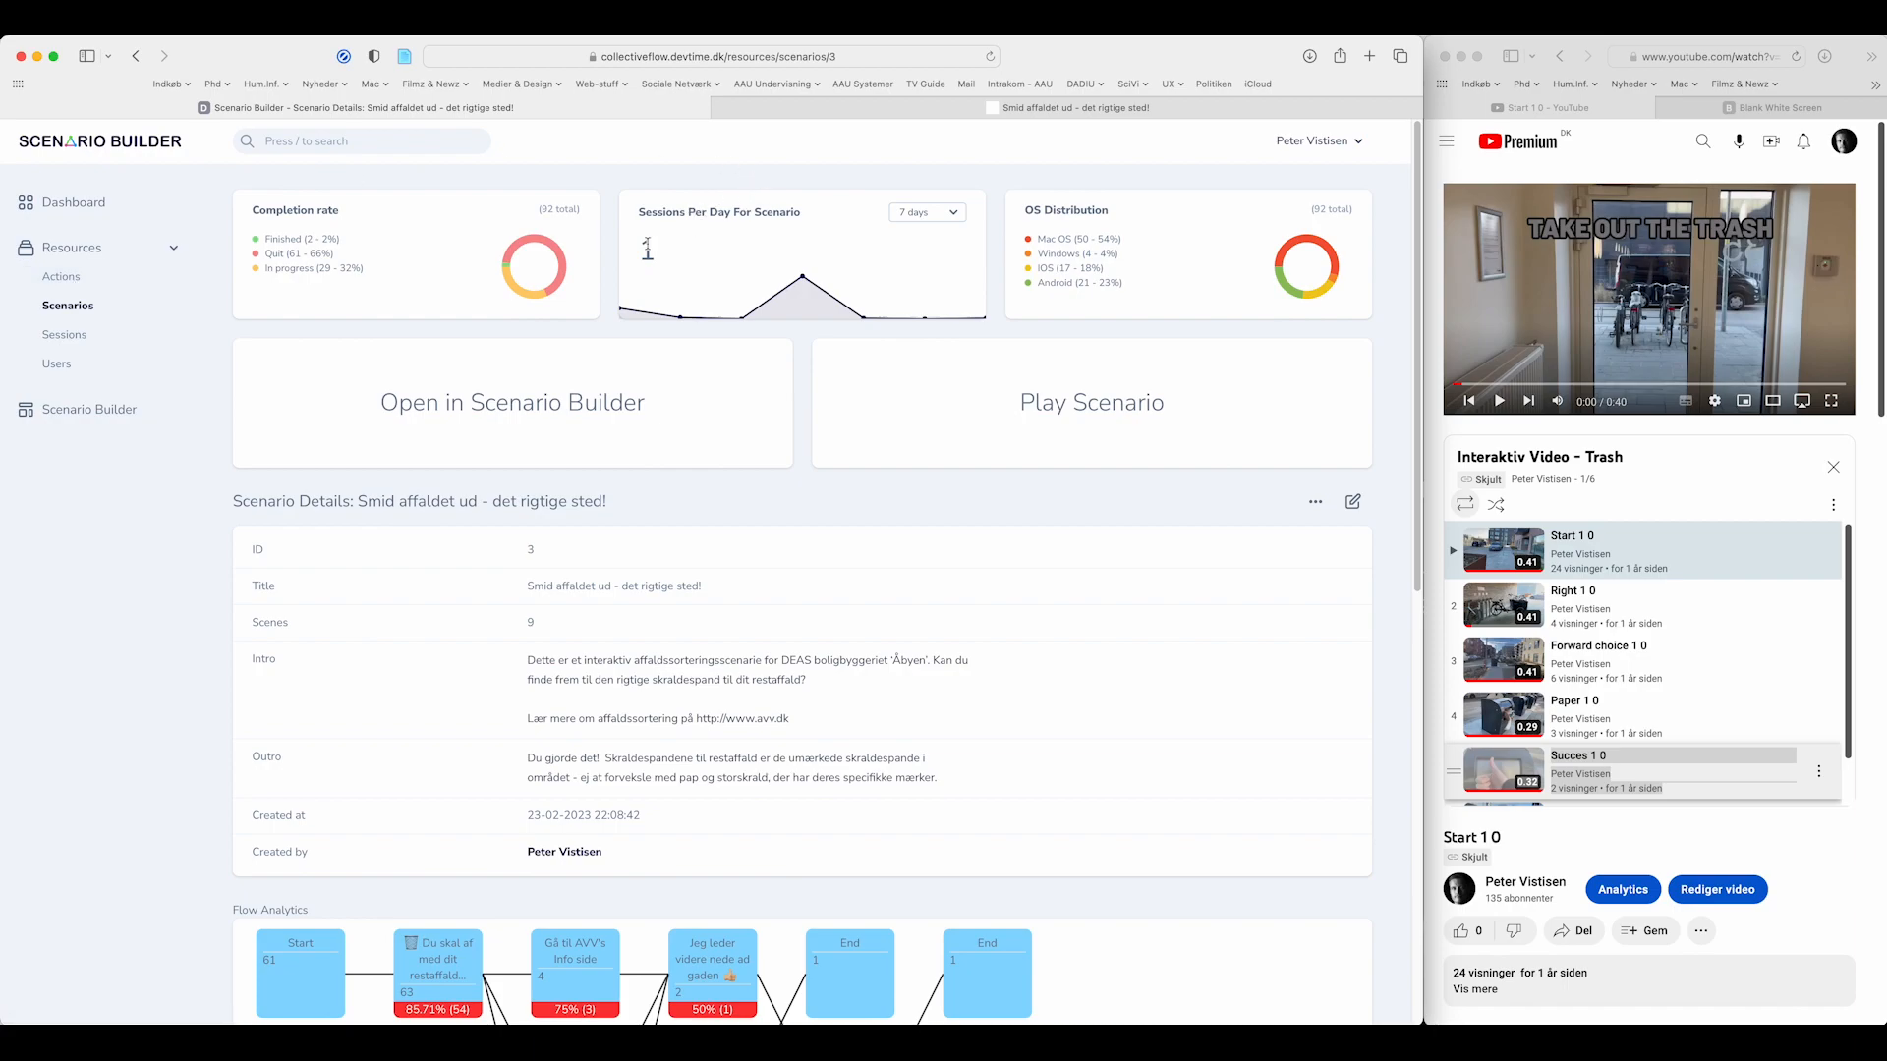
{"action": "left_click_drag", "start_coordinate": [668, 245], "coordinate": [639, 246]}
{"action": "double_click", "coordinate": [310, 238]}
- Open the scenario's play page, check its shareable web address and return to the scenario details
{"action": "left_click", "coordinate": [1031, 384]}
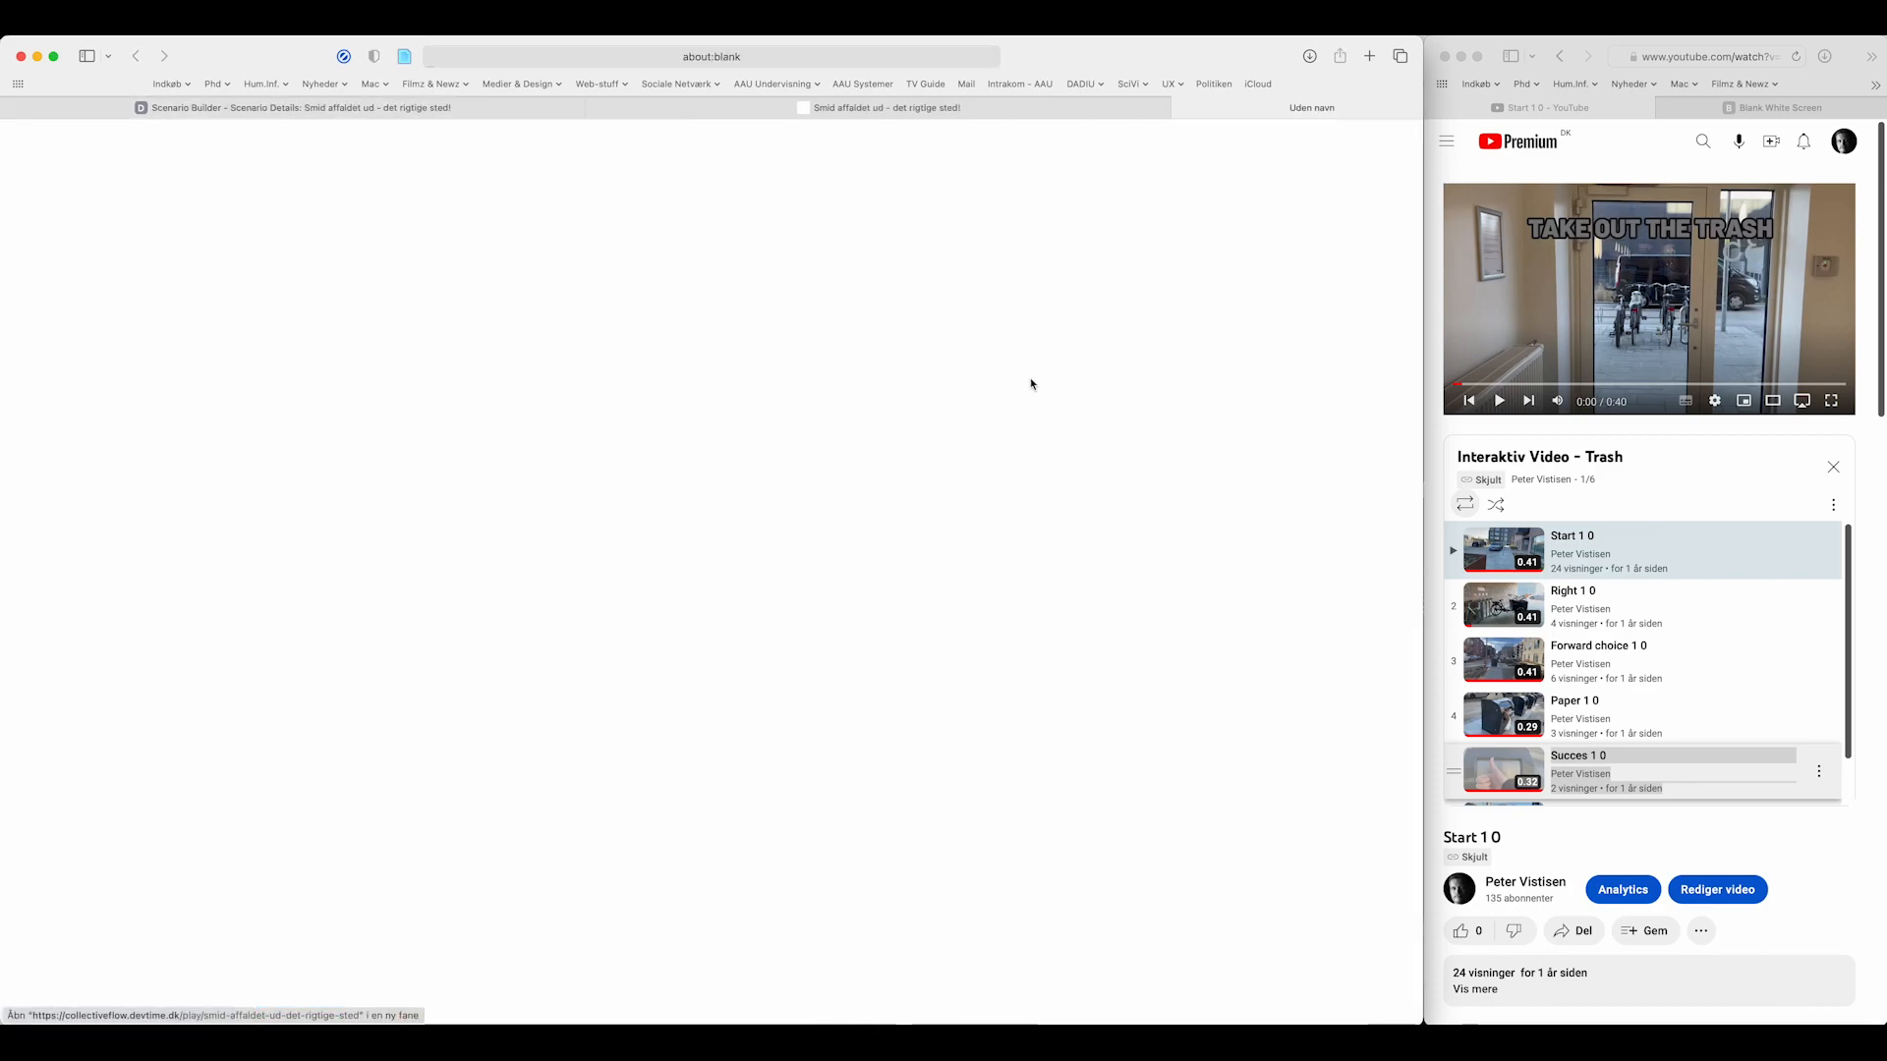
{"action": "left_click", "coordinate": [757, 55]}
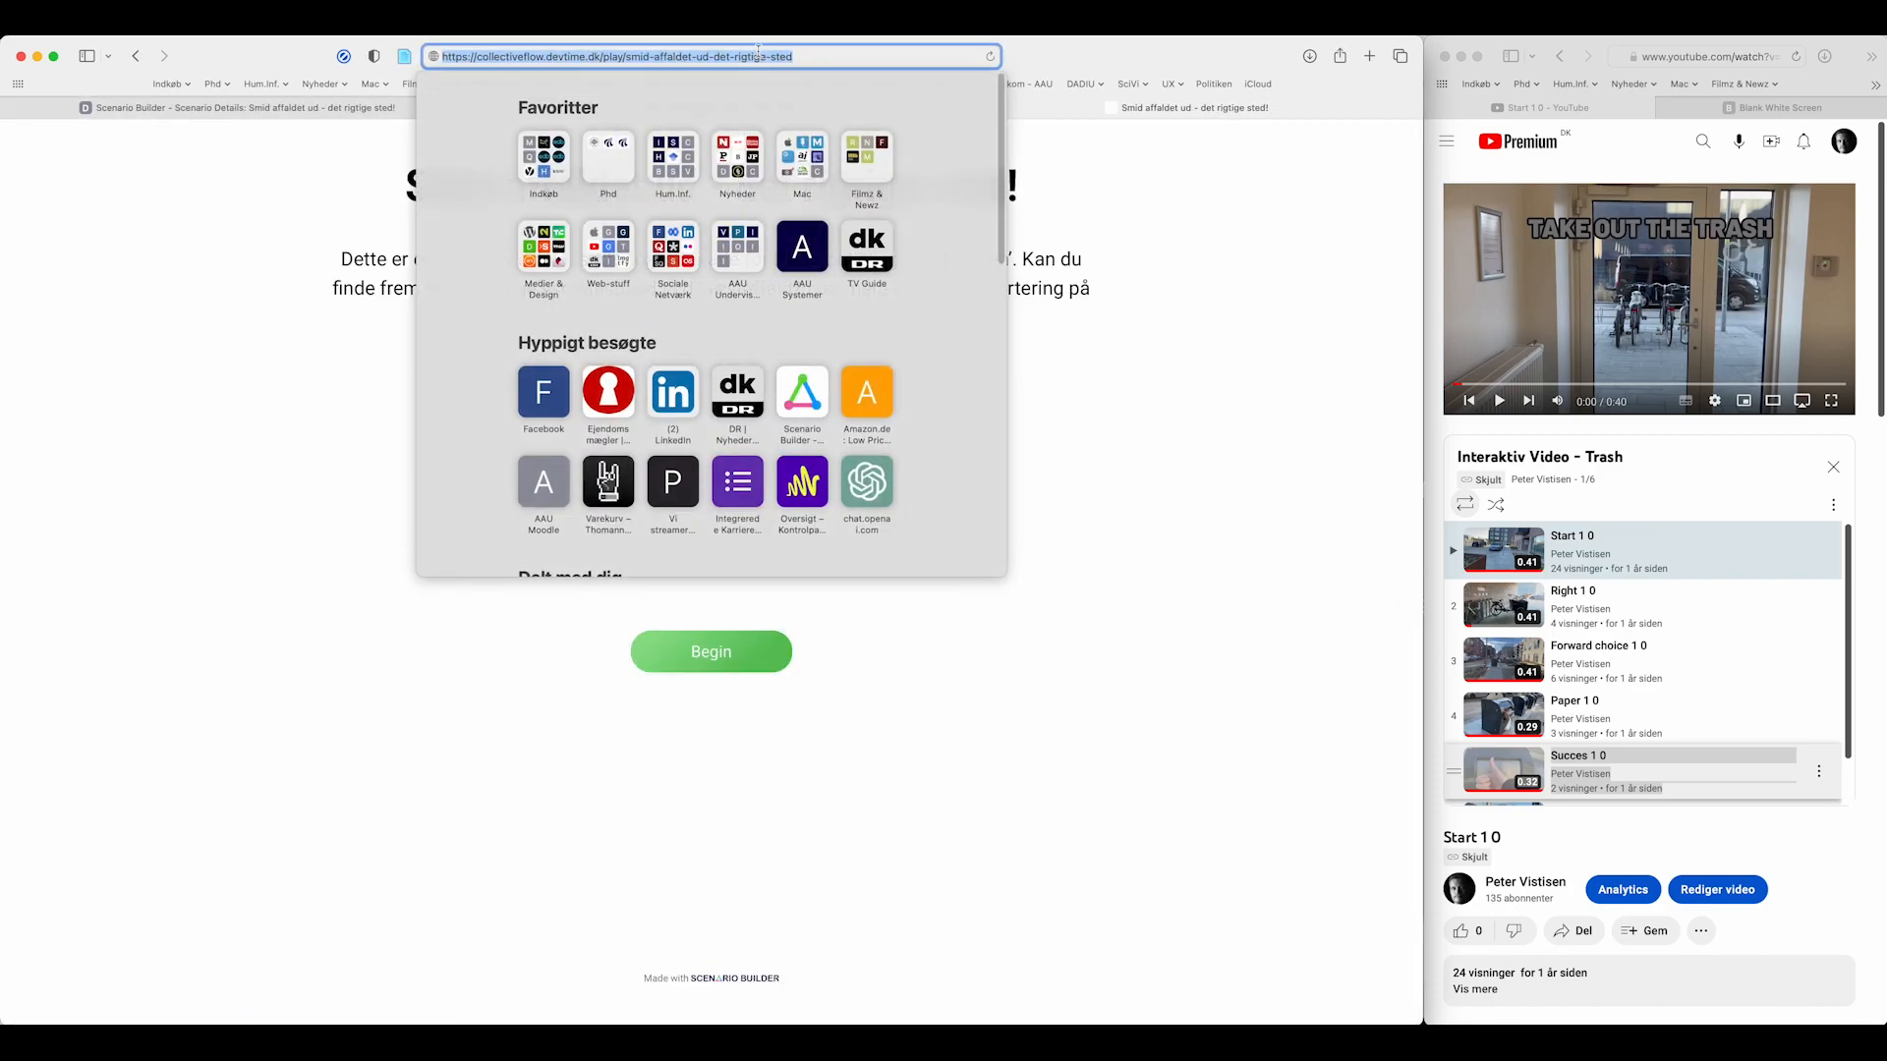
{"action": "left_click", "coordinate": [188, 316]}
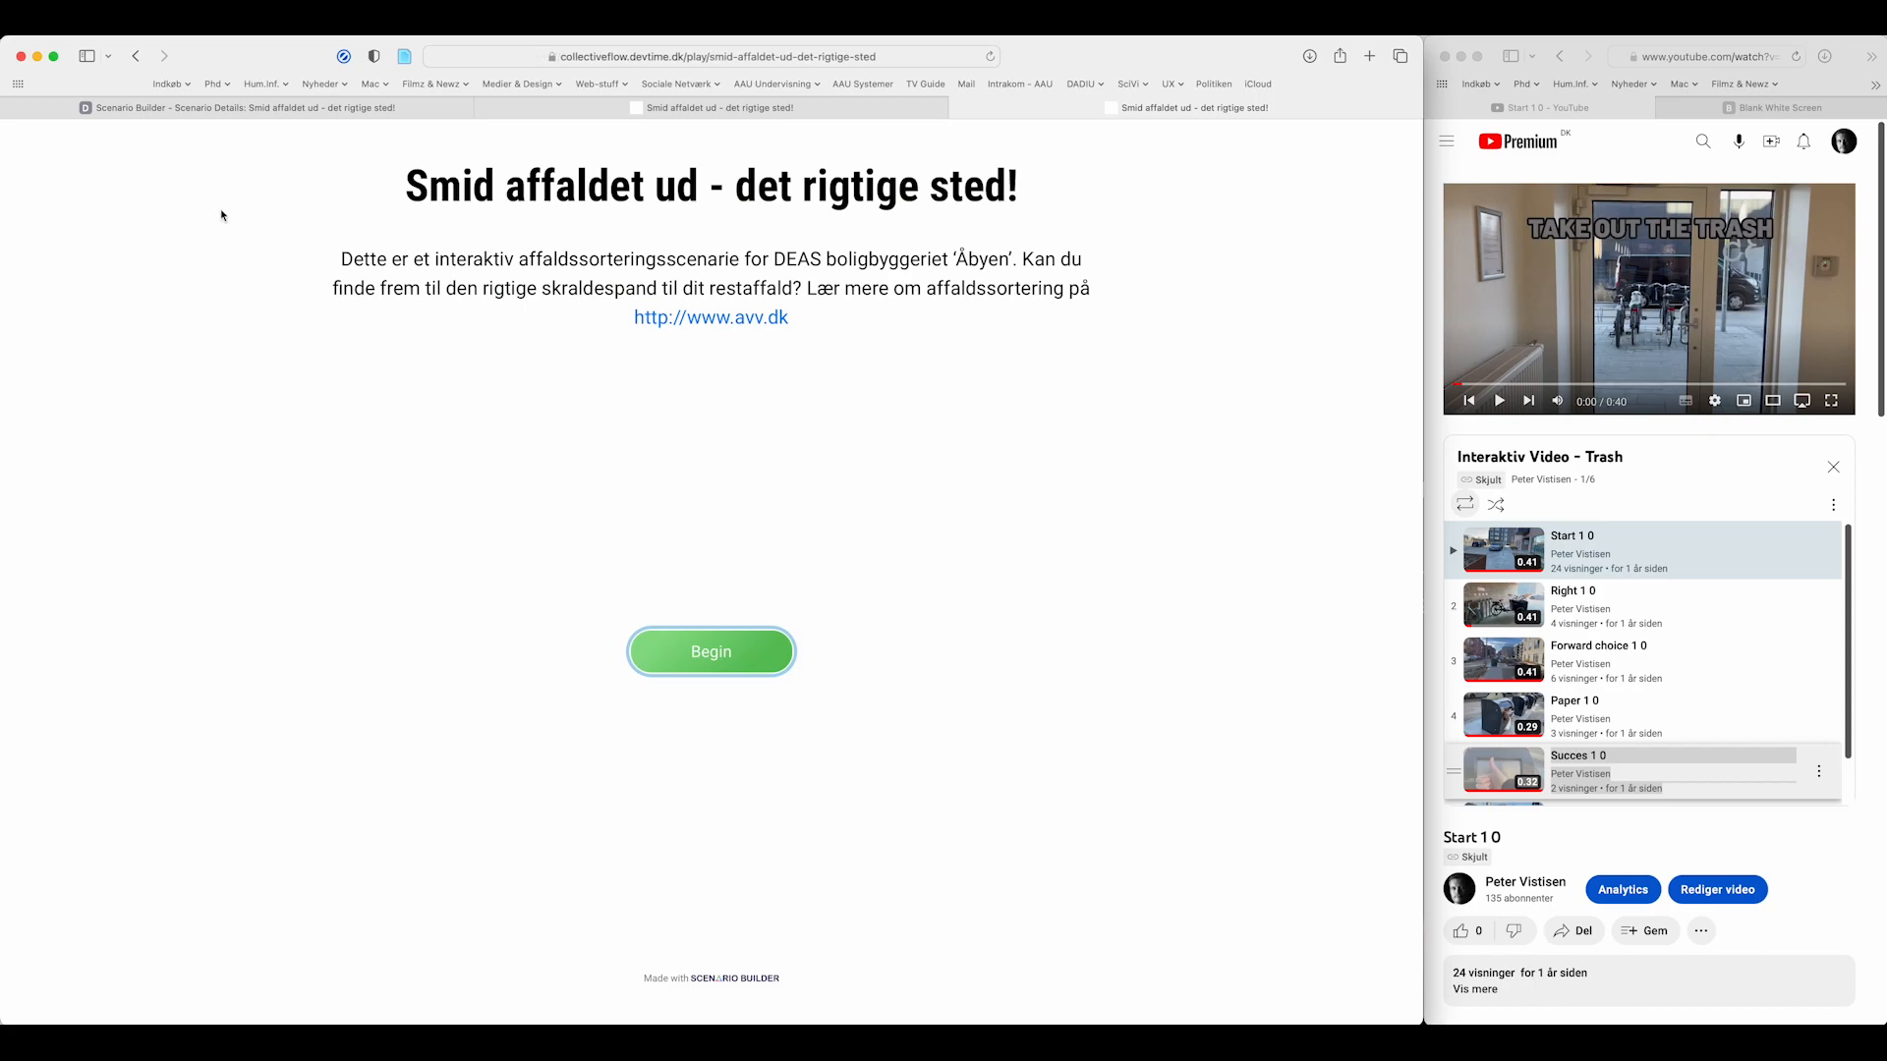
{"action": "left_click", "coordinate": [310, 110]}
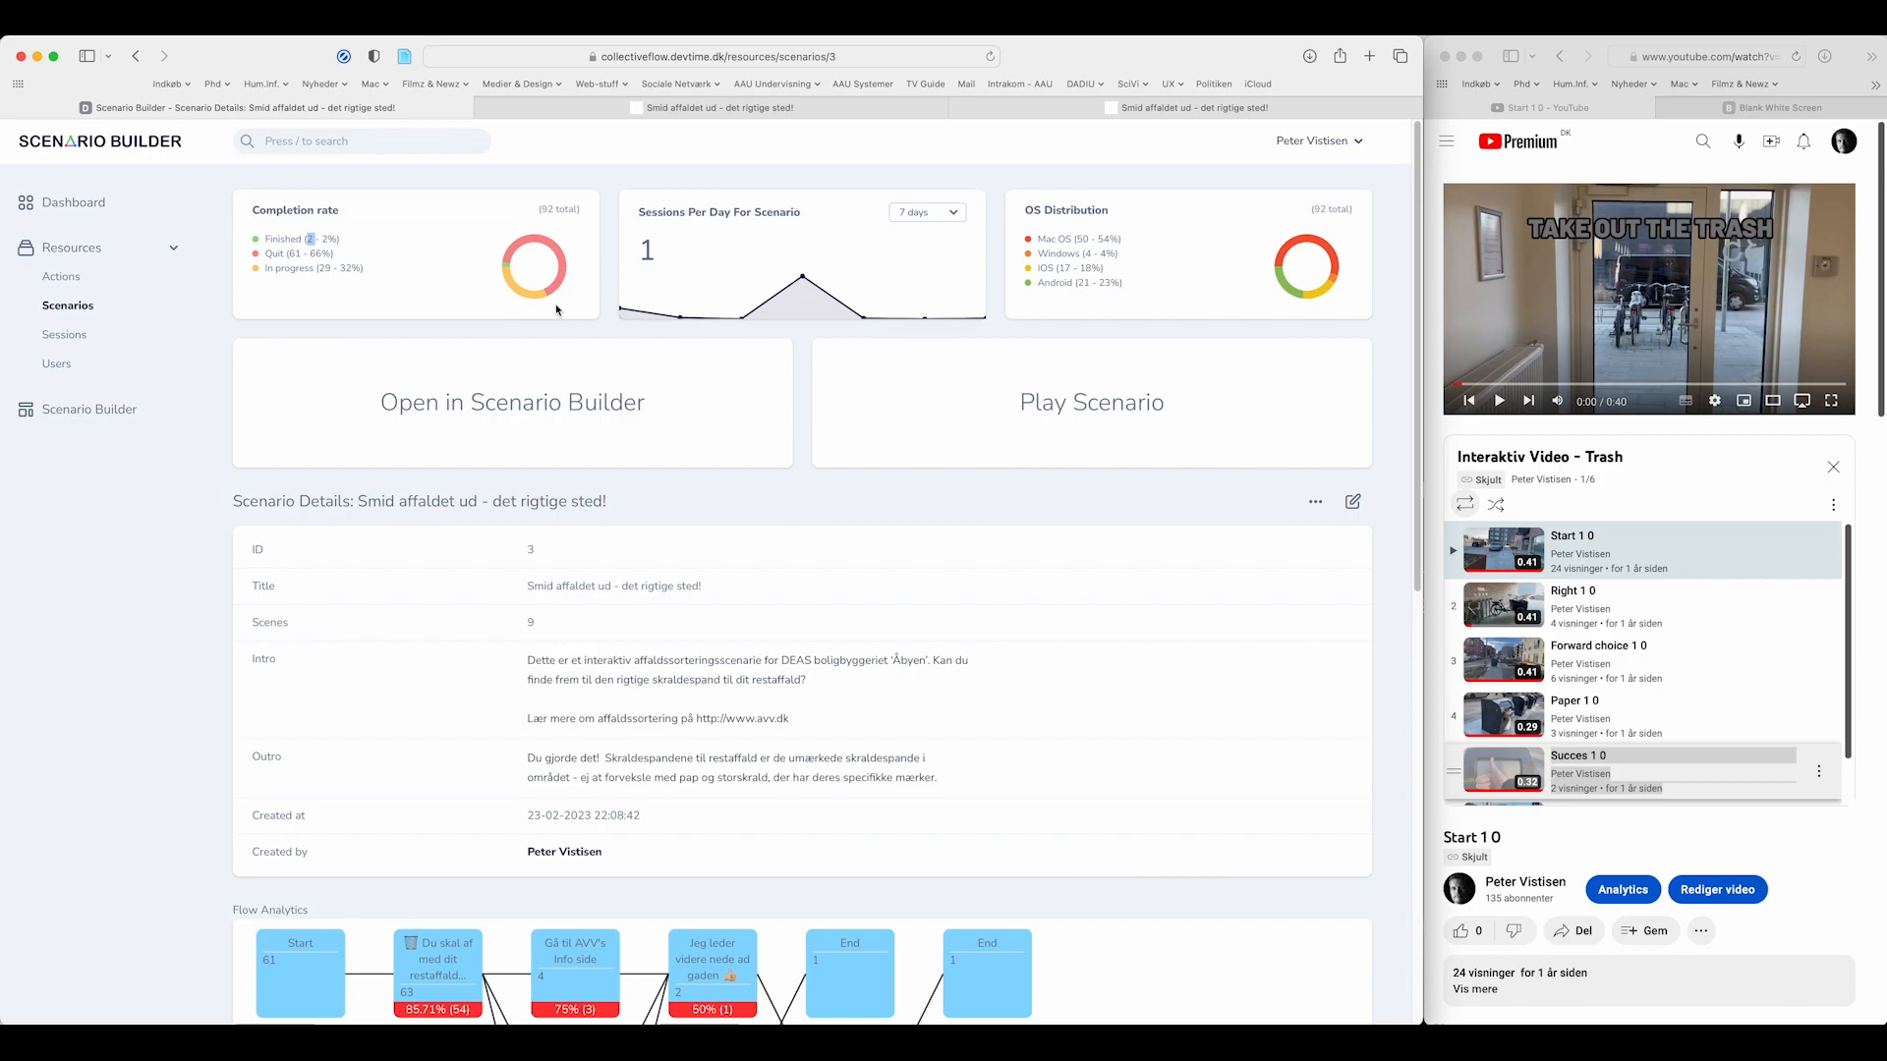
- Reopen the scenario from the scenario list and check its extra actions, including Export All Sessions, without running any
{"action": "left_click", "coordinate": [67, 306]}
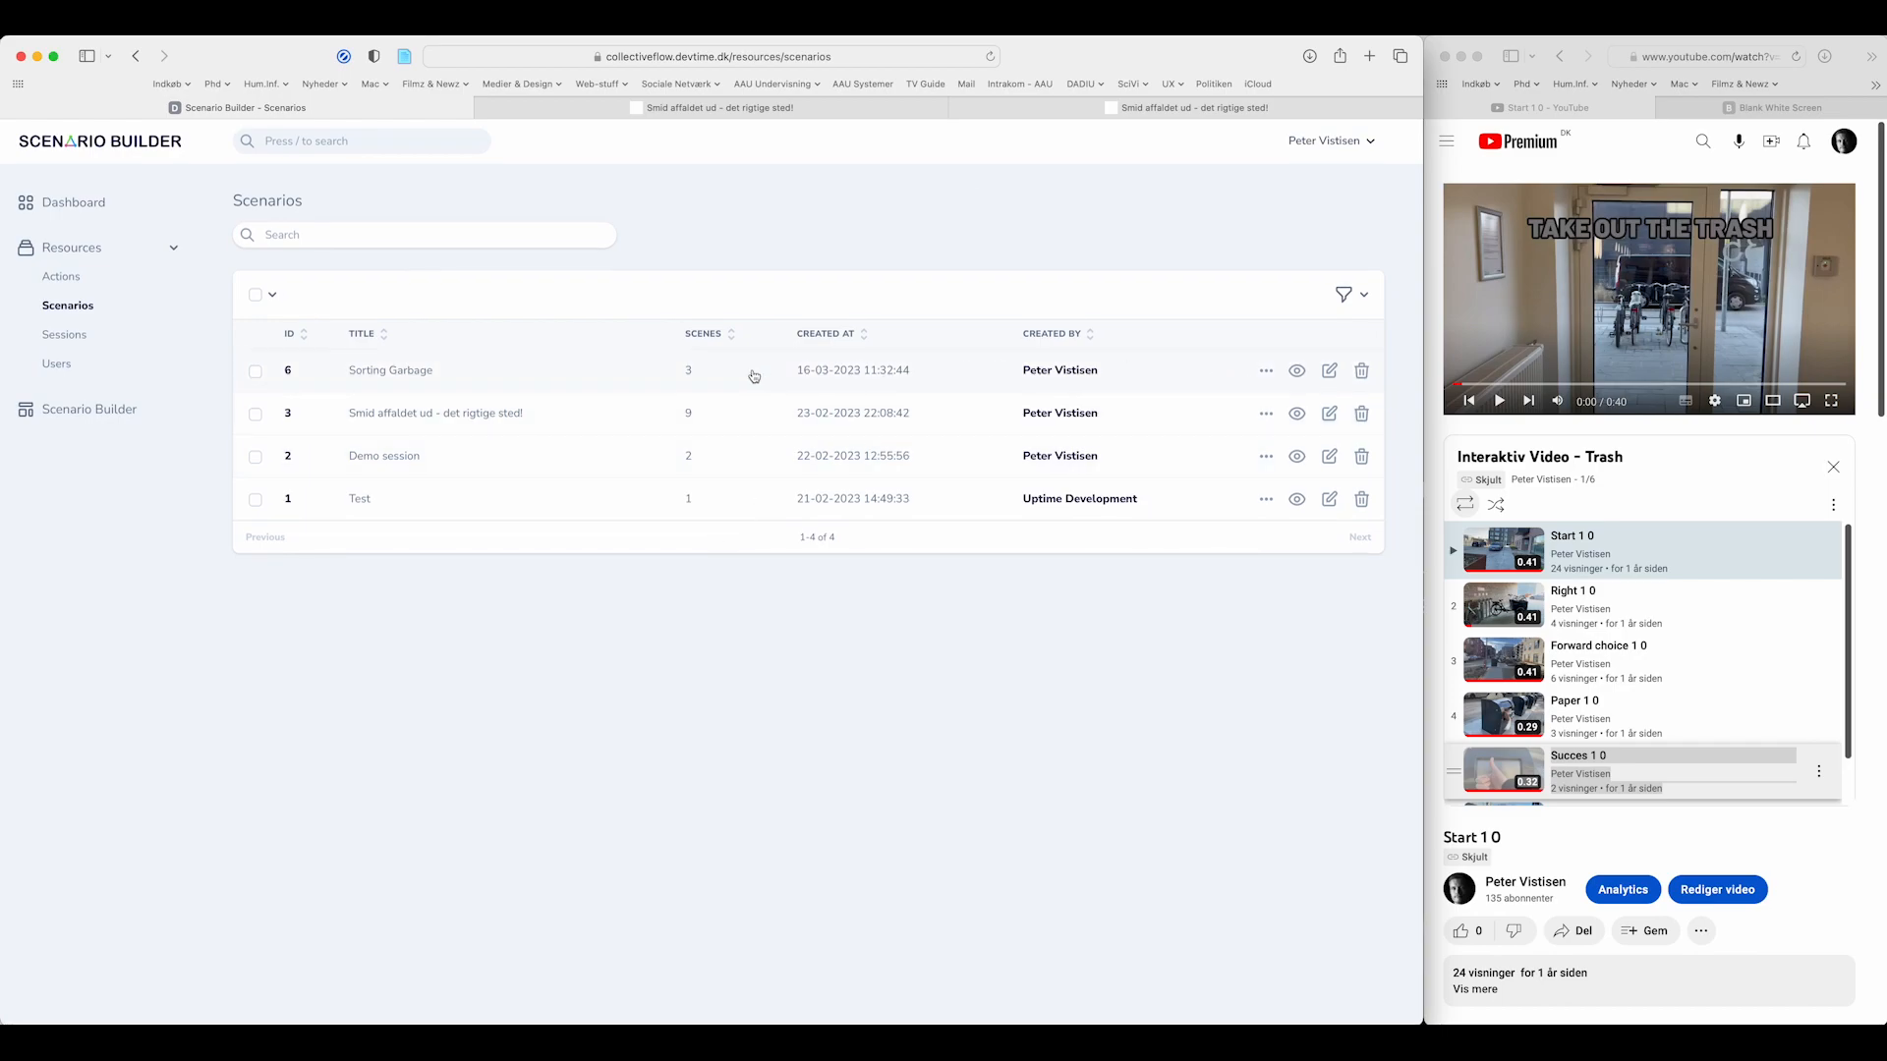
{"action": "left_click", "coordinate": [541, 413]}
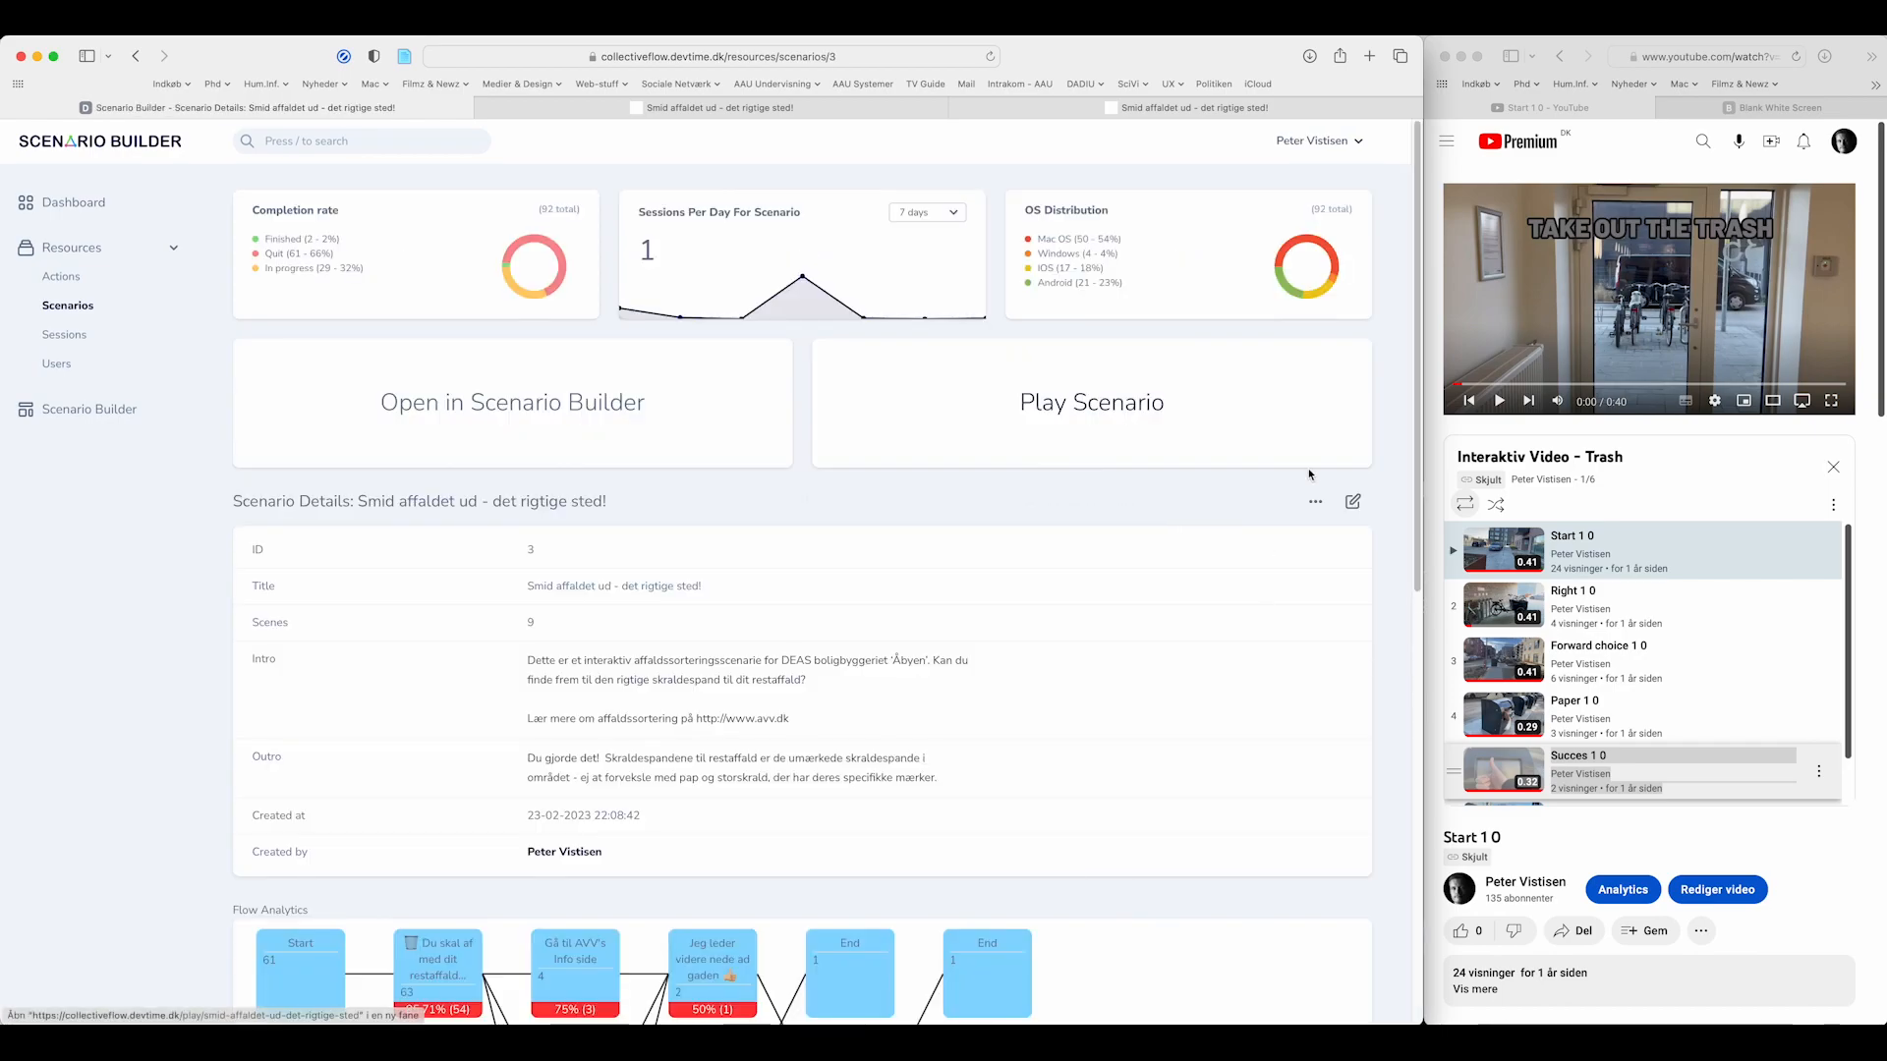
{"action": "left_click", "coordinate": [1317, 505]}
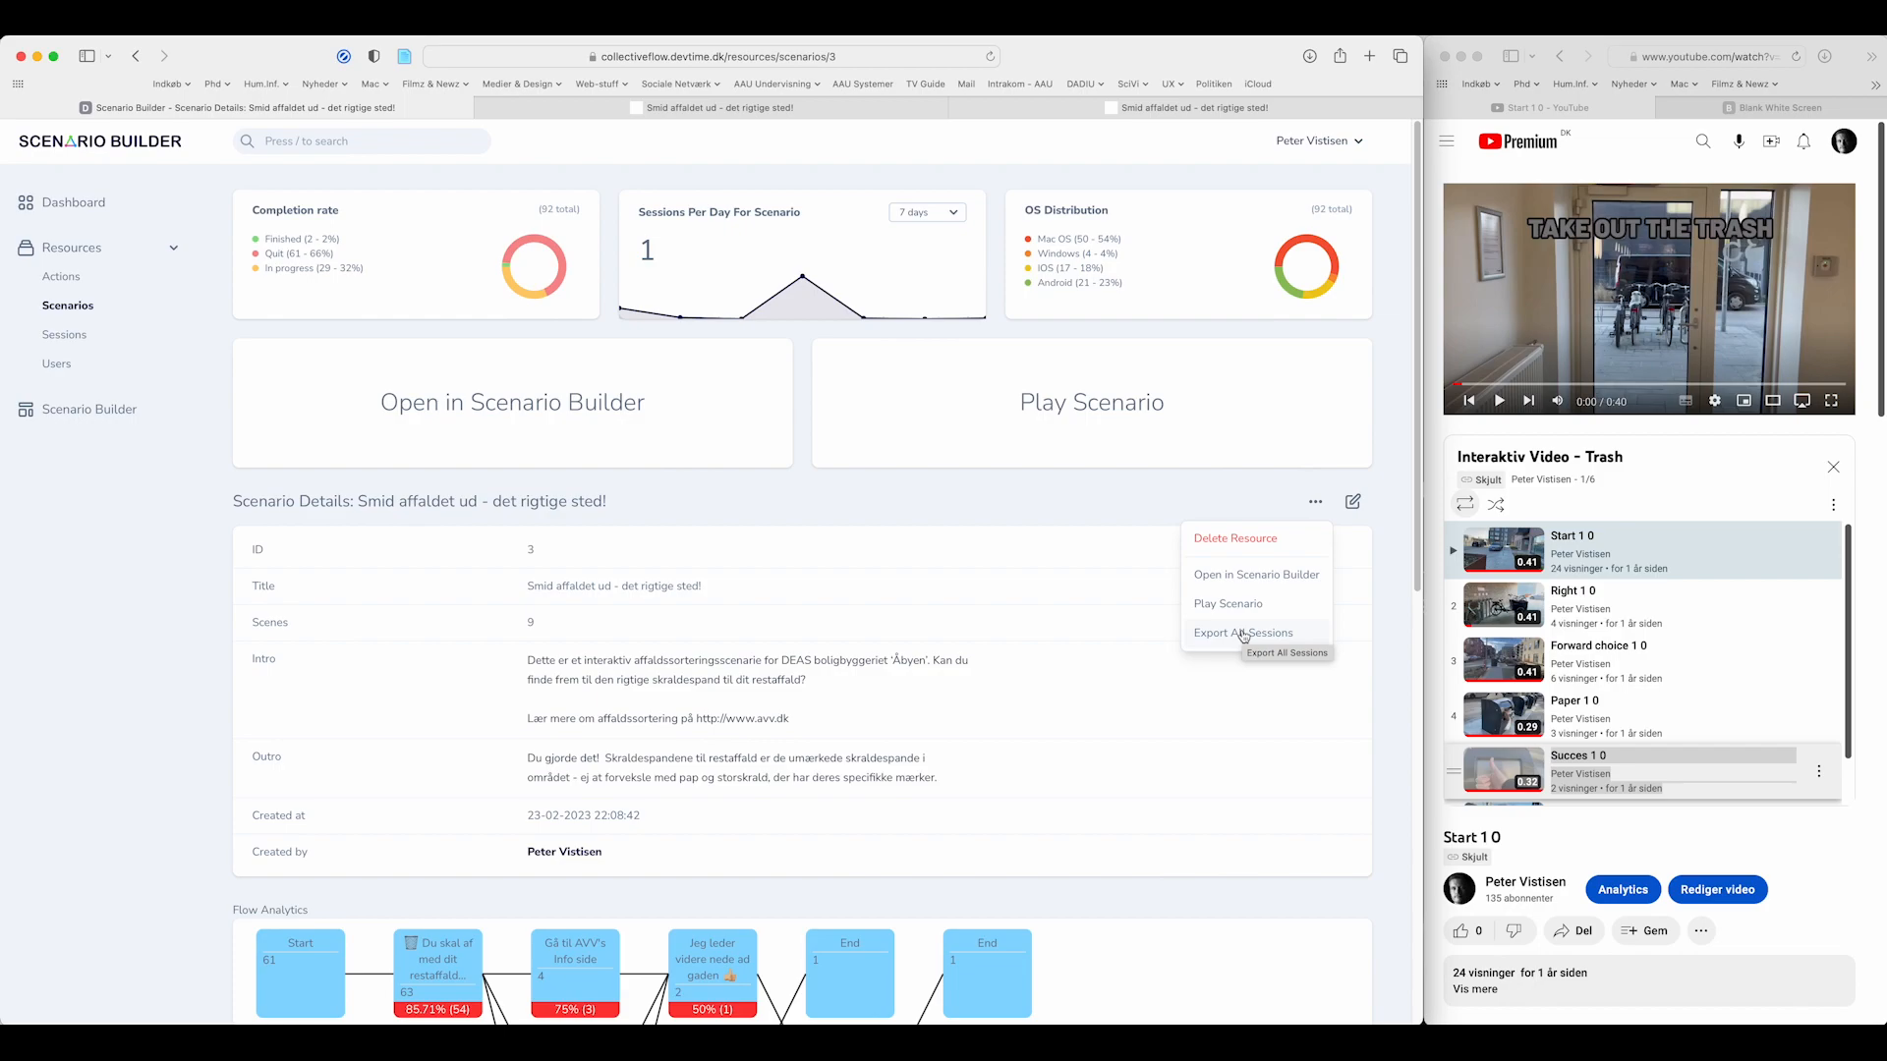
{"action": "left_click", "coordinate": [1122, 519]}
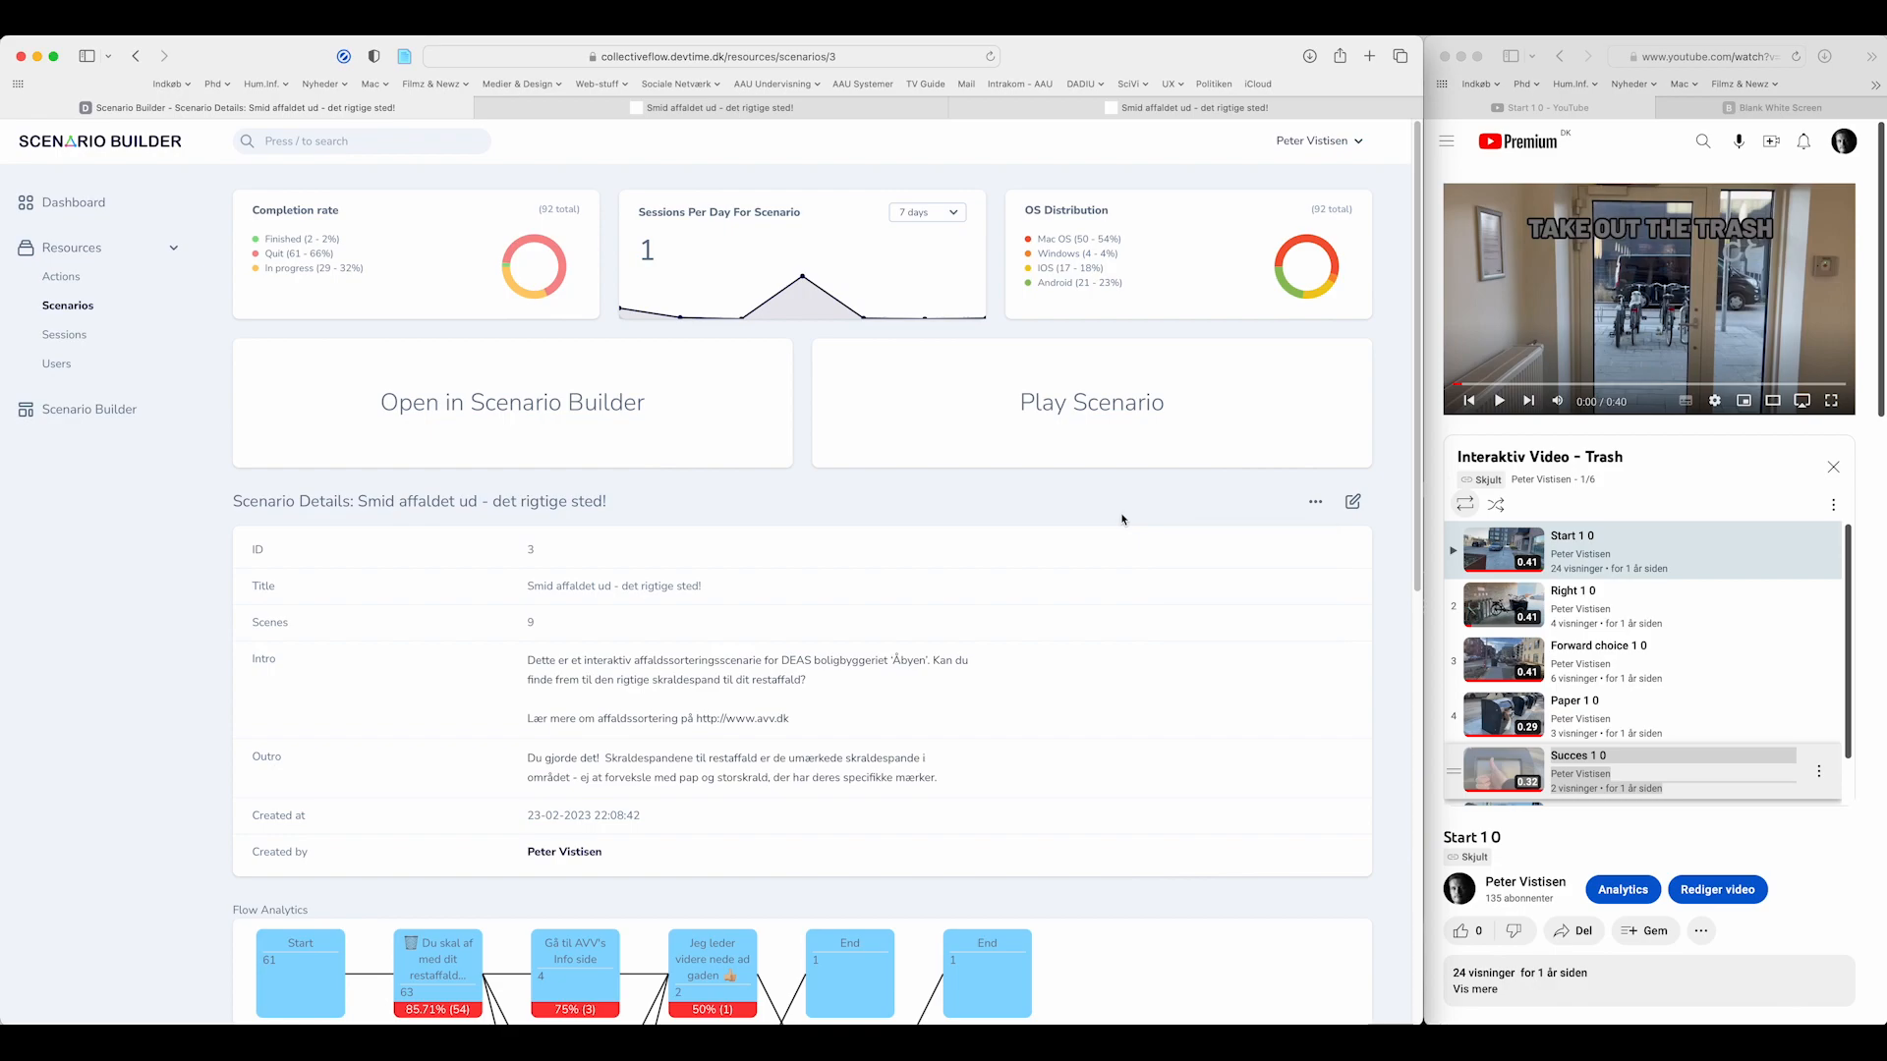
- Start a blank scenario and add a video block placed just below the How to card
{"action": "left_click", "coordinate": [71, 409]}
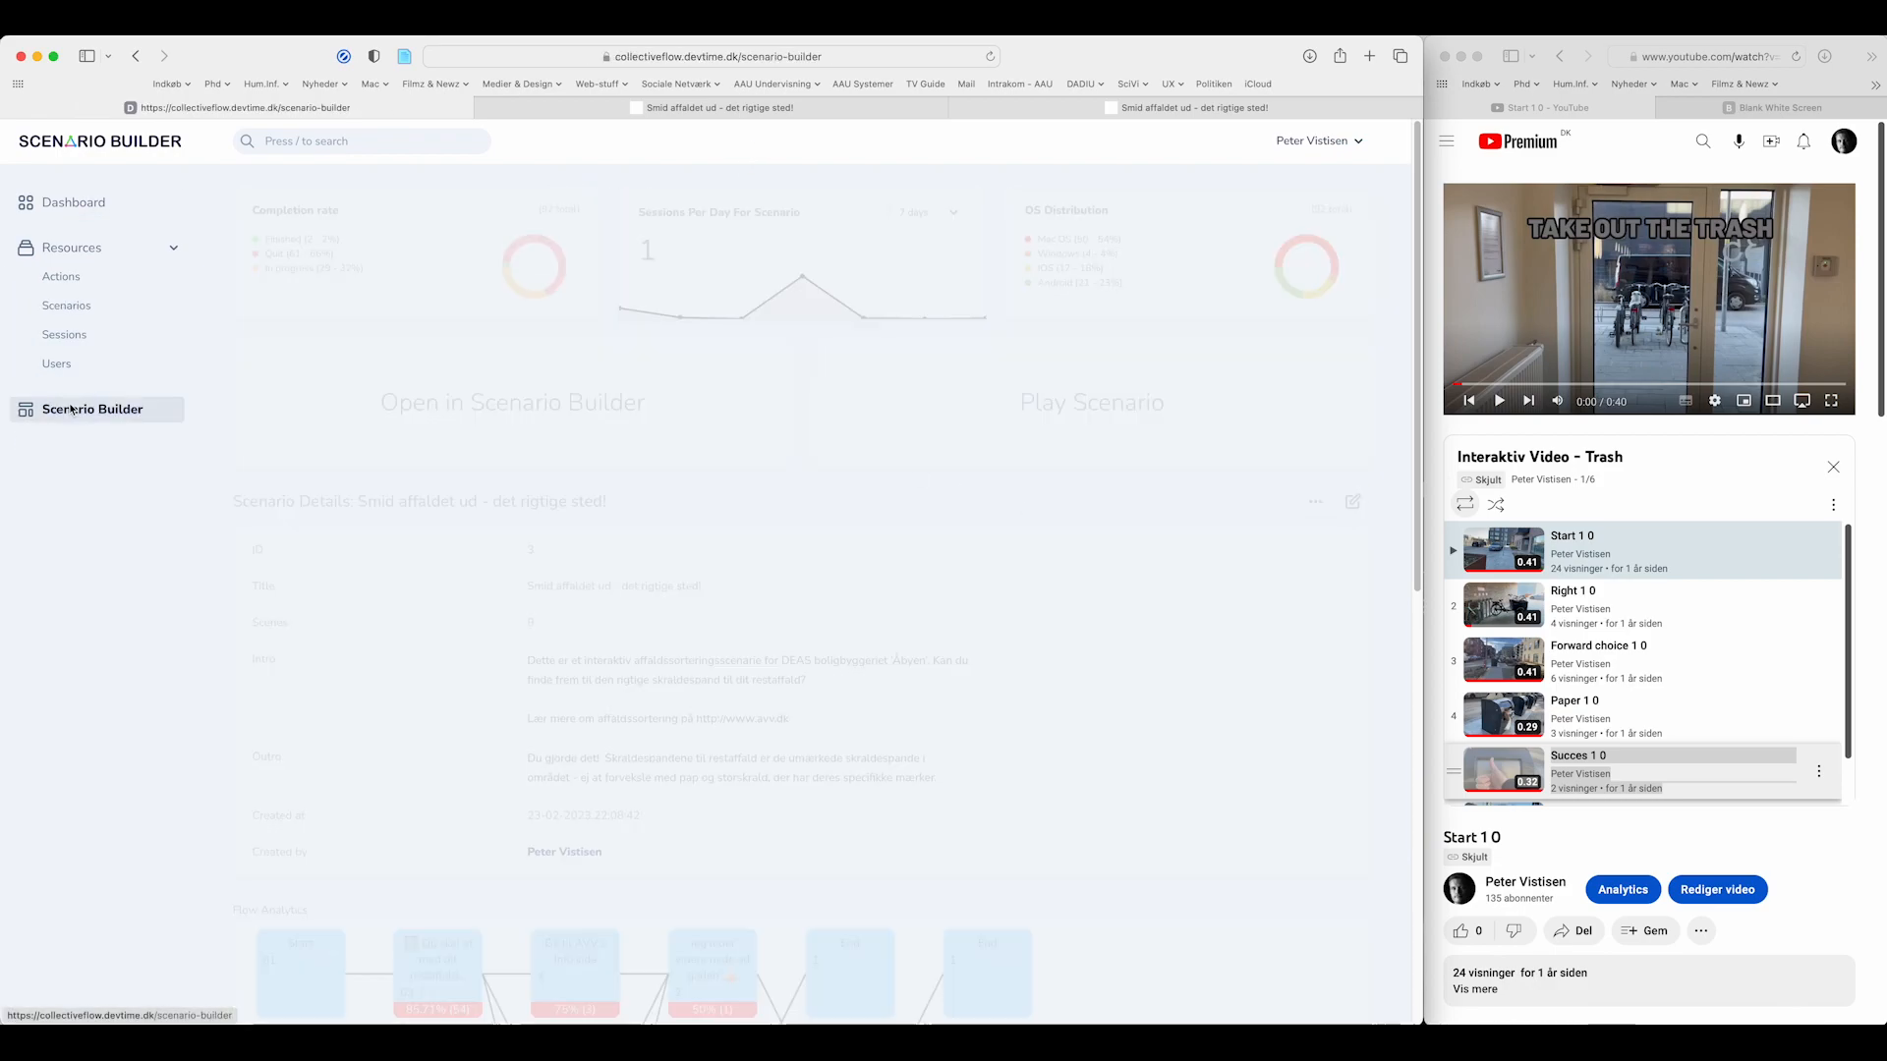
{"action": "left_click_drag", "start_coordinate": [536, 311], "coordinate": [420, 258]}
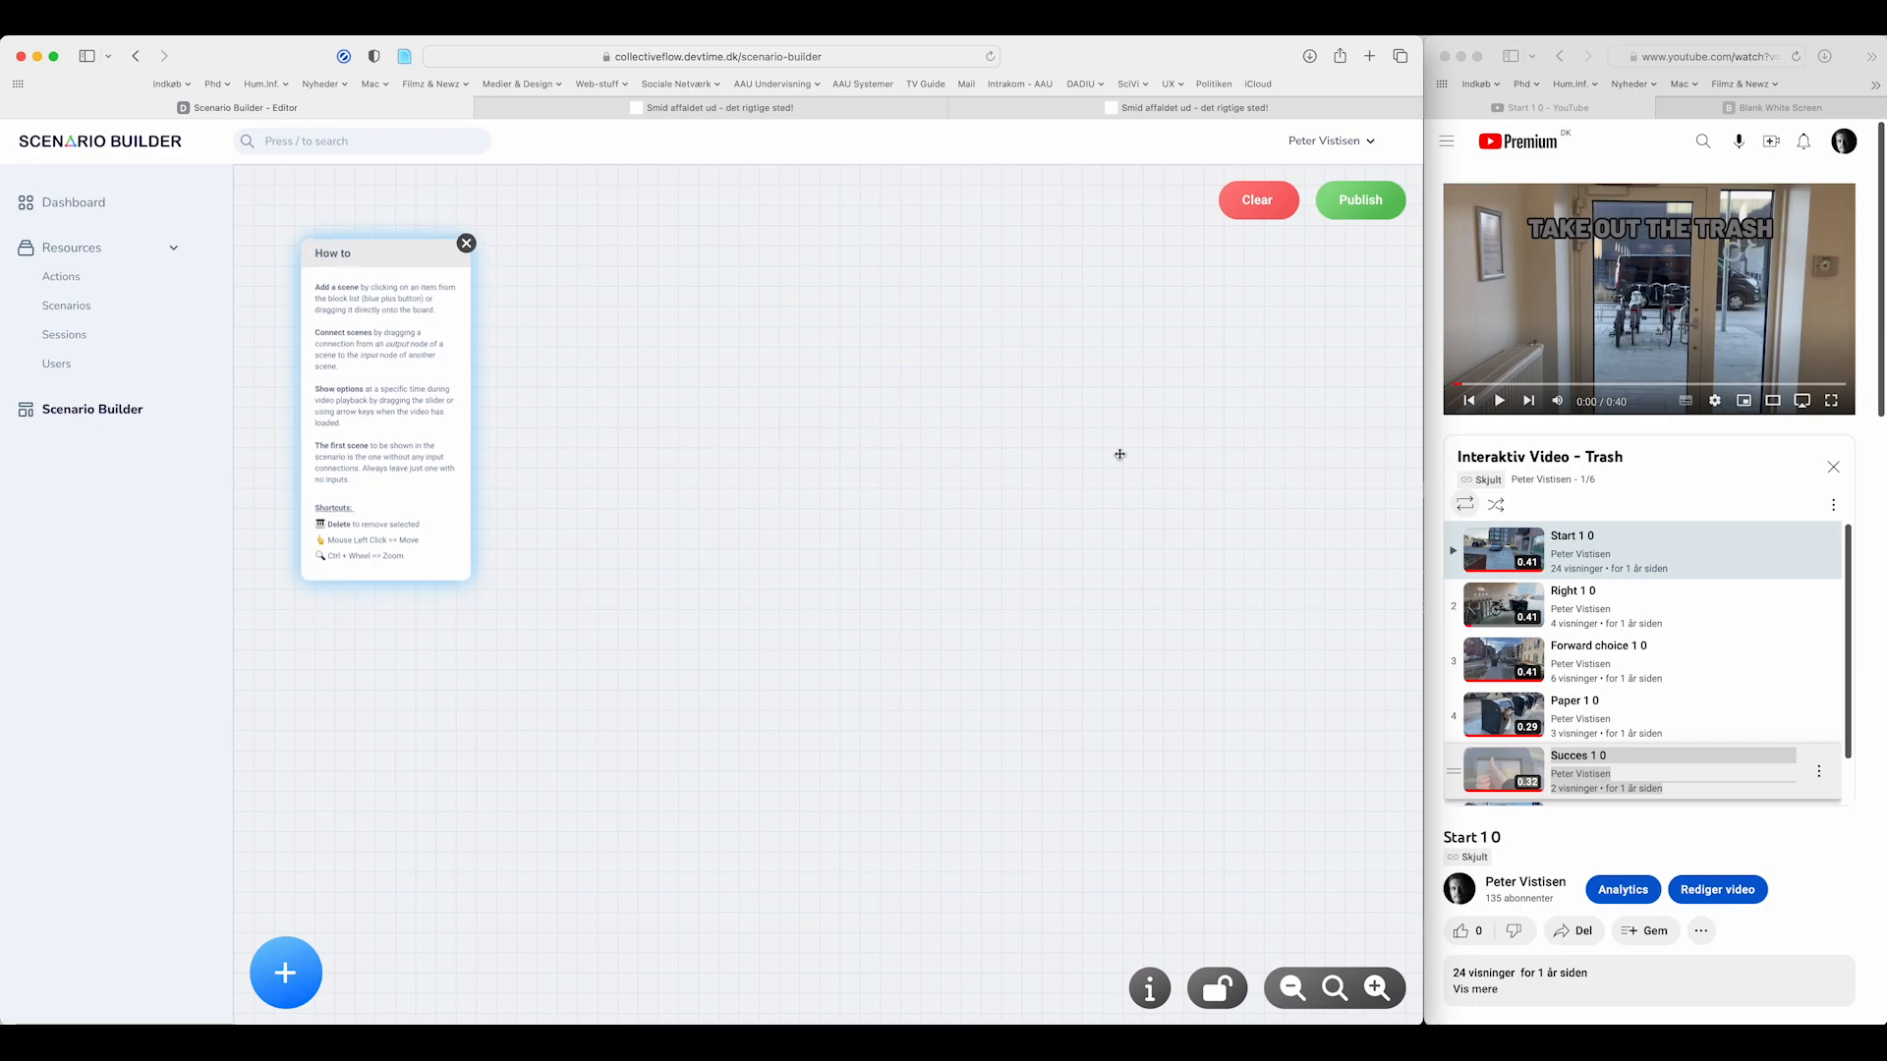
{"action": "left_click", "coordinate": [291, 965]}
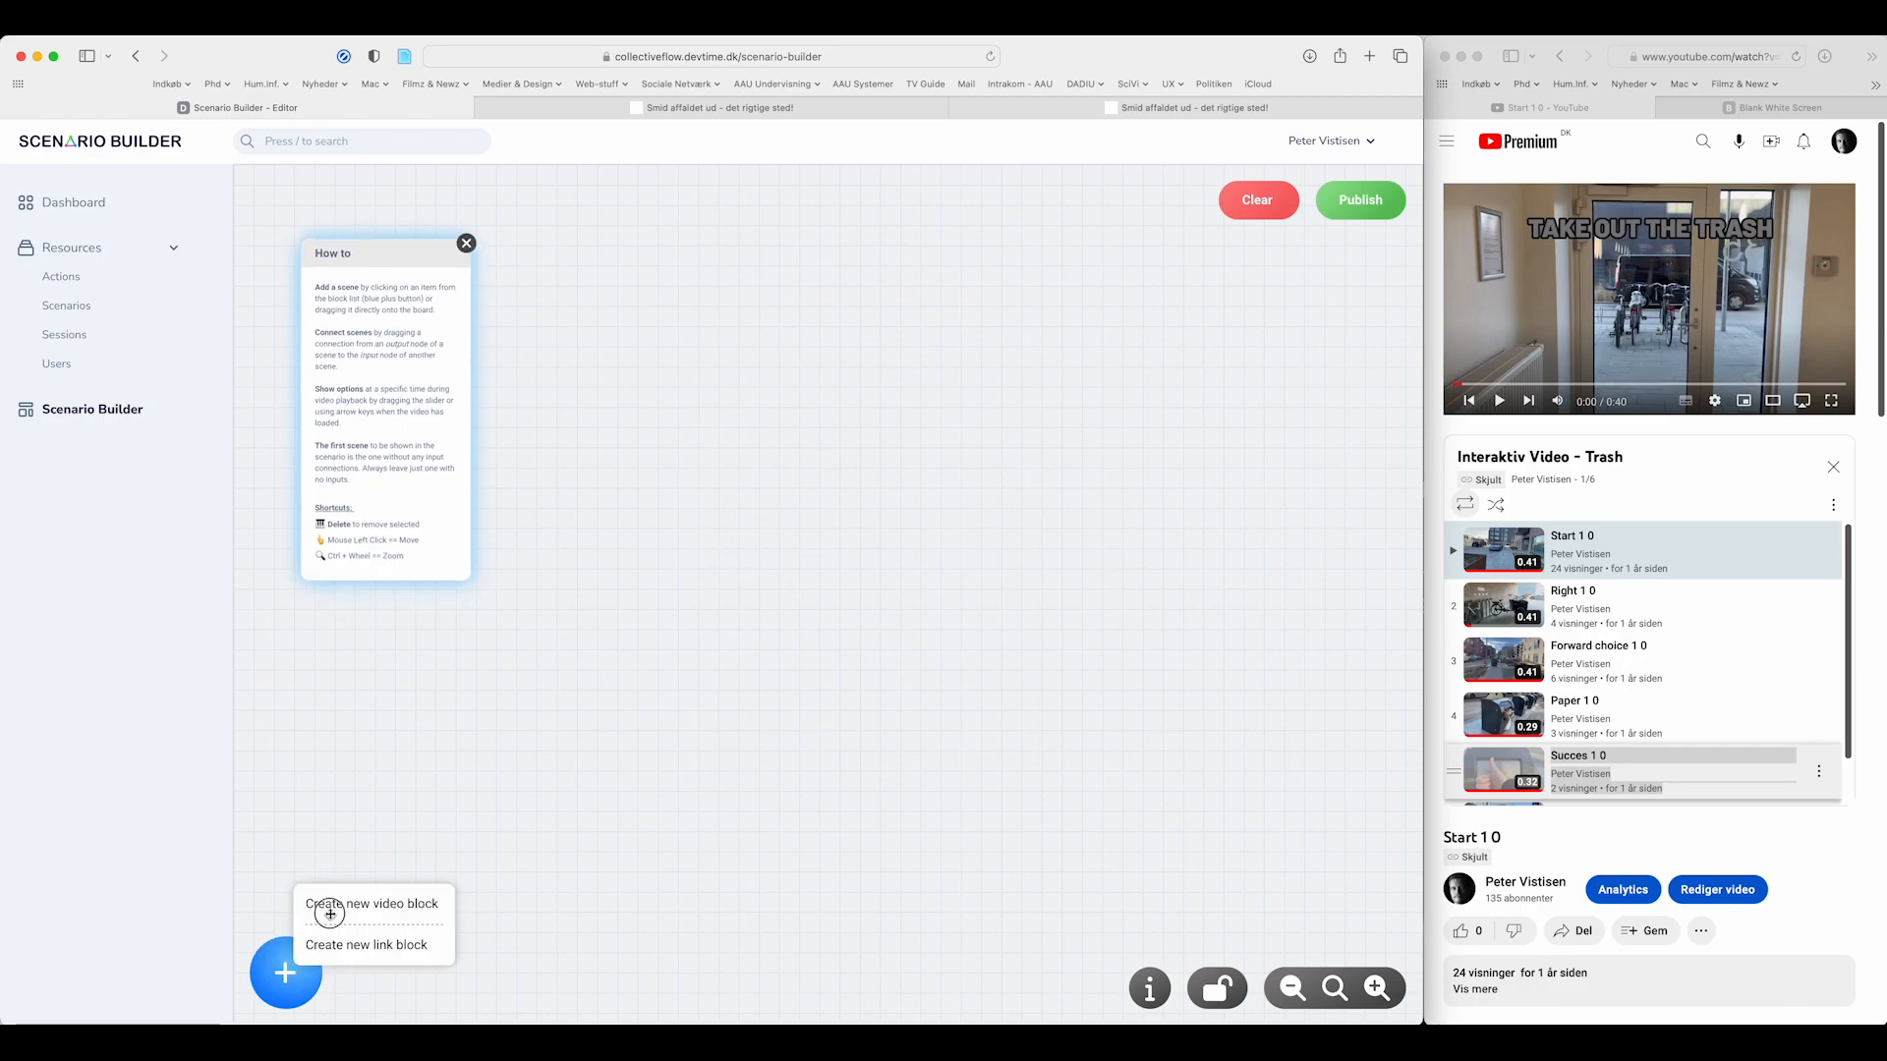
{"action": "left_click", "coordinate": [330, 914]}
{"action": "left_click_drag", "start_coordinate": [359, 658], "coordinate": [516, 632]}
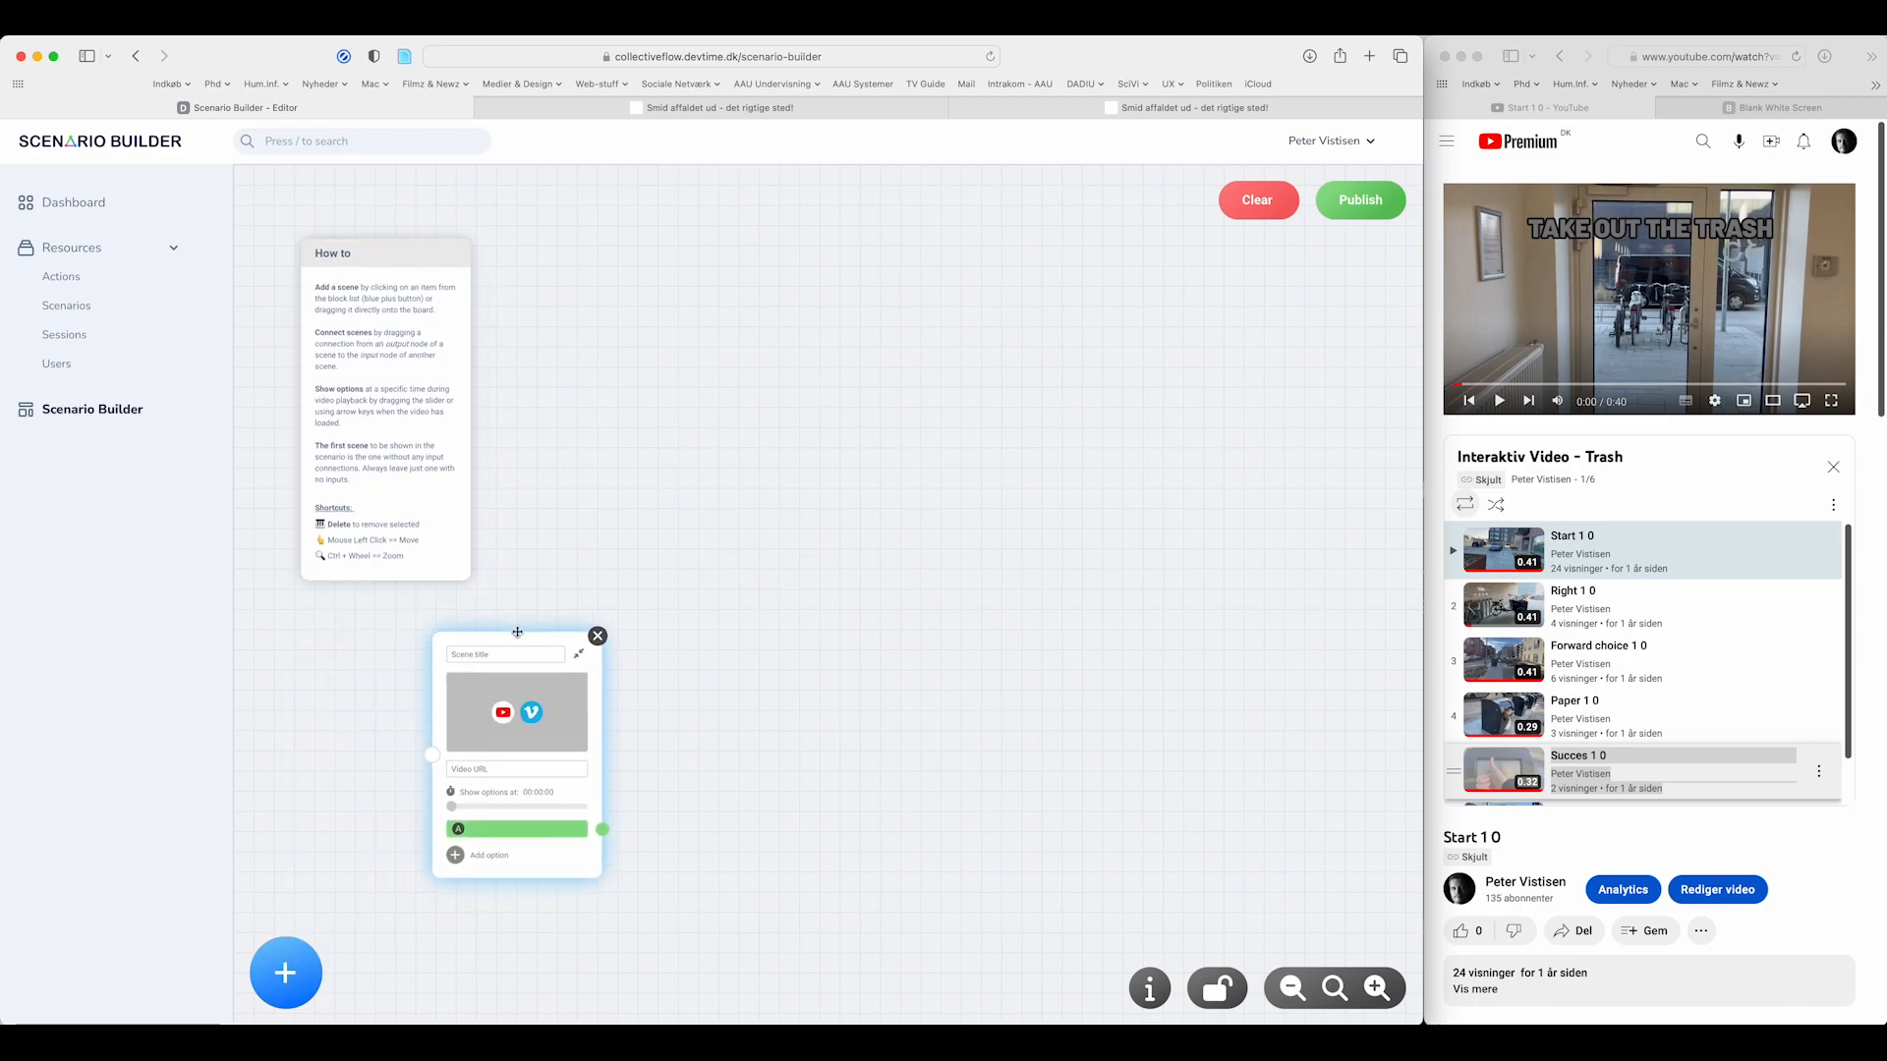
- Copy the link of the playlist video "Start 1 0" and paste it as the new block's video URL
{"action": "right_click", "coordinate": [1573, 536]}
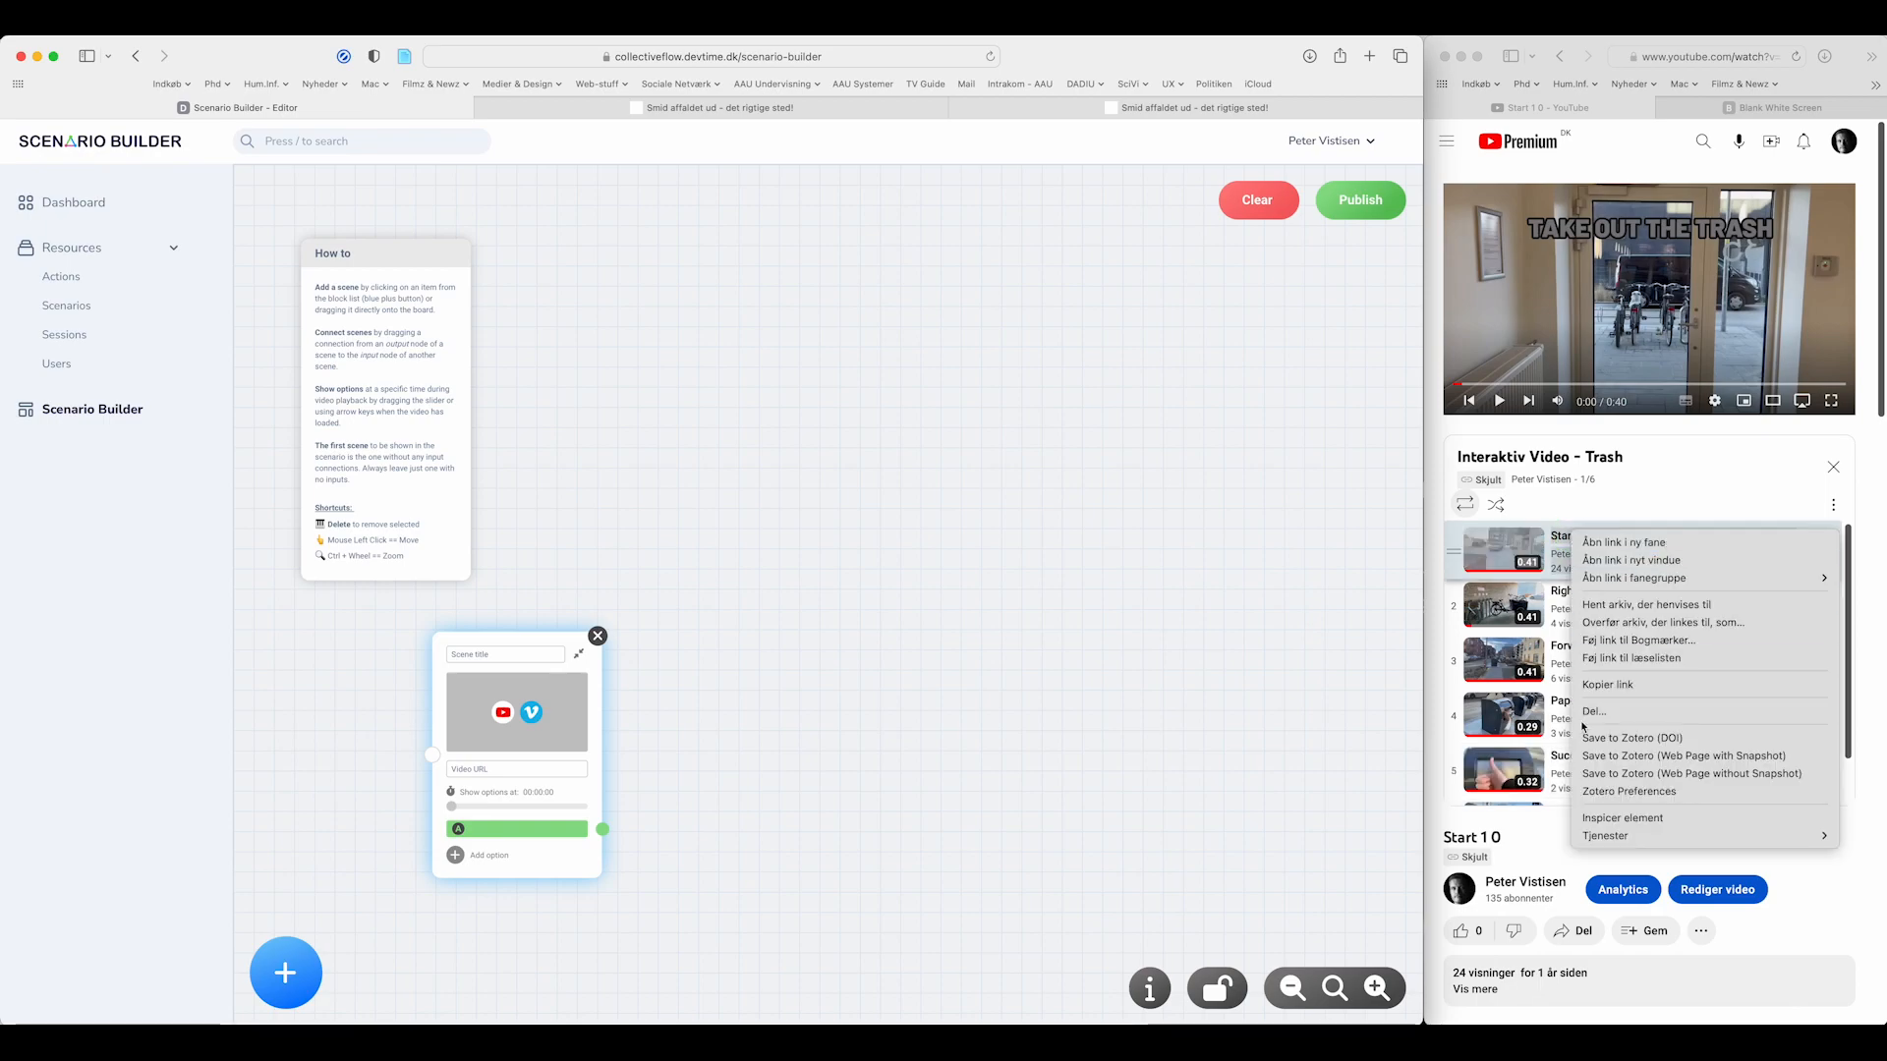
{"action": "left_click", "coordinate": [1597, 685]}
{"action": "left_click", "coordinate": [580, 769]}
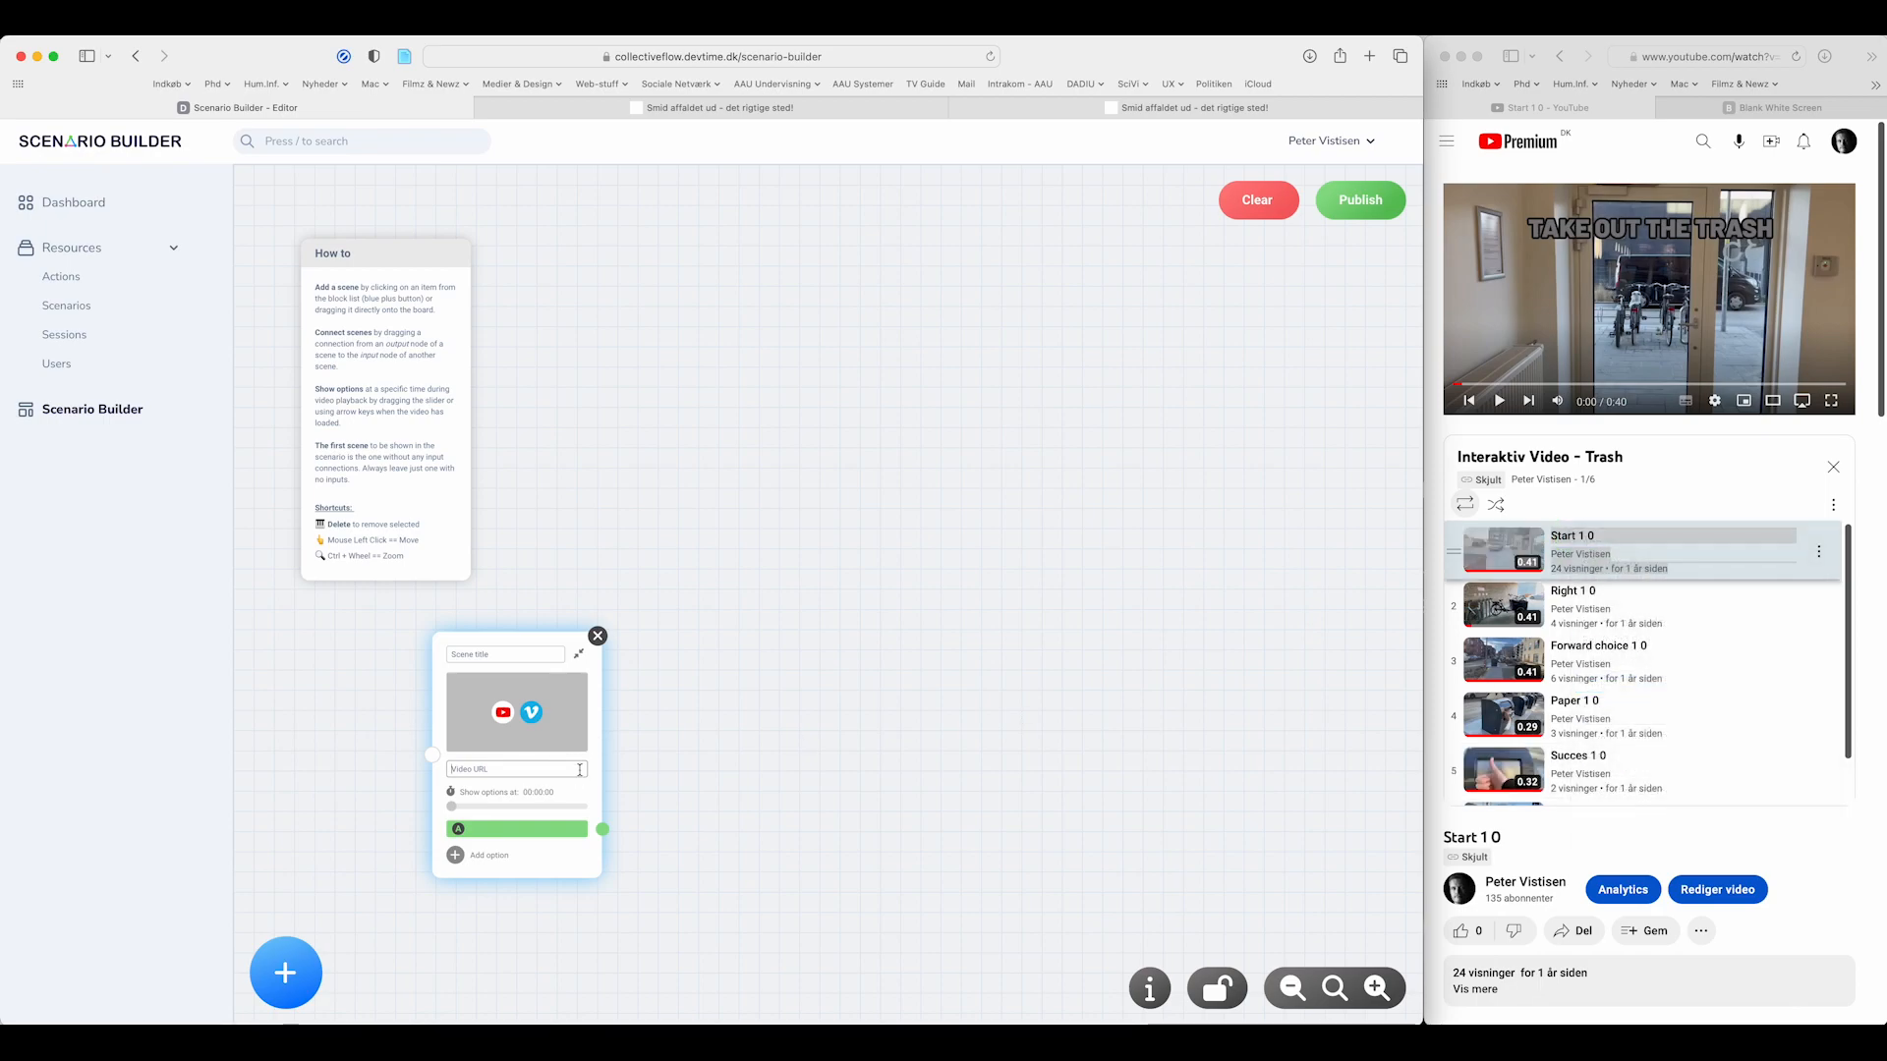
{"action": "key", "text": "cmd+v"}
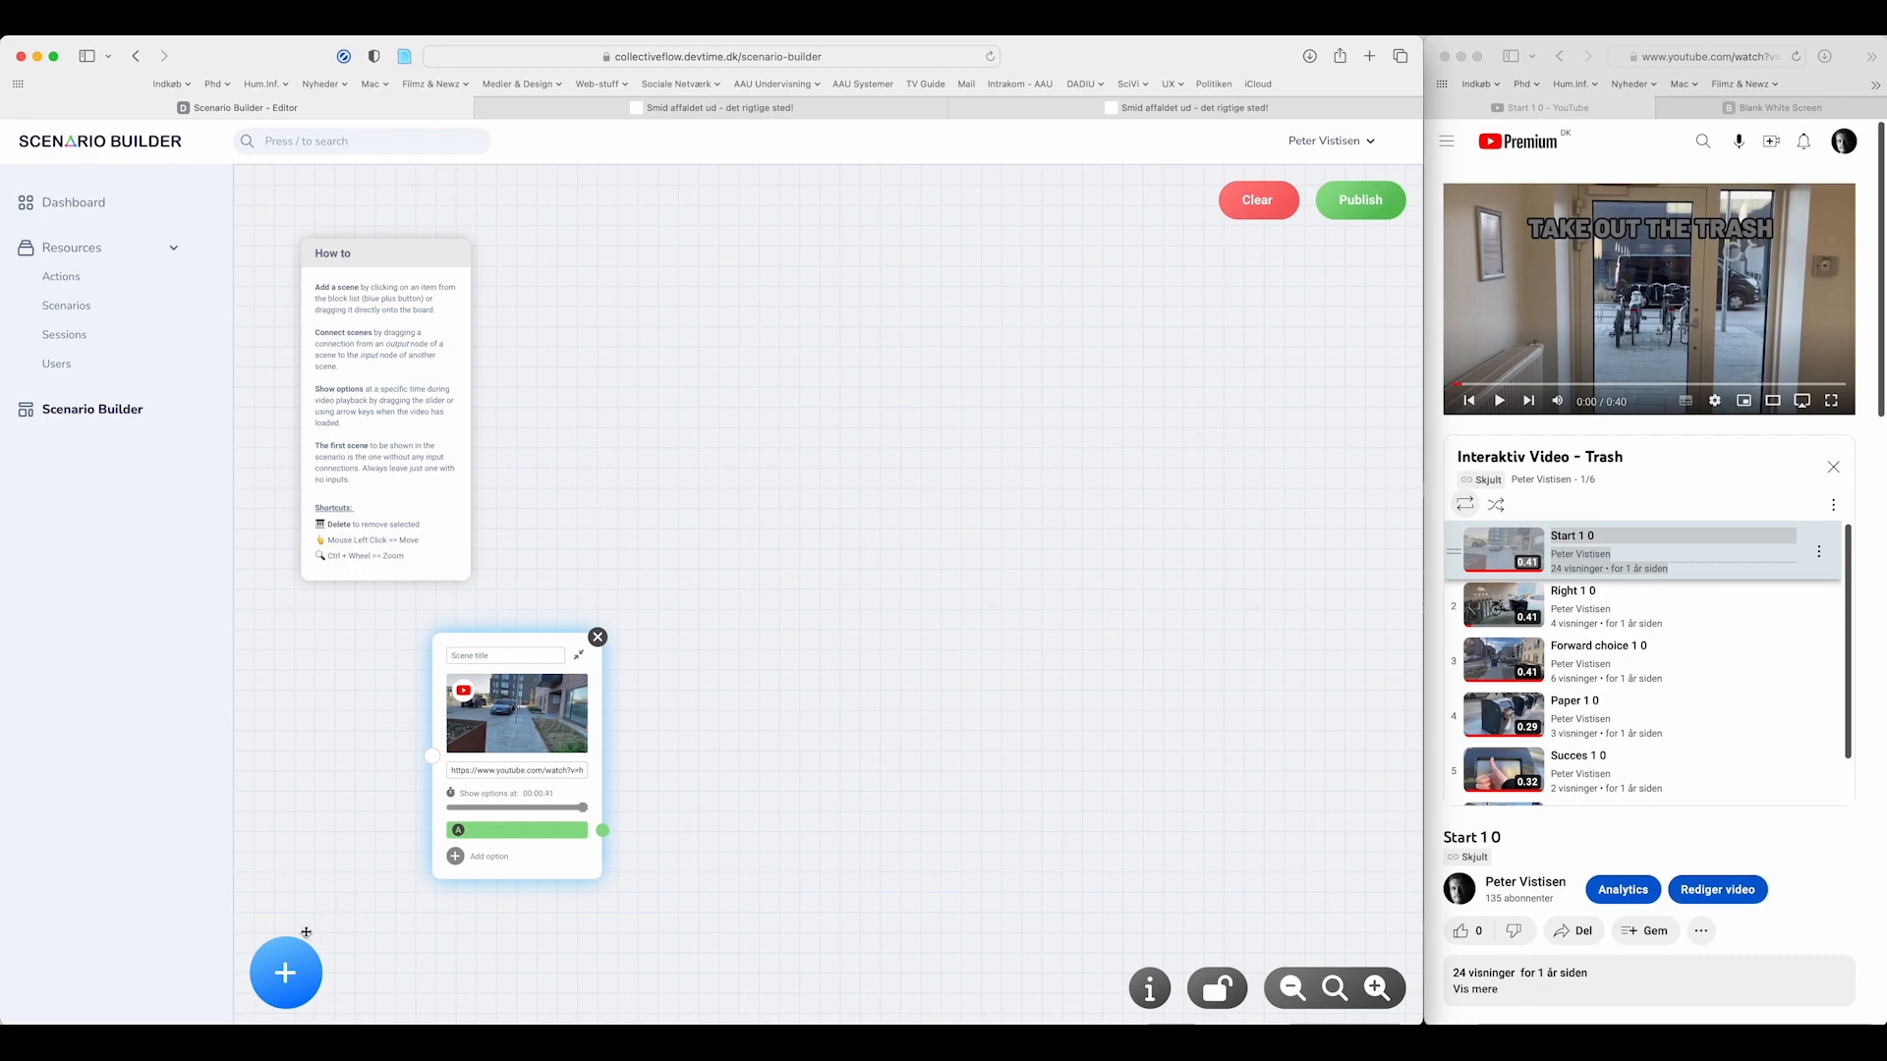
- Add a second video block to the right of the first and connect the first block's option A to it
{"action": "left_click", "coordinate": [283, 970]}
{"action": "left_click", "coordinate": [324, 902]}
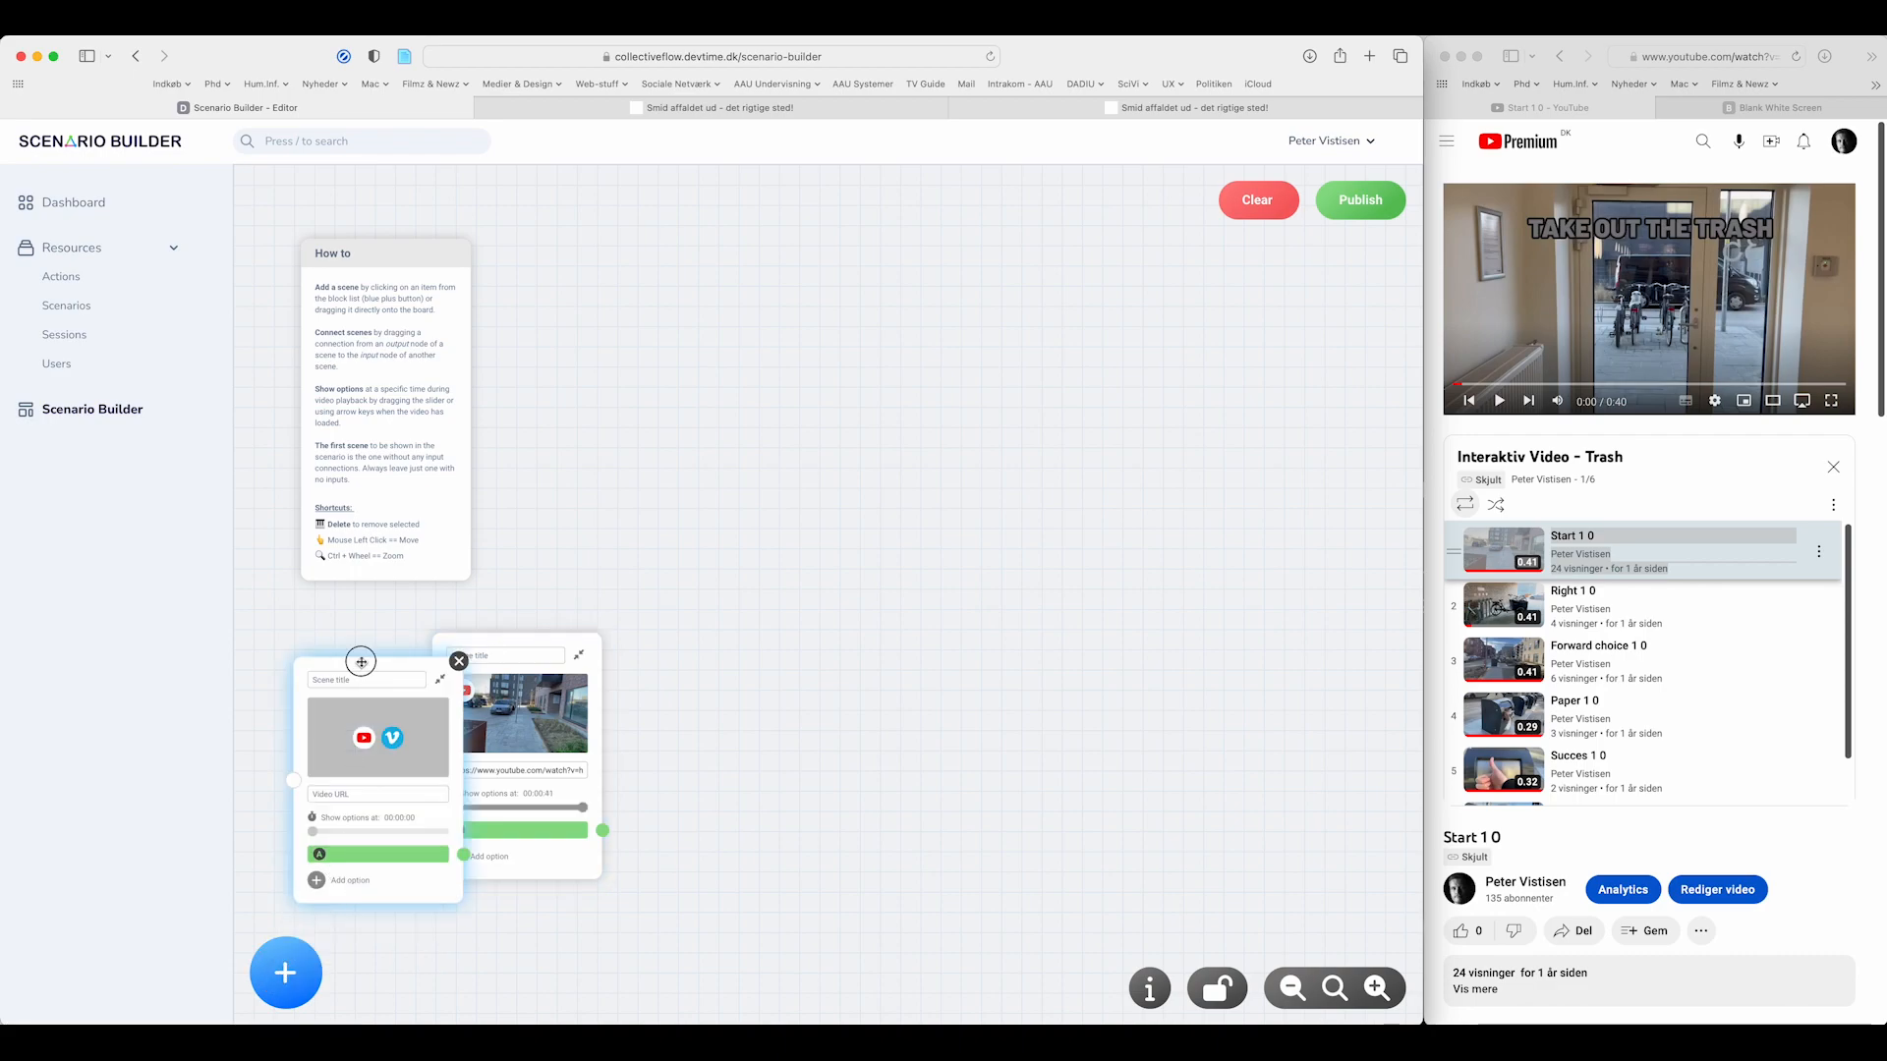
{"action": "left_click_drag", "start_coordinate": [362, 655], "coordinate": [976, 646]}
{"action": "left_click_drag", "start_coordinate": [603, 830], "coordinate": [909, 764]}
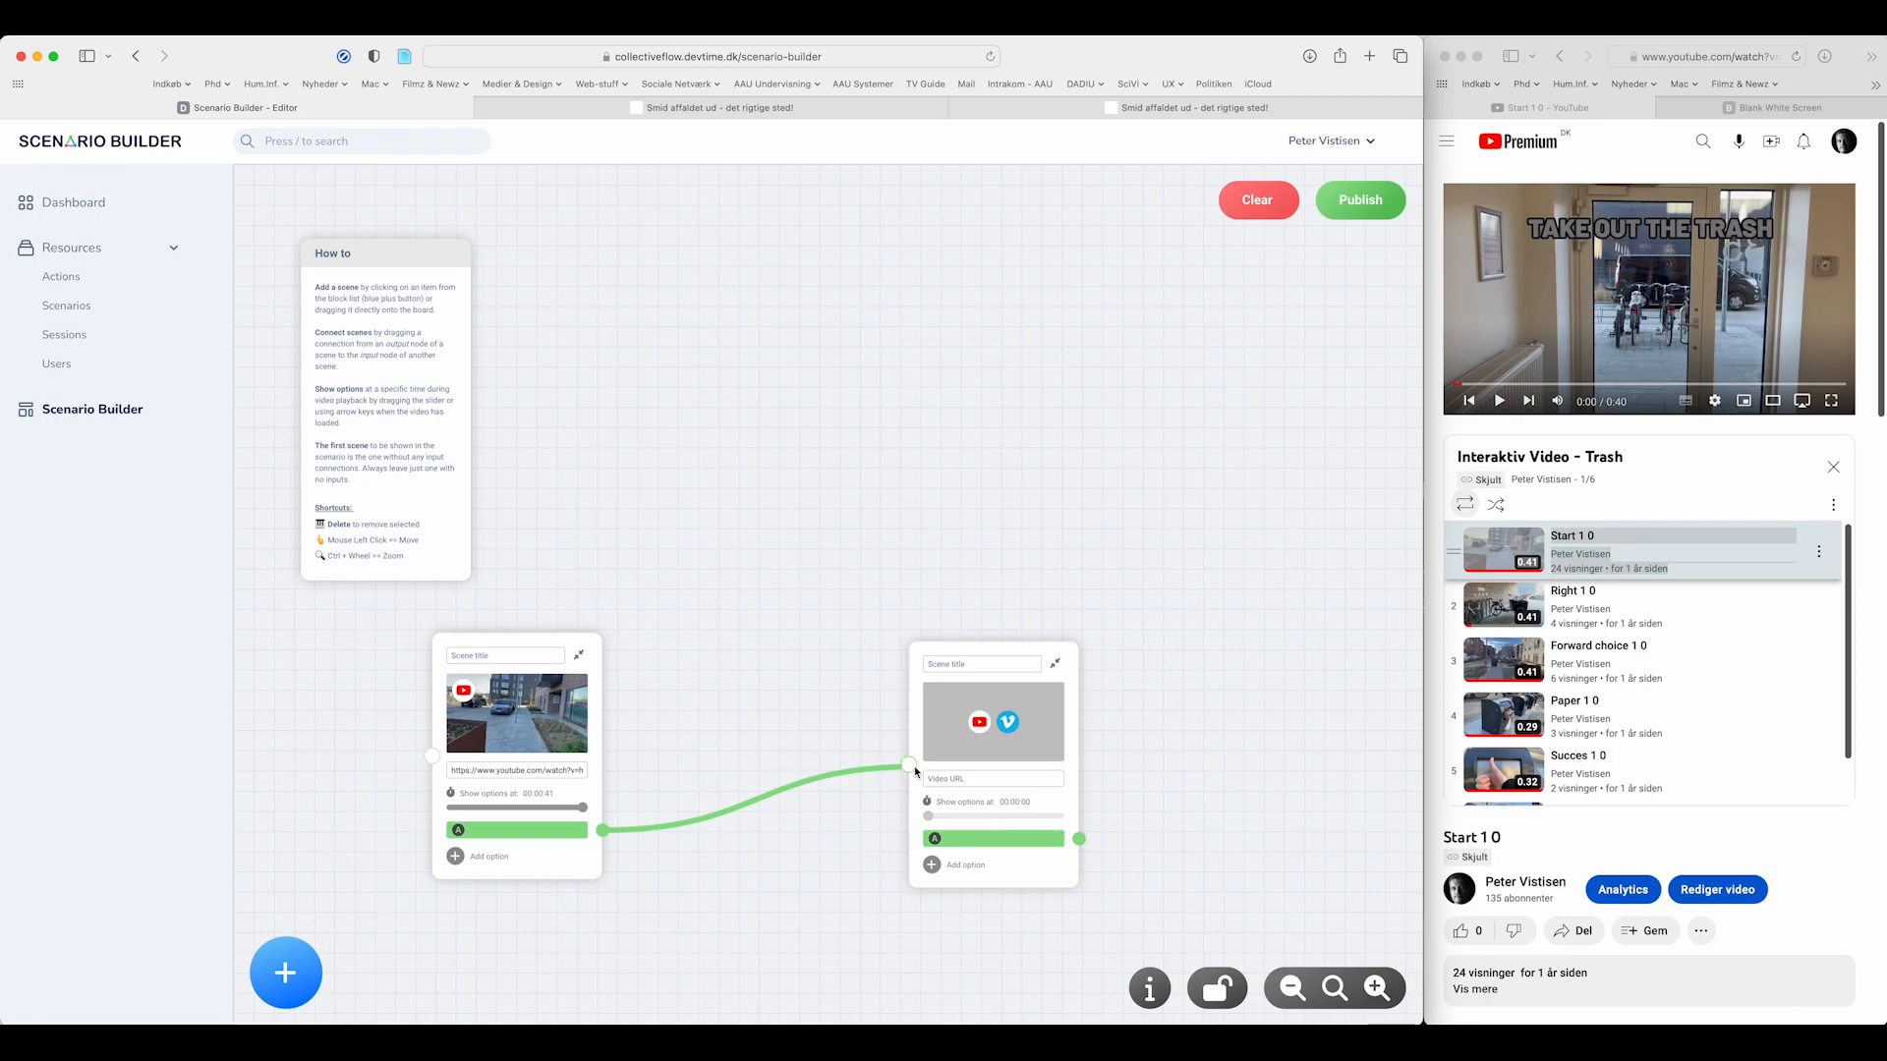
- Leave the editor and open the details of the scenario "Smid affaldet ud - det rigtige sted!"
{"action": "left_click", "coordinate": [80, 304]}
{"action": "left_click", "coordinate": [505, 413]}
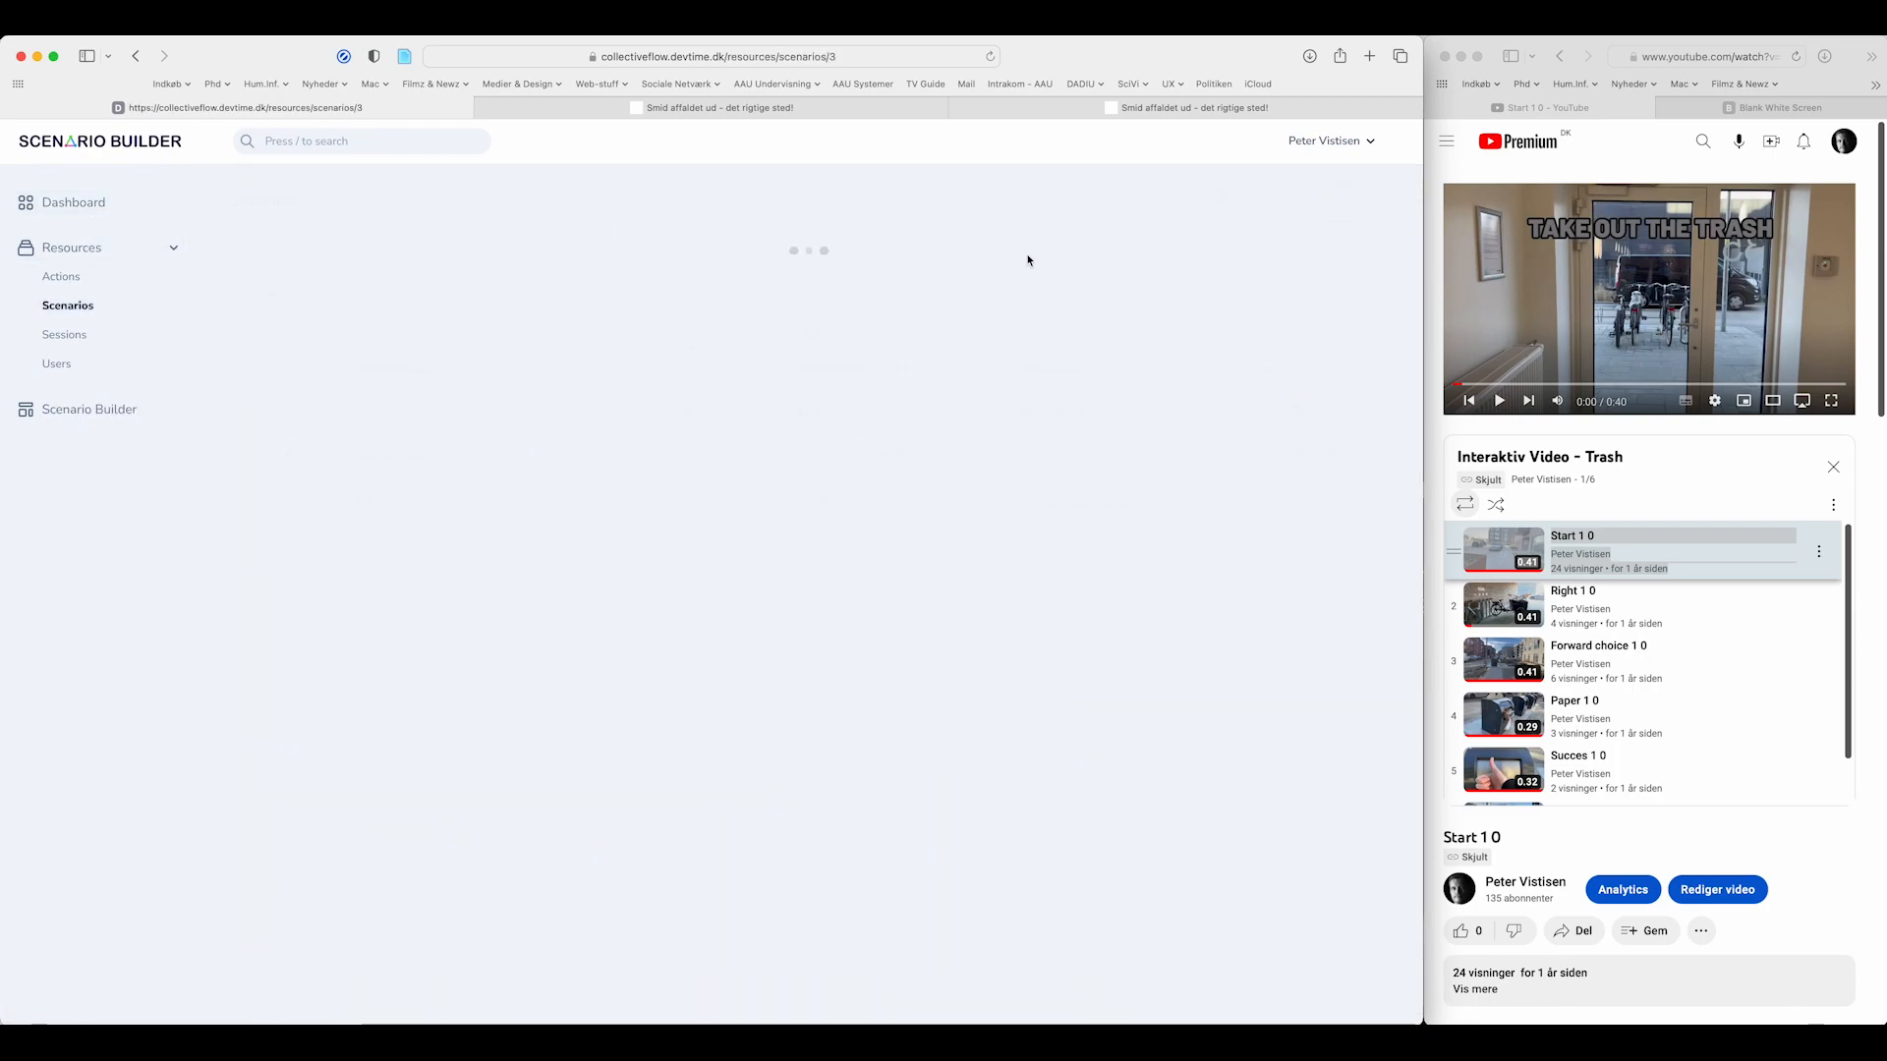